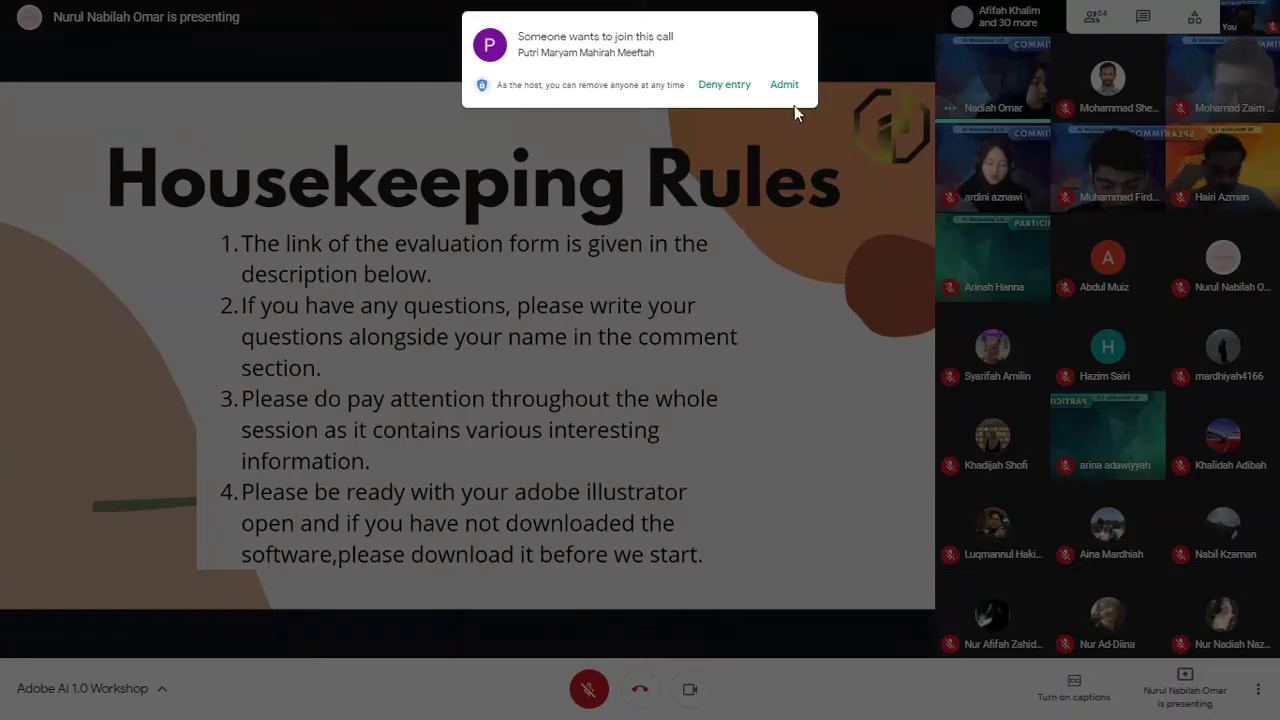
- Admit the guest waiting at the 'Someone wants to join this call' prompt
left_click(789, 89)
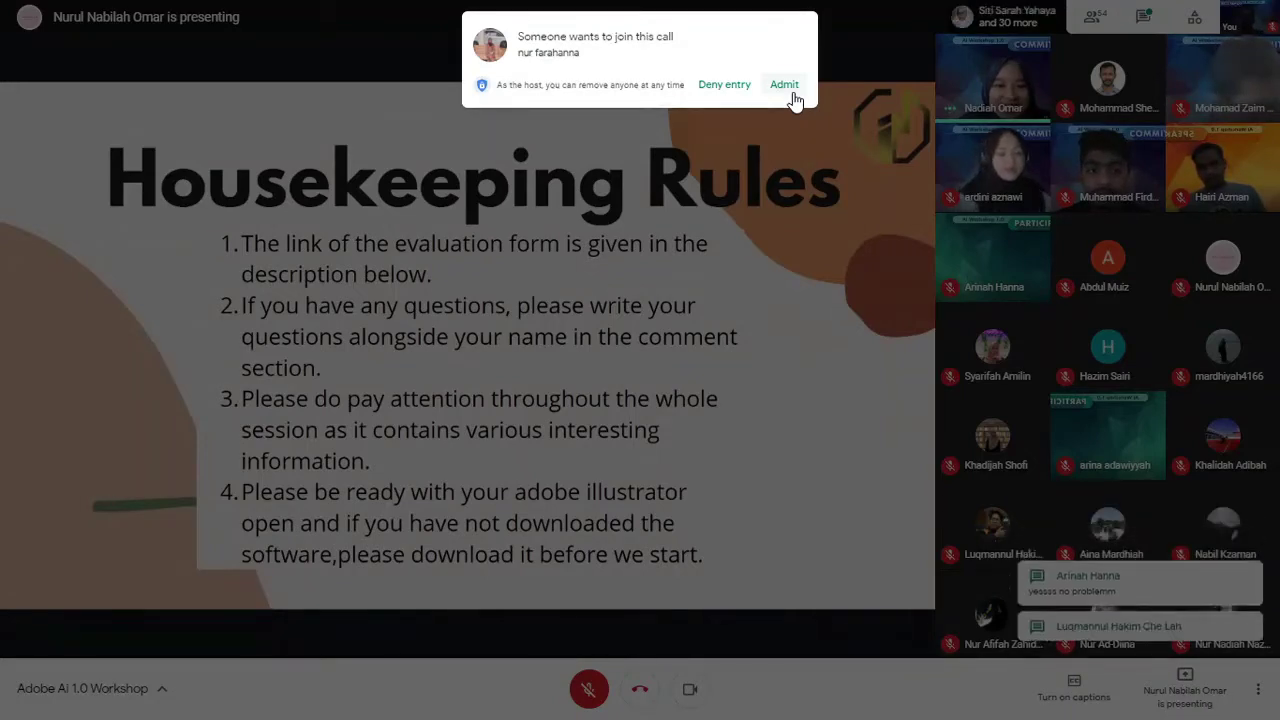
- Admit the next two guests asking to join the call
left_click(785, 88)
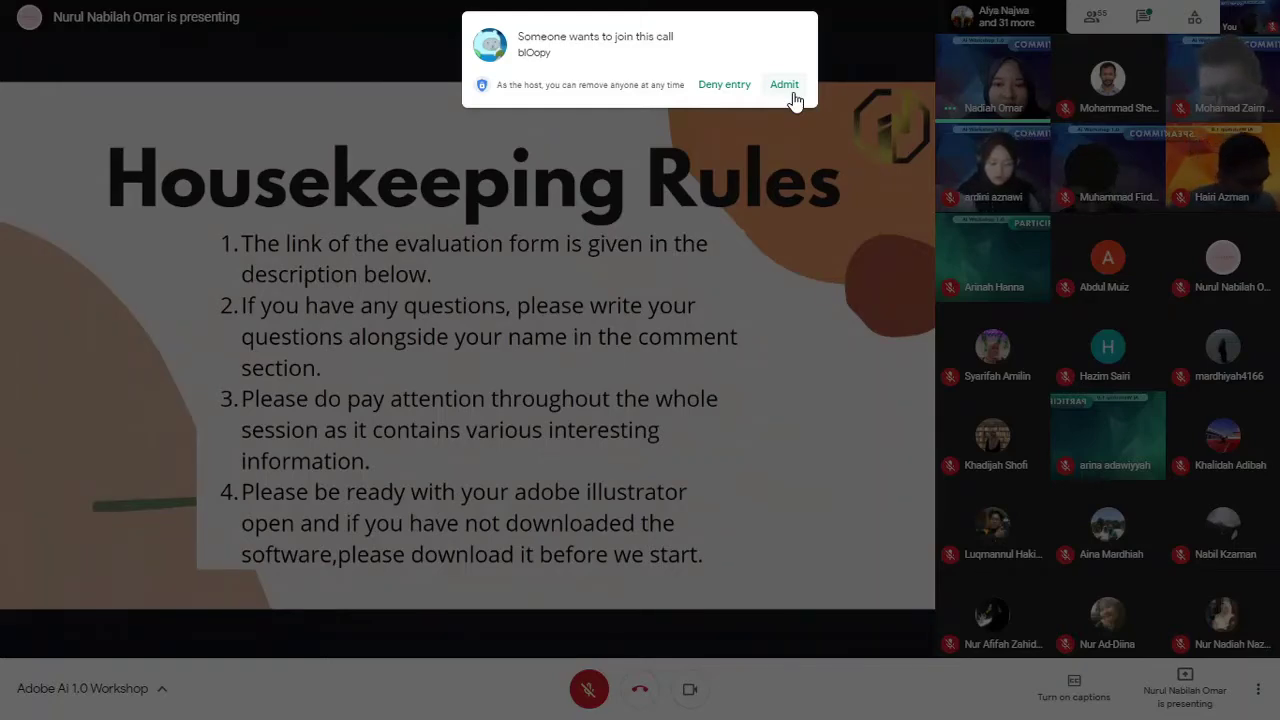
left_click(791, 92)
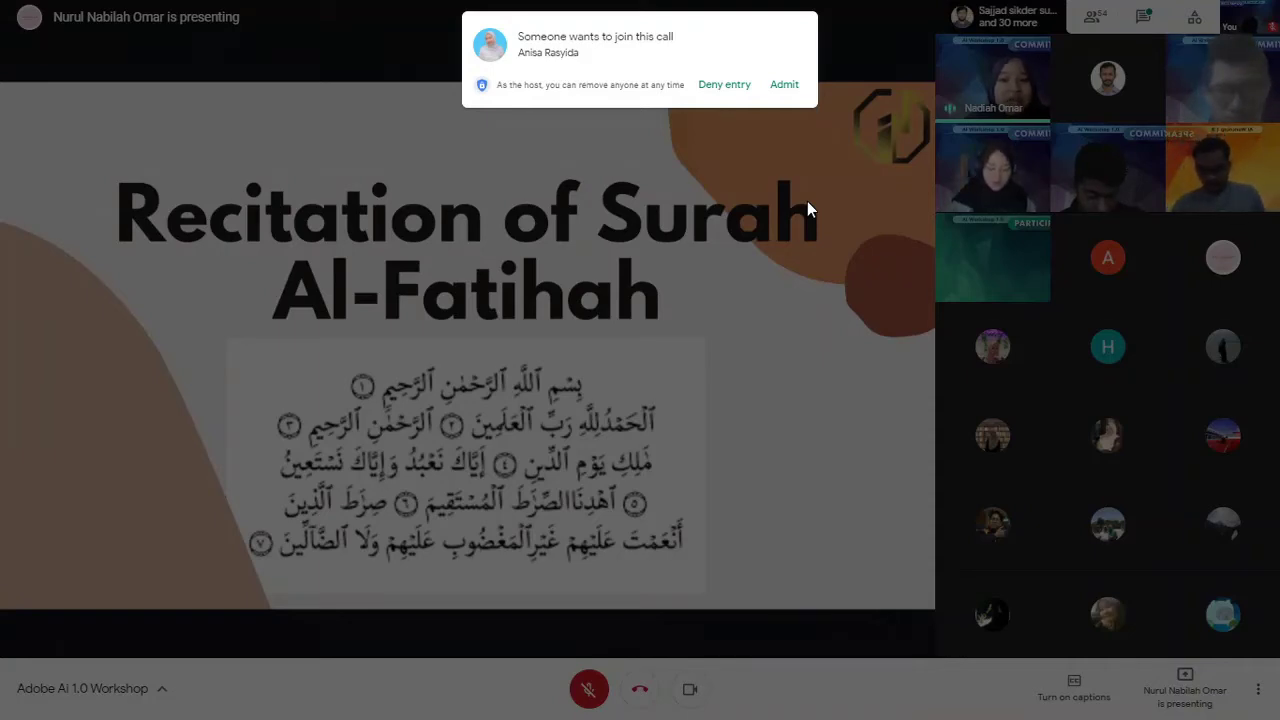
- Admit another waiting guest, bringing the call to 55 participants
left_click(784, 86)
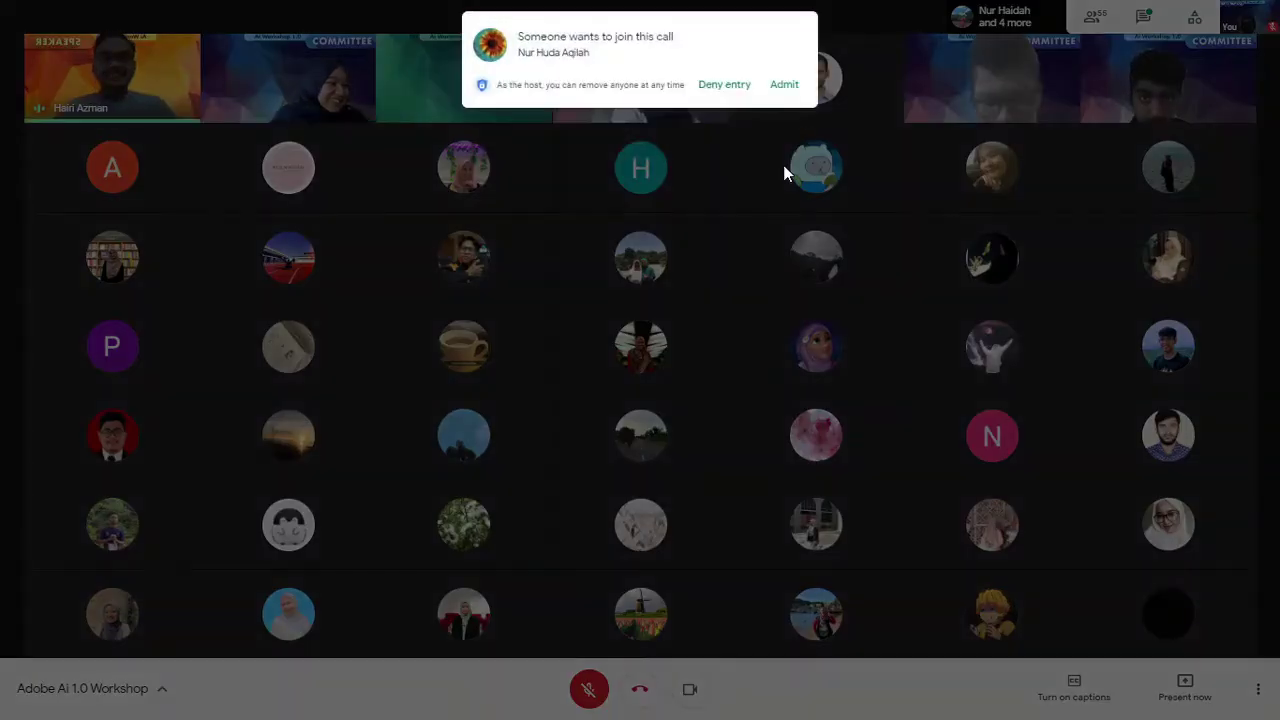
- Admit two more people waiting to join the call
left_click(785, 85)
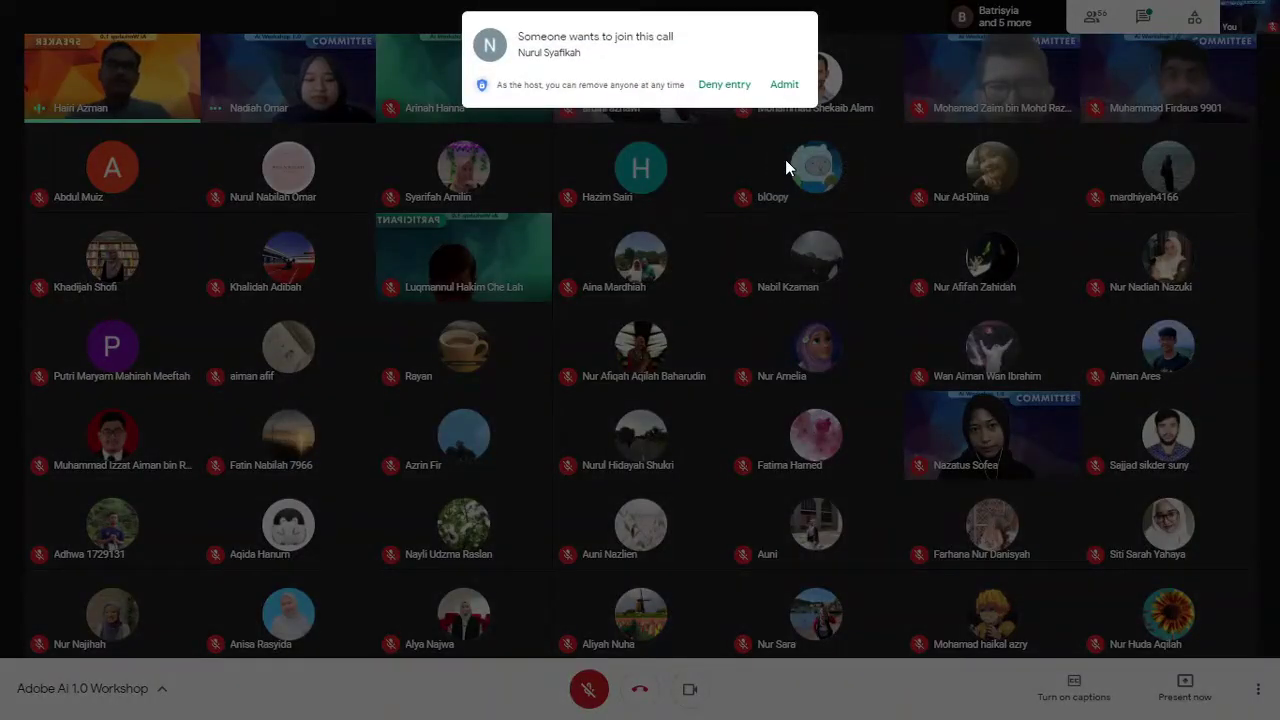
left_click(778, 86)
mouse_move(776, 100)
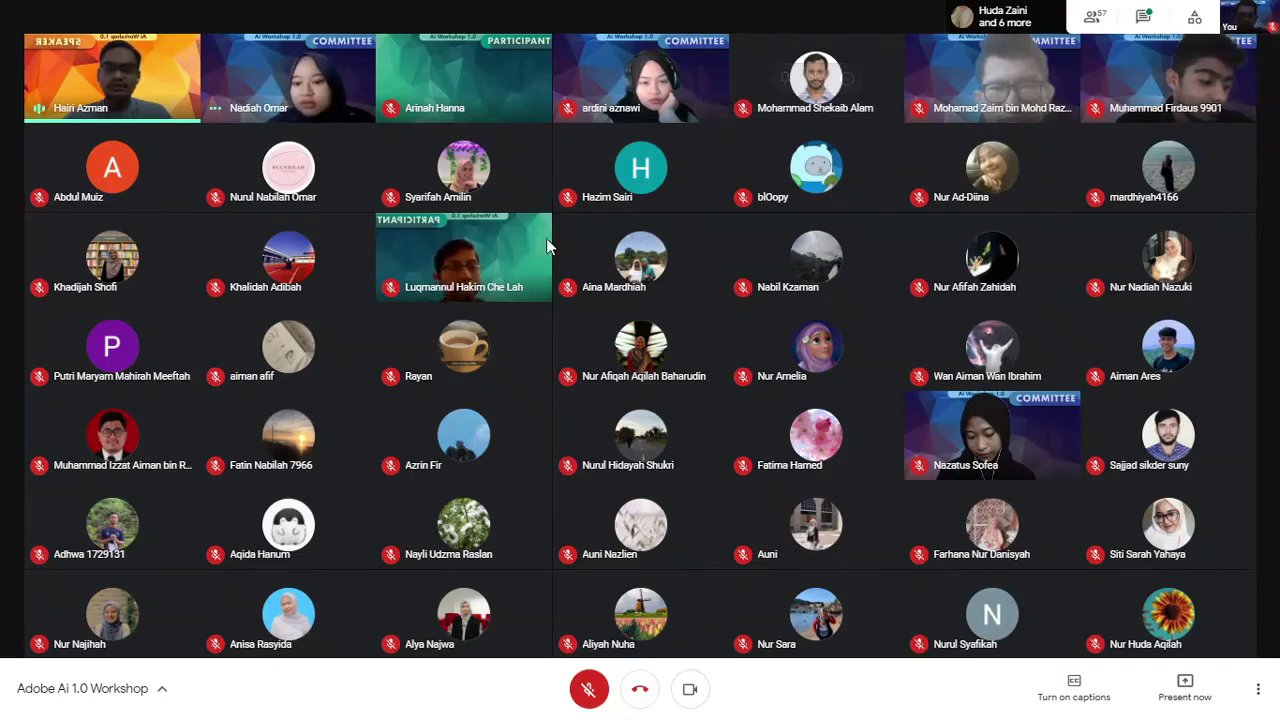
mouse_move(497, 258)
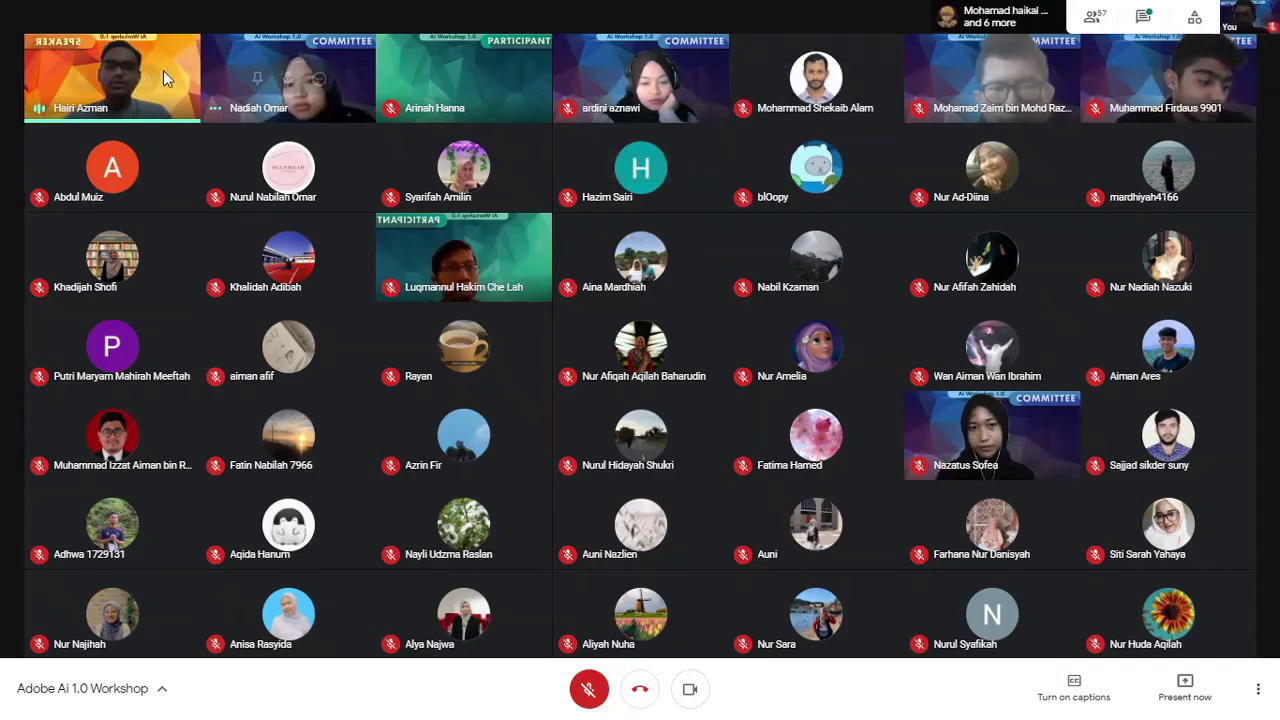
mouse_move(100, 97)
mouse_move(238, 81)
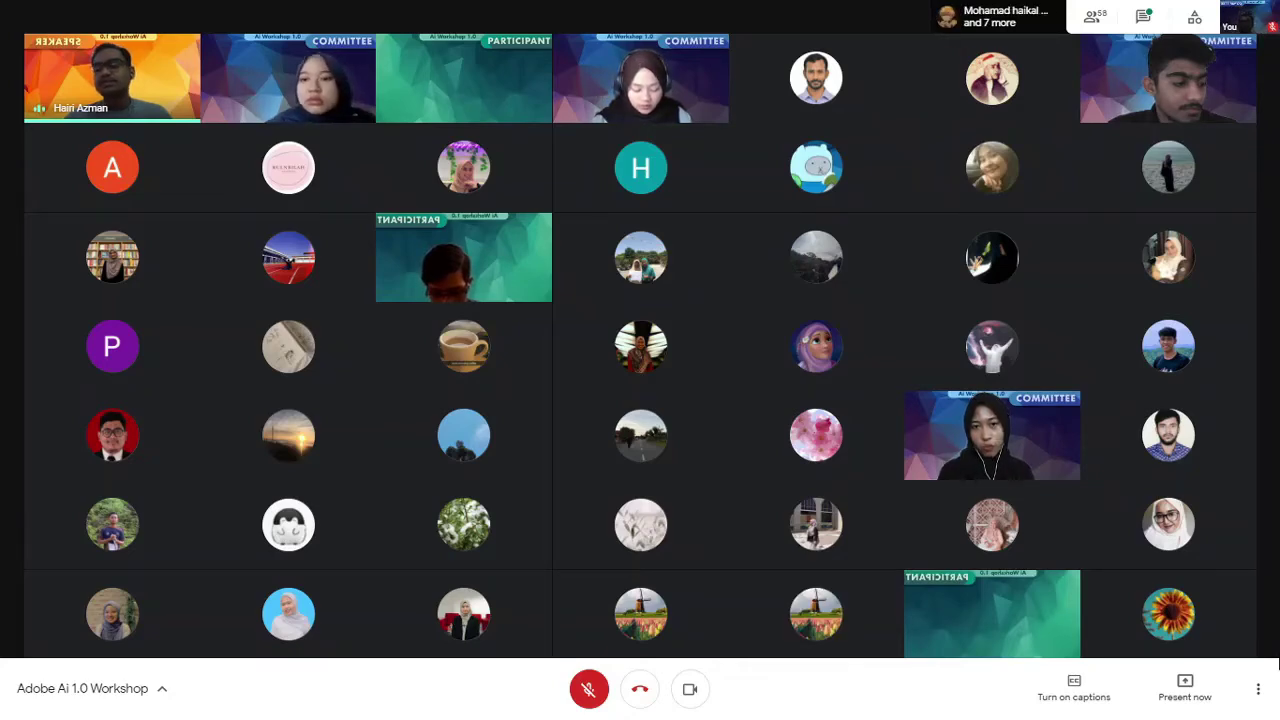
- Search 'il' in the Start menu and launch Adobe Illustrator 2021
key("super")
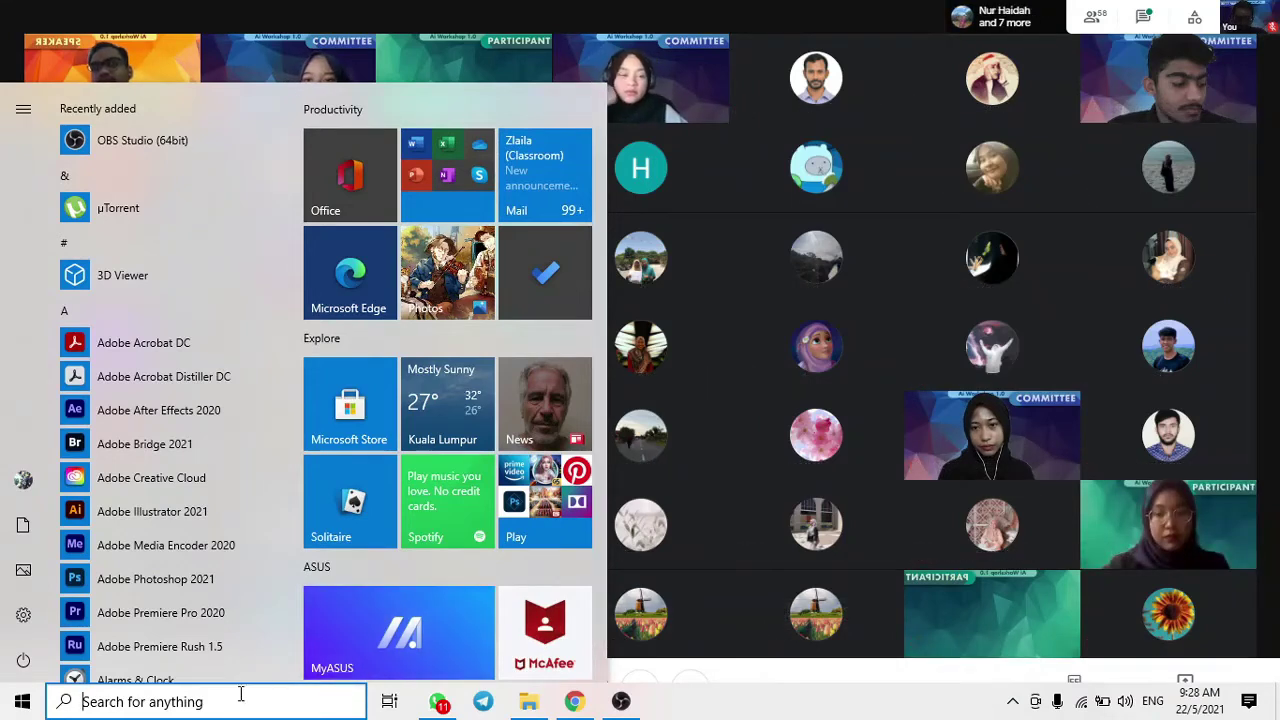
left_click(180, 702)
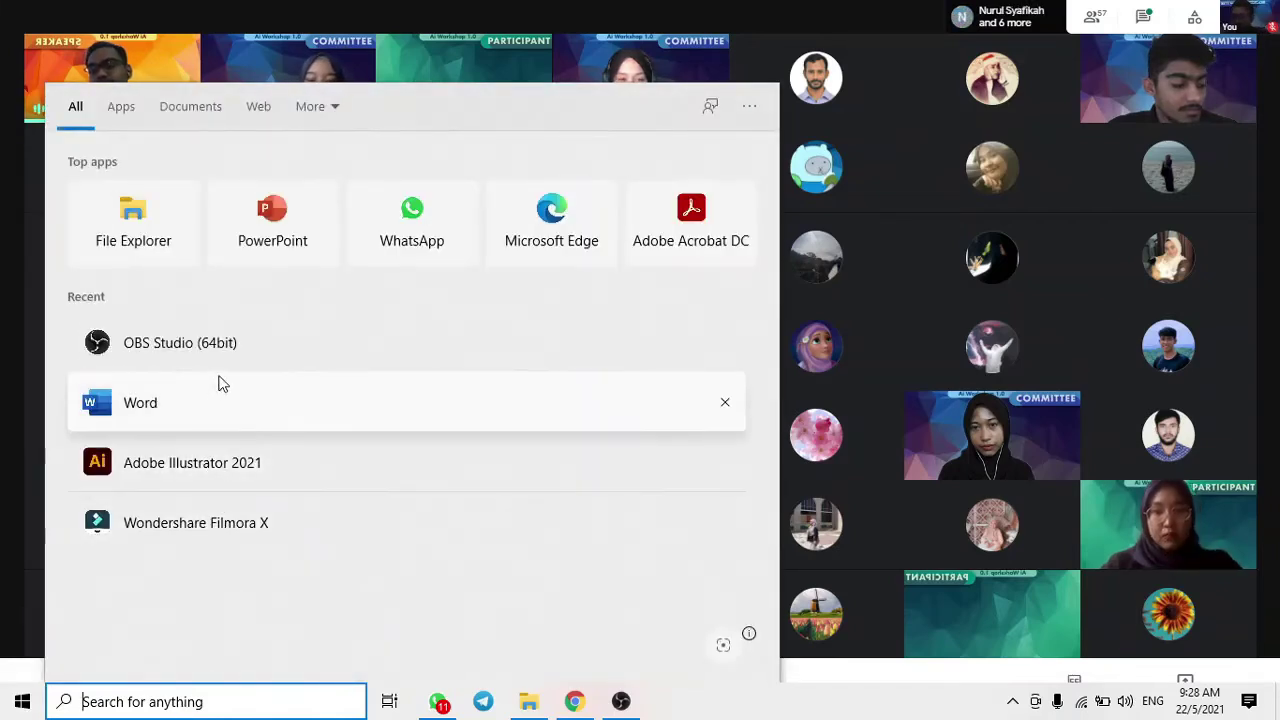
type("il")
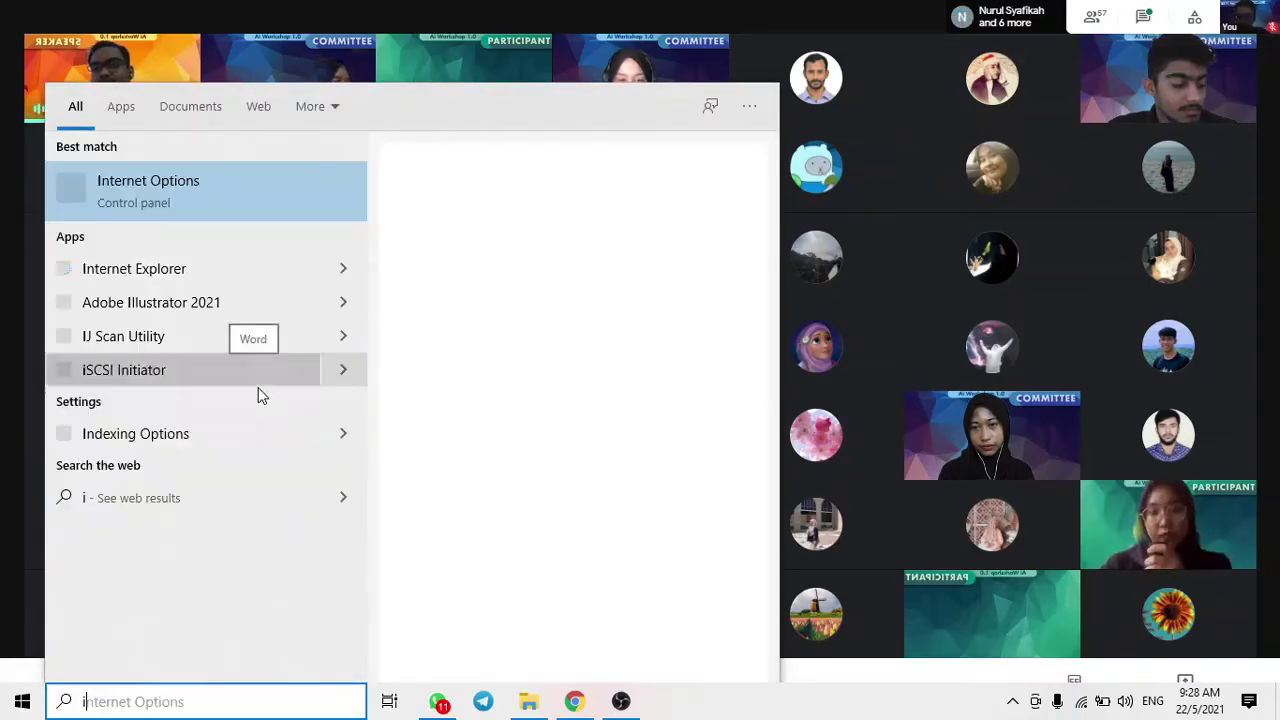
left_click(791, 335)
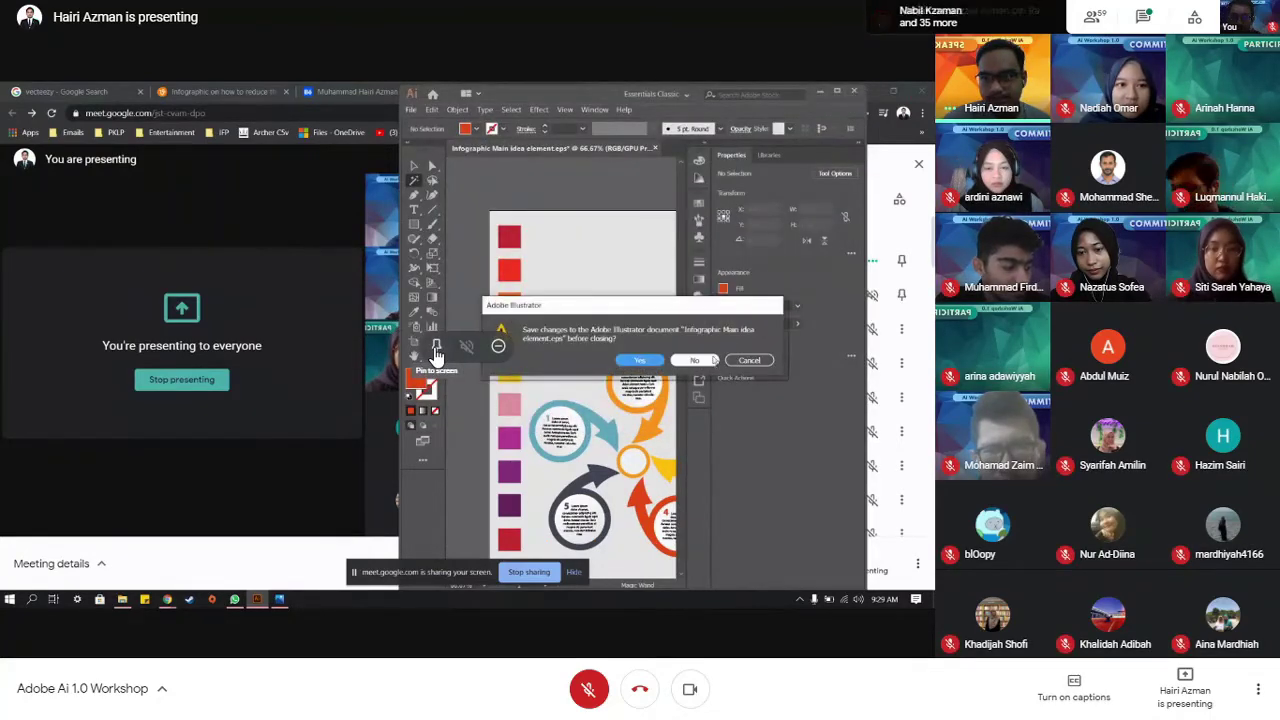
- Pin the shared presentation, admit the waiting guest, and maximize the Illustrator window
left_click(436, 346)
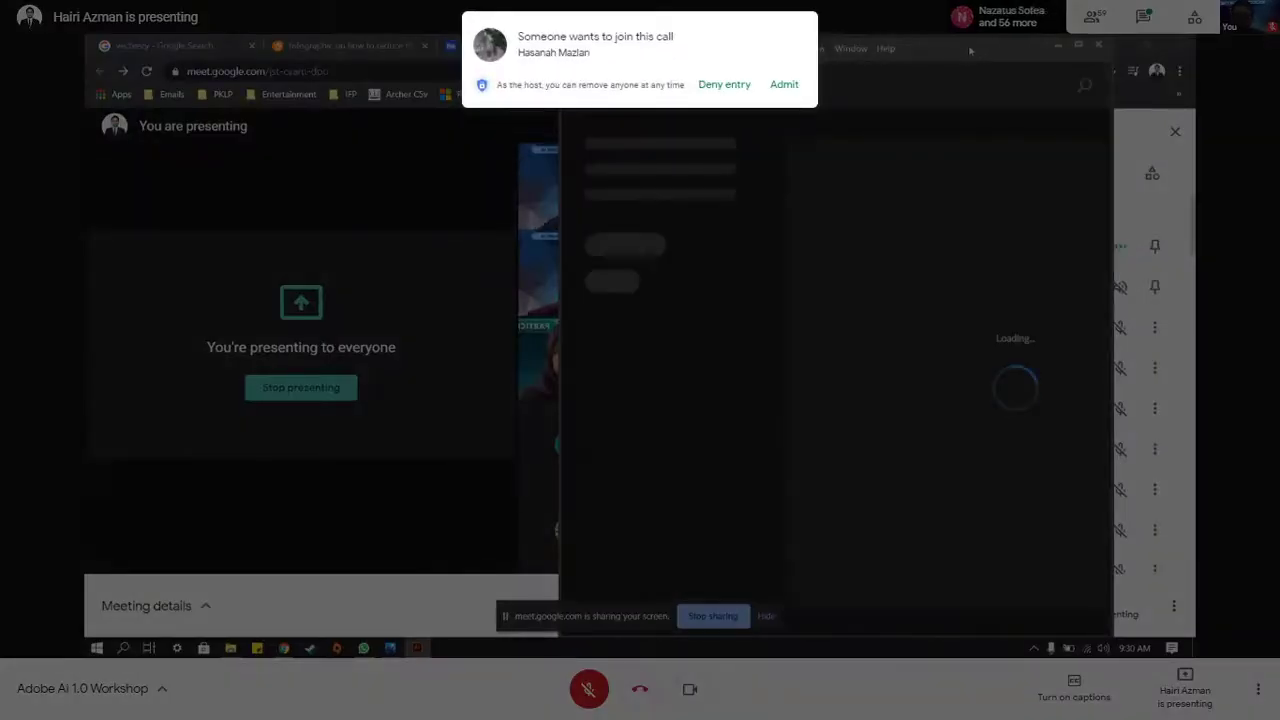
left_click(788, 86)
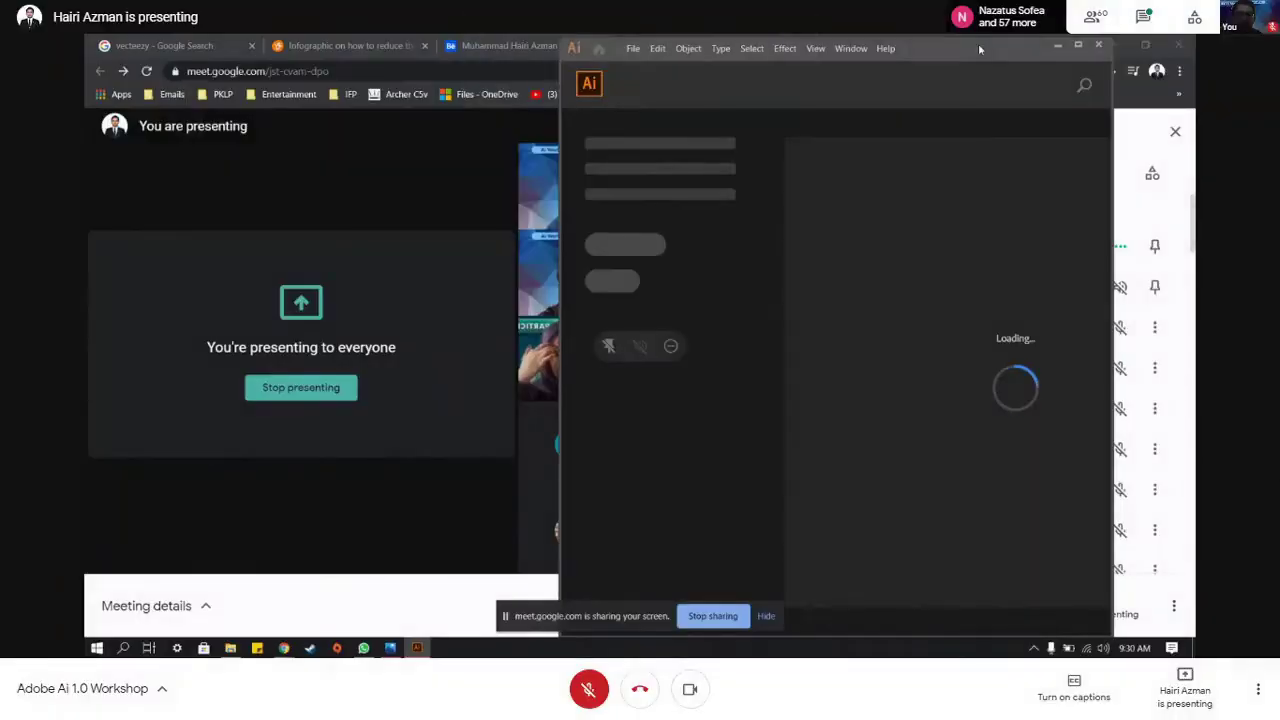
double_click(993, 40)
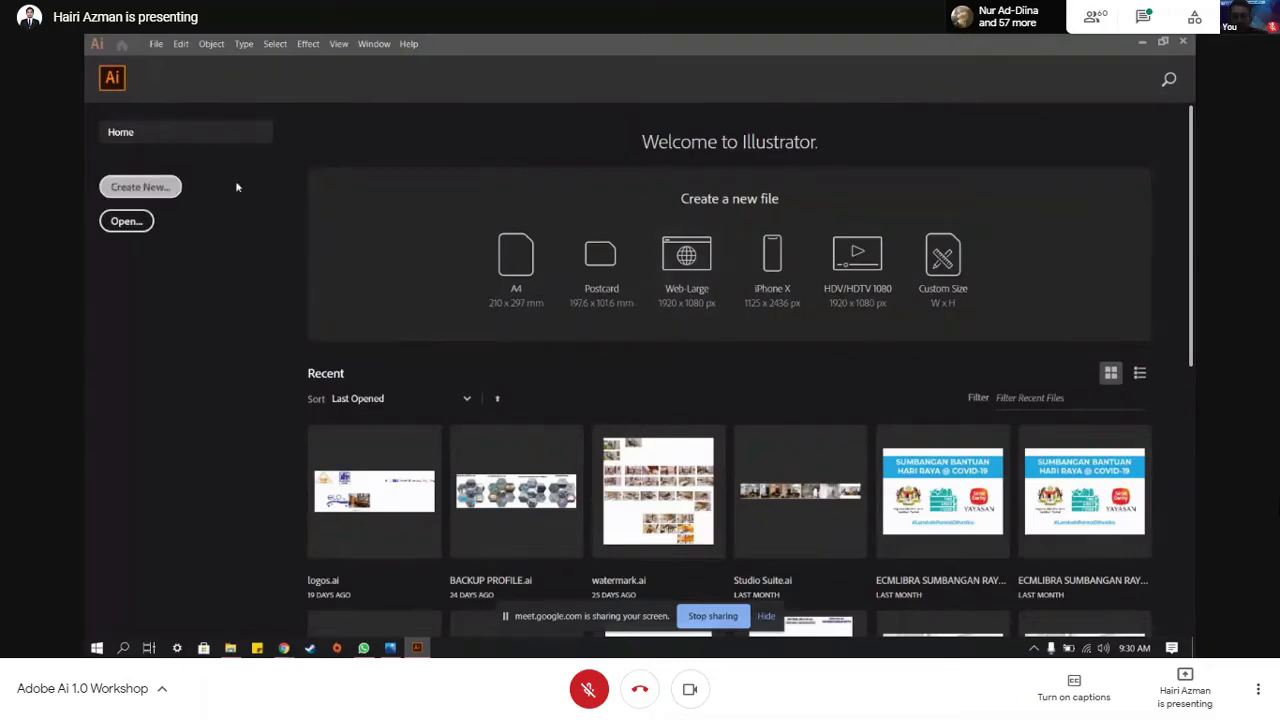
- Shrink and re-maximize the Illustrator window, then admit the waiting participant
left_click_drag(660, 57, 976, 152)
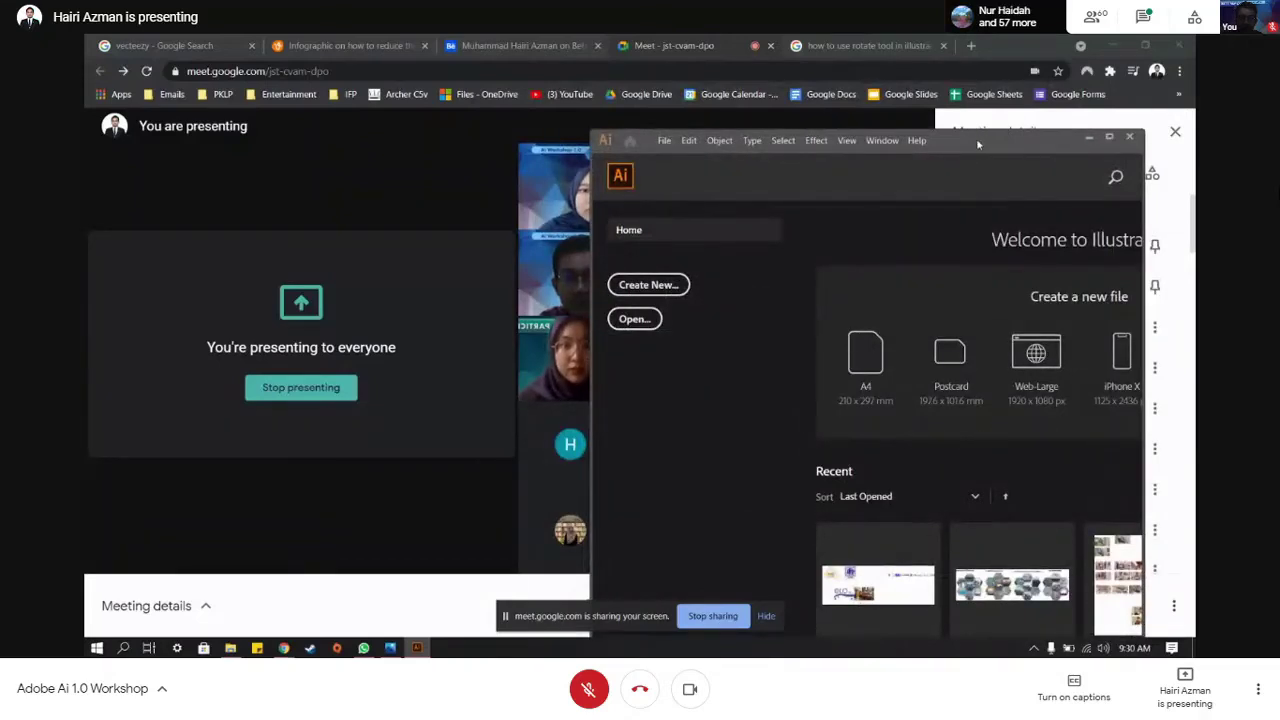
double_click(978, 145)
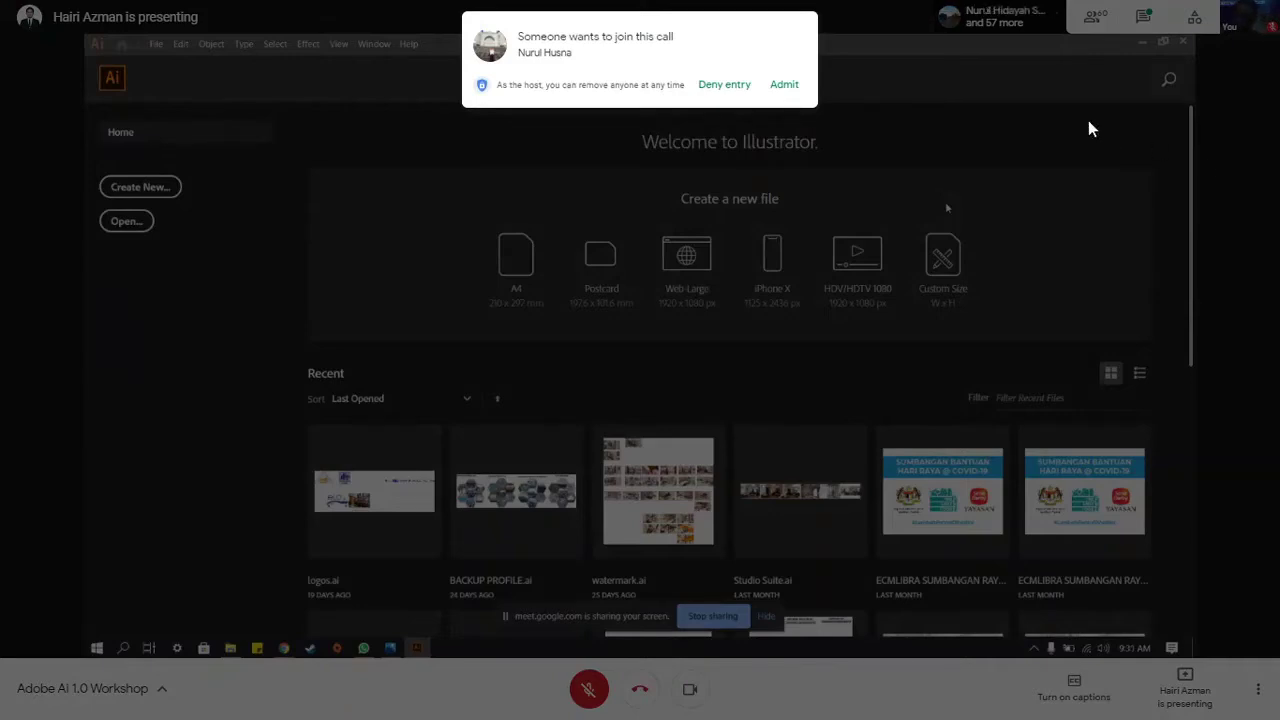
left_click(784, 86)
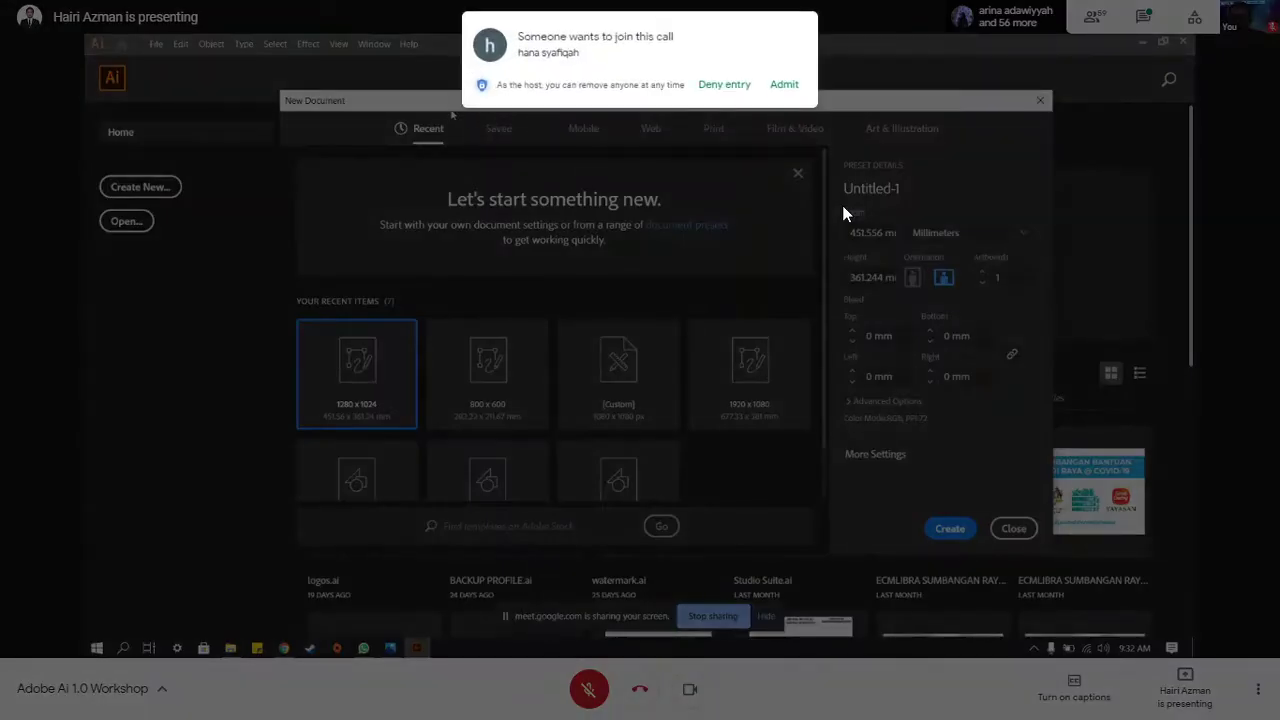
left_click(784, 85)
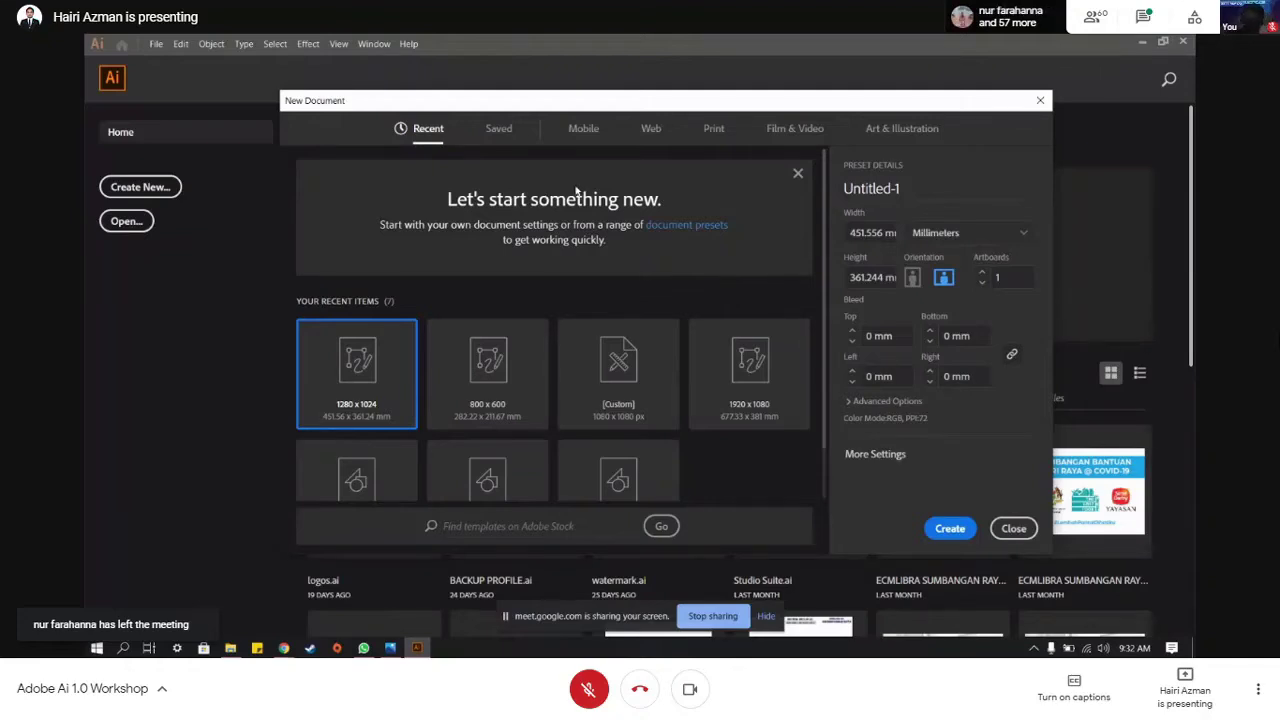
left_click(365, 648)
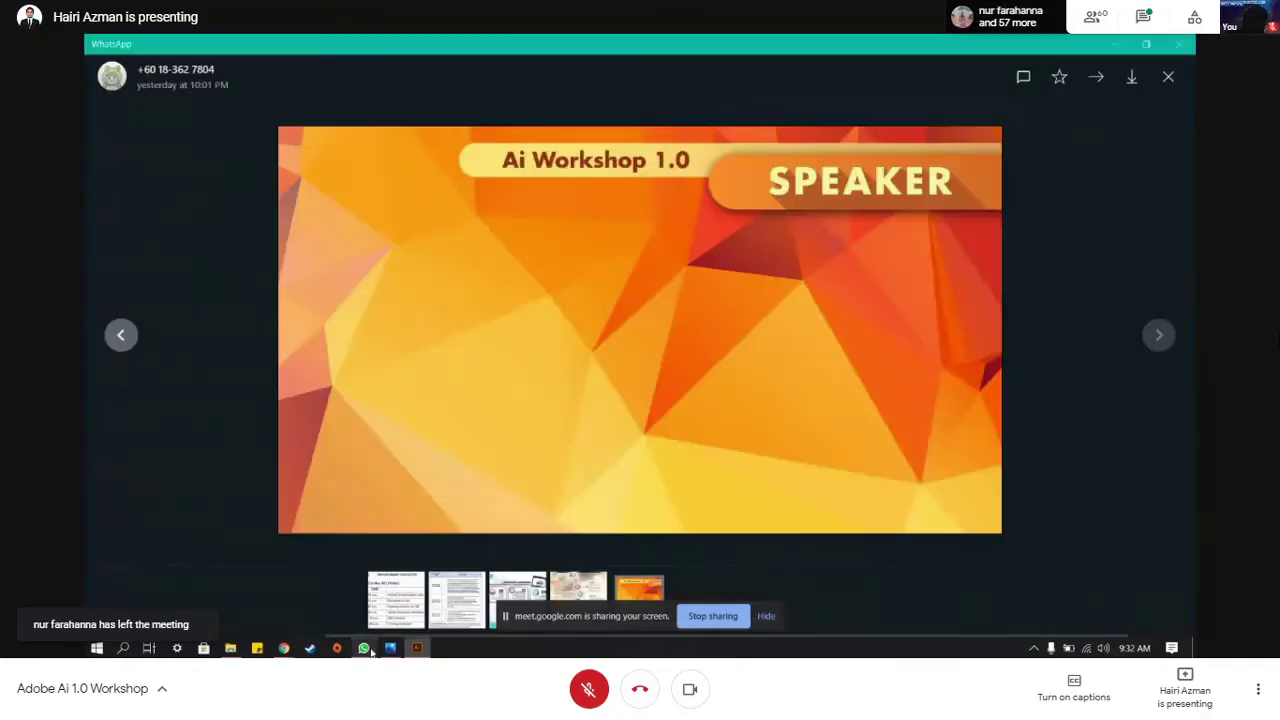
left_click(365, 648)
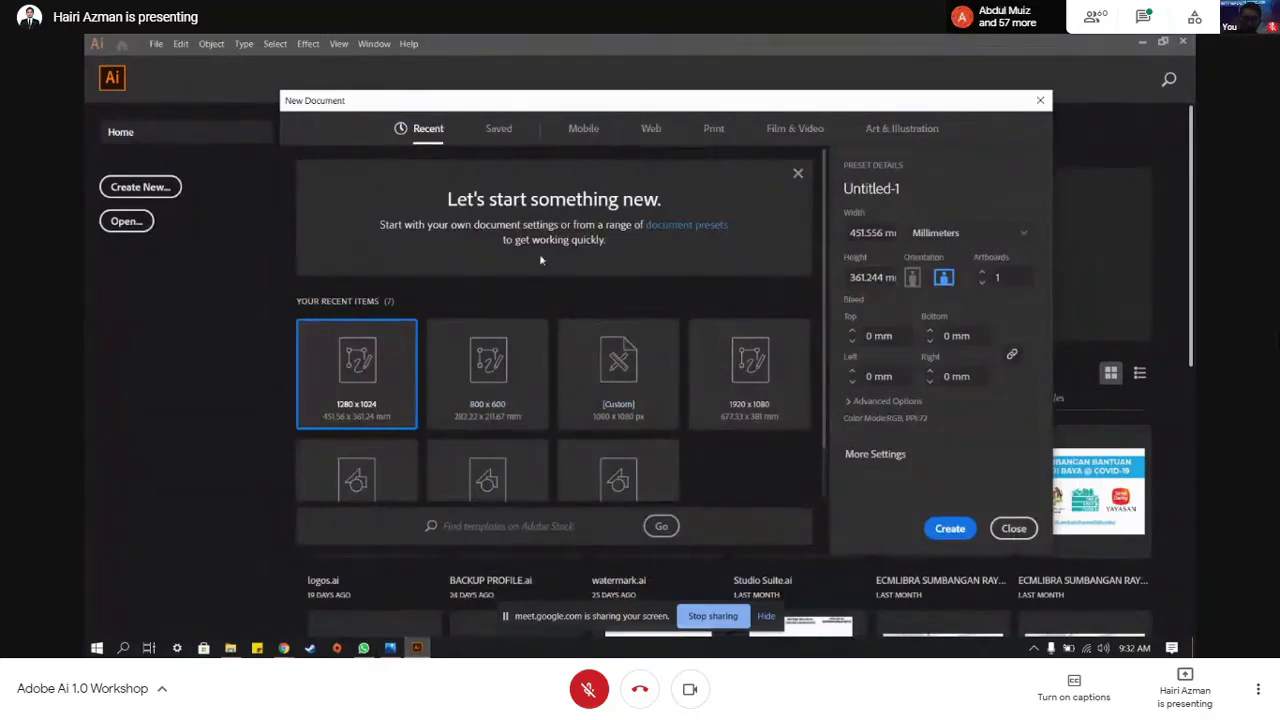
scroll(545, 265, "down", 1)
scroll(551, 271, "up", 1)
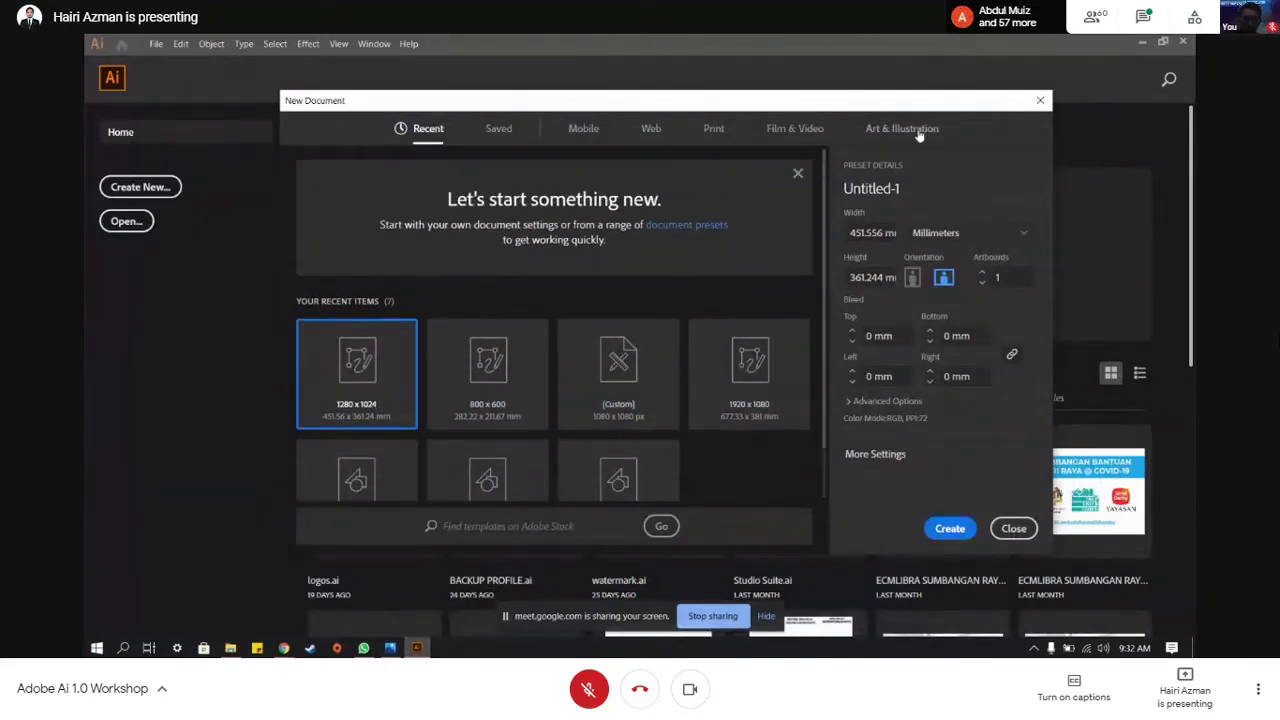
- Browse the Web, Print, Film & Video and Art & Illustration presets, ending on Mobile with iPhone X
left_click(584, 134)
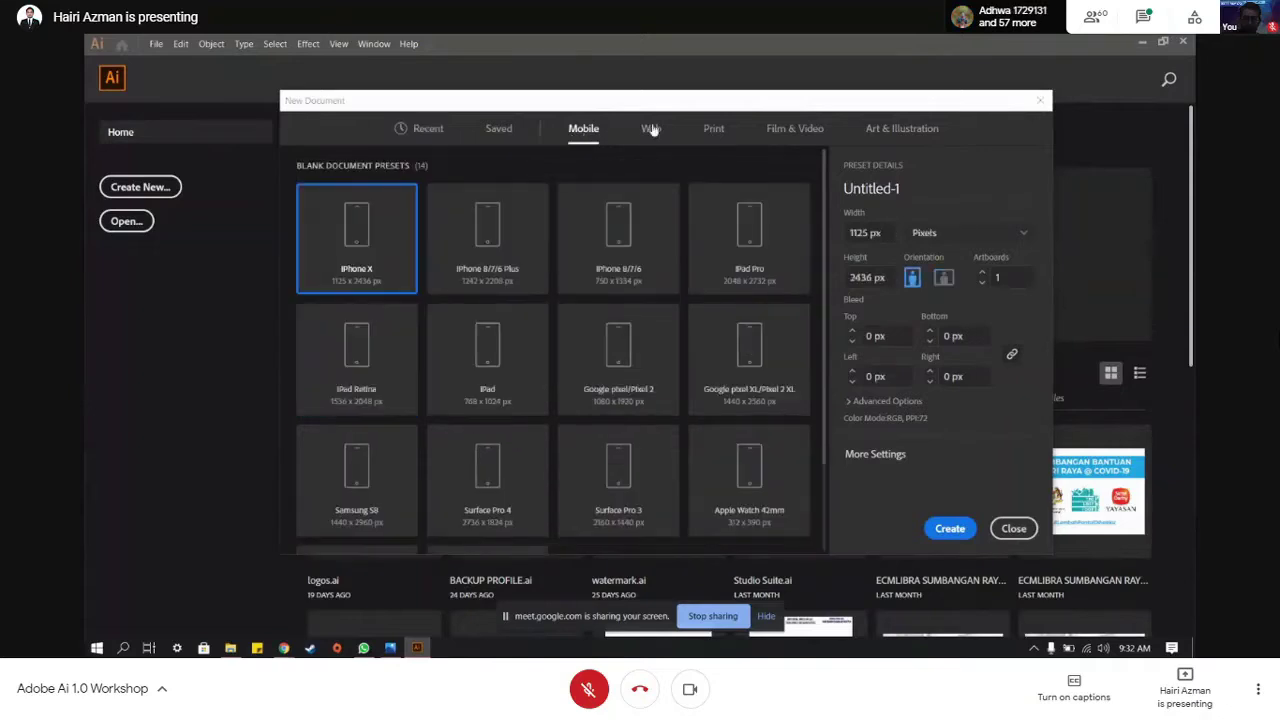
left_click(658, 130)
left_click(712, 130)
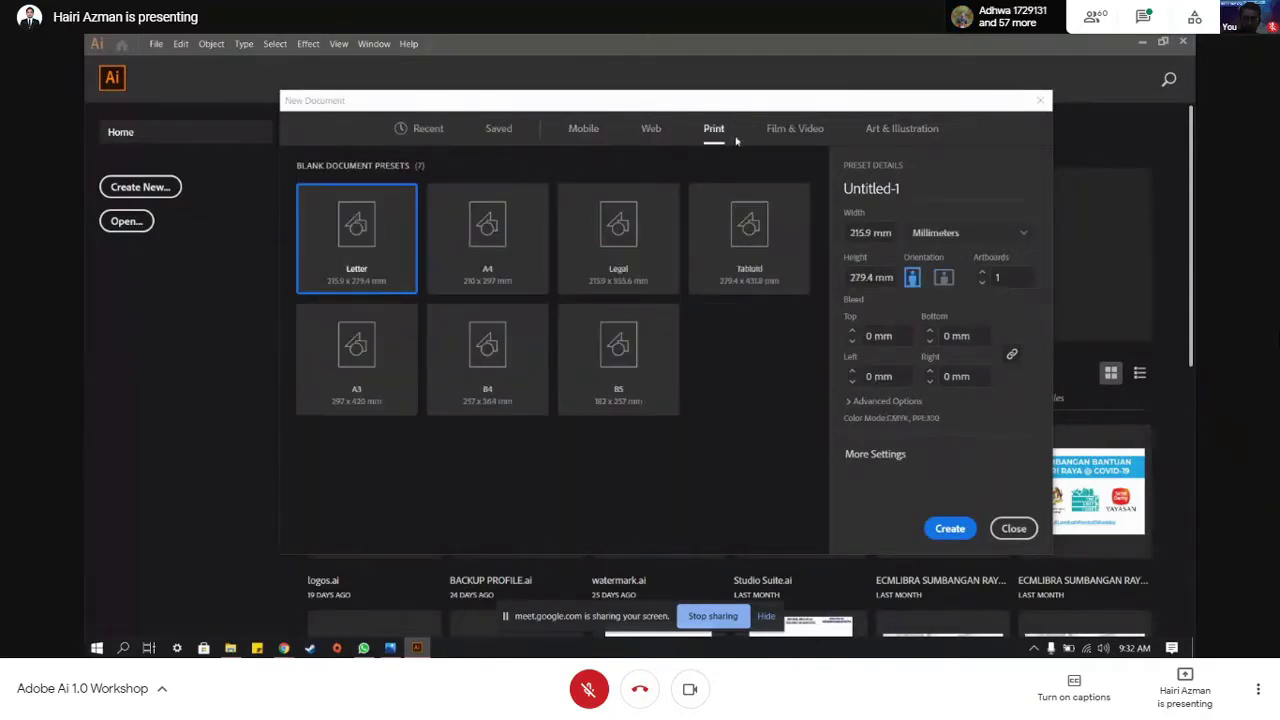
left_click(790, 130)
left_click(905, 129)
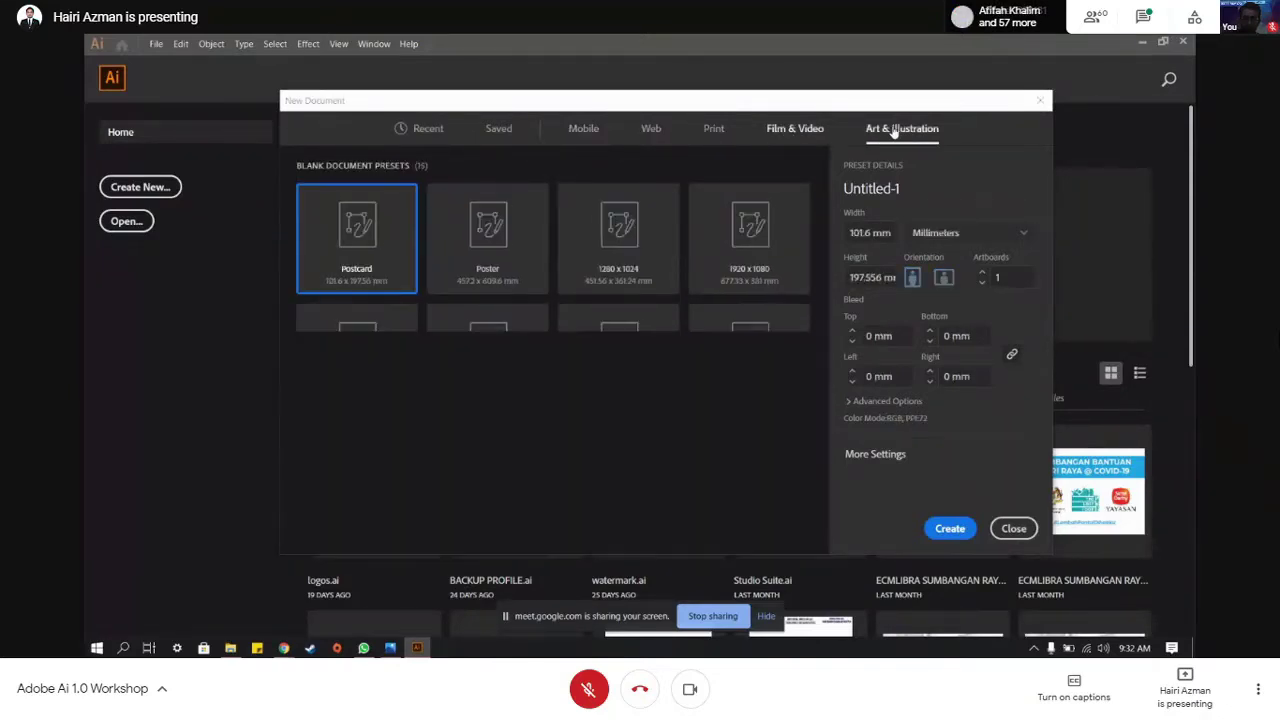
left_click(800, 133)
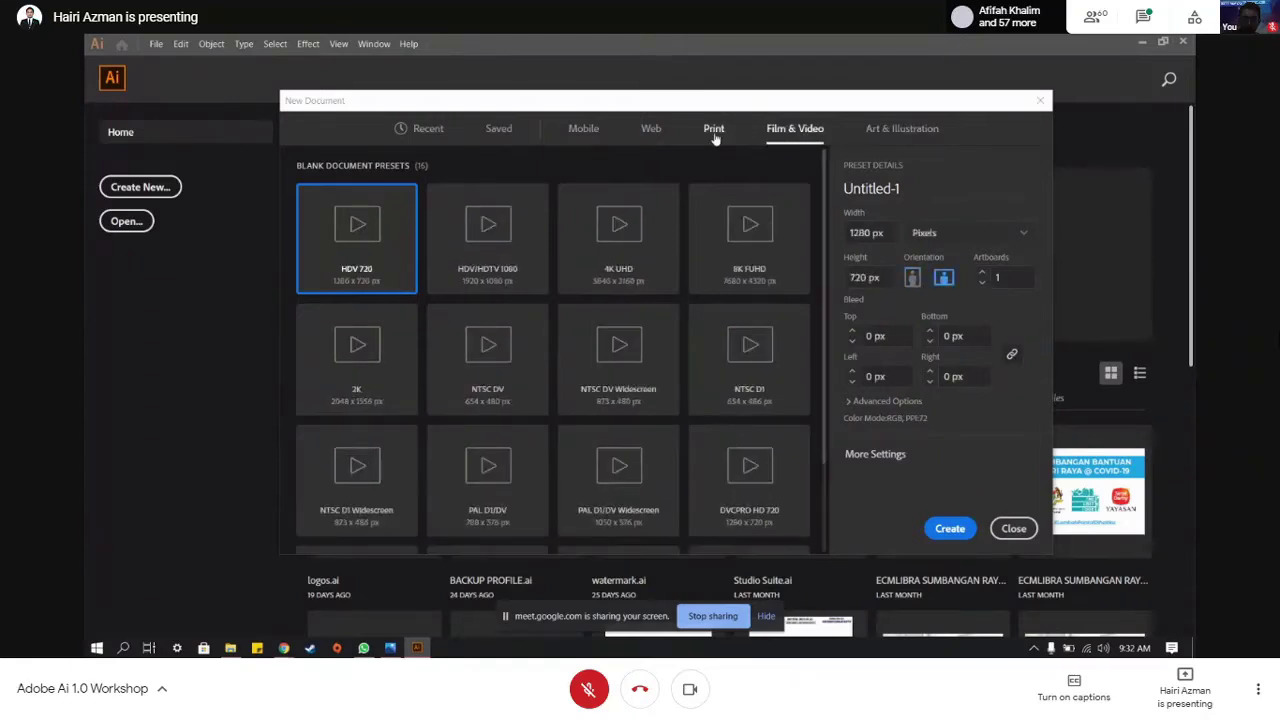
left_click(712, 132)
left_click(650, 134)
left_click(583, 129)
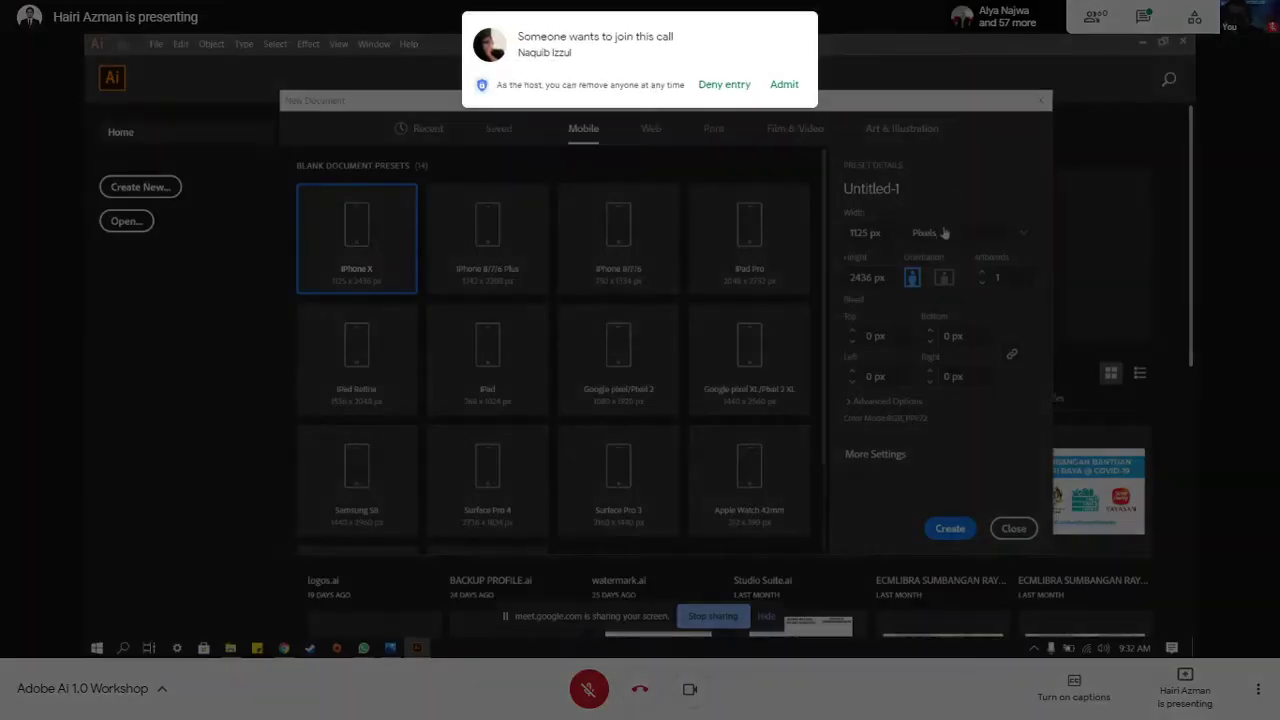
- Admit the waiting participant and choose the 800 x 600 Art & Illustration preset
left_click(797, 85)
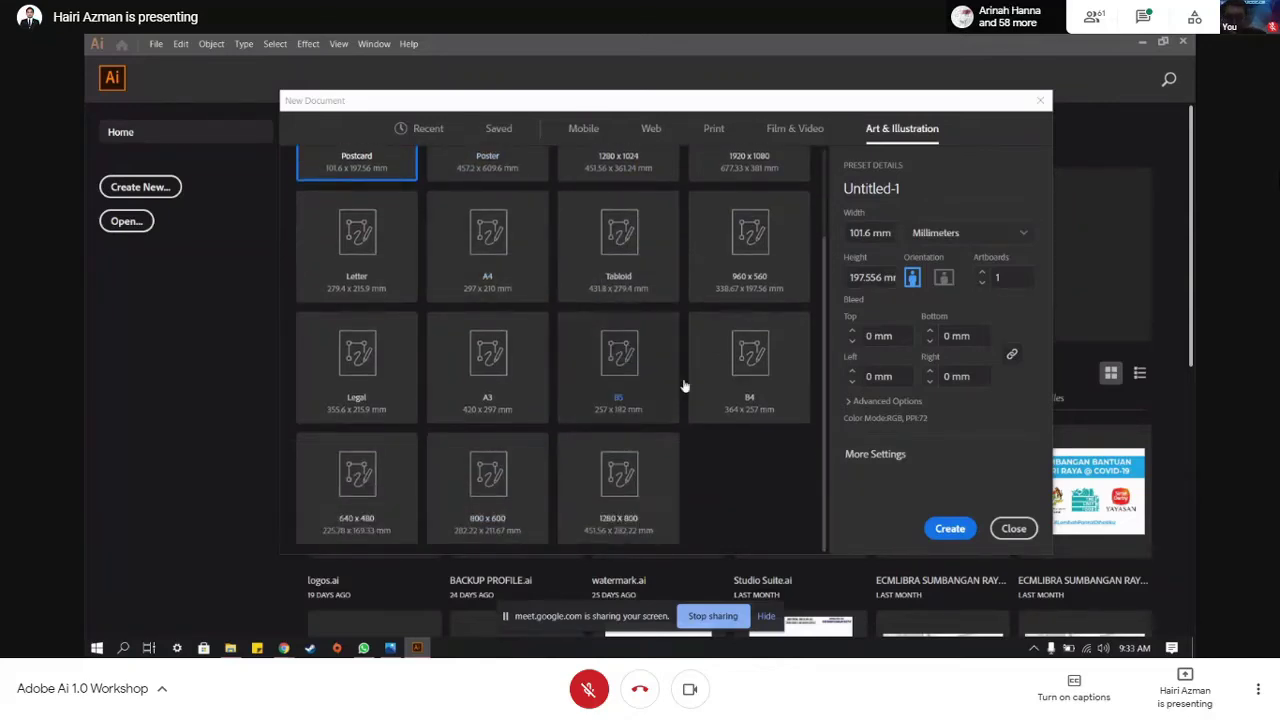
left_click(603, 466)
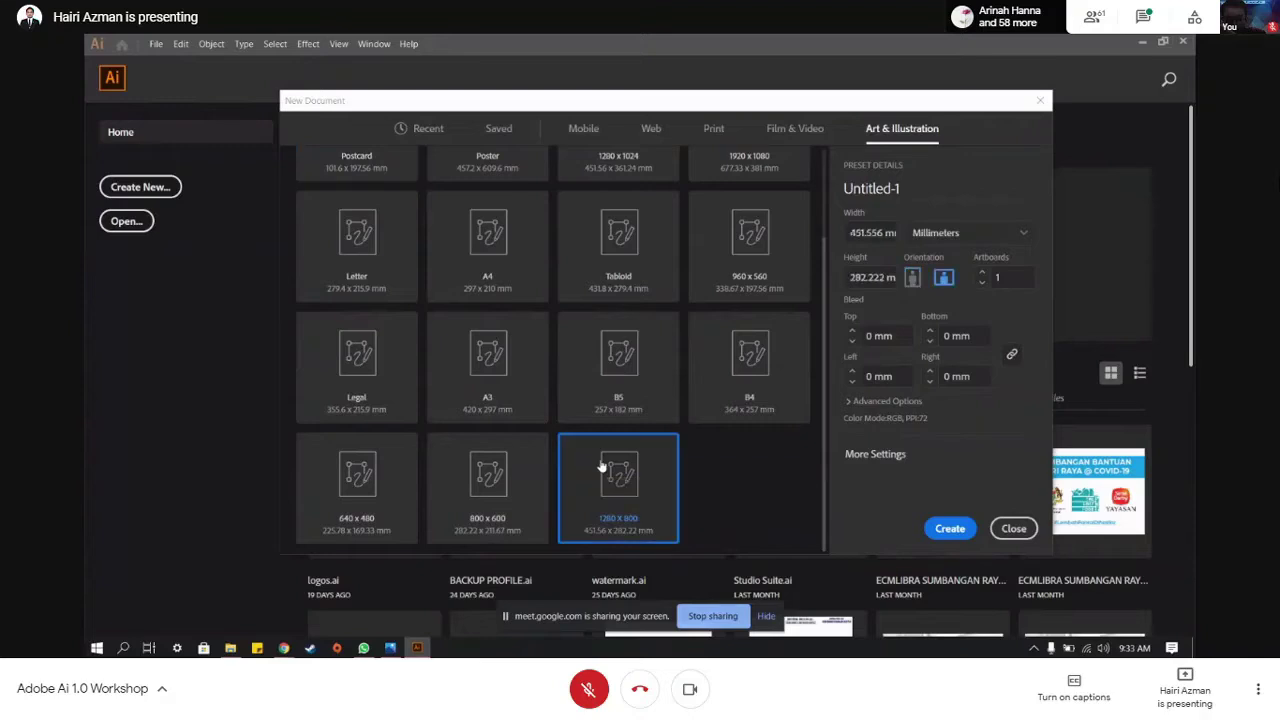
left_click(514, 477)
- Set the document units to Points and expand Advanced Options
left_click(993, 247)
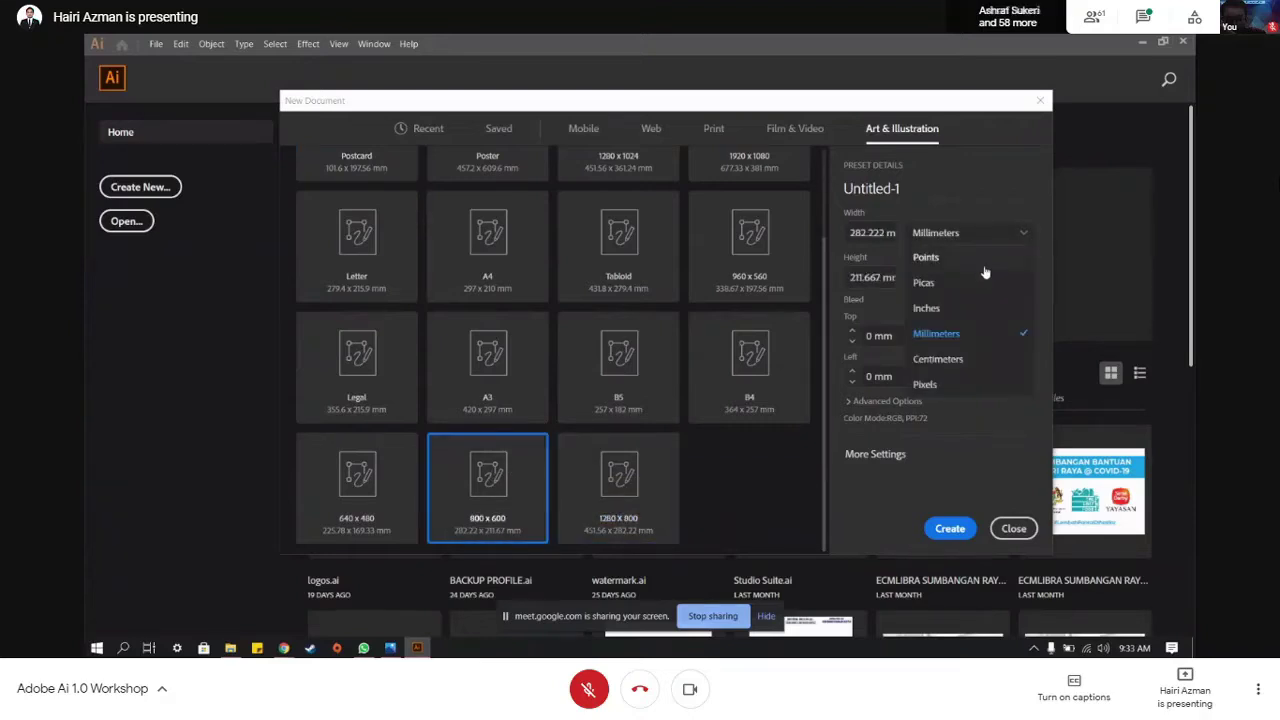
left_click(986, 262)
left_click(990, 244)
left_click(990, 244)
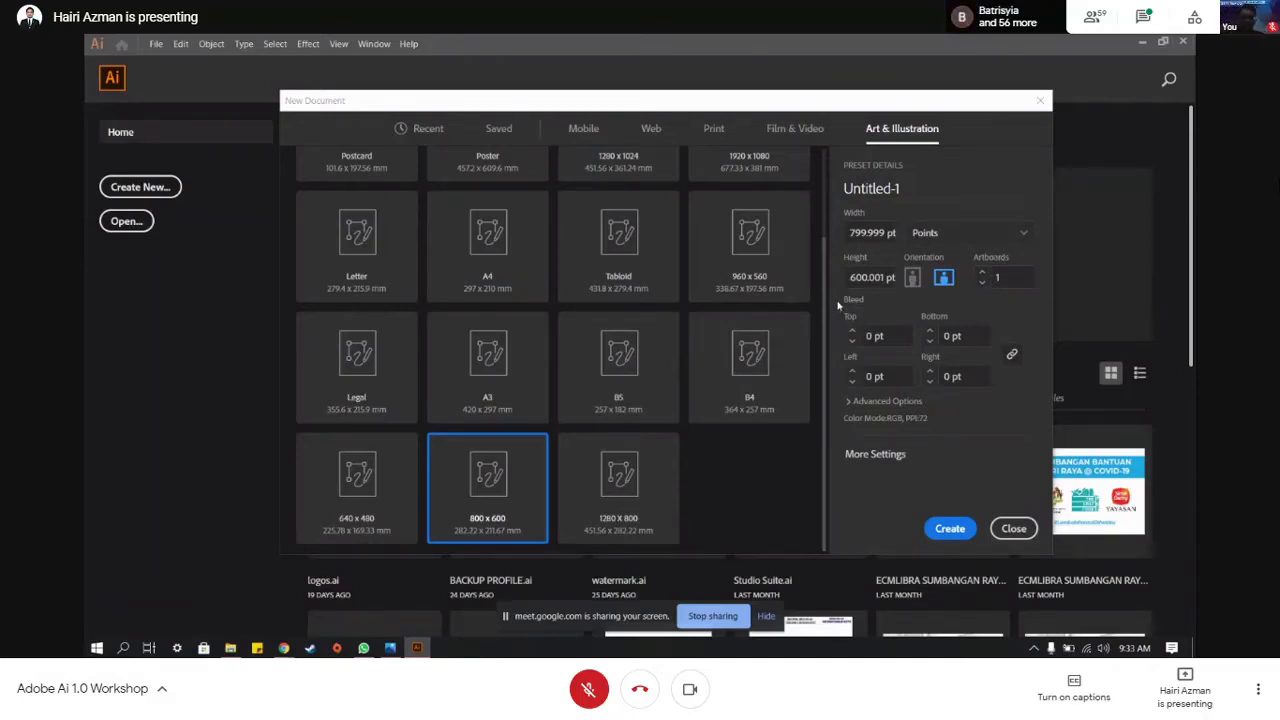
left_click(880, 401)
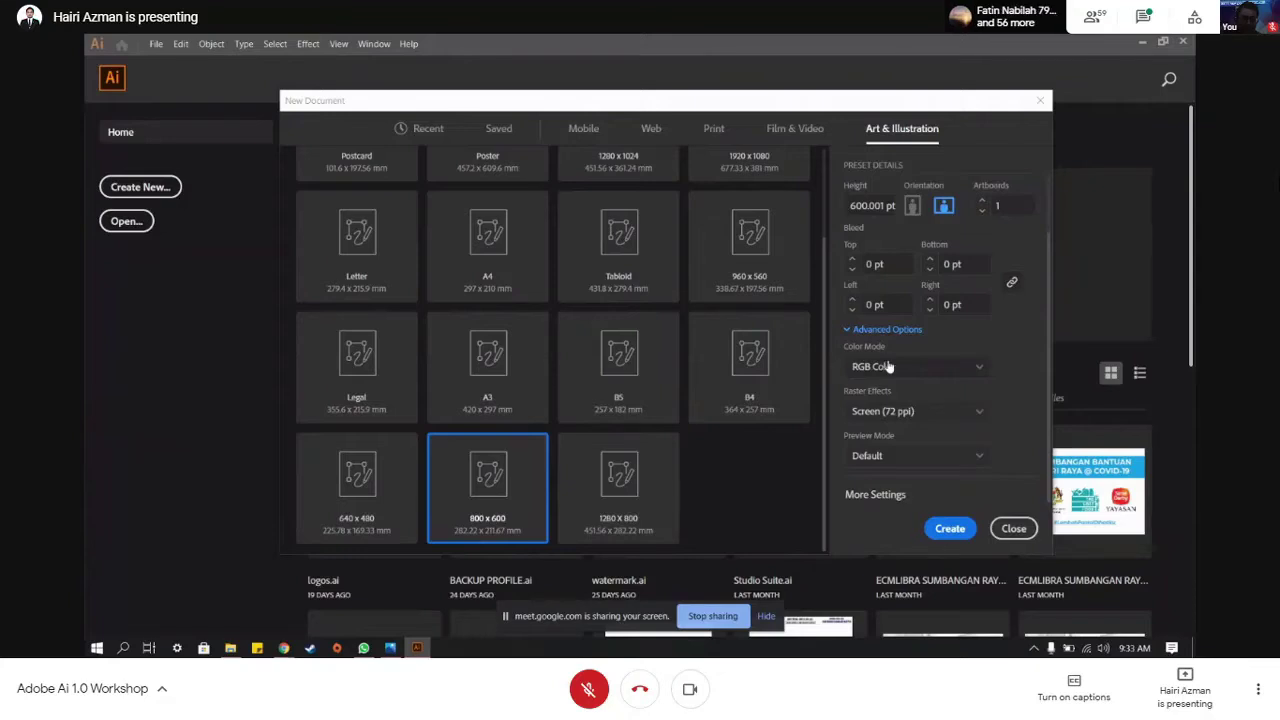
- Keep RGB Color, set Raster Effects to Medium (150 ppi), and create the document
left_click(943, 374)
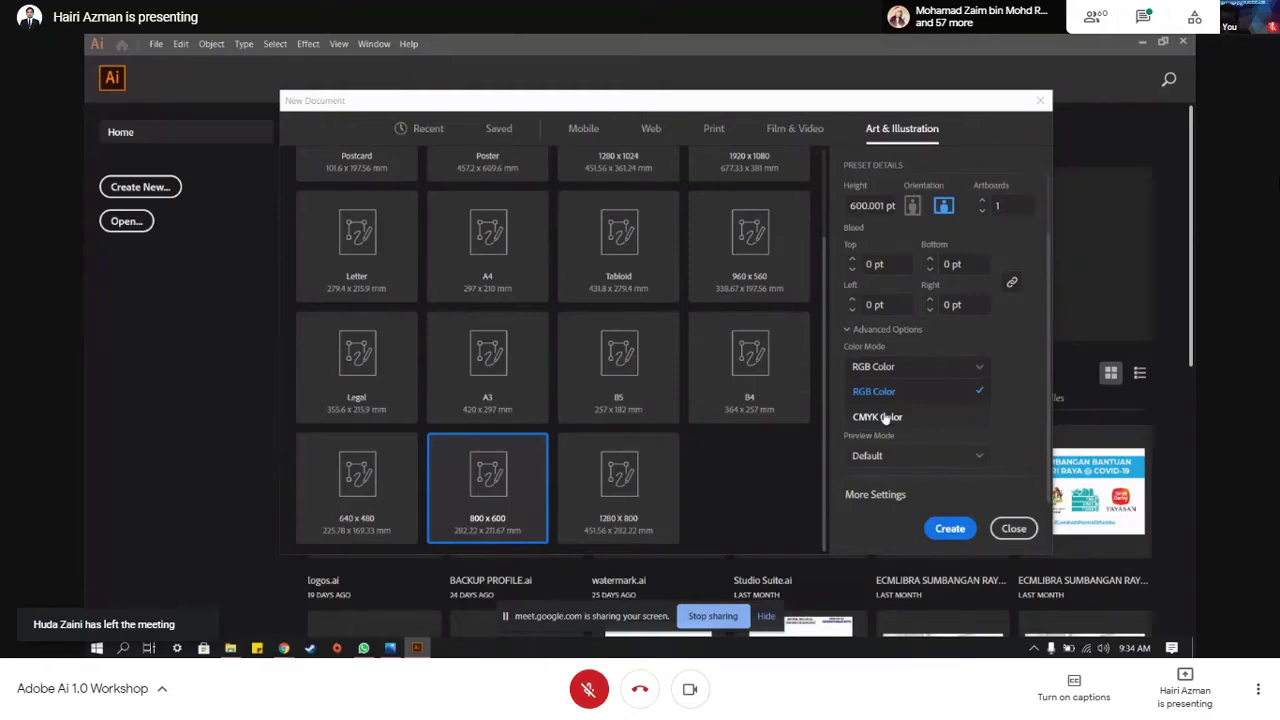
left_click(1014, 394)
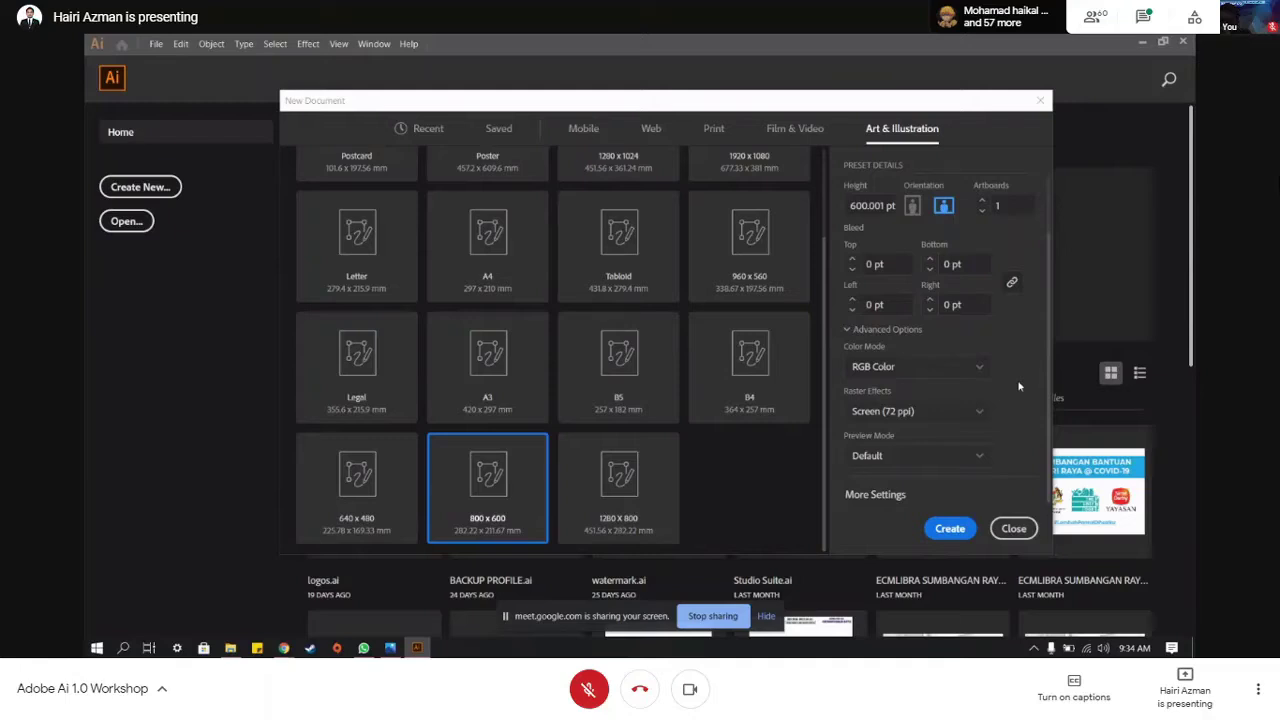
left_click(956, 416)
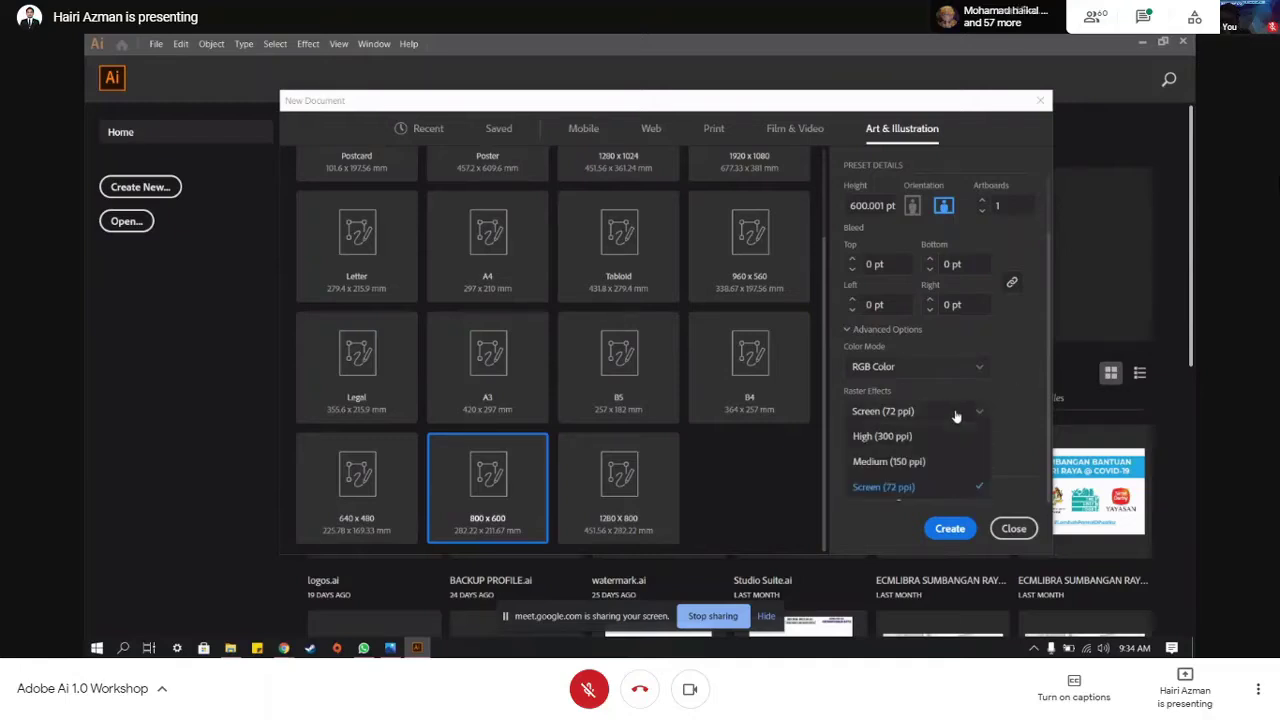
left_click(931, 463)
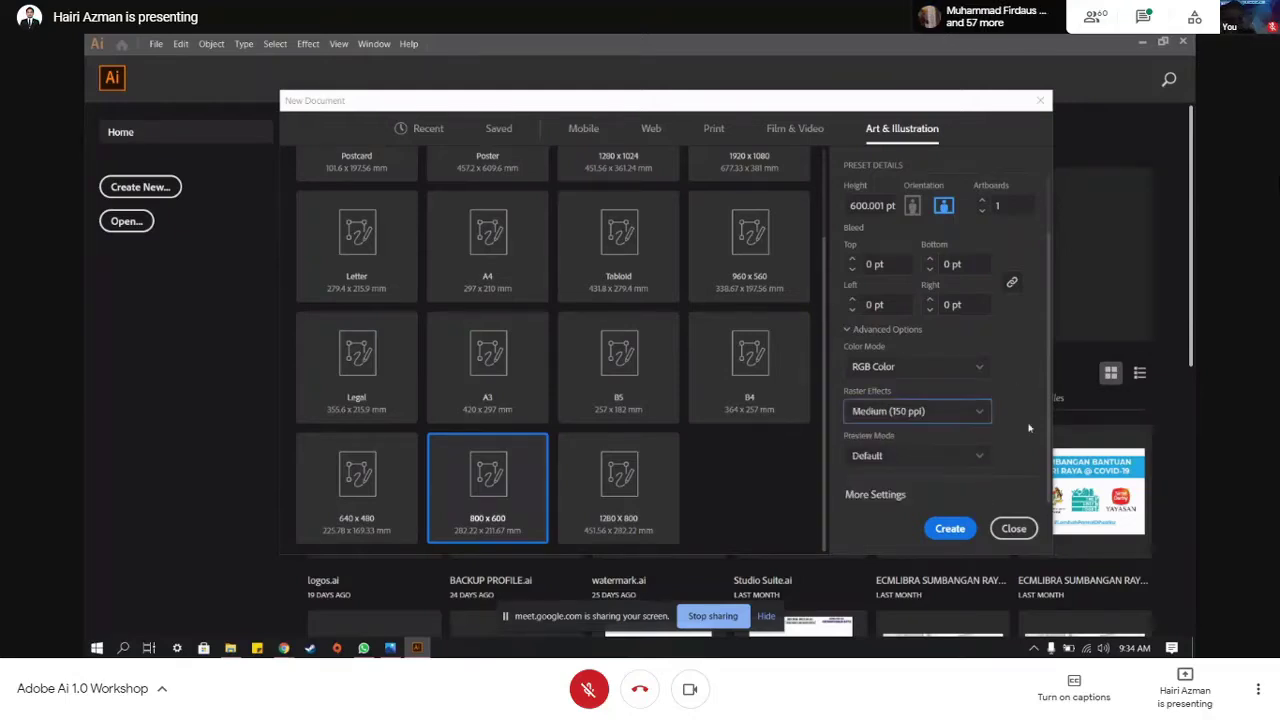
left_click(951, 528)
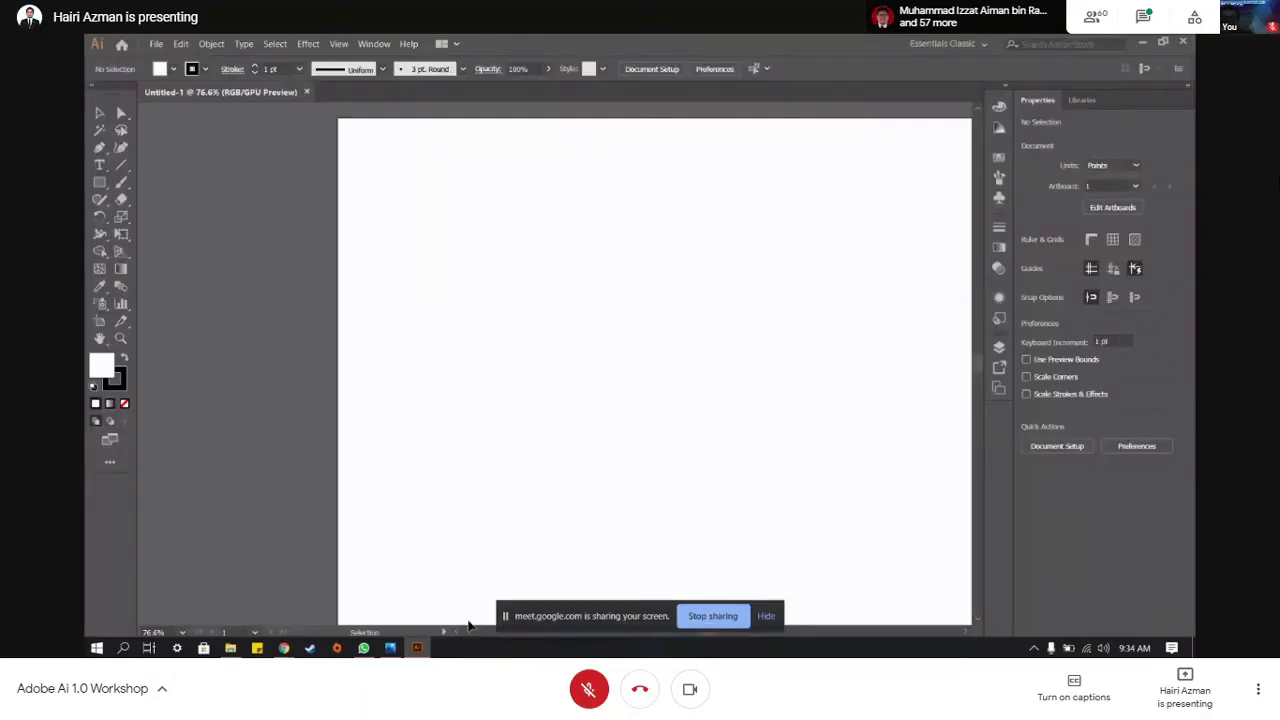
left_click_drag(541, 617, 886, 62)
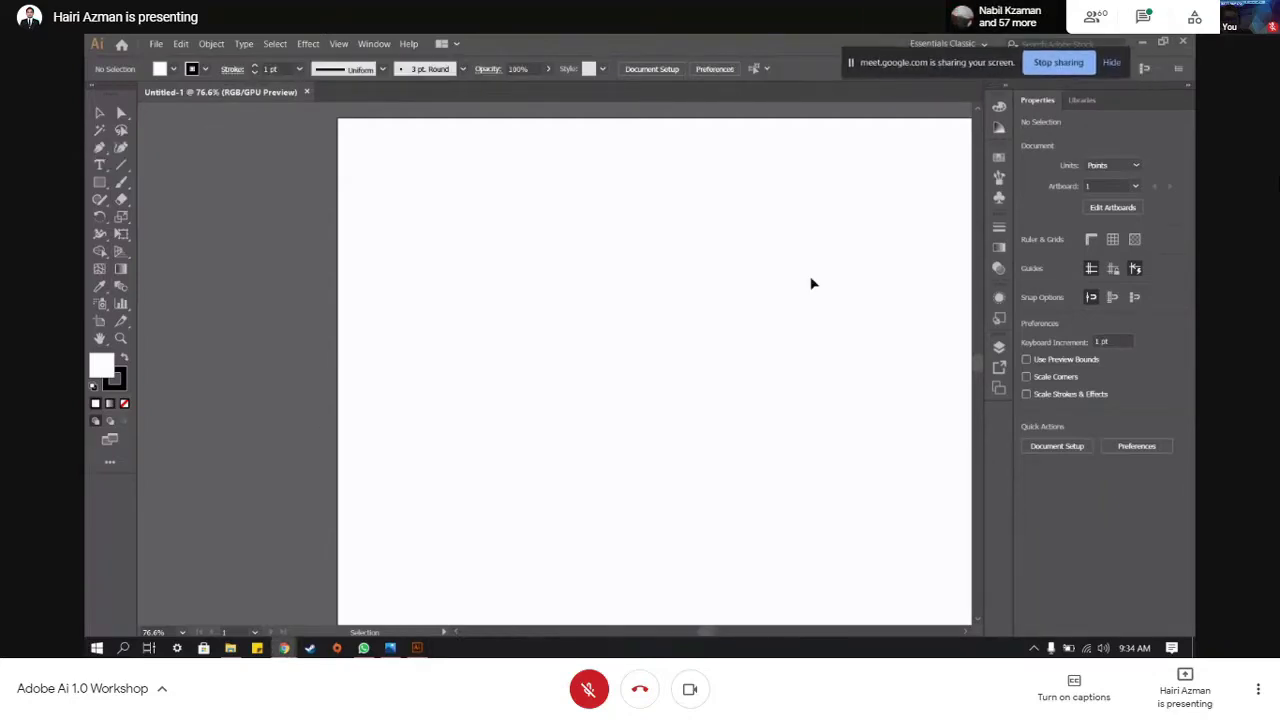
left_click(718, 630)
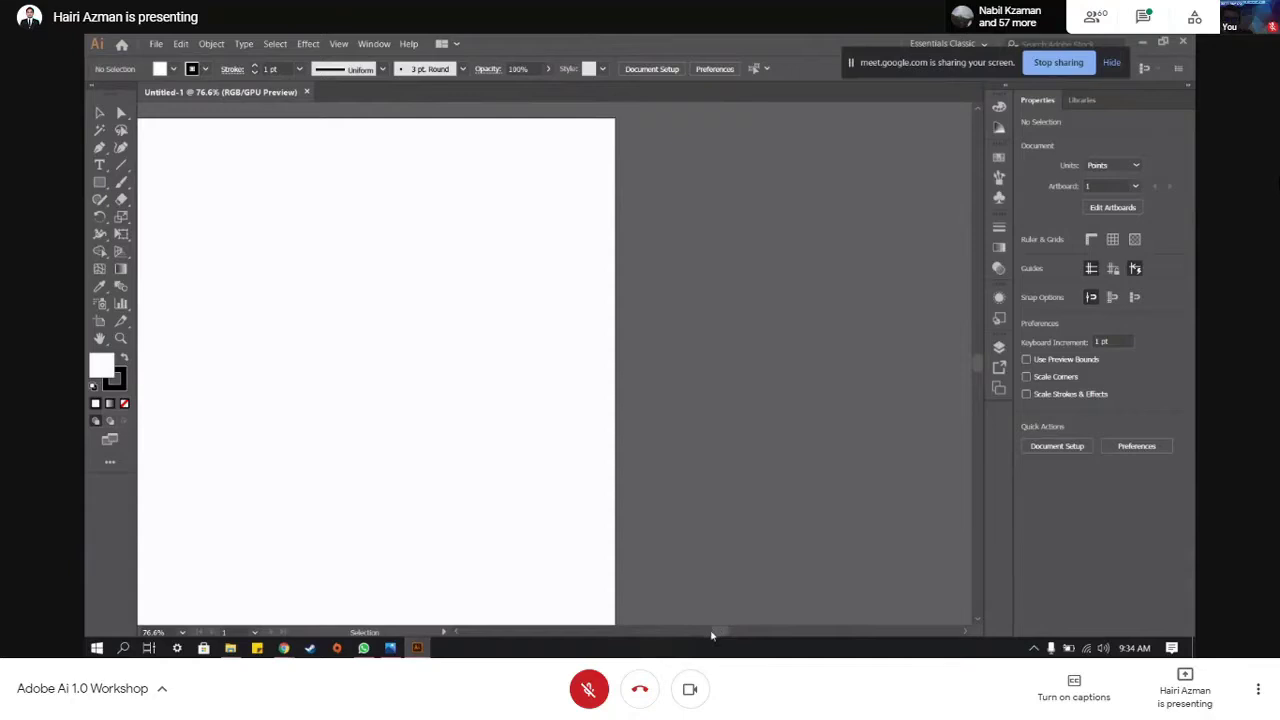
left_click(712, 635)
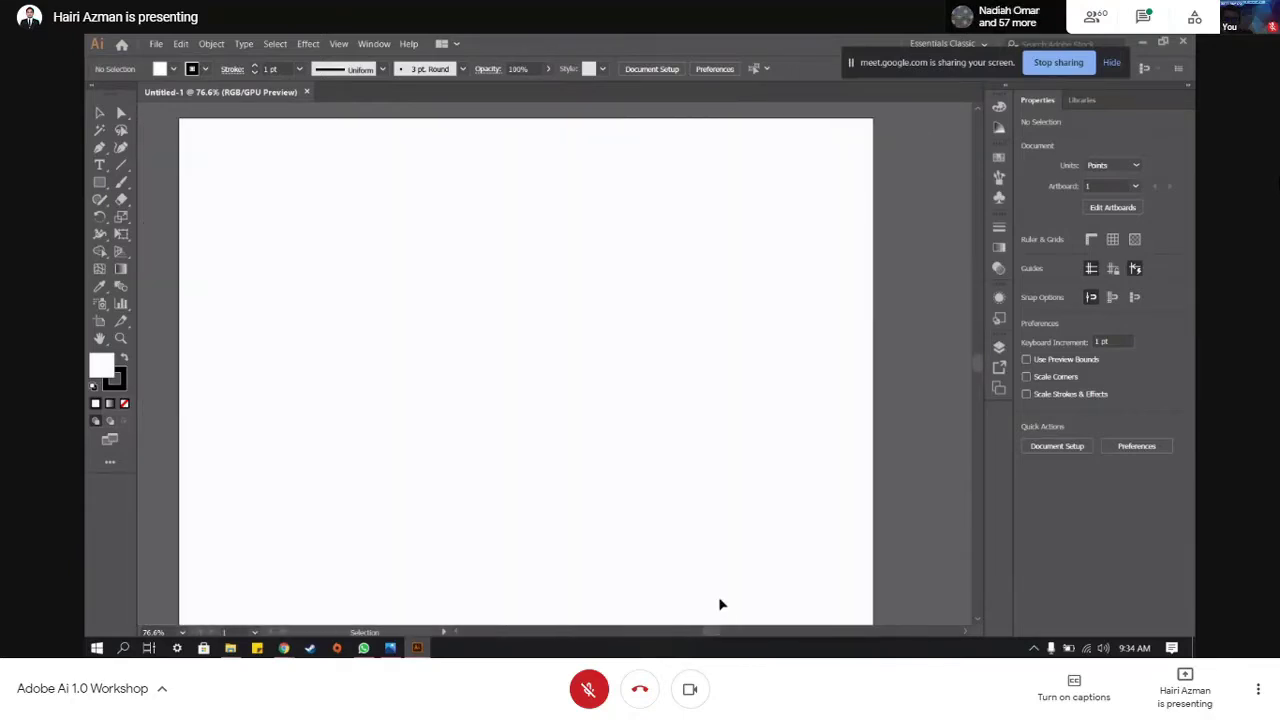
key("ctrl+0")
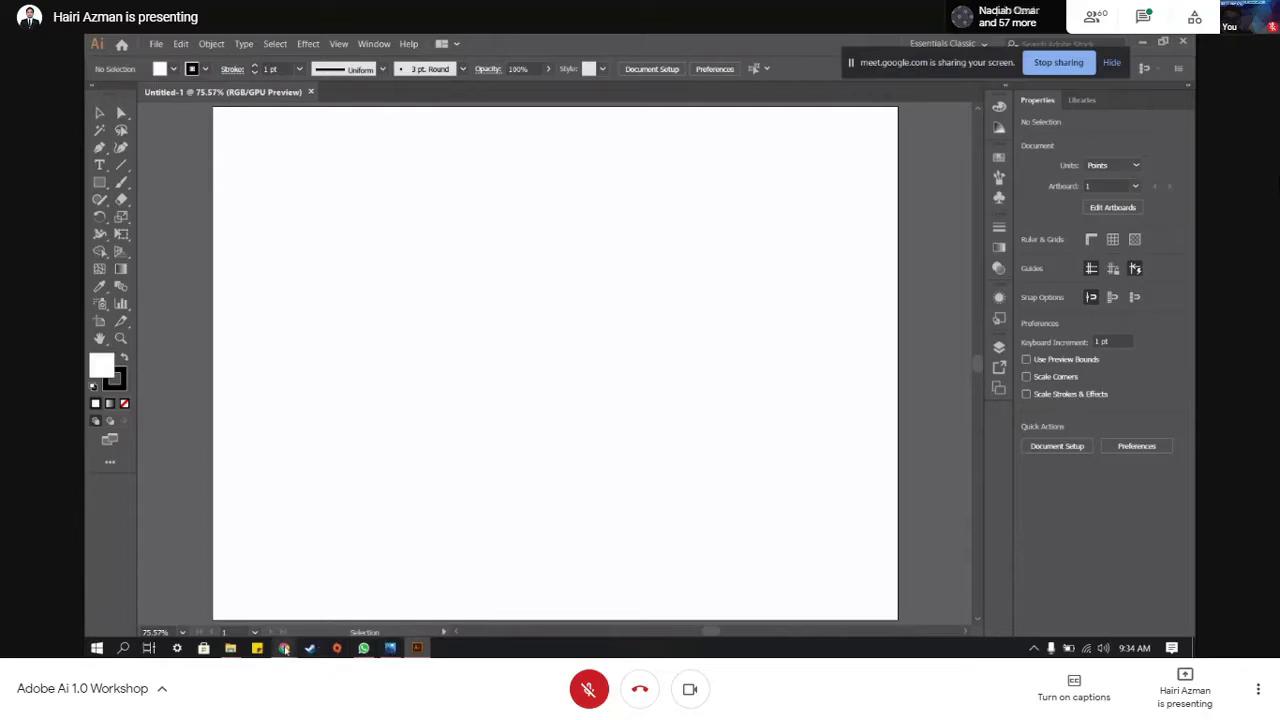
mouse_move(284, 648)
left_click(200, 590)
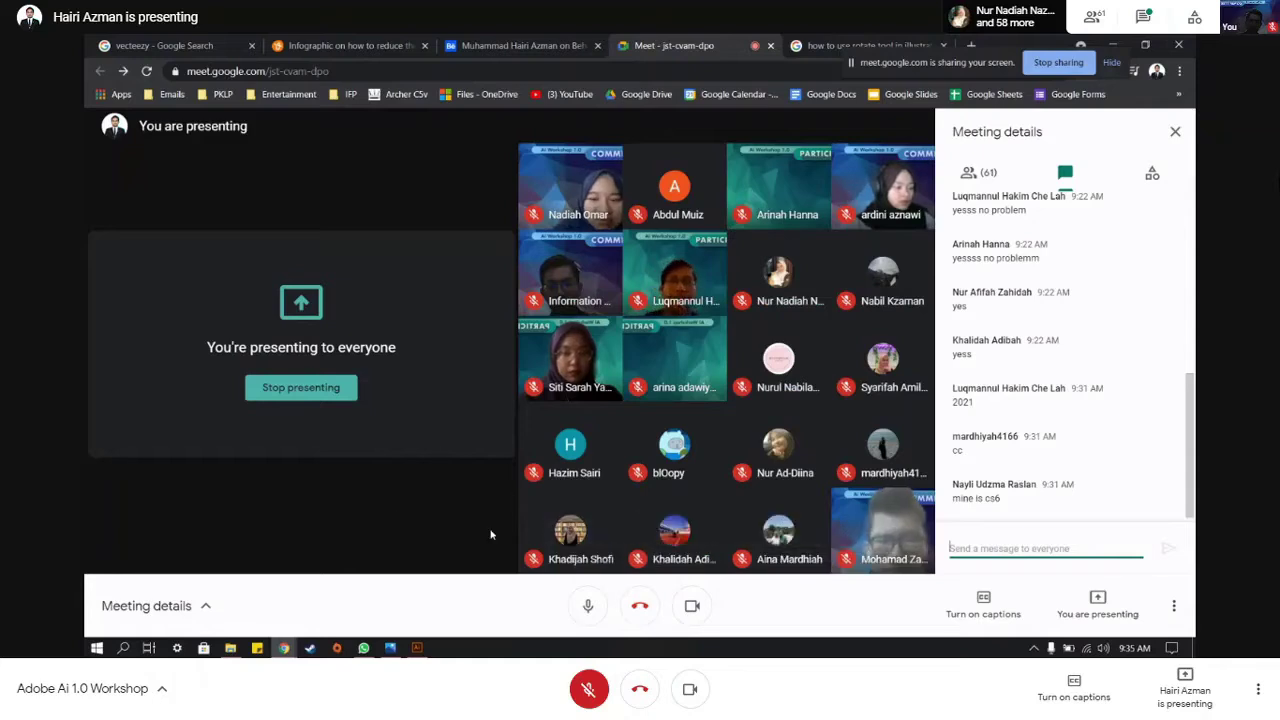
left_click(417, 648)
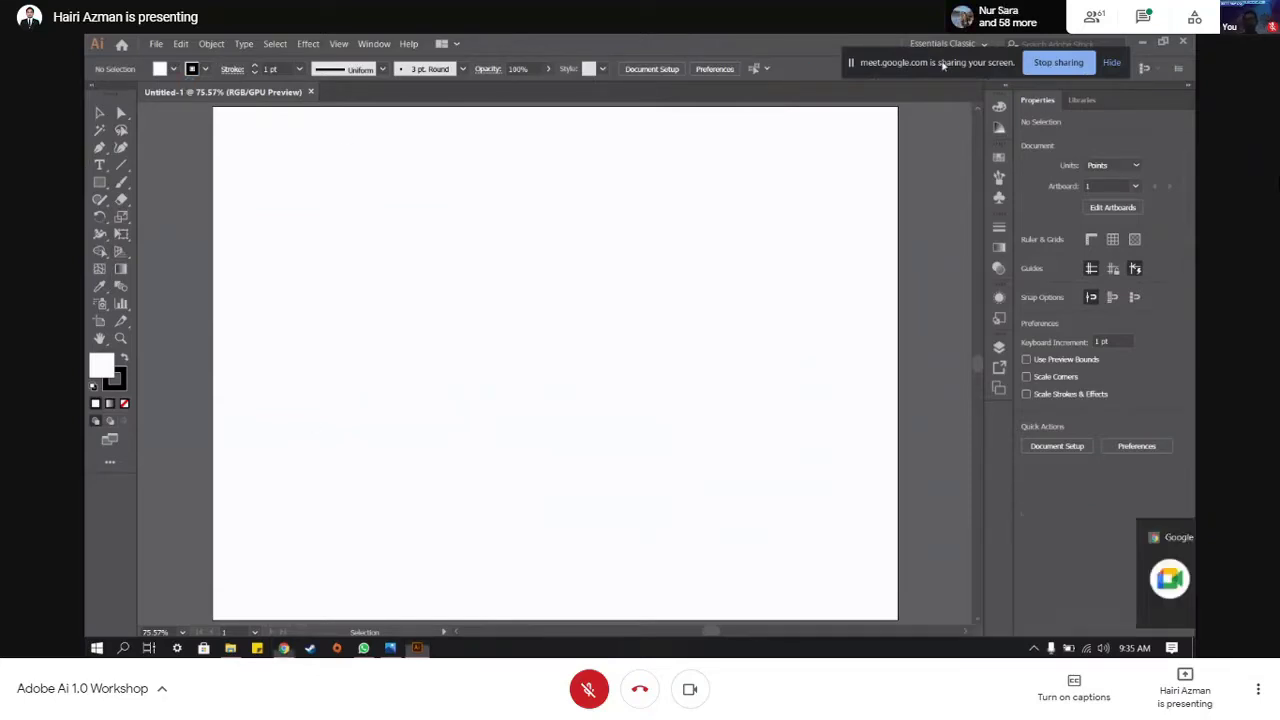
- Move the sharing notice aside and float the Tools panel as a two-column panel
left_click_drag(1046, 74, 1126, 139)
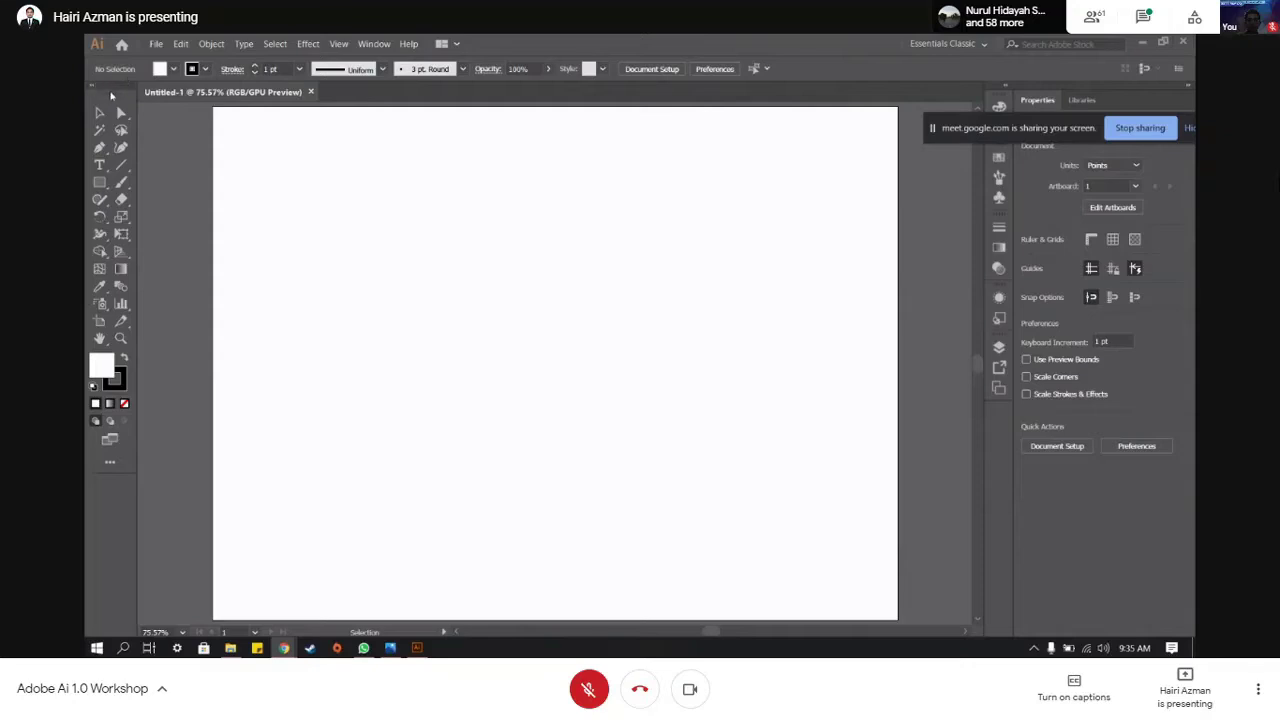
left_click_drag(112, 95, 124, 133)
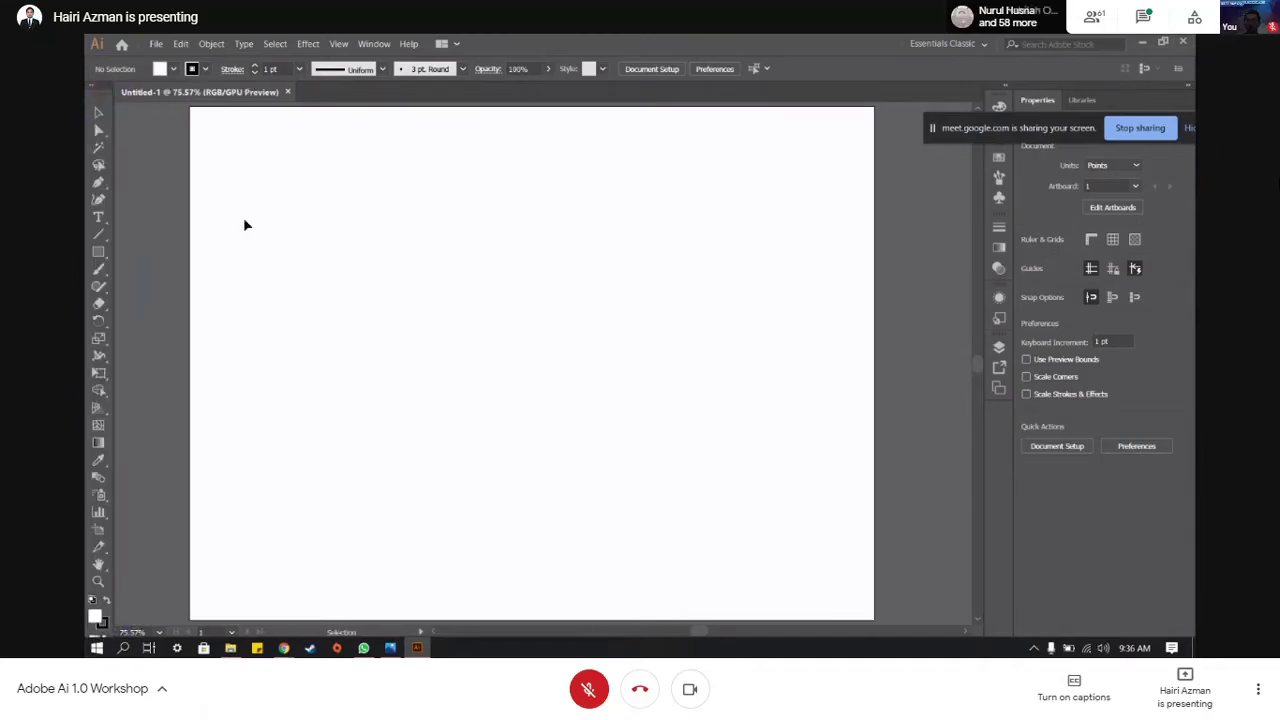
left_click(92, 90)
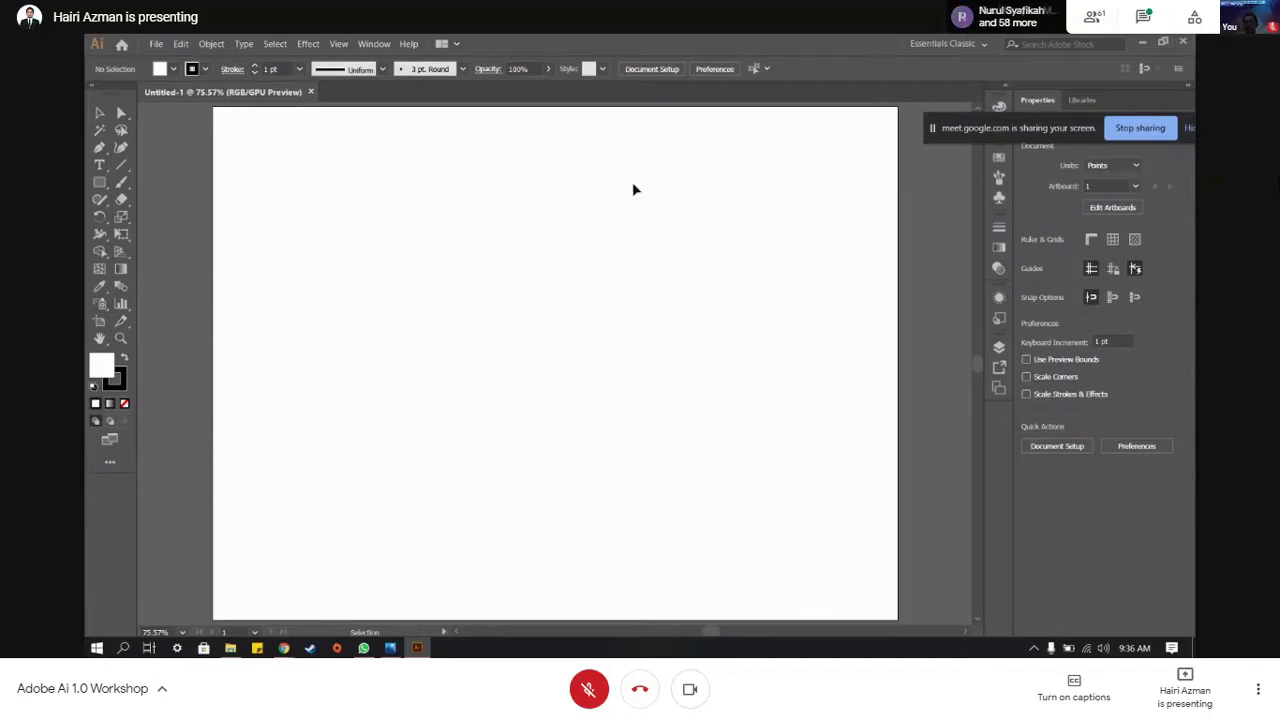
- Show the workspace list (Essentials, Painting, Tracing, Typography) with Essentials Classic active
left_click(953, 45)
left_click(953, 45)
left_click(953, 45)
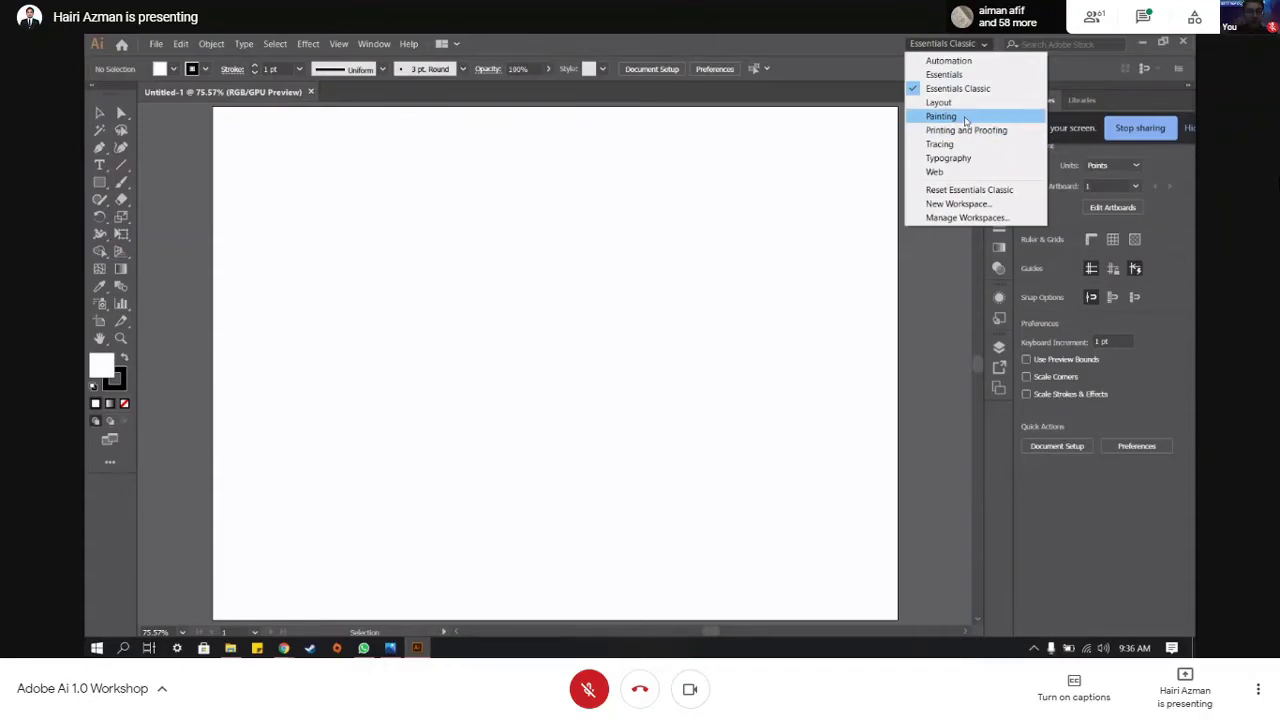
- Try the Painting workspace, admit the waiting participant, and switch to Essentials Classic
left_click(941, 116)
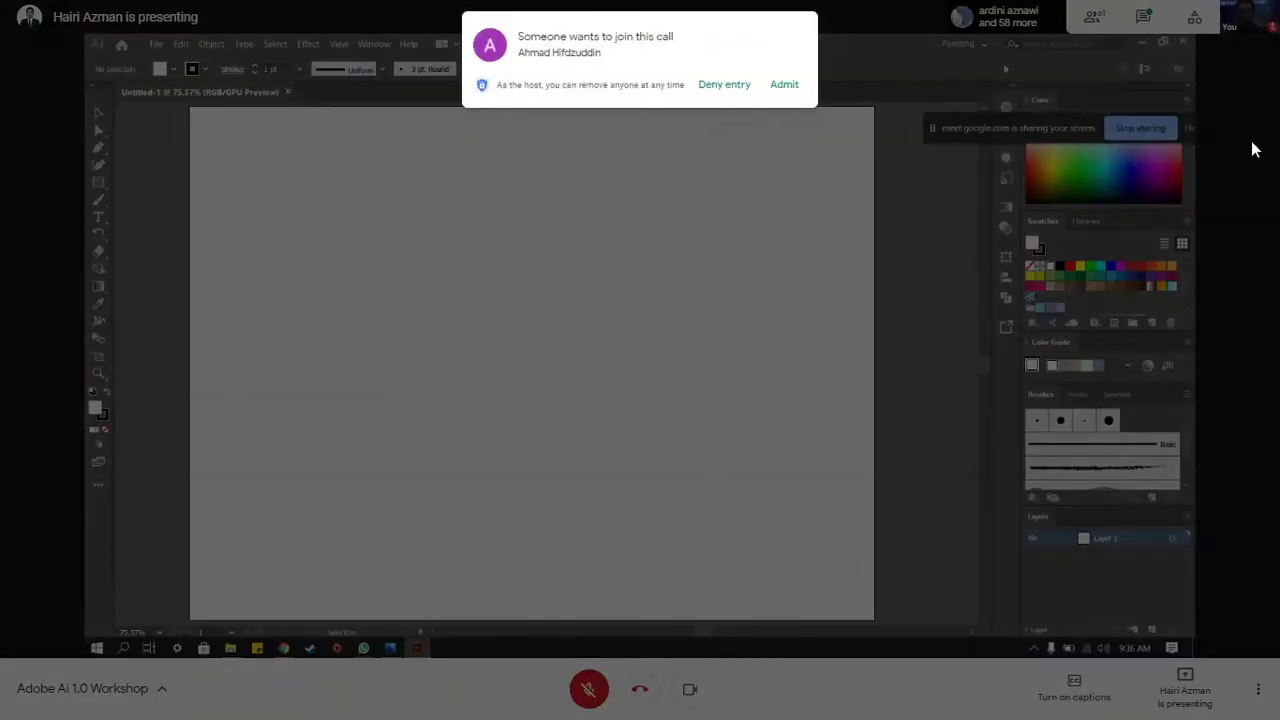
left_click(785, 86)
left_click(972, 46)
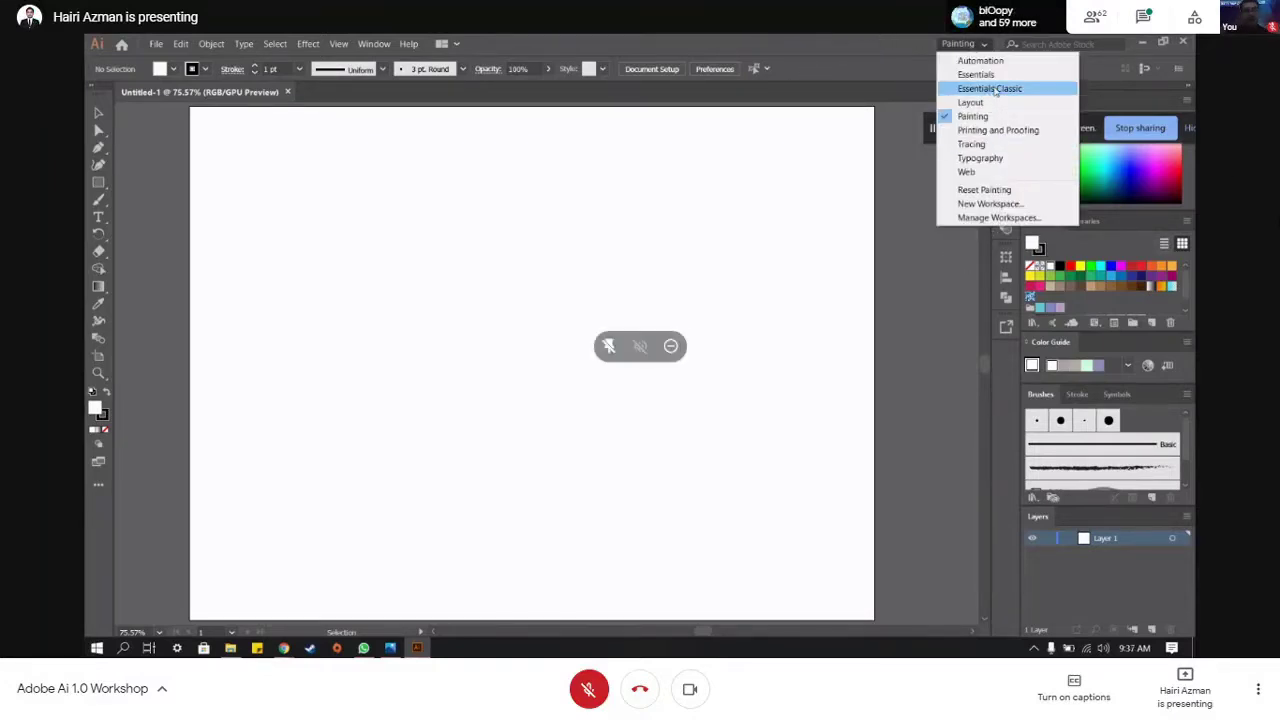
left_click(987, 92)
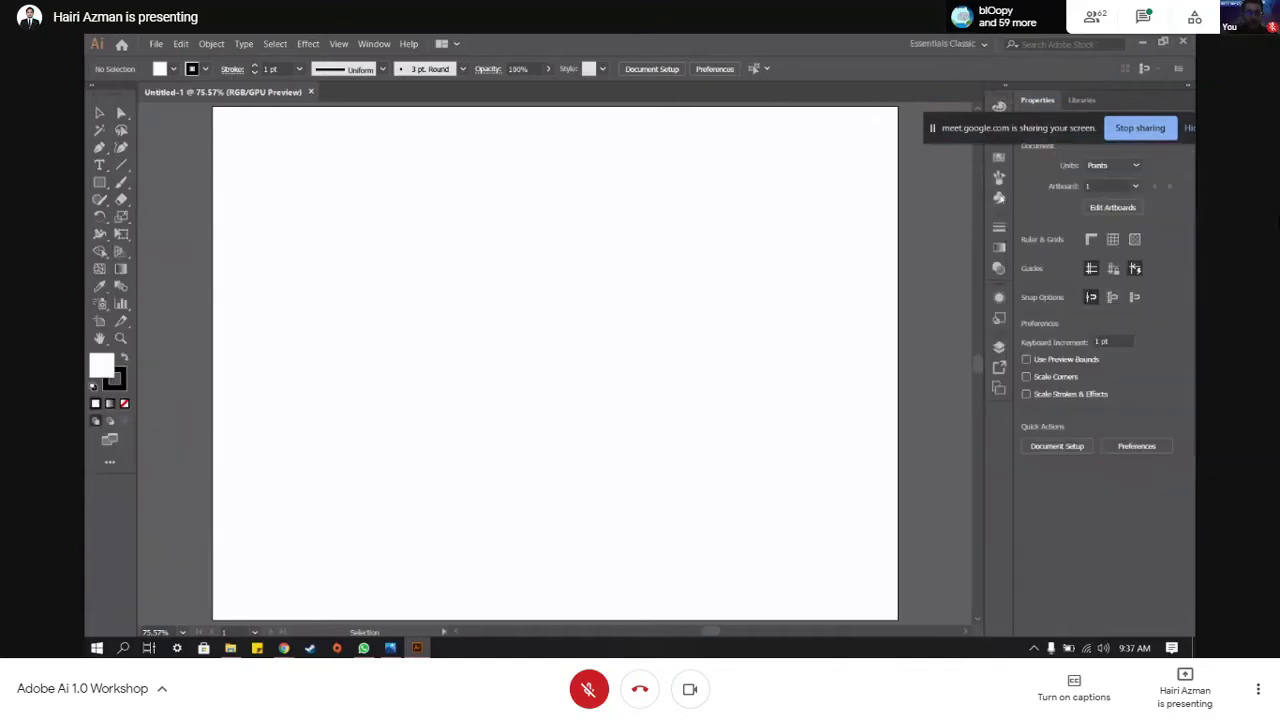
- Try the Essentials workspace, return to Essentials Classic, and minimize Illustrator to show Meet
left_click(975, 44)
left_click(968, 73)
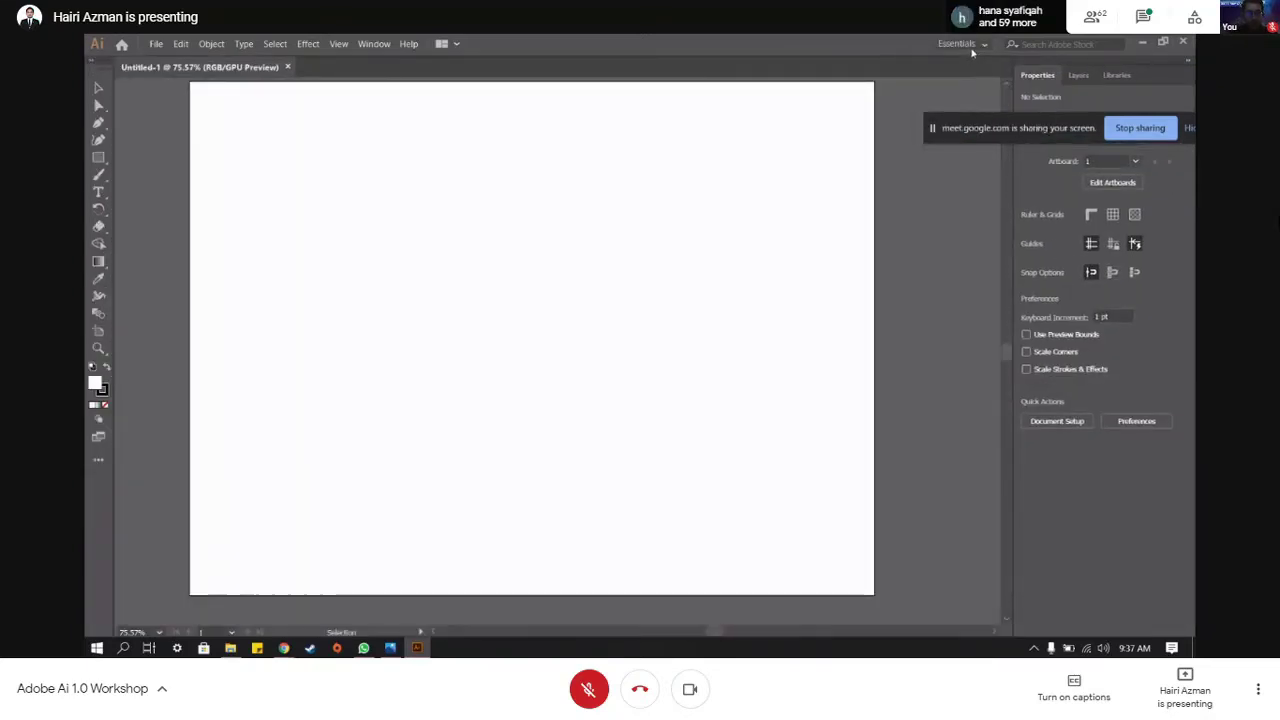
left_click(972, 47)
left_click(985, 87)
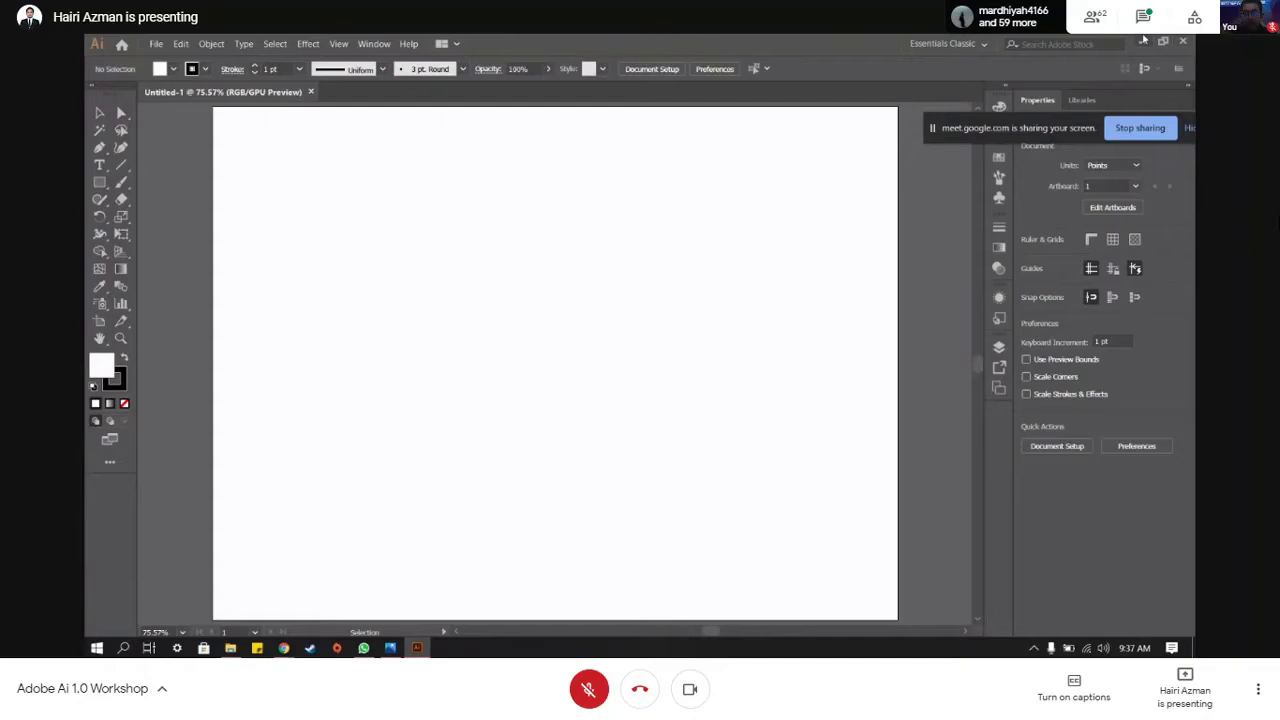
left_click(1143, 40)
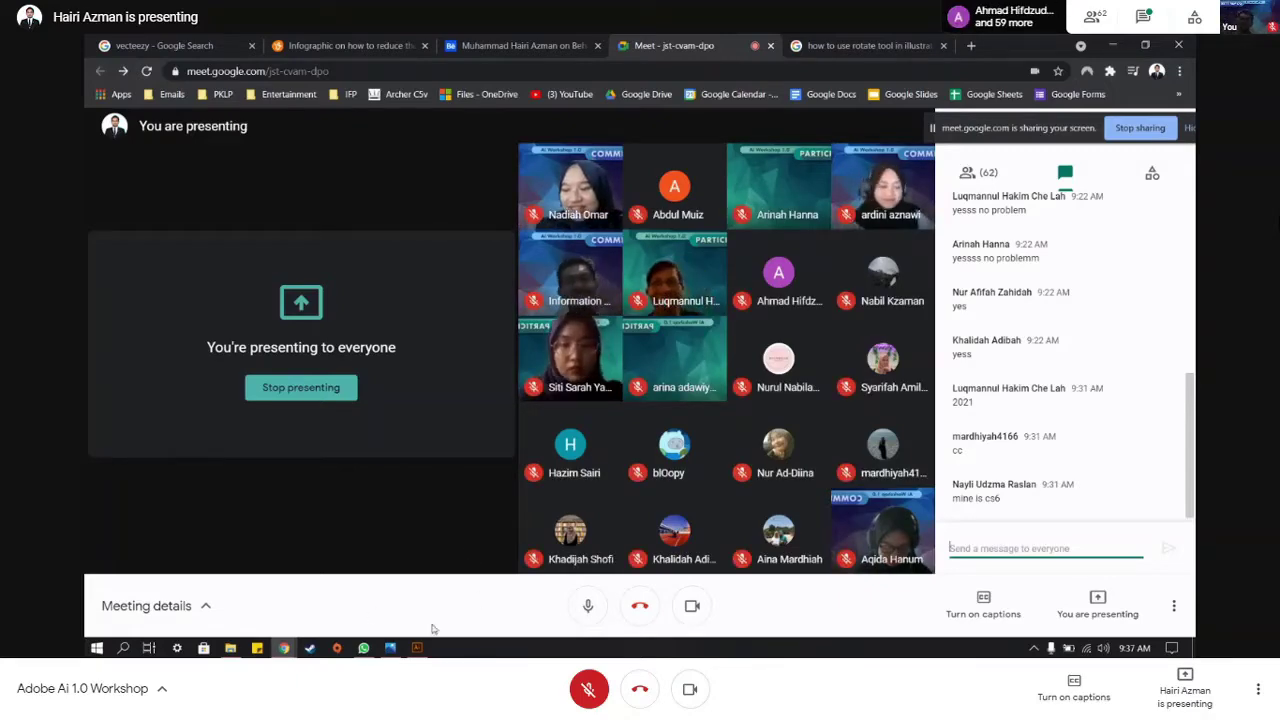
- Restore the Illustrator window showing the empty Untitled-1 artboard
left_click(417, 648)
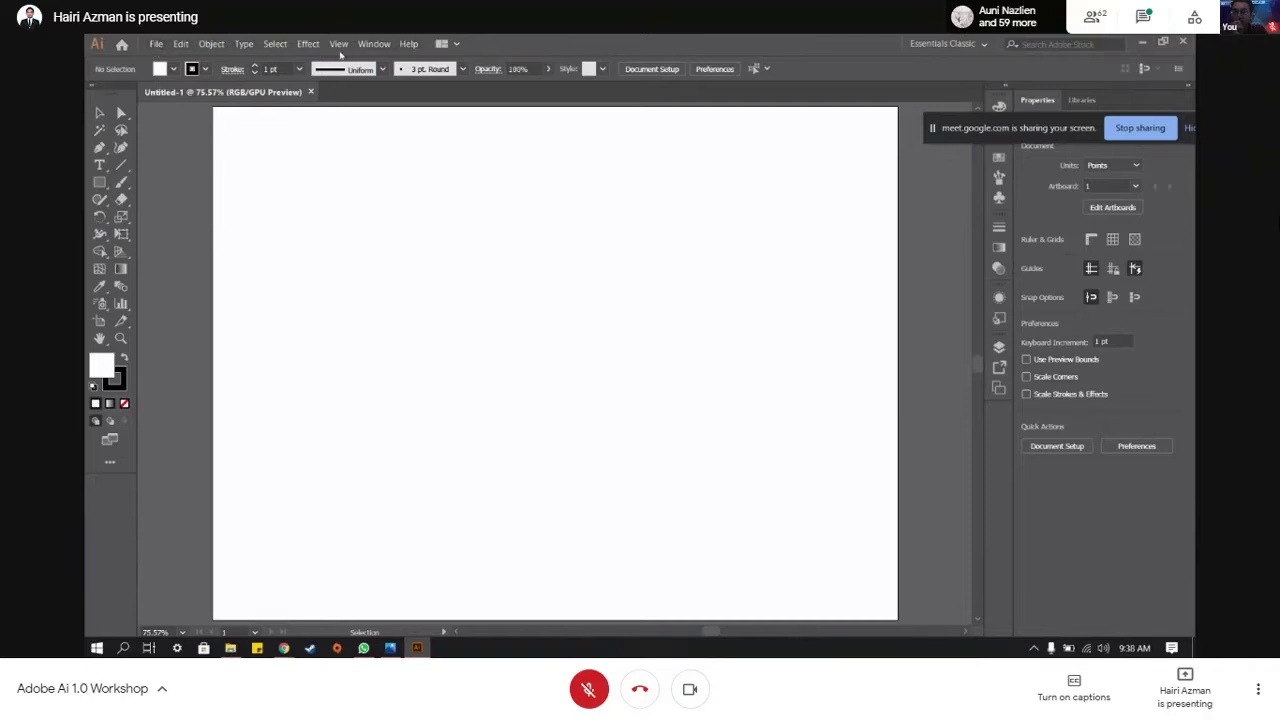
- Browse the File, Type, Window and Effect menus without choosing anything
left_click(157, 45)
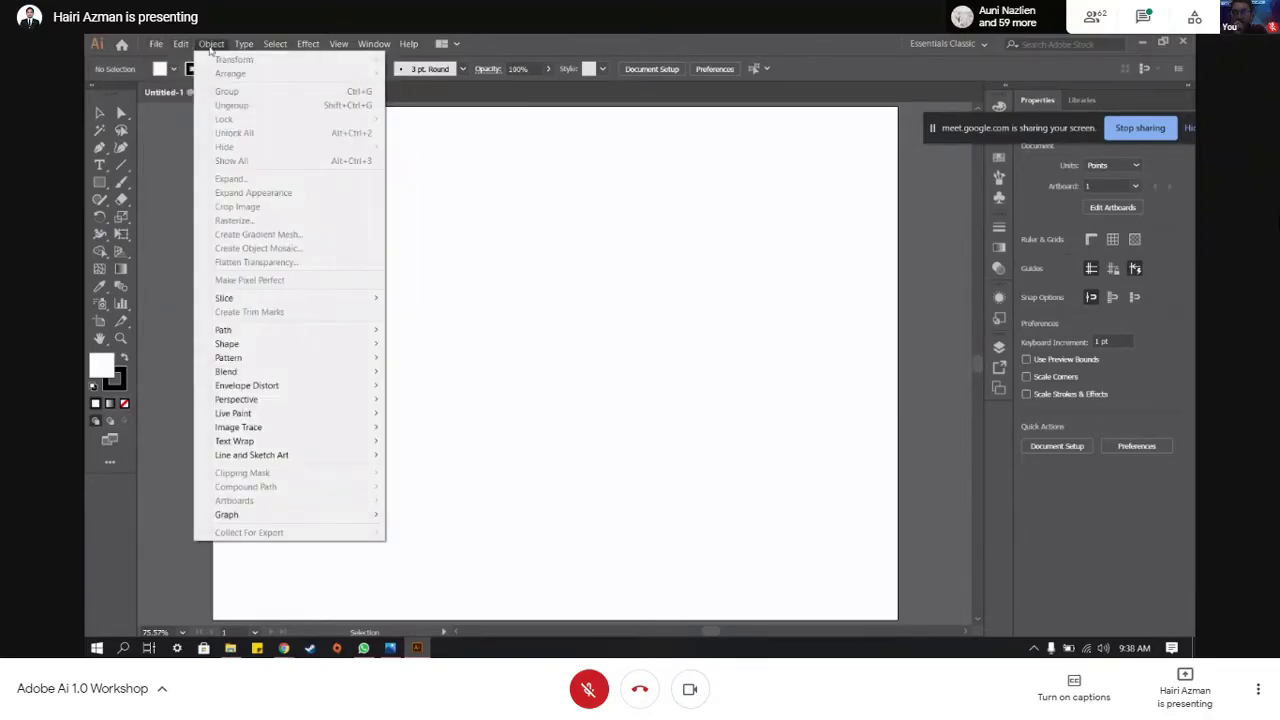
mouse_move(250, 48)
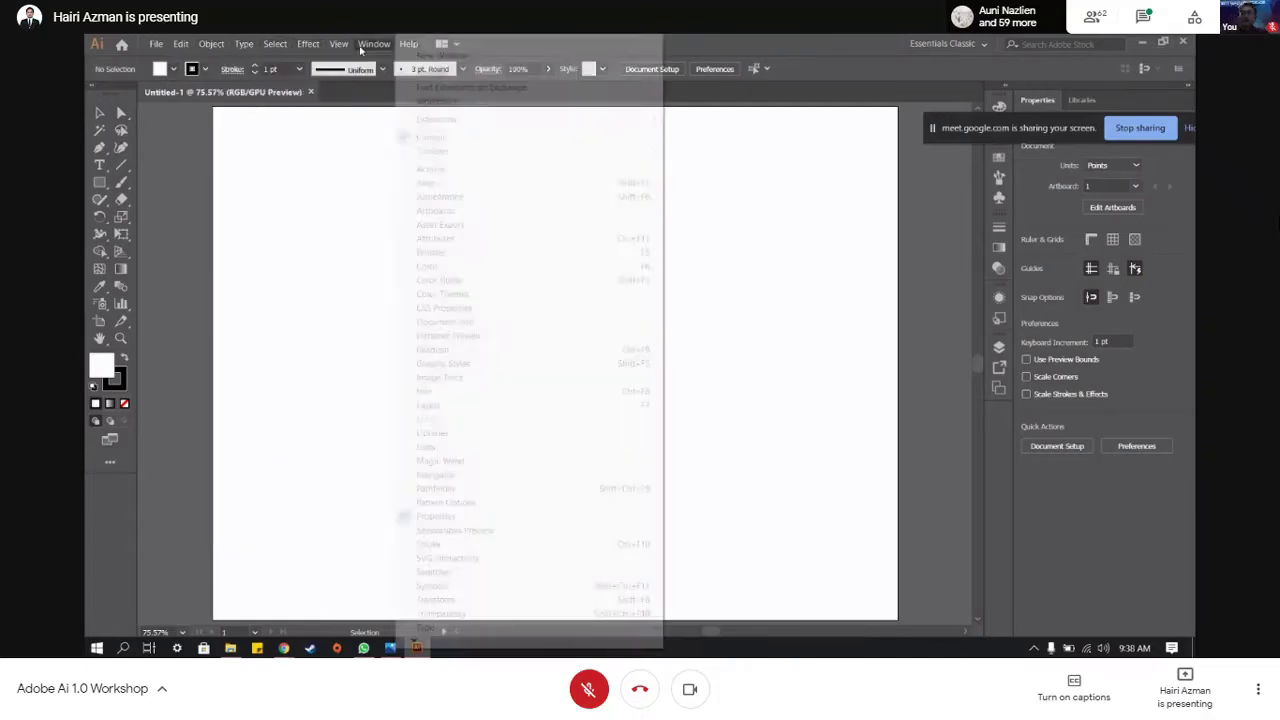
mouse_move(365, 50)
mouse_move(323, 45)
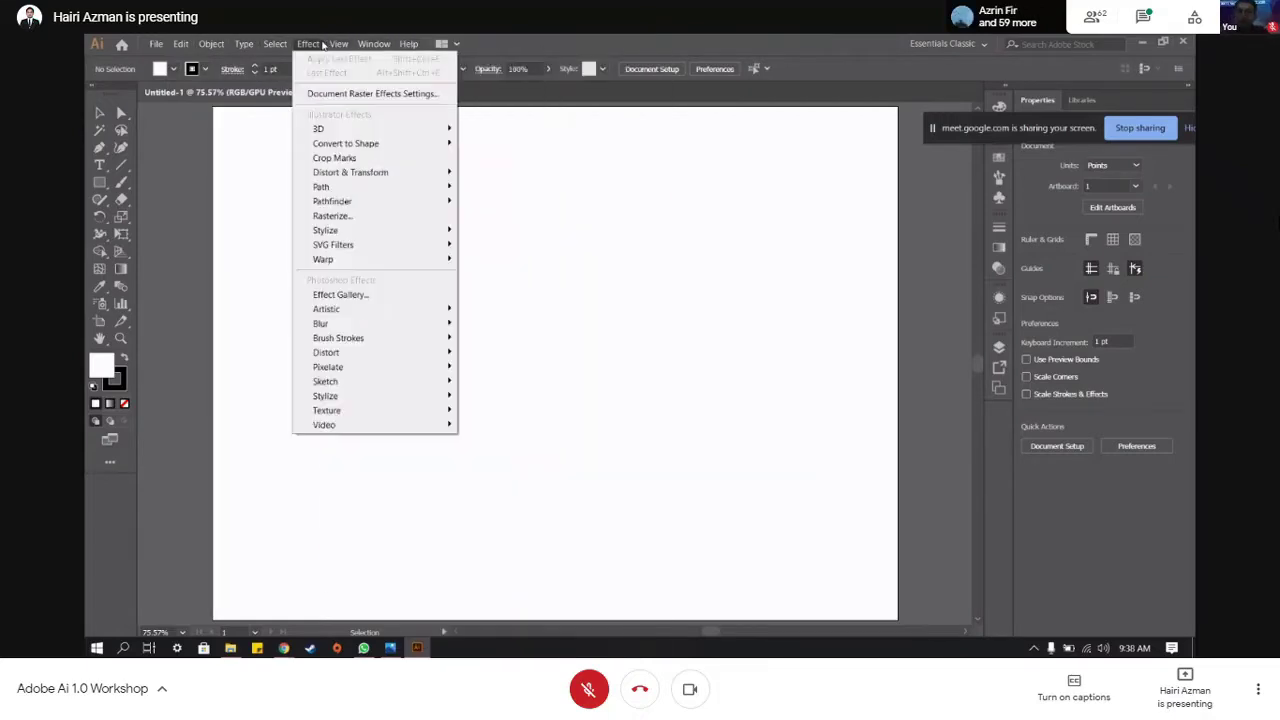
left_click(735, 197)
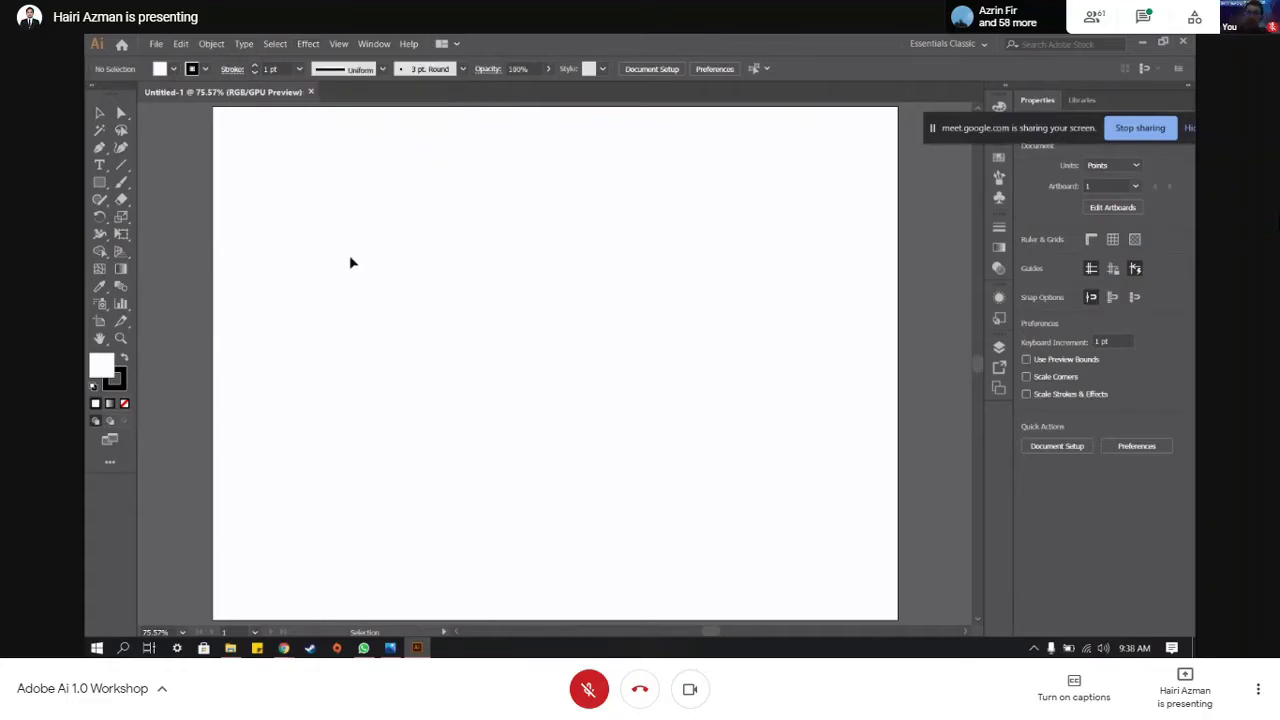
- Draw a rectangle about 263.941 × 112.838 pt in the upper middle of the artboard
left_click(121, 113)
left_click(101, 114)
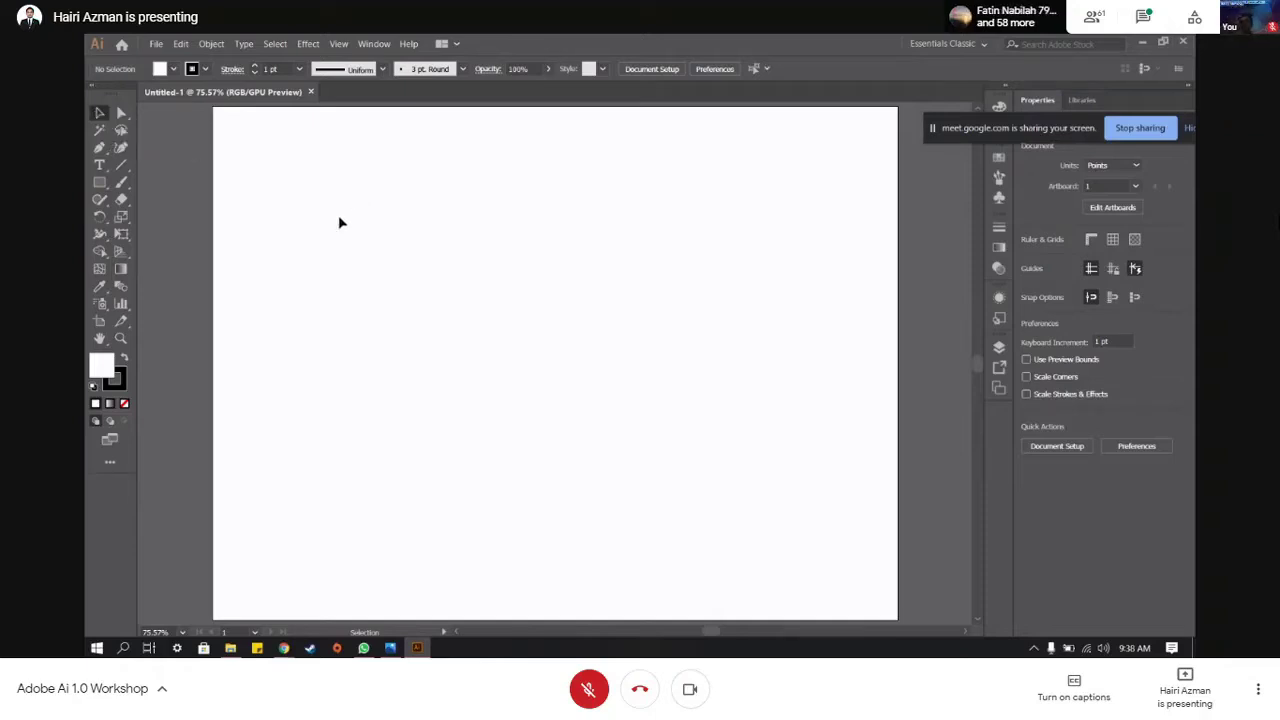
left_click(98, 183)
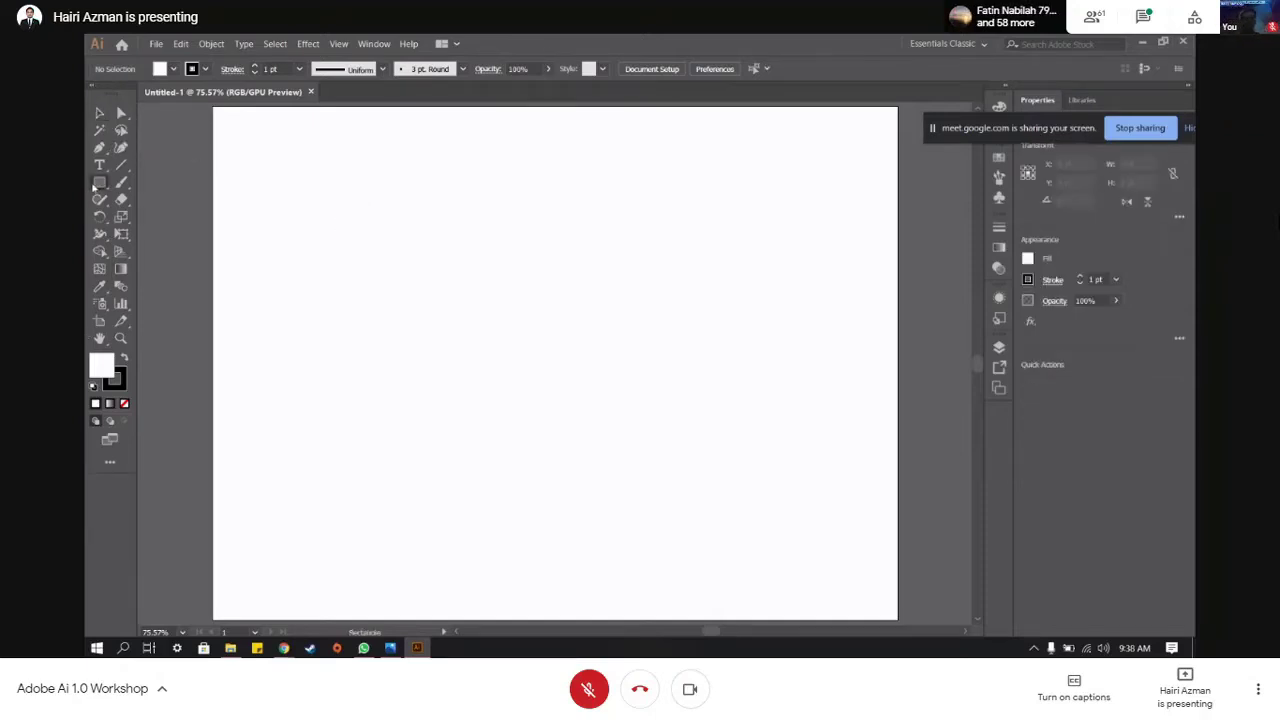
left_click_drag(424, 230, 652, 327)
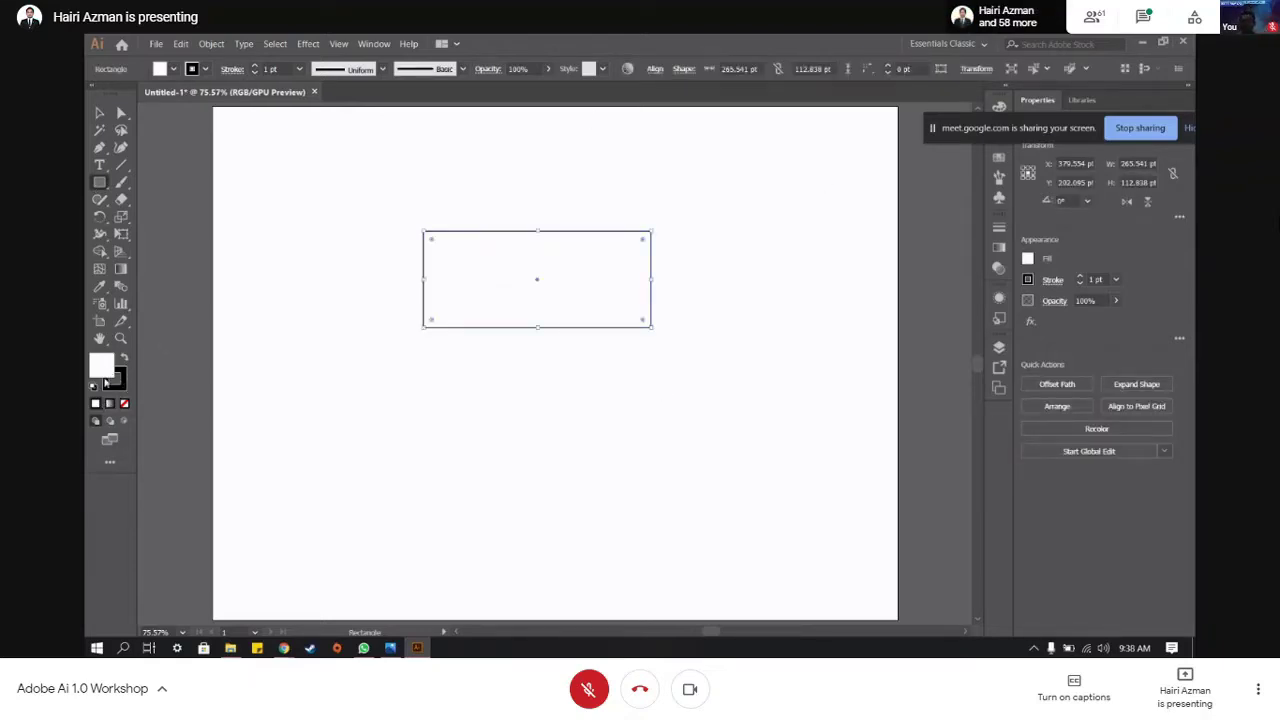
- Fill the rectangle with bright red from the Color Picker
double_click(103, 368)
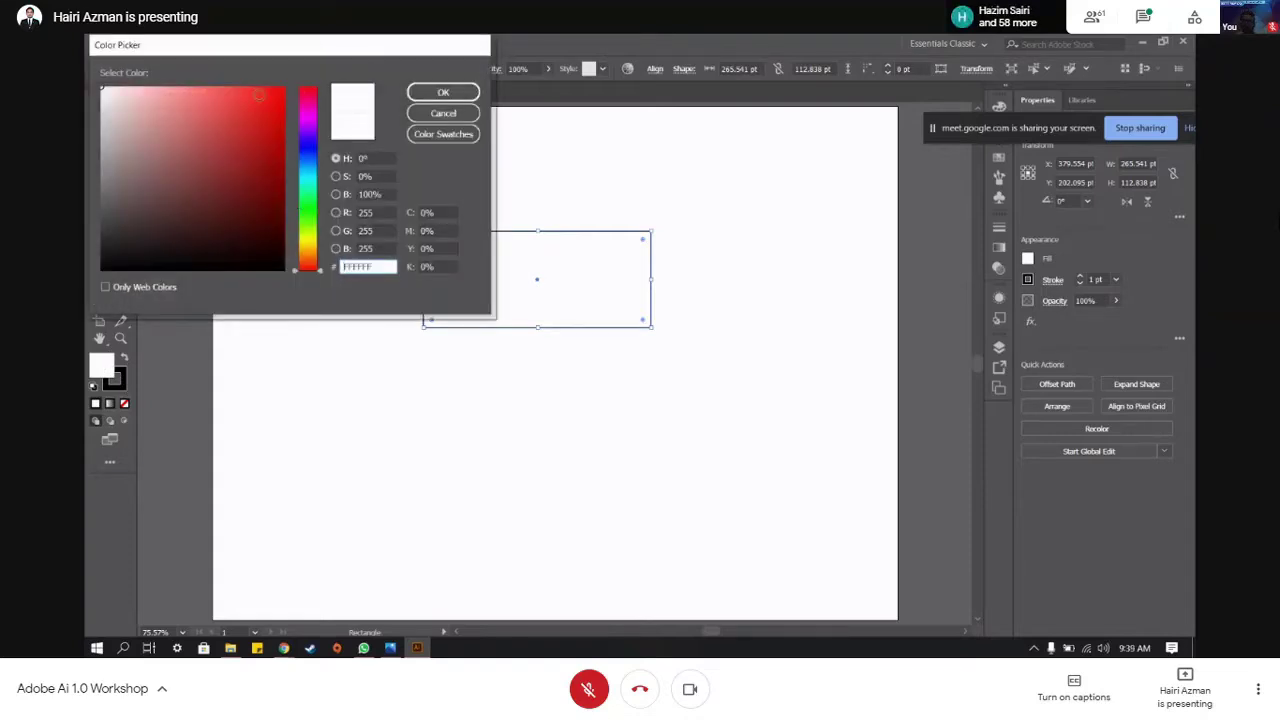
left_click_drag(258, 95, 285, 88)
left_click(443, 92)
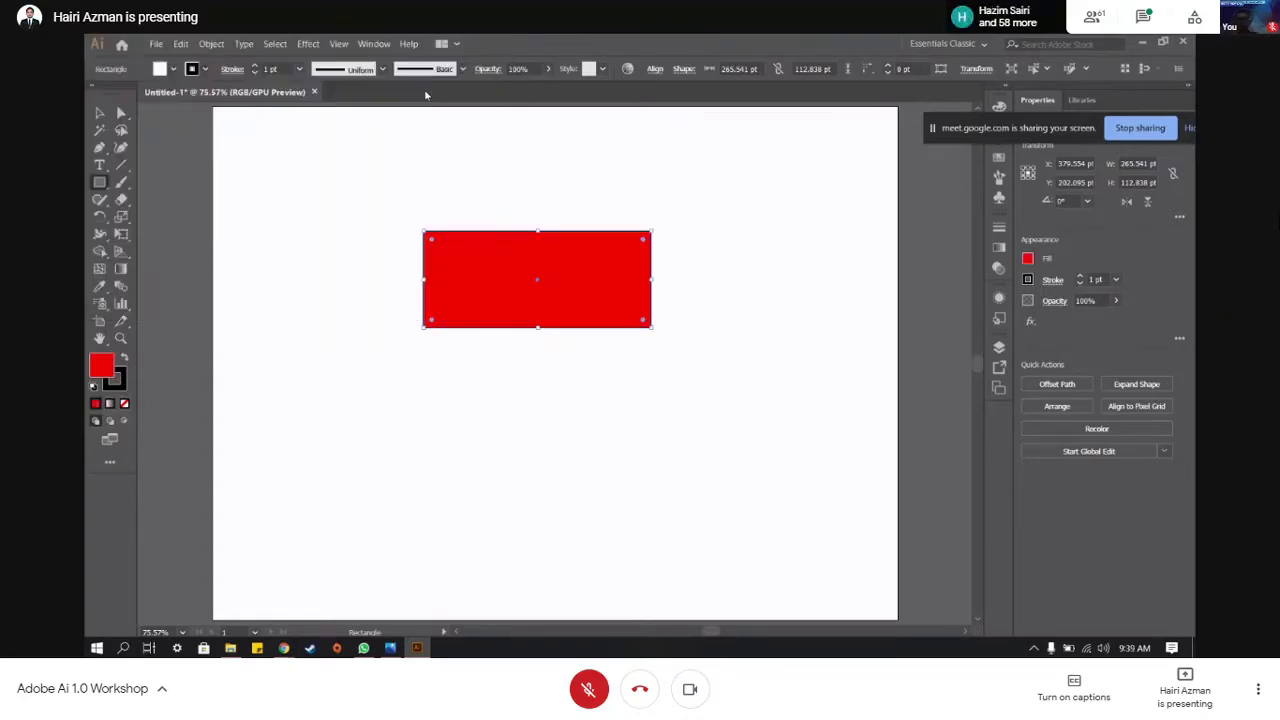
- Move the red rectangle to the artboard's middle, at X 497.257 pt, Y 243.582 pt
left_click(101, 115)
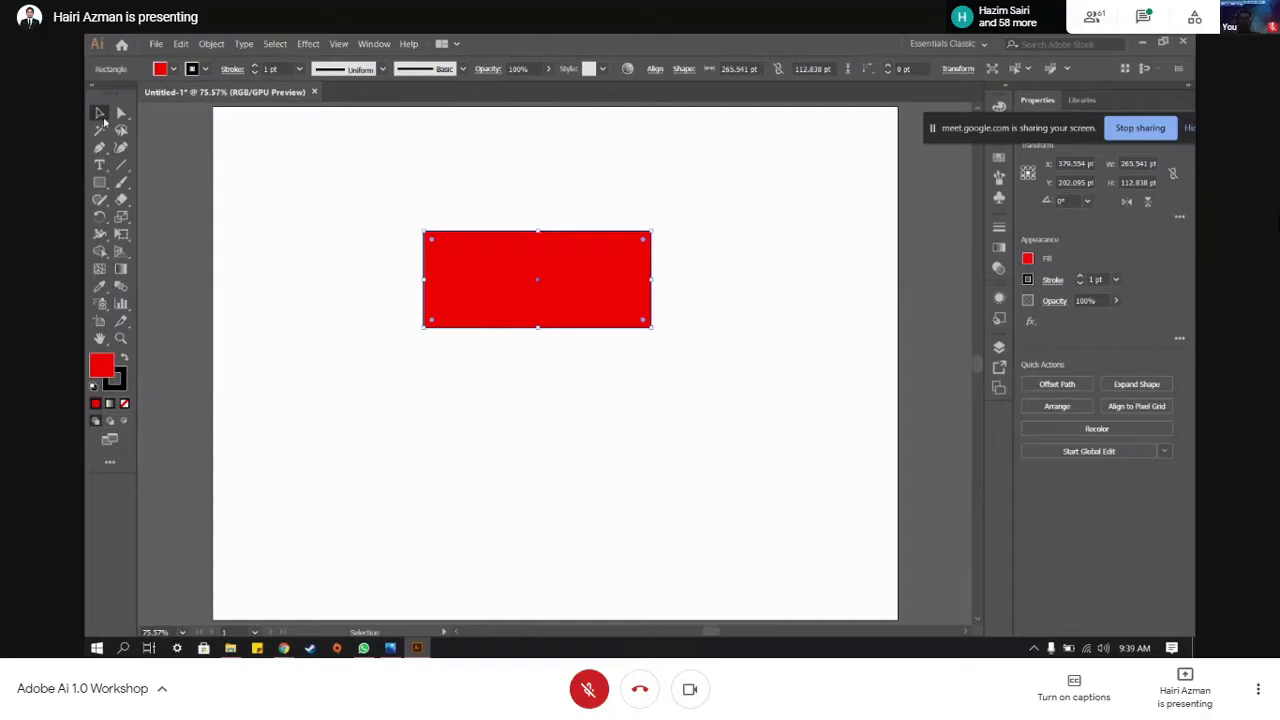
left_click(268, 183)
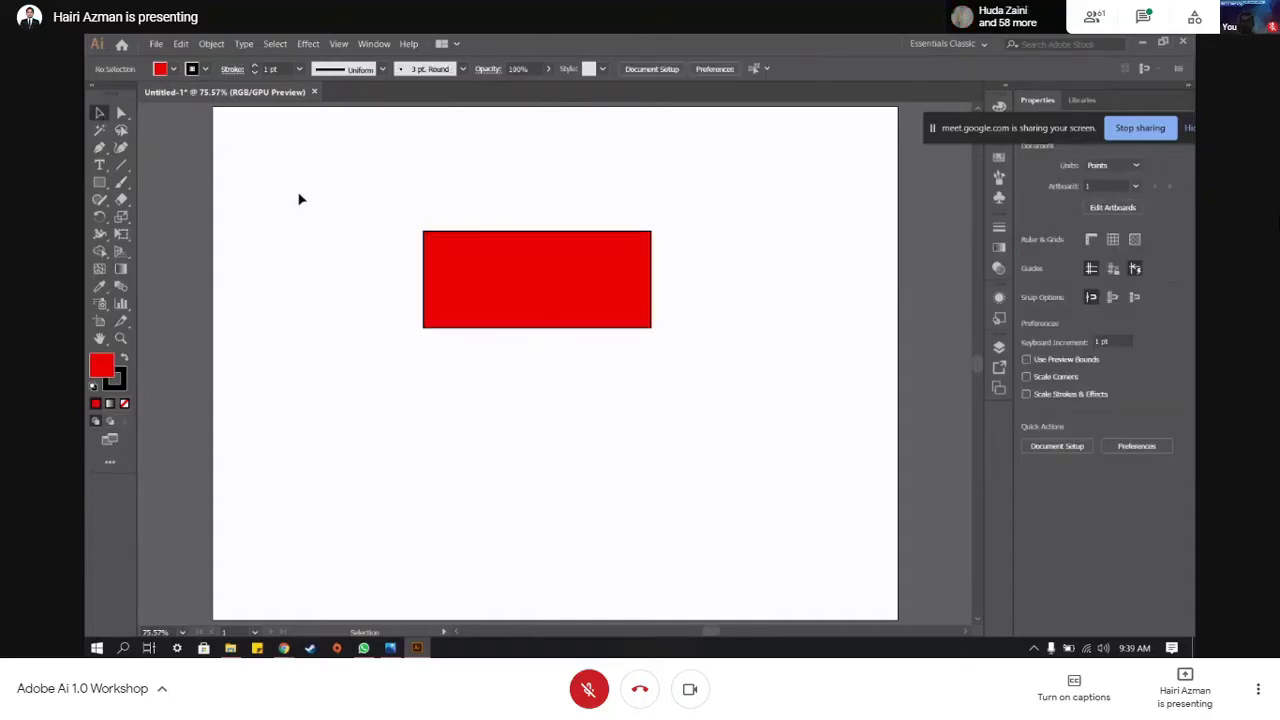
left_click(540, 280)
left_click_drag(516, 295, 480, 325)
left_click(460, 224)
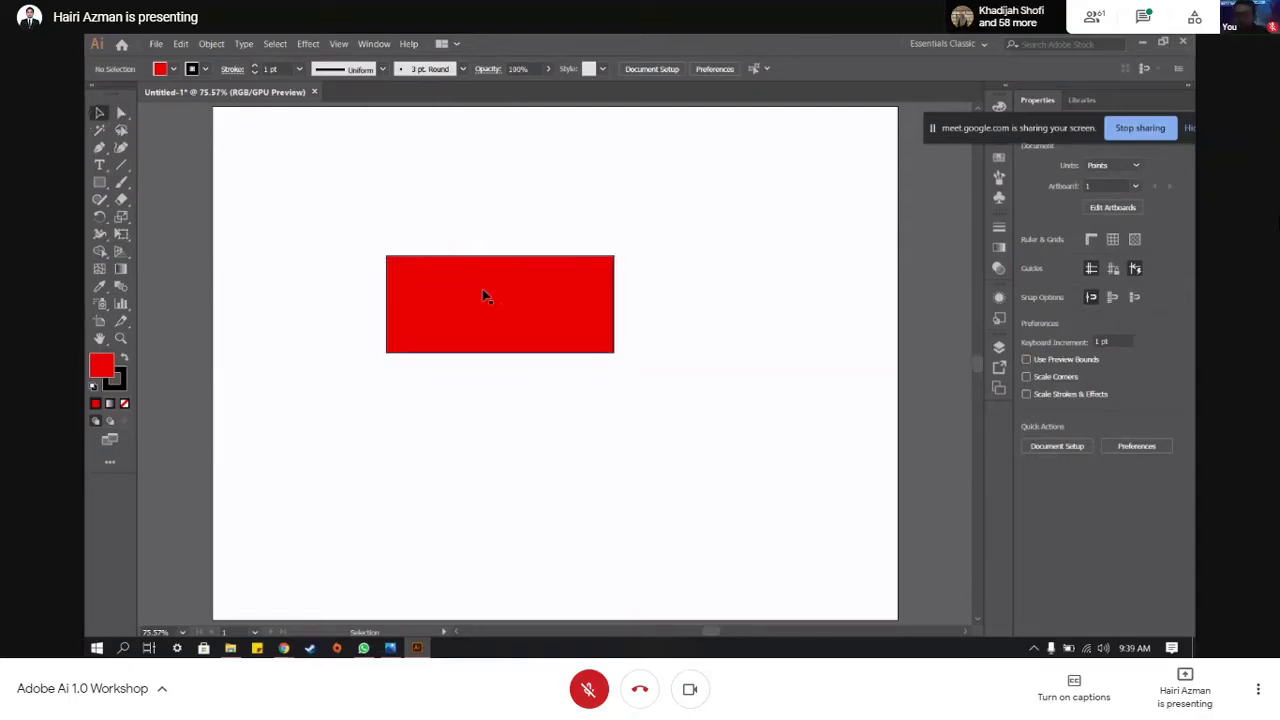
left_click_drag(457, 297, 448, 382)
left_click(646, 297)
left_click(549, 351)
left_click_drag(549, 351, 858, 218)
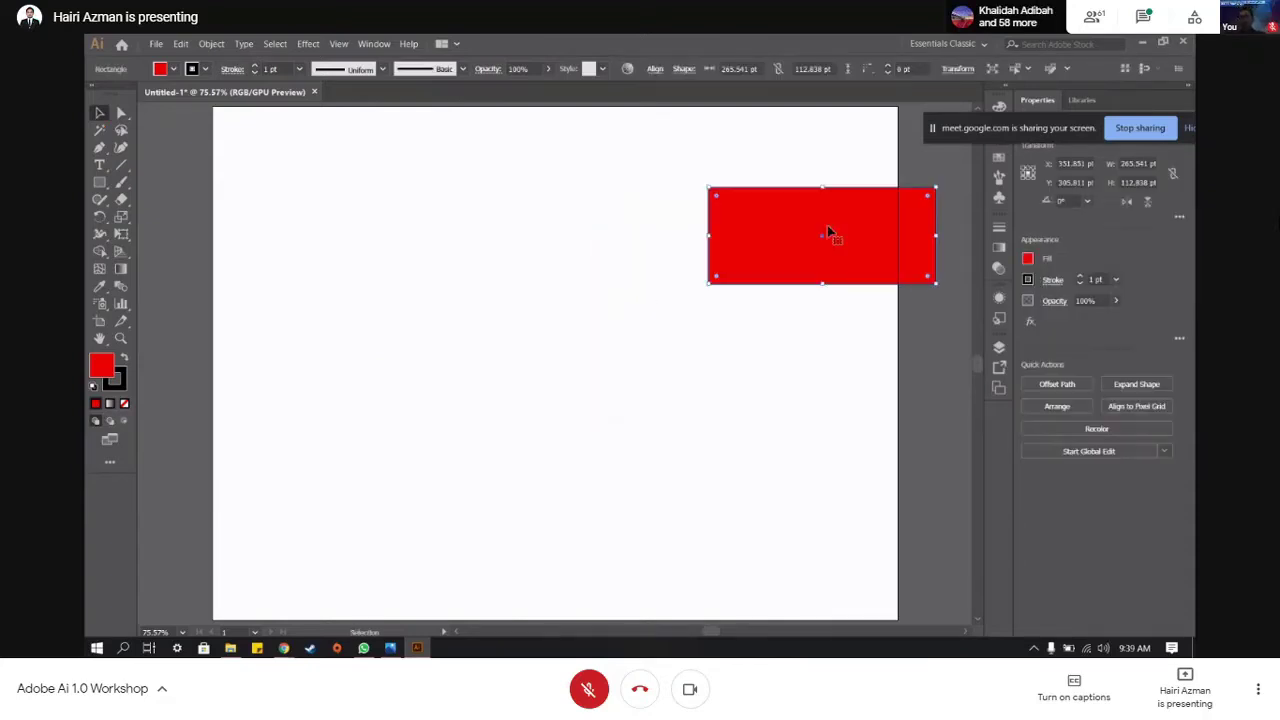
left_click_drag(759, 233, 451, 290)
left_click(354, 251)
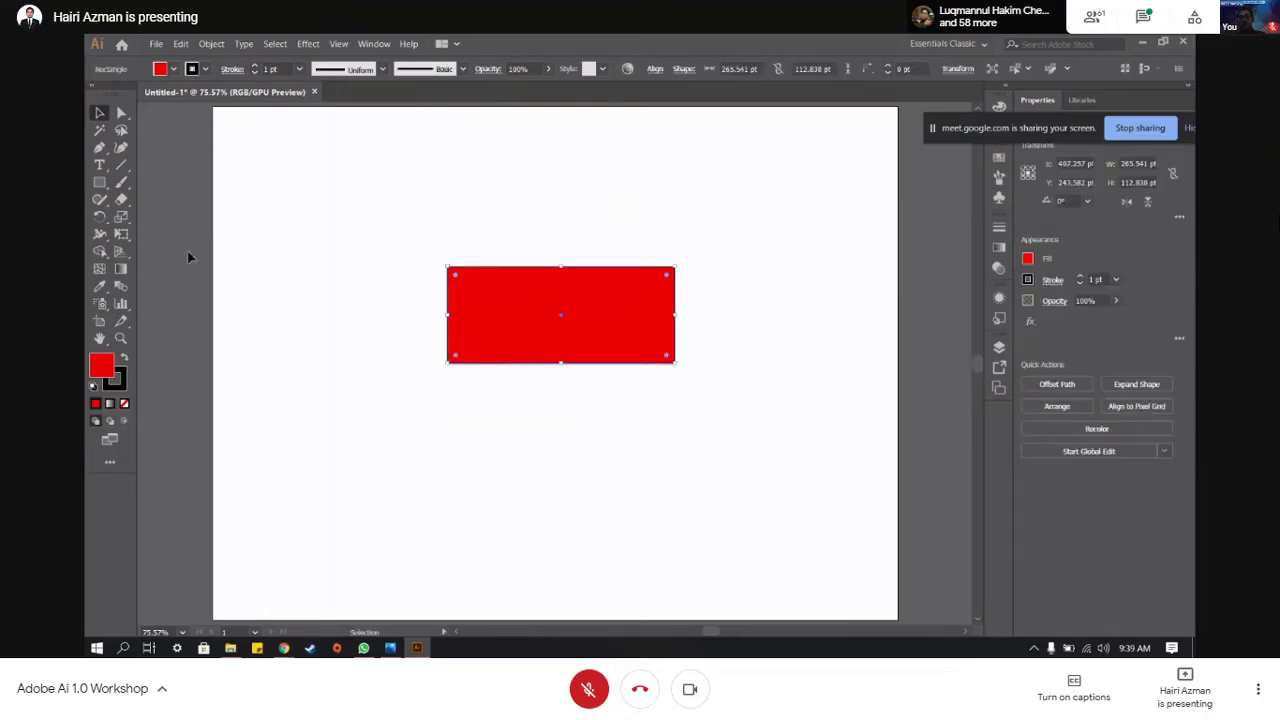
- Draw a wide top rectangle, a small tall one, a left one, and a 267.432 pt square below
left_click(100, 183)
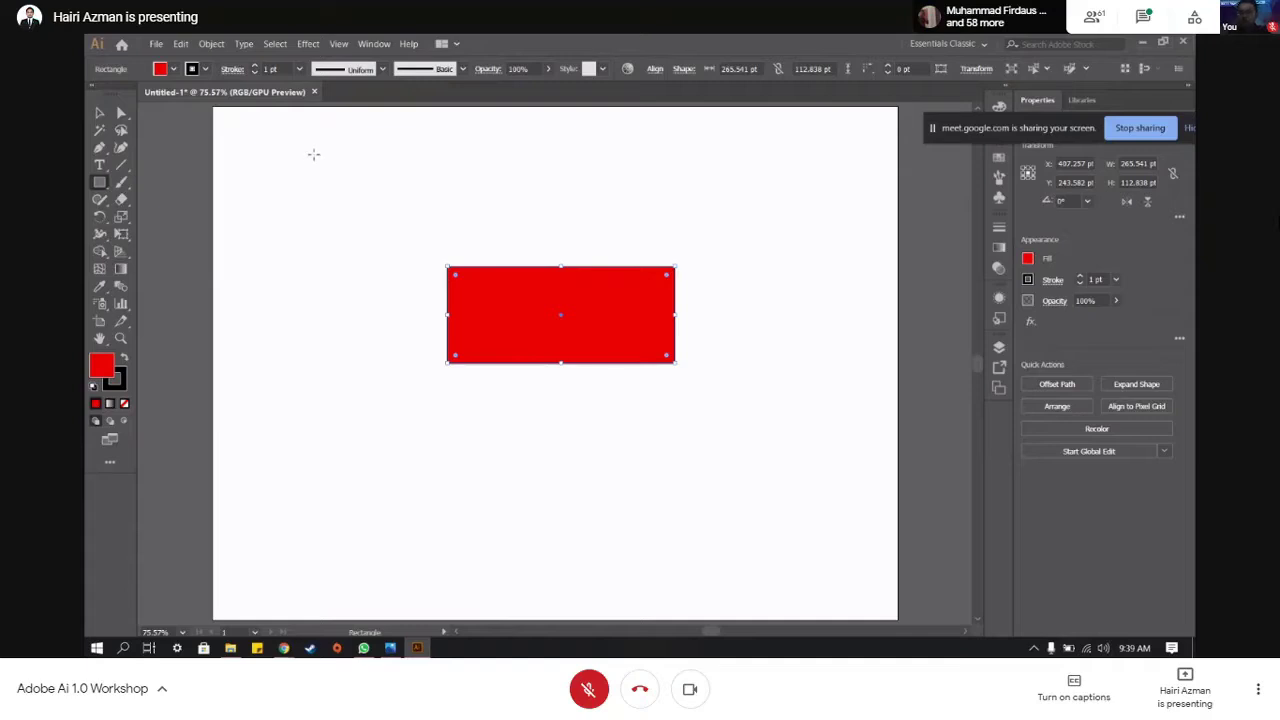
mouse_move(309, 150)
left_mouse_down()
mouse_move(374, 191)
mouse_move(307, 157)
mouse_move(677, 222)
left_mouse_up()
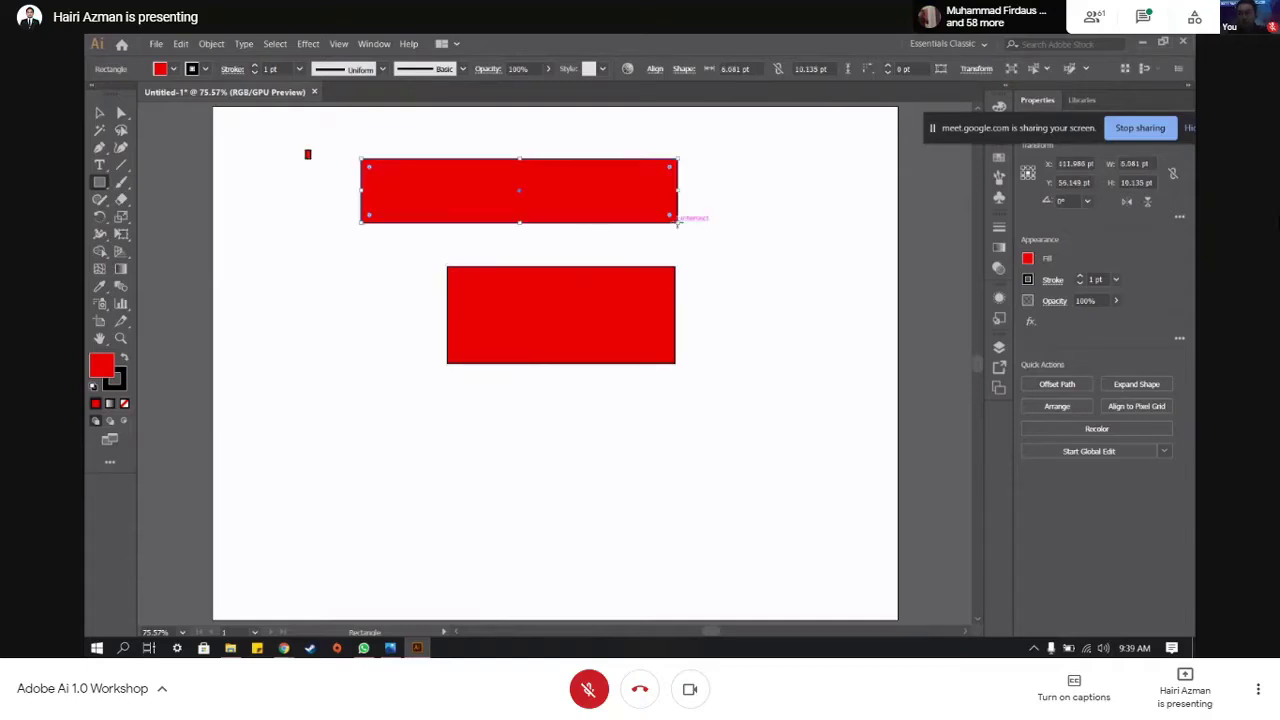
left_click_drag(759, 210, 791, 266)
left_click(434, 452)
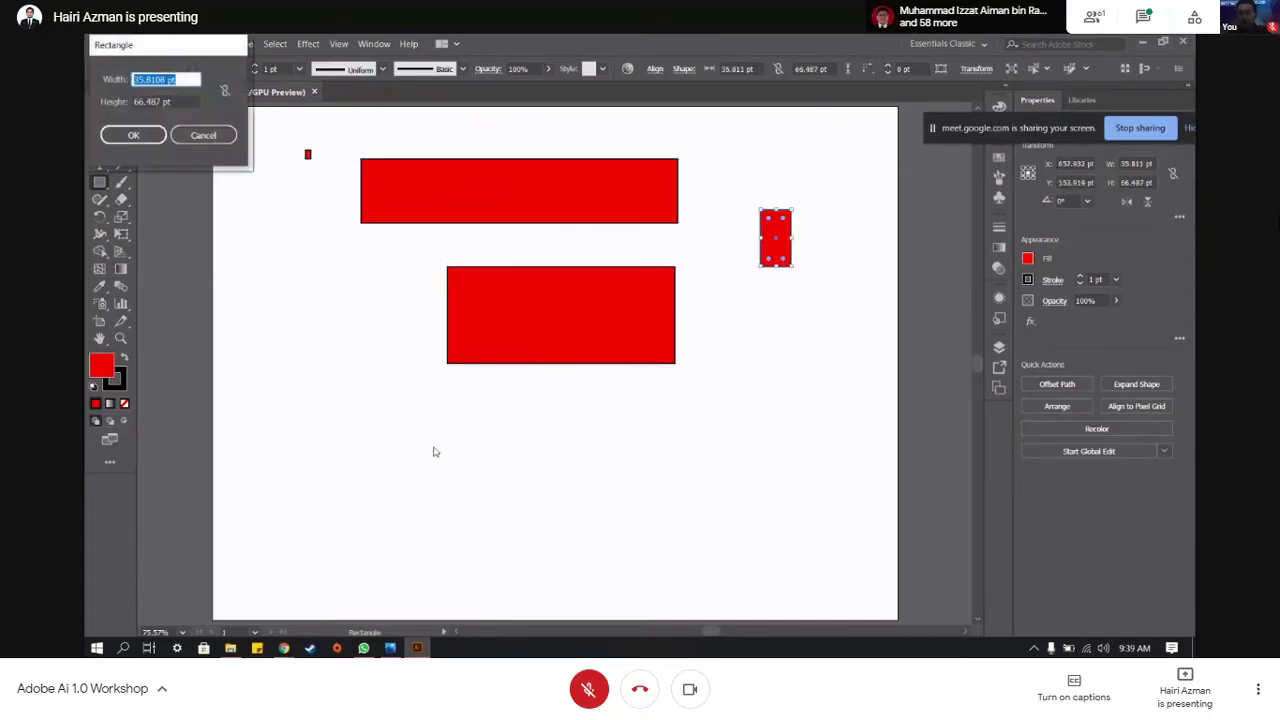
left_click(199, 134)
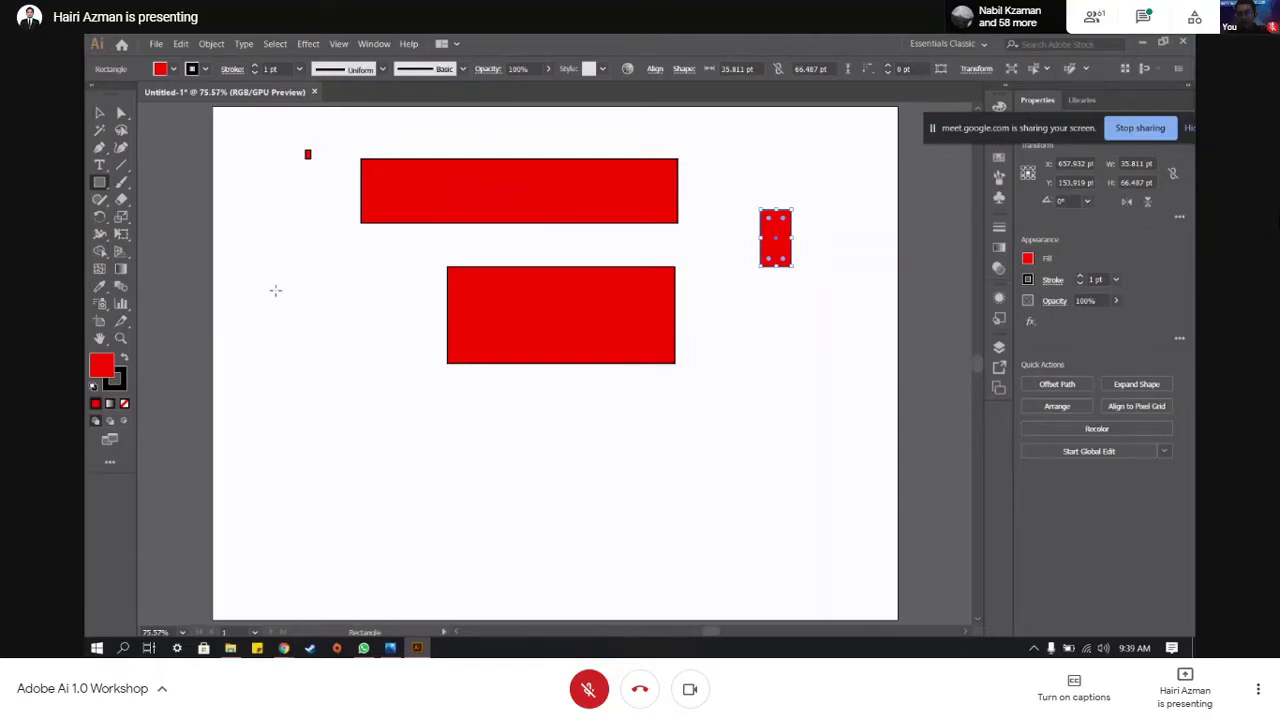
left_click_drag(275, 290, 418, 351)
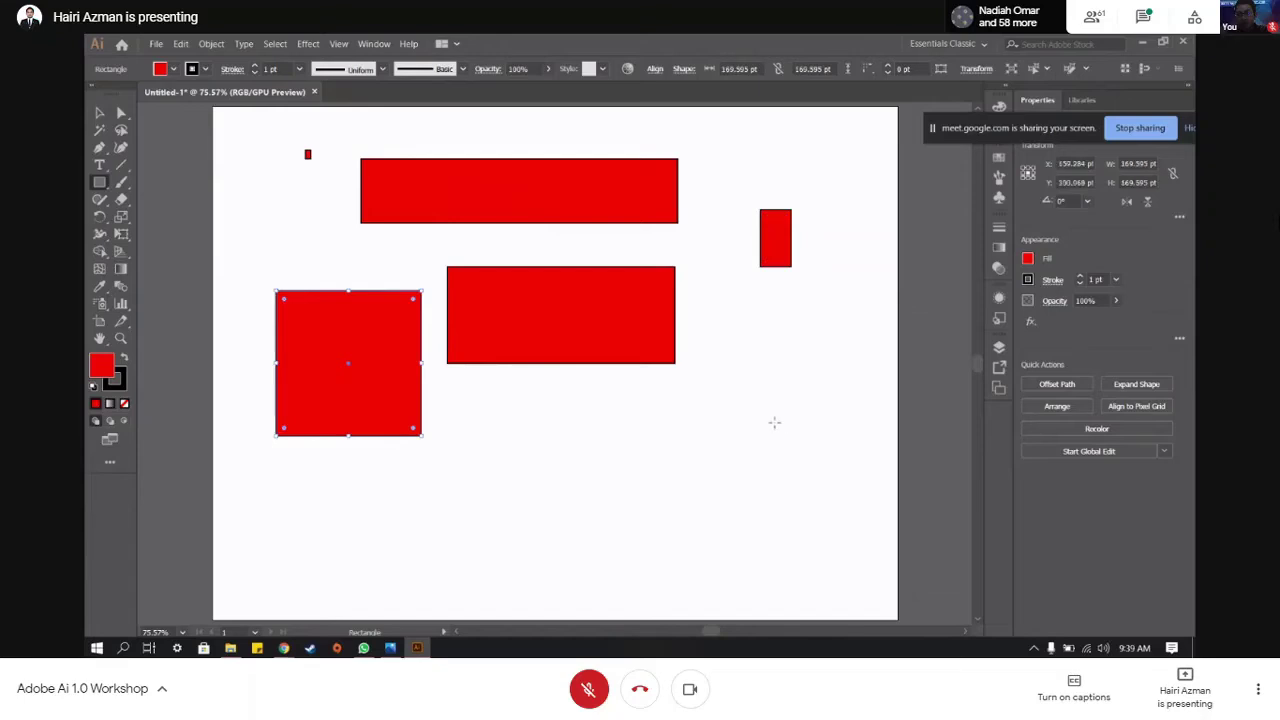
left_click_drag(566, 406, 749, 586)
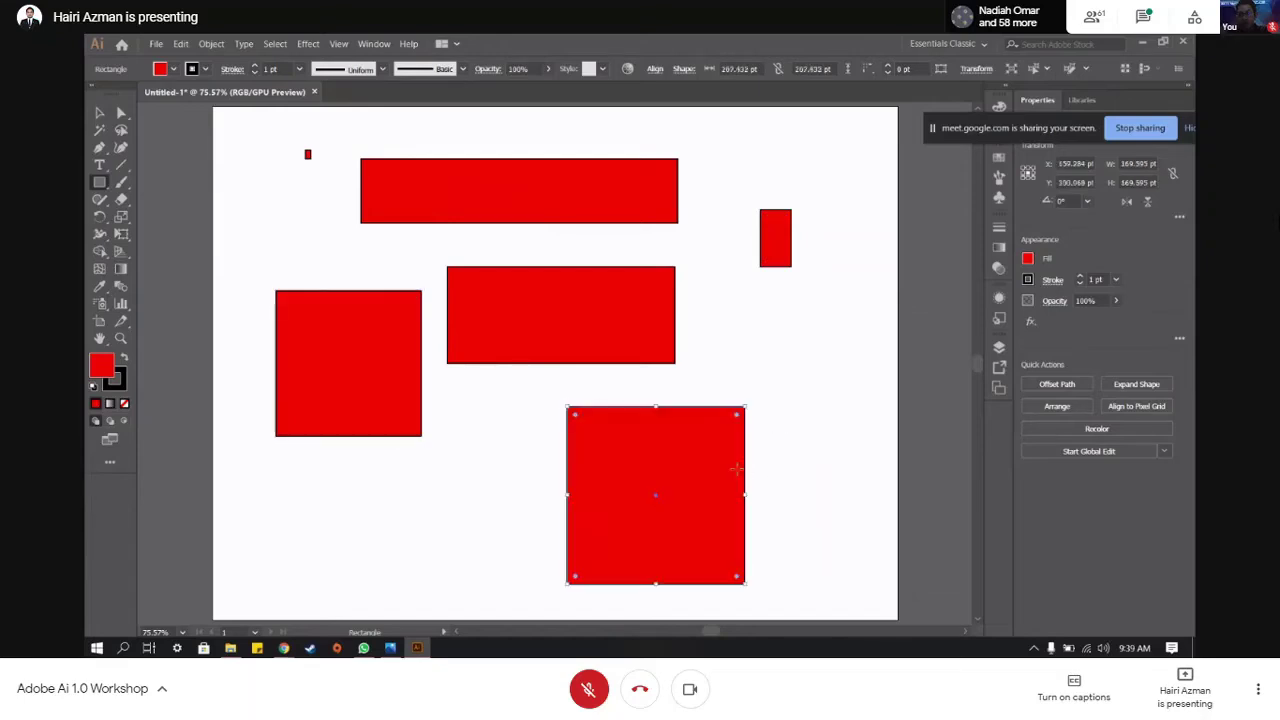
scroll(824, 360, "up", 1)
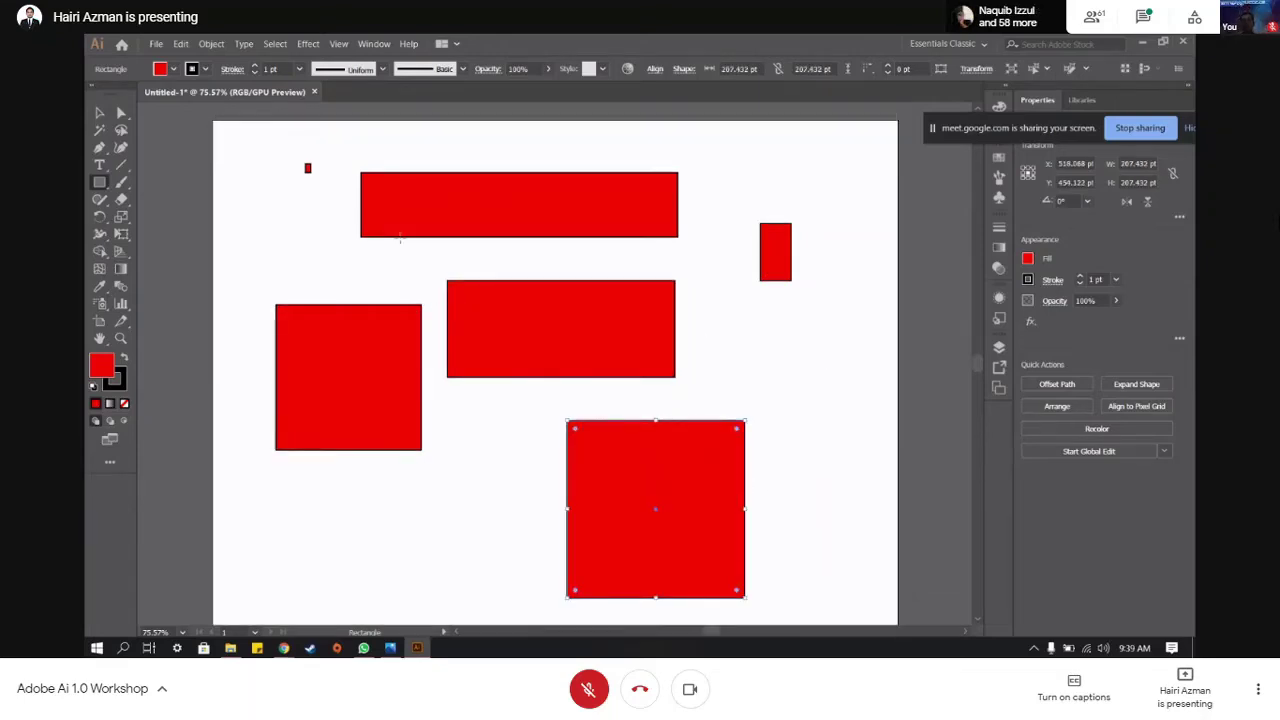
- Glance at the Meet window, return to Illustrator, and open the Rectangle tool's shape flyout
left_click(1143, 43)
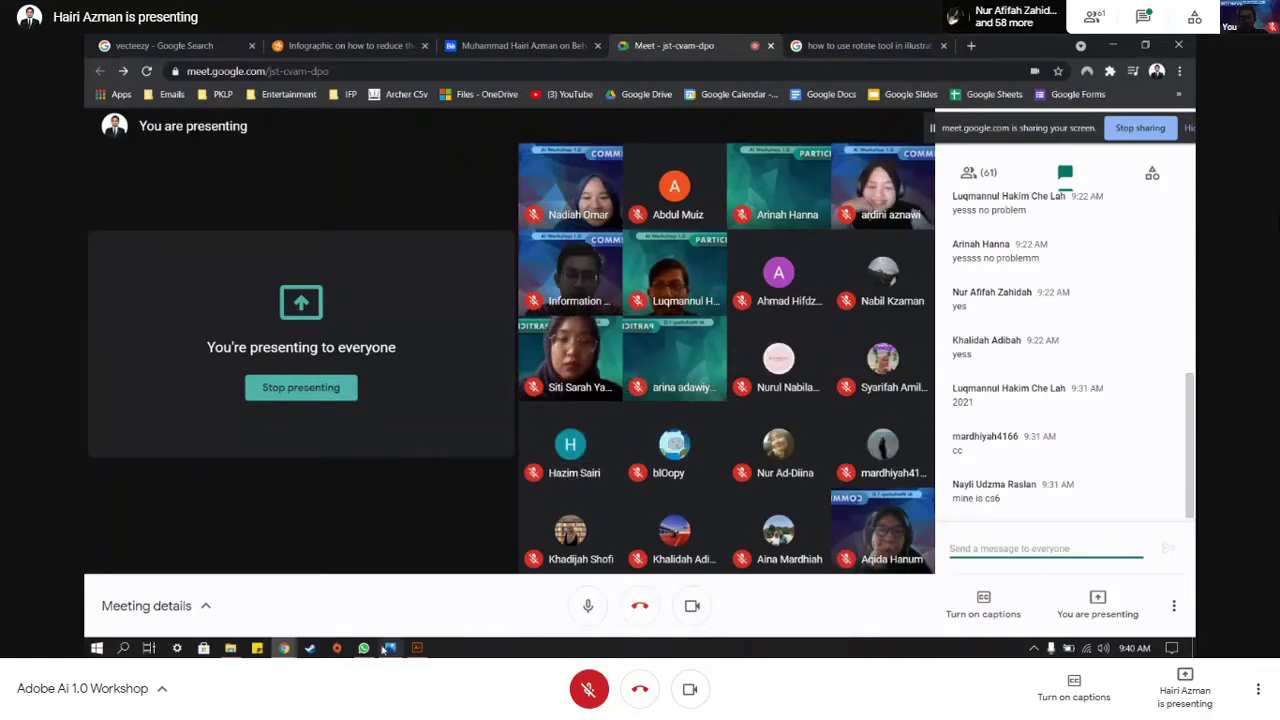
left_click(417, 648)
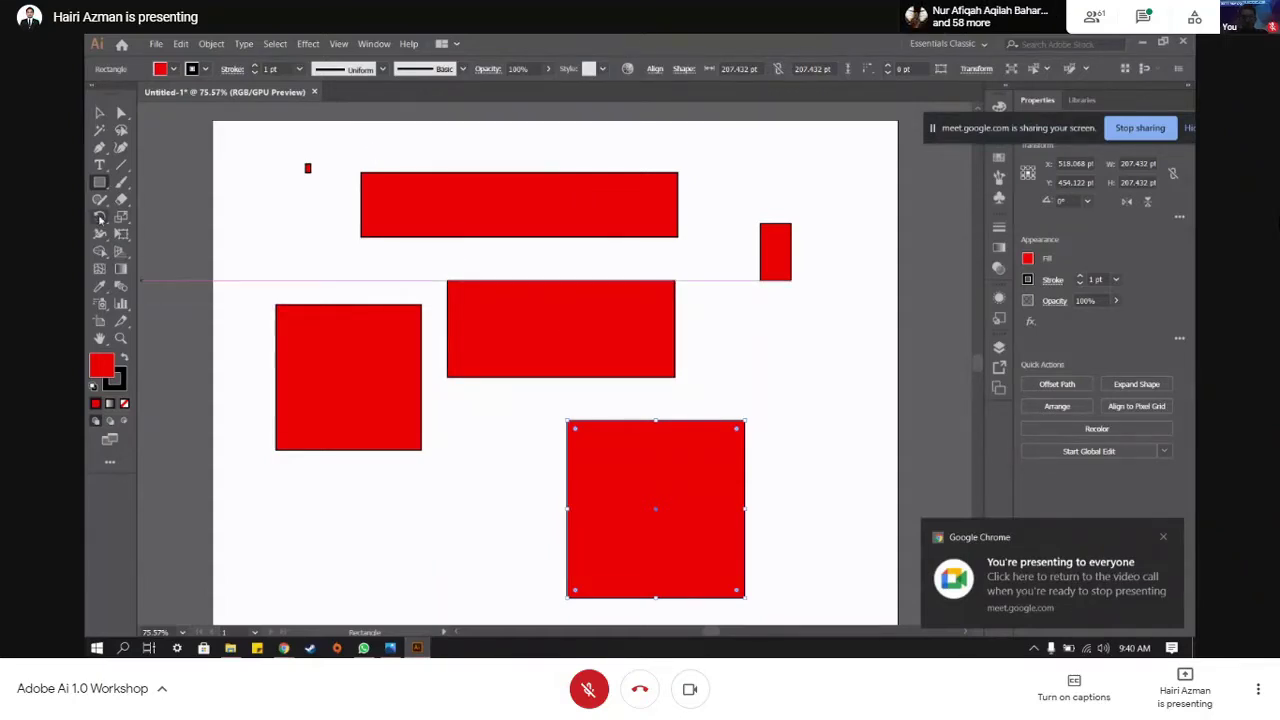
left_click(102, 184)
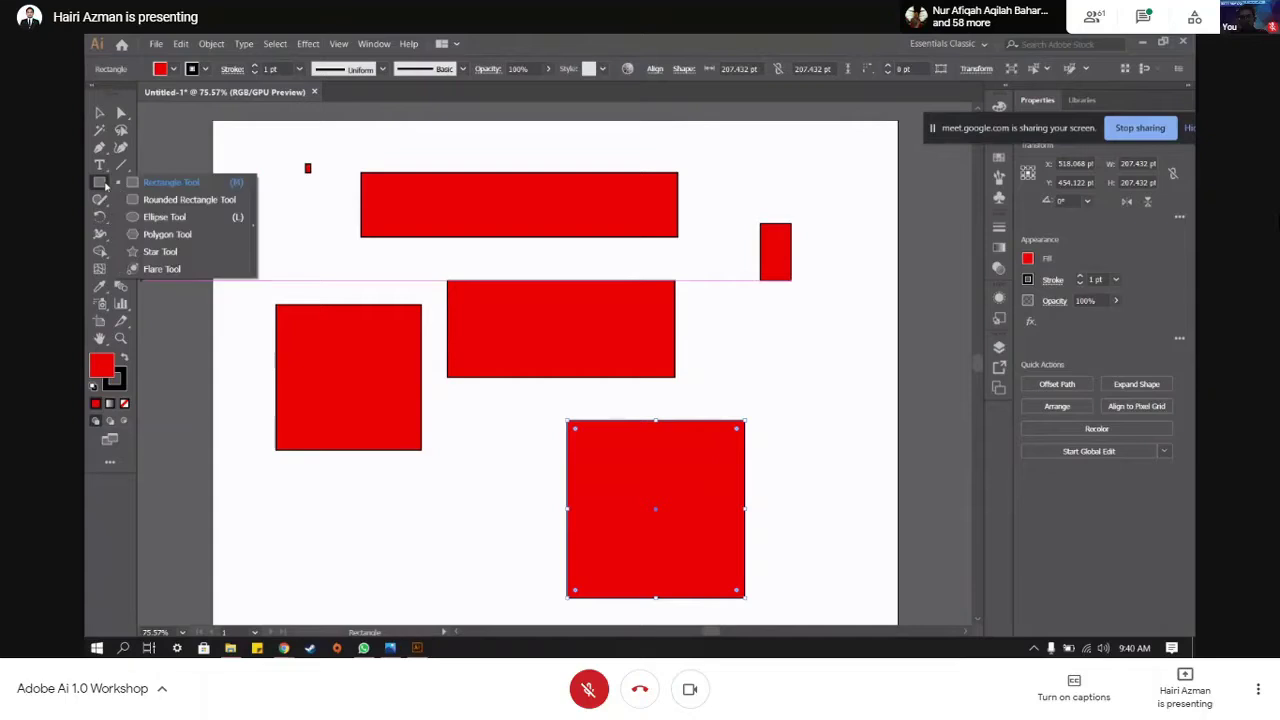
left_click(102, 184)
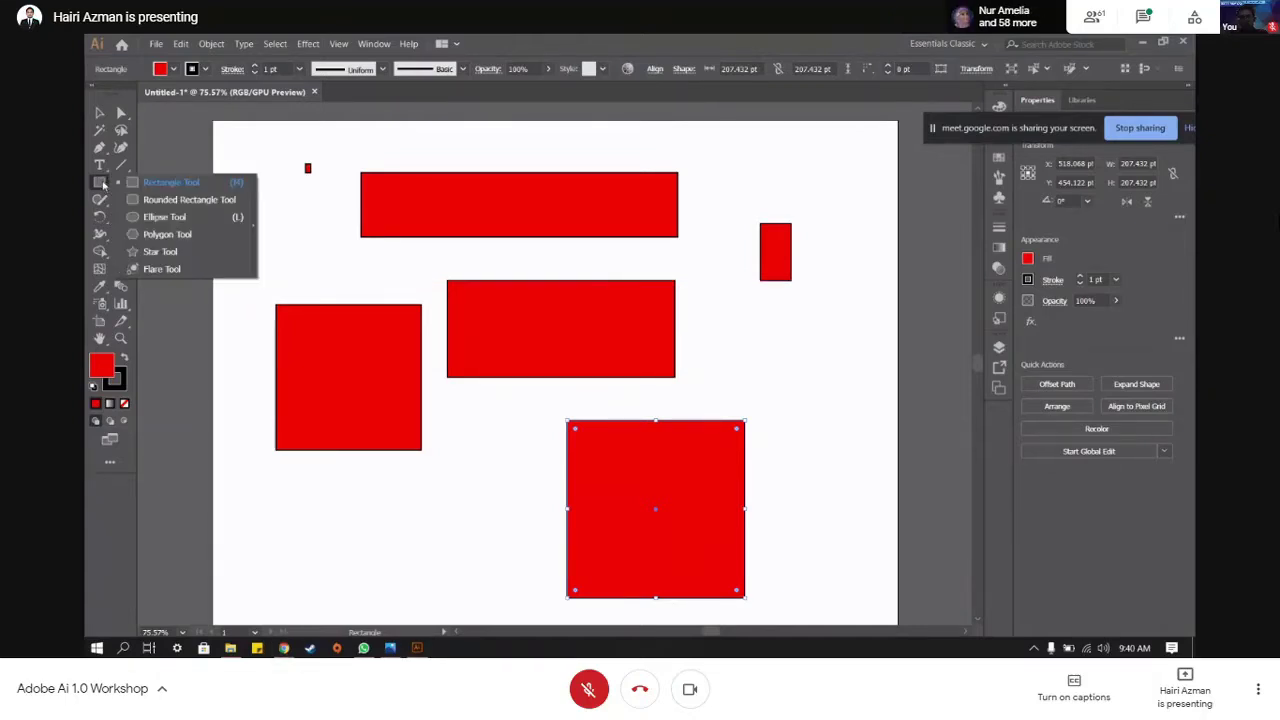
- Draw a red oval right of the middle rectangle and a 141.892 pt circle at lower left
left_click(172, 225)
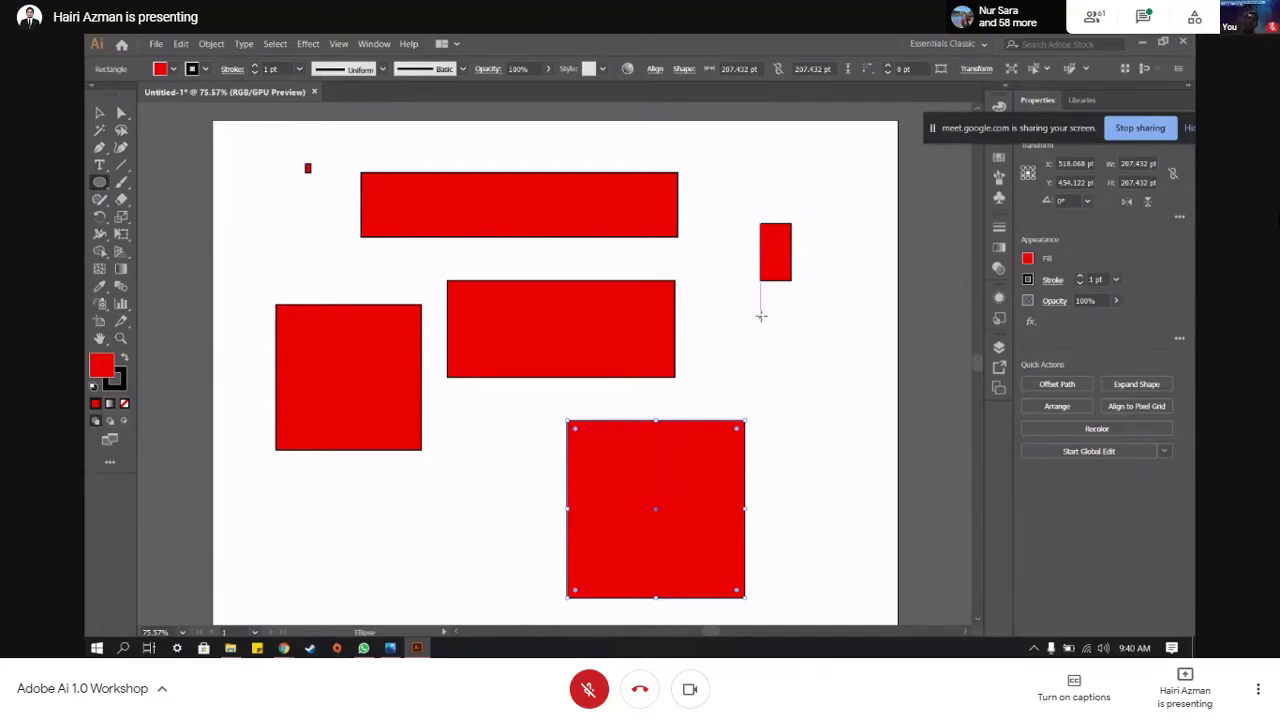
left_click_drag(771, 314, 858, 388)
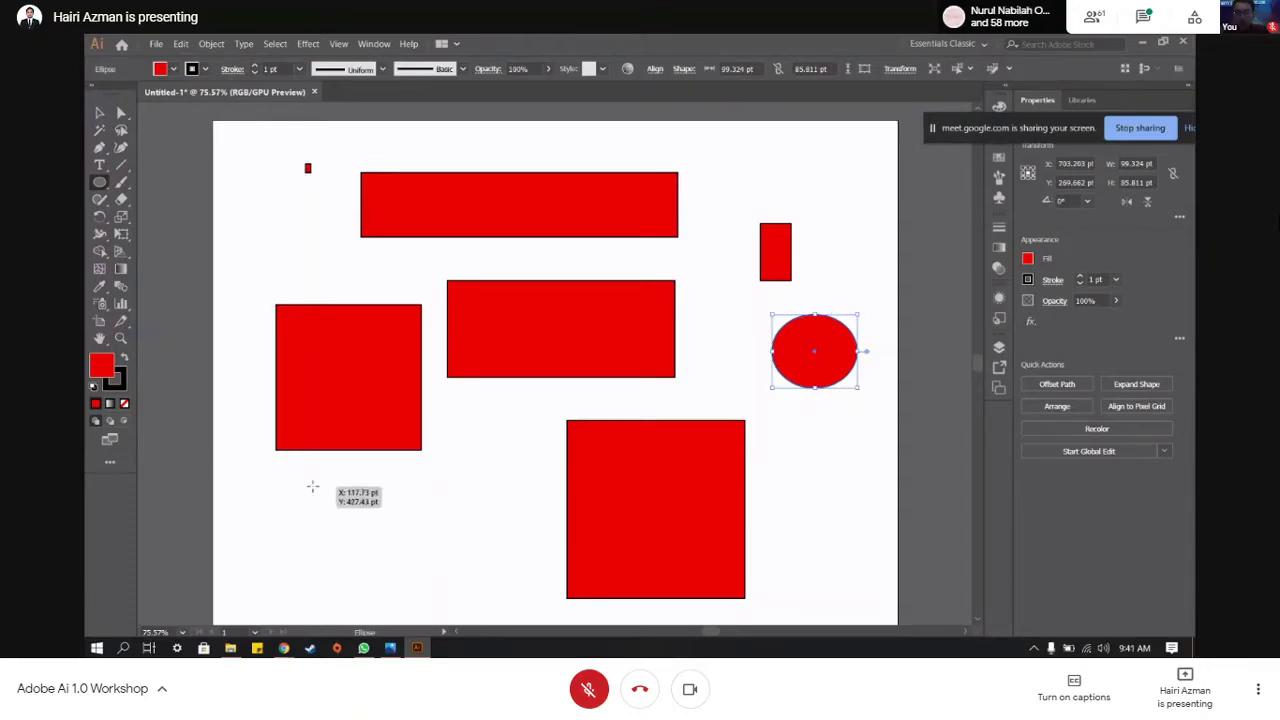
mouse_move(311, 486)
left_mouse_down()
mouse_move(446, 617)
mouse_move(433, 606)
left_mouse_up()
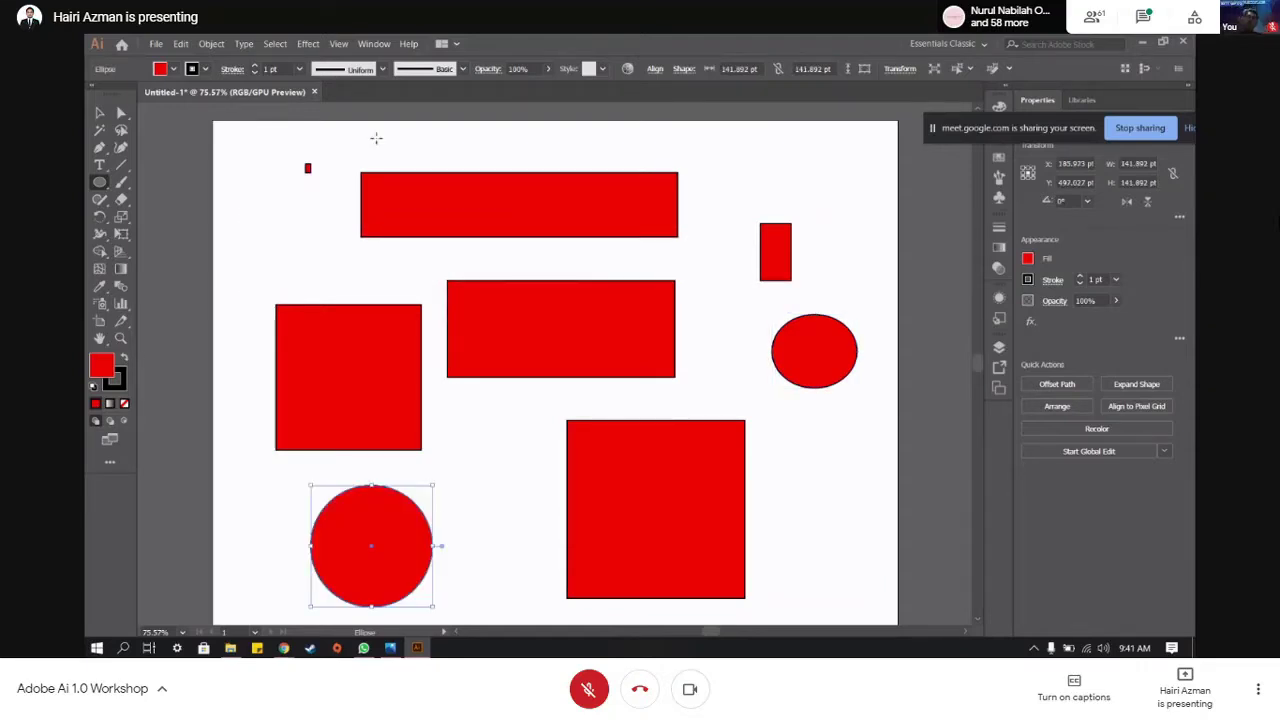
left_click(99, 115)
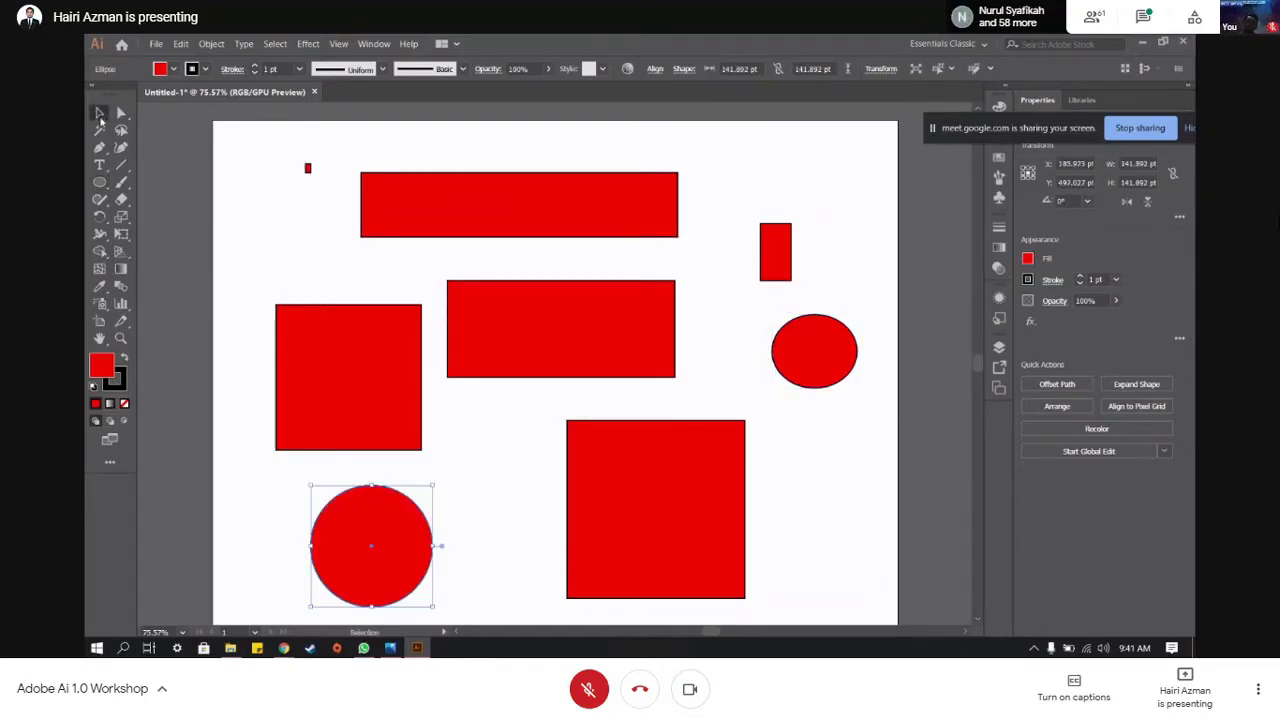
left_click(215, 148)
scroll(213, 142, "down", 1)
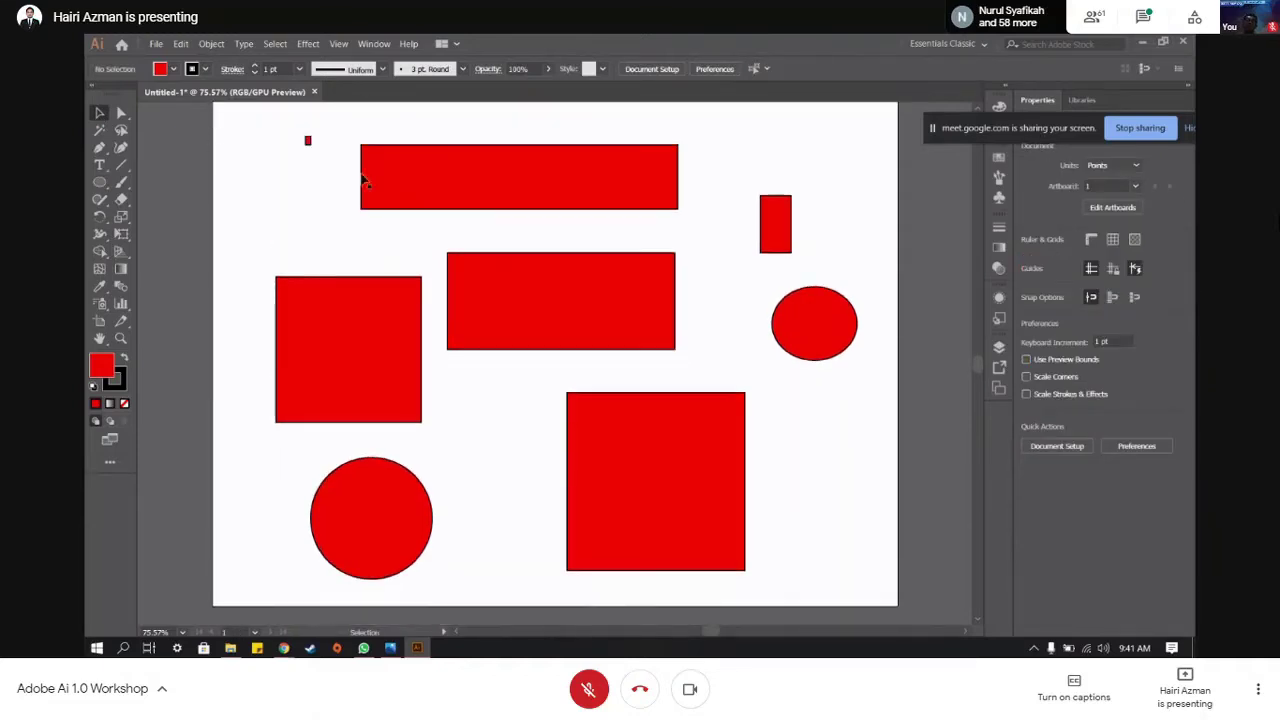
- Pack the wide top rectangle, left square and big bottom square against the middle rectangle
left_click_drag(439, 166, 450, 195)
left_click_drag(653, 285, 662, 272)
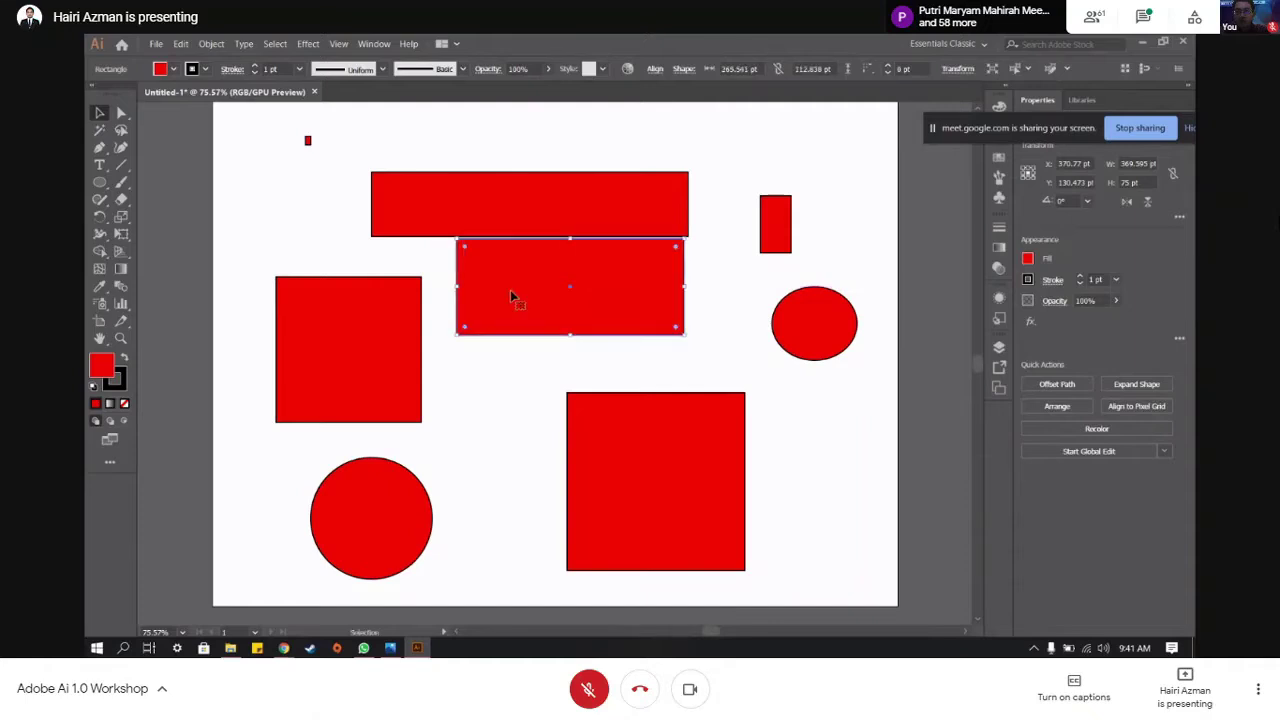
left_click_drag(395, 321, 424, 283)
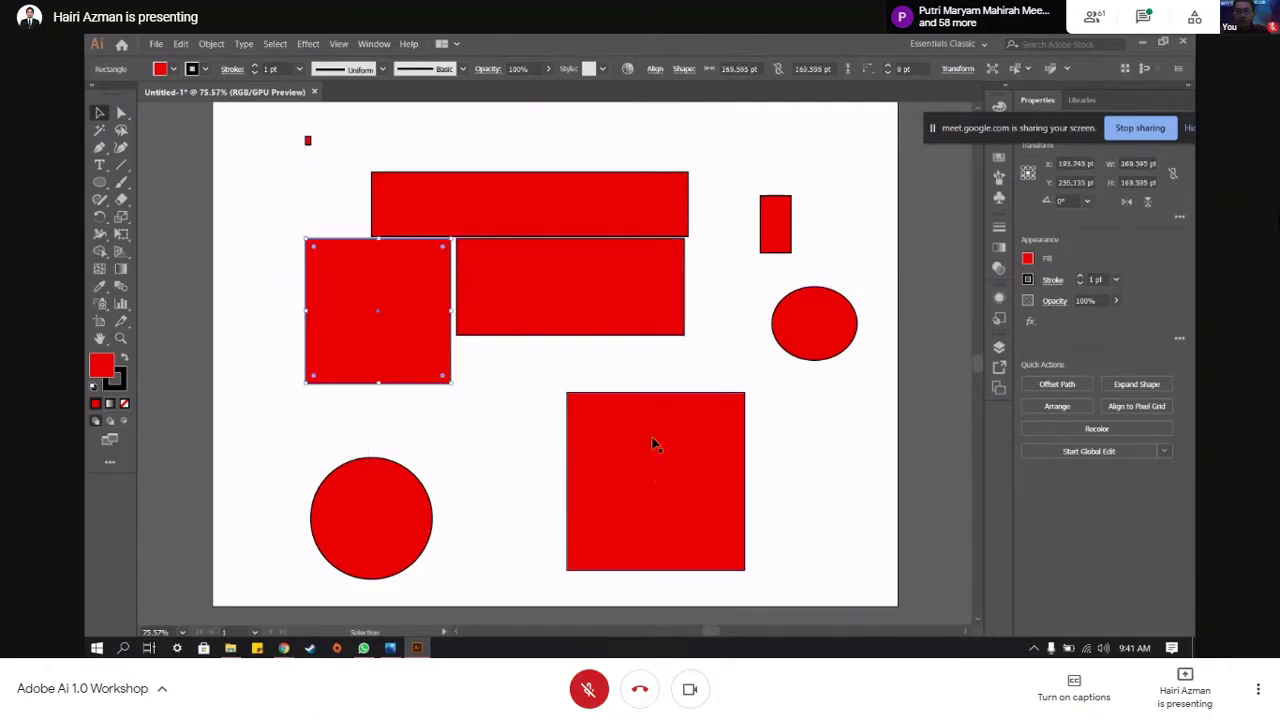
left_click_drag(653, 444, 591, 393)
left_click_drag(620, 304, 624, 306)
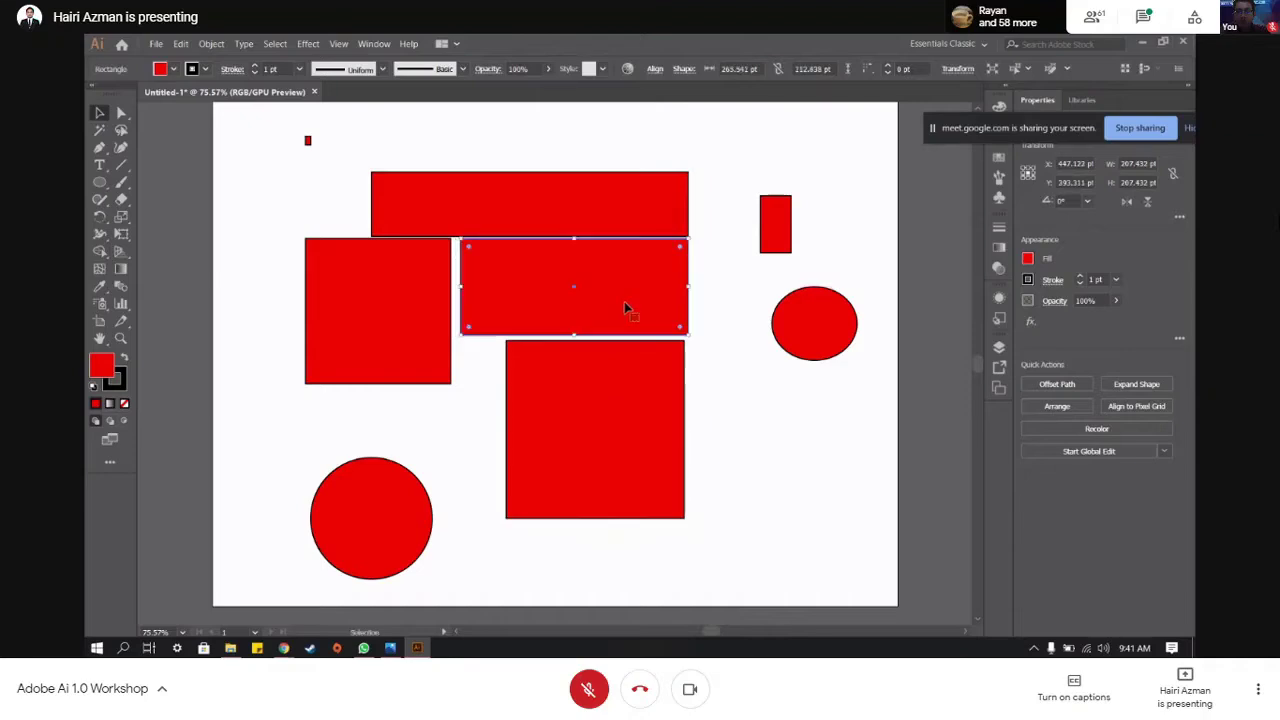
left_click_drag(631, 369, 637, 370)
- Tuck the circle and small tall rectangle into the cluster and re-dock the document tab
left_click_drag(380, 525, 444, 468)
left_click_drag(762, 250, 474, 373)
left_click(723, 400)
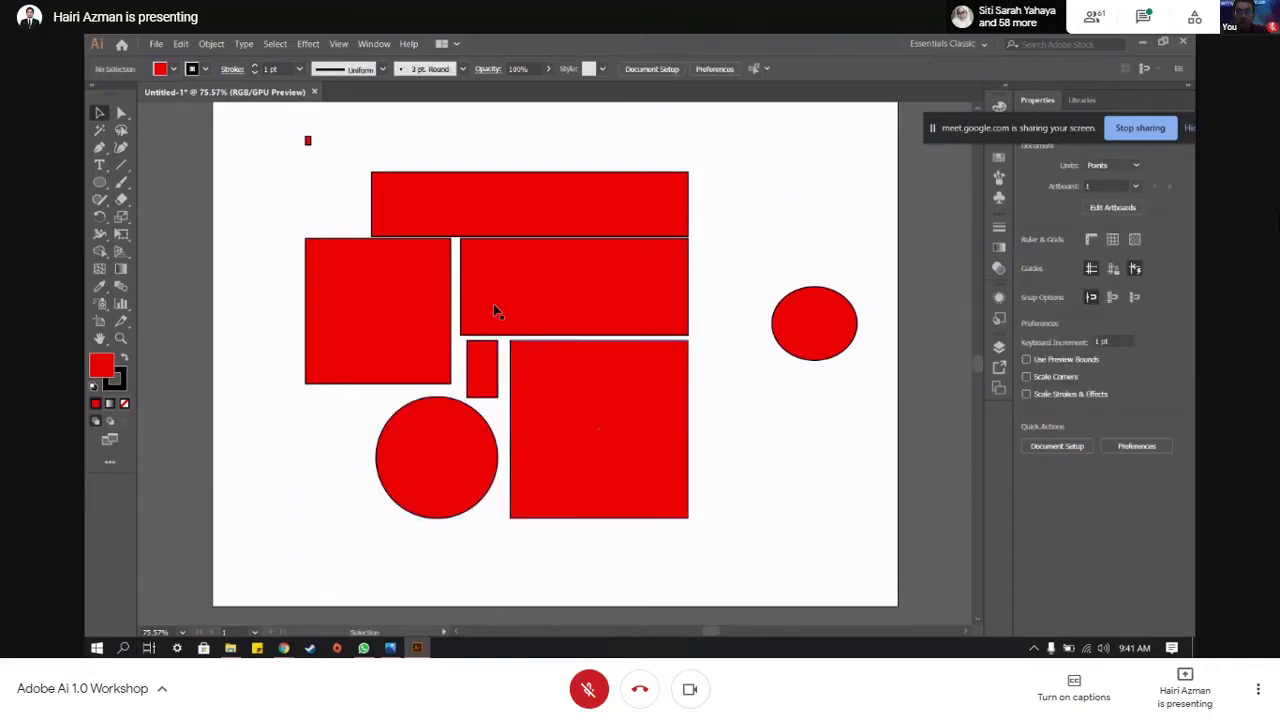
left_click_drag(242, 88, 342, 190)
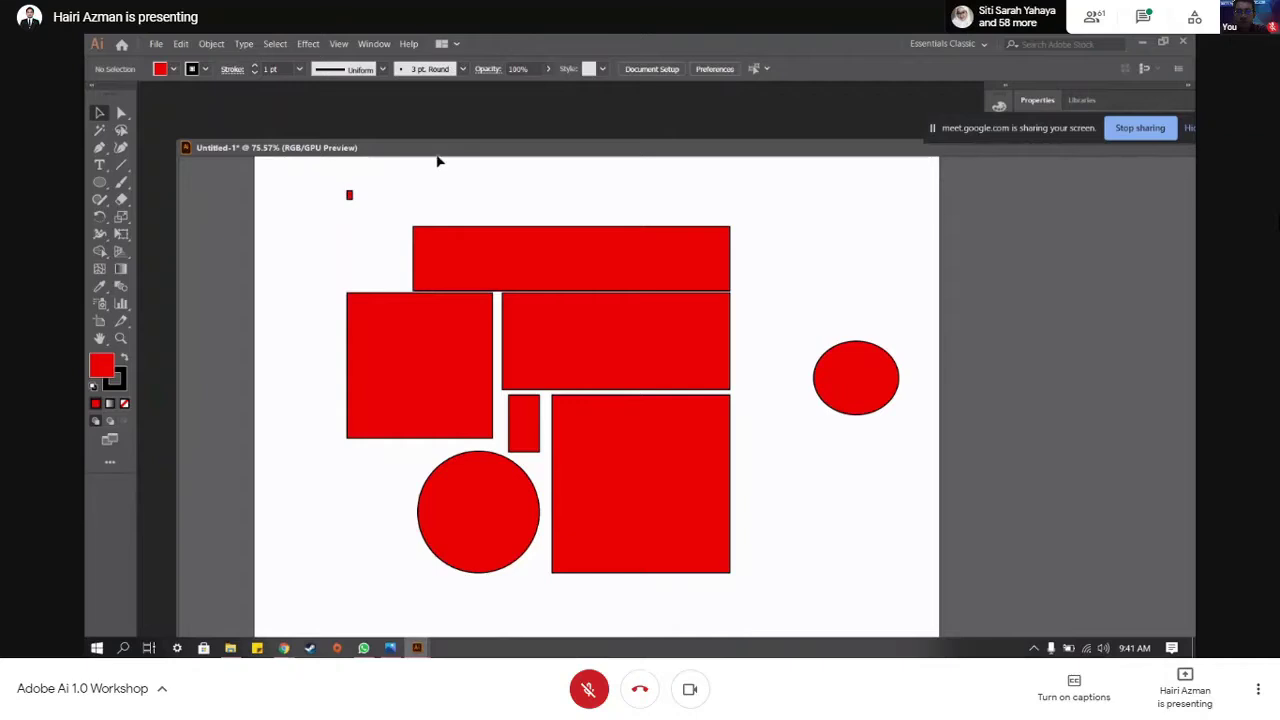
left_click_drag(437, 161, 410, 92)
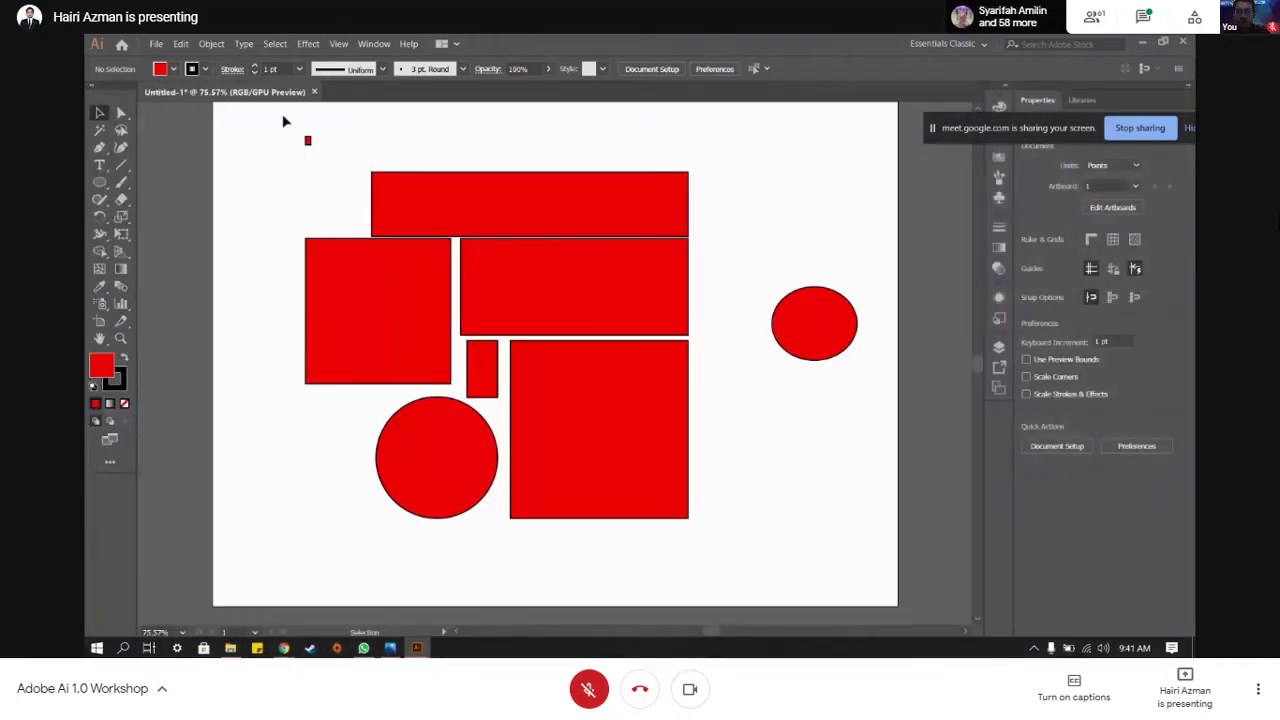
- Make the wide top rectangle taller by dragging its corner handle
left_click(121, 114)
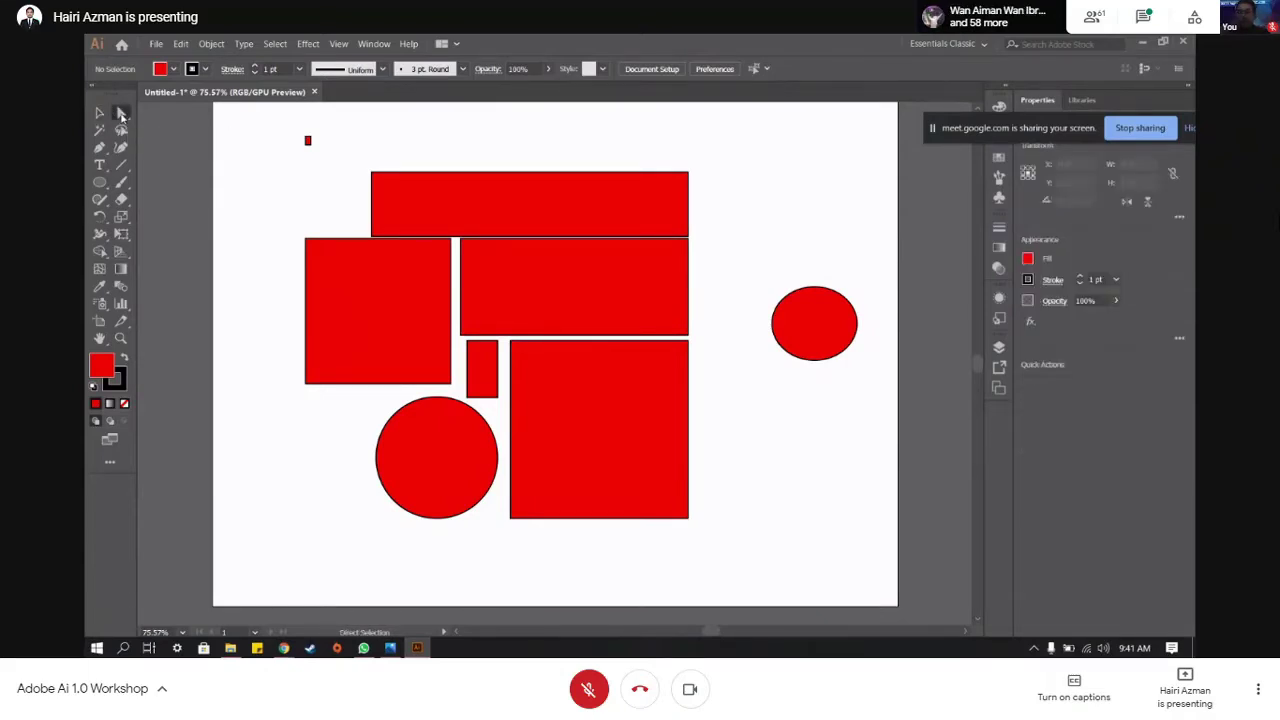
left_click(99, 113)
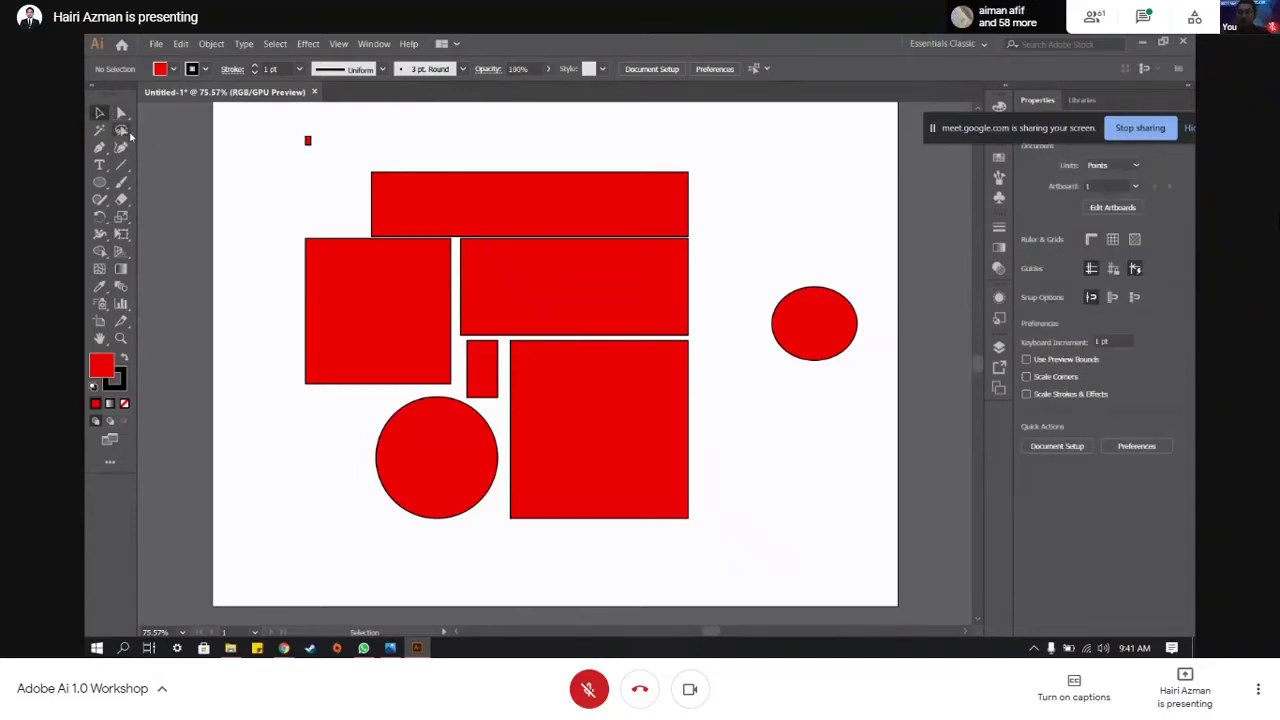
left_click(444, 198)
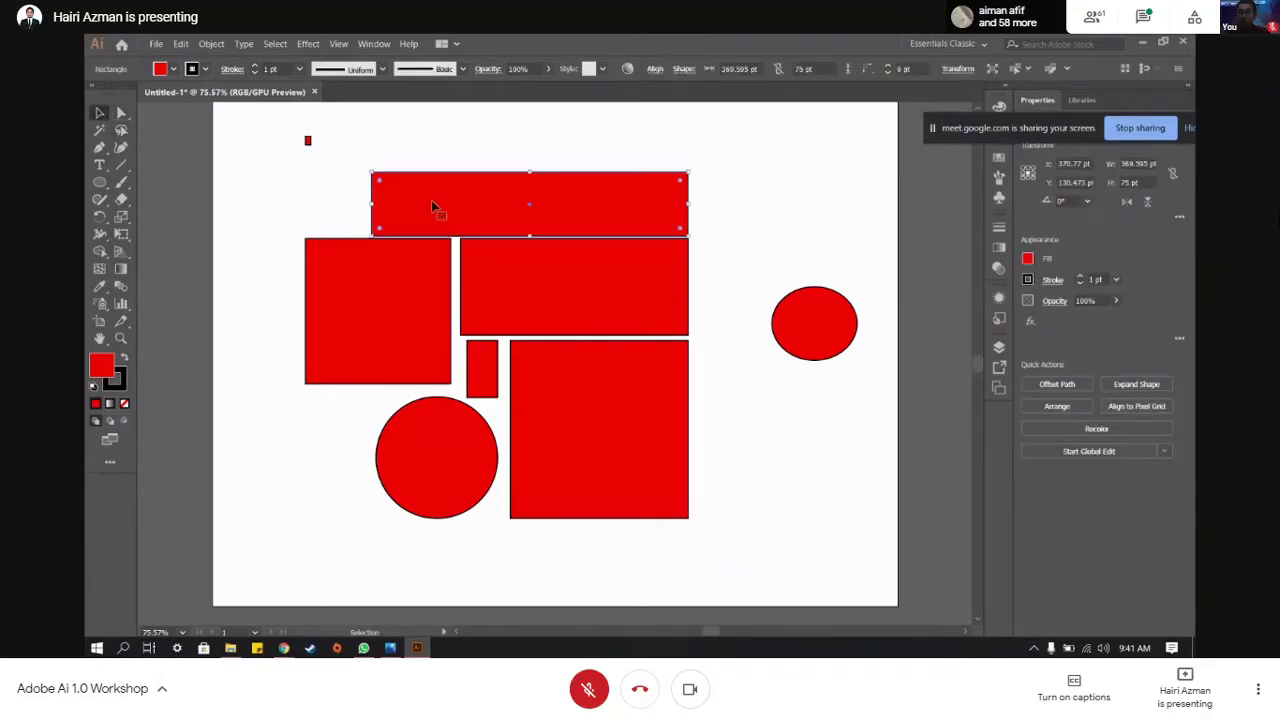
mouse_move(688, 169)
left_mouse_down()
mouse_move(724, 151)
mouse_move(674, 157)
mouse_move(690, 162)
left_mouse_up()
left_click(711, 171)
left_click(677, 177)
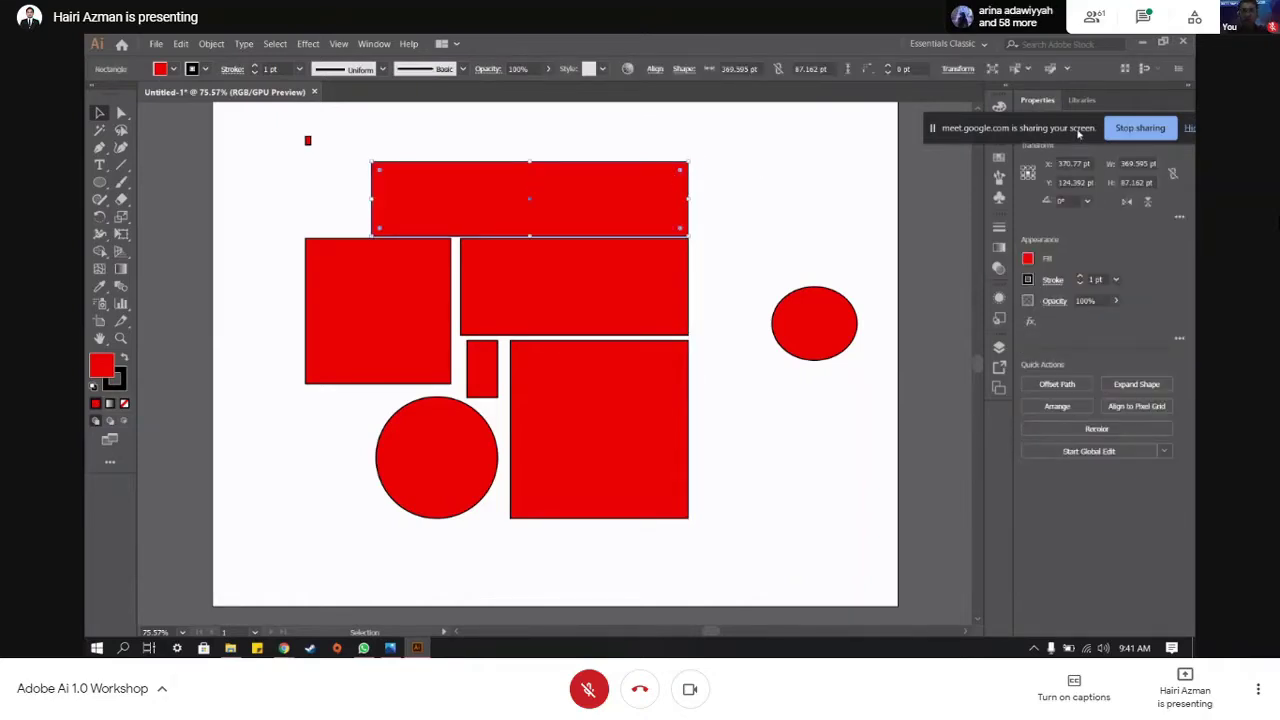
- Move the sharing notice aside and set the tiny square against the top rectangle's upper-left corner
left_click_drag(1078, 133, 1044, 85)
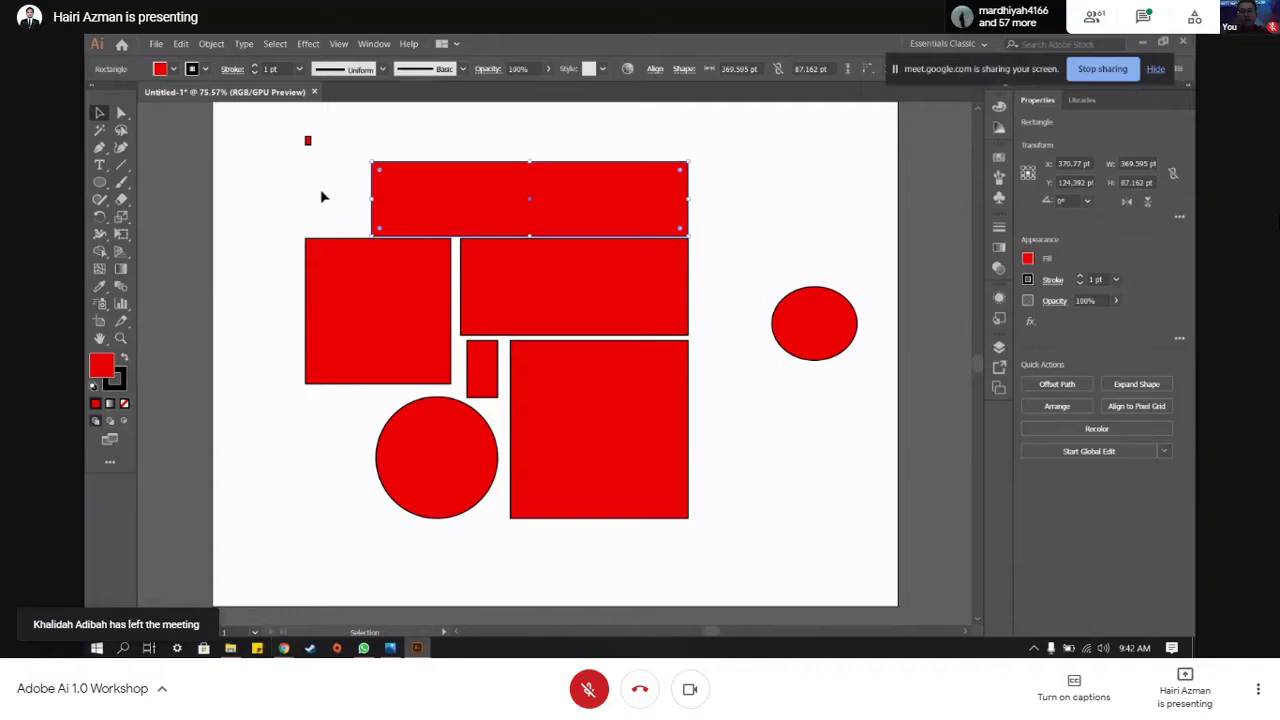
left_click_drag(308, 140, 365, 166)
left_click(288, 195)
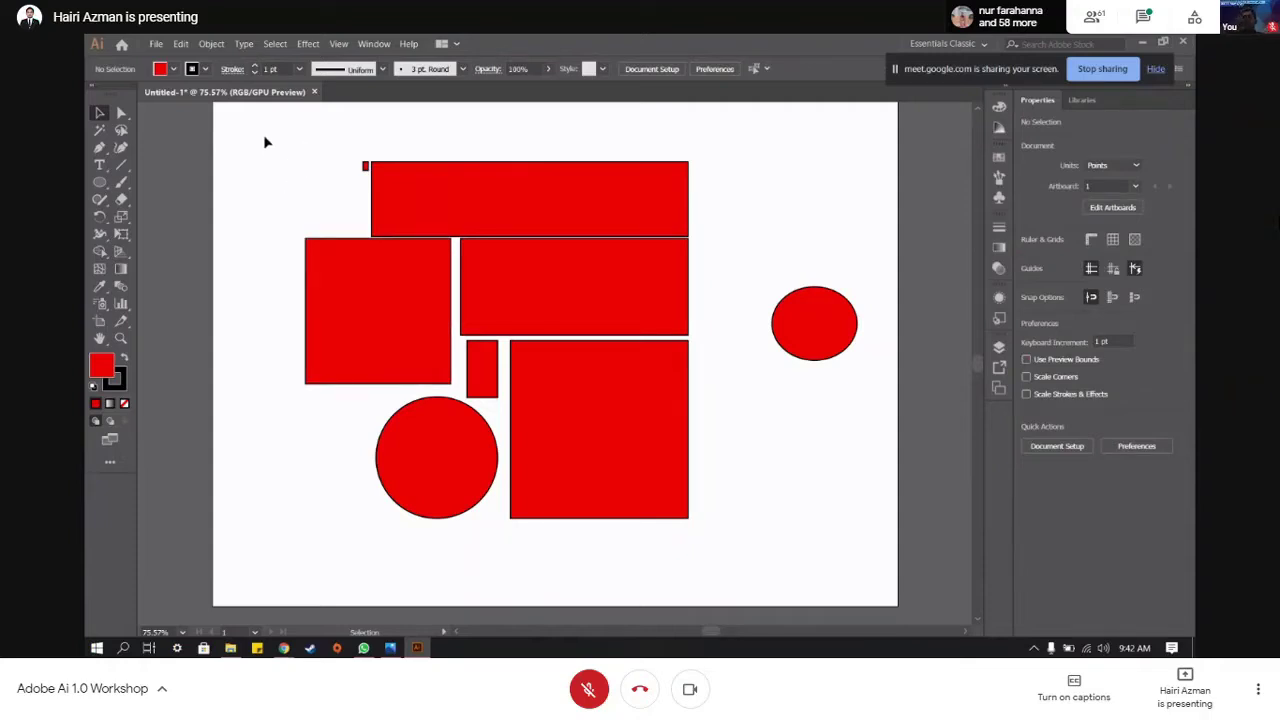
- Group the top wide rectangle, left square and middle rectangle into a single group
left_click_drag(265, 137, 708, 288)
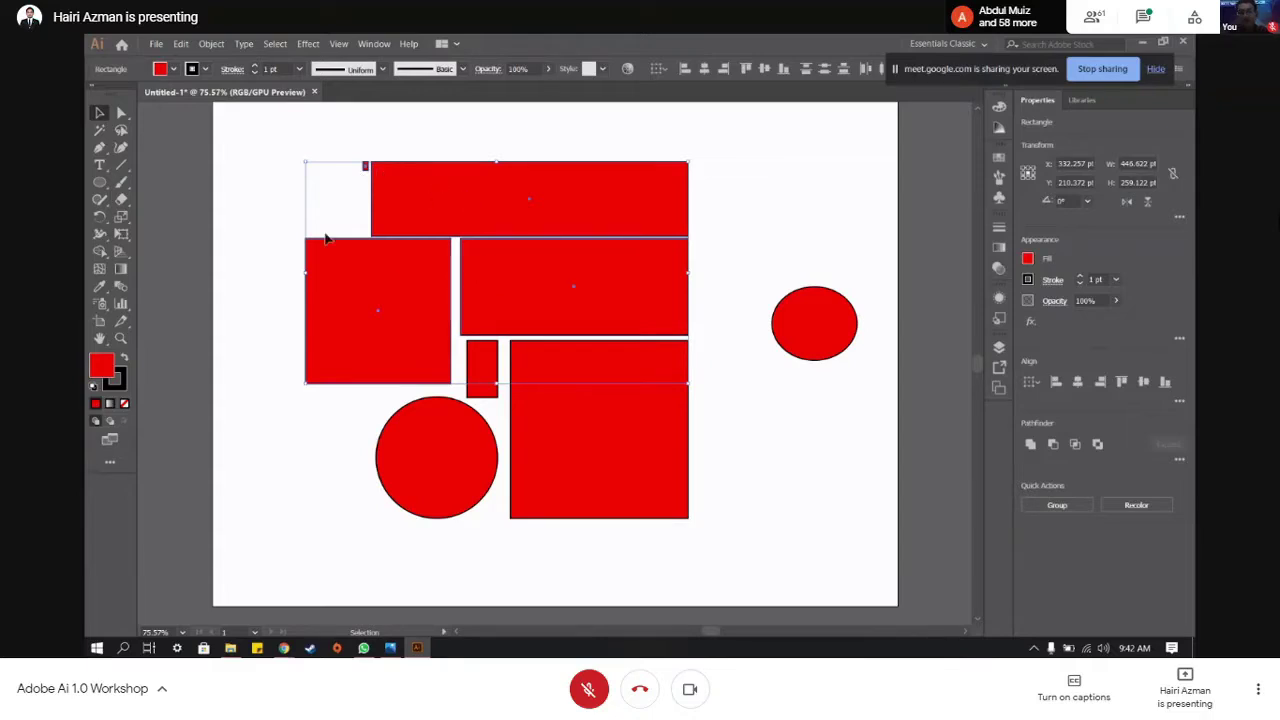
left_click(403, 159)
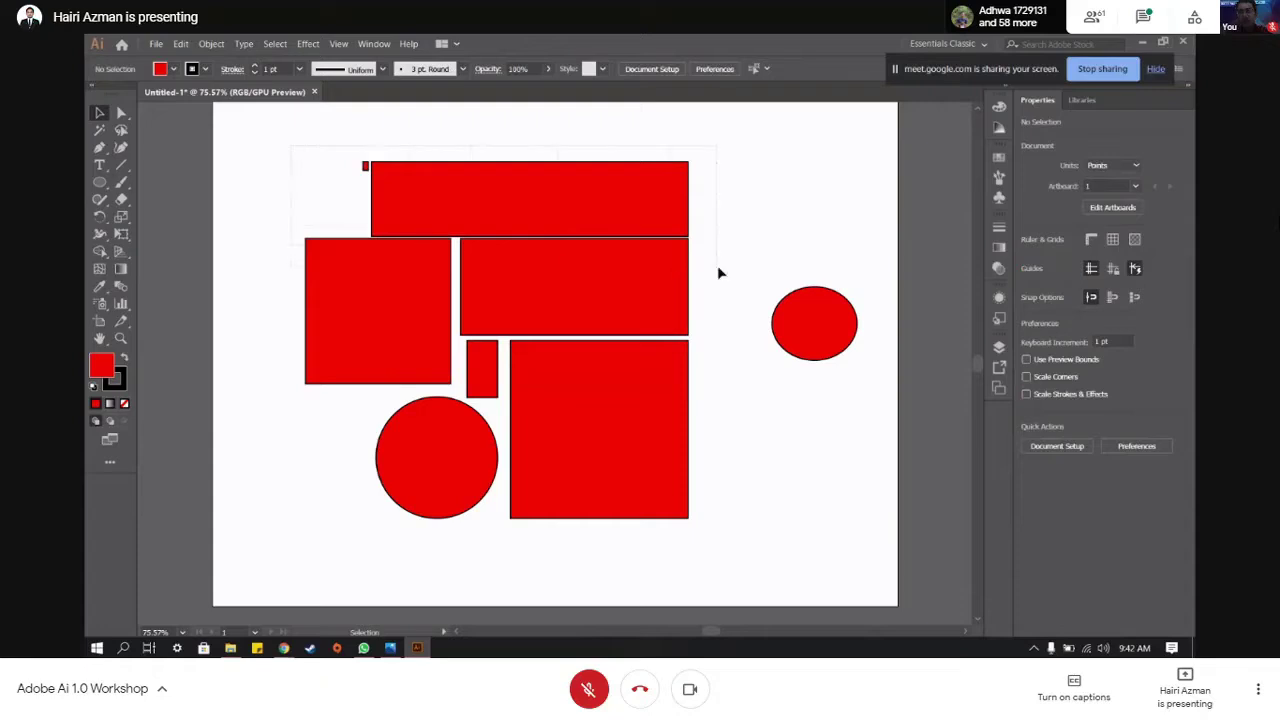
left_click_drag(717, 272, 716, 272)
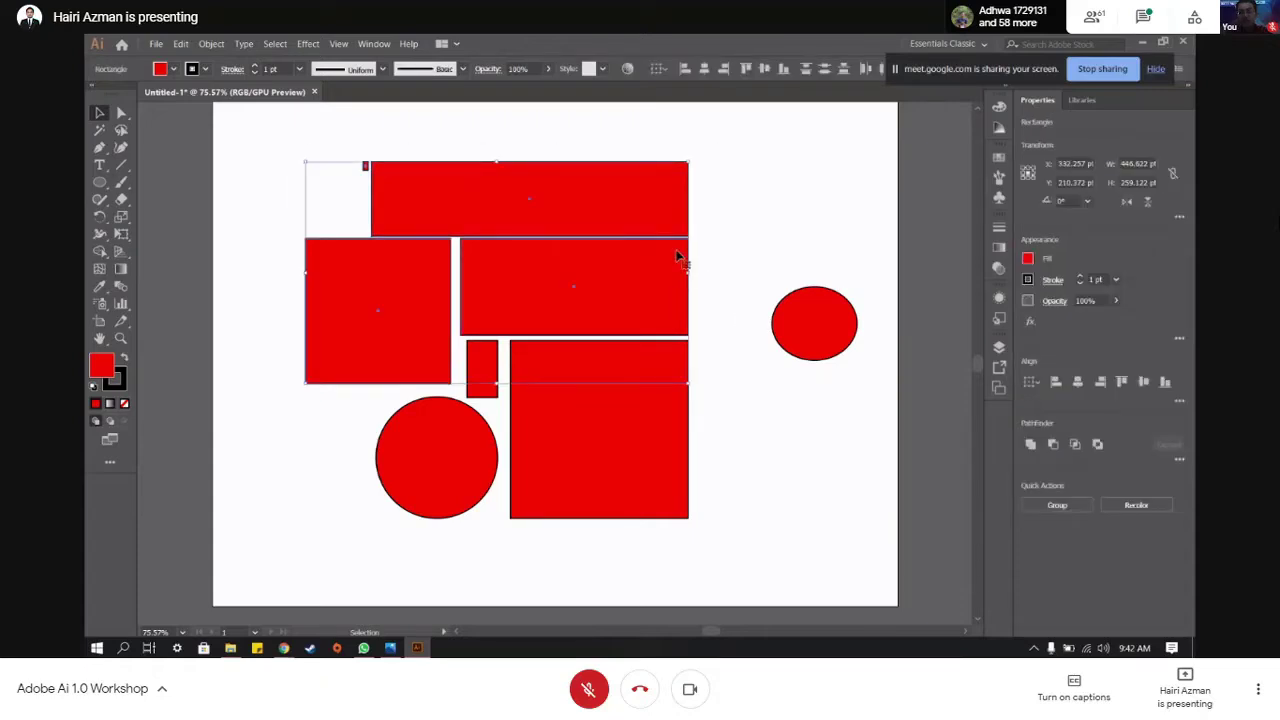
right_click(643, 203)
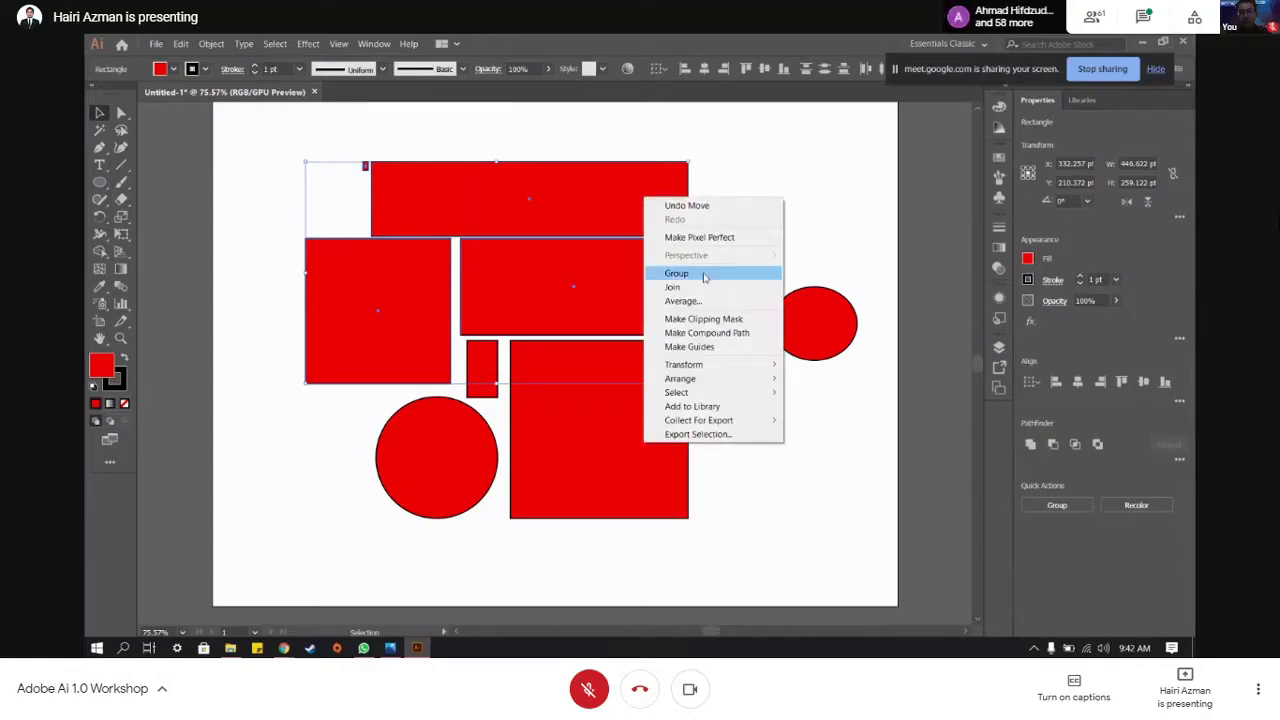
left_click(703, 275)
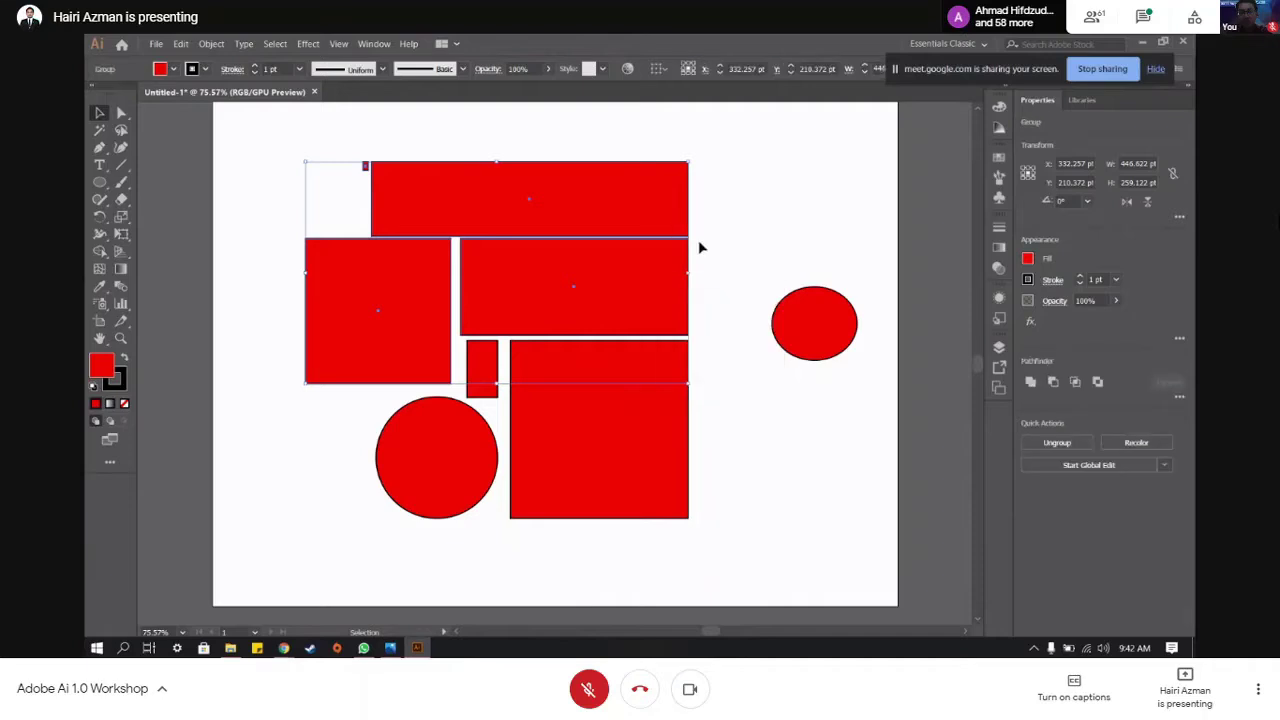
left_click(709, 229)
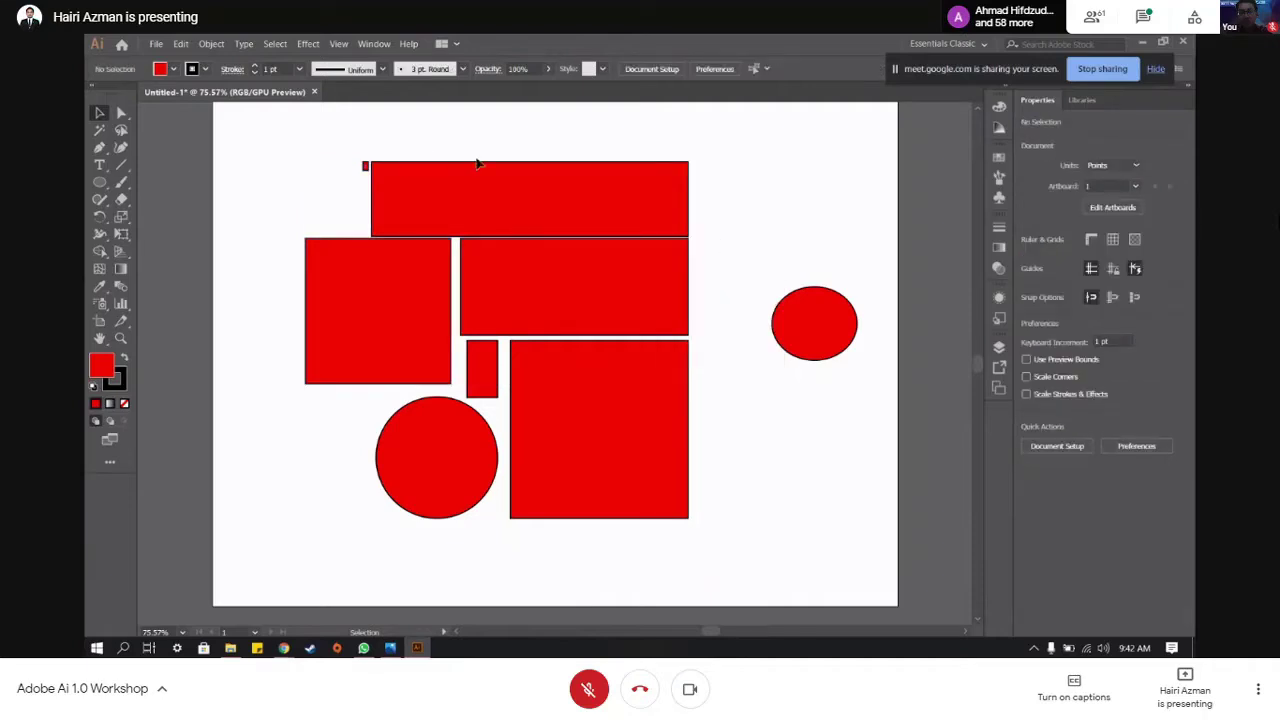
- Check the upper rectangle group by selecting it and clearing the selection
left_click(416, 187)
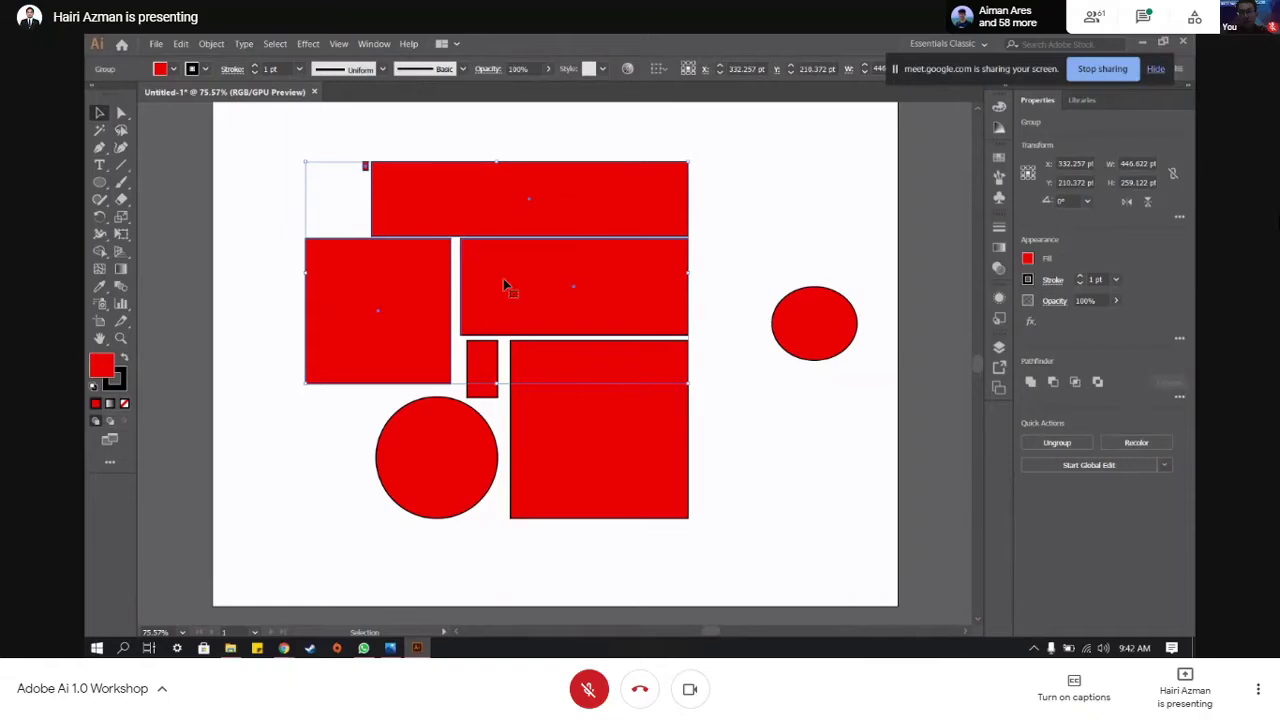
left_click(258, 151)
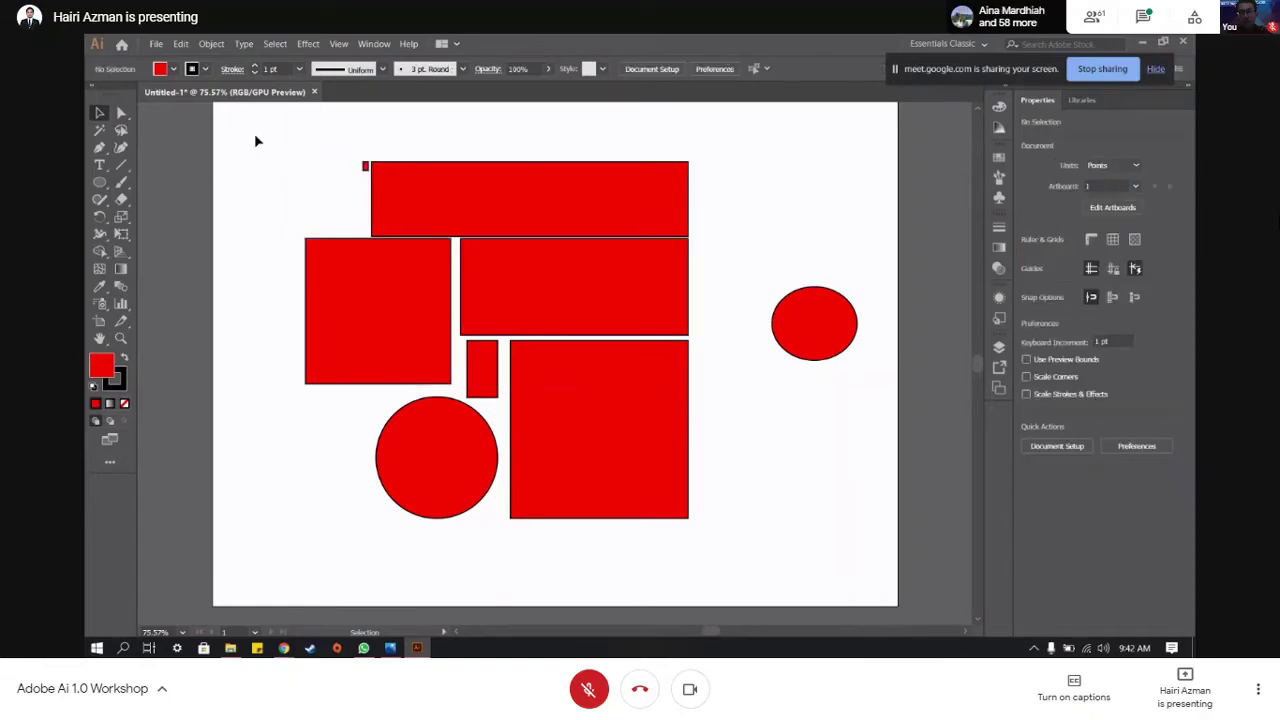
left_click_drag(265, 138, 684, 240)
left_click(560, 190)
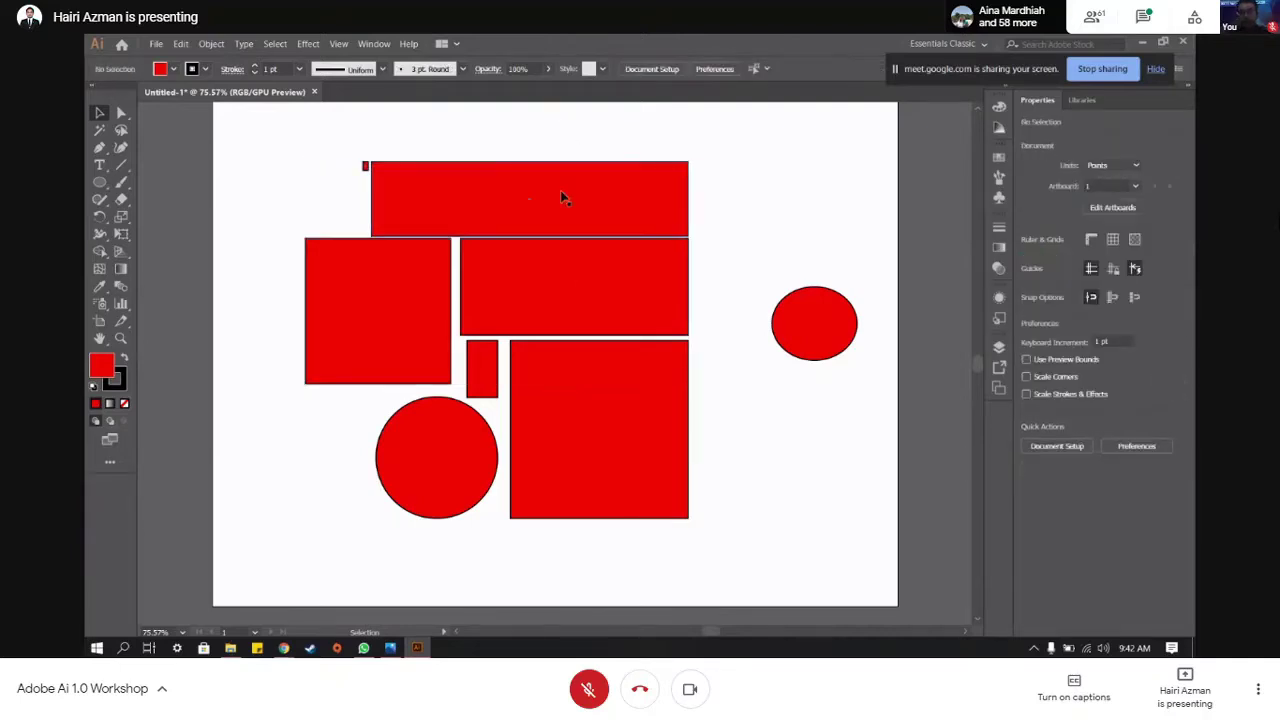
left_click(335, 170)
left_click_drag(270, 140, 751, 280)
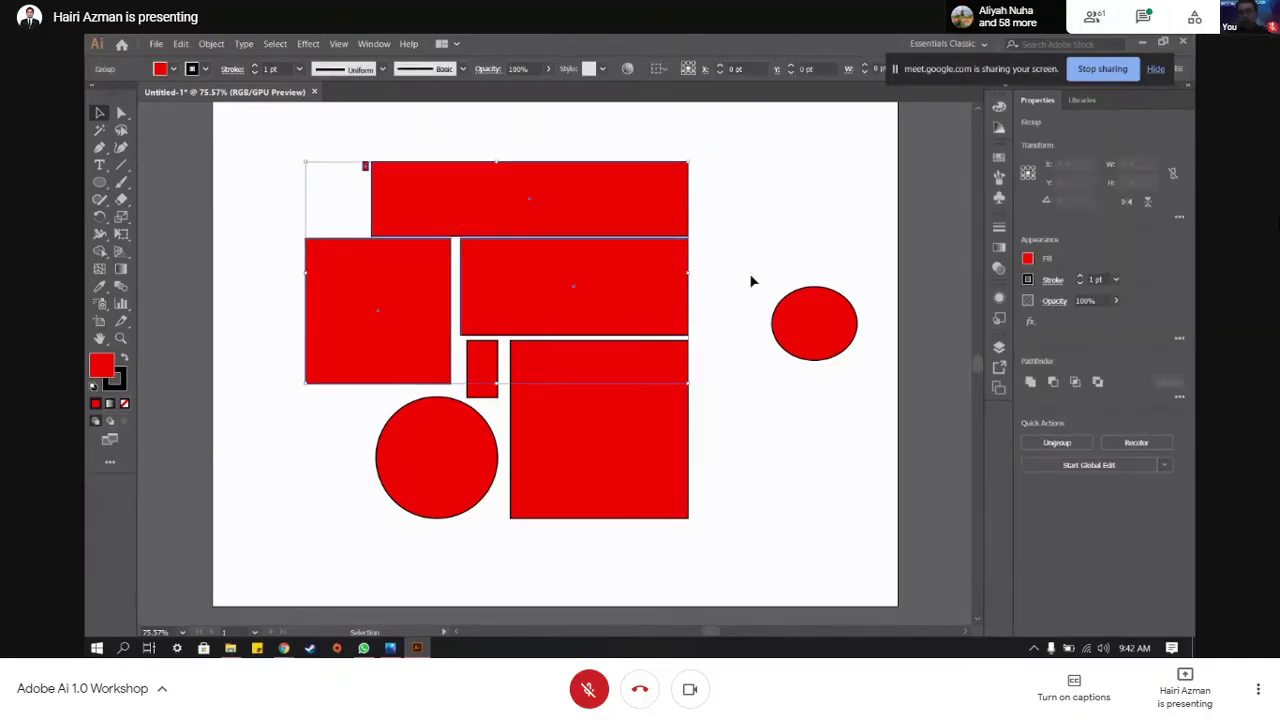
left_click(549, 133)
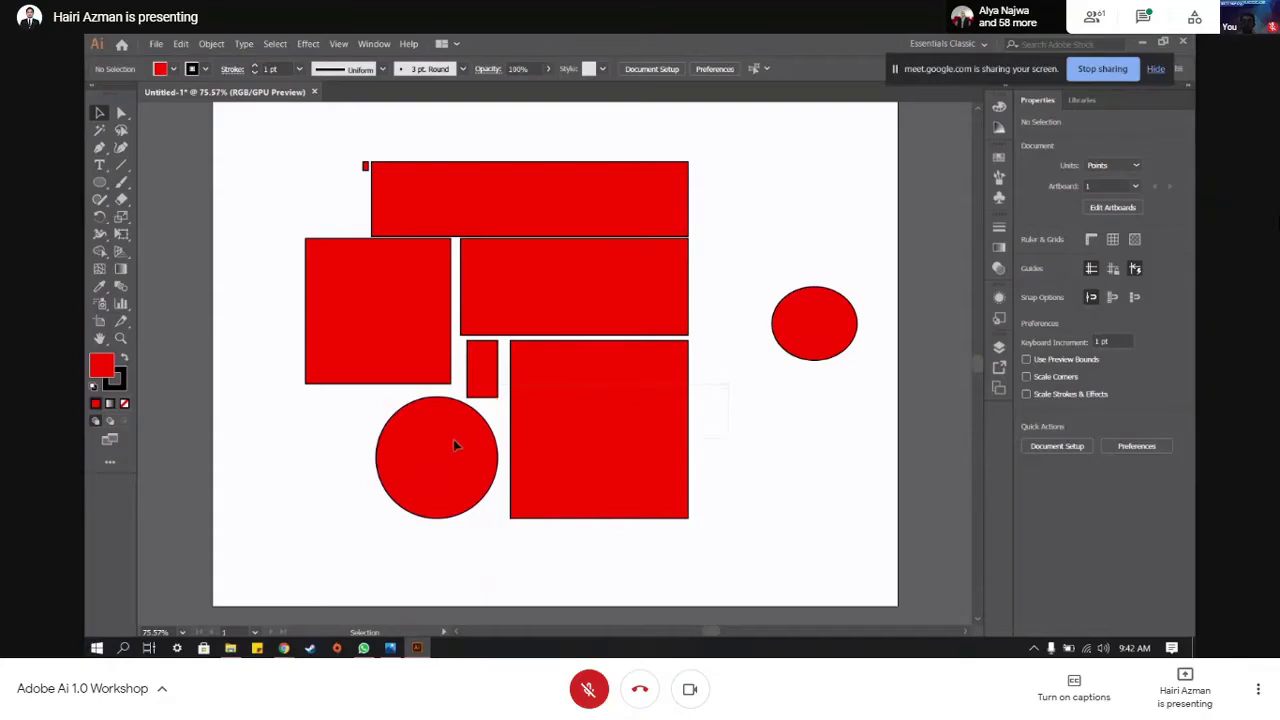
- Group the circle, small tall rectangle and big square, then check both groups
left_click(473, 497)
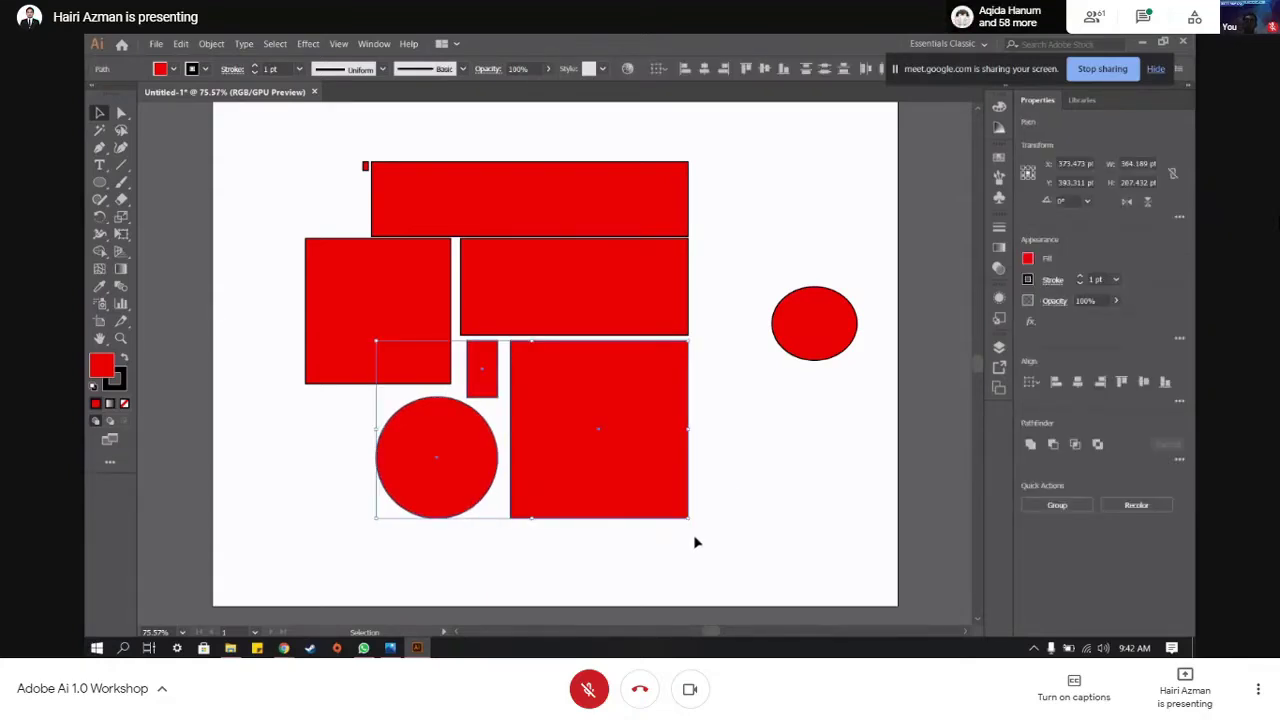
key("a")
key("v")
left_click(750, 441)
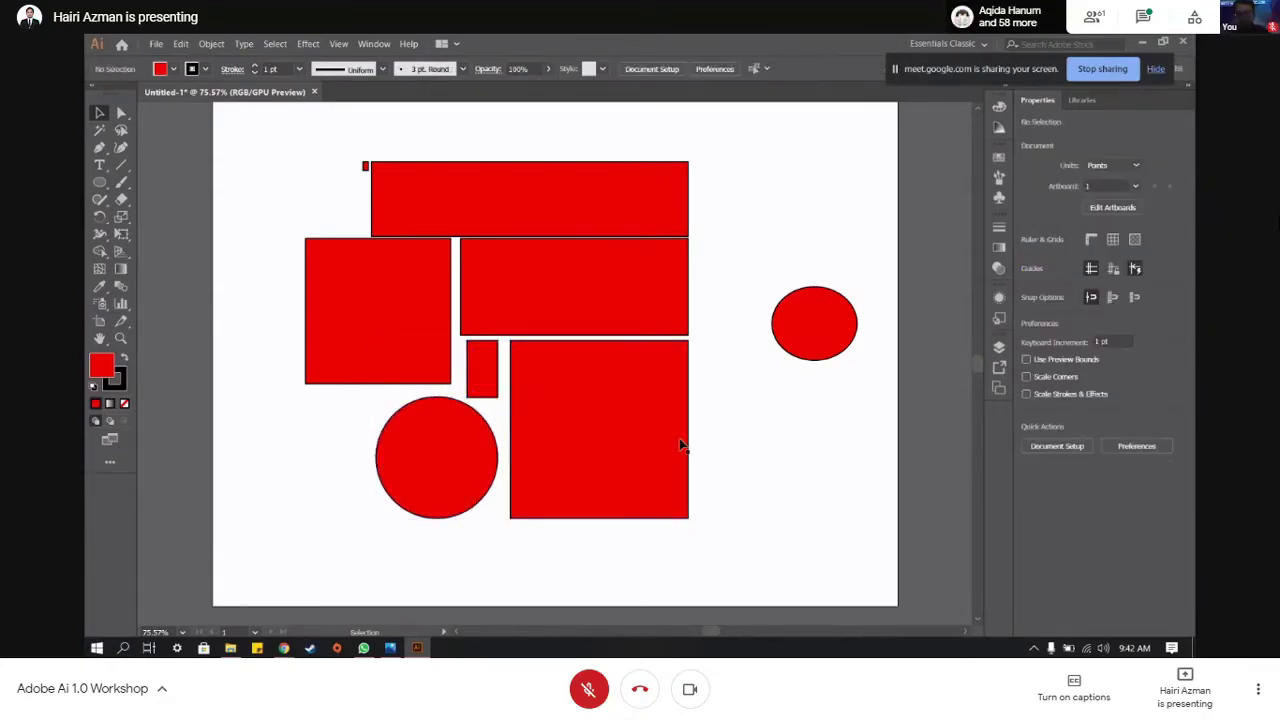
left_click(609, 397)
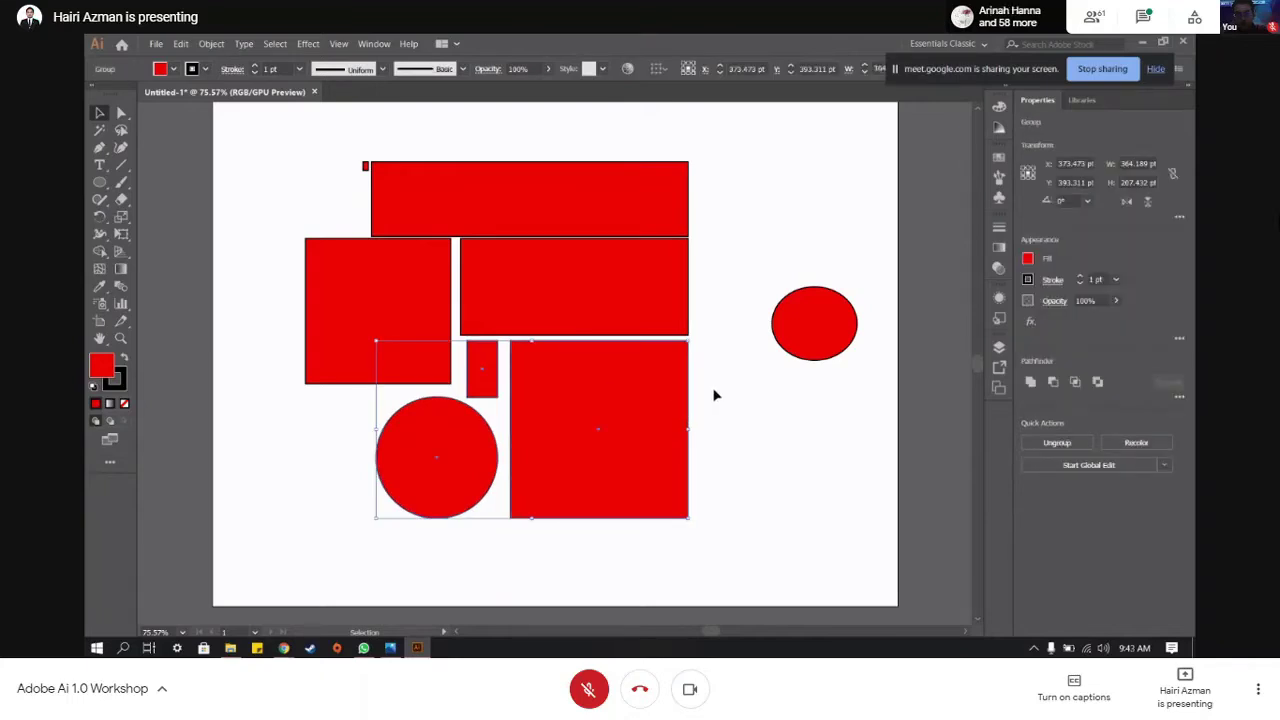
left_click(789, 170)
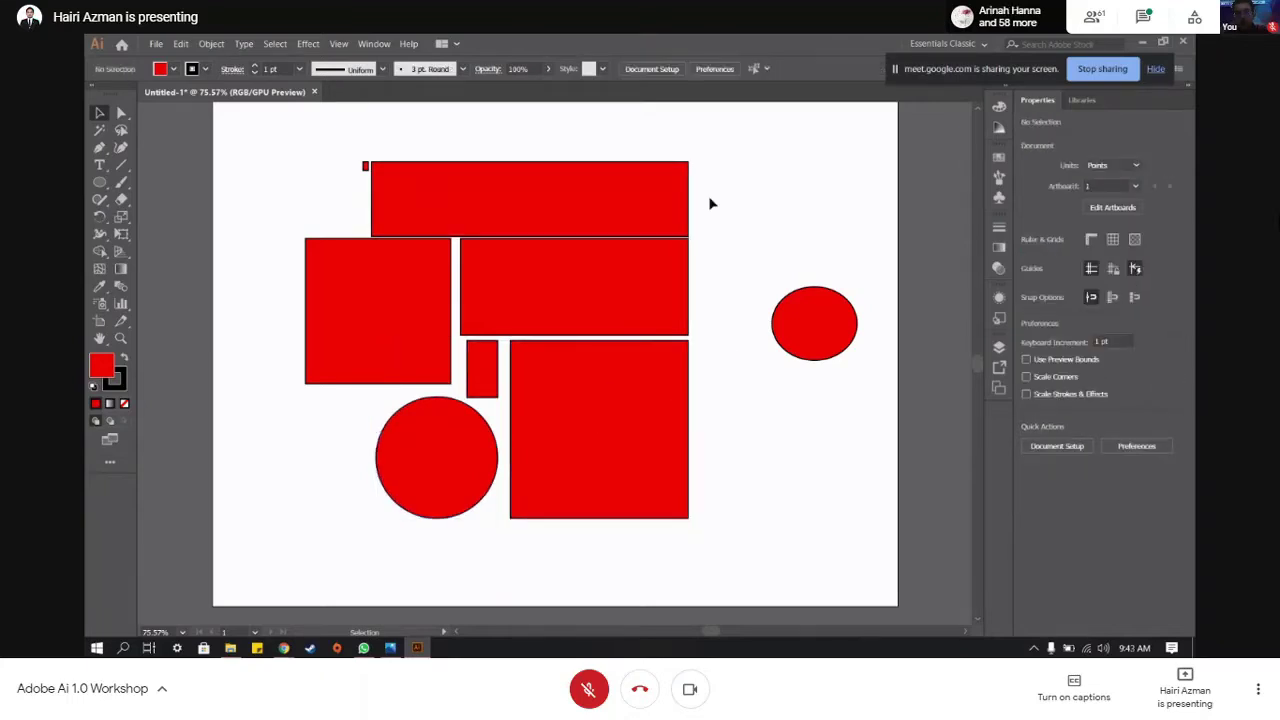
left_click(457, 190)
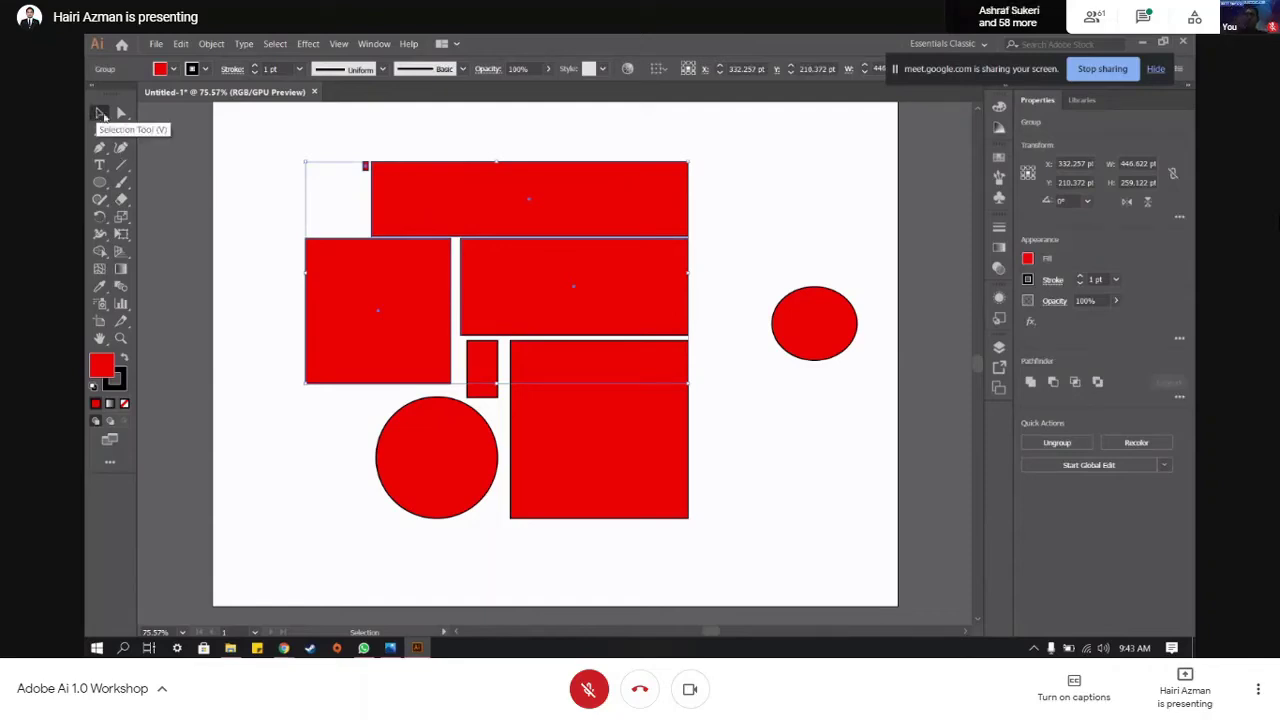
- Move the upper rectangle group up and left to X 281.581 pt, and admit the waiting participant
left_click(259, 153)
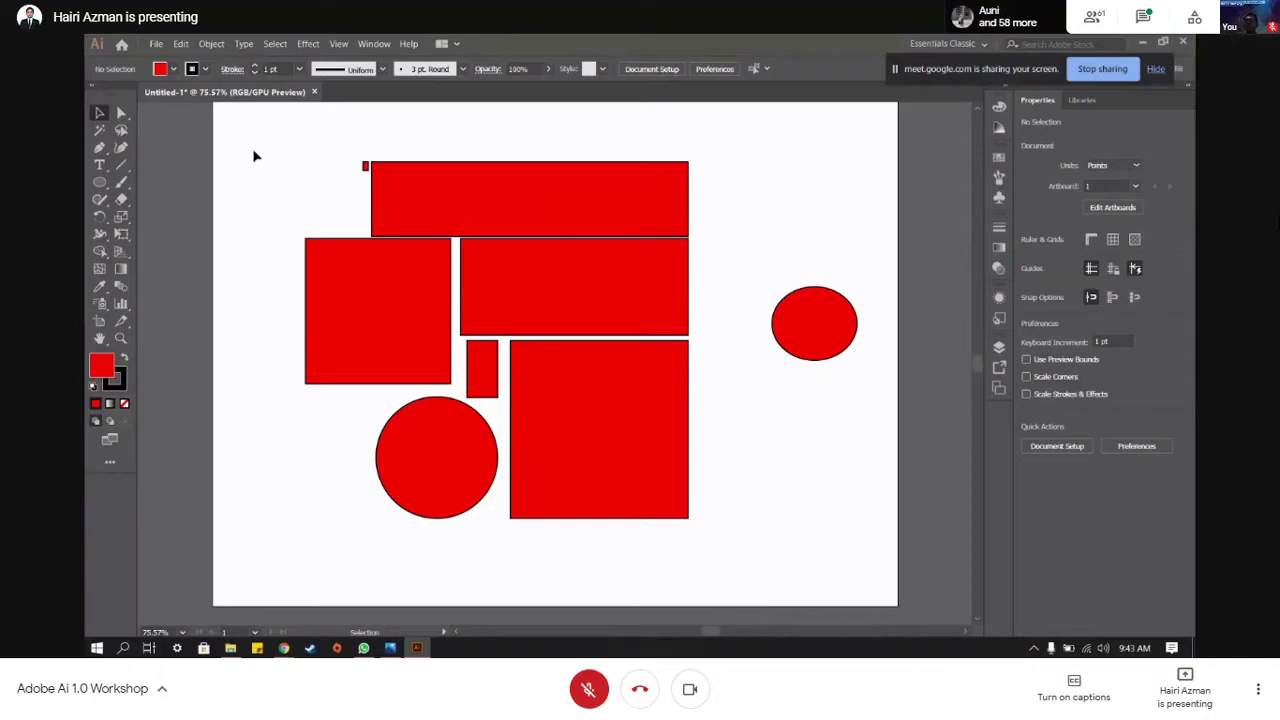
left_click(121, 113)
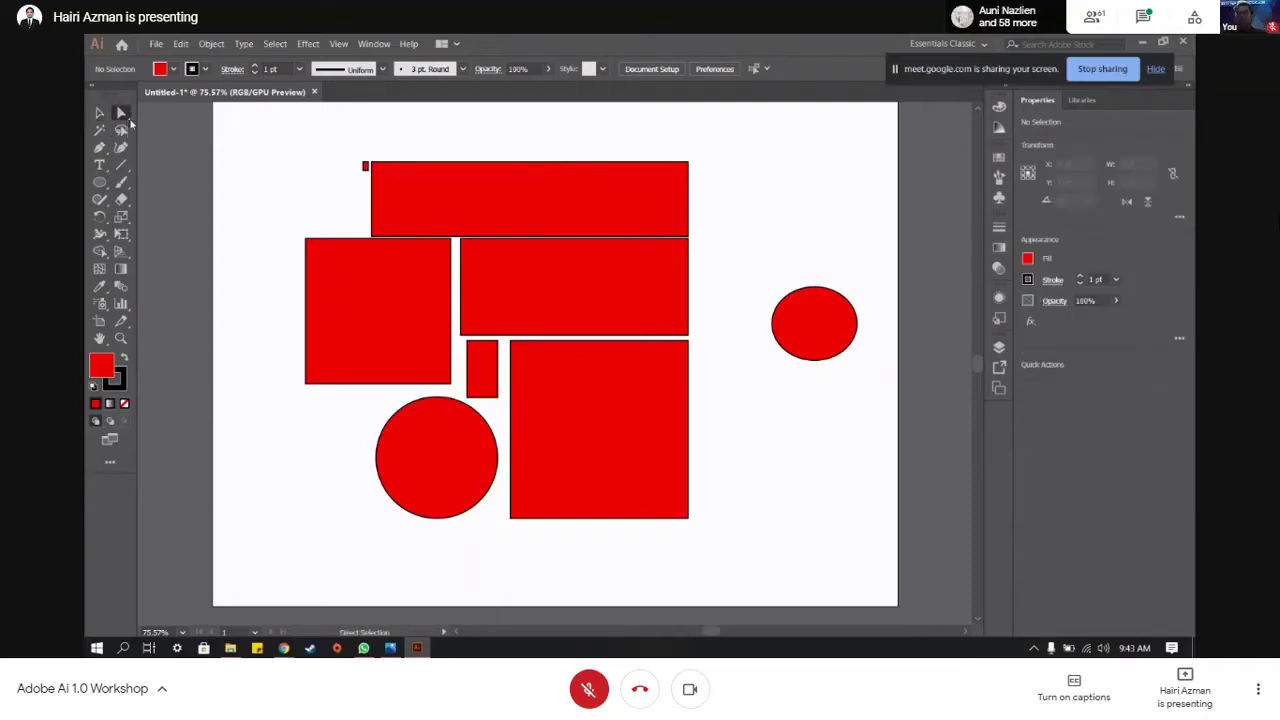
key("v")
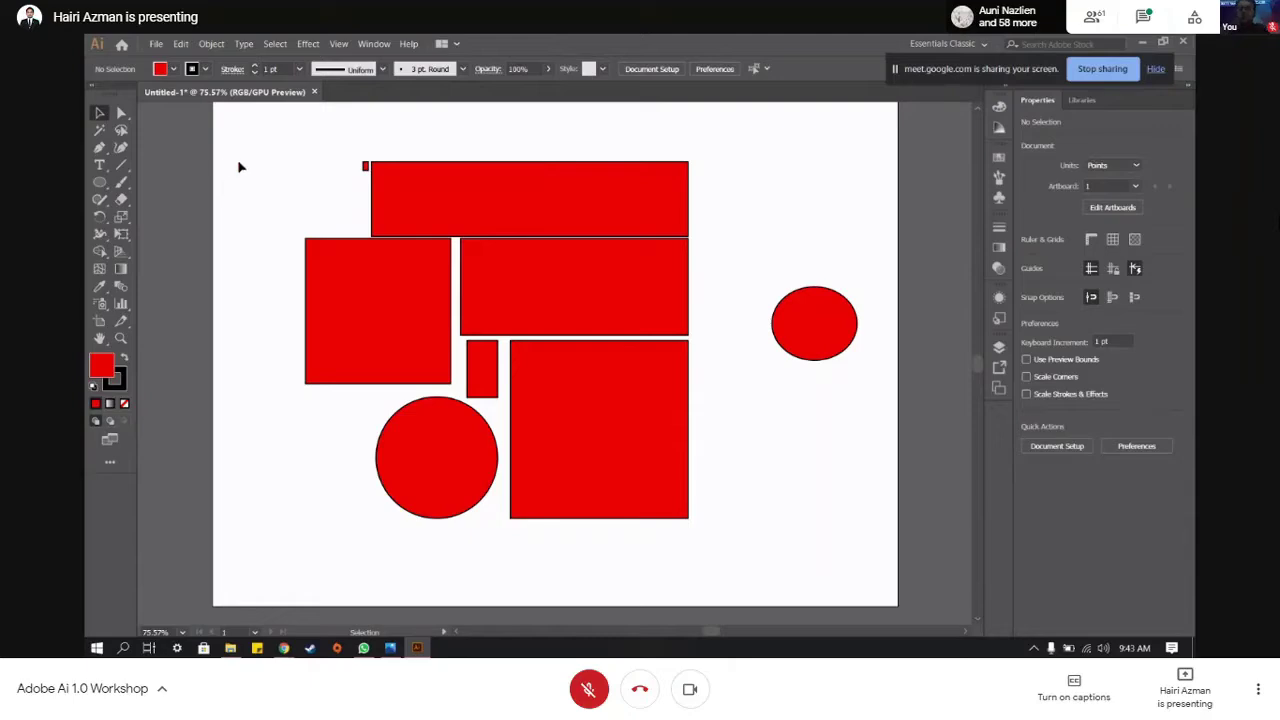
left_click(462, 197)
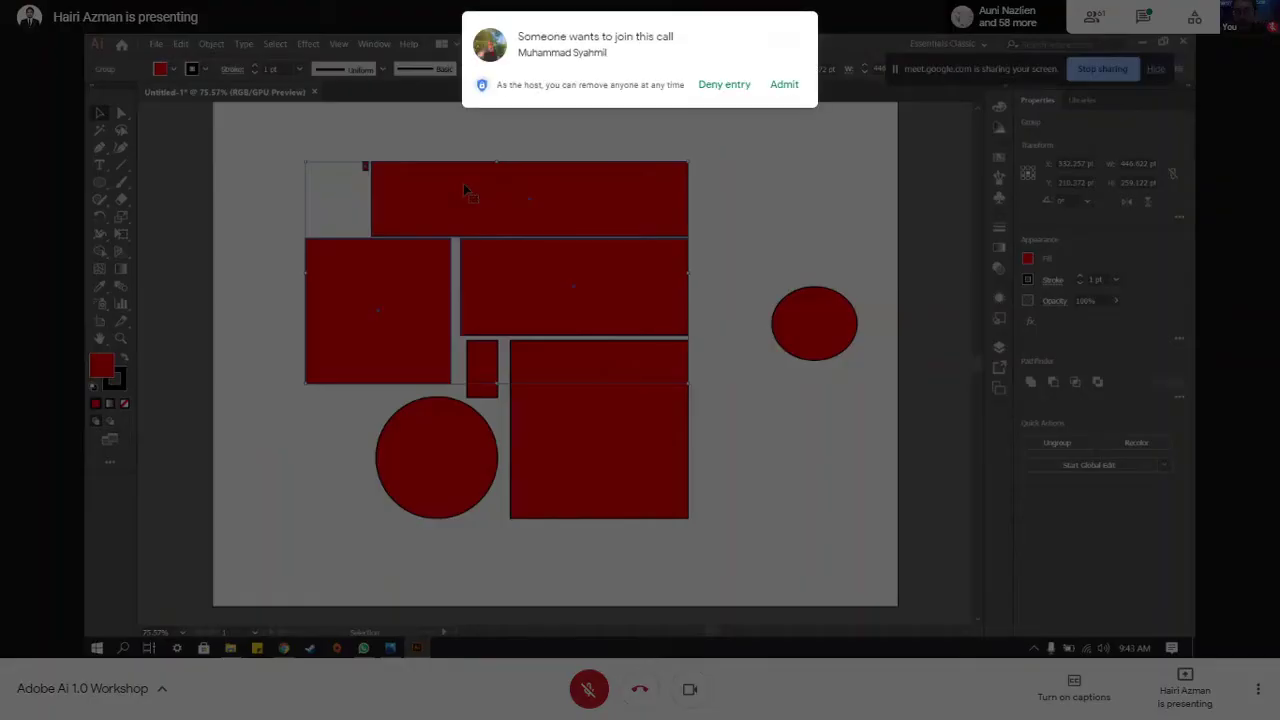
left_click_drag(463, 186, 597, 172)
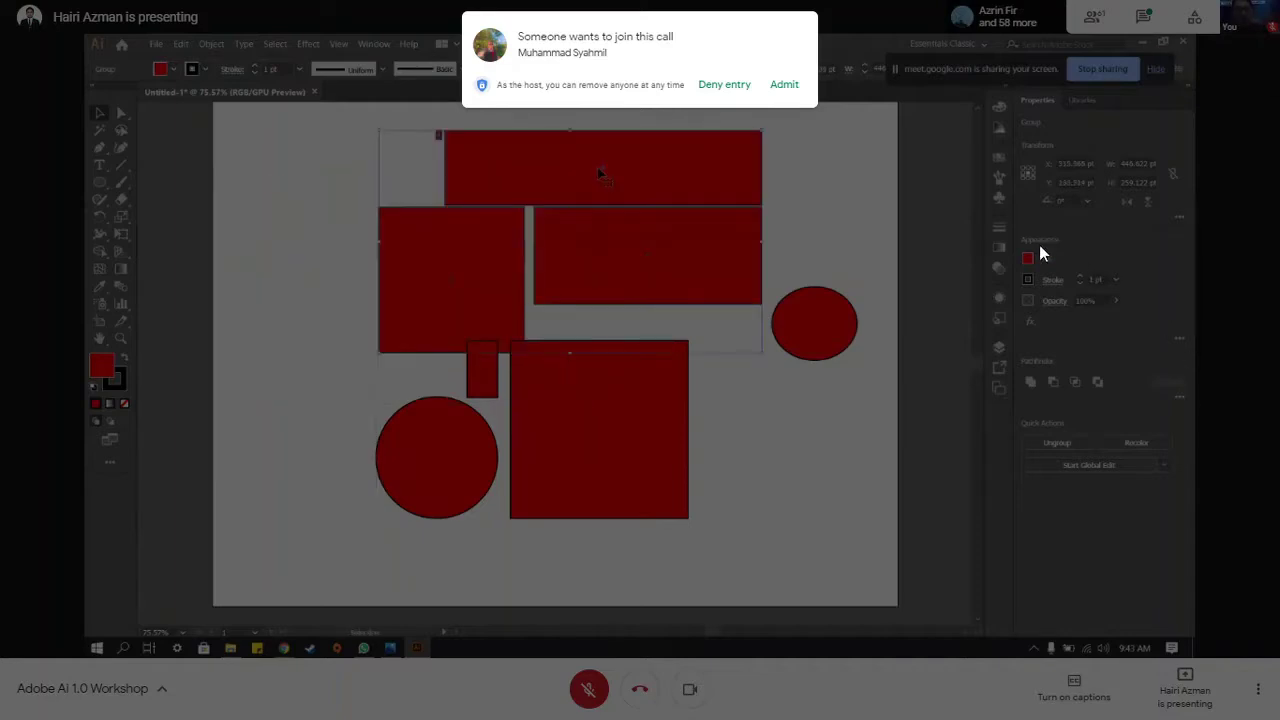
left_click(785, 85)
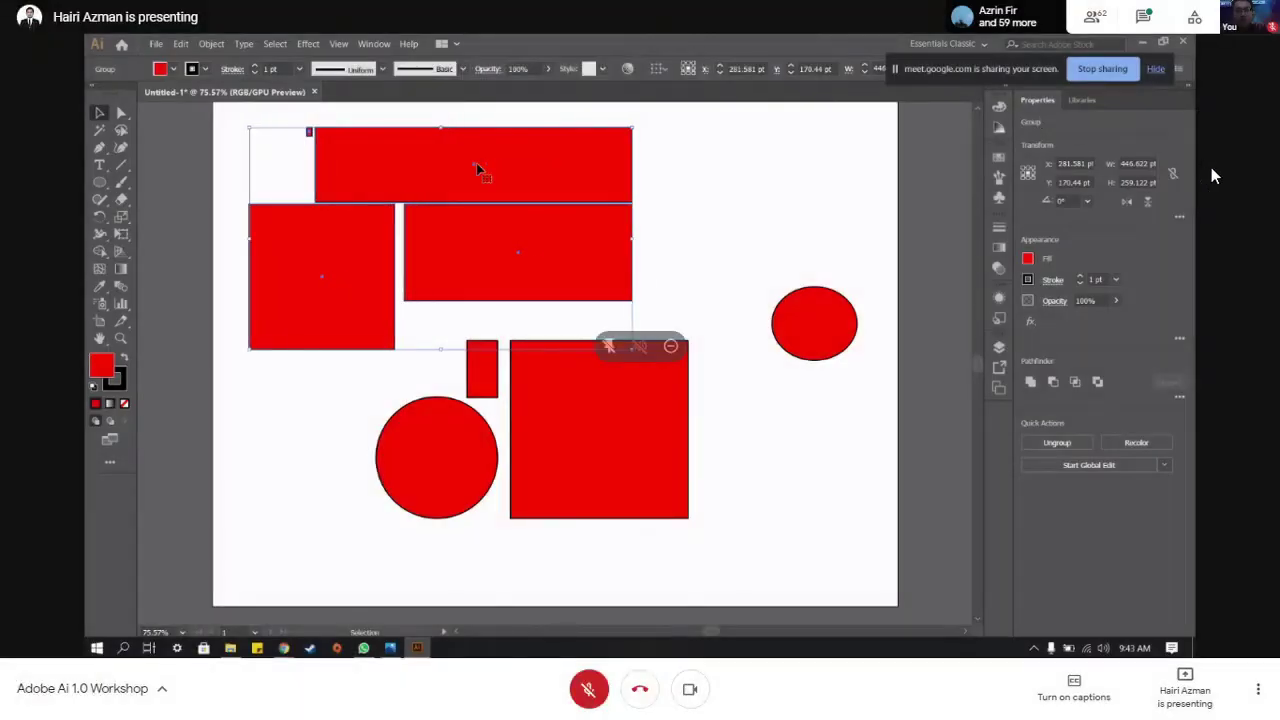
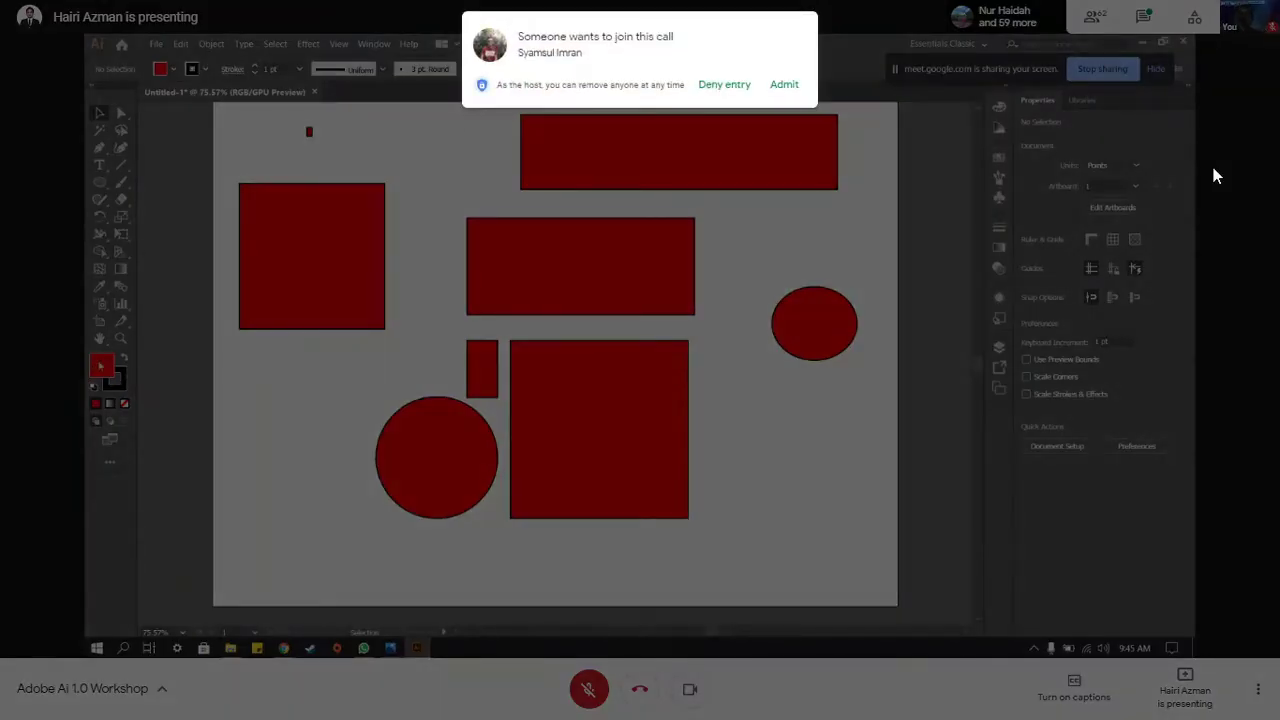
- Admit the waiting participant into the call
left_click(786, 85)
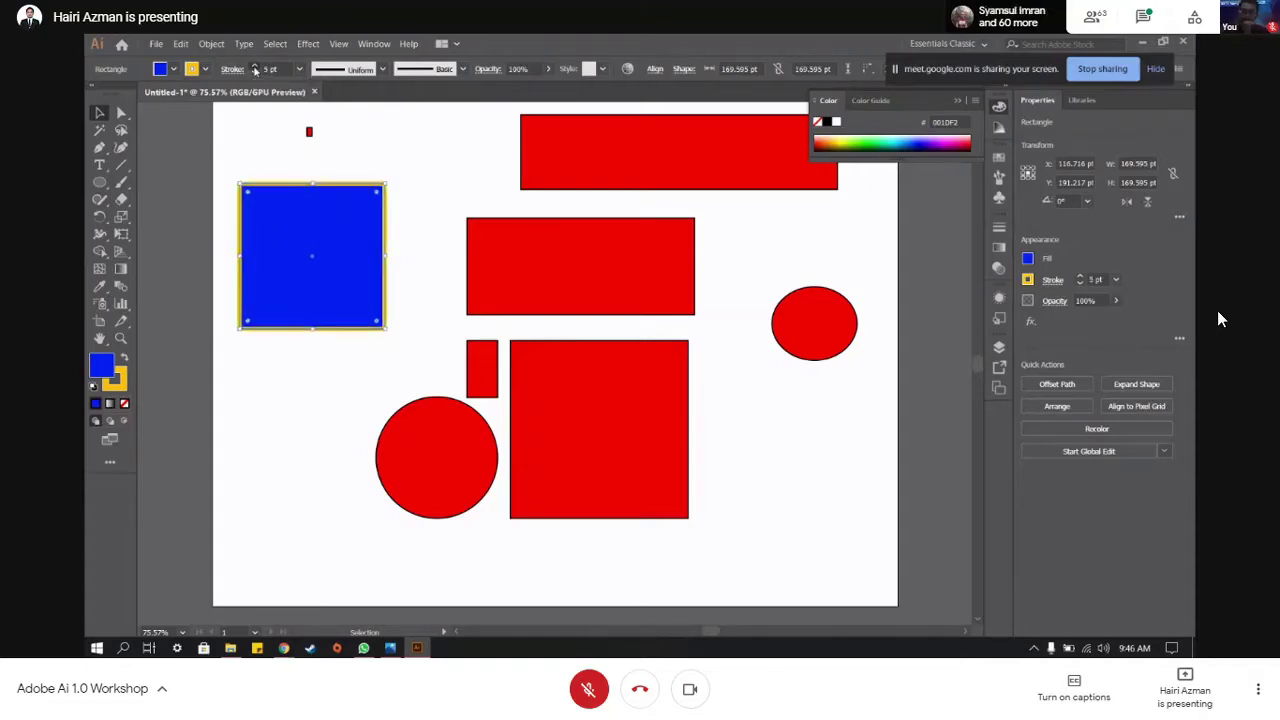
- Swap the square's fill and stroke so it becomes yellow with an 11 pt blue outline
left_click(484, 155)
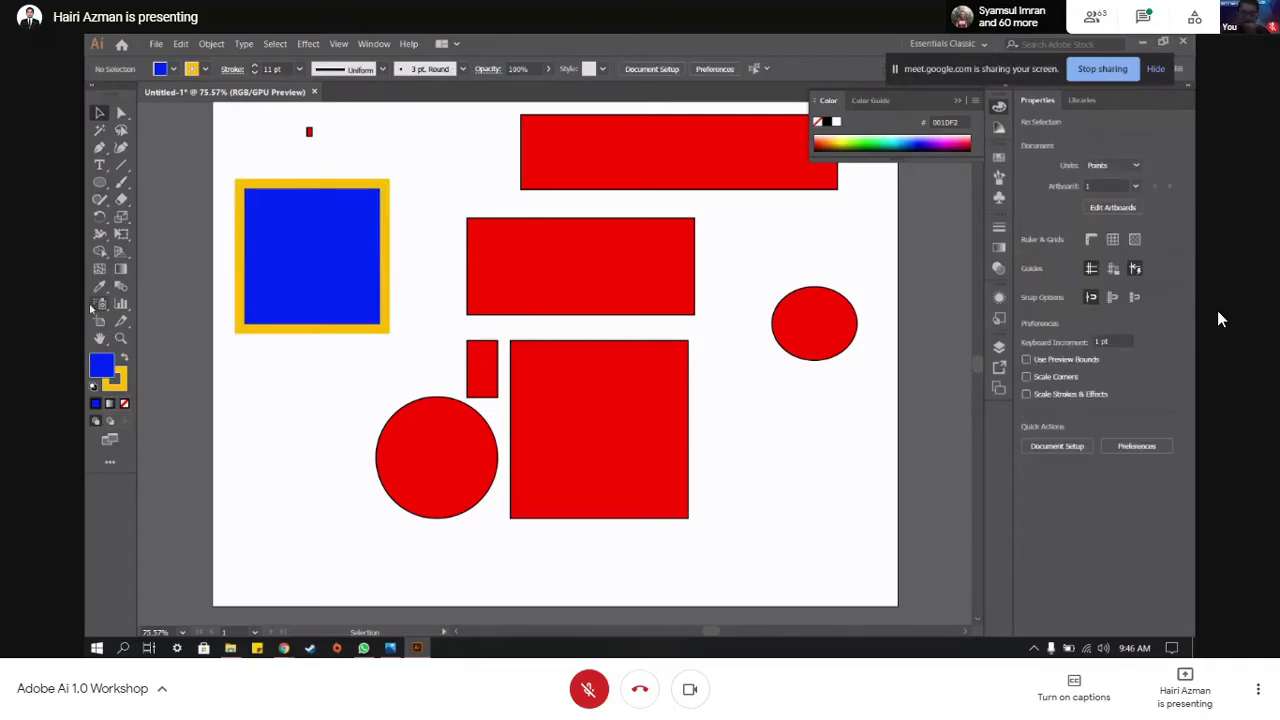
left_click(124, 357)
left_click(124, 357)
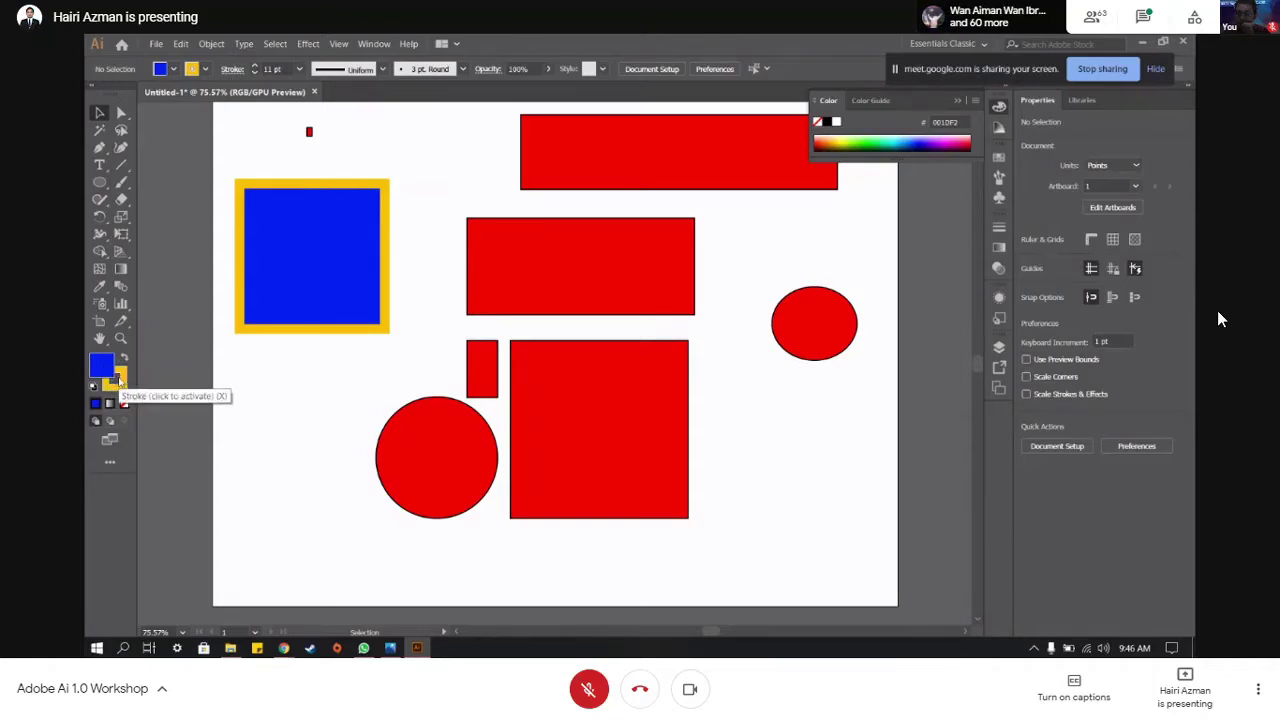
left_click(295, 244)
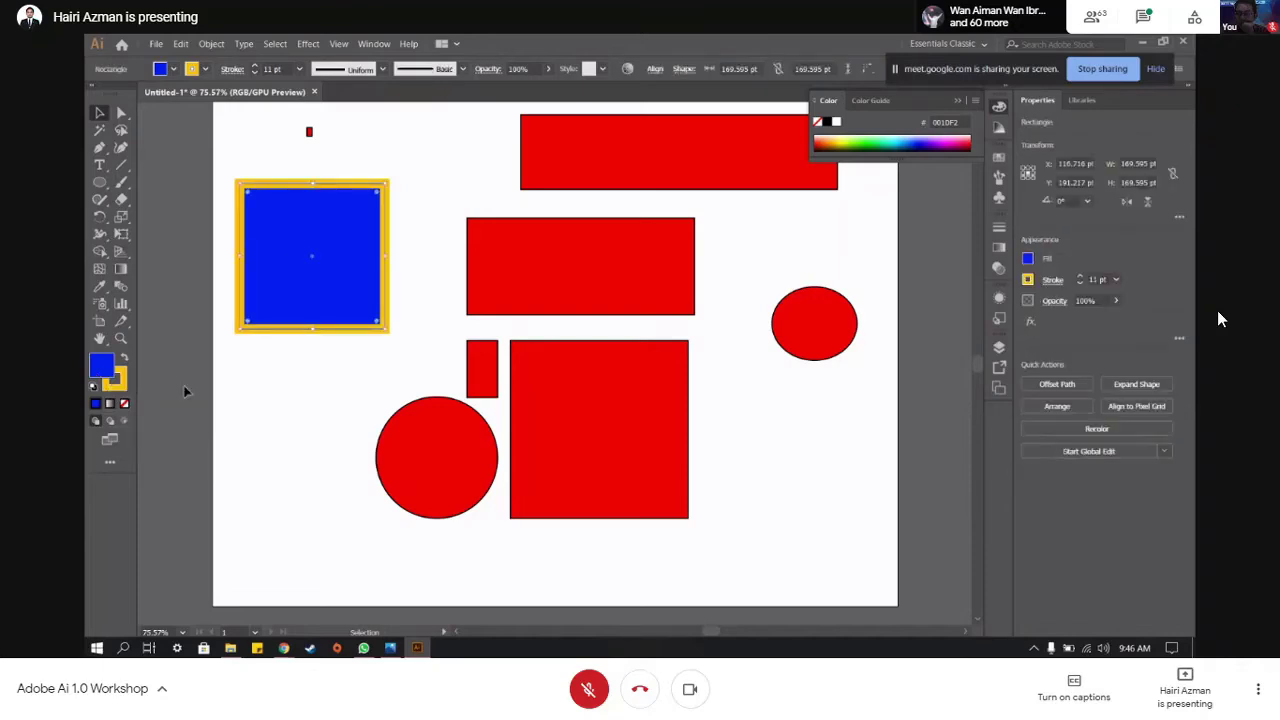
left_click(125, 360)
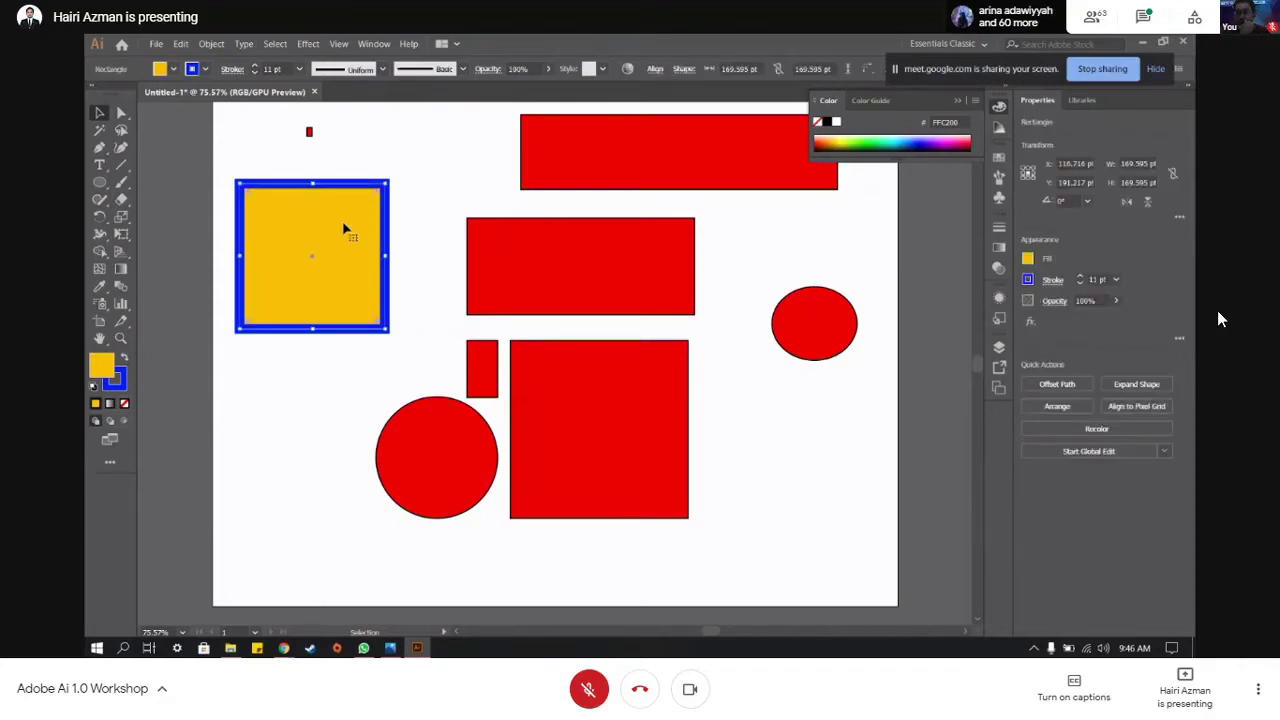
- Try removing the square's fill, undo it with Ctrl+Z, and deselect the square
left_click(124, 405)
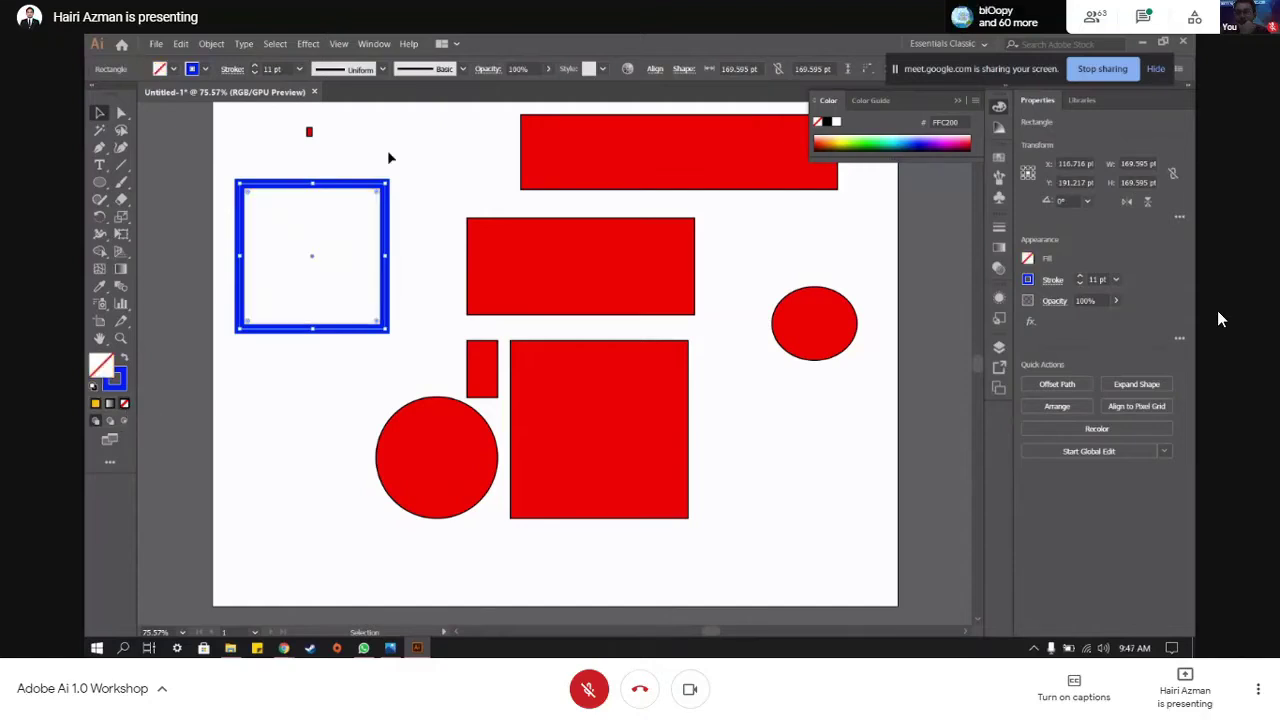
left_click(476, 157)
key("ctrl+z")
key("ctrl+z")
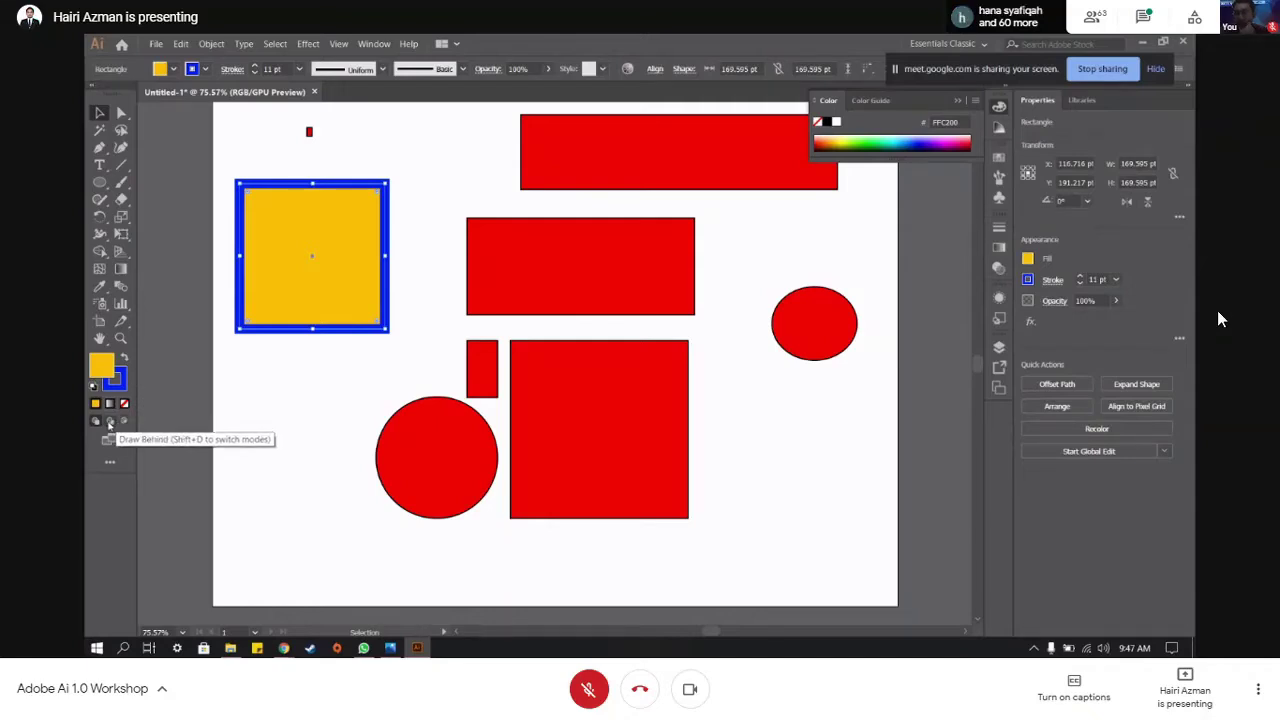
left_click(178, 261)
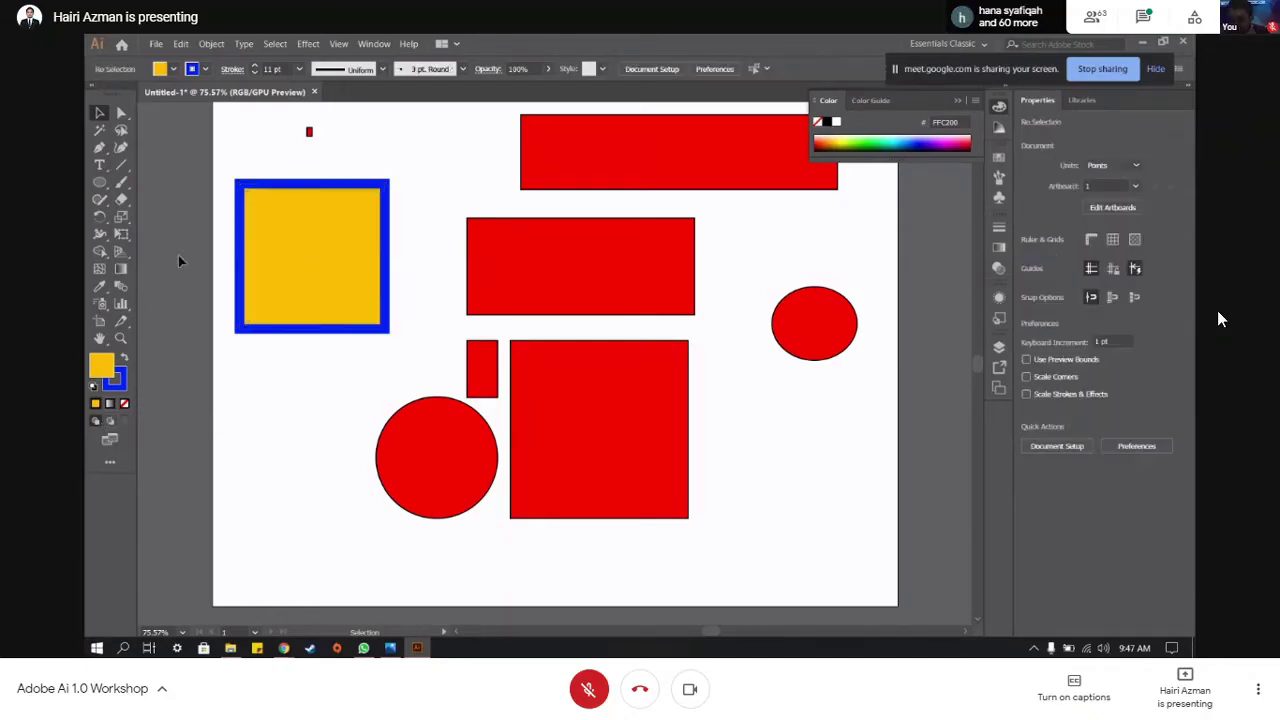
left_click(99, 147)
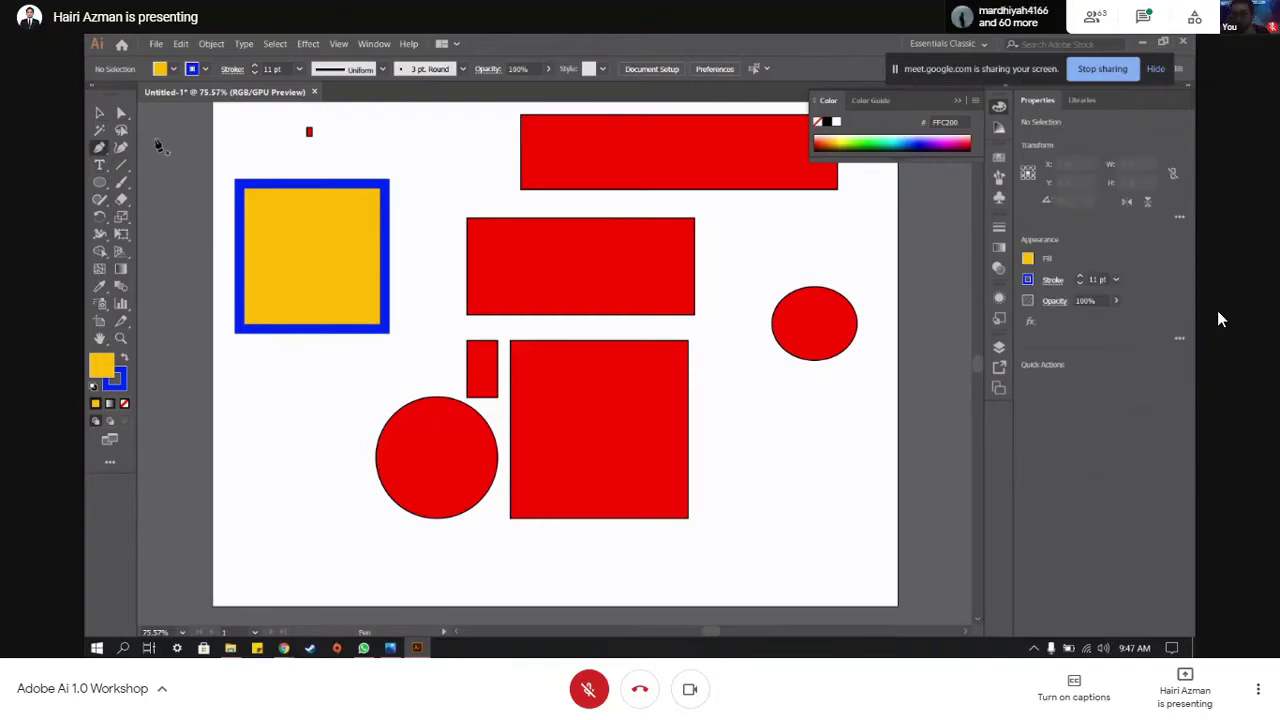
left_click(99, 114)
- Select and delete all the existing shapes on the artboard
left_click_drag(242, 118, 866, 546)
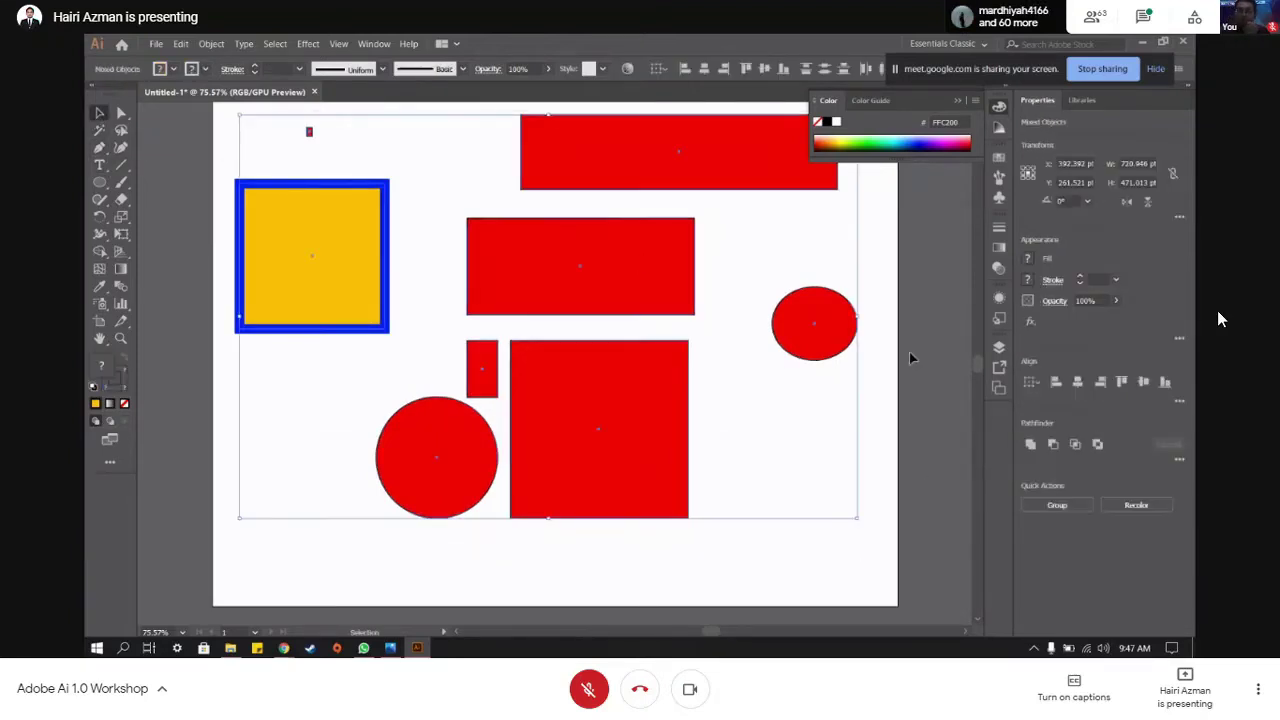
key("Delete")
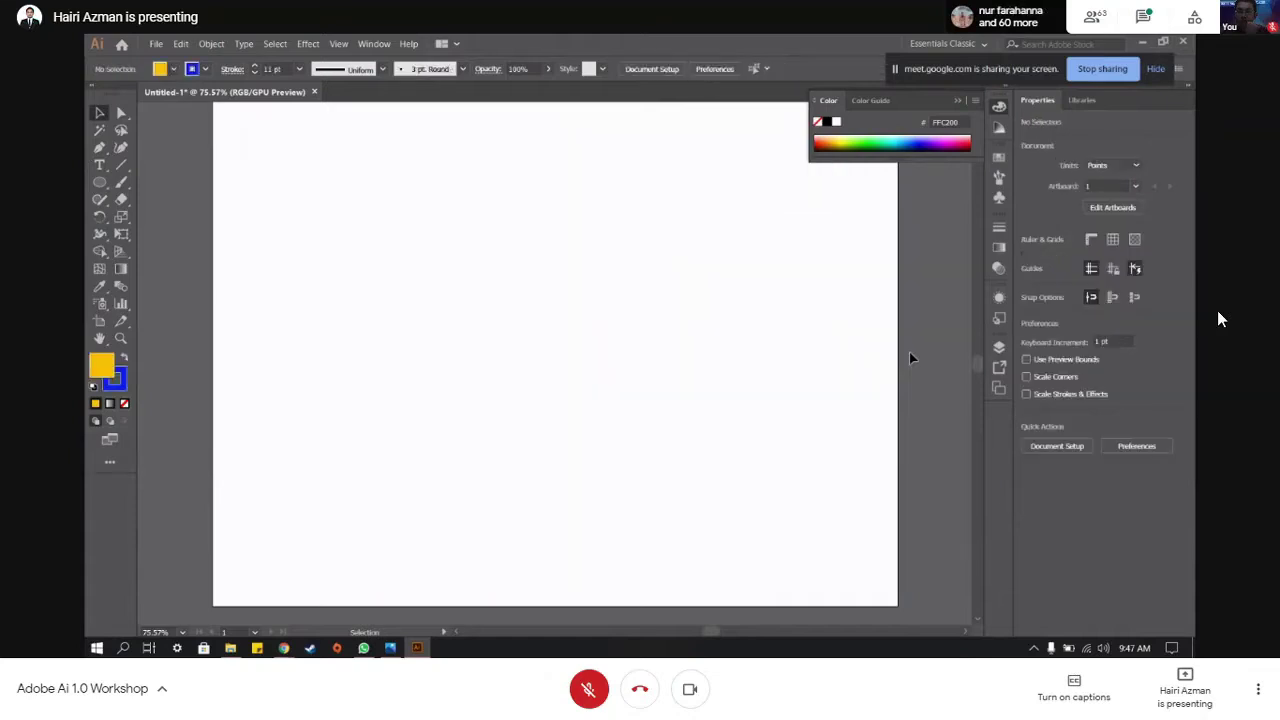
left_click(99, 147)
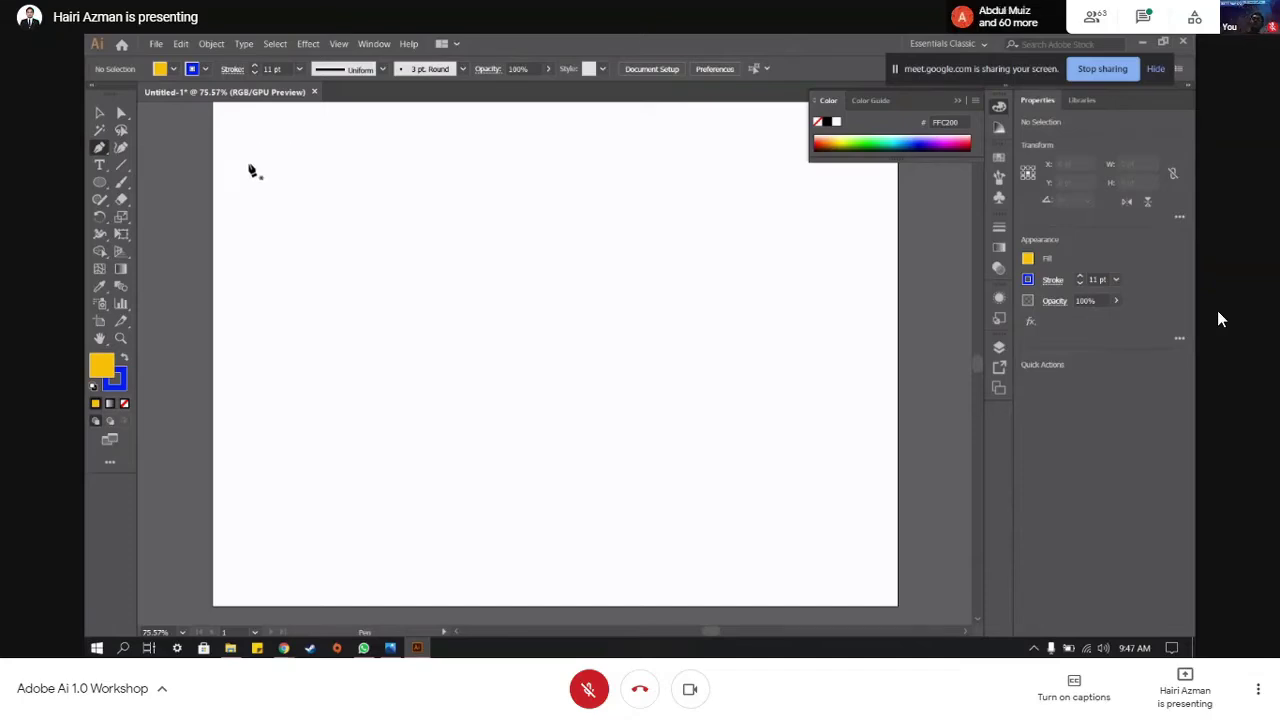
- Draw a closed ten-cornered polygon with the Pen tool, yellow-filled with a blue outline
left_click(278, 260)
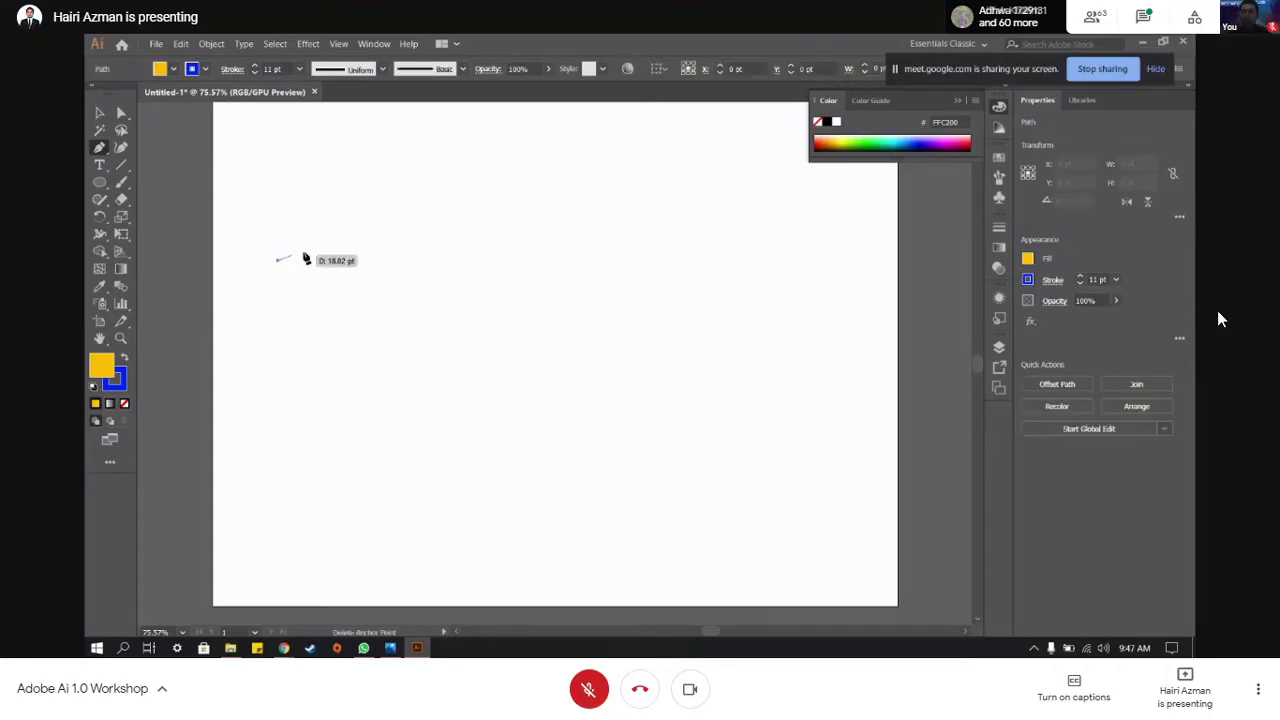
left_click(390, 217)
left_click(481, 217)
left_click(675, 253)
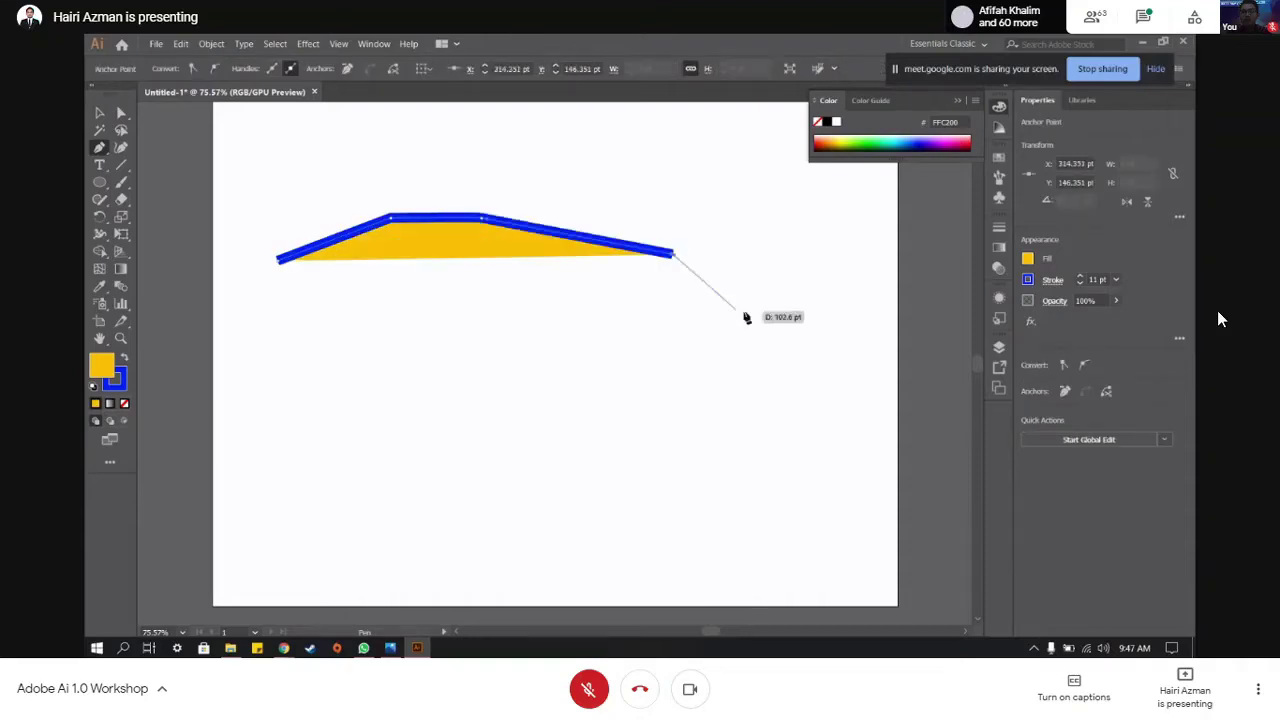
left_click(763, 319)
left_click(790, 475)
left_click(700, 519)
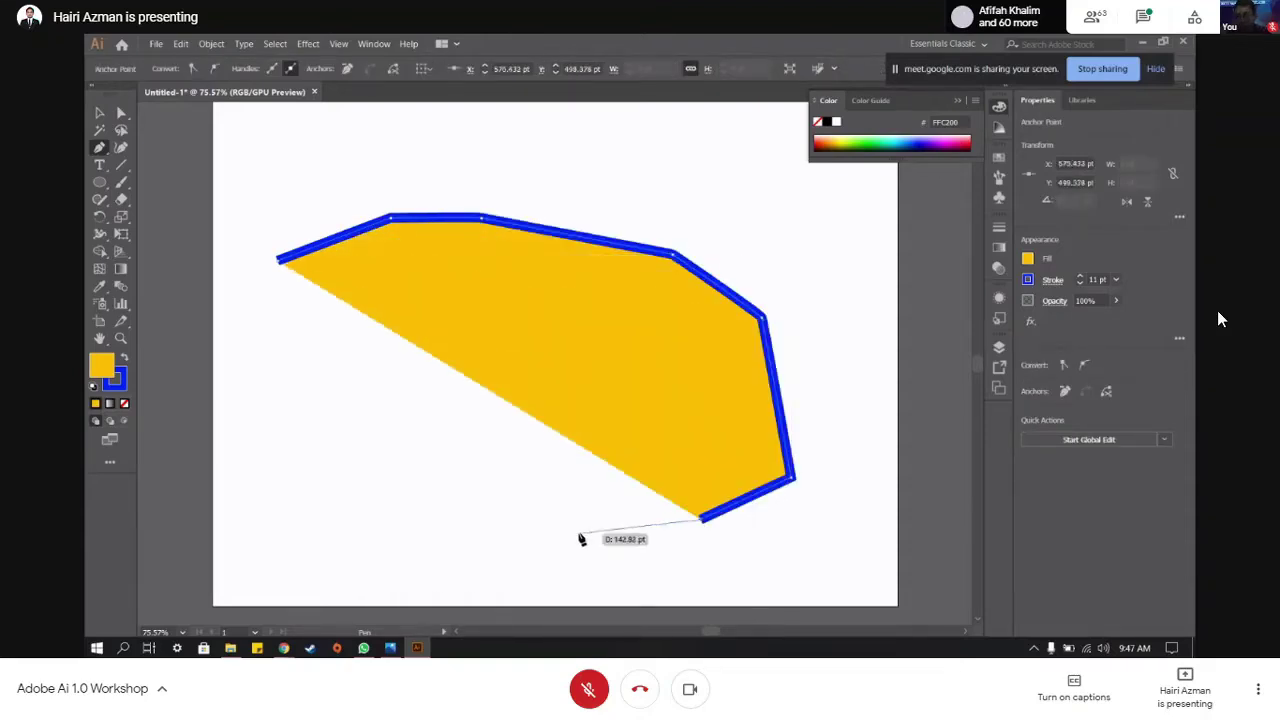
left_click(576, 533)
left_click(440, 518)
left_click(313, 409)
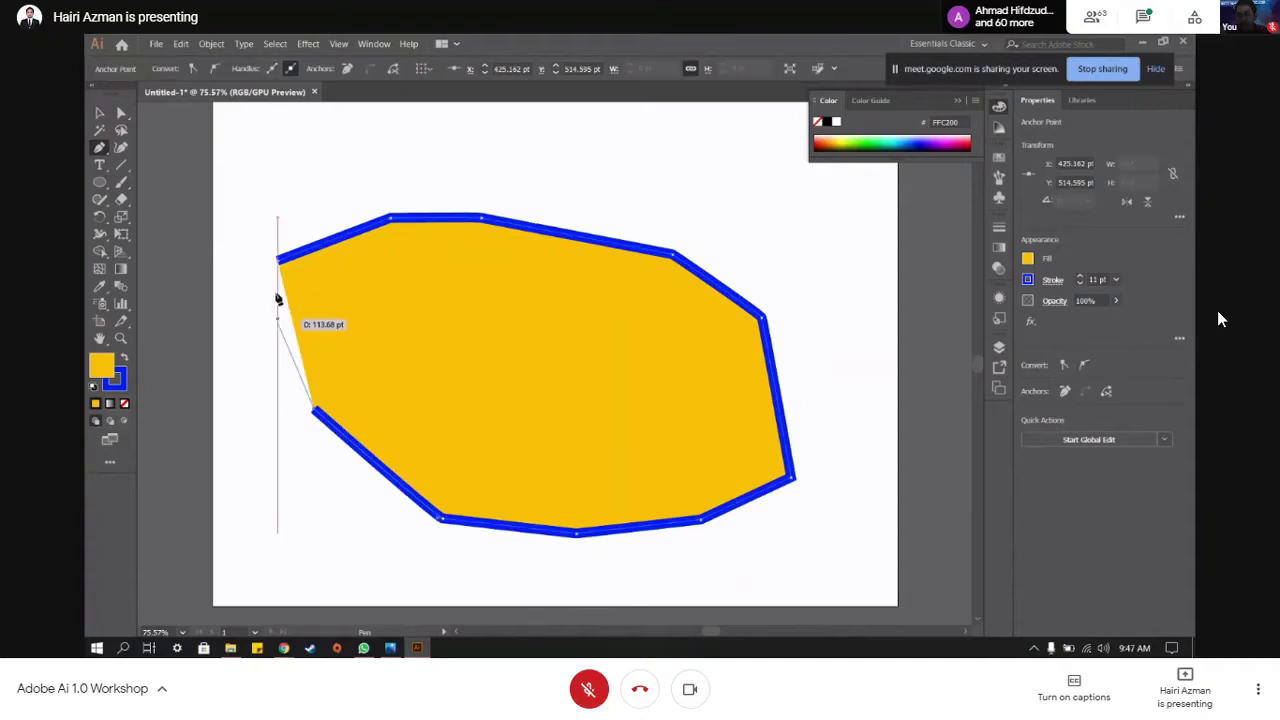
left_click(277, 262)
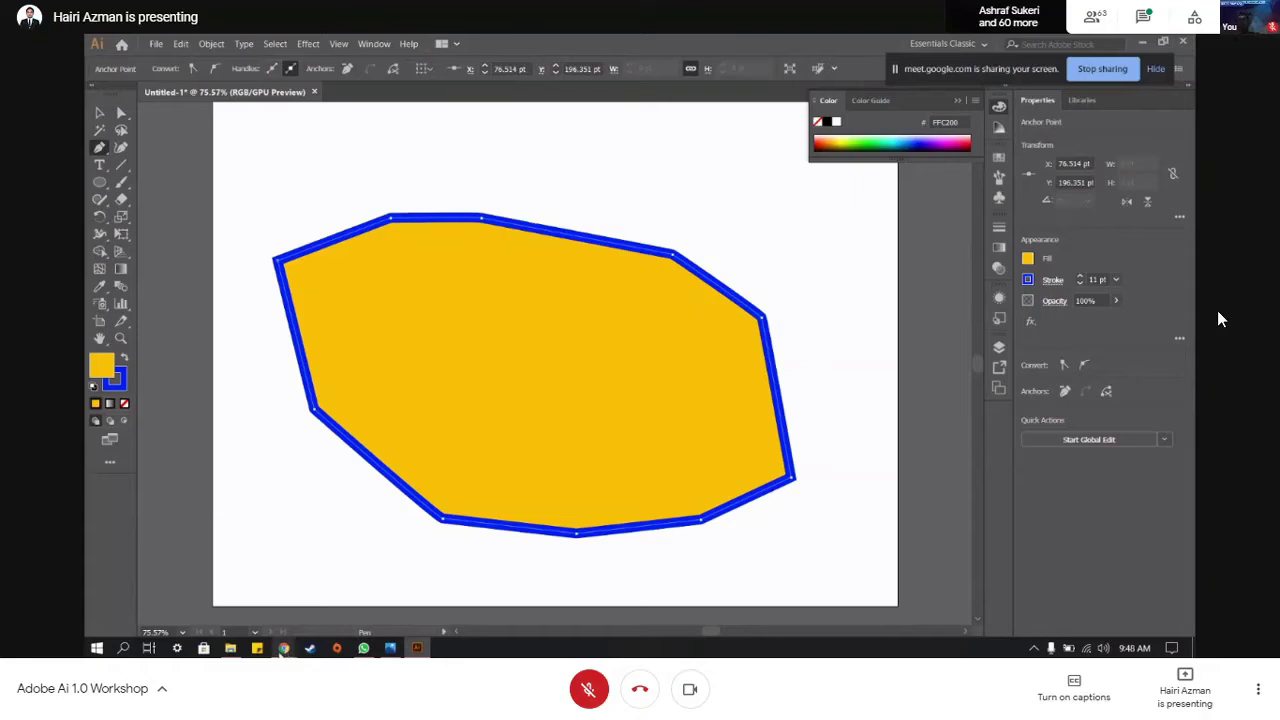
- Search Google for 'iium logo' in a new Chrome tab
mouse_move(284, 648)
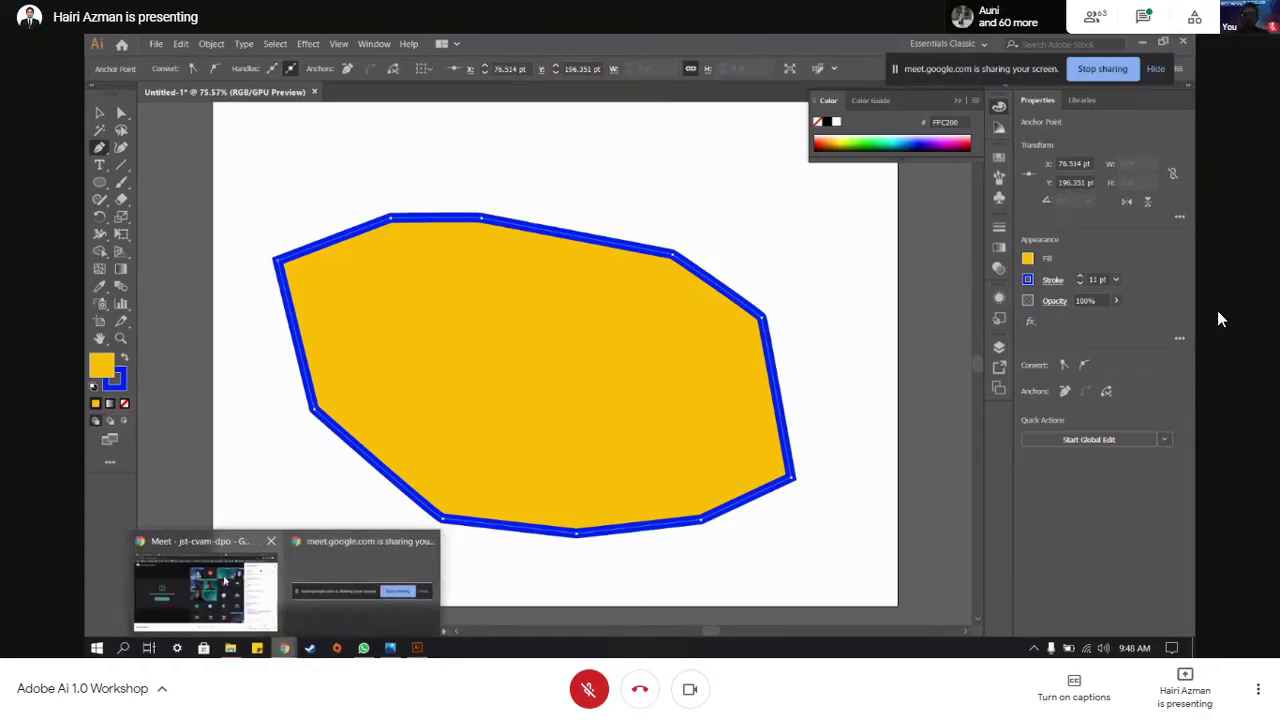
left_click(270, 560)
key("ctrl+Tab")
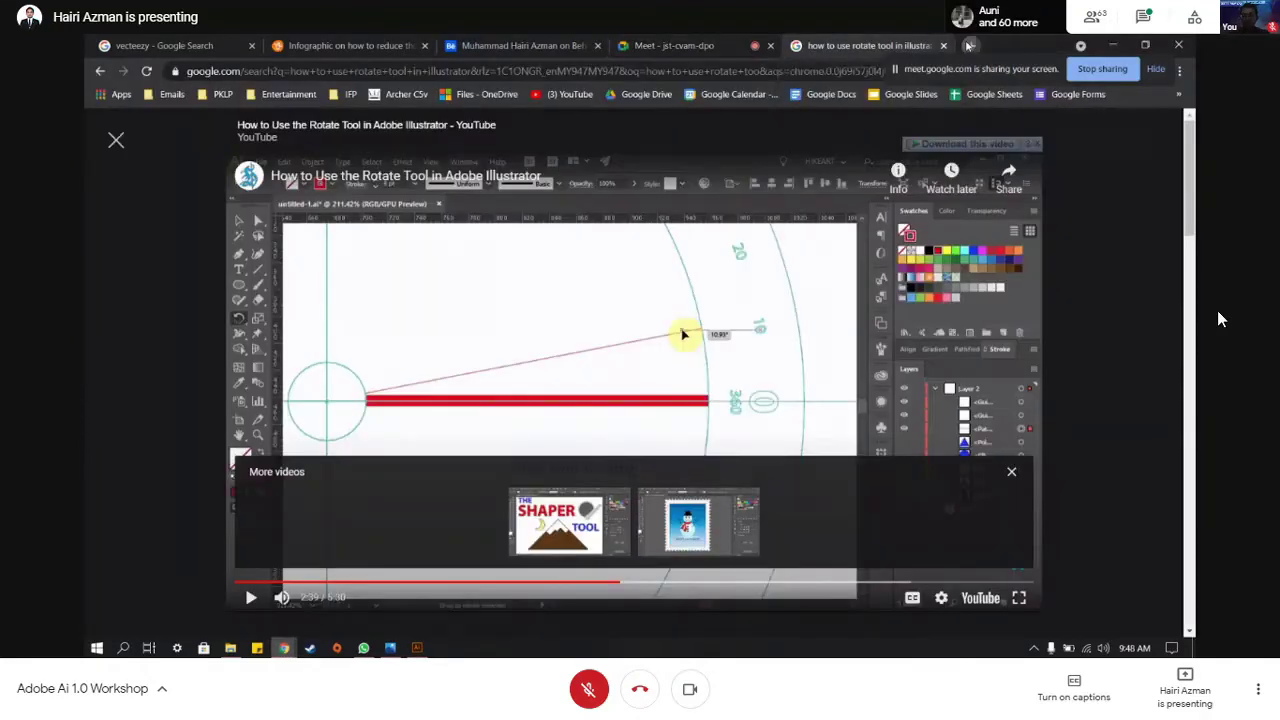
left_click(968, 45)
left_click(839, 66)
type("ii")
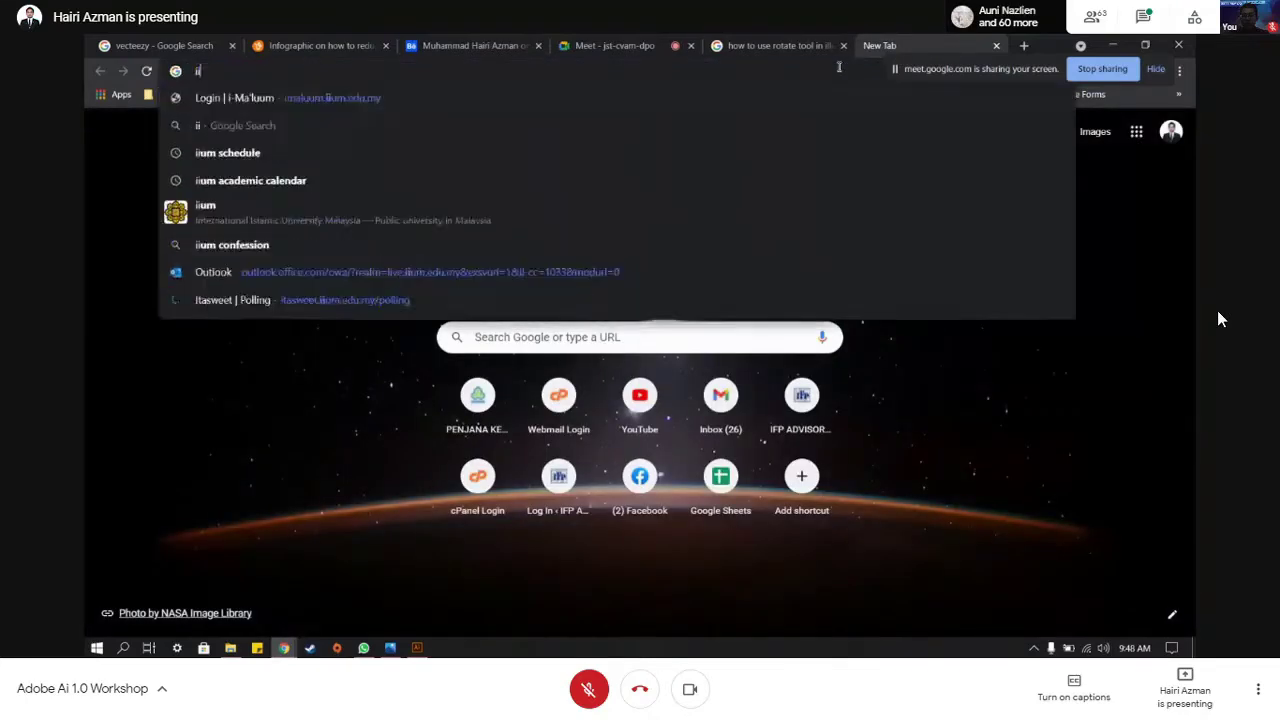
type("um logo")
key("Return")
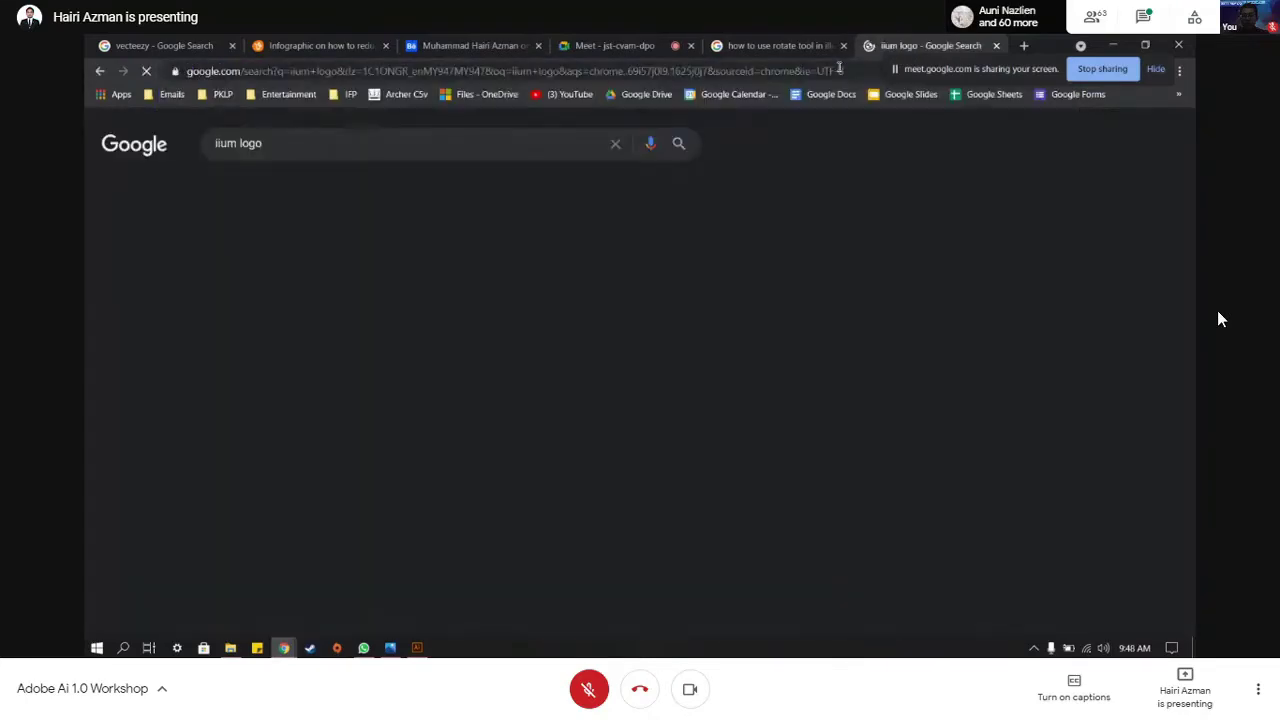
- Show image results and open the Wikipedia IIUM logo preview
left_click(315, 330)
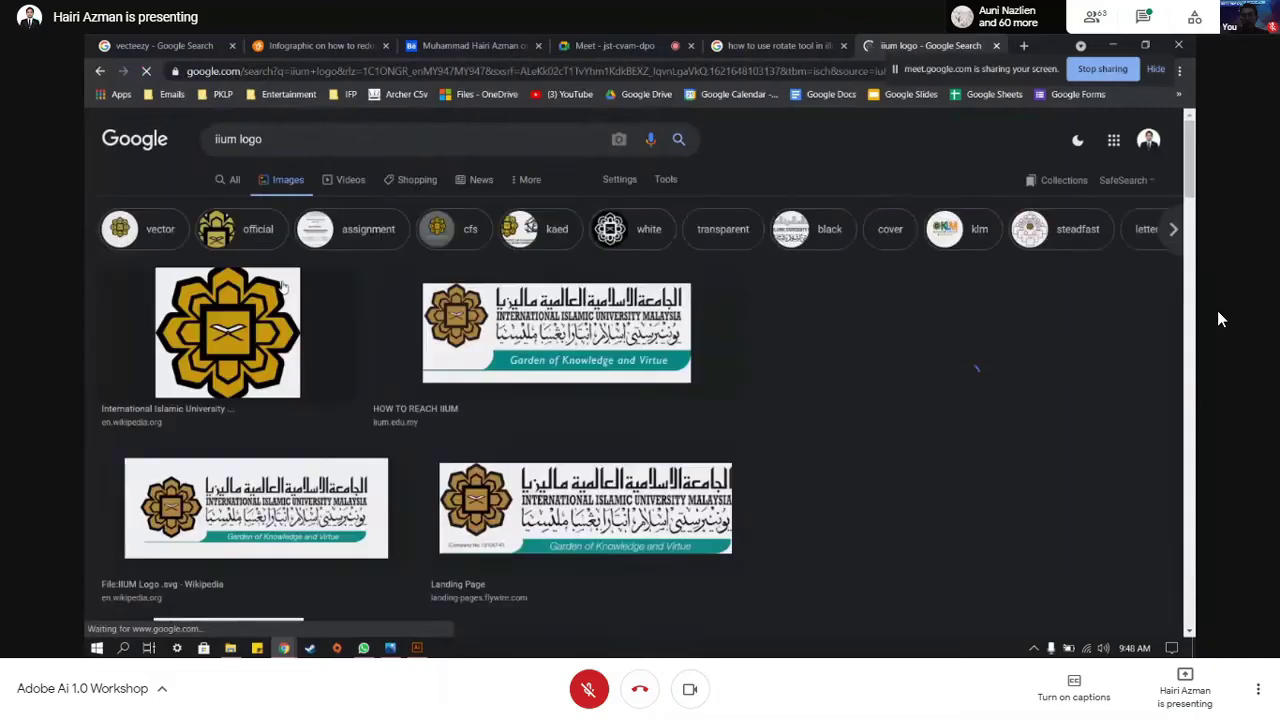
scroll(245, 400, "down", 1)
left_click(245, 396)
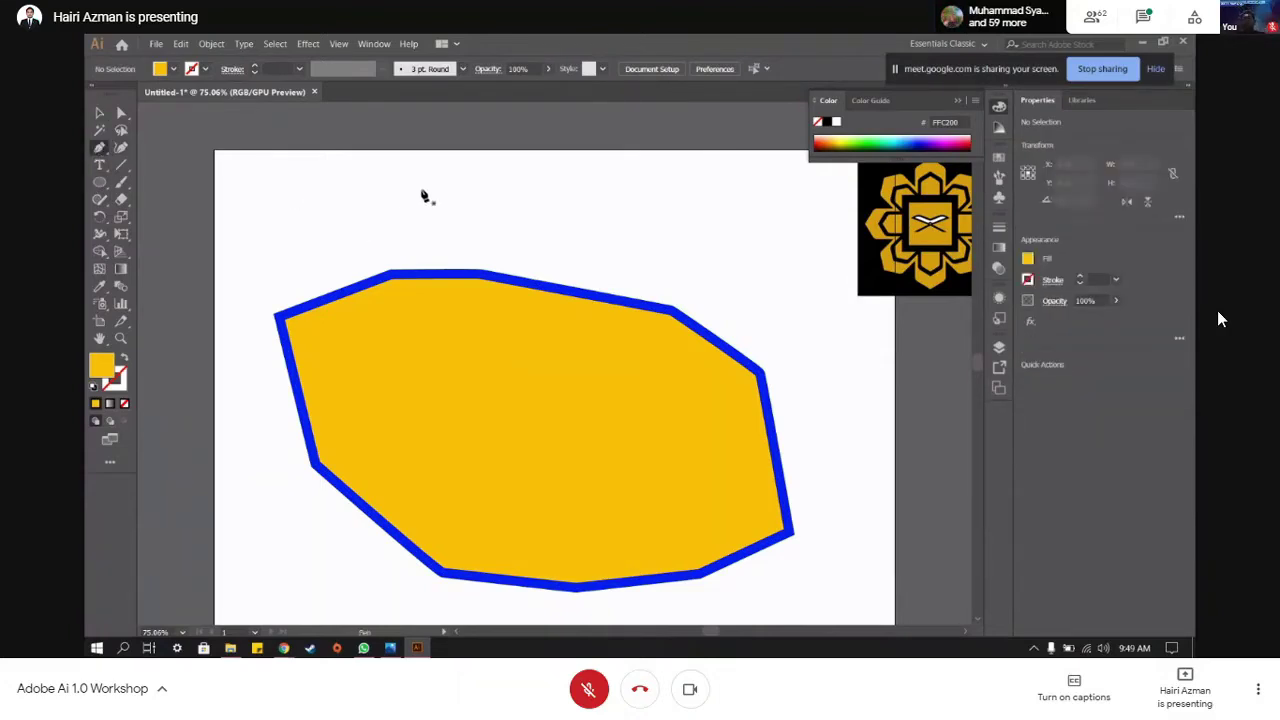
- Draw a closed four-cornered yellow shape above the artboard with the Pen tool
left_click(797, 193)
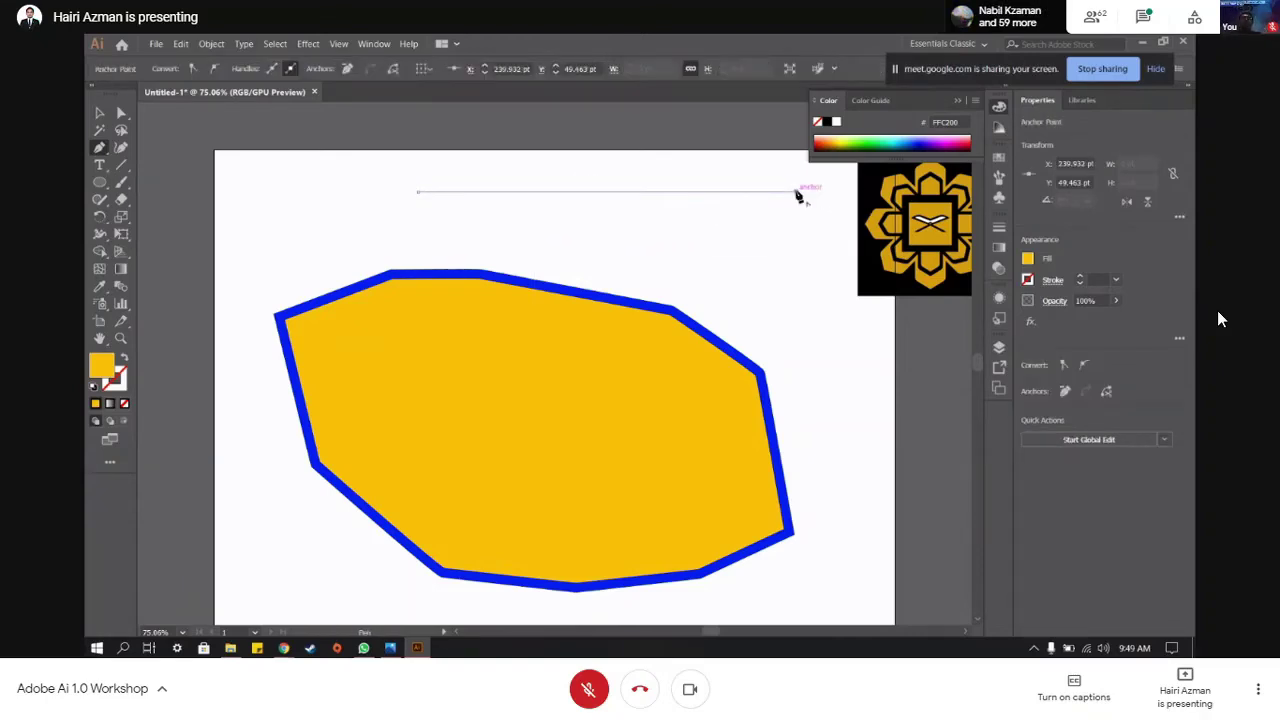
scroll(798, 195, "up", 3)
scroll(800, 192, "up", 1)
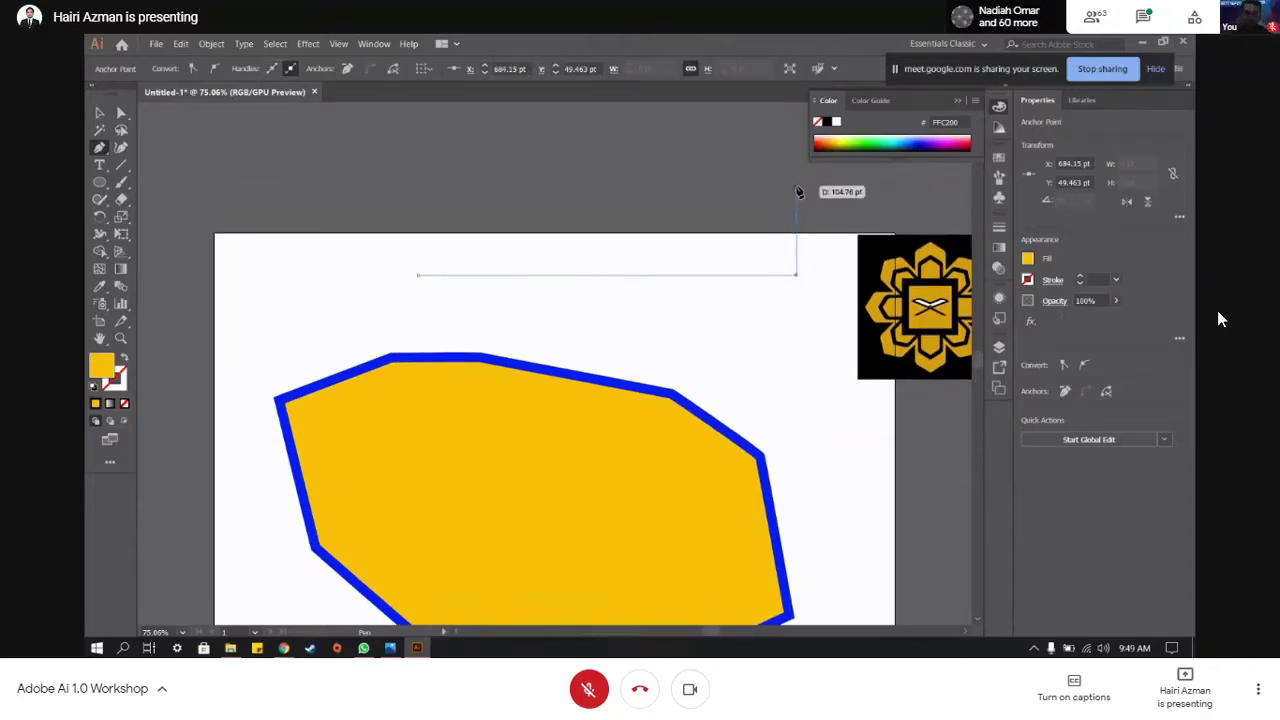
left_click(797, 189)
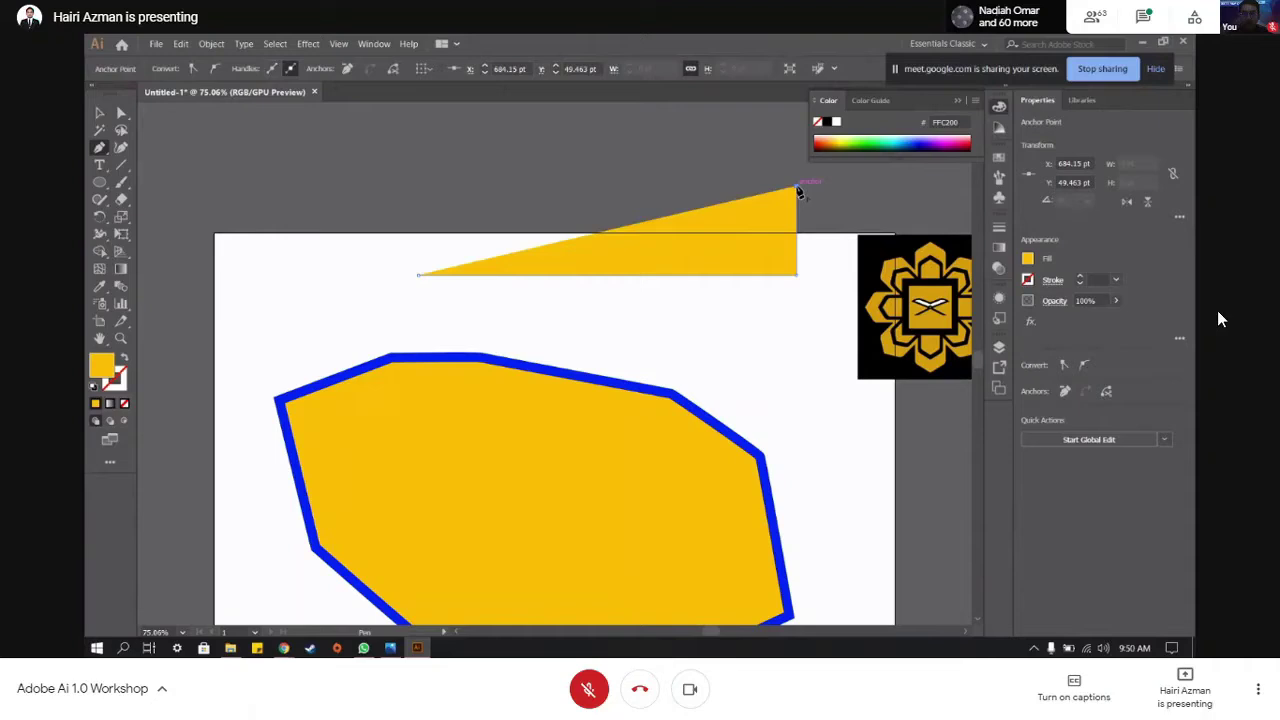
left_click(417, 153)
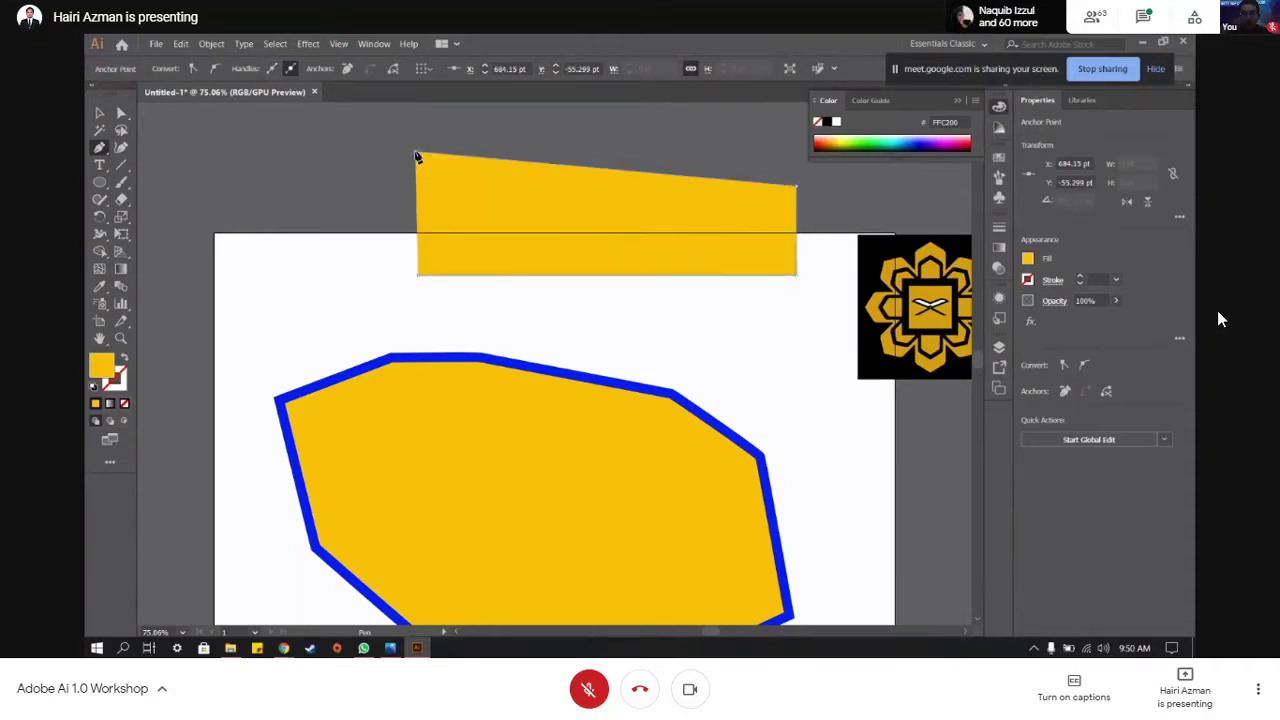
left_click(420, 277)
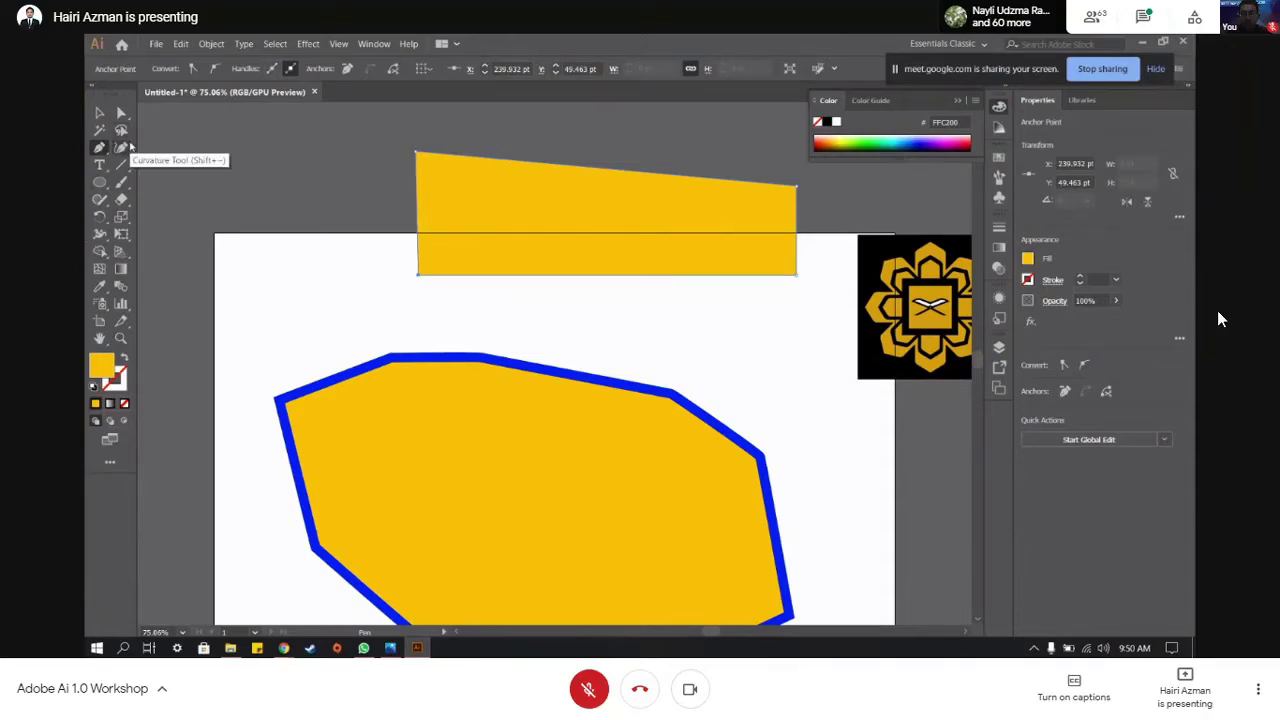
- Bend the yellow shape's top edge into a wave and drag its bottom corners to slant it
left_click(126, 147)
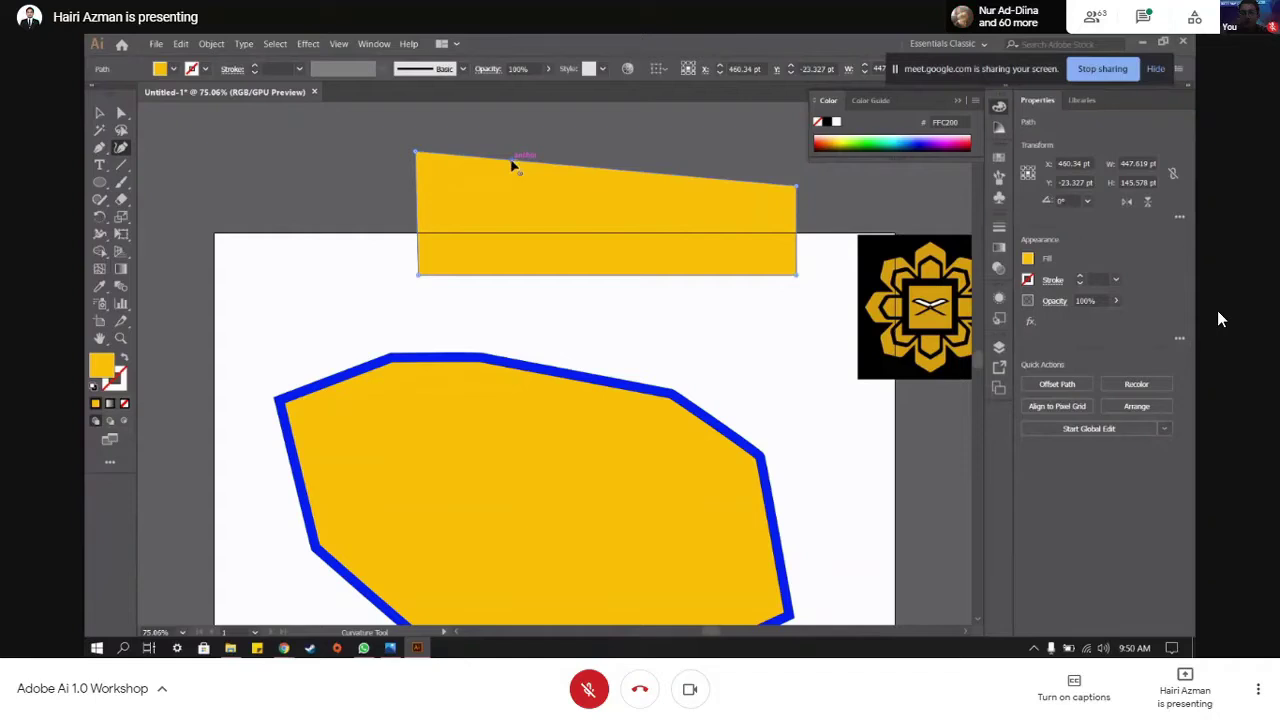
left_click_drag(510, 160, 506, 192)
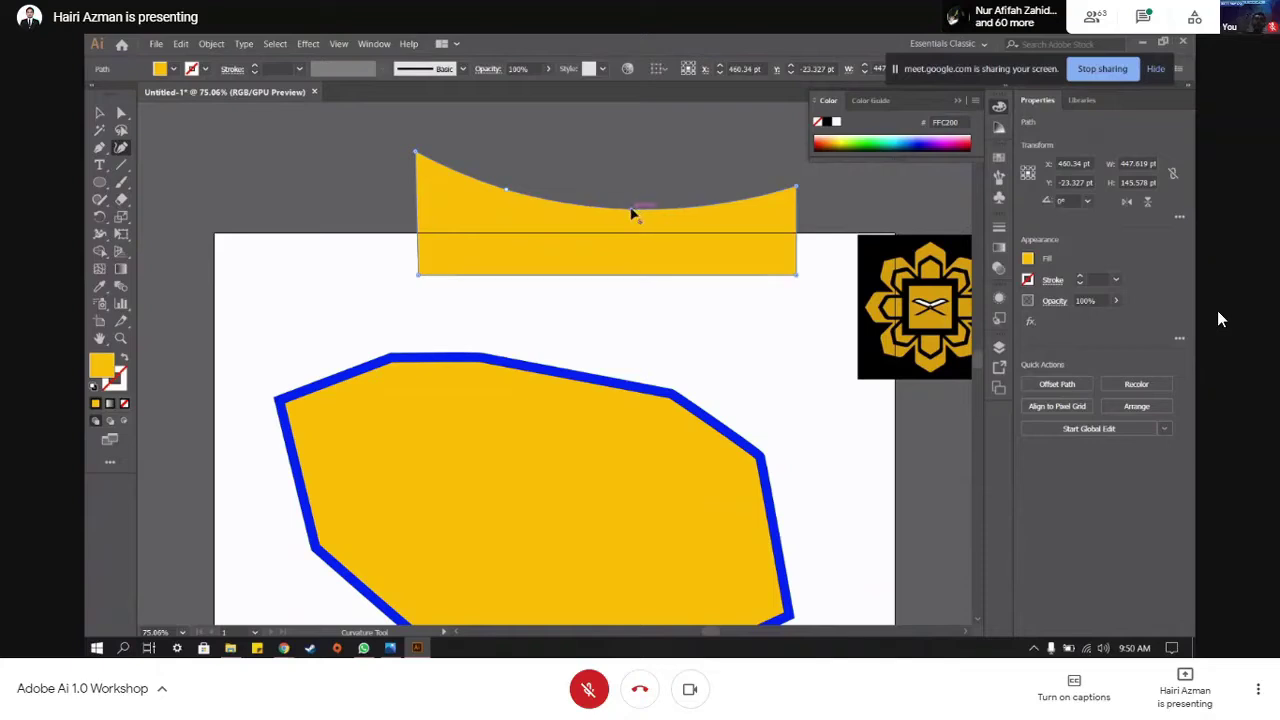
left_click(624, 165)
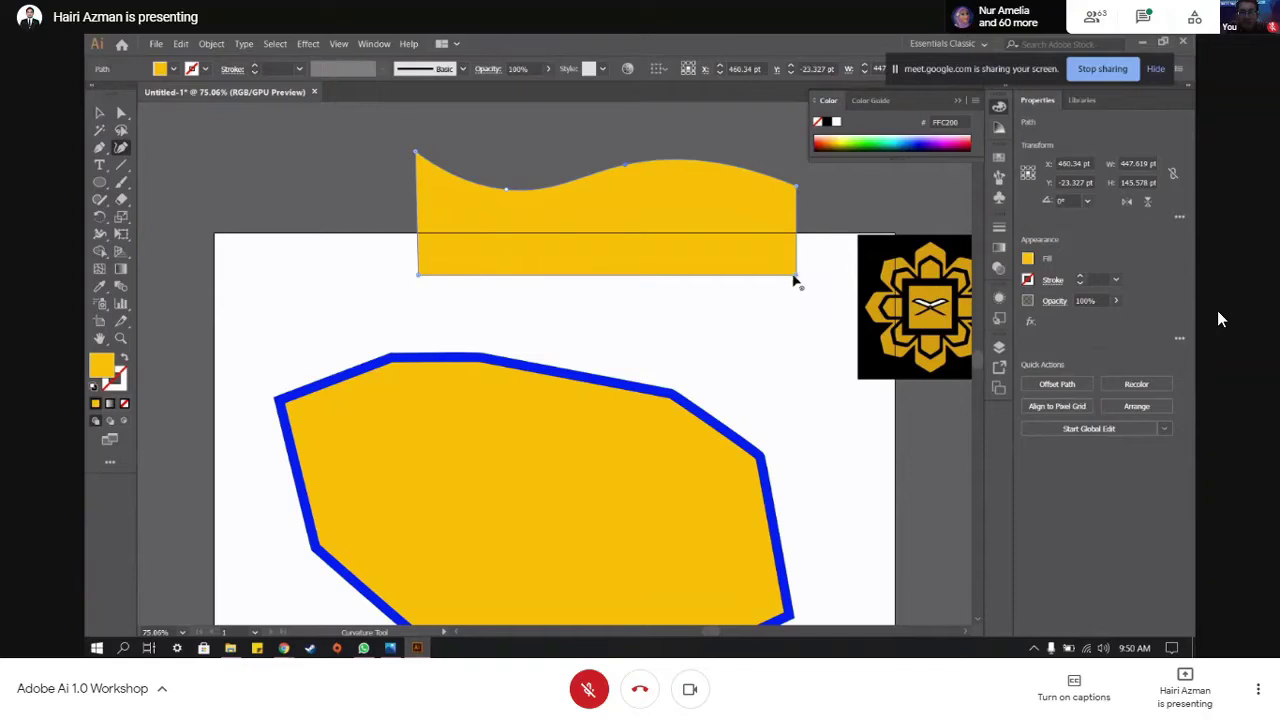
left_click_drag(797, 275, 760, 230)
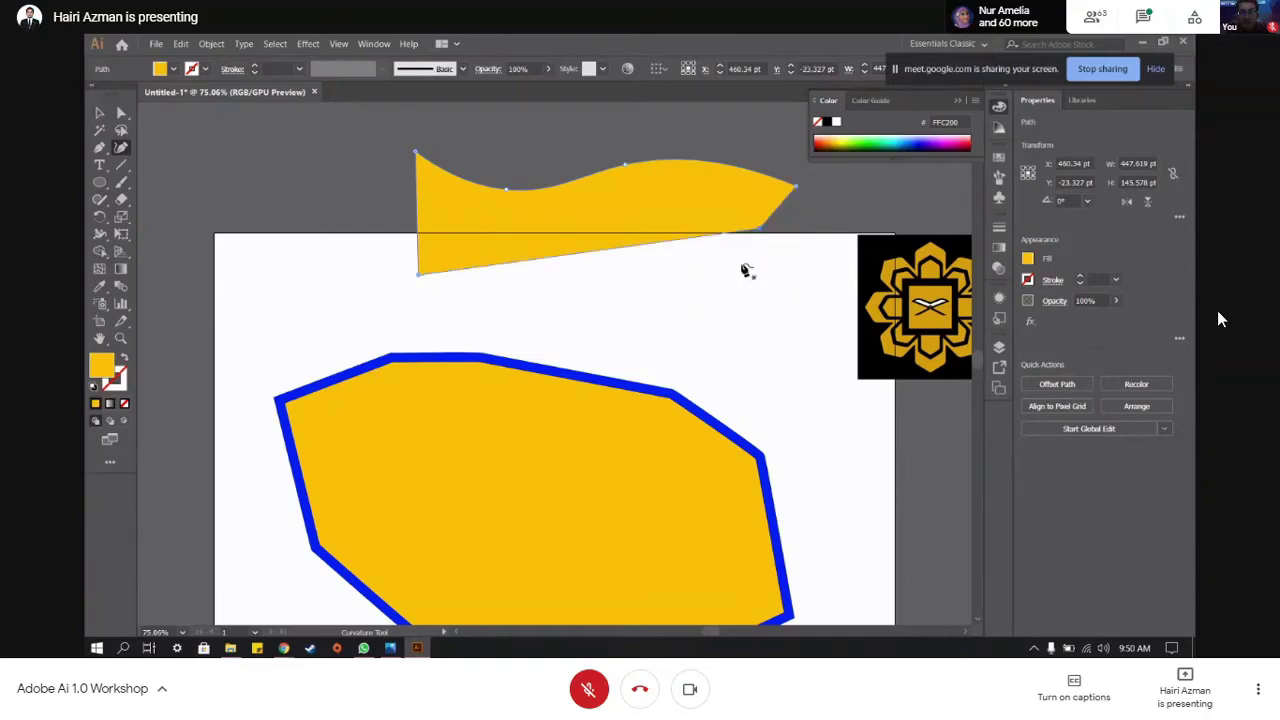
left_click_drag(418, 274, 386, 275)
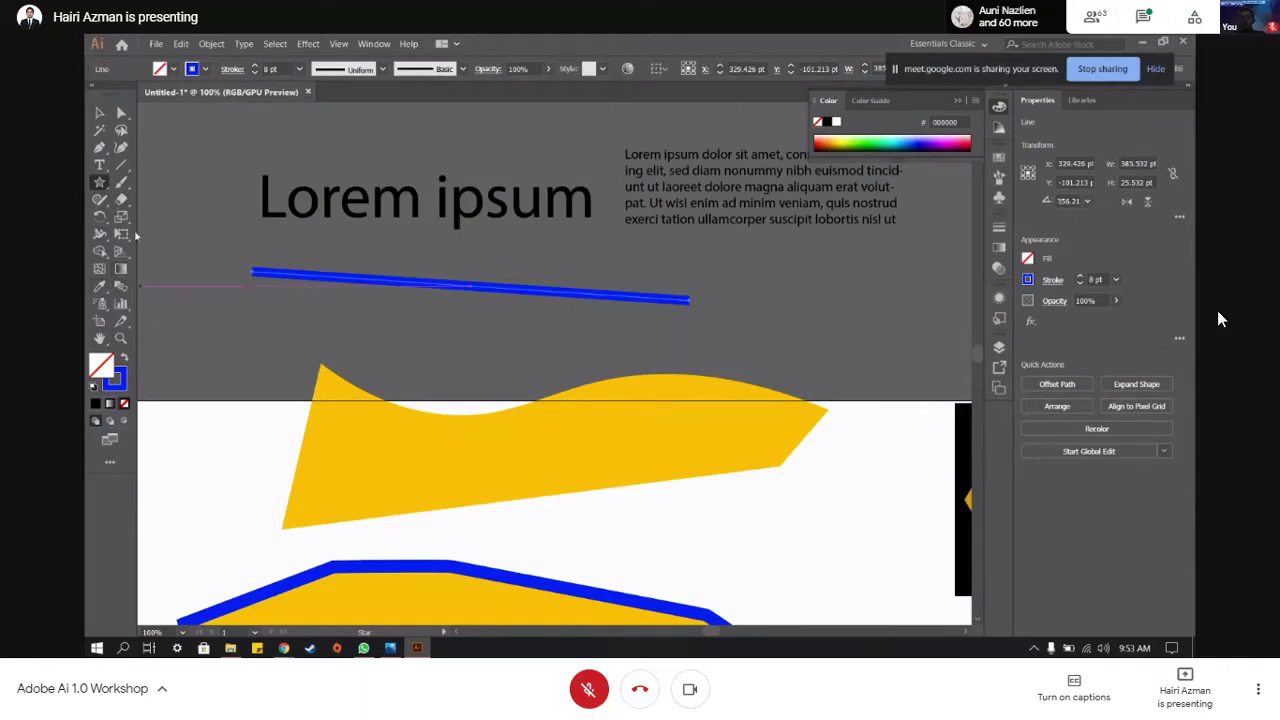
- Scroll to view the empty 800 x 600 artboard
scroll(185, 250, "down", 2)
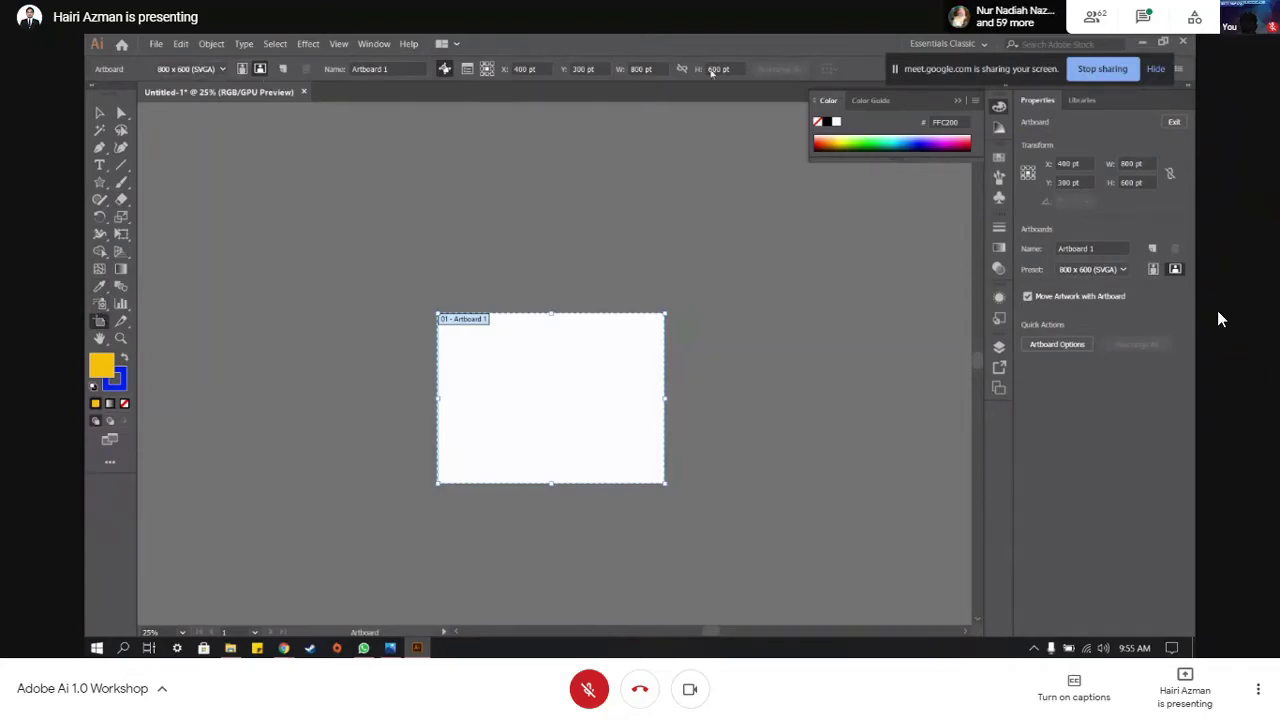
- Add a second 800 x 600 artboard and a wide third one, about 1361 x 460 pt, above
left_click(286, 68)
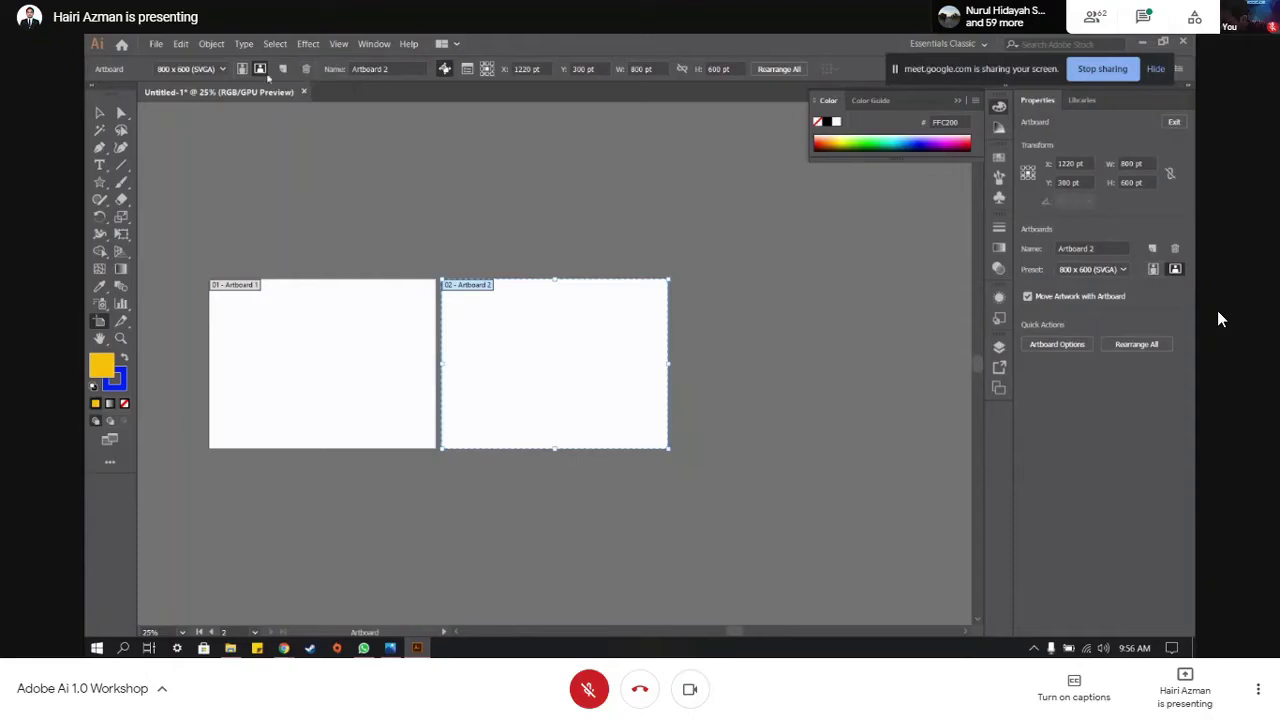
left_click_drag(282, 131, 668, 261)
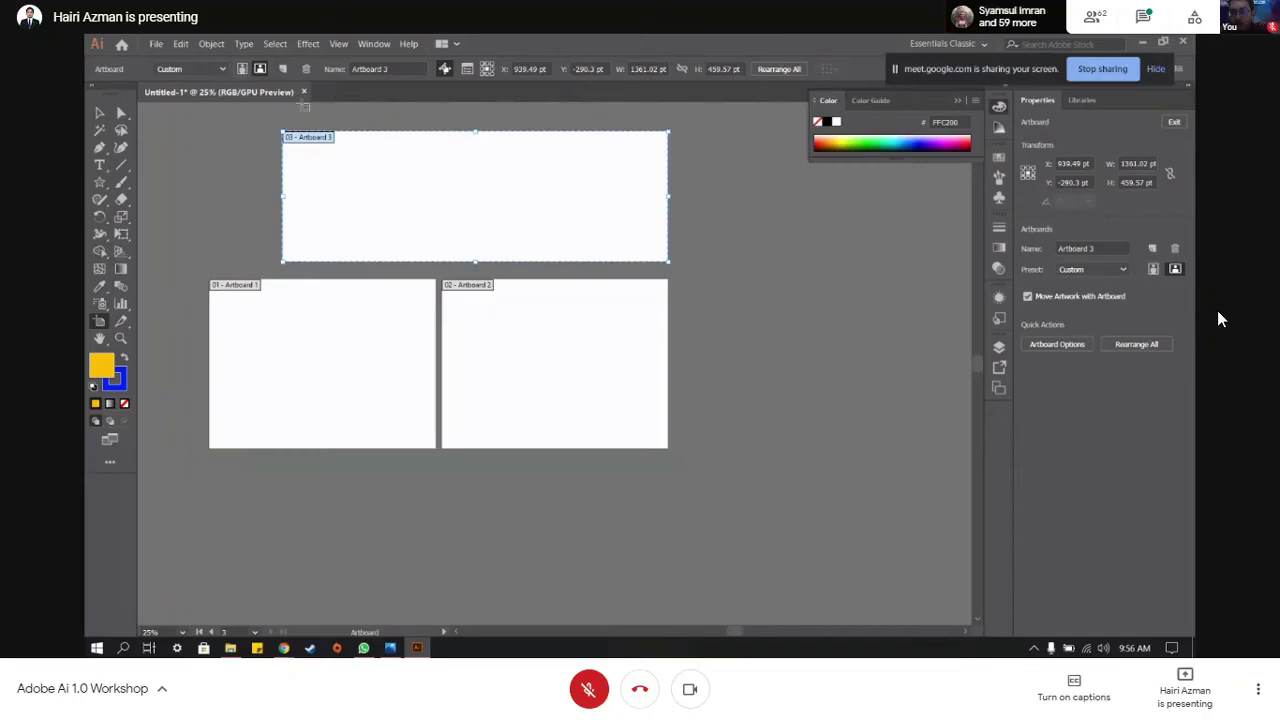
left_click(99, 112)
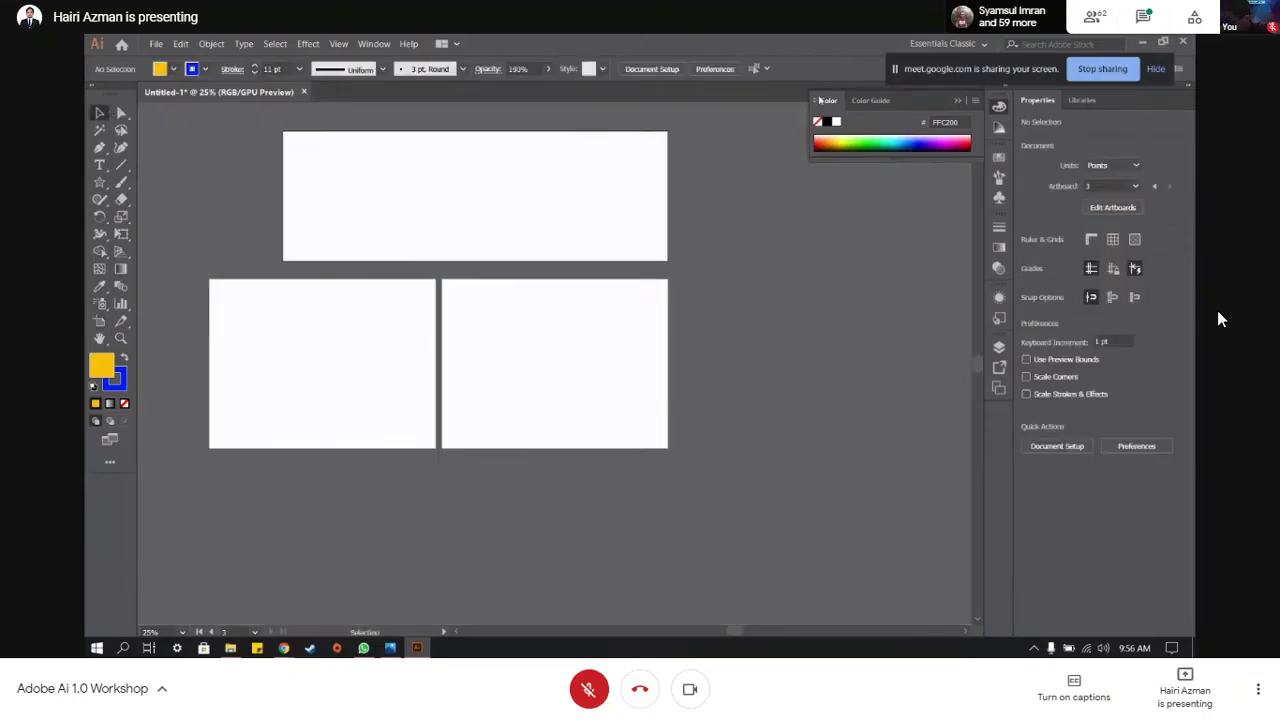
key("ctrl+equal")
key("ctrl+equal")
key("ctrl+equal")
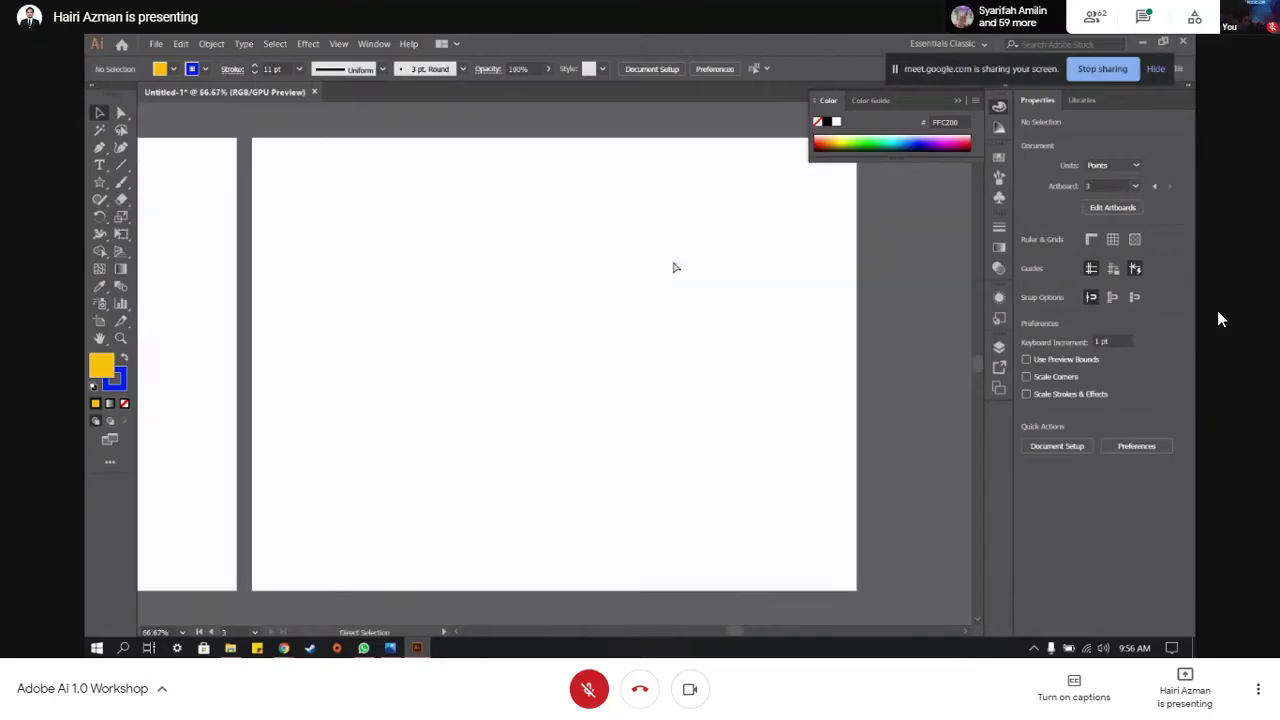
key("ctrl+0")
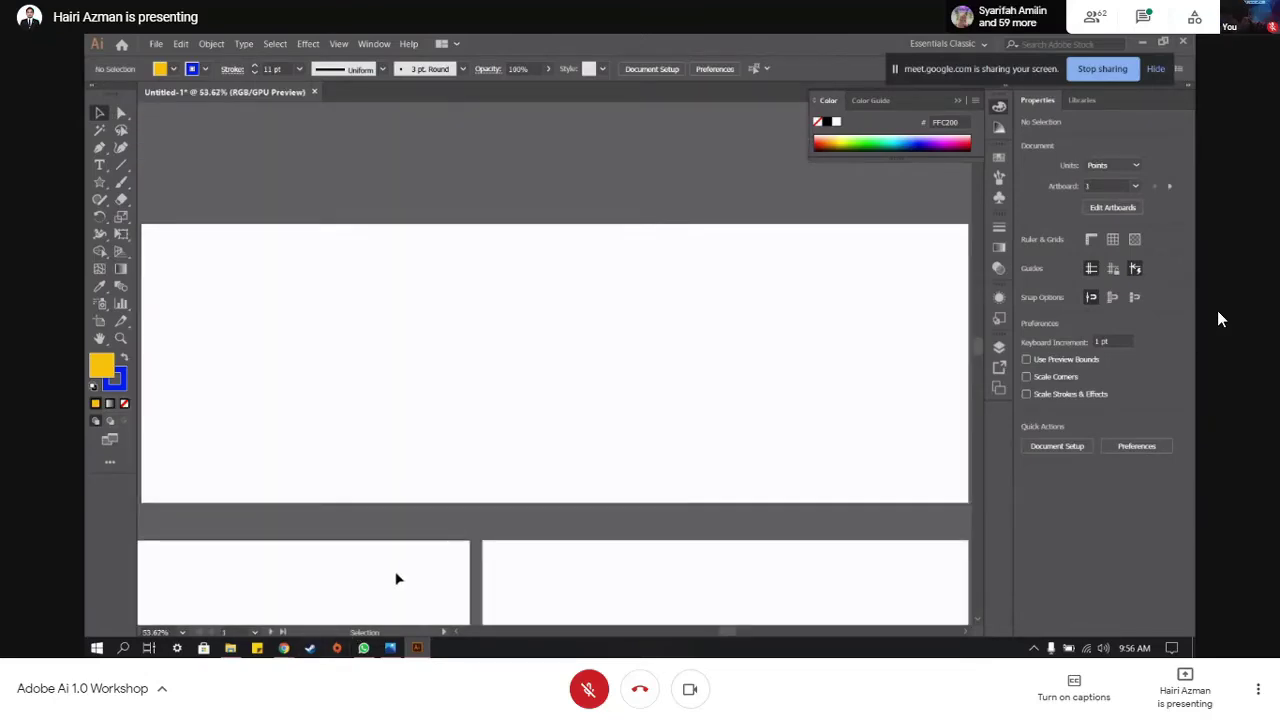
scroll(770, 620, "left", 5)
scroll(728, 571, "down", 3)
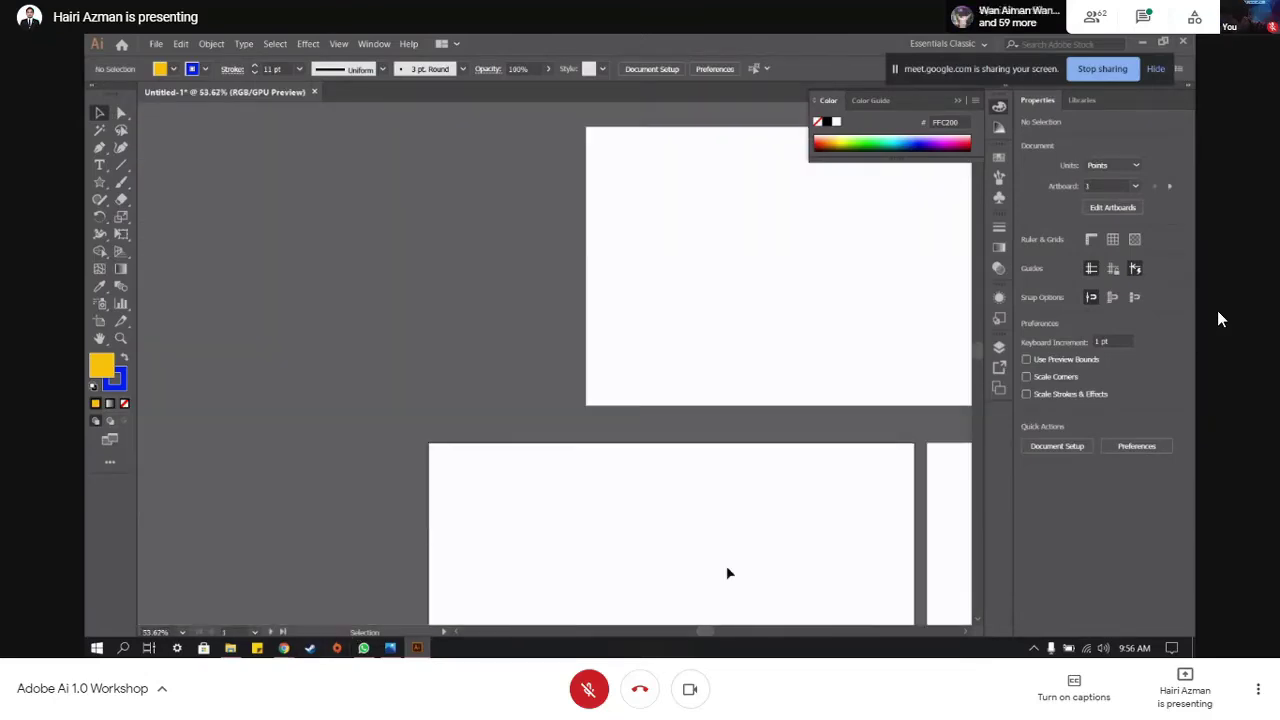
scroll(738, 565, "down", 2)
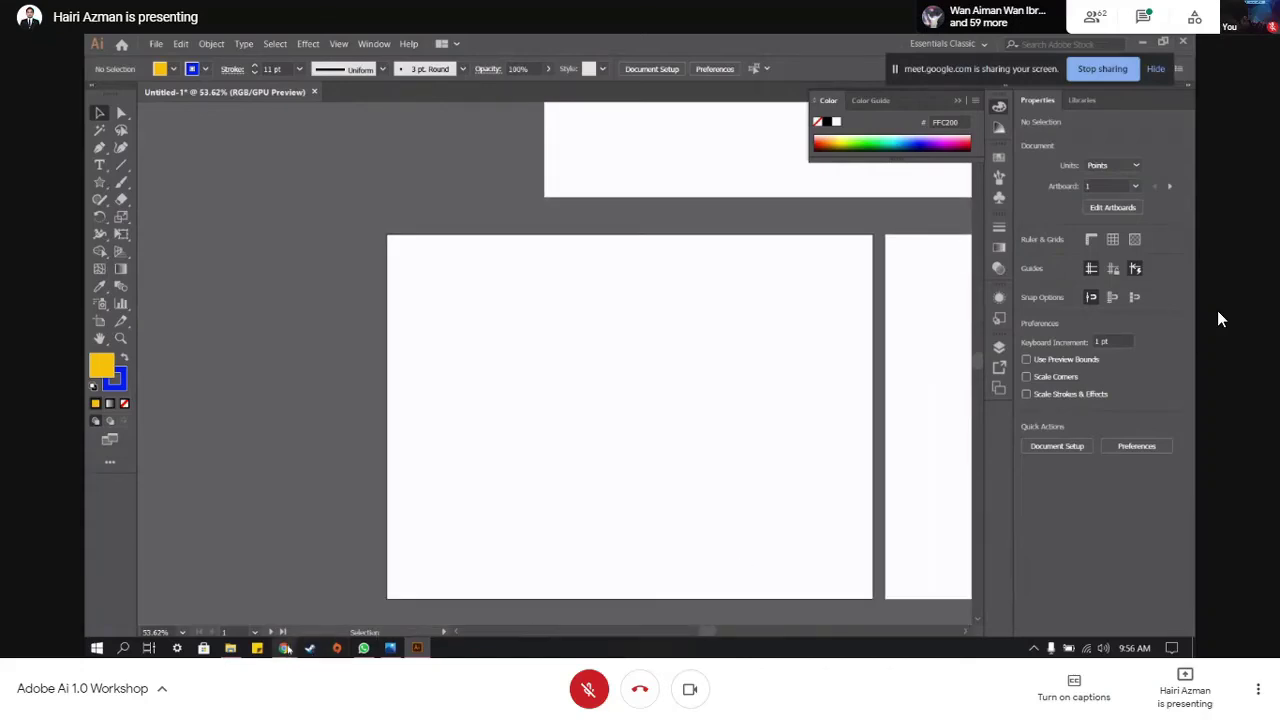
mouse_move(284, 648)
left_click(365, 585)
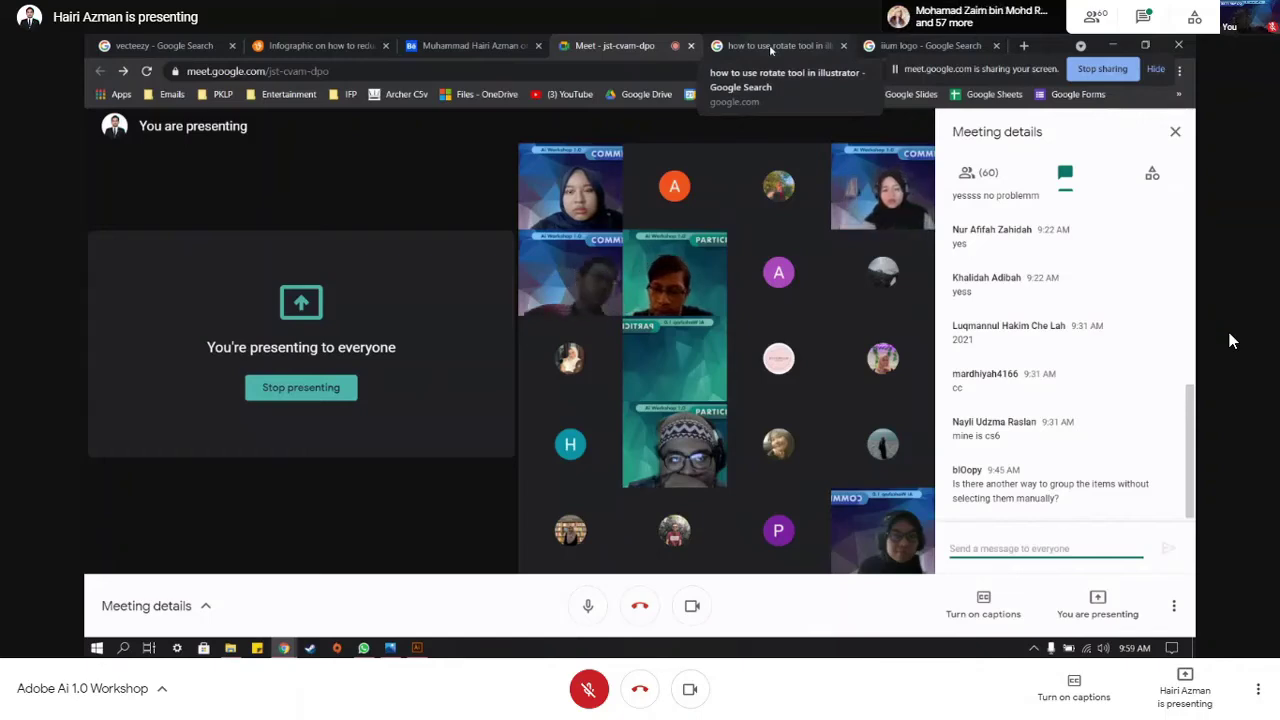
- Turn off the camera in Google Meet, then move to the Behance profile tab
left_click(690, 689)
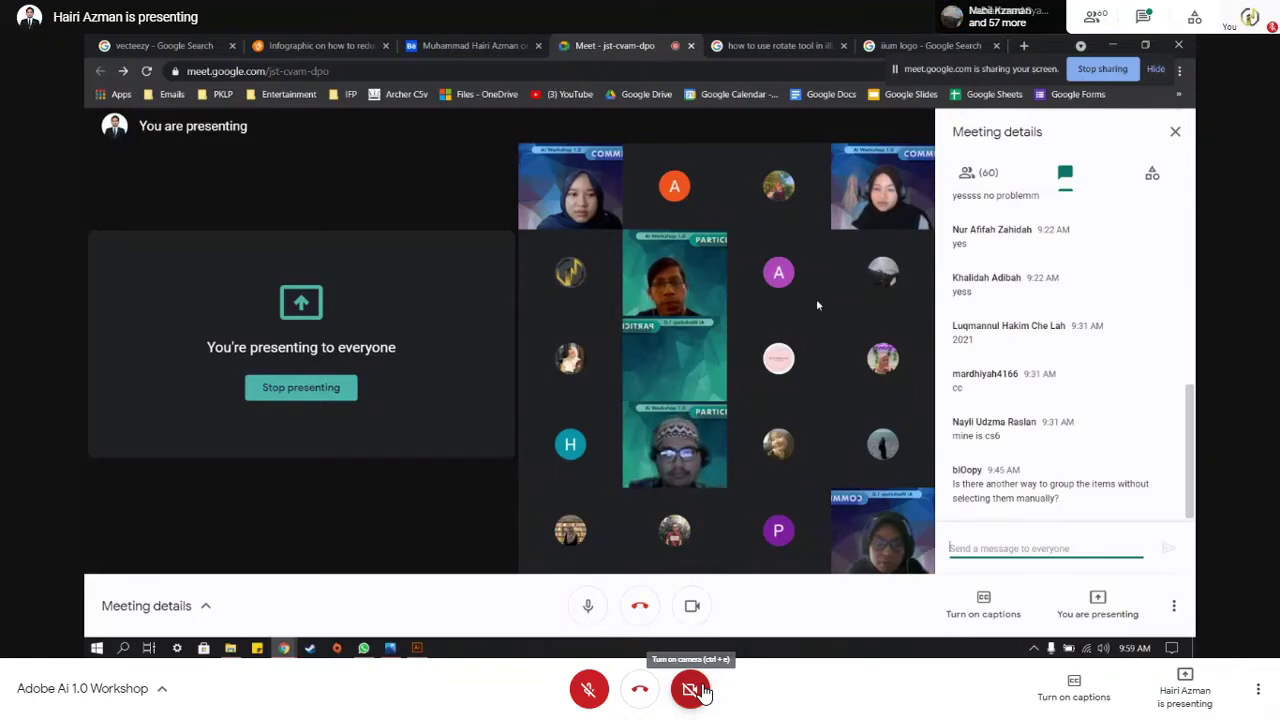
left_click(441, 47)
- Return to the Vecteezy COVID-19 infographic page and go to the Vecteezy home page
left_click(320, 45)
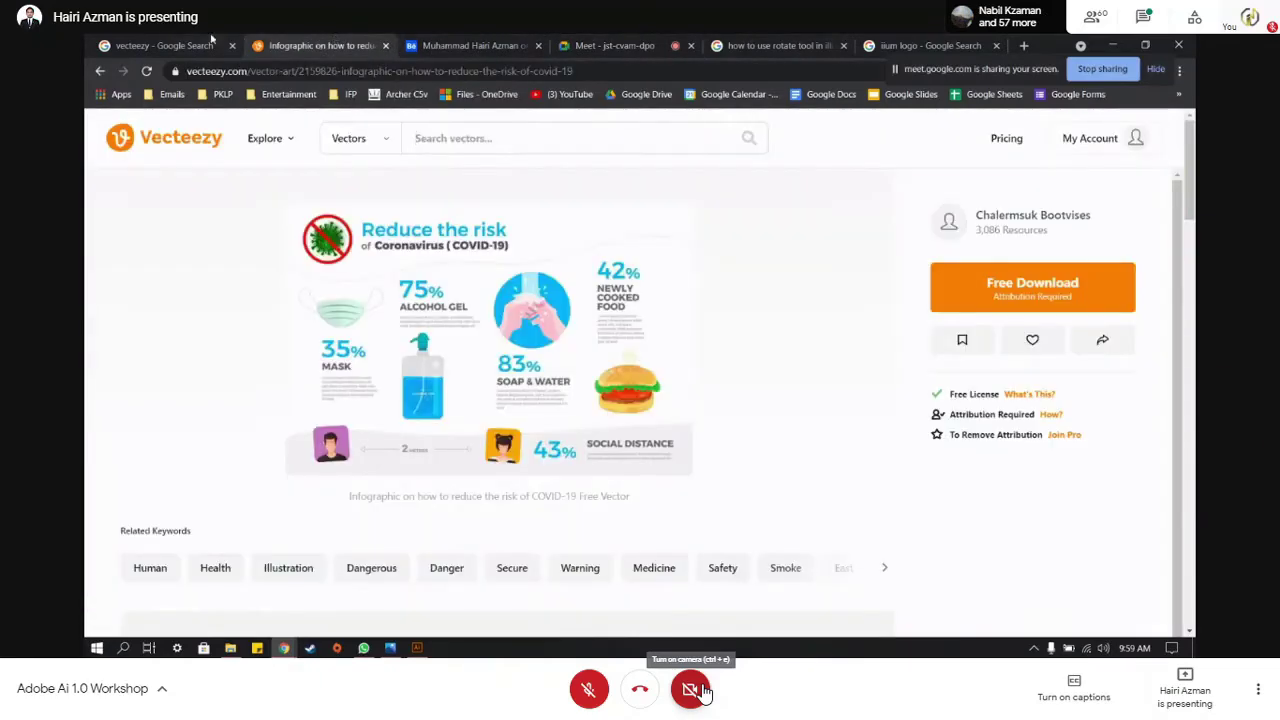
left_click(200, 45)
left_click(320, 45)
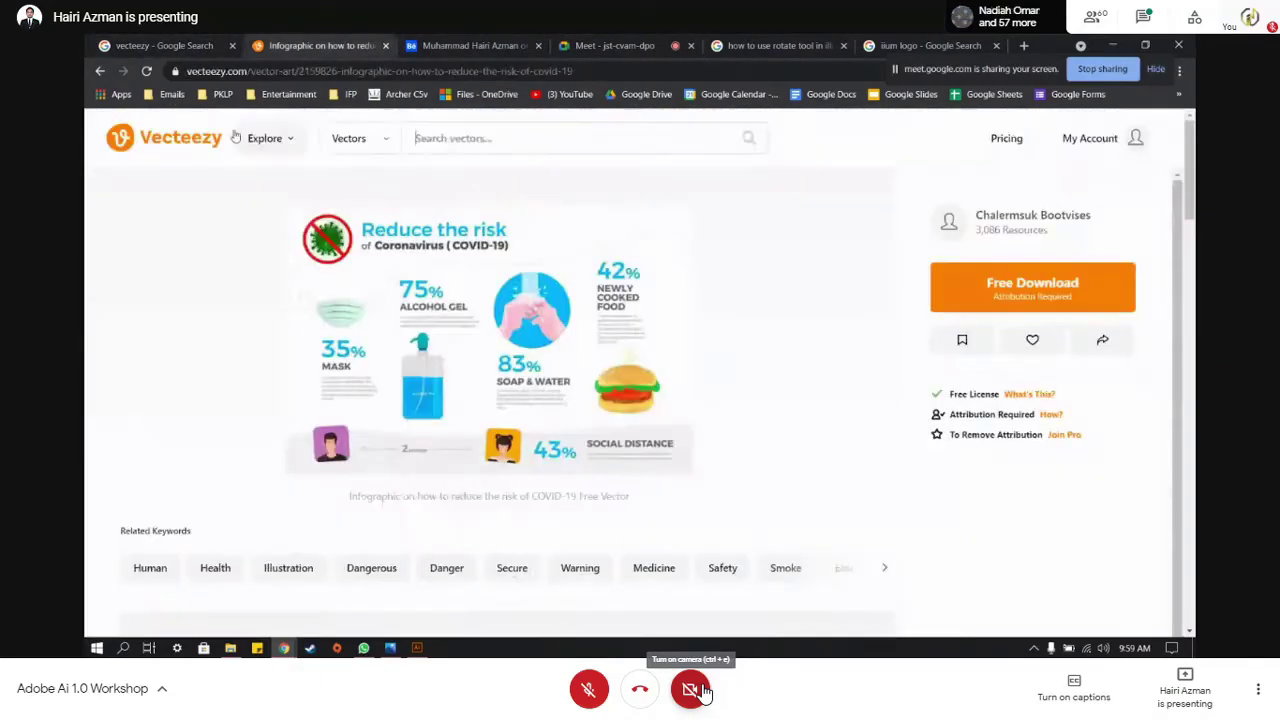
left_click(180, 135)
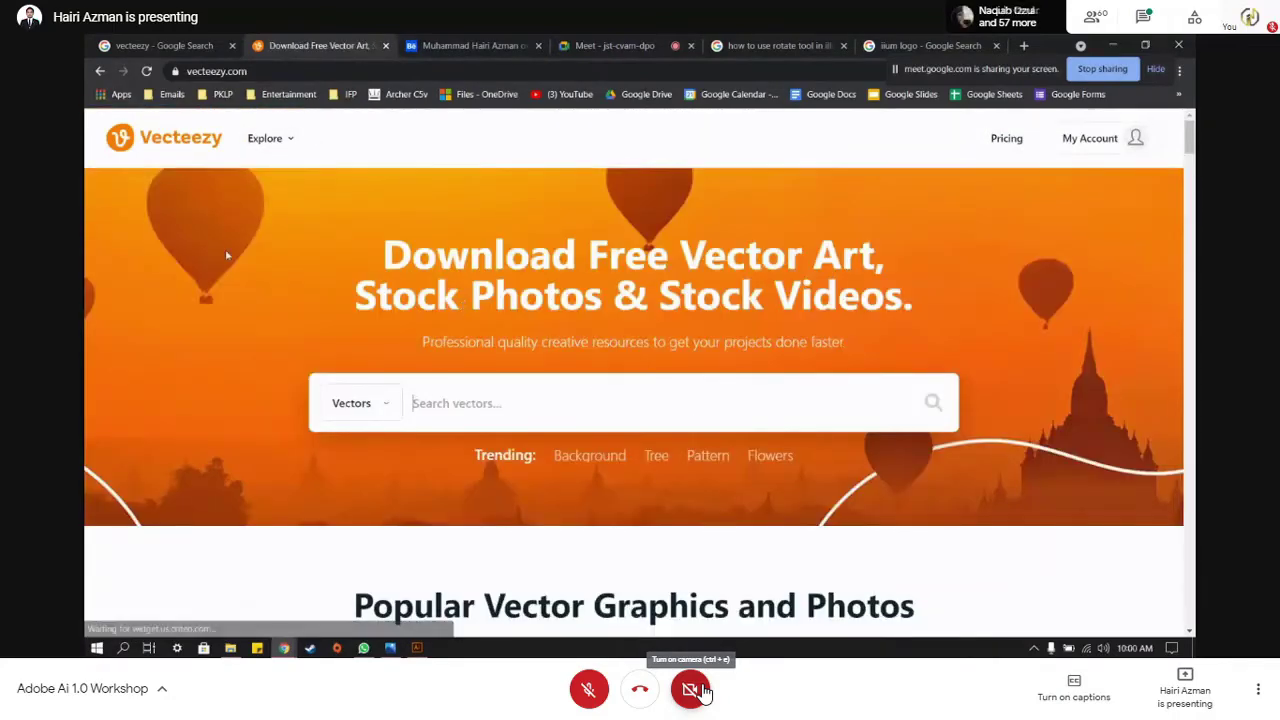
scroll(190, 165, "down", 2)
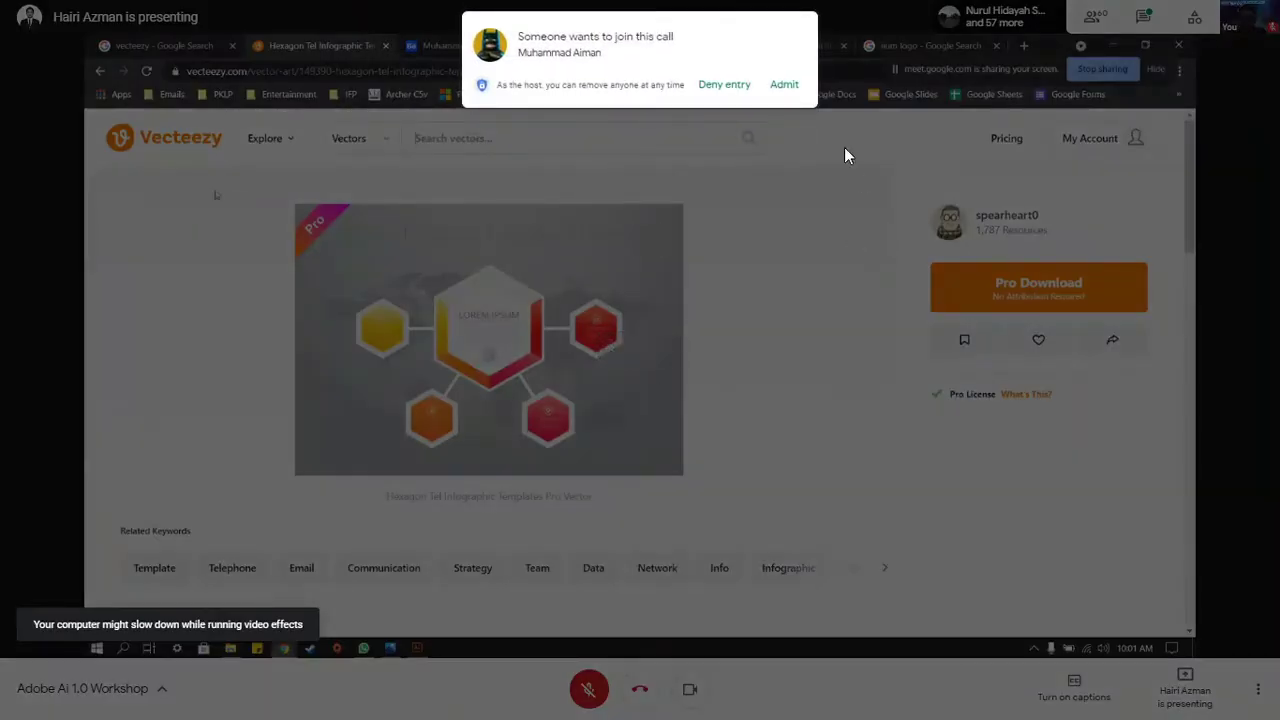
- Admit the waiting participant into the Meet call
left_click(788, 92)
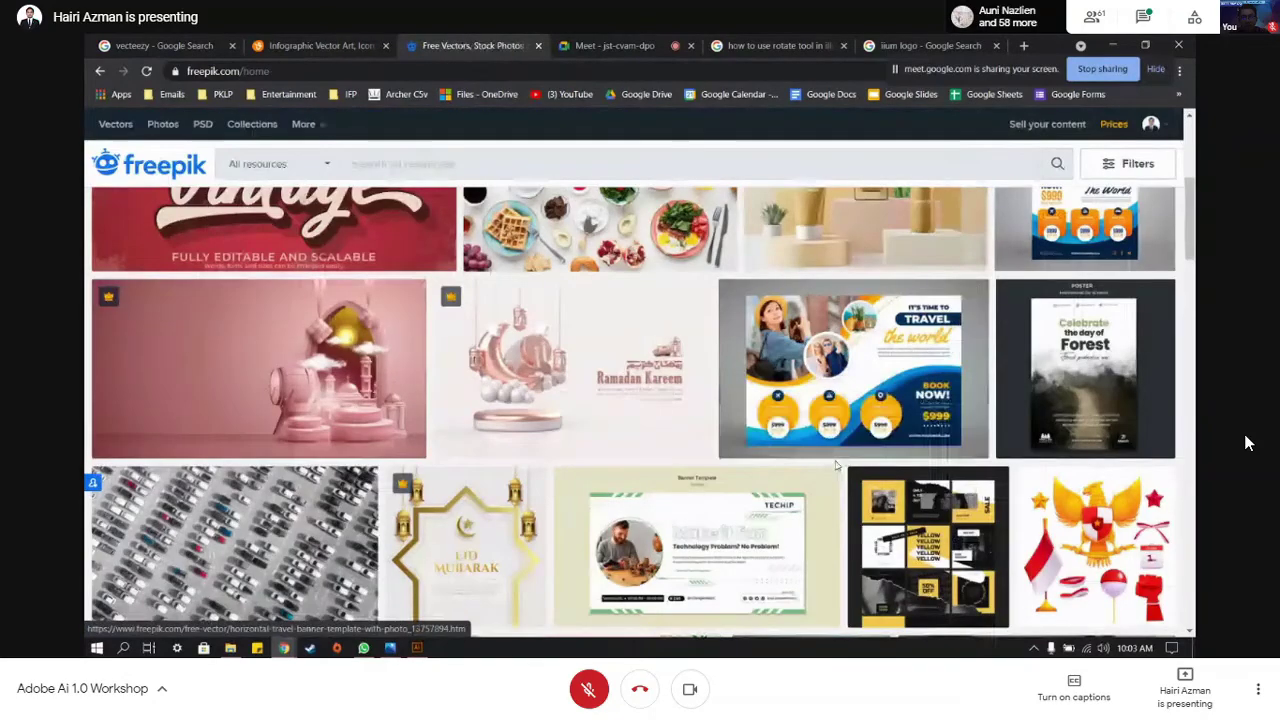
- Search Freepik's Vectors category for 'Infographic'
scroll(836, 465, "down", 2)
scroll(836, 465, "up", 5)
left_click(285, 172)
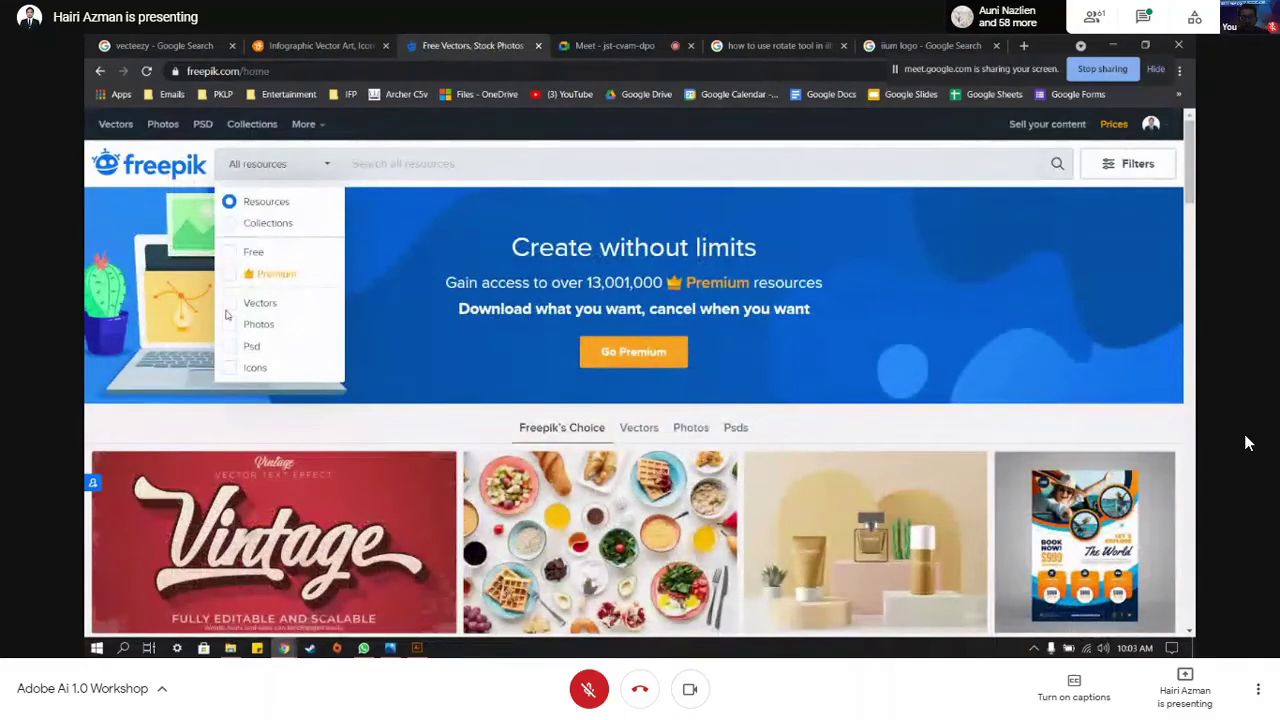
left_click(229, 303)
left_click(472, 162)
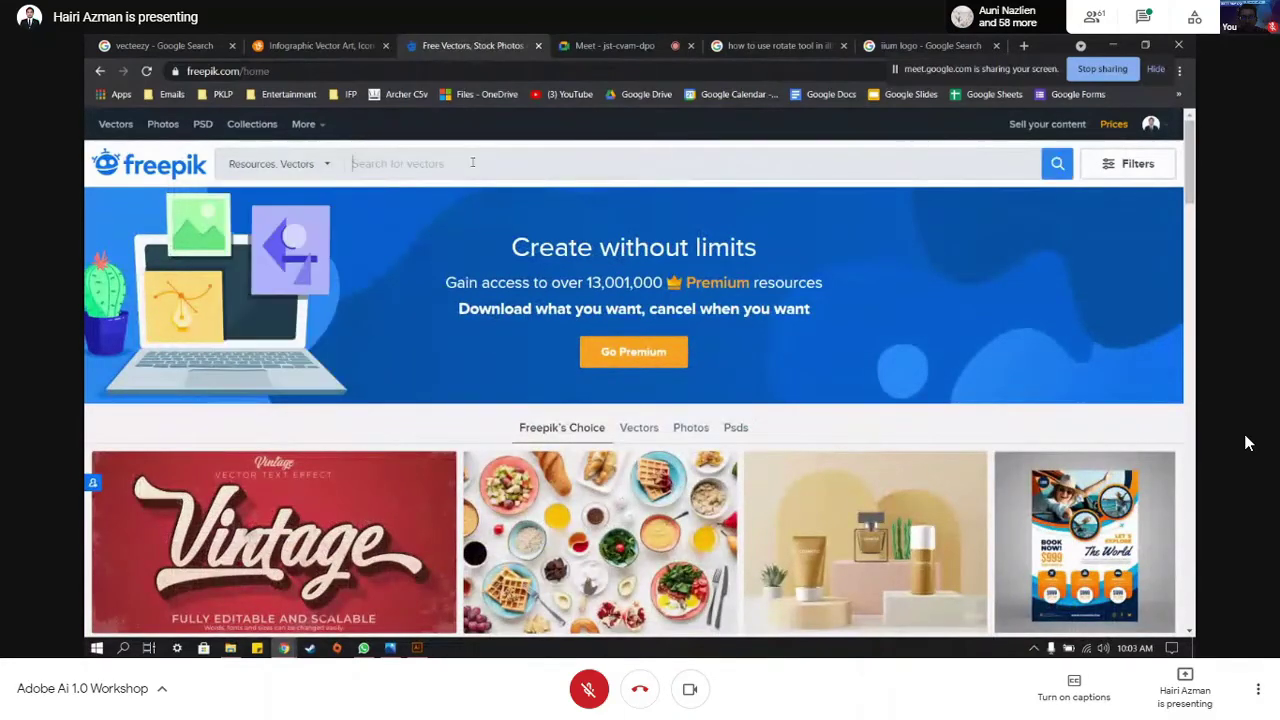
type("Info")
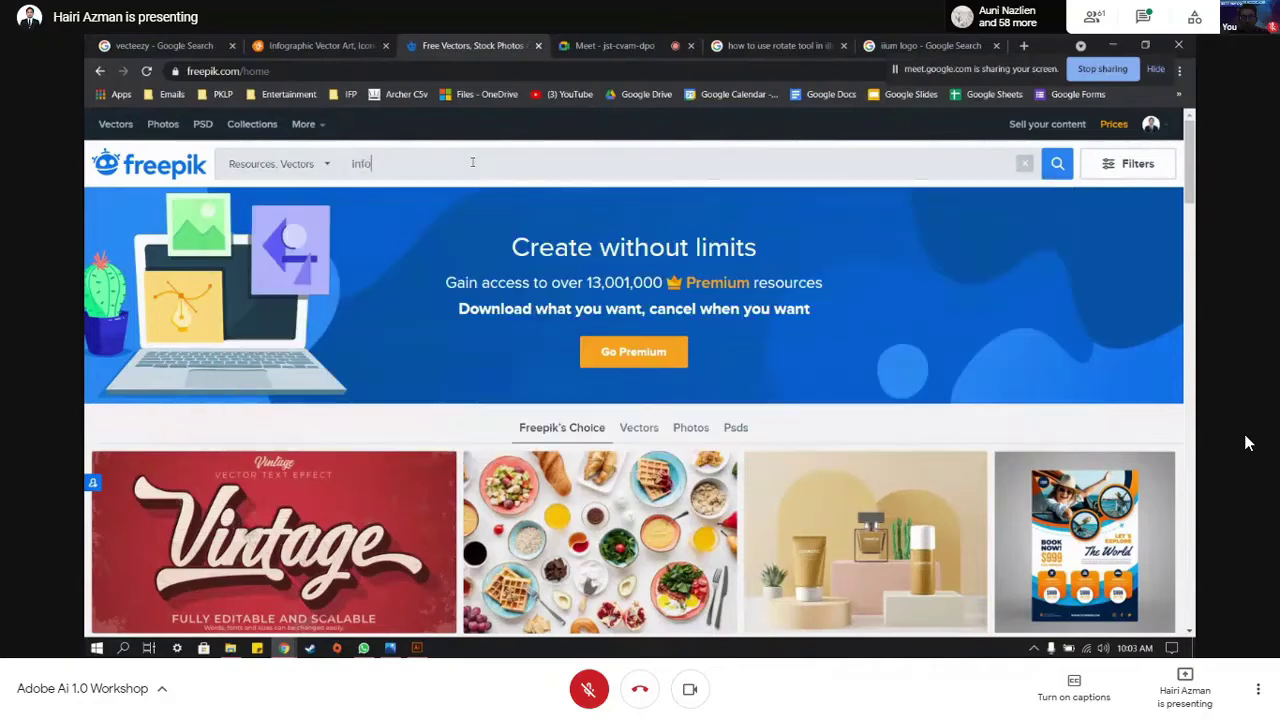
type("graphic")
key("Return")
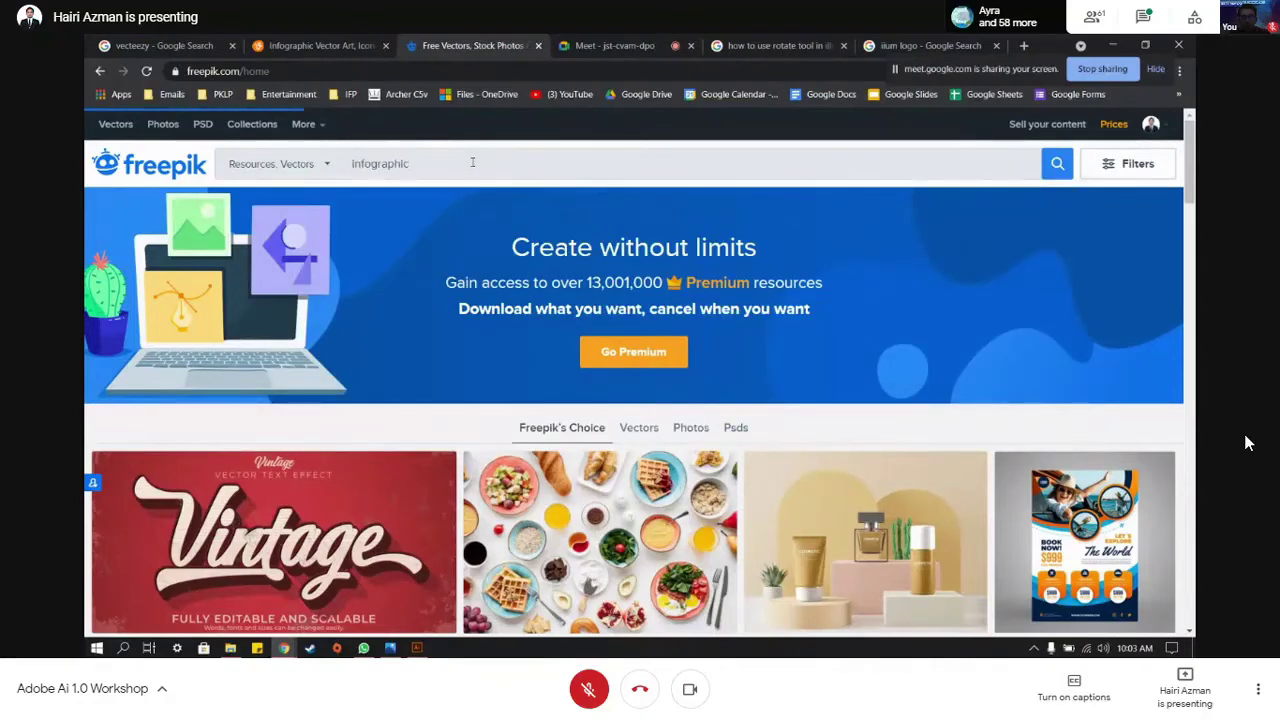
scroll(1178, 362, "down", 2)
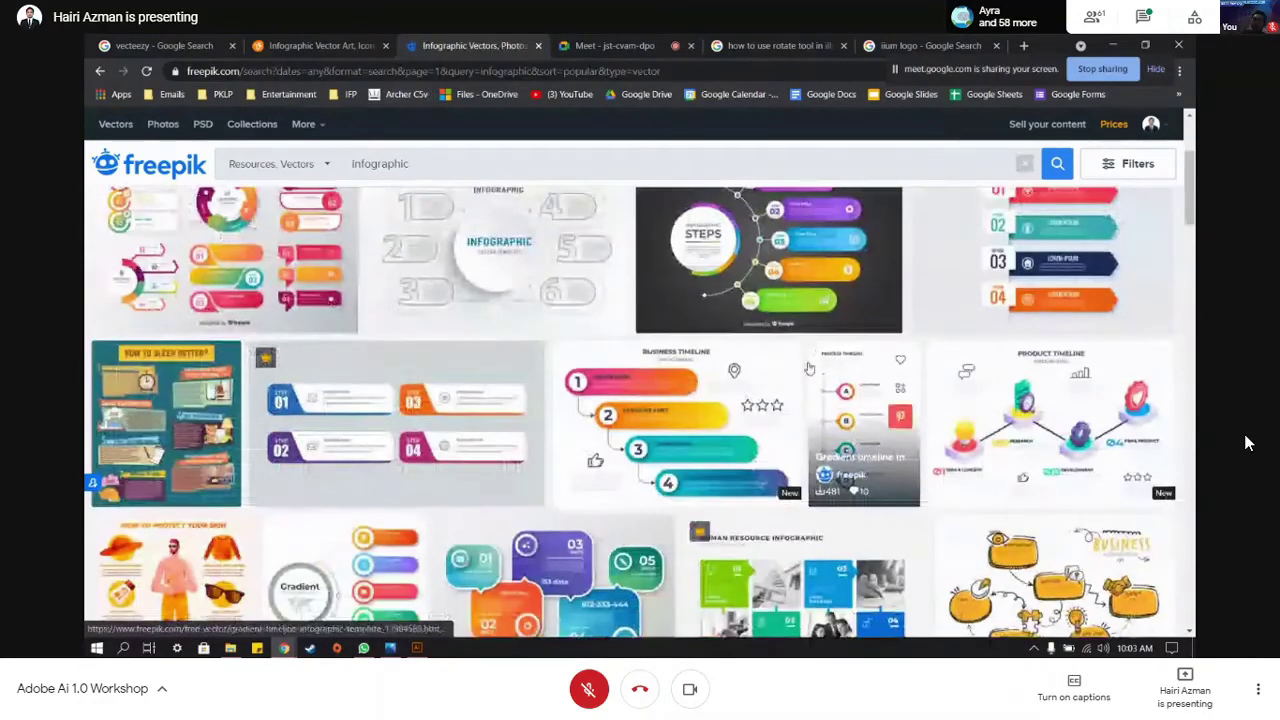
- Scroll through the Freepik Infographic vector results to look over the templates
scroll(806, 371, "down", 5)
scroll(806, 371, "down", 3)
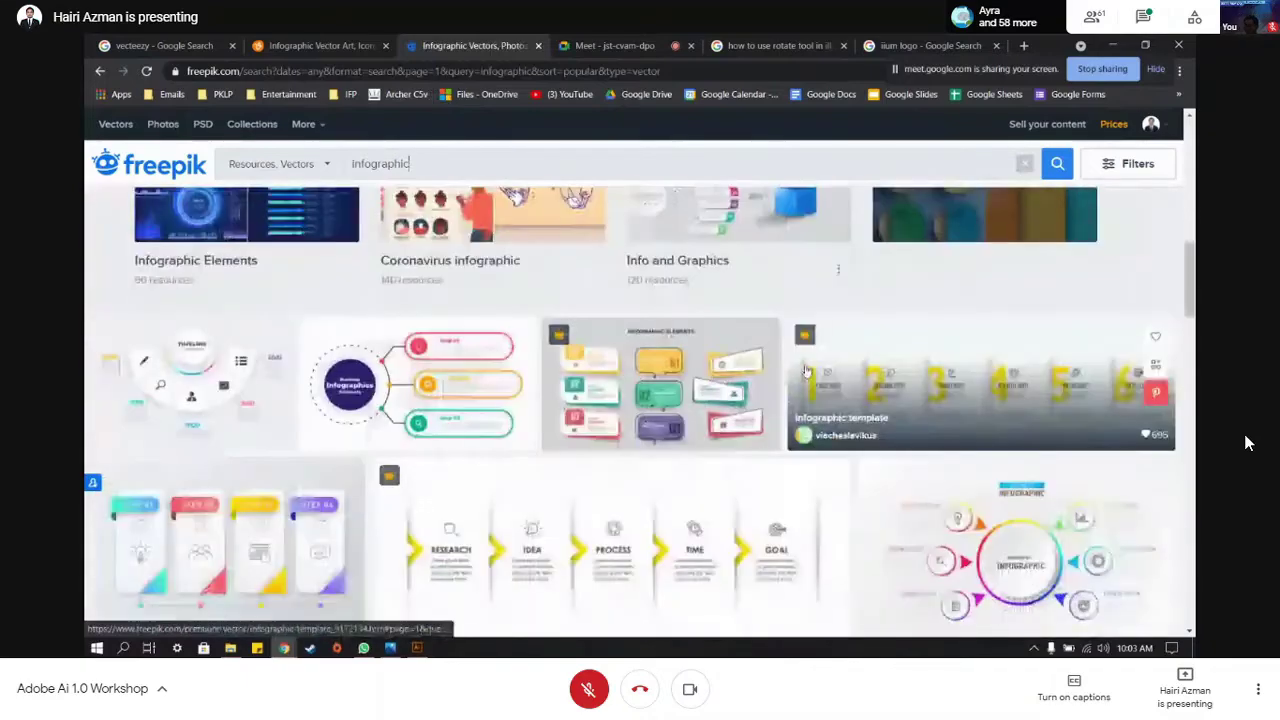
scroll(518, 362, "up", 5)
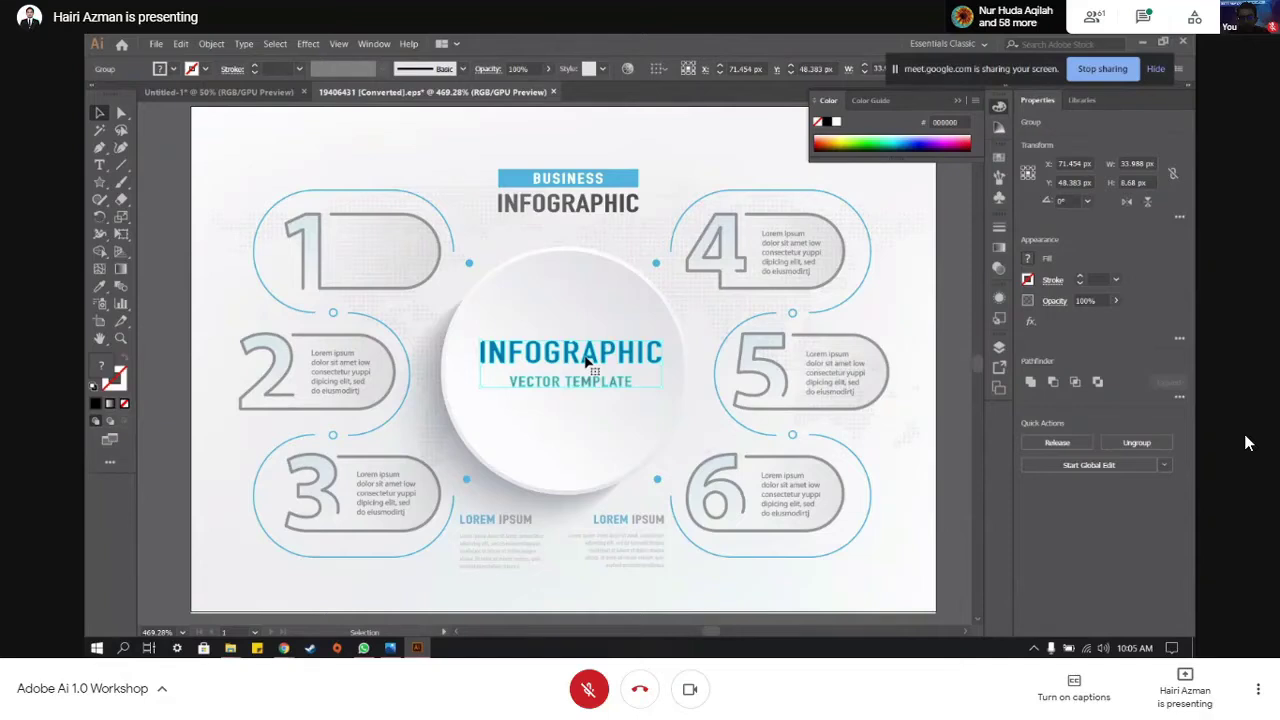
- Replace the template title with centred two-line text 'How to fight COVID19'
key("Delete")
left_click(99, 166)
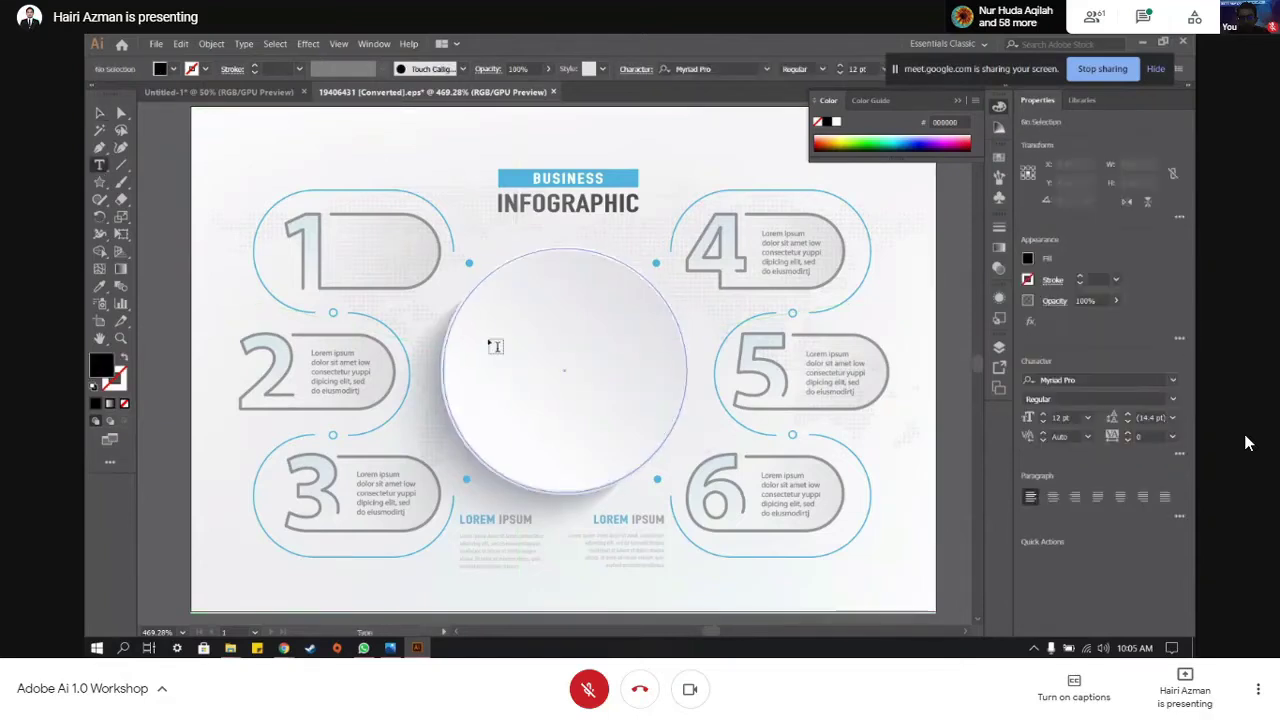
left_click(502, 338)
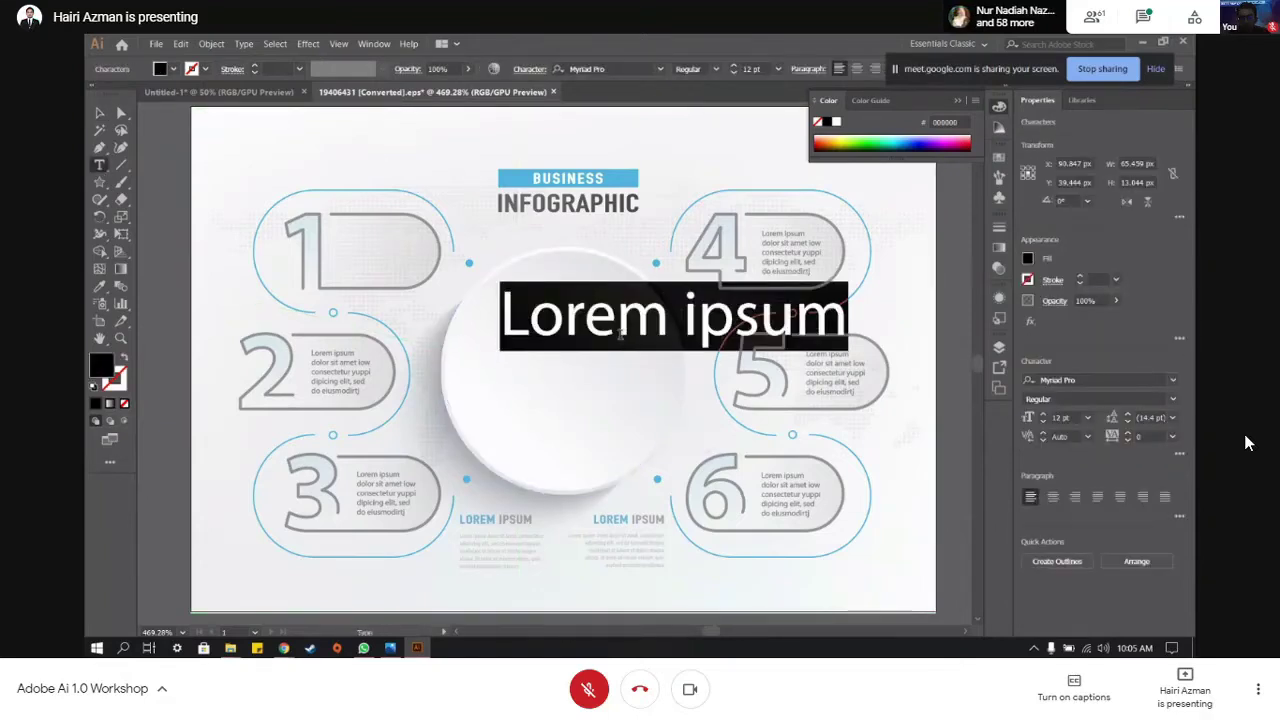
type("How ")
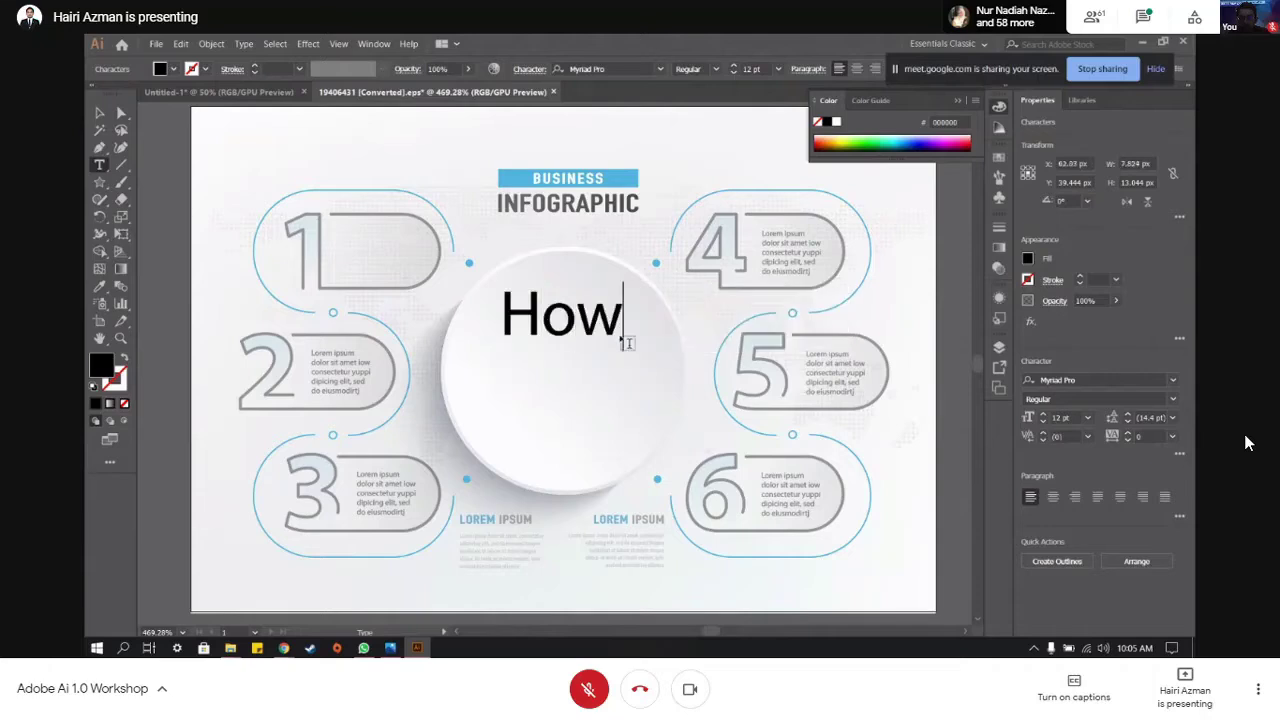
type("to fig")
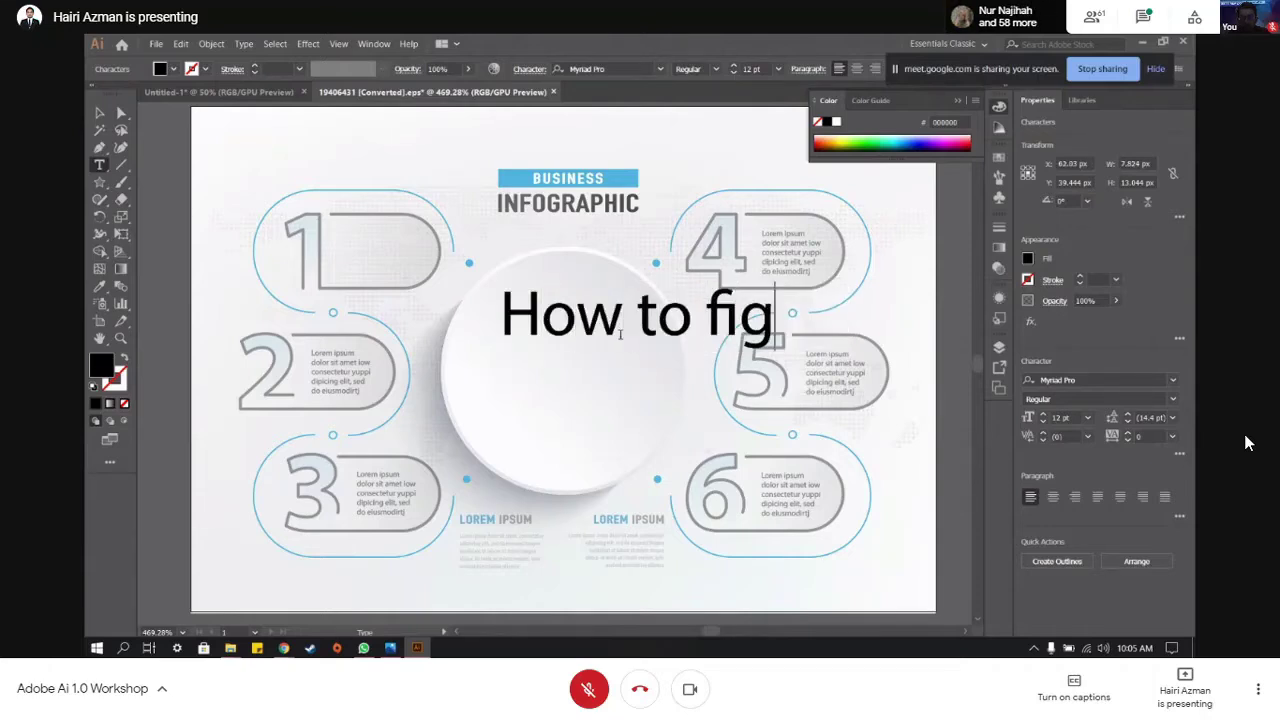
type("ht C")
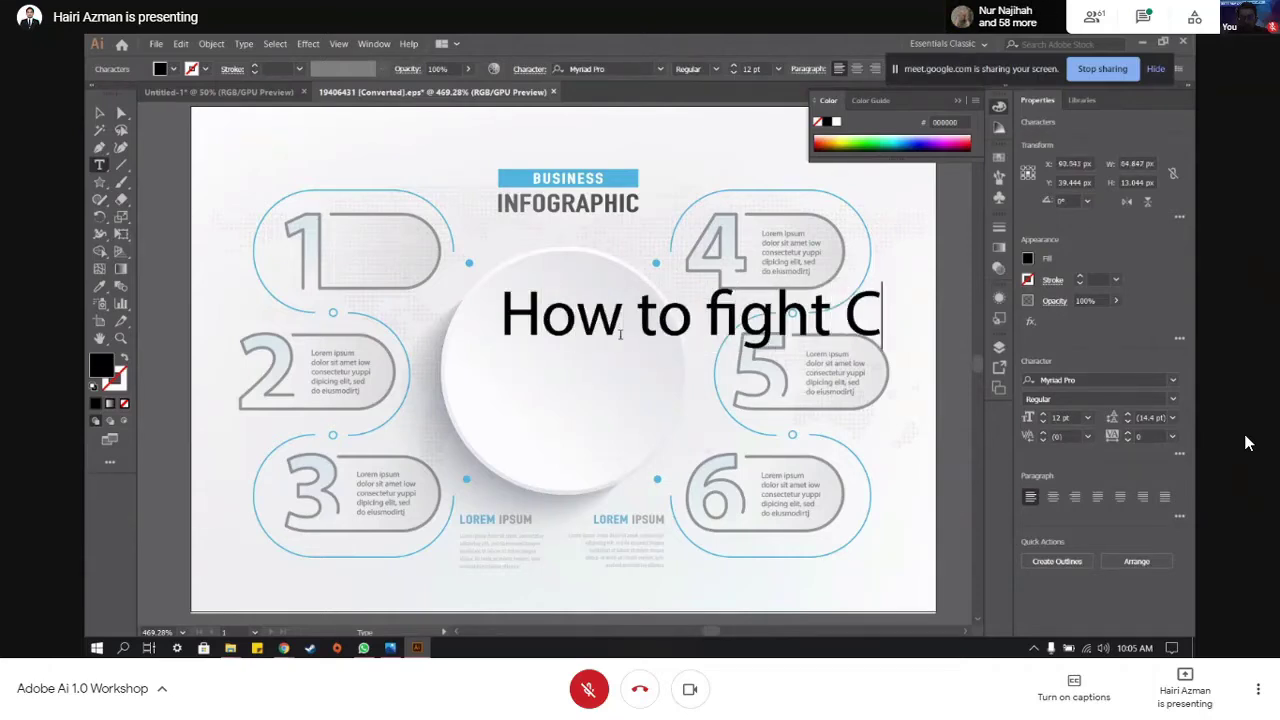
type("OVID19")
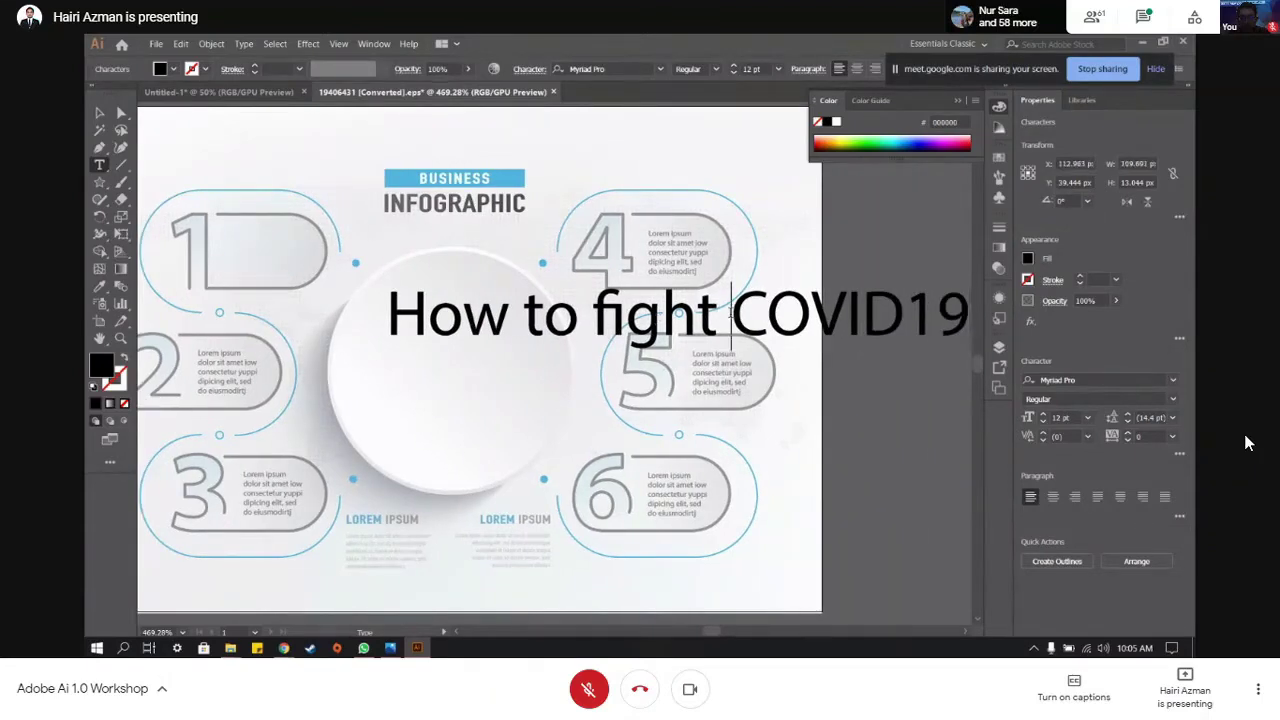
key("Return")
key("ctrl+a")
key("ctrl+shift+c")
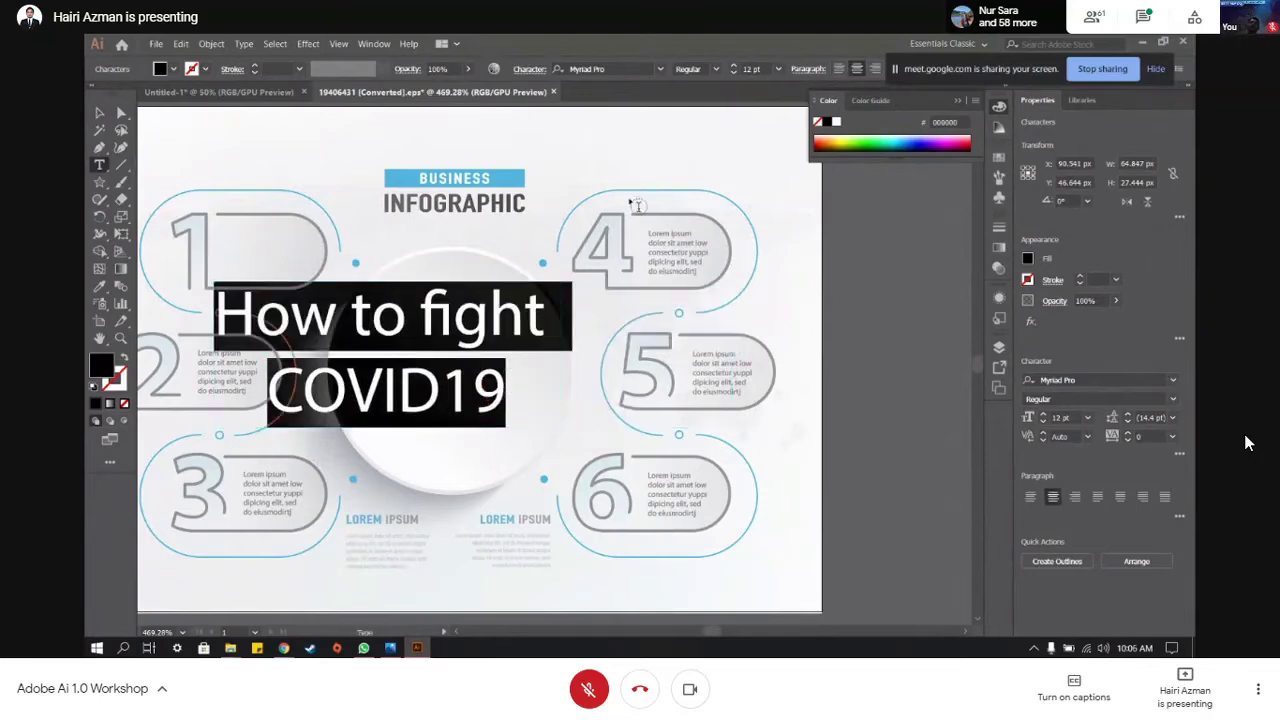
- Move the new title into the centre circle and pan to show the whole artboard
left_click(99, 112)
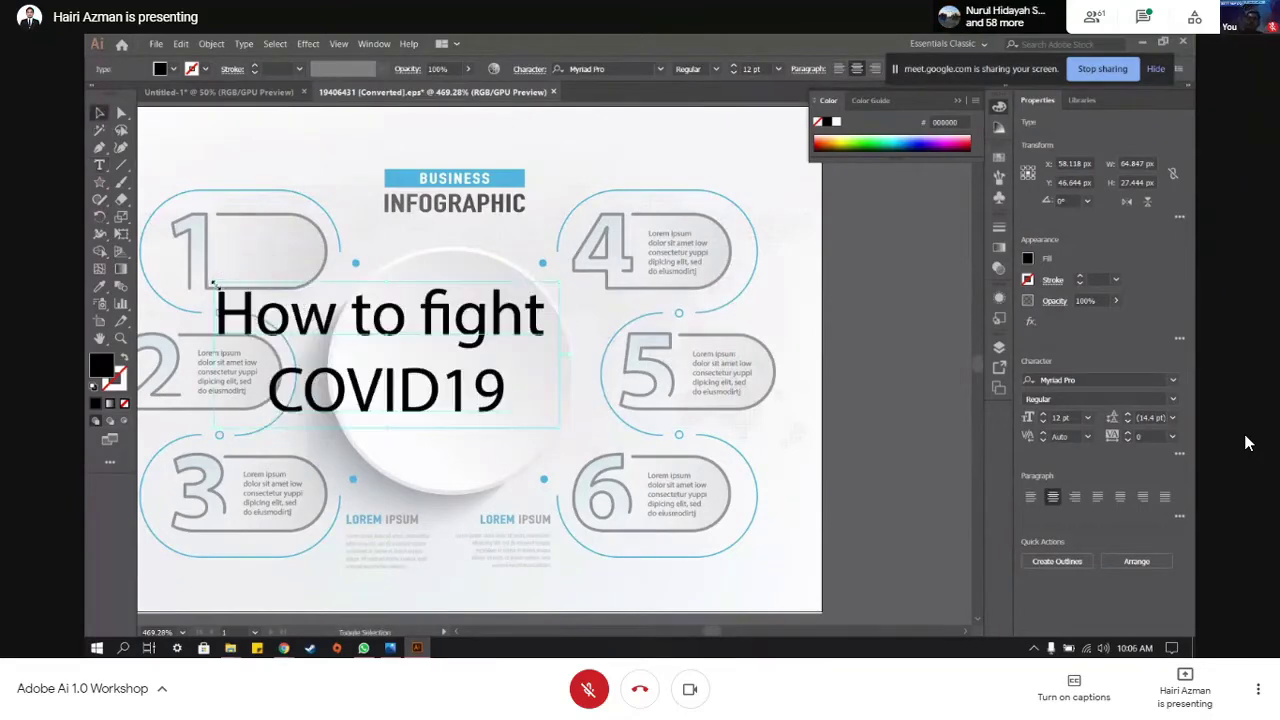
left_click_drag(213, 290, 347, 320)
left_click(543, 330)
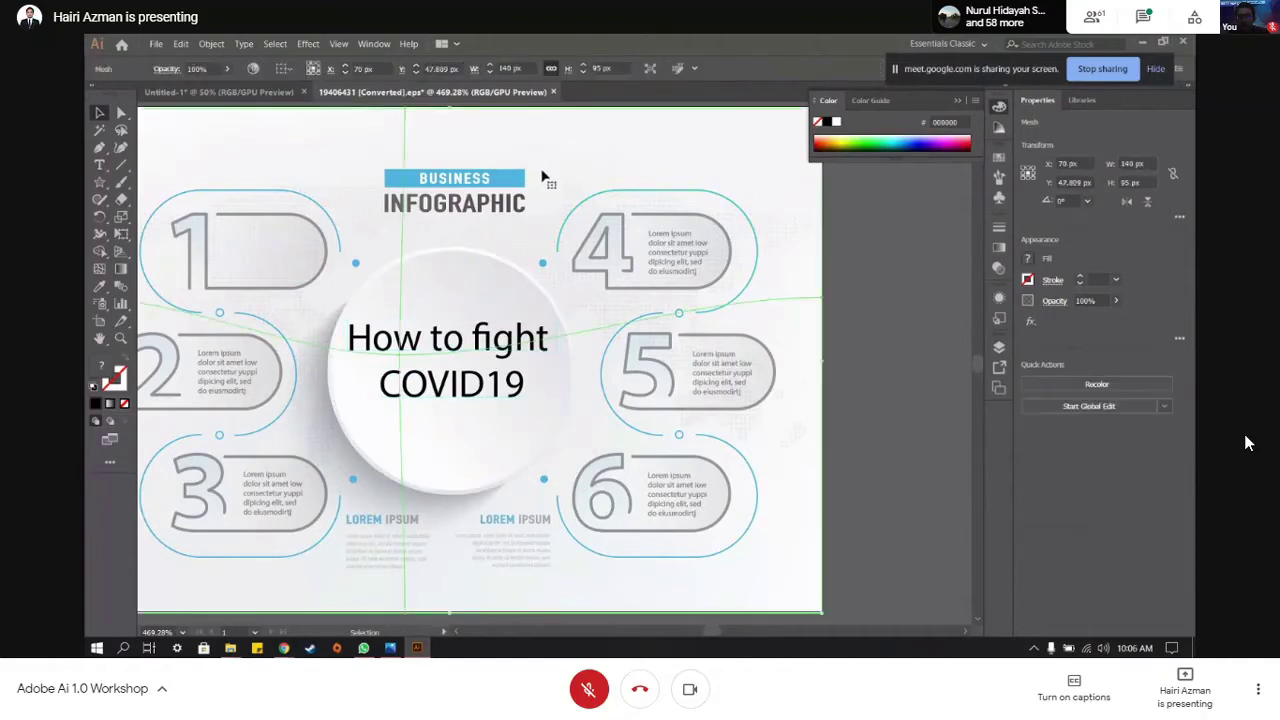
left_click(893, 580)
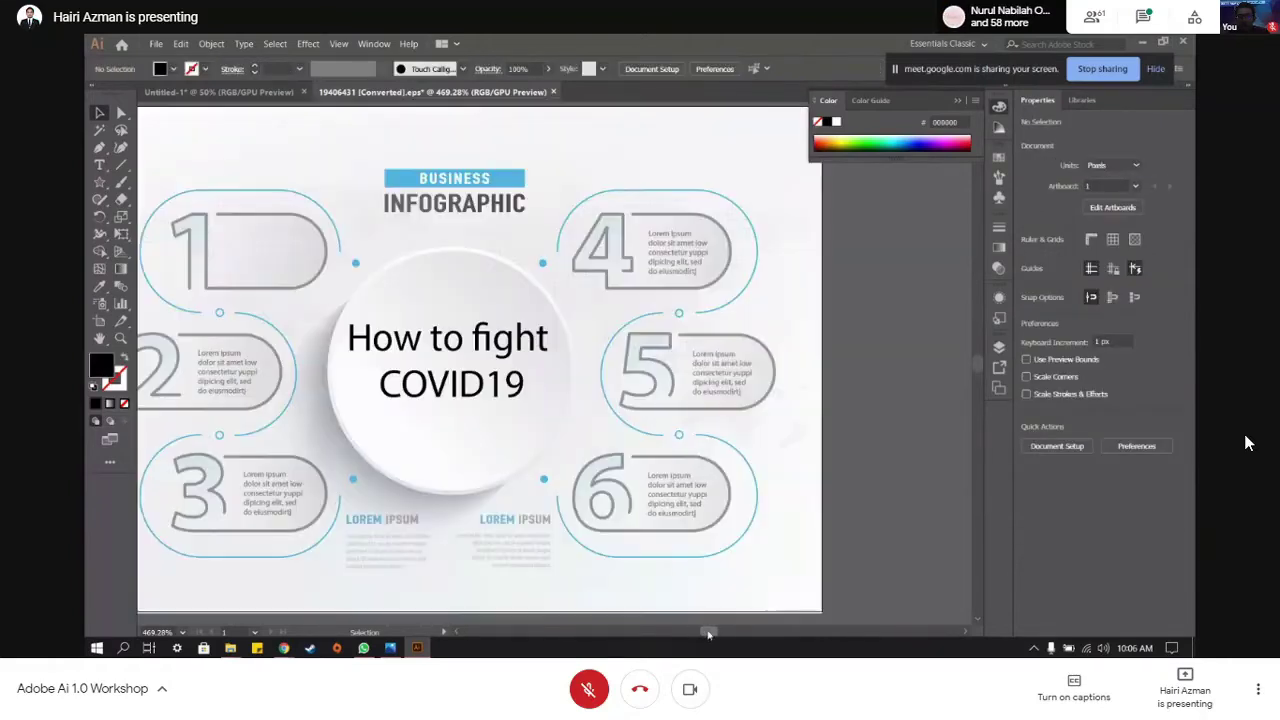
left_click_drag(708, 635, 718, 633)
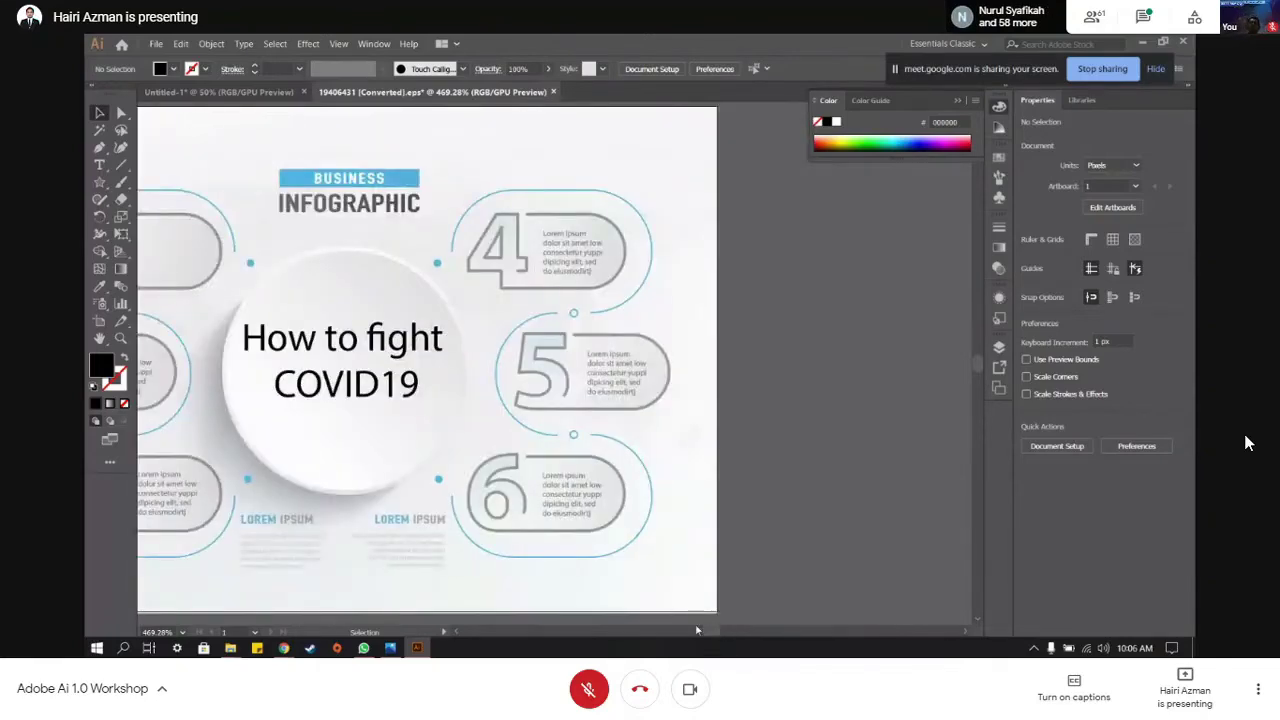
key("h")
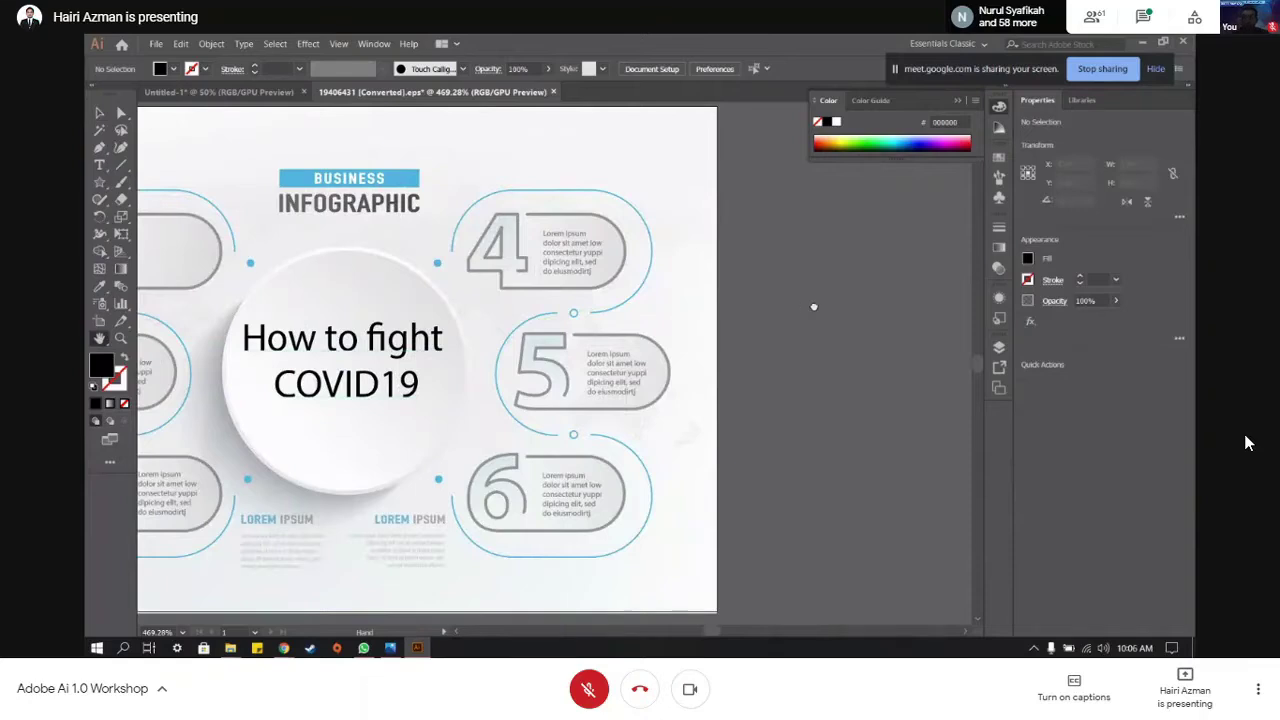
left_click_drag(814, 307, 843, 337)
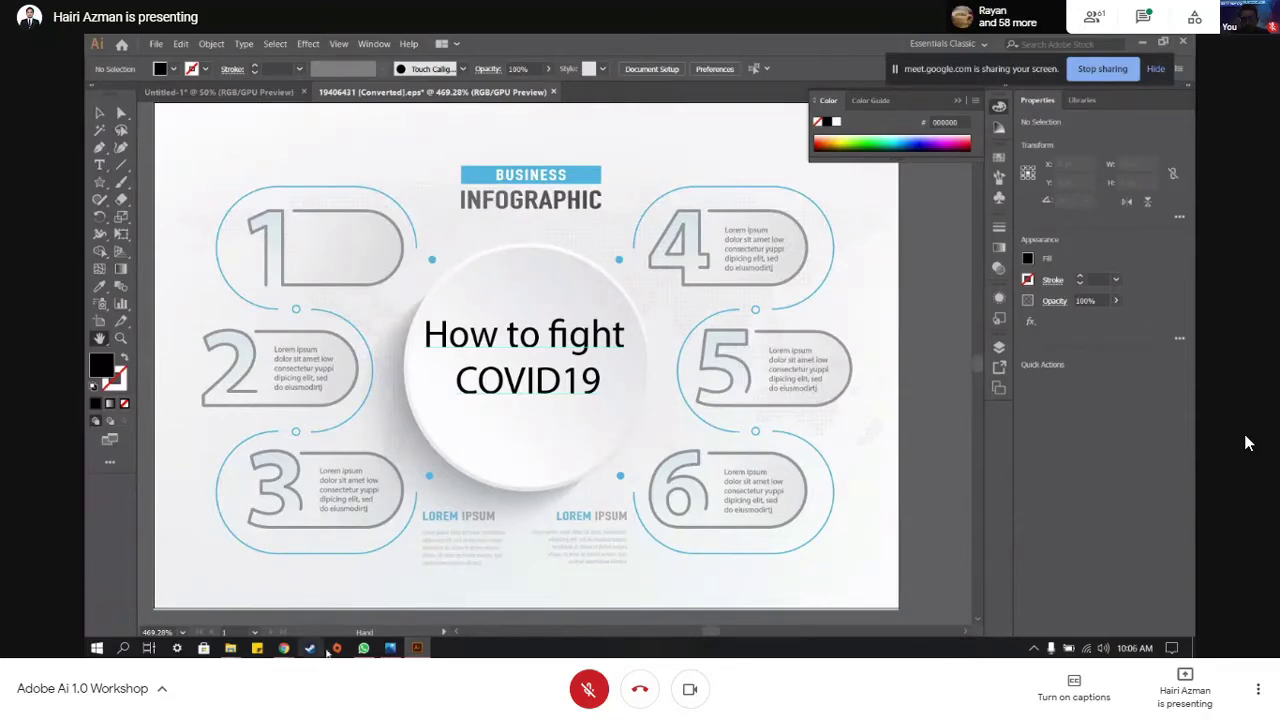
- Bring the Freepik Chrome window to the front and switch to the Vecteezy tab
mouse_move(286, 650)
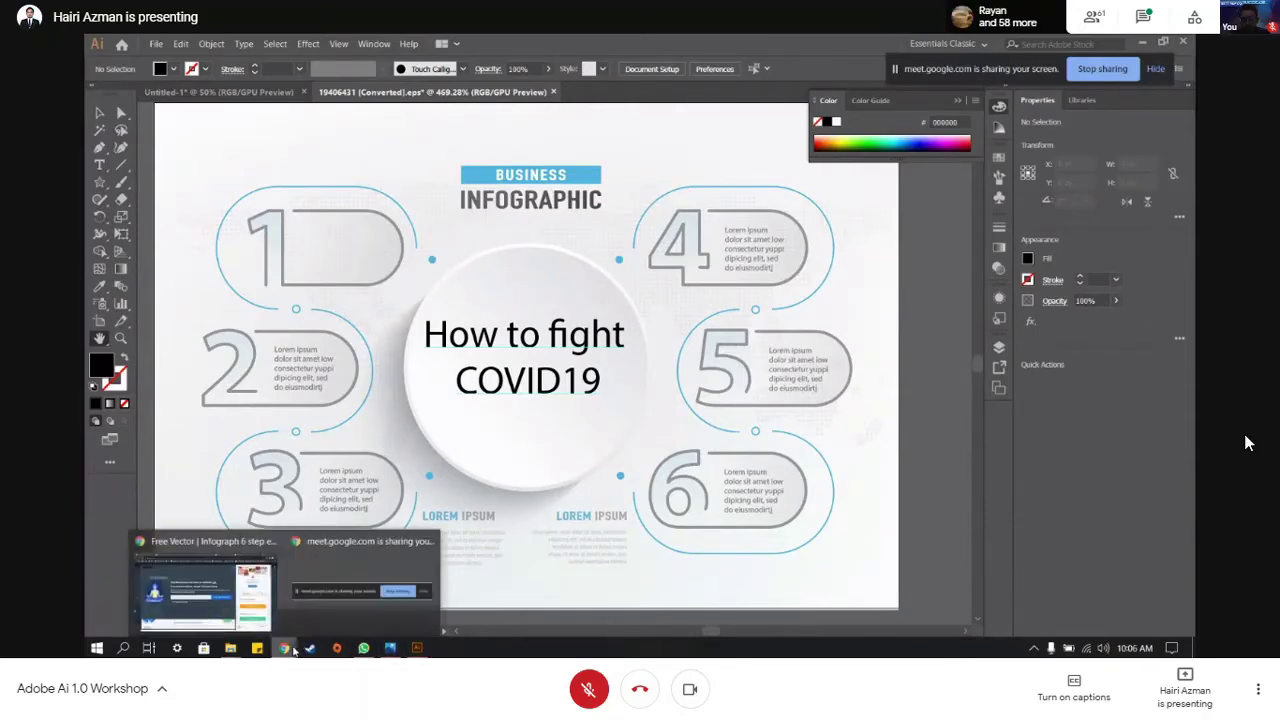
mouse_move(262, 595)
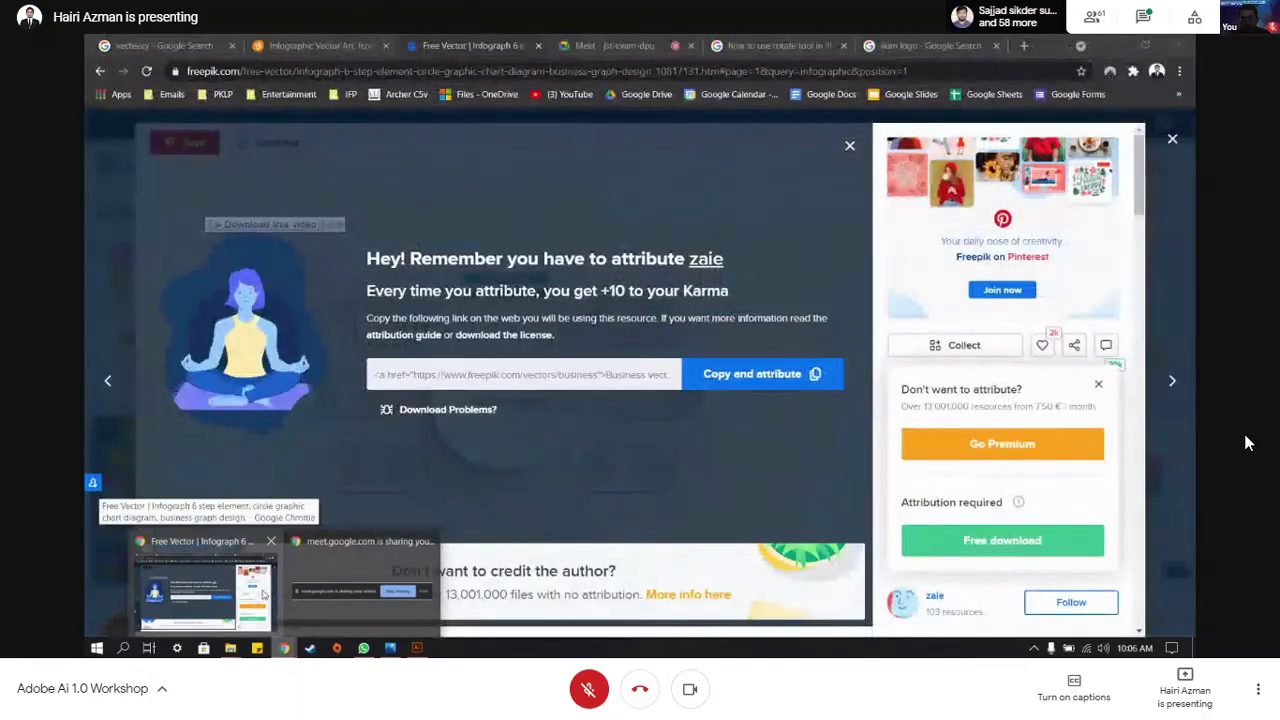
left_click(262, 595)
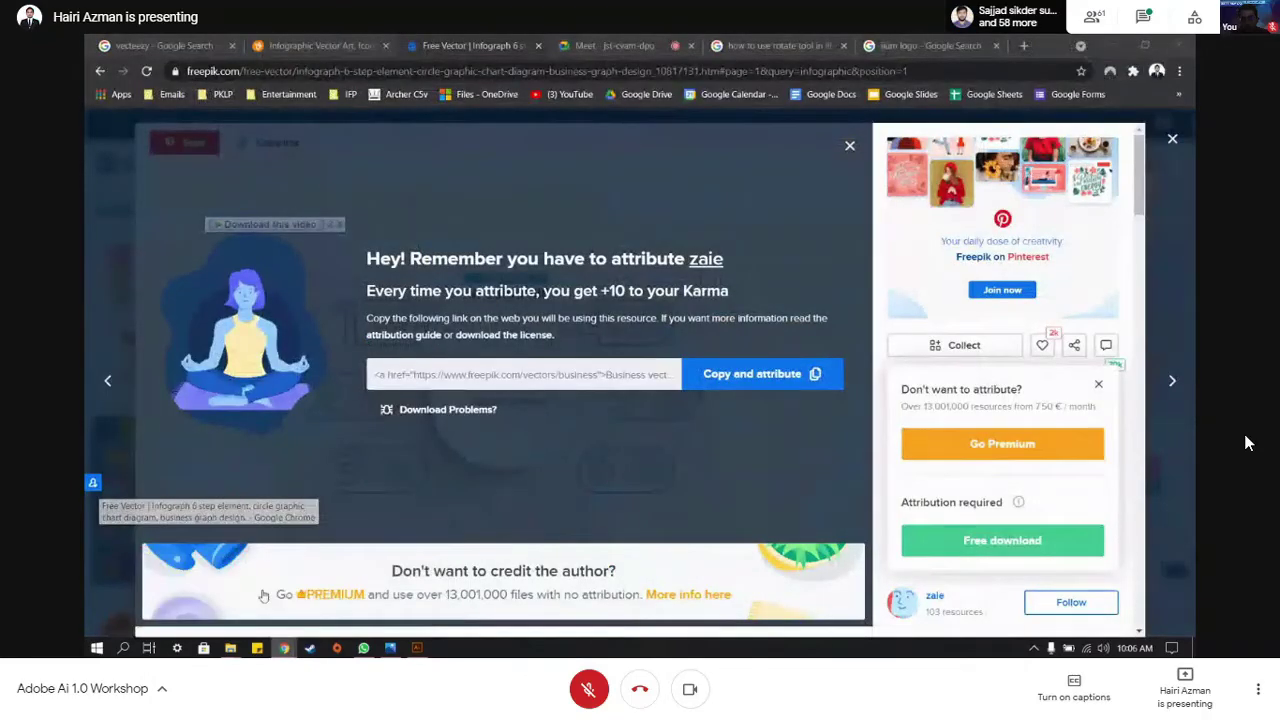
left_click(366, 45)
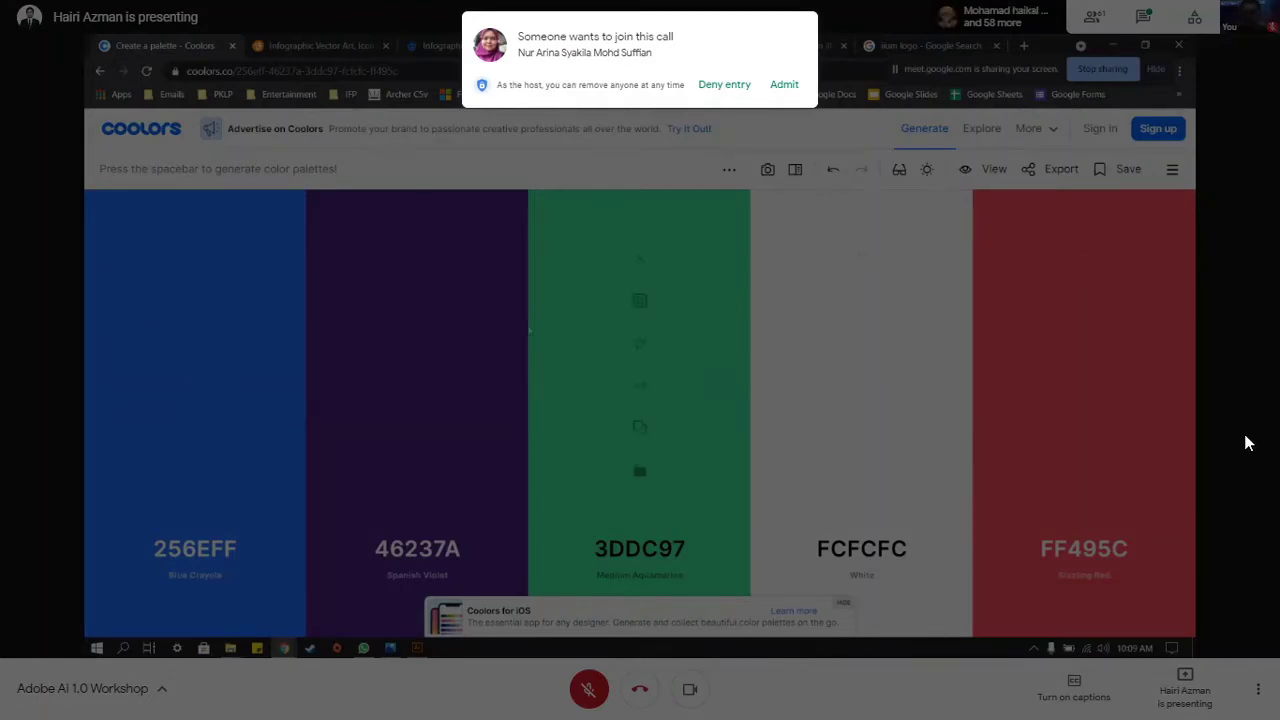
- Admit the person waiting to join the call
left_click(784, 84)
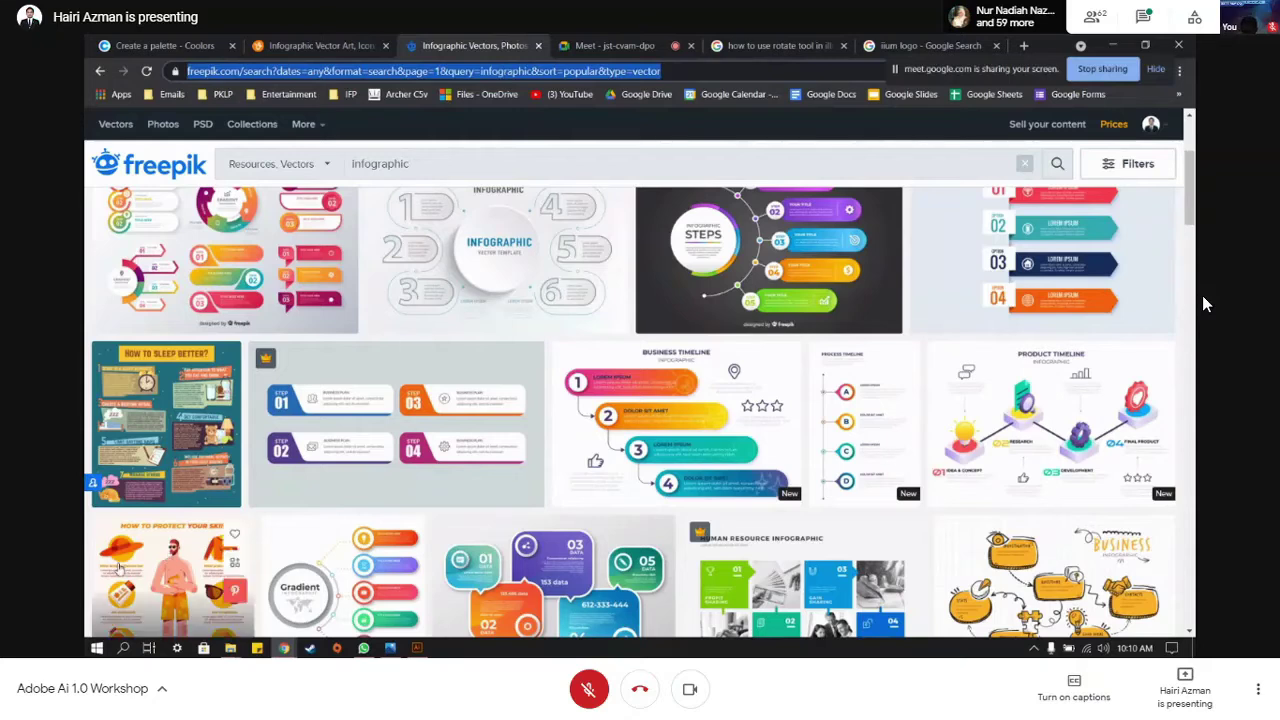
- Replace the Freepik address with dafont.com and scroll down its home page
left_click(694, 68)
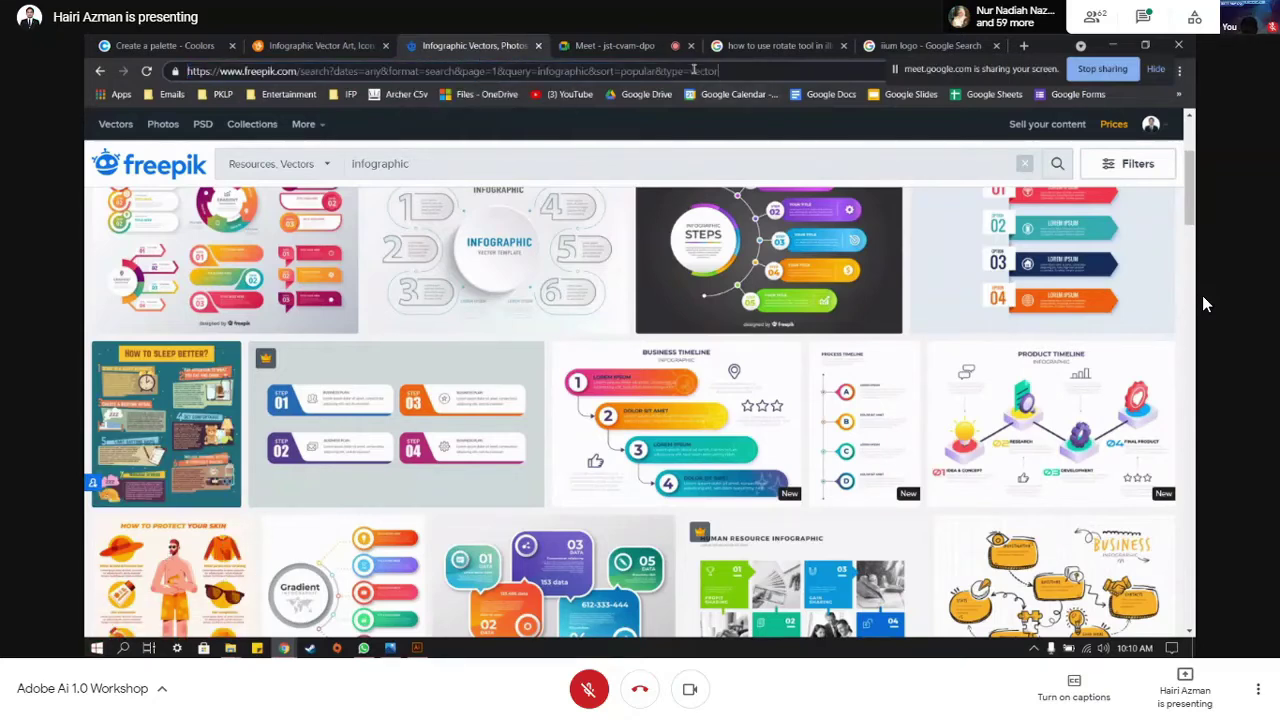
left_click_drag(740, 76, 190, 78)
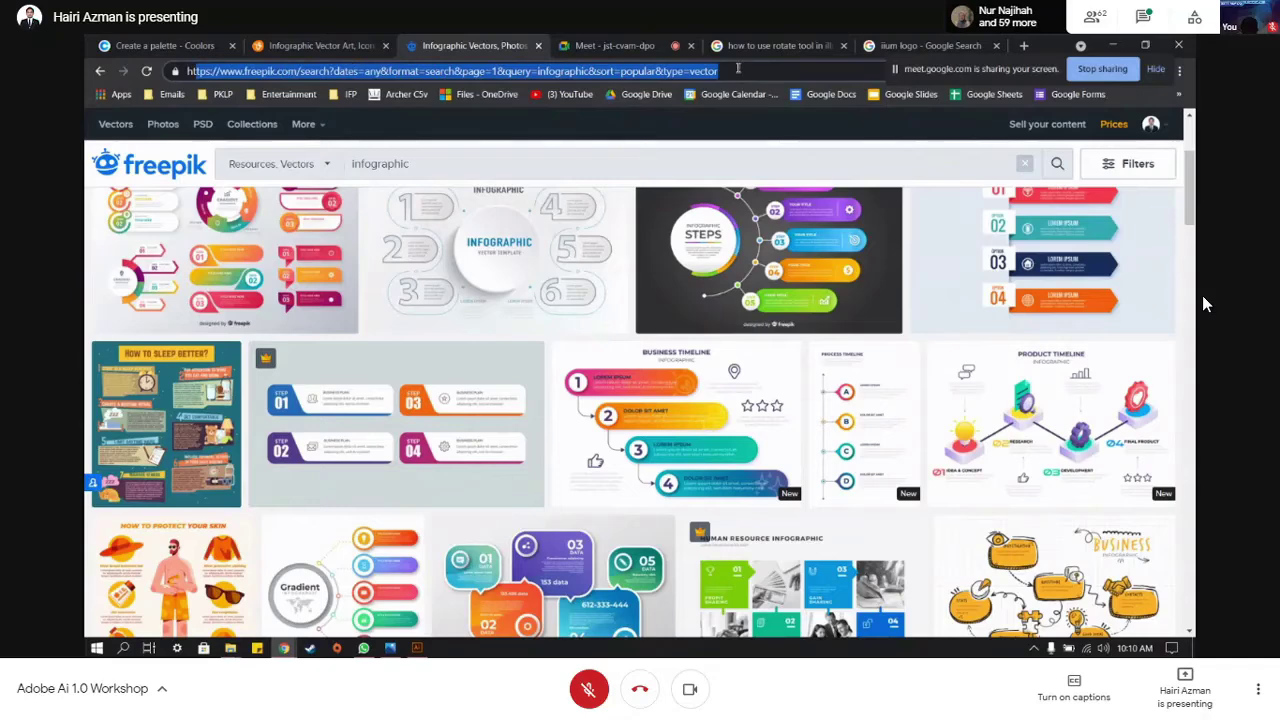
type("htdaonf")
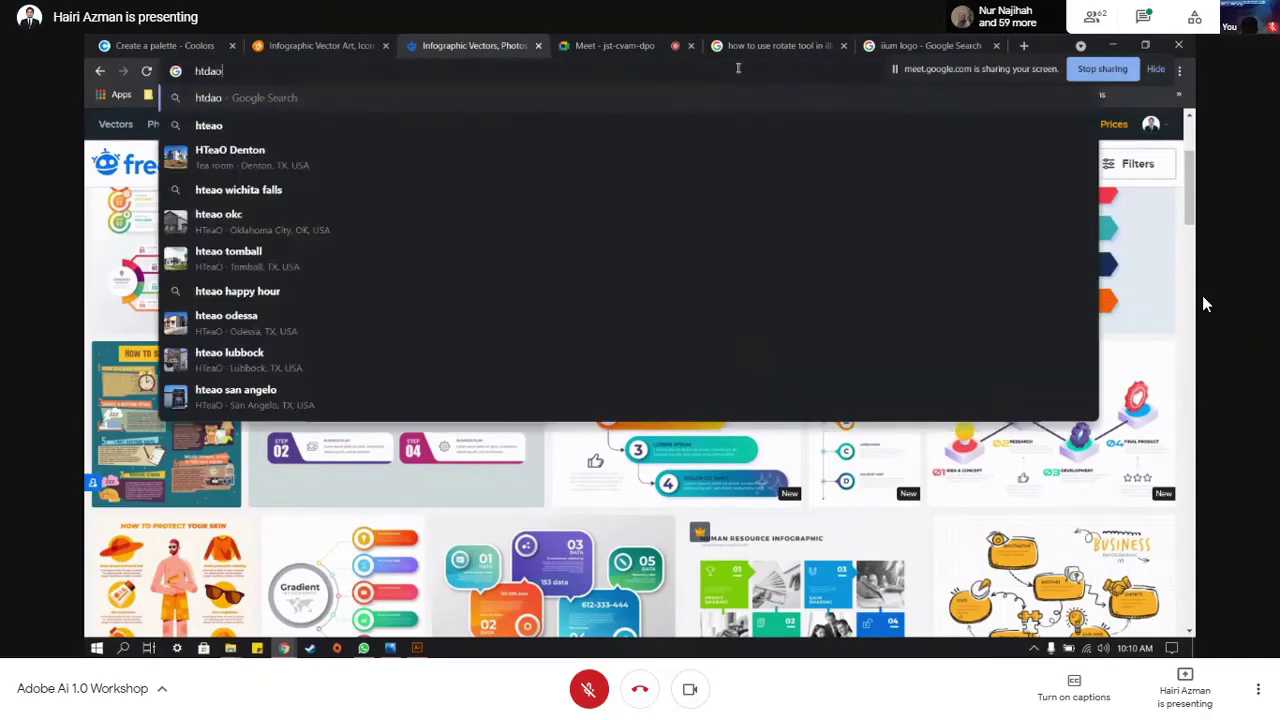
key("BackSpace")
key("BackSpace")
key("BackSpace")
key("BackSpace")
key("BackSpace")
key("BackSpace")
key("BackSpace")
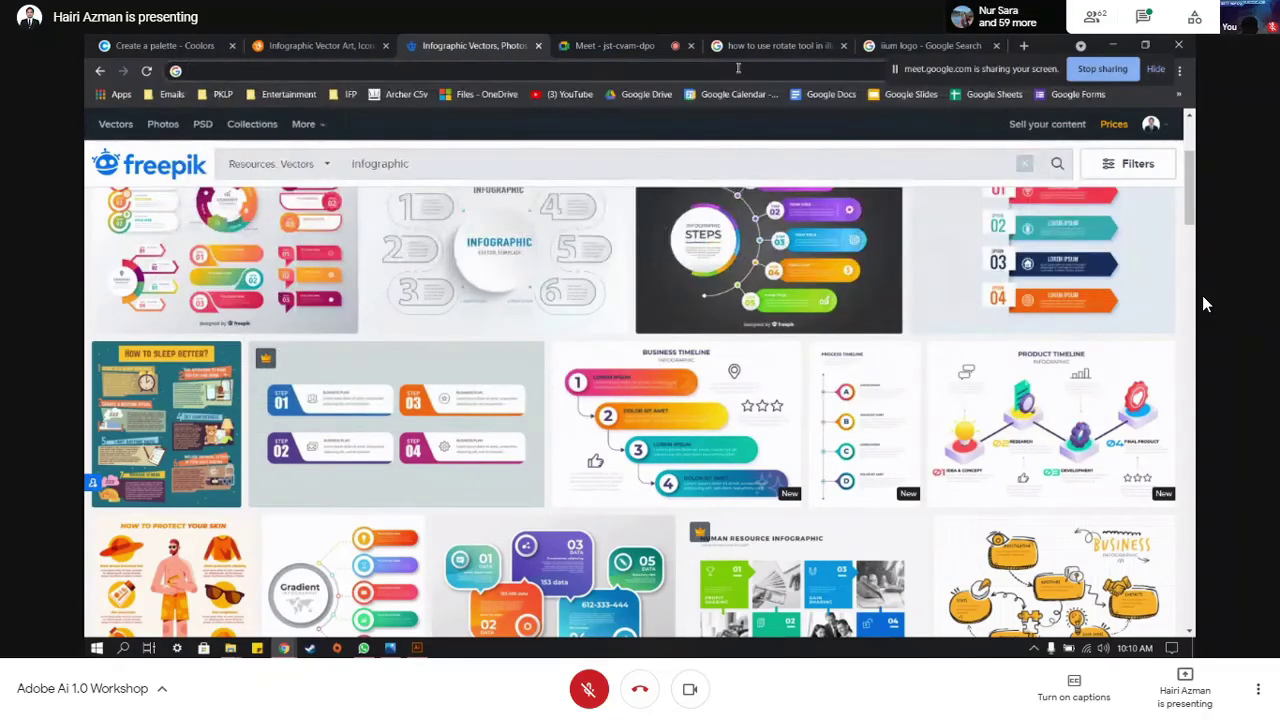
type("dafon")
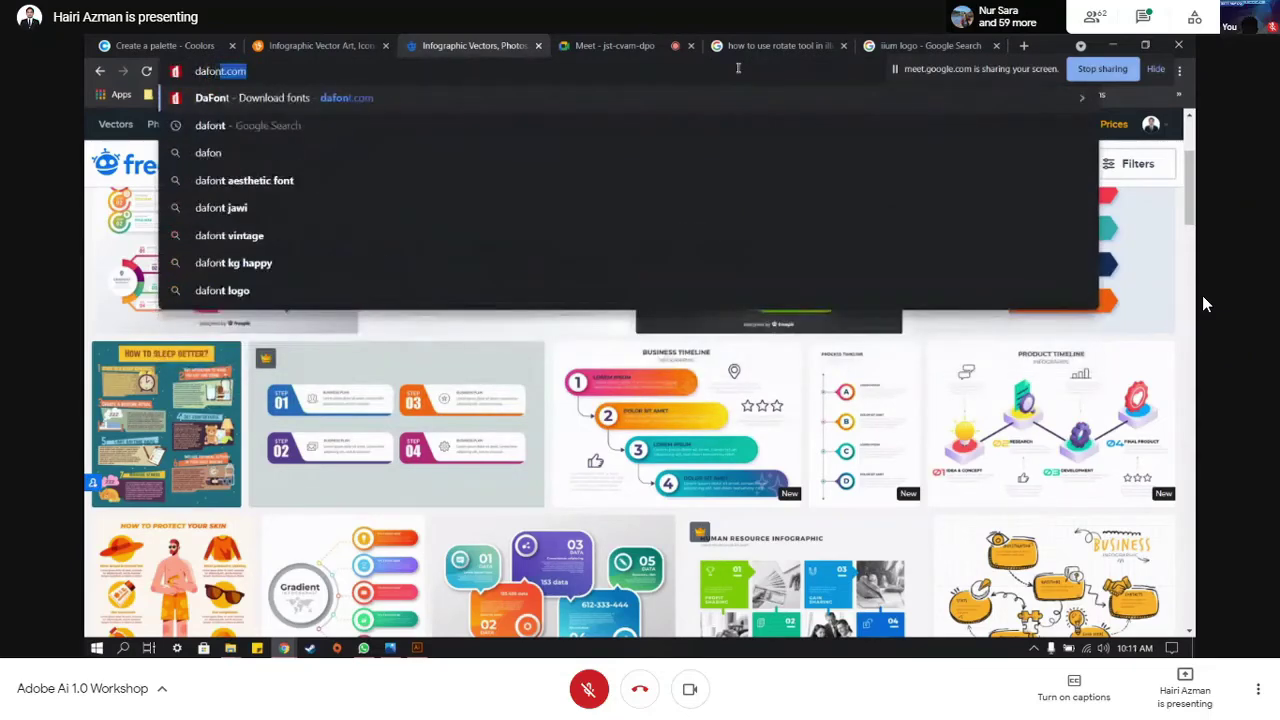
key("Return")
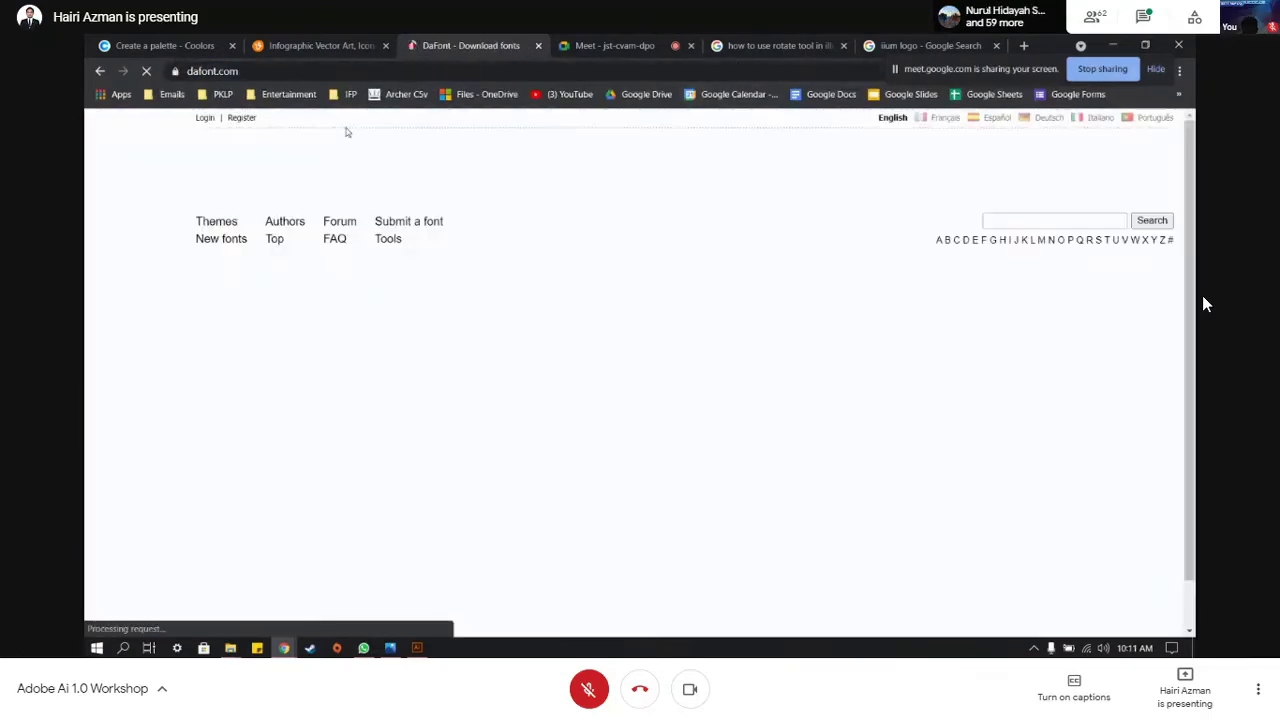
scroll(1202, 295, "down", 10)
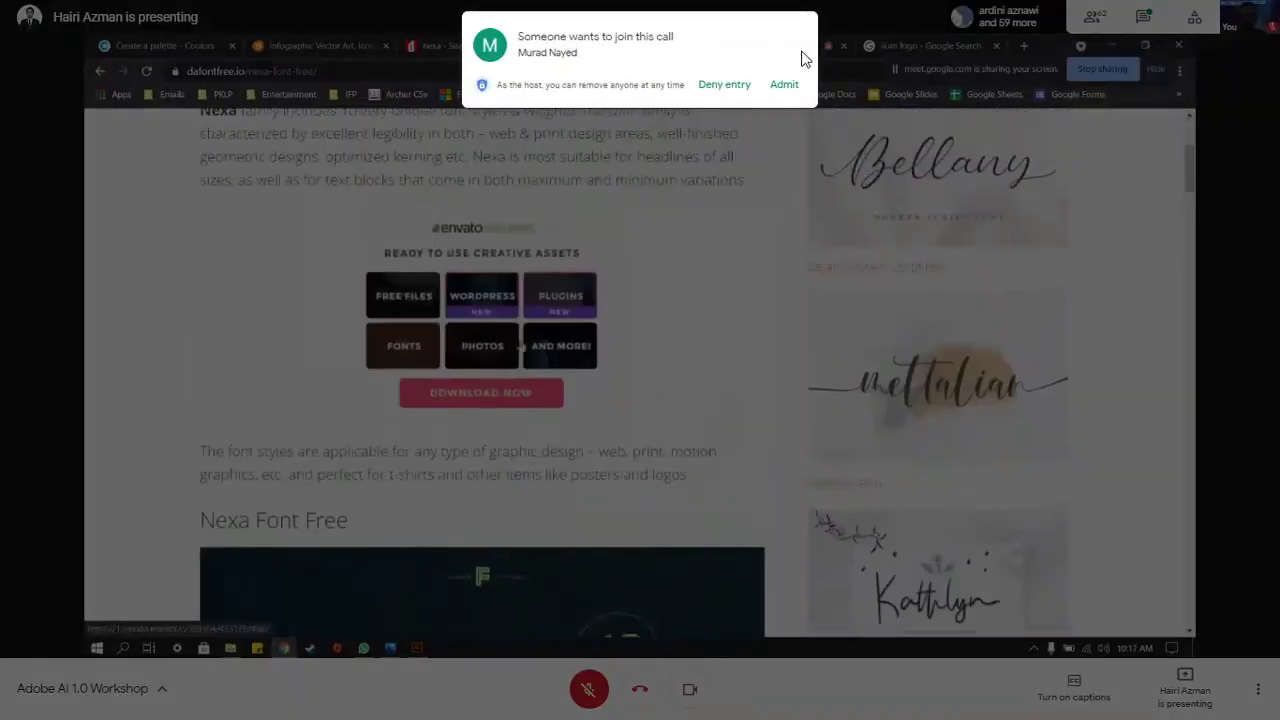
- Admit another person requesting to join the call
left_click(784, 84)
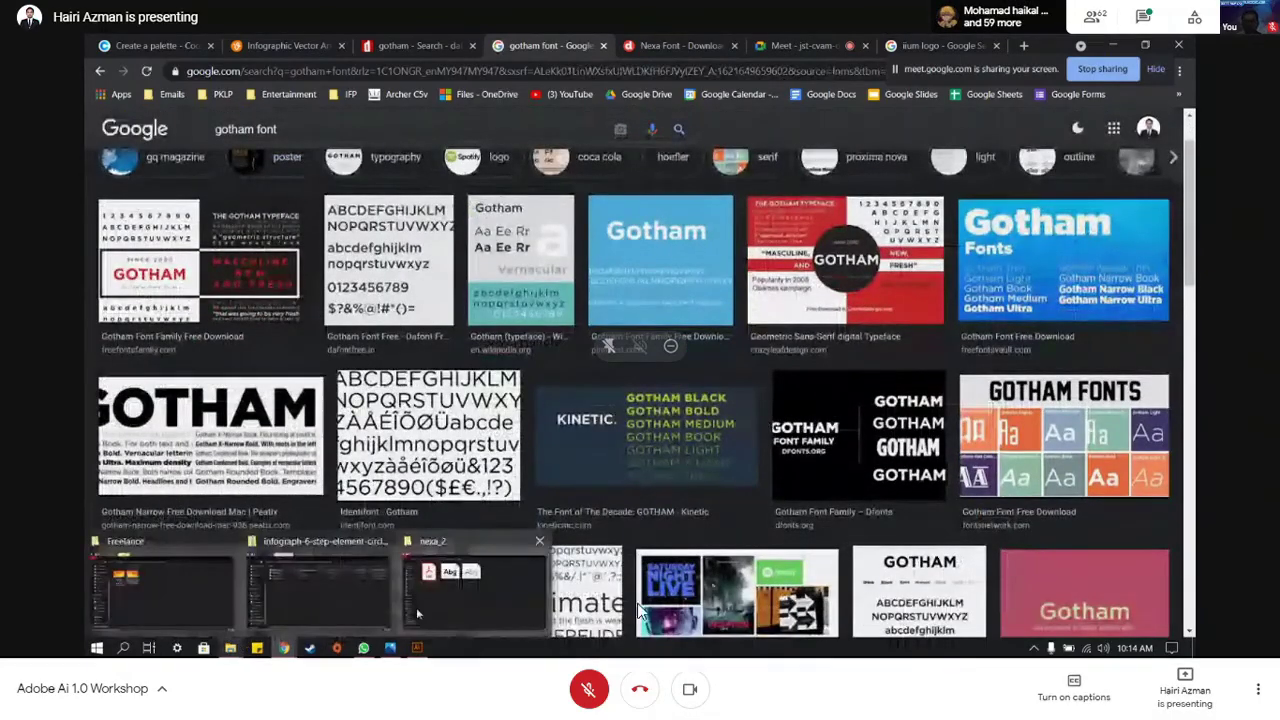
- Turn off your own camera in the Google Meet call
left_click(689, 690)
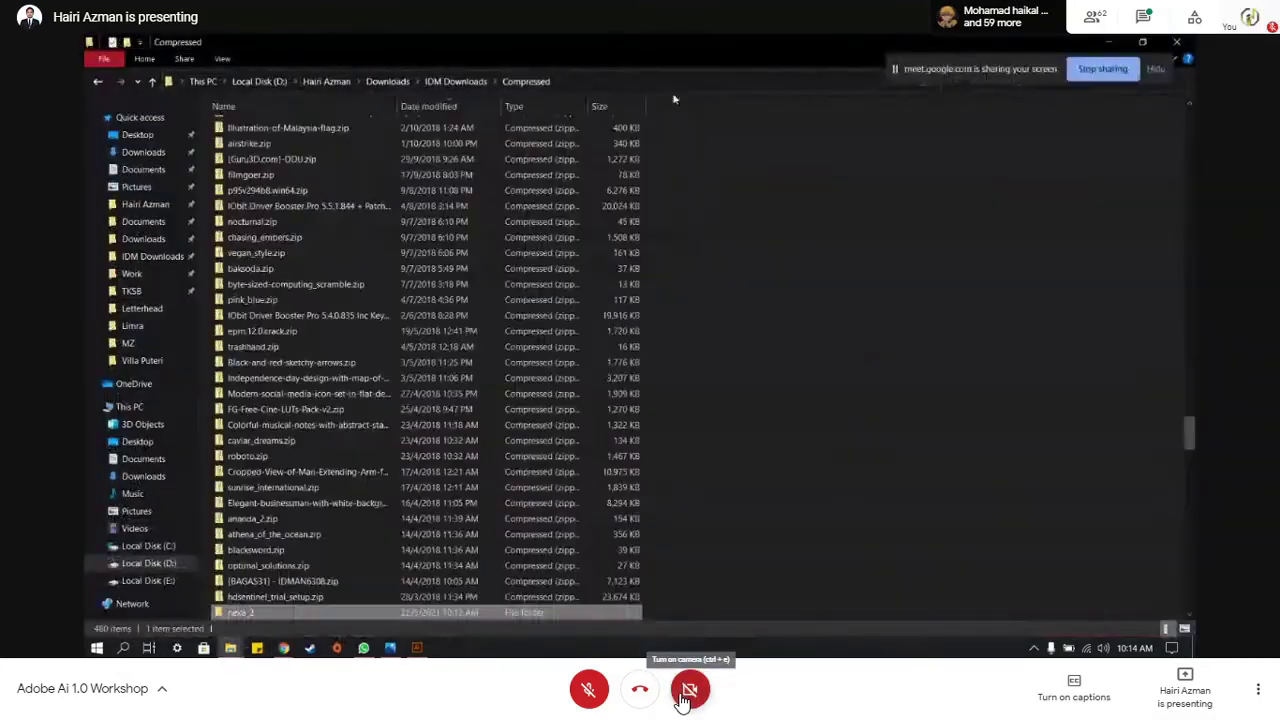
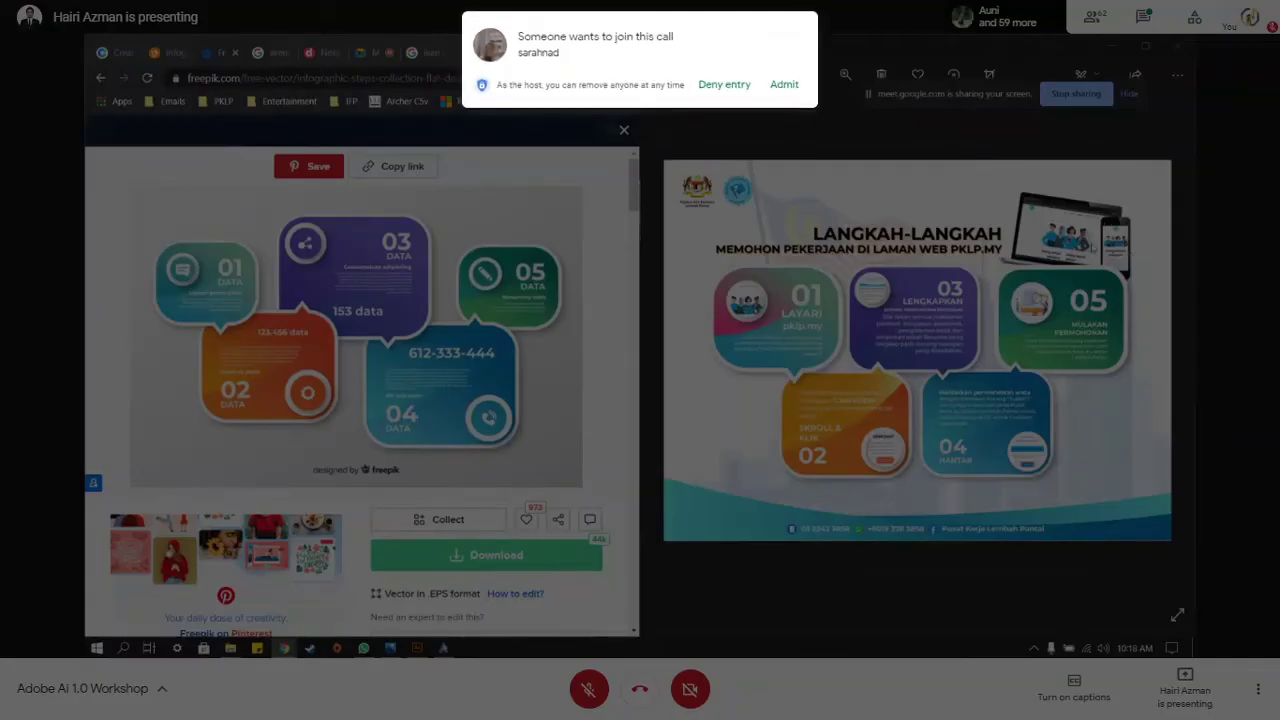
- Admit the waiting guest, then bring Chrome forward on the Google Meet tab
left_click(788, 85)
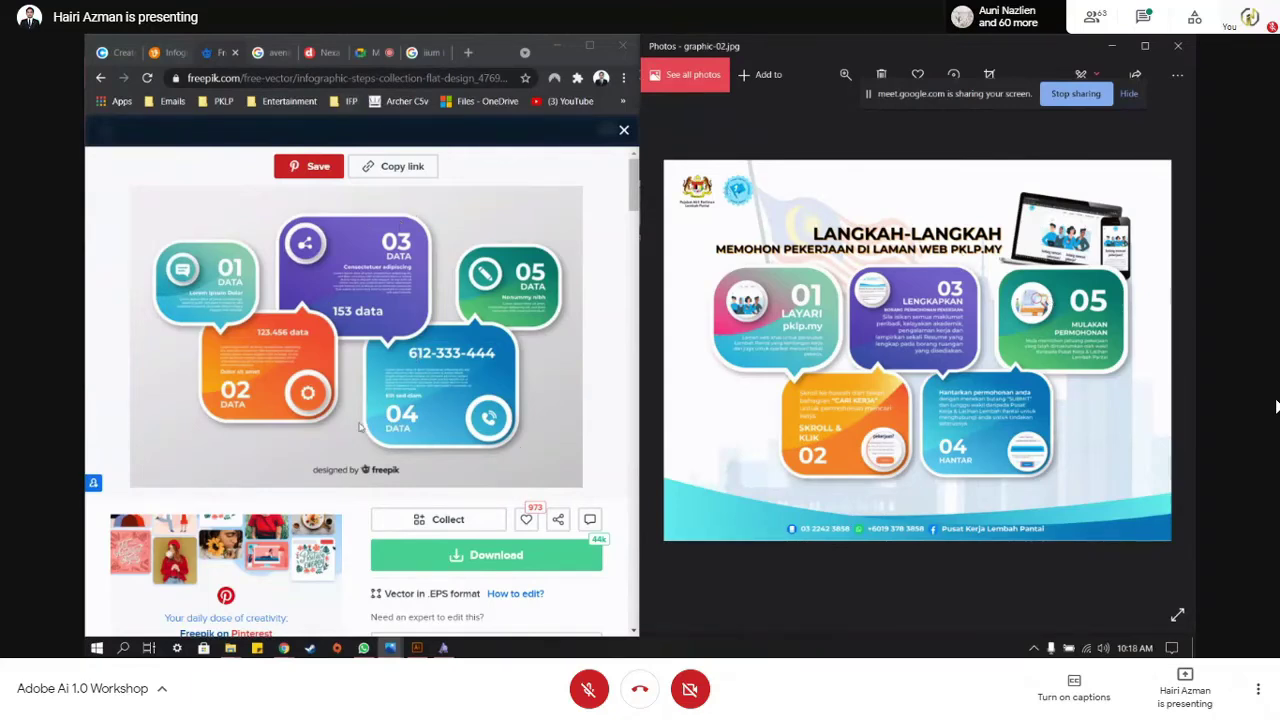
left_click(419, 650)
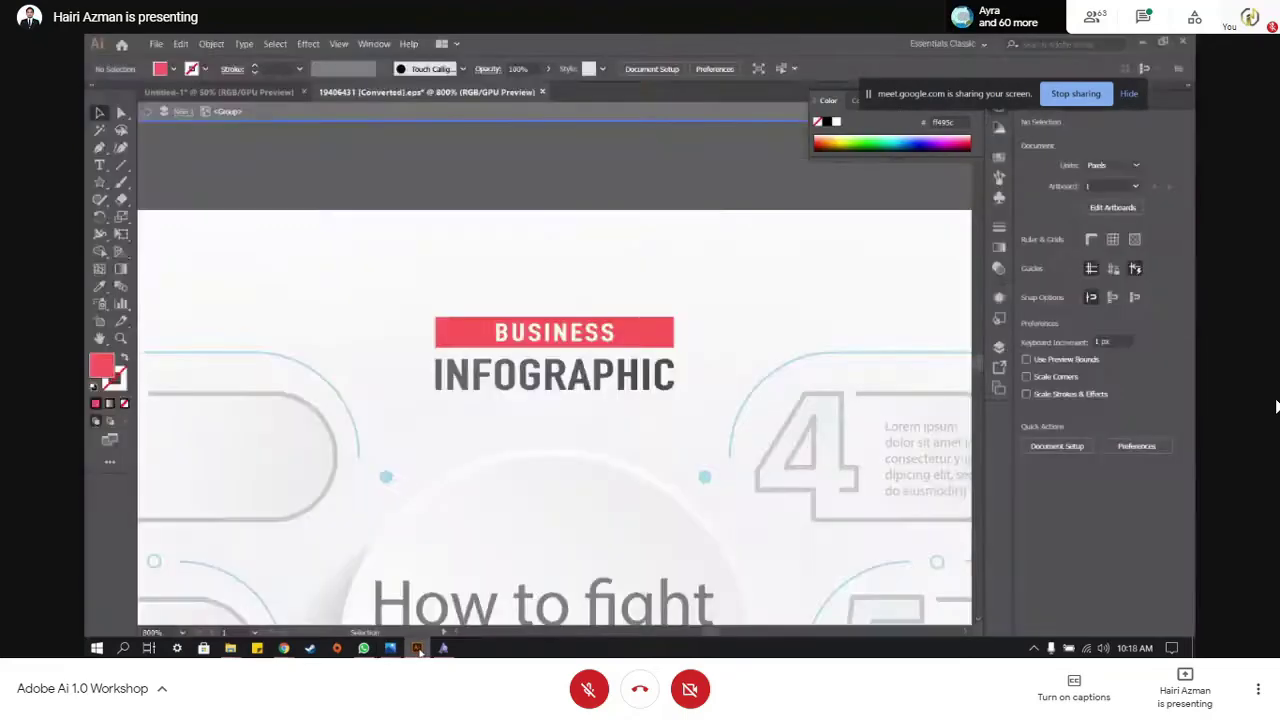
mouse_move(287, 651)
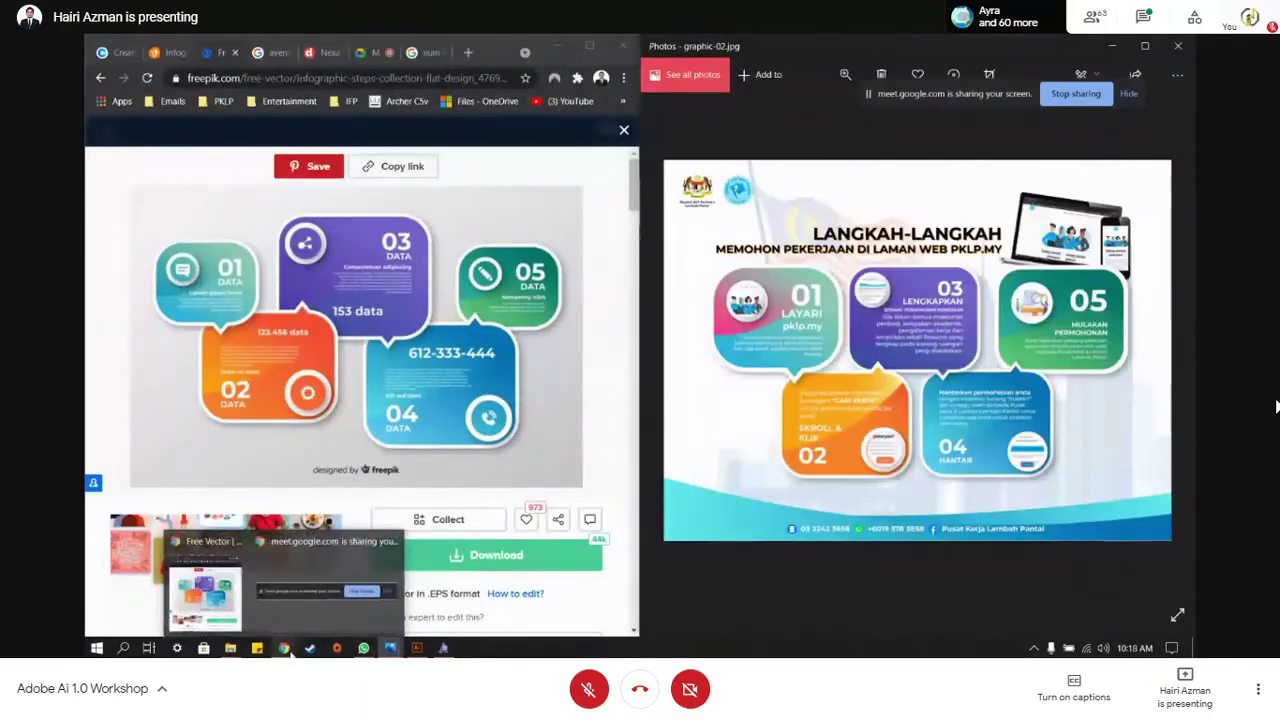
left_click(205, 590)
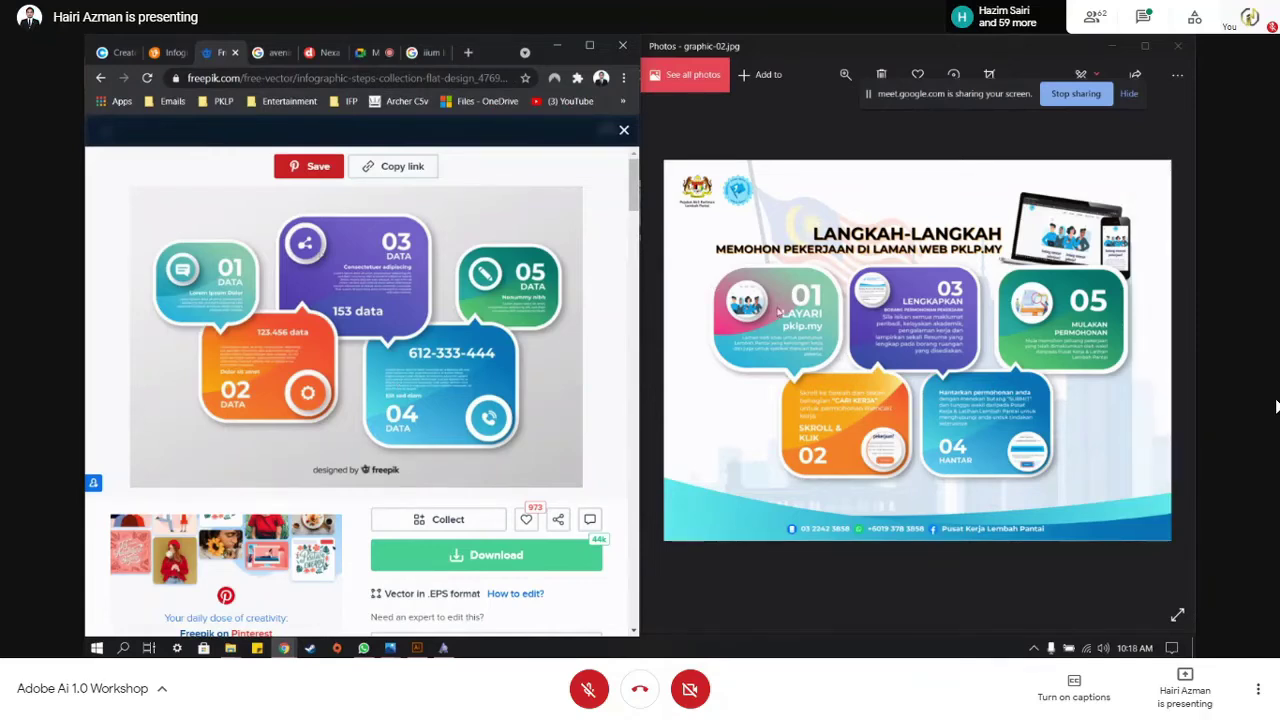
left_click(371, 55)
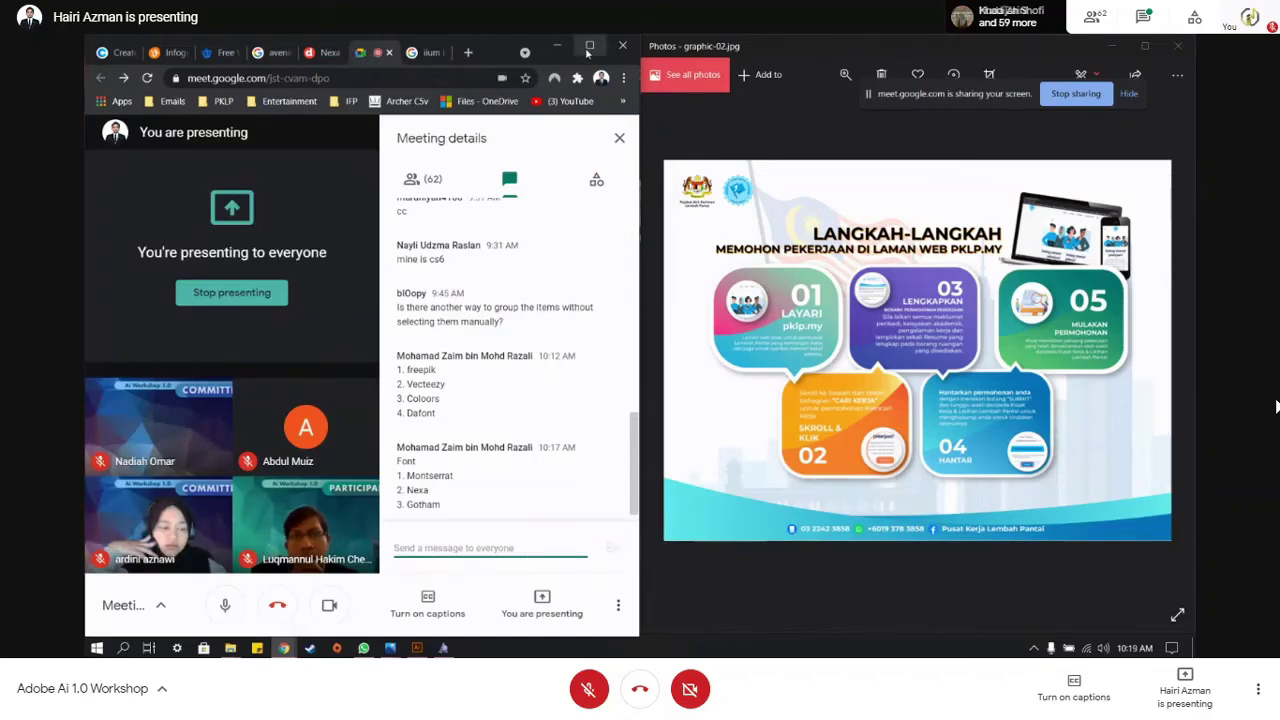
- Return to Illustrator's Untitled-1 document and draw a rectangle on the first artboard
left_click(437, 648)
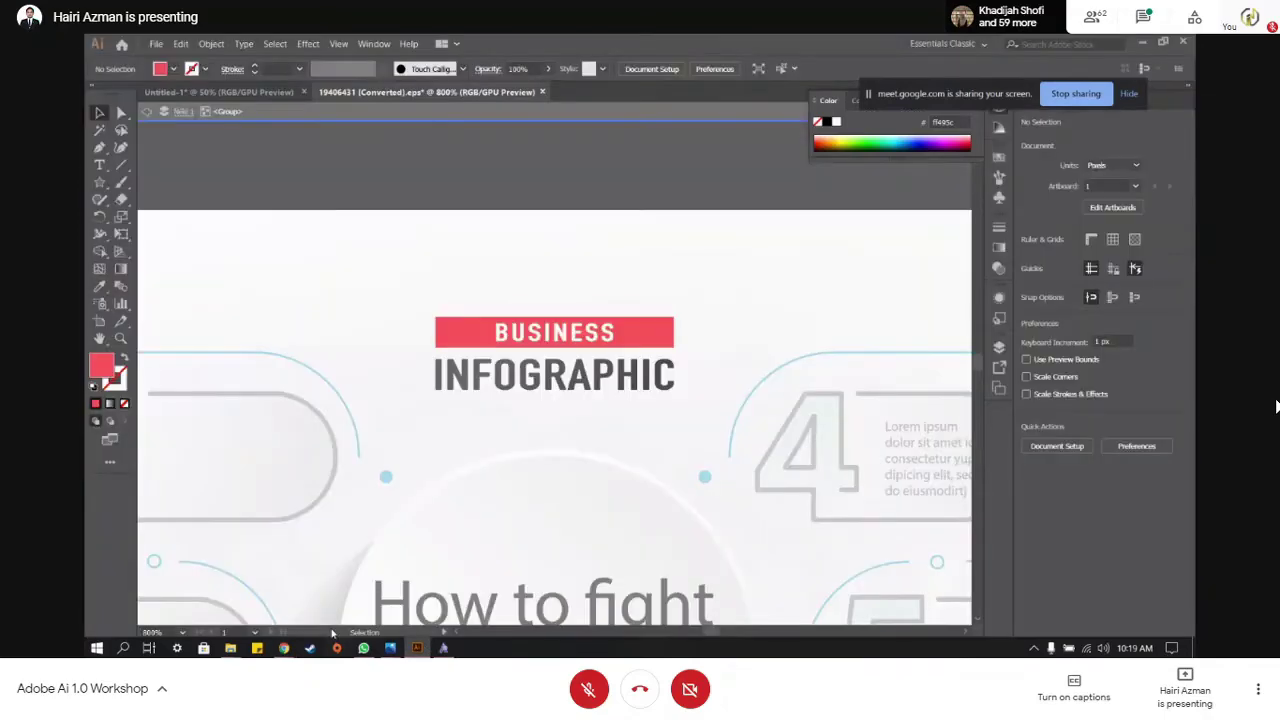
left_click(225, 91)
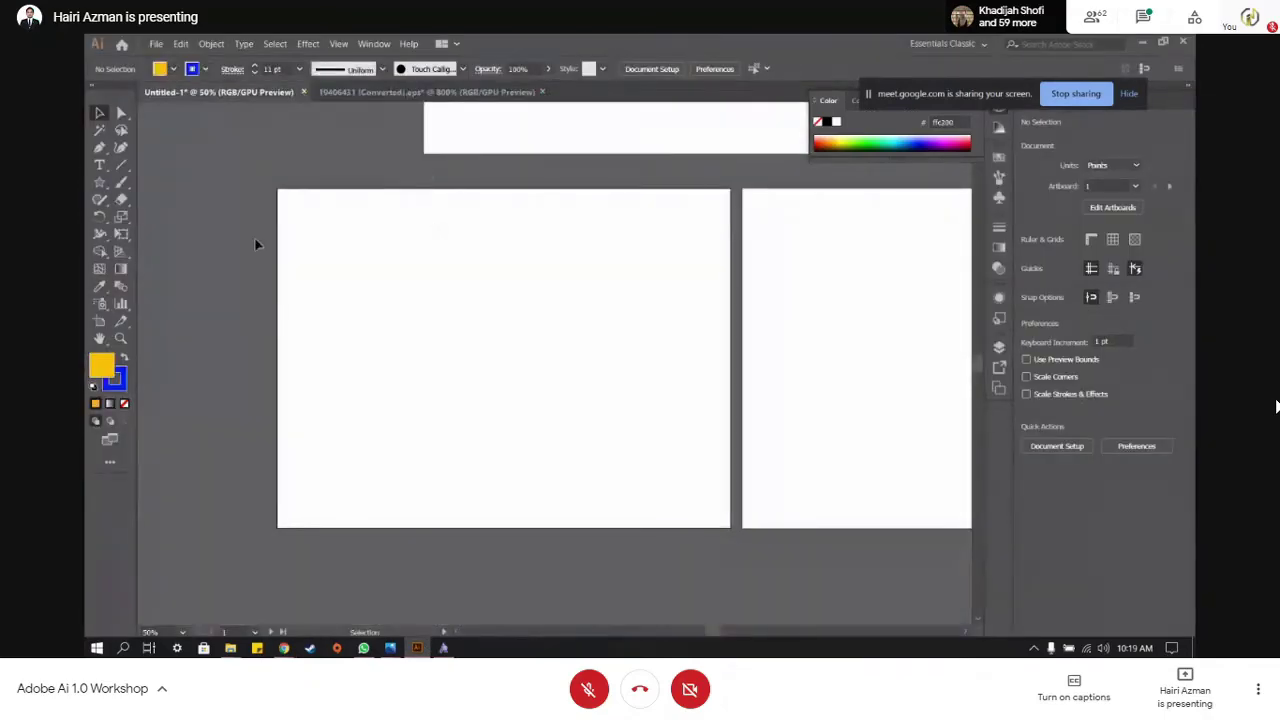
left_click(101, 183)
left_click_drag(104, 183, 142, 181)
left_click_drag(353, 268, 560, 376)
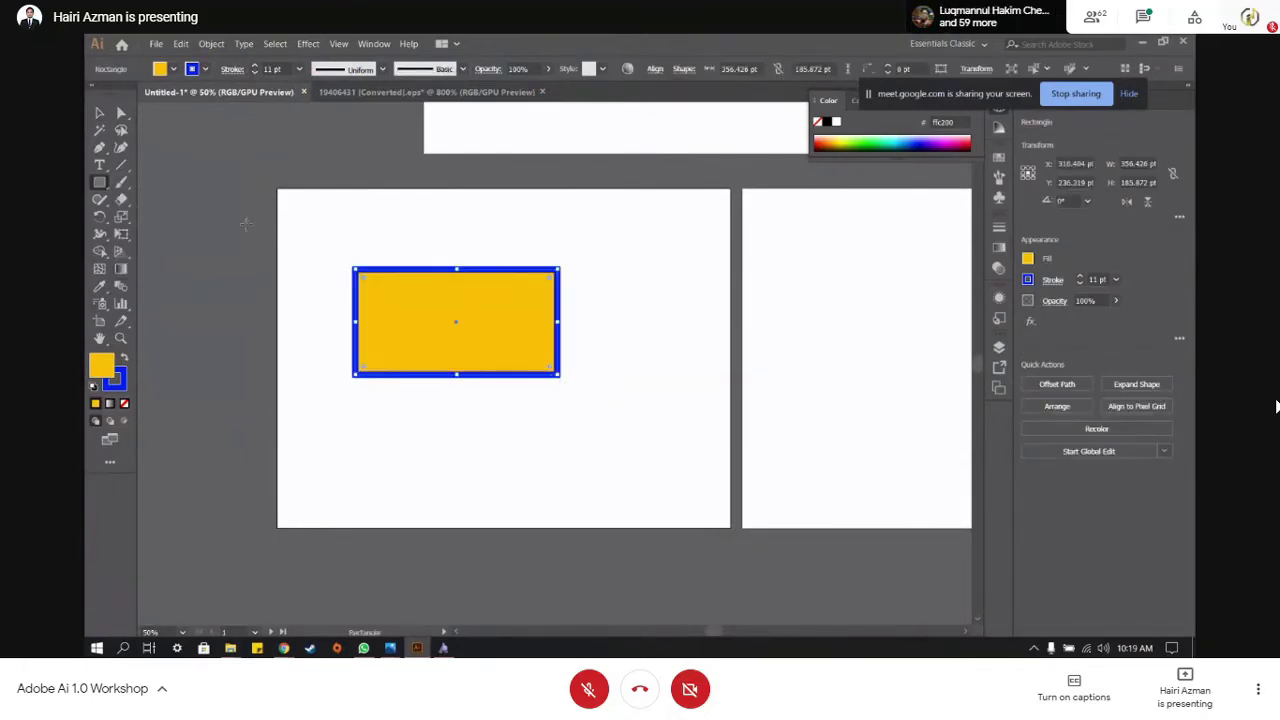
- Set the rectangle's stroke to 0 pt with no outline, then deselect it
left_click_drag(255, 74, 255, 74)
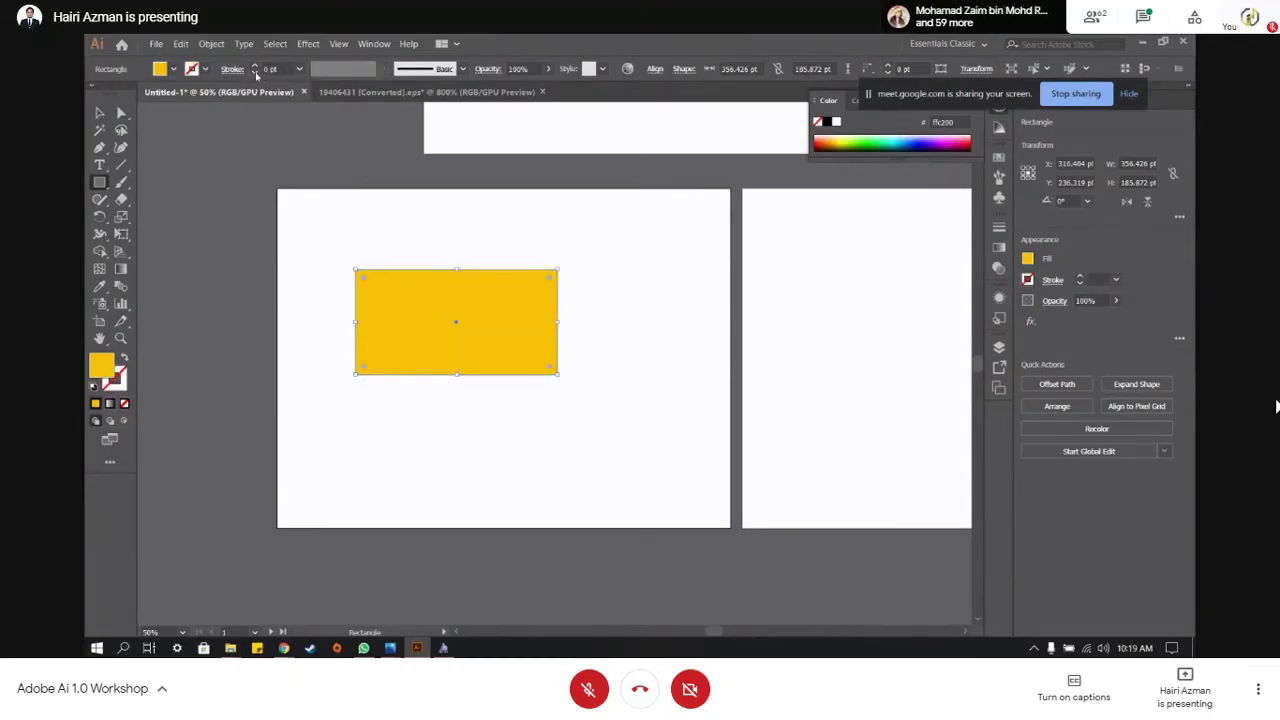
left_click(354, 207)
left_click(188, 136)
left_click(101, 112)
left_click(306, 190)
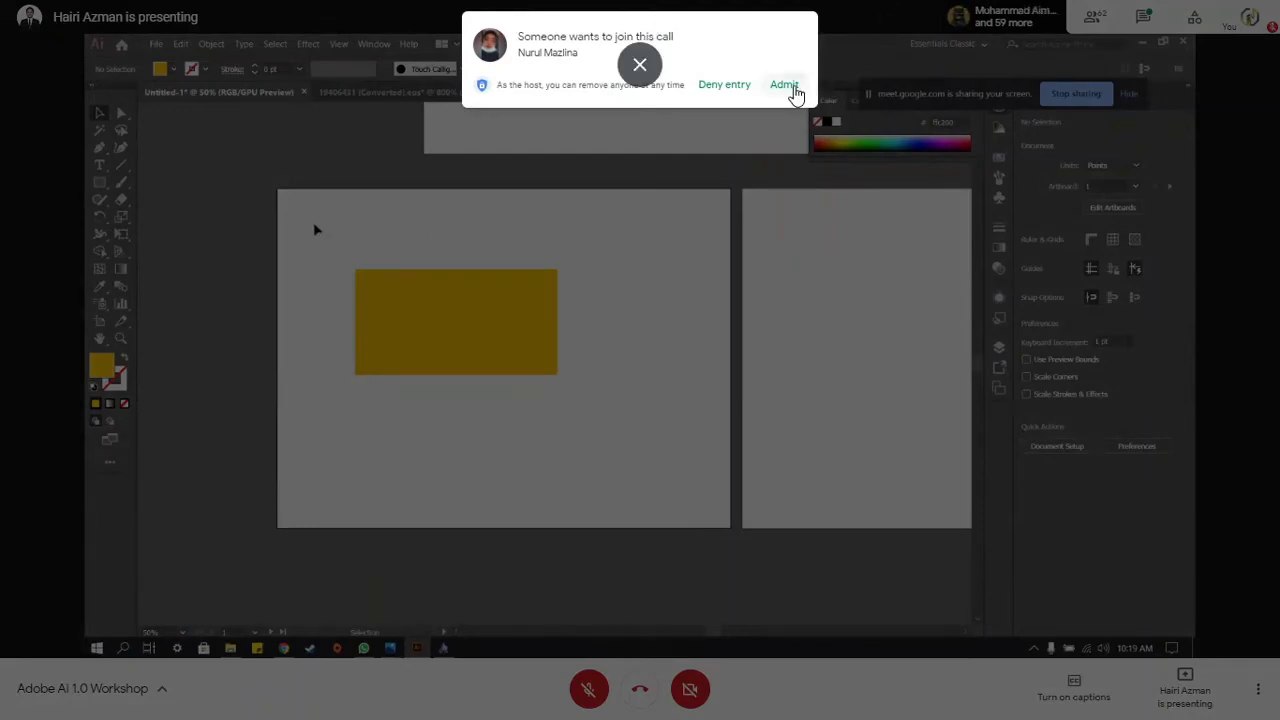
- Admit the waiting guest, then select and deselect the yellow rectangle
left_click(786, 86)
left_click_drag(305, 258, 430, 305)
left_click(470, 227)
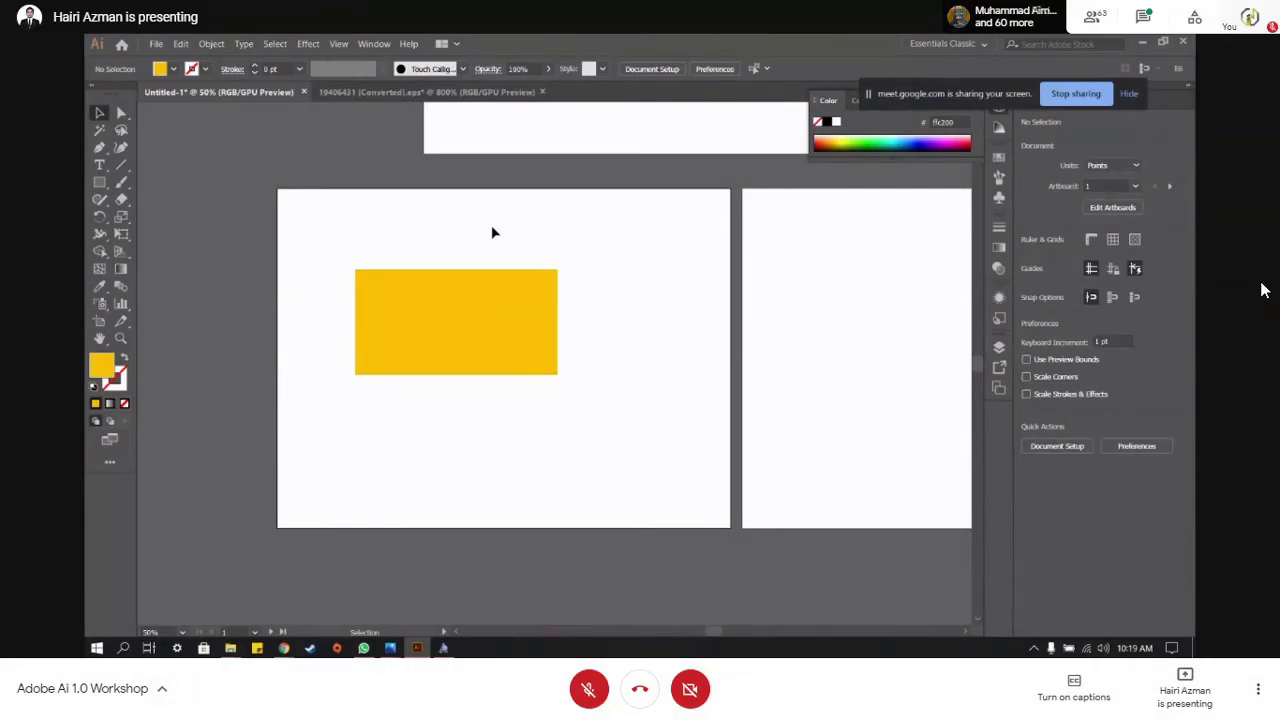
left_click_drag(868, 93, 776, 59)
- Show the Libraries panel and delete the yellow rectangle
left_click(1082, 100)
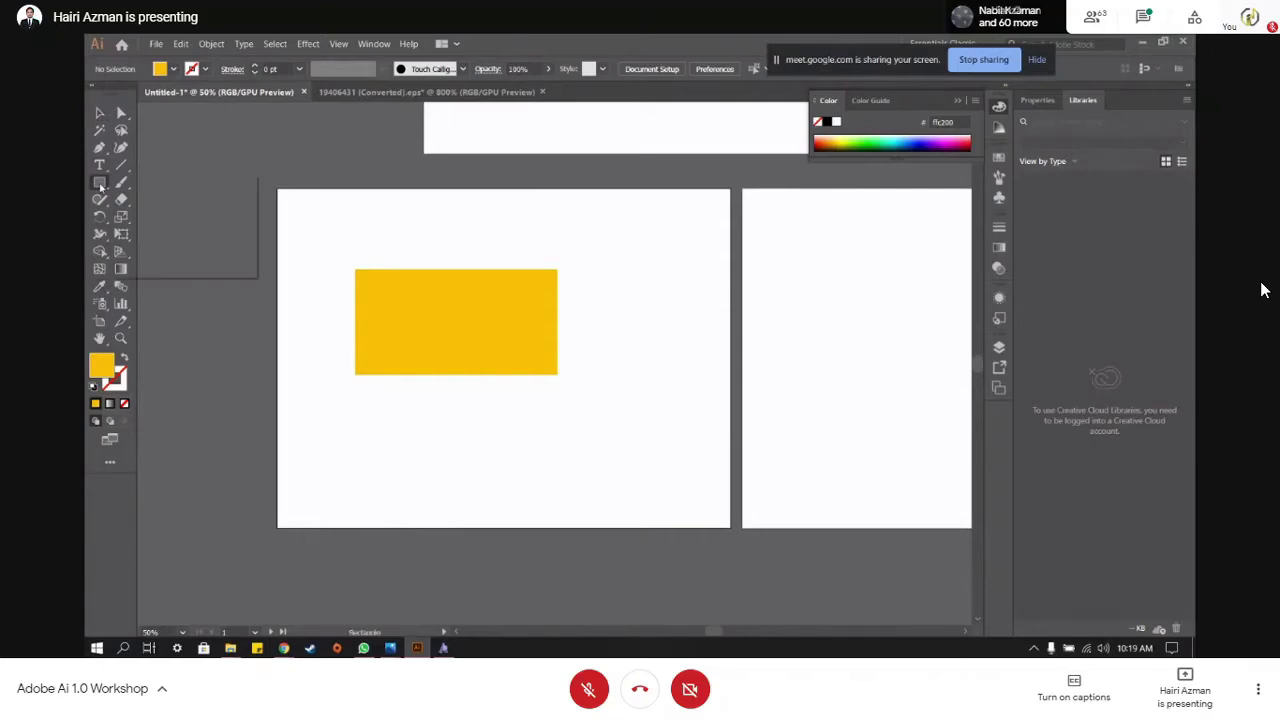
left_click_drag(100, 183, 150, 216)
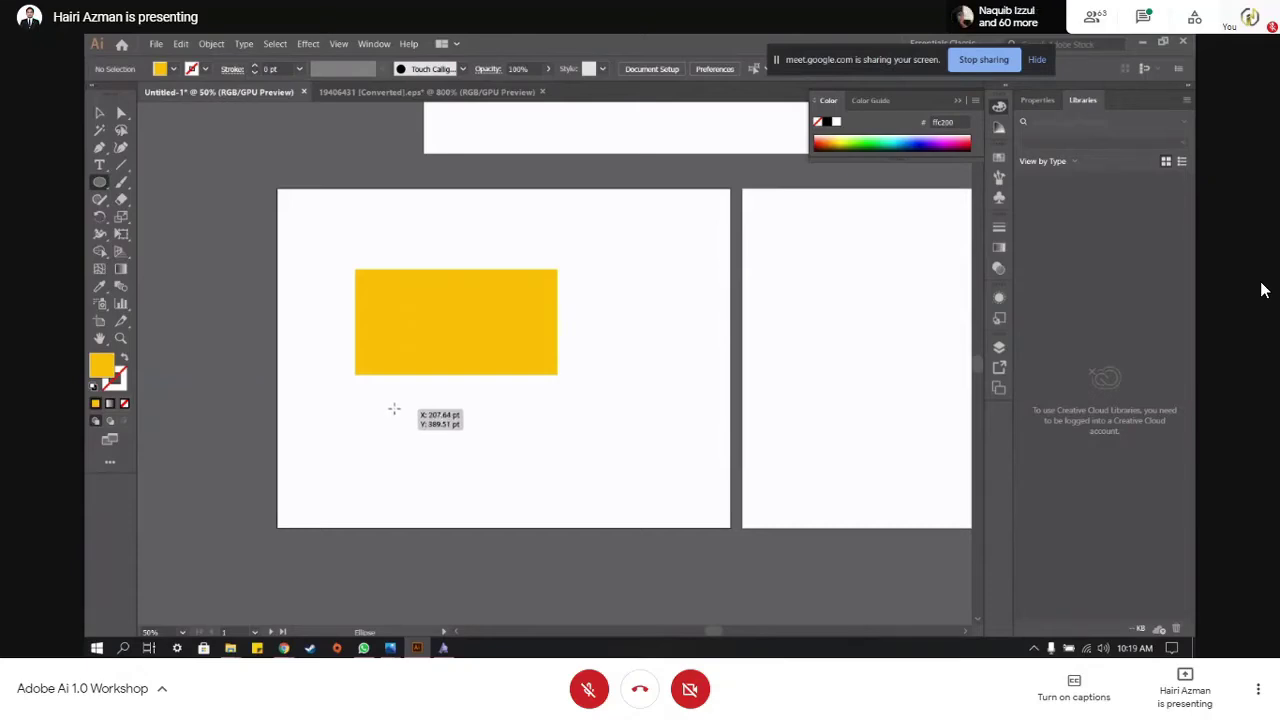
scroll(566, 267, "up", 3)
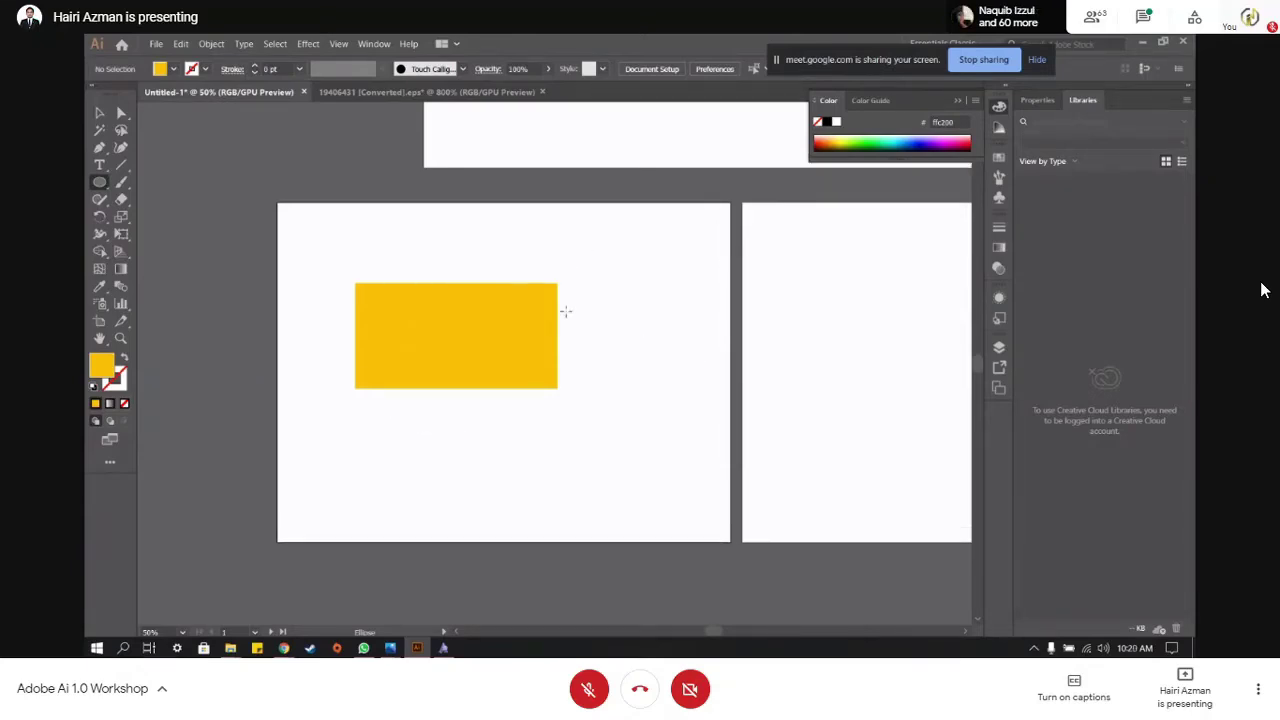
left_click(99, 113)
left_click(503, 423)
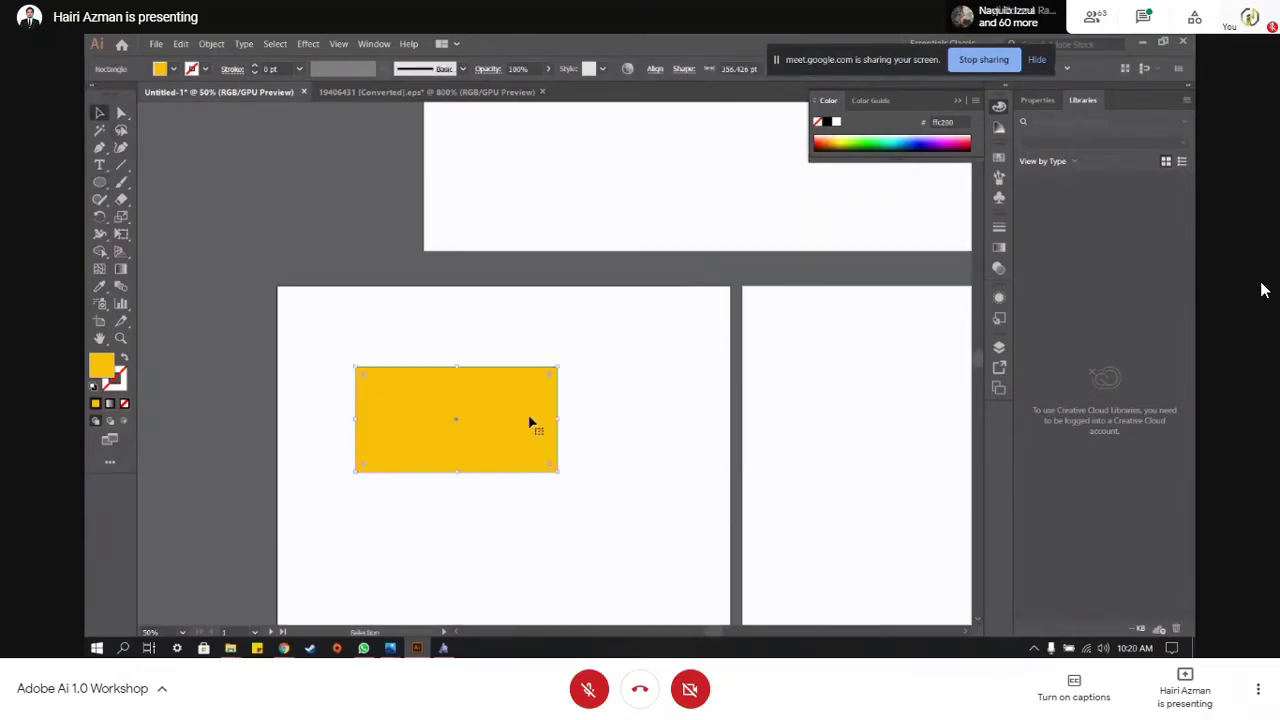
key("Delete")
scroll(197, 362, "down", 1)
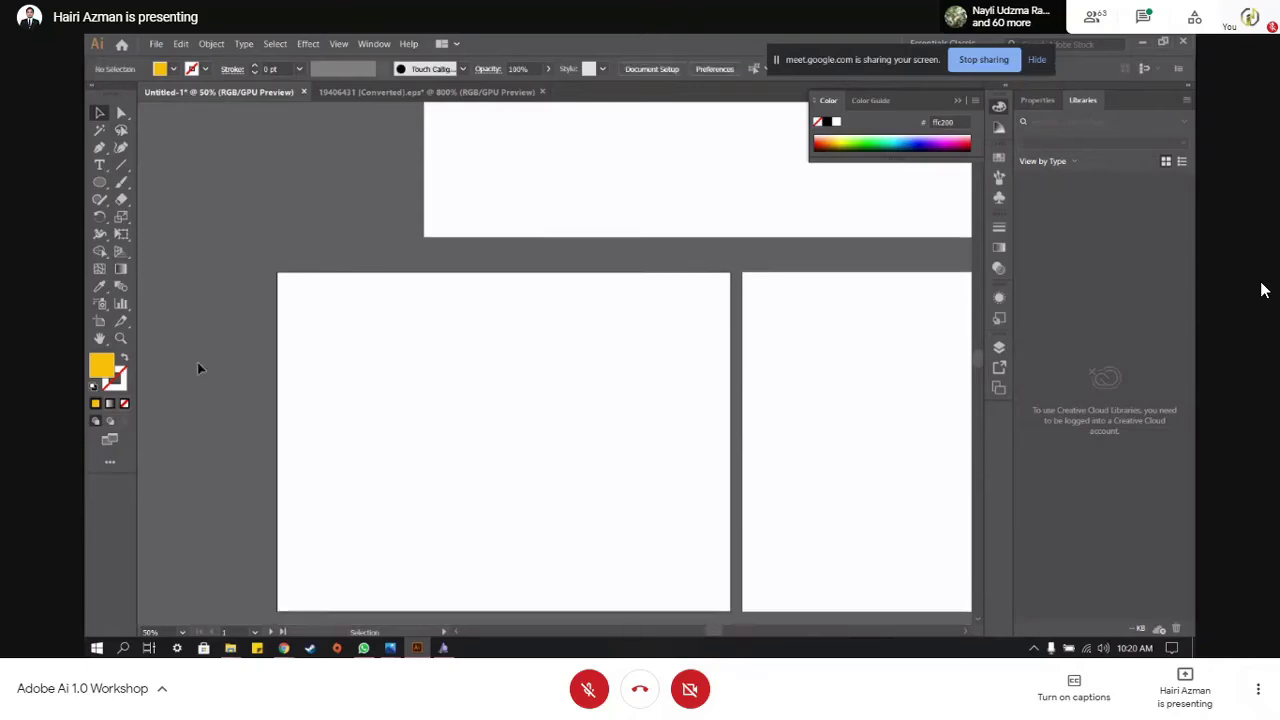
- Narrow Artboard 1 into a tall portrait page about 385 pt wide
left_click(99, 319)
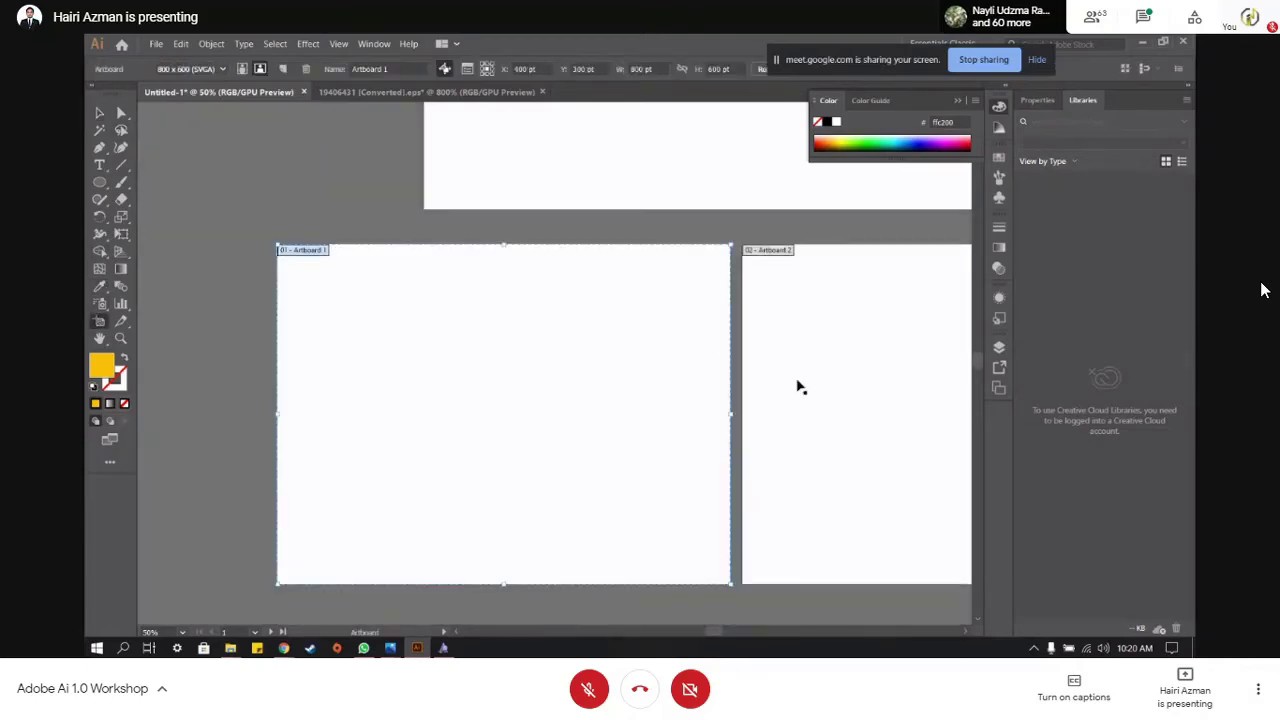
left_click_drag(738, 414, 500, 397)
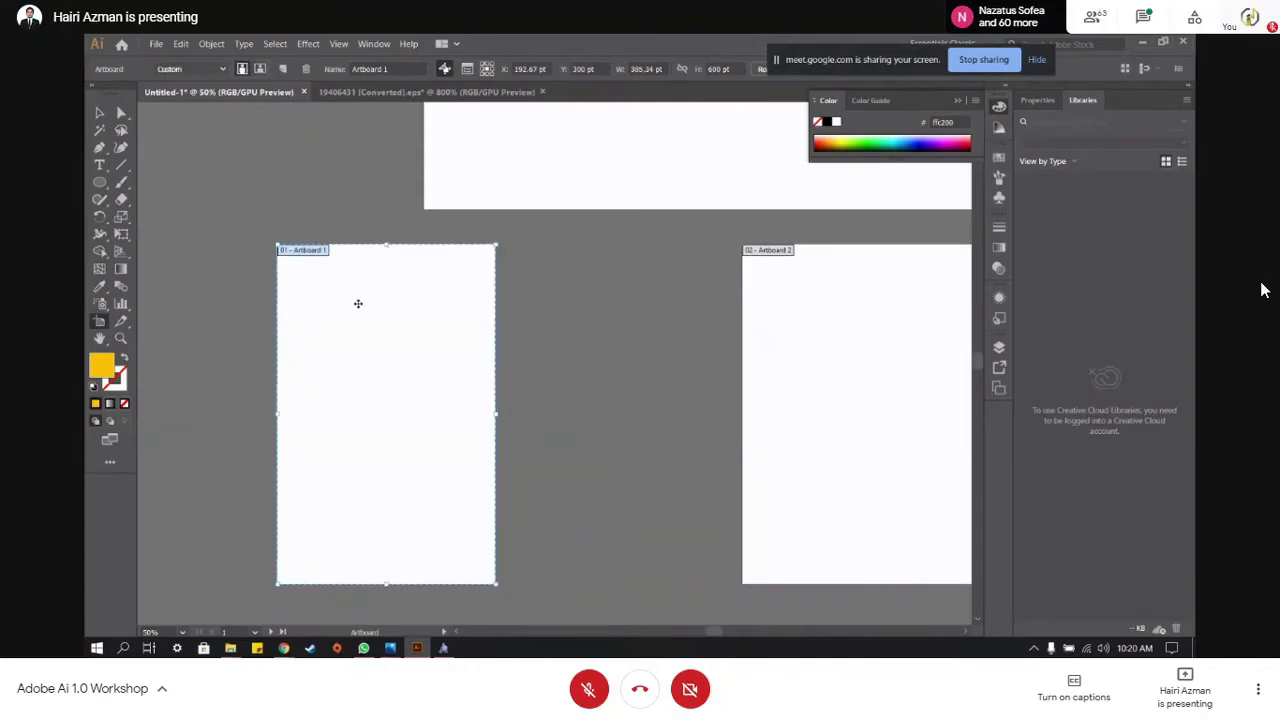
double_click(358, 303)
left_click(736, 540)
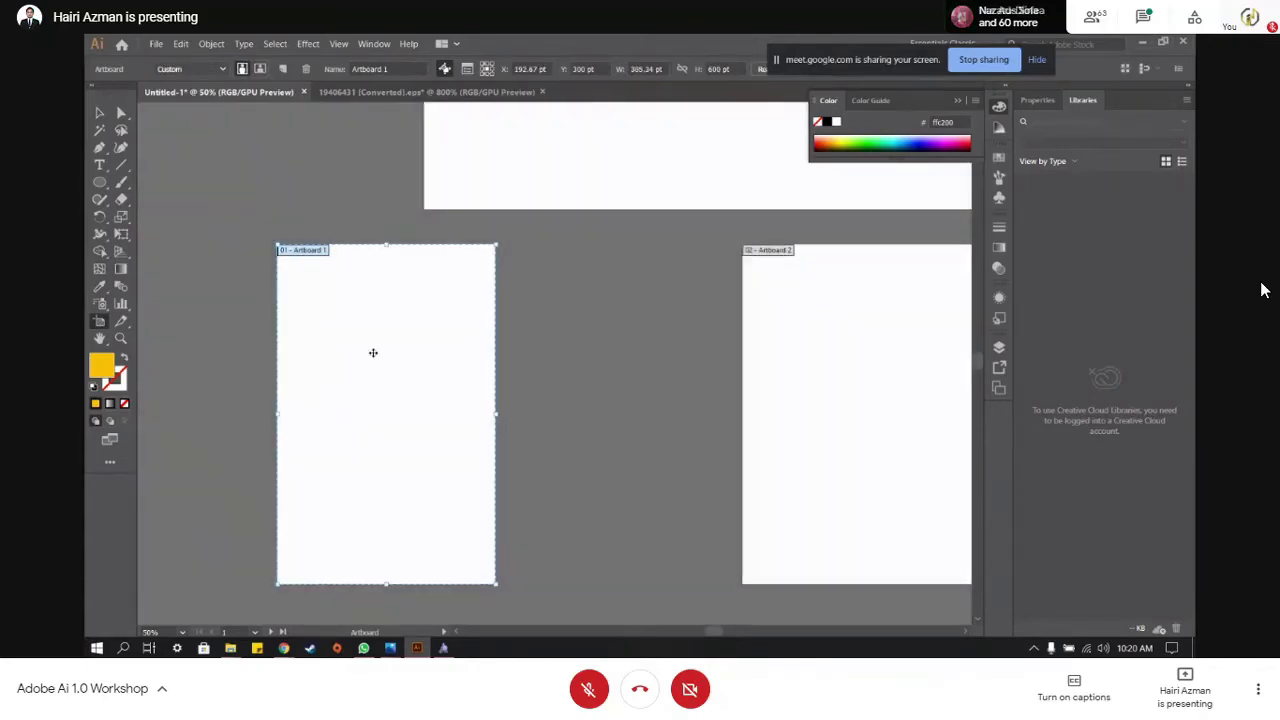
left_click(100, 114)
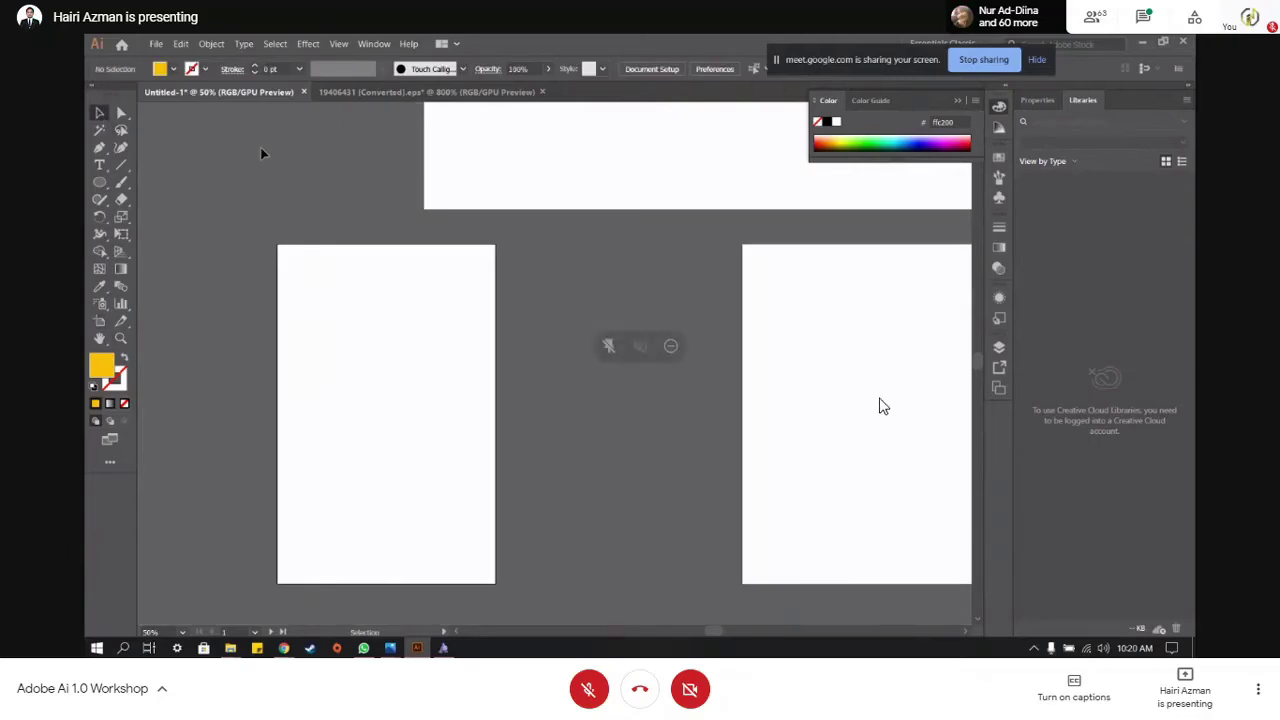
left_click(690, 689)
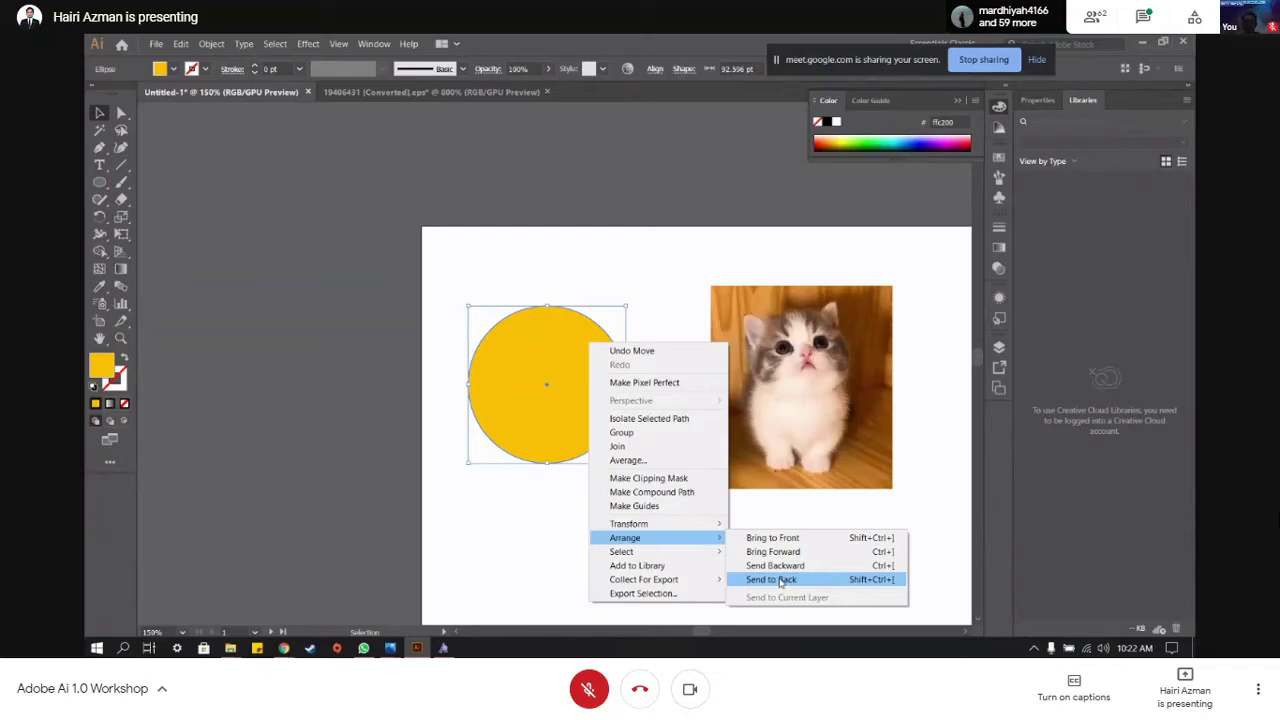
- Move the kitten photo out from behind the circle and bring it to the front
left_click(586, 236)
left_click_drag(798, 368, 548, 368)
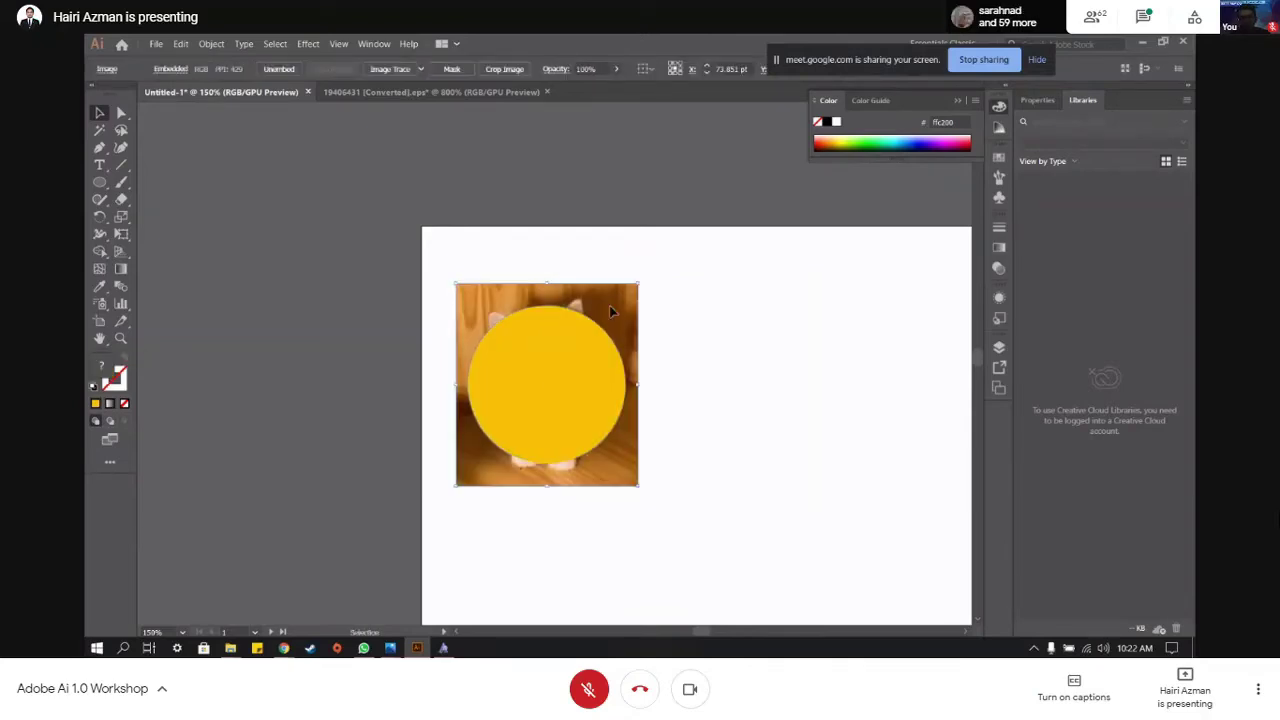
left_click_drag(611, 312, 830, 335)
right_click(799, 366)
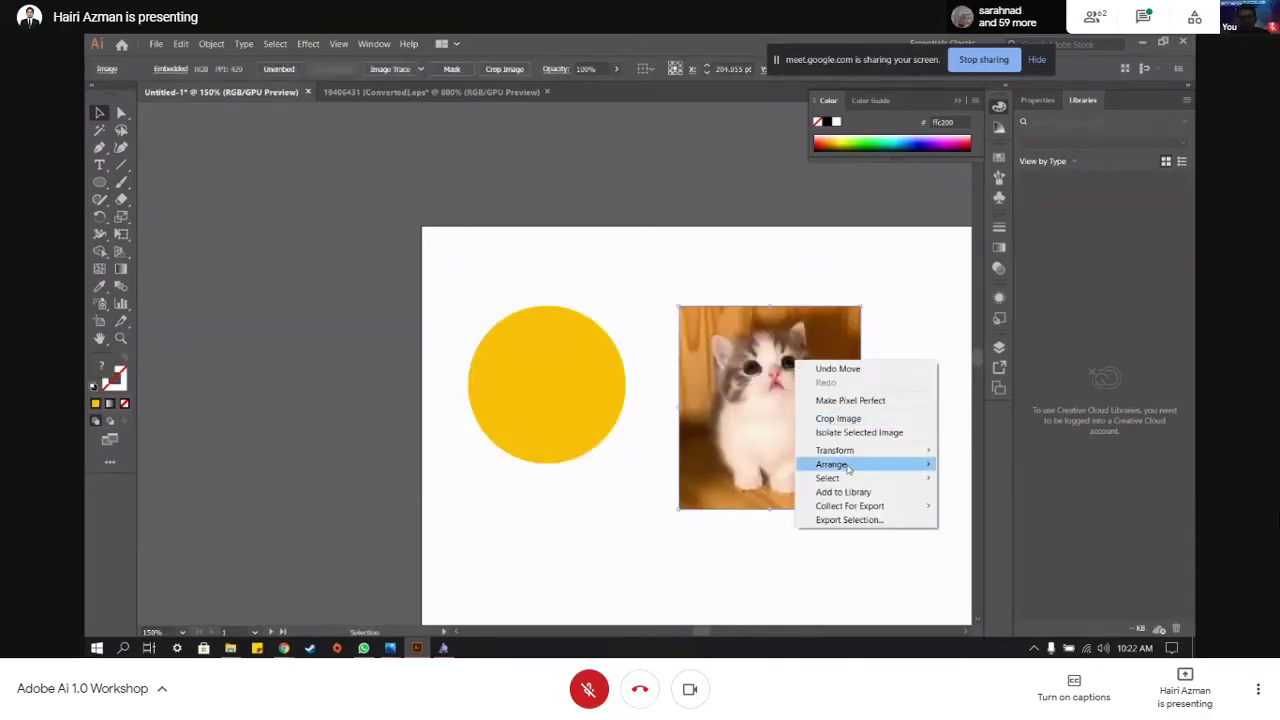
mouse_move(850, 467)
left_click(982, 466)
- Place the photo over the circle and attempt a clipping mask, dismissing the error
left_click_drag(772, 372, 558, 349)
left_click_drag(644, 340, 652, 347)
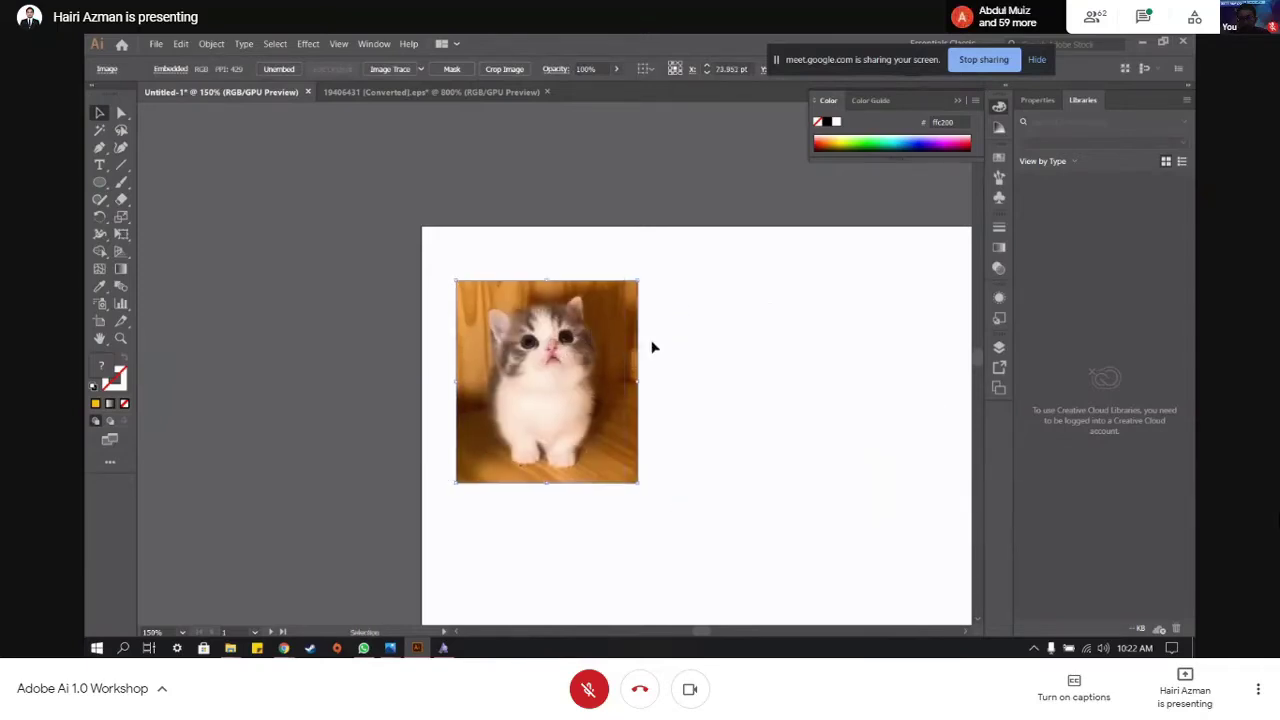
left_click(717, 339)
left_click_drag(436, 258, 670, 500)
right_click(620, 447)
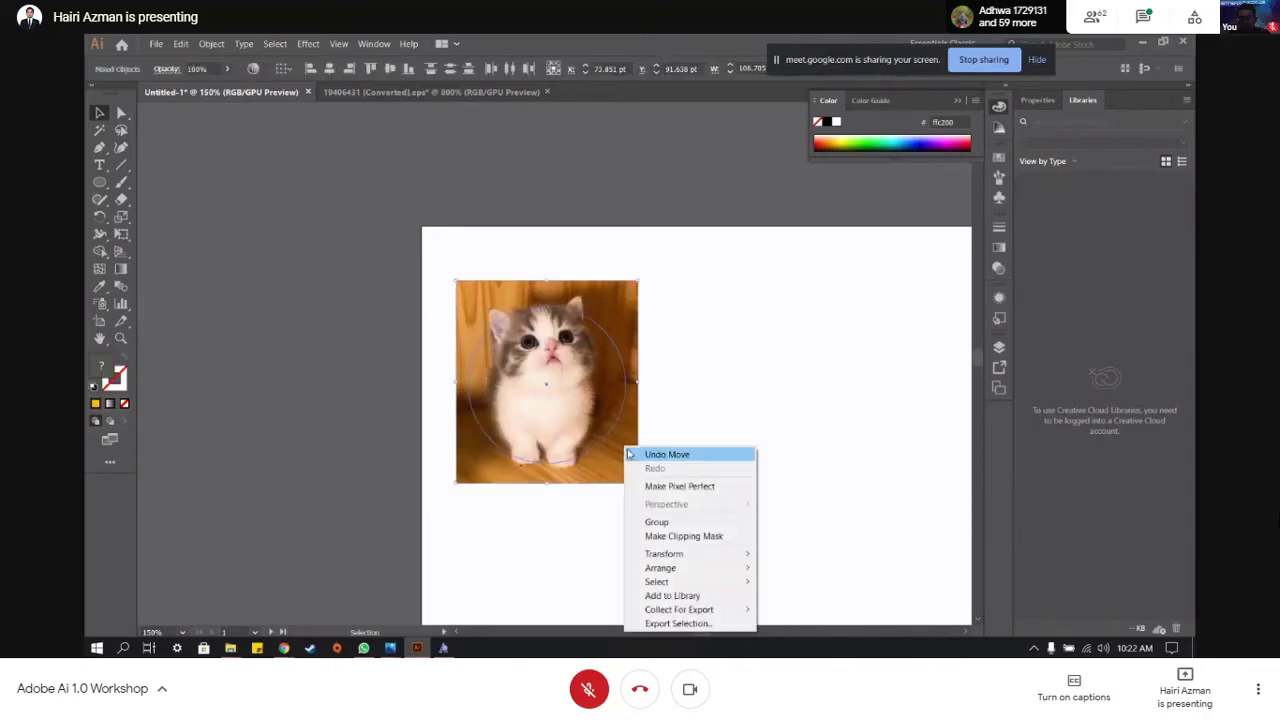
left_click(670, 540)
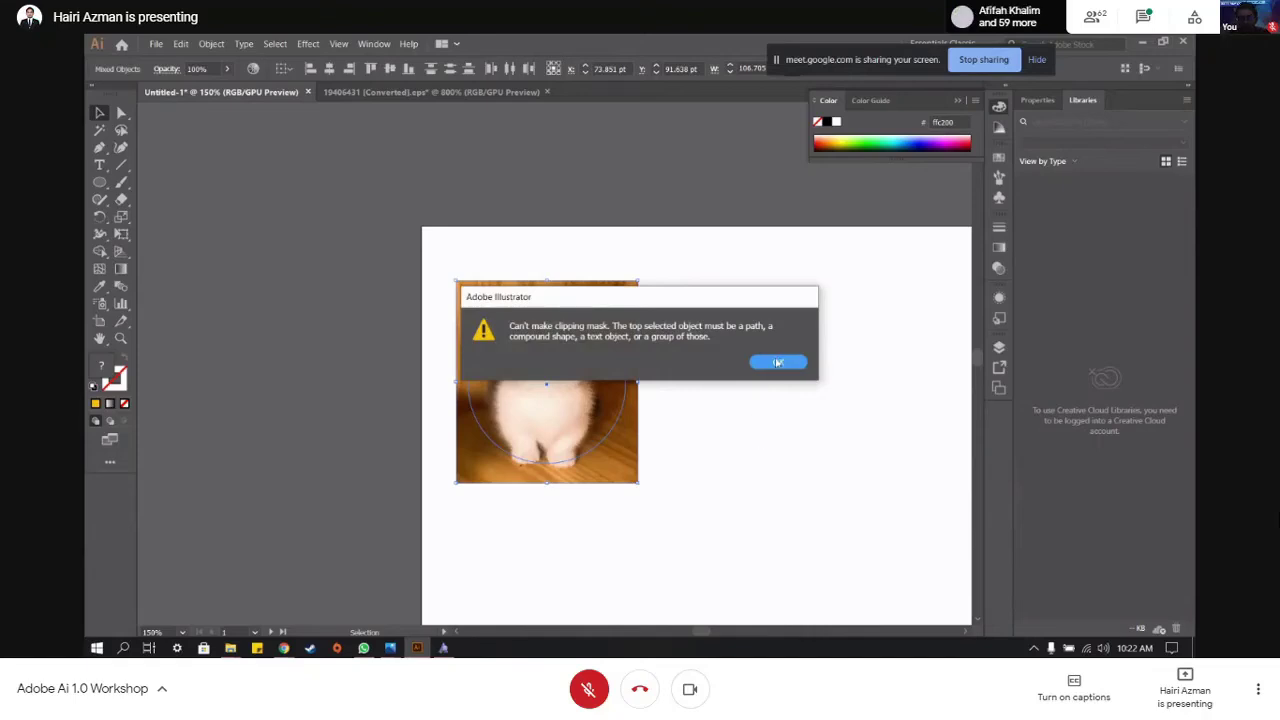
left_click(778, 363)
- Move the photo off the circle and bring the yellow circle to the front
left_click_drag(600, 294, 542, 308)
left_click(913, 285)
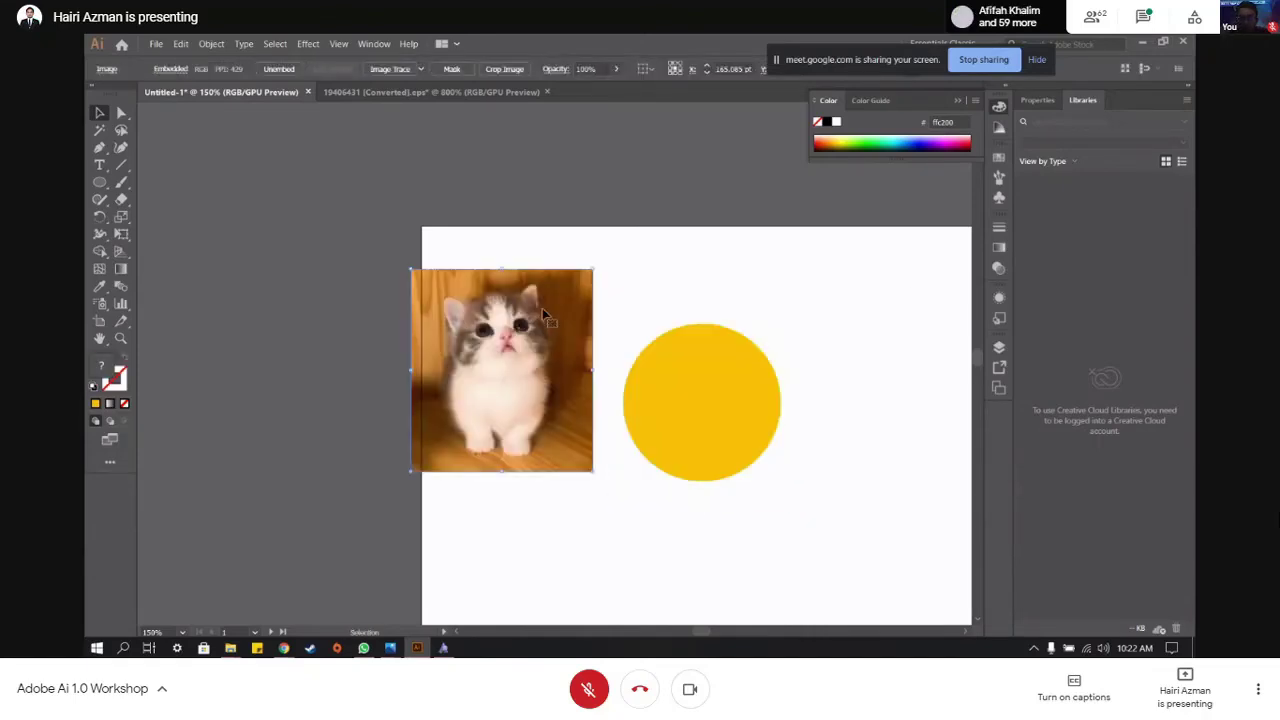
left_click(703, 394)
right_click(714, 394)
mouse_move(805, 325)
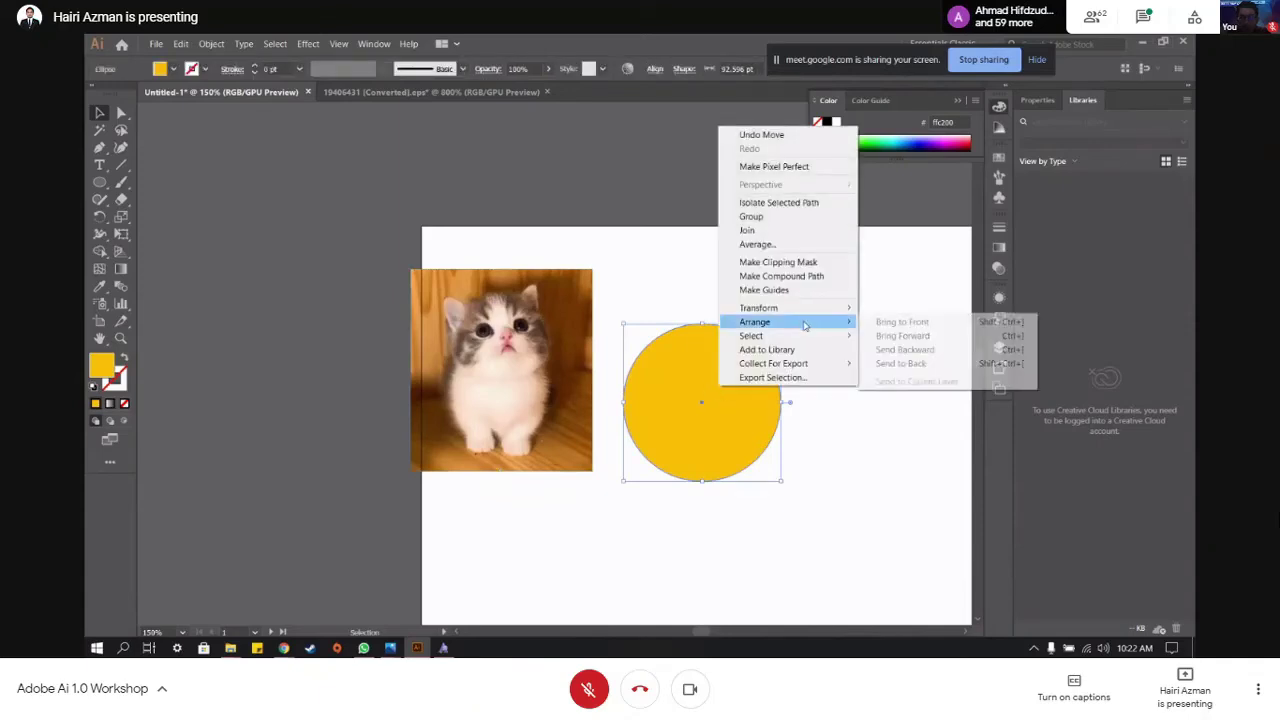
left_click(910, 323)
- Place the circle over the photo, select all, and make a clipping mask
left_click_drag(756, 364, 548, 323)
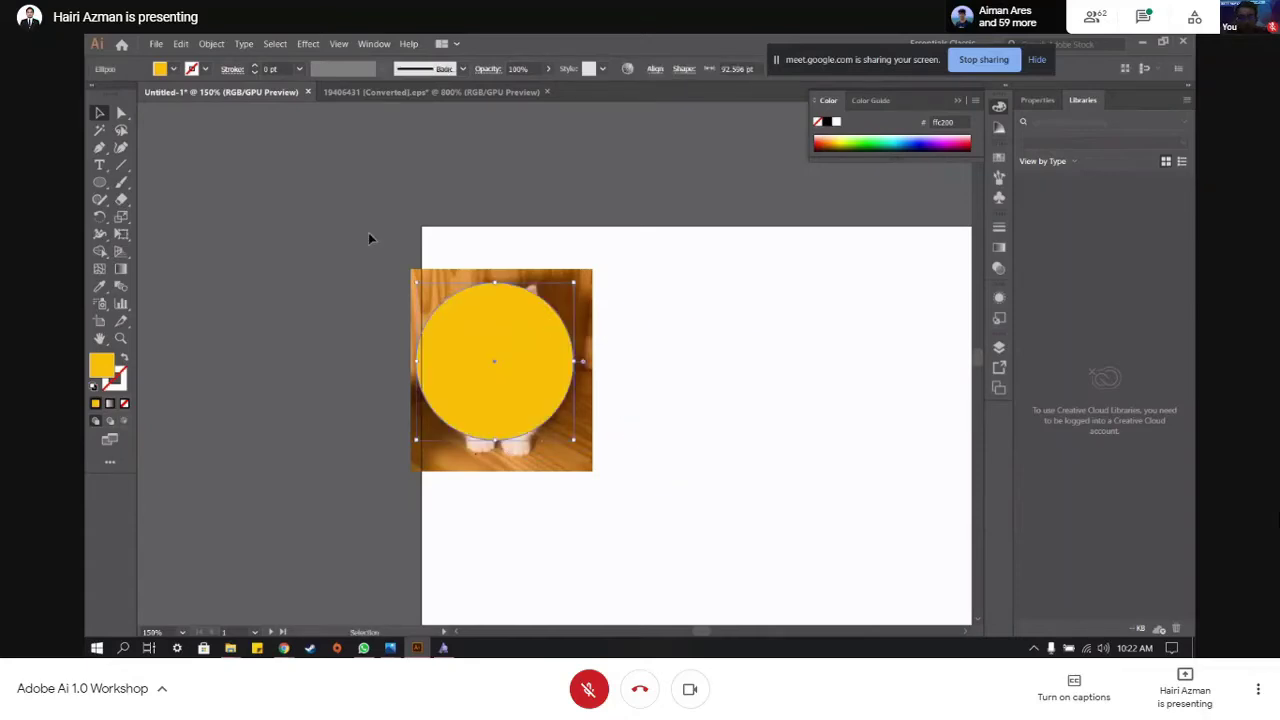
key("ctrl+a")
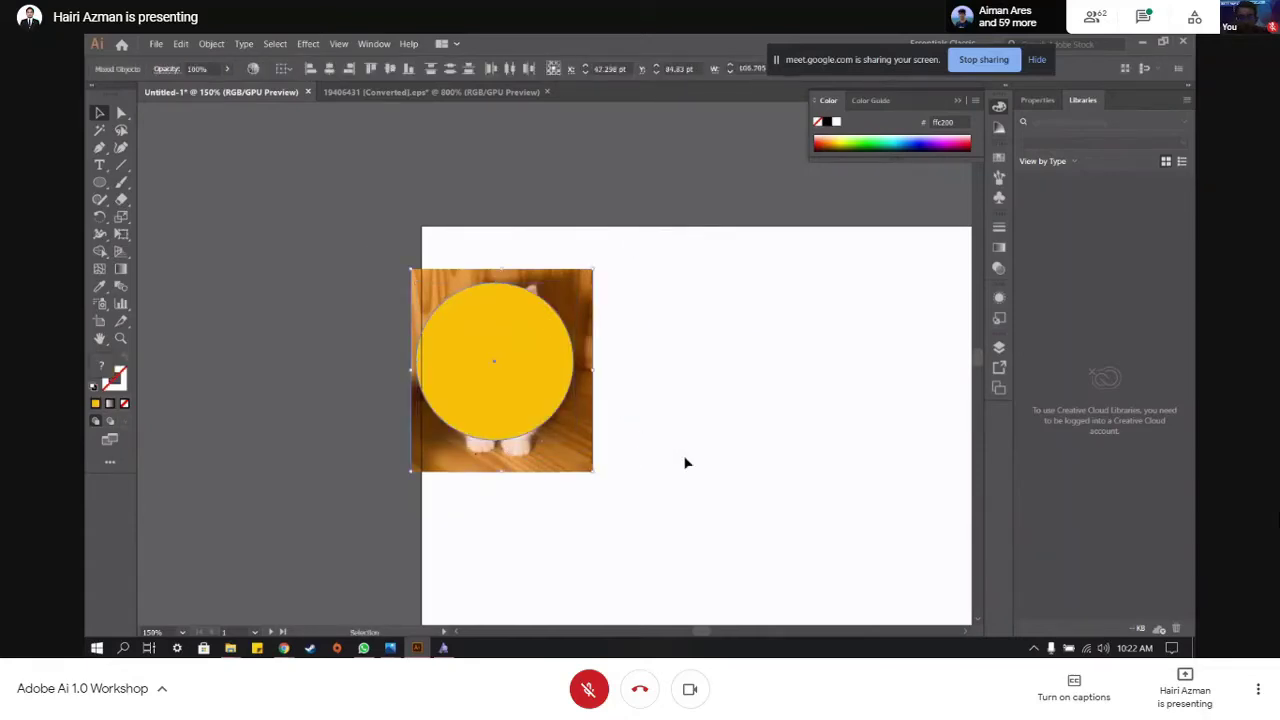
right_click(575, 325)
left_click(620, 411)
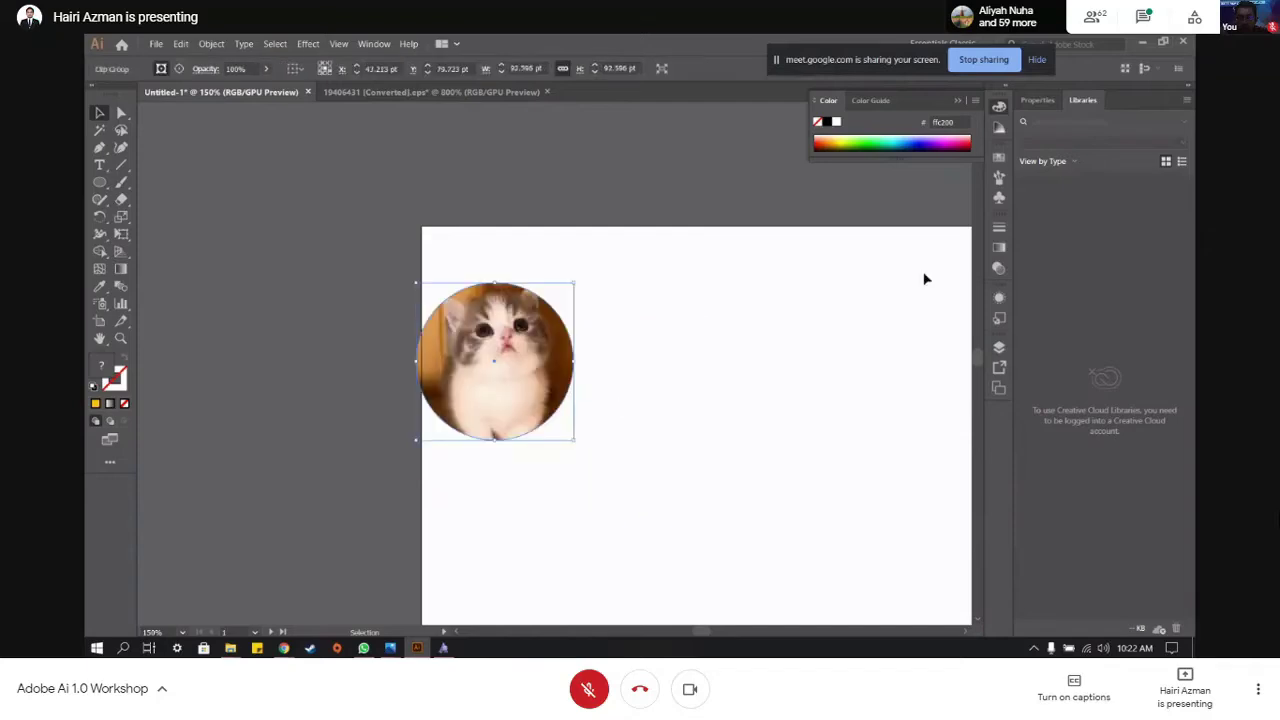
left_click_drag(531, 333, 597, 321)
- Select the round kitten clip group and release its clipping mask
left_click(755, 332)
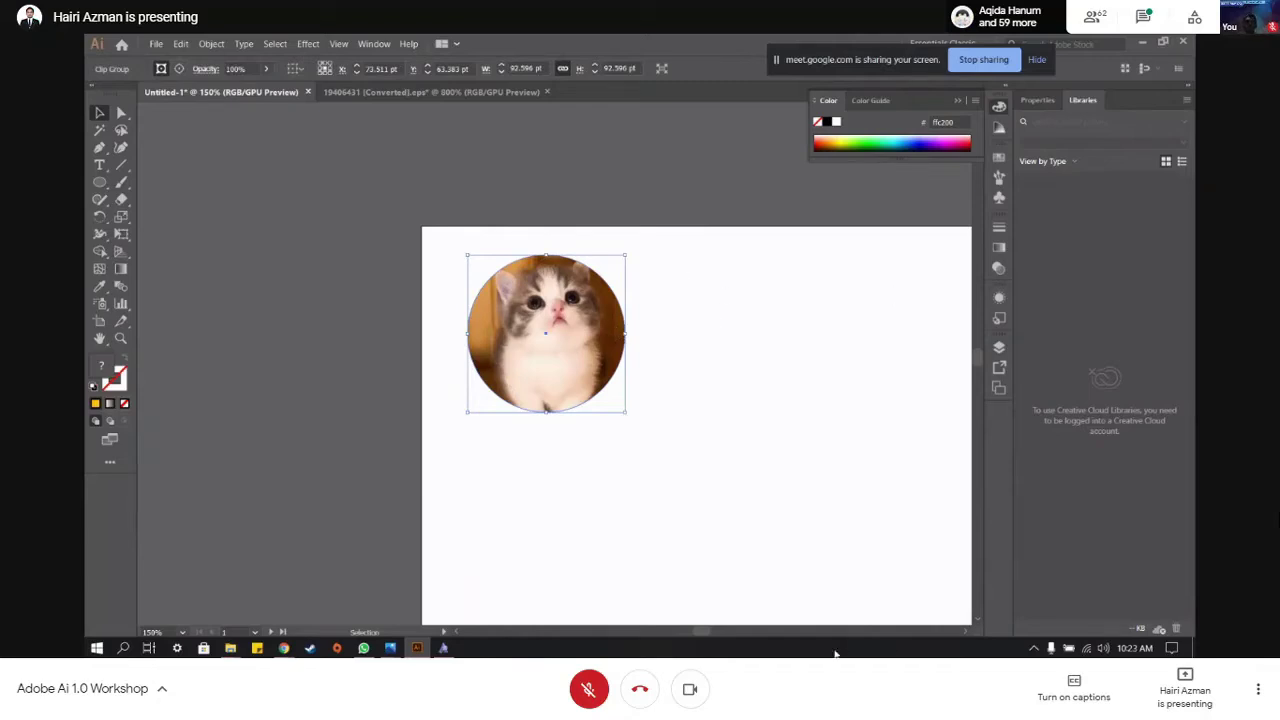
left_click_drag(702, 633, 708, 633)
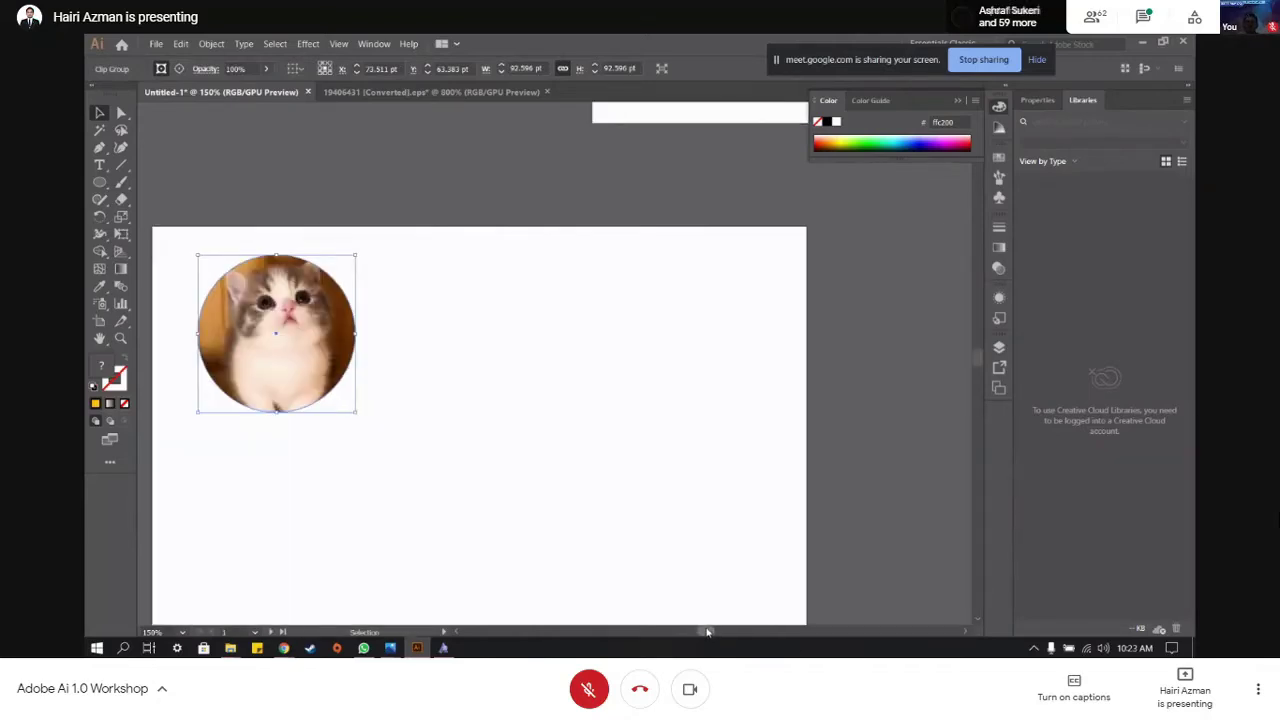
left_click(585, 458)
left_click(307, 352)
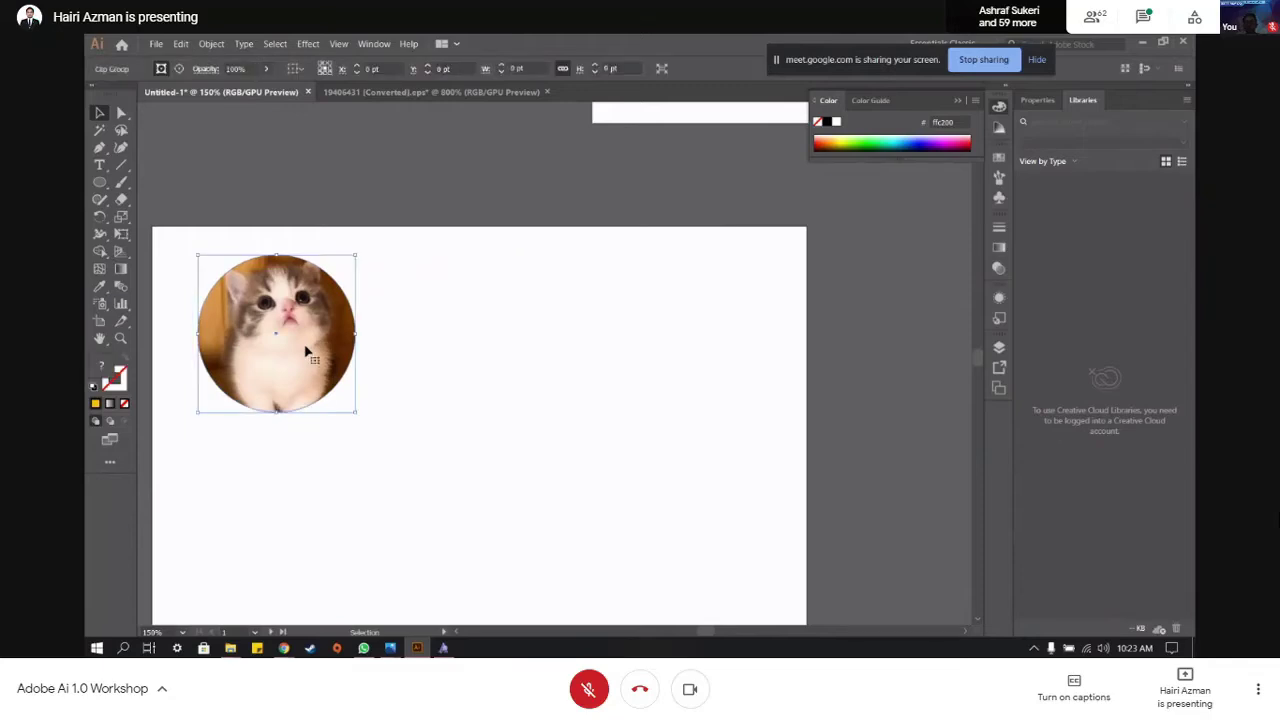
right_click(307, 352)
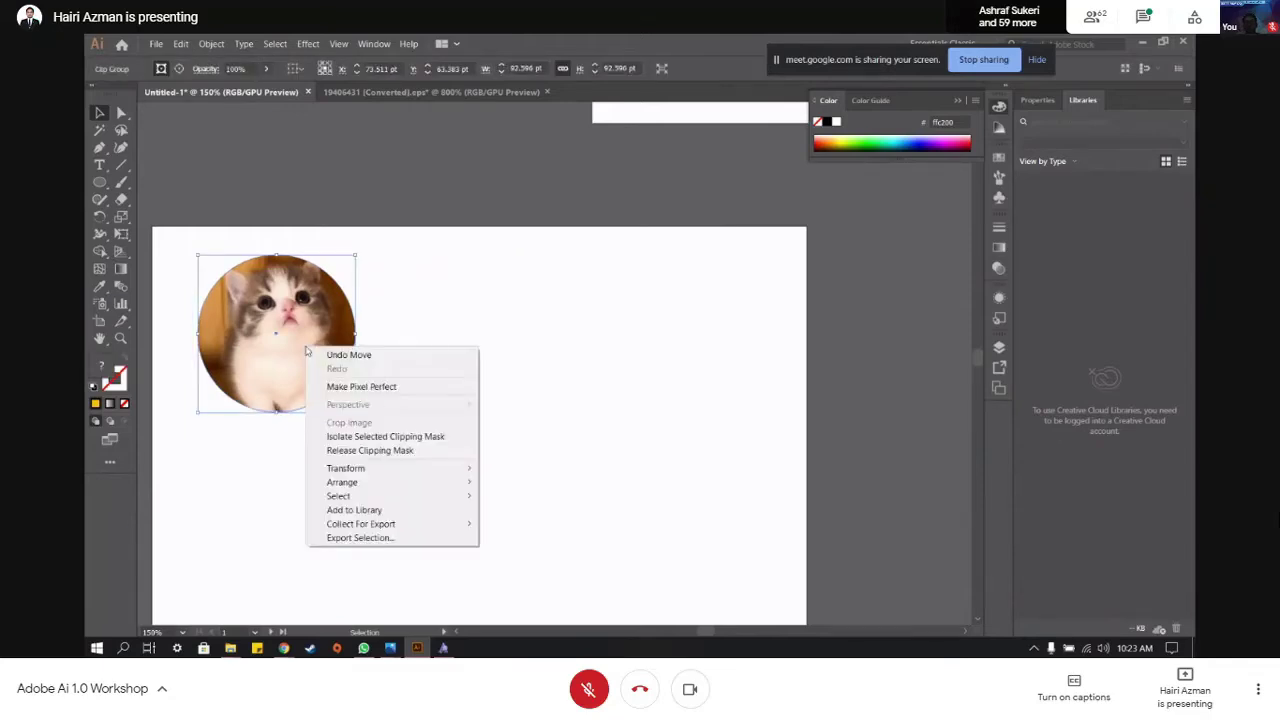
left_click(372, 452)
- Reposition the kitten photo, then select it with the circle and re-apply Make Clipping Mask
left_click(523, 309)
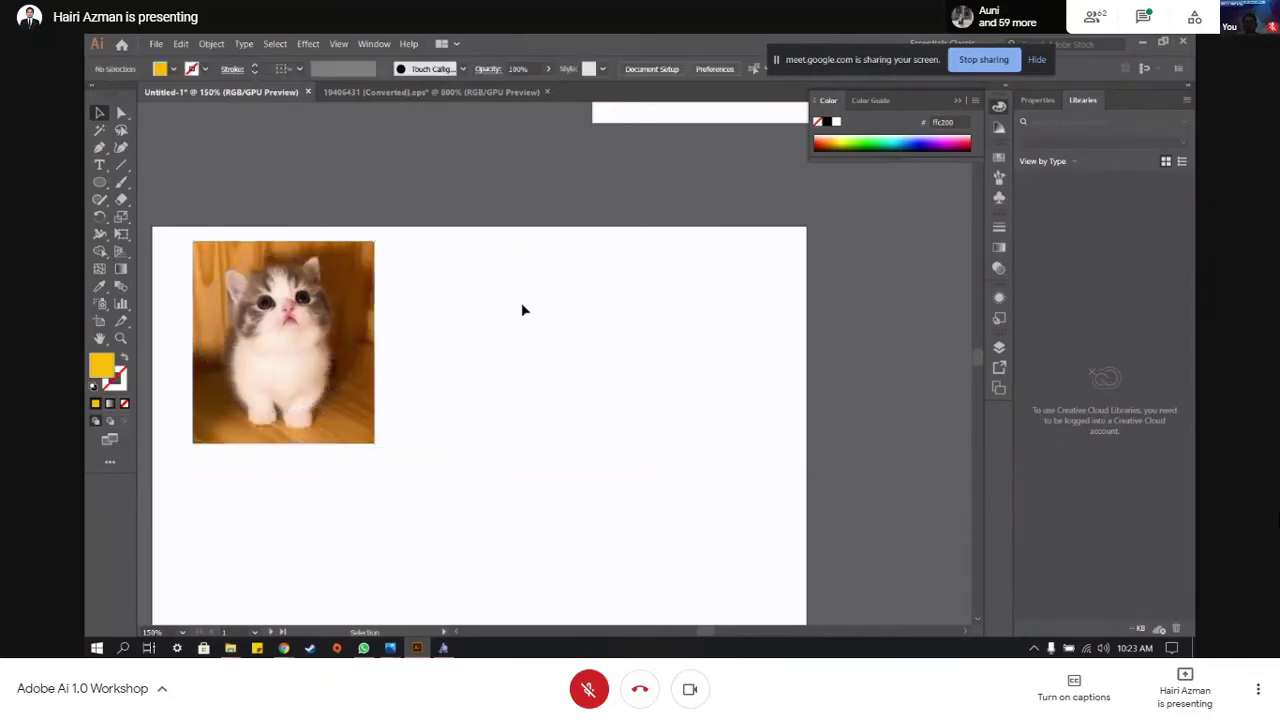
left_click_drag(372, 281, 602, 293)
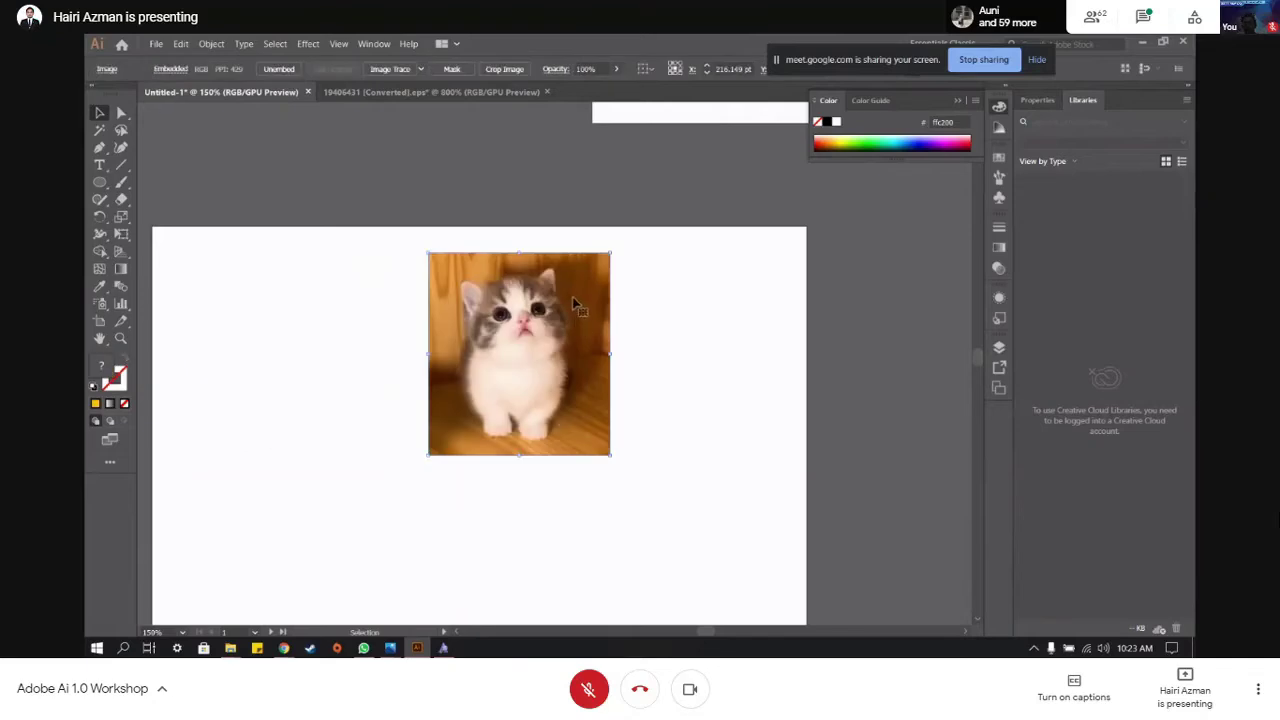
left_click(306, 291)
left_click_drag(267, 262, 267, 262)
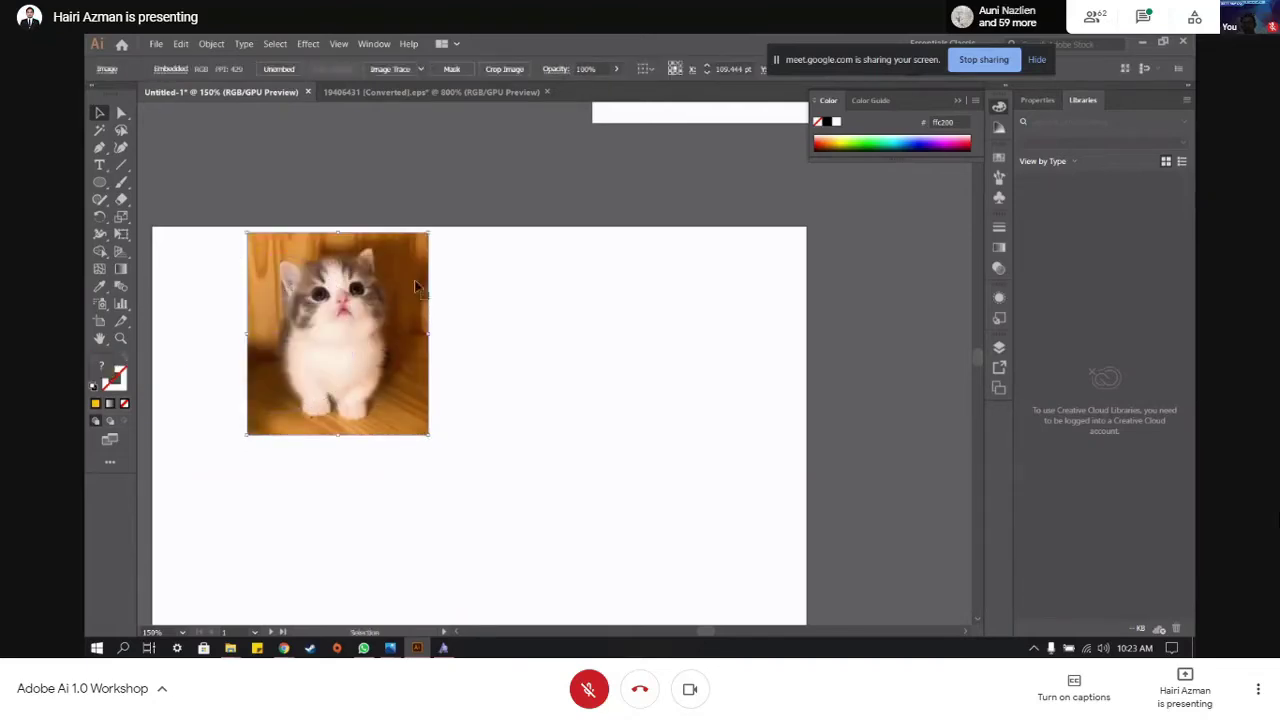
left_click_drag(414, 280, 545, 294)
left_click_drag(492, 349, 310, 336)
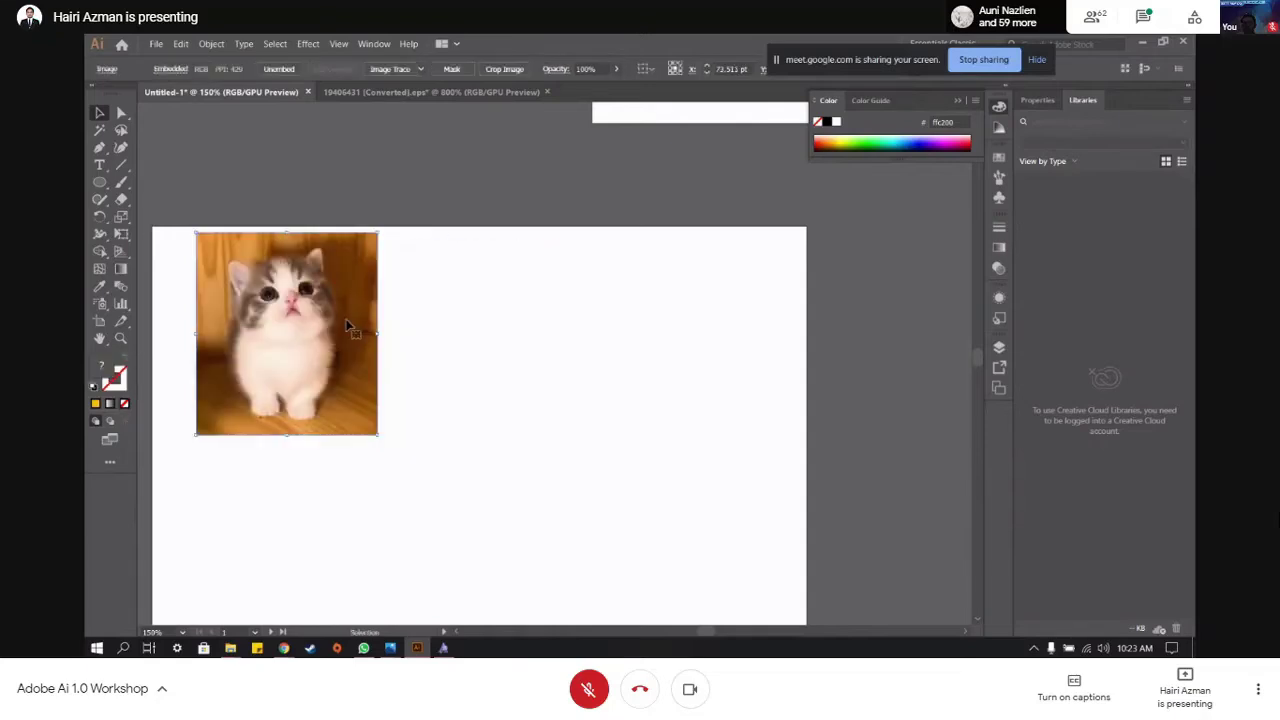
left_click_drag(190, 229, 461, 520)
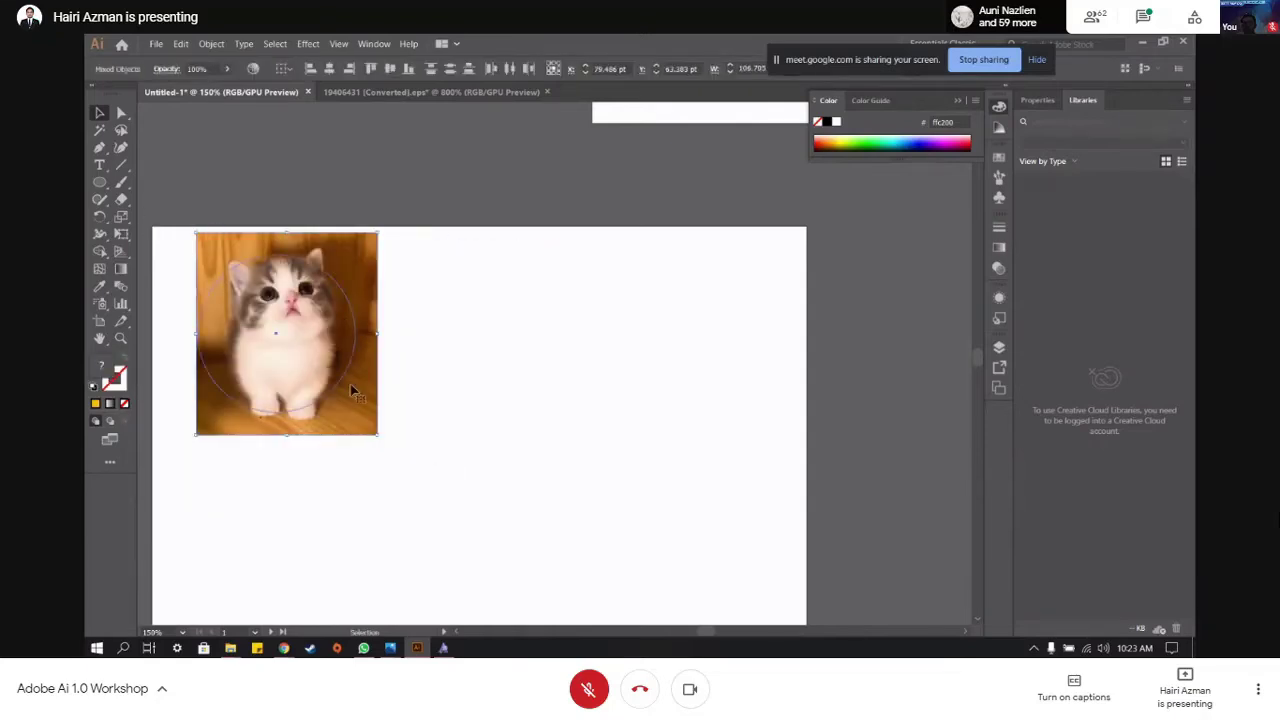
right_click(354, 391)
left_click(414, 474)
- Enter the kitten clip group and shift the photo left inside the circle
left_click_drag(305, 356, 298, 347)
double_click(298, 354)
left_click(423, 334)
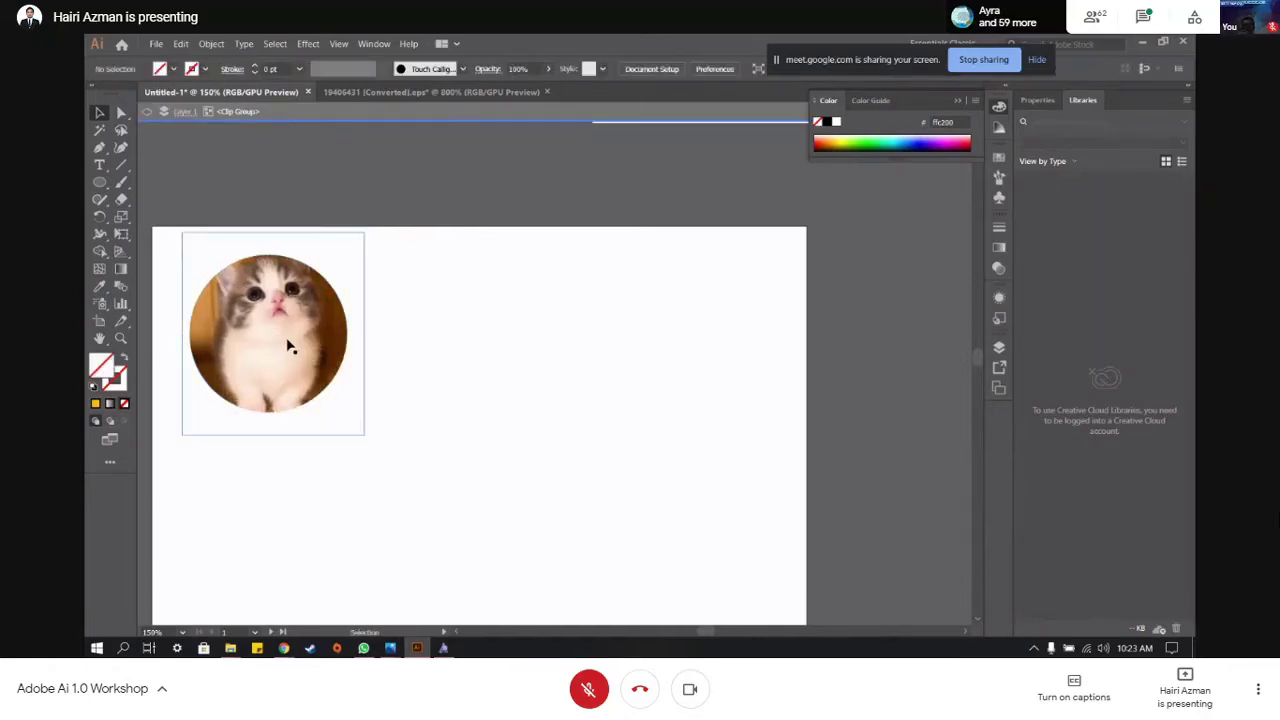
left_click(288, 345)
left_click(443, 317)
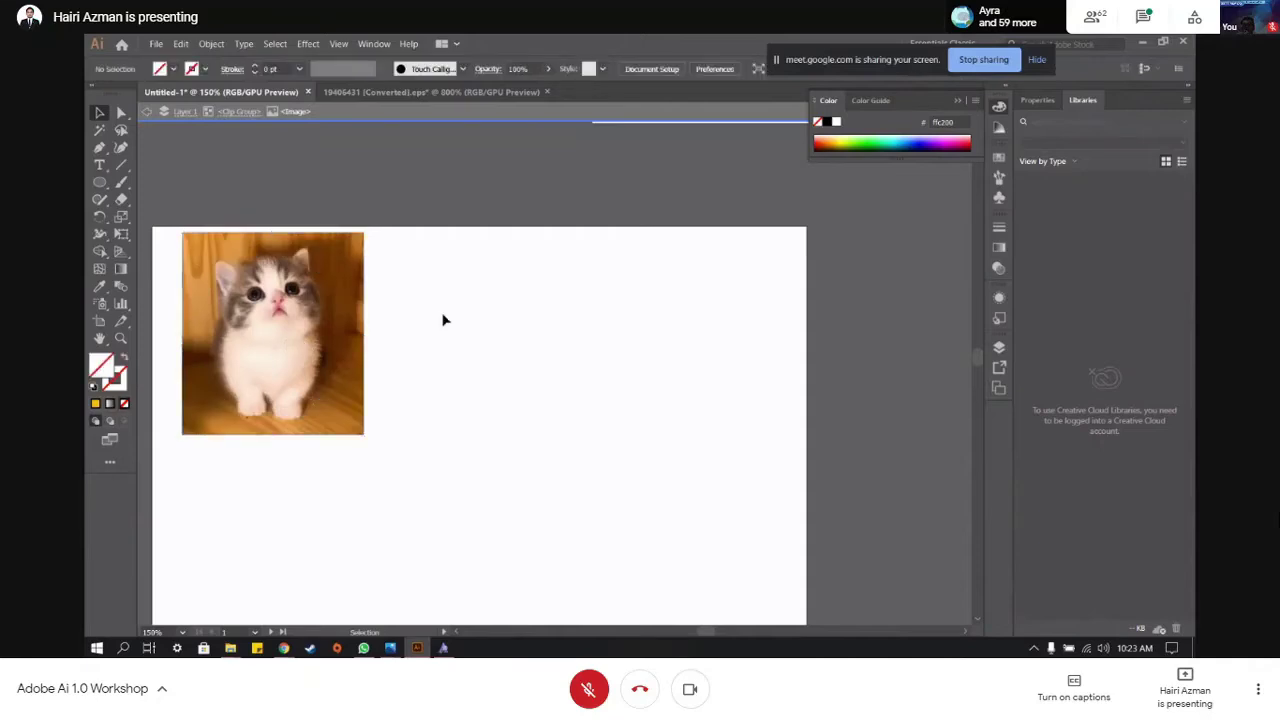
left_click_drag(271, 334, 296, 333)
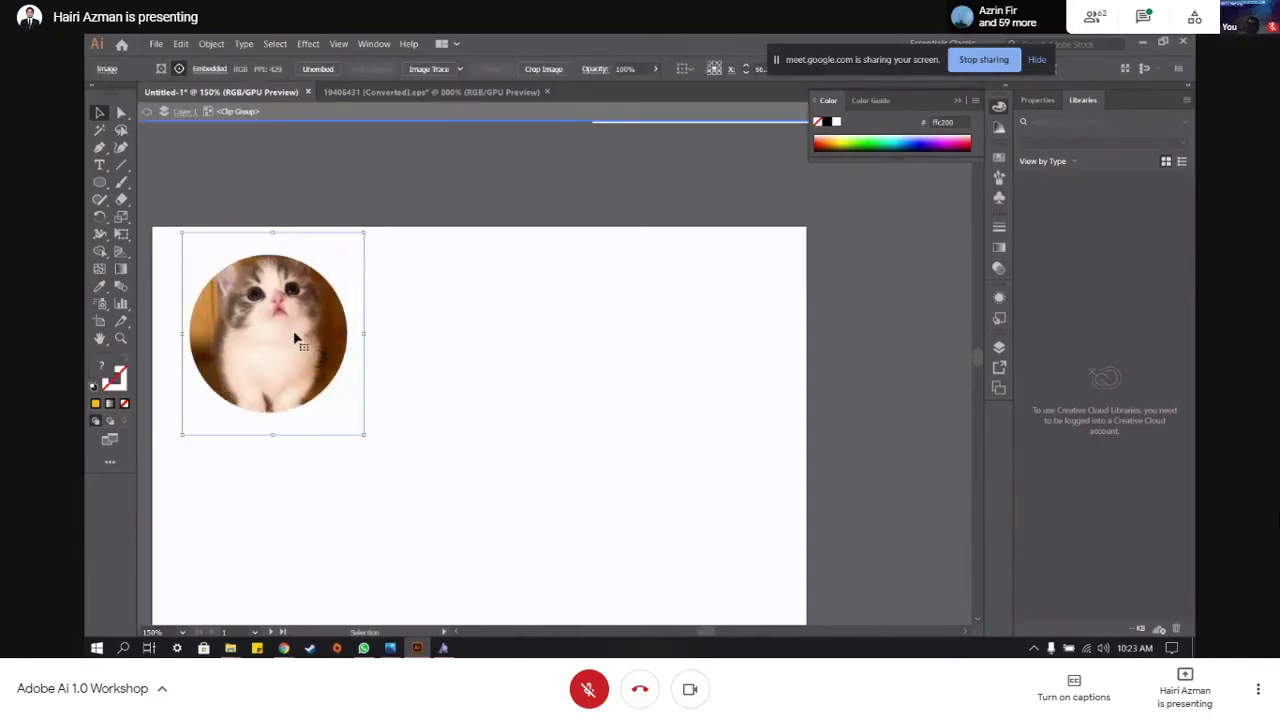
- Deselect the photo, then flip to the WhatsApp image viewer and back
left_click(544, 337)
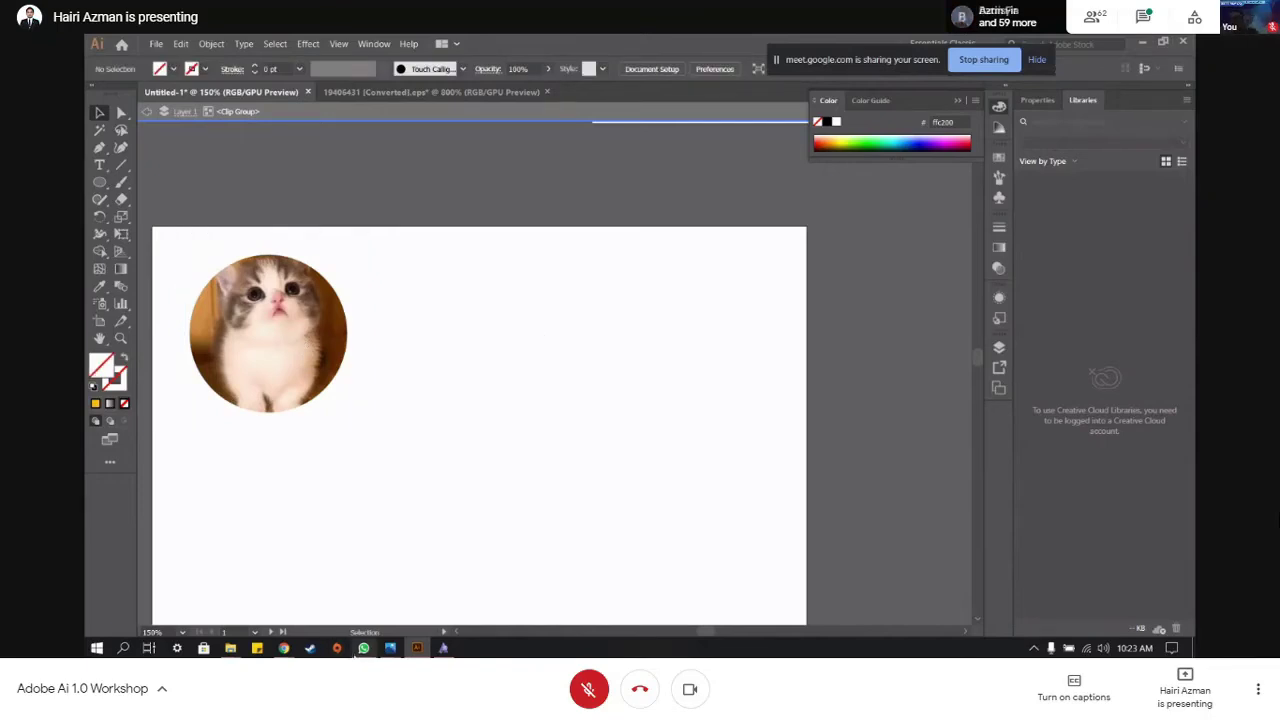
left_click(366, 650)
left_click(366, 650)
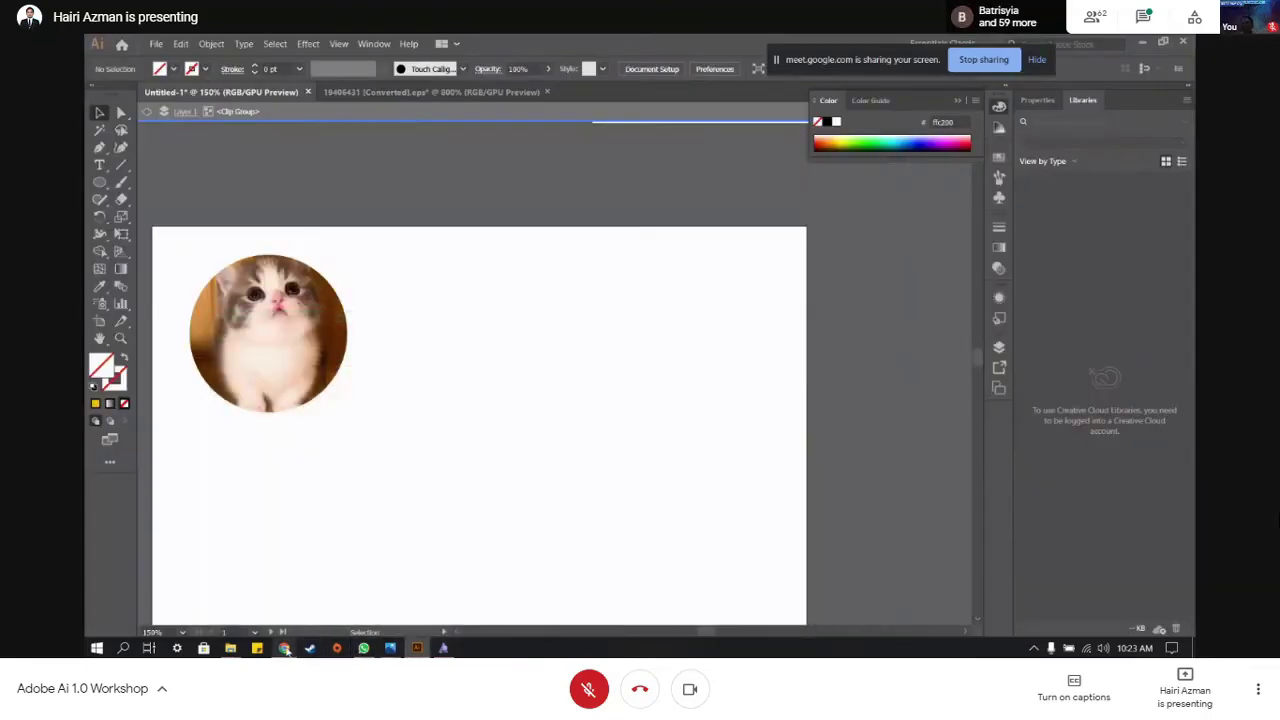
- Bring Chrome's cute cats image search forward, then switch to the Google Meet tab
mouse_move(285, 650)
left_click(211, 598)
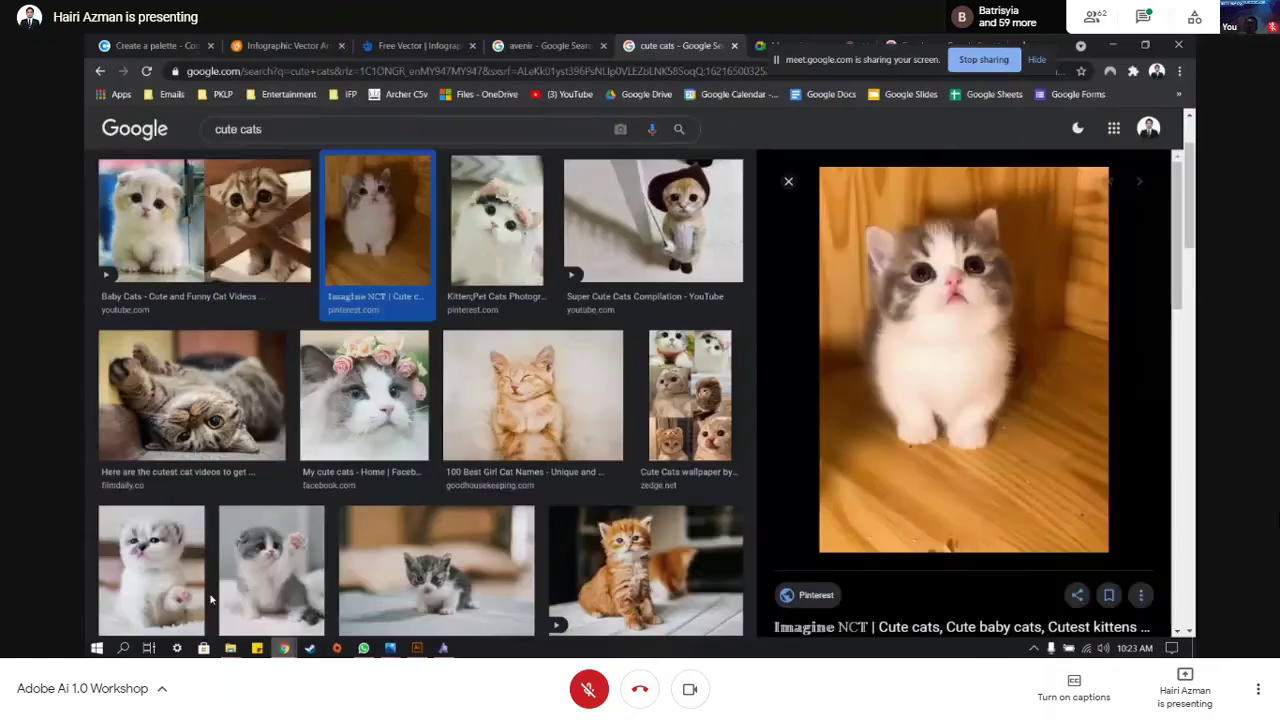
left_click(789, 47)
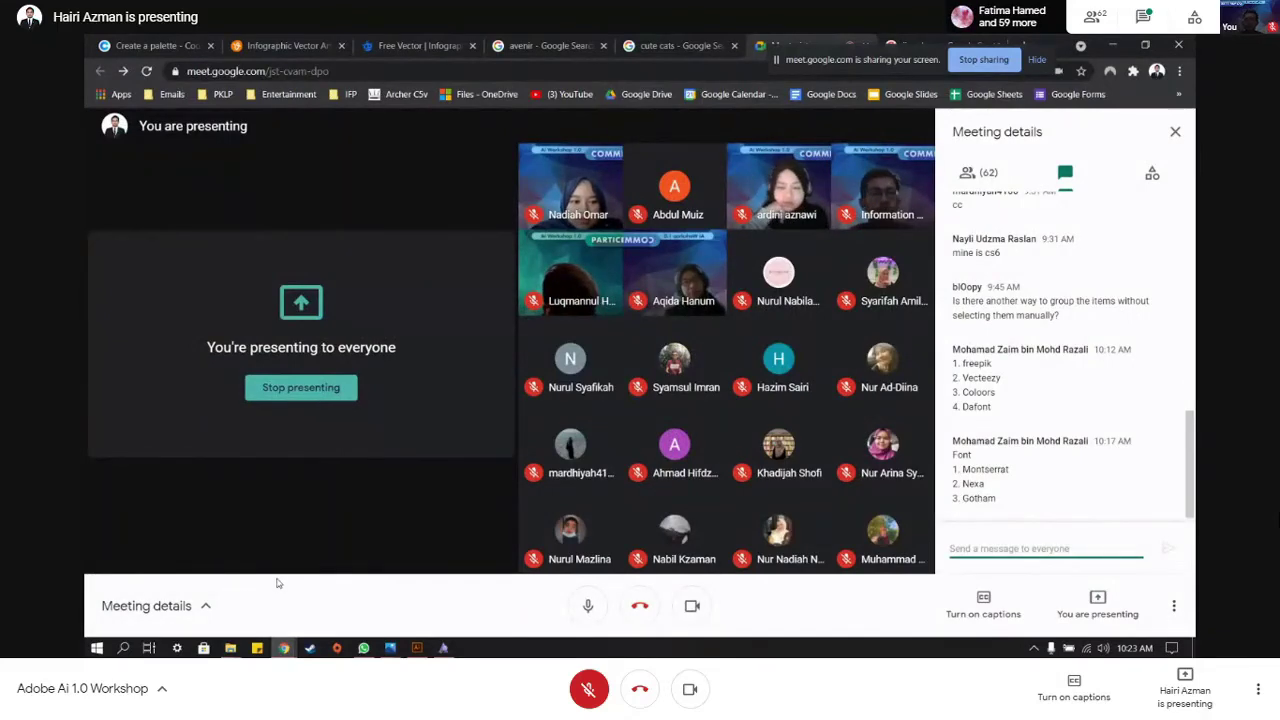
scroll(1090, 455, "up", 1)
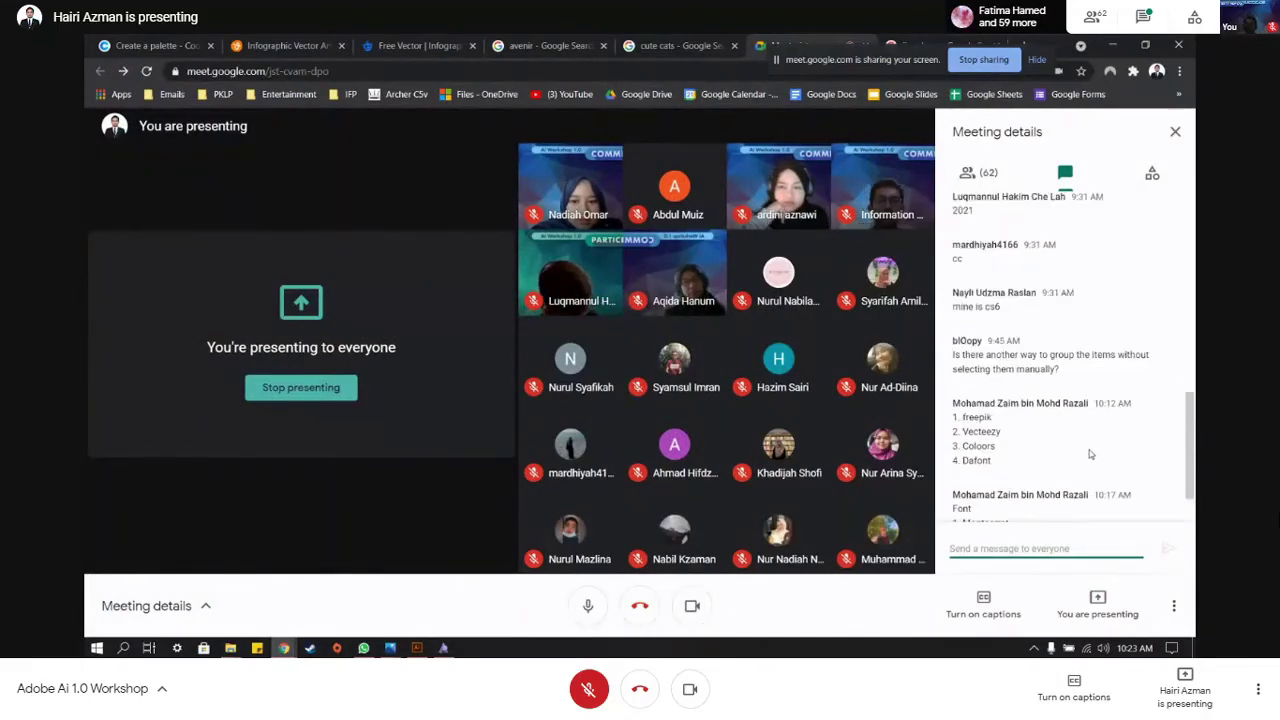
scroll(1092, 440, "down", 1)
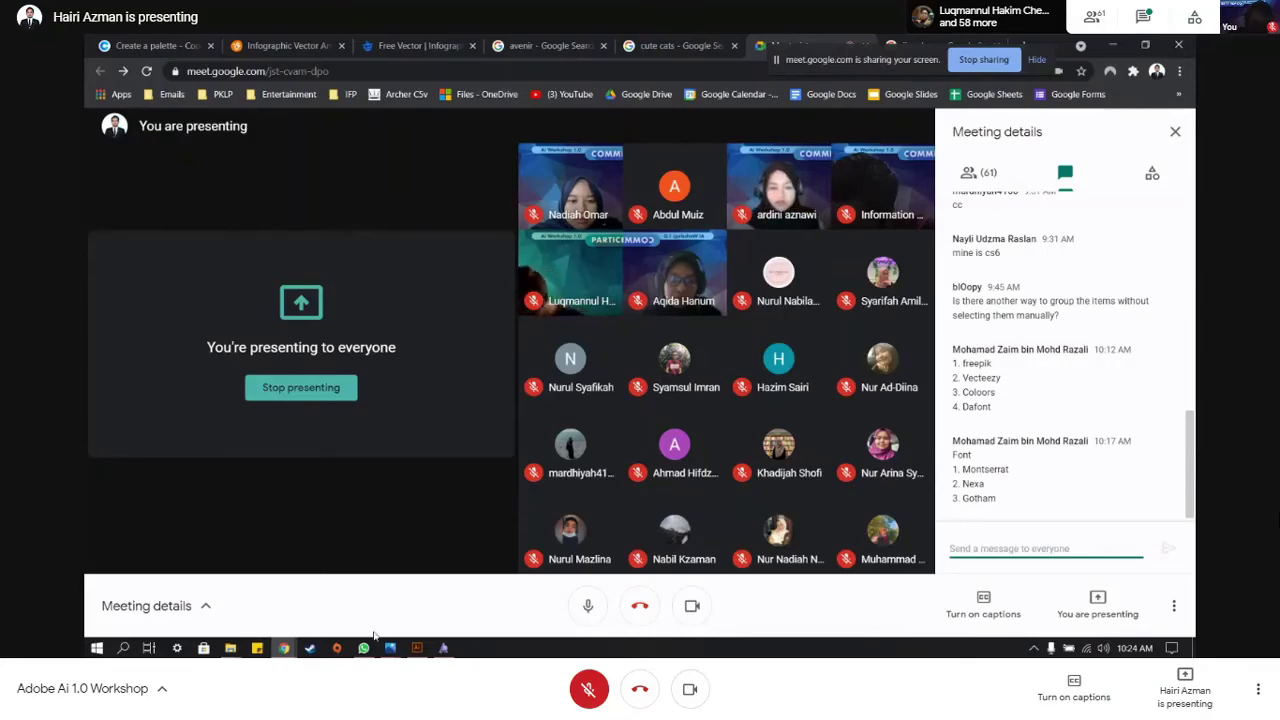
- Step back through the WhatsApp images to the biography infographic, zoom in, and admit the waiting person
left_click(363, 648)
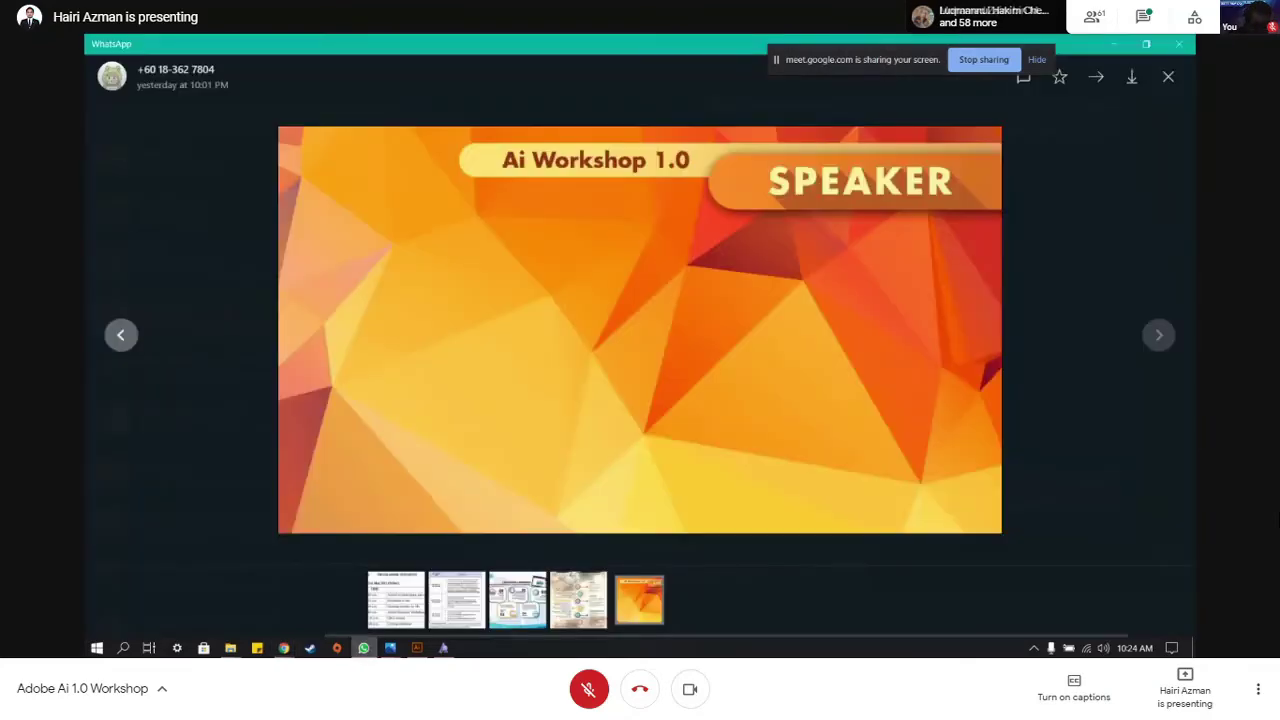
key("Escape")
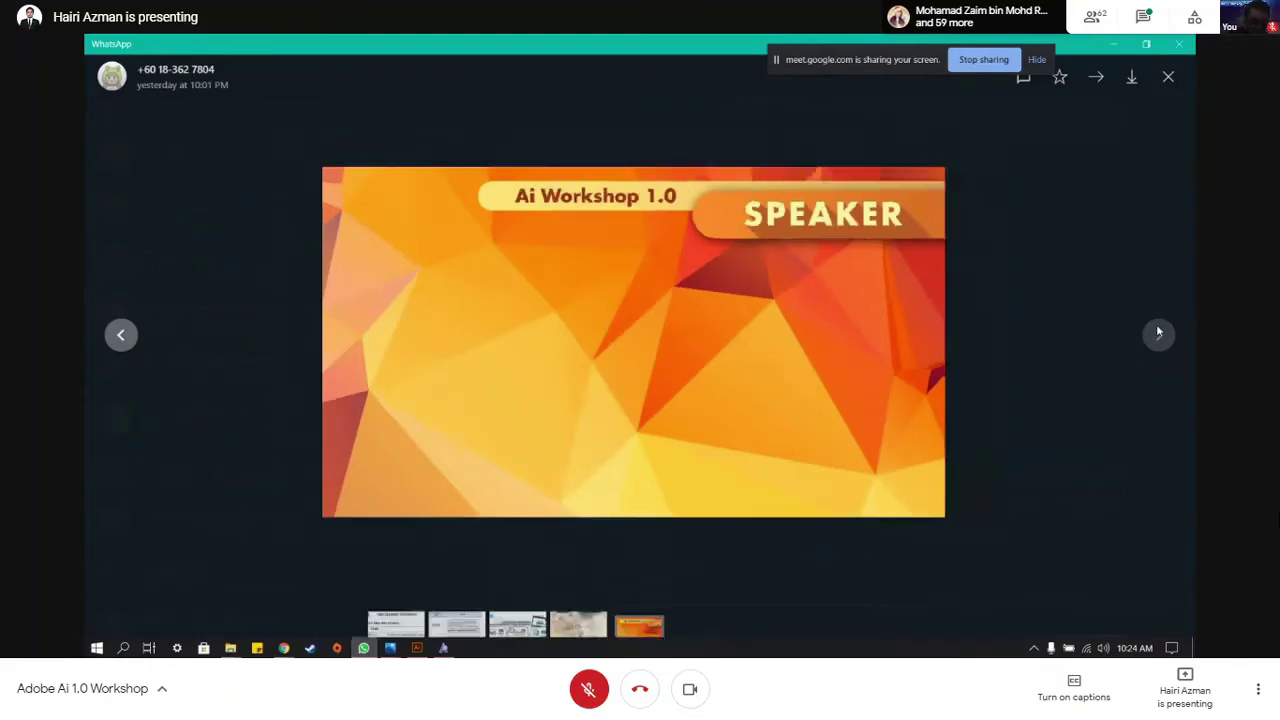
left_click(699, 381)
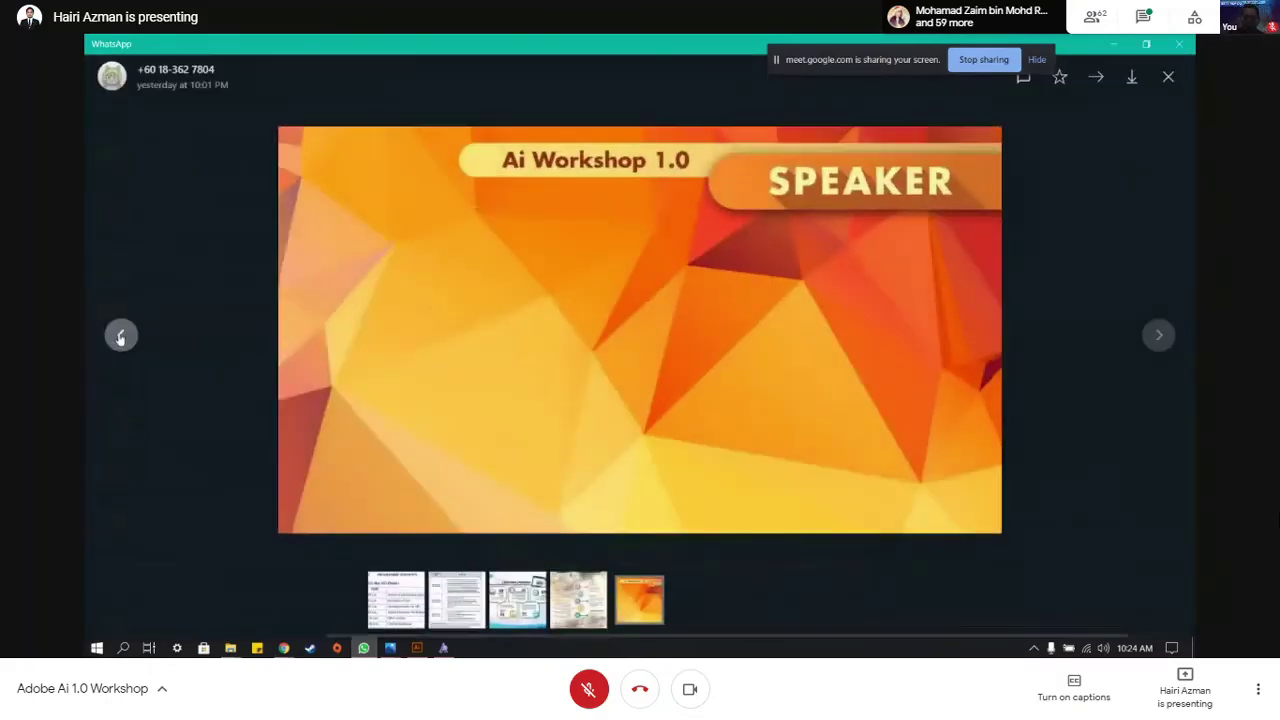
left_click(120, 335)
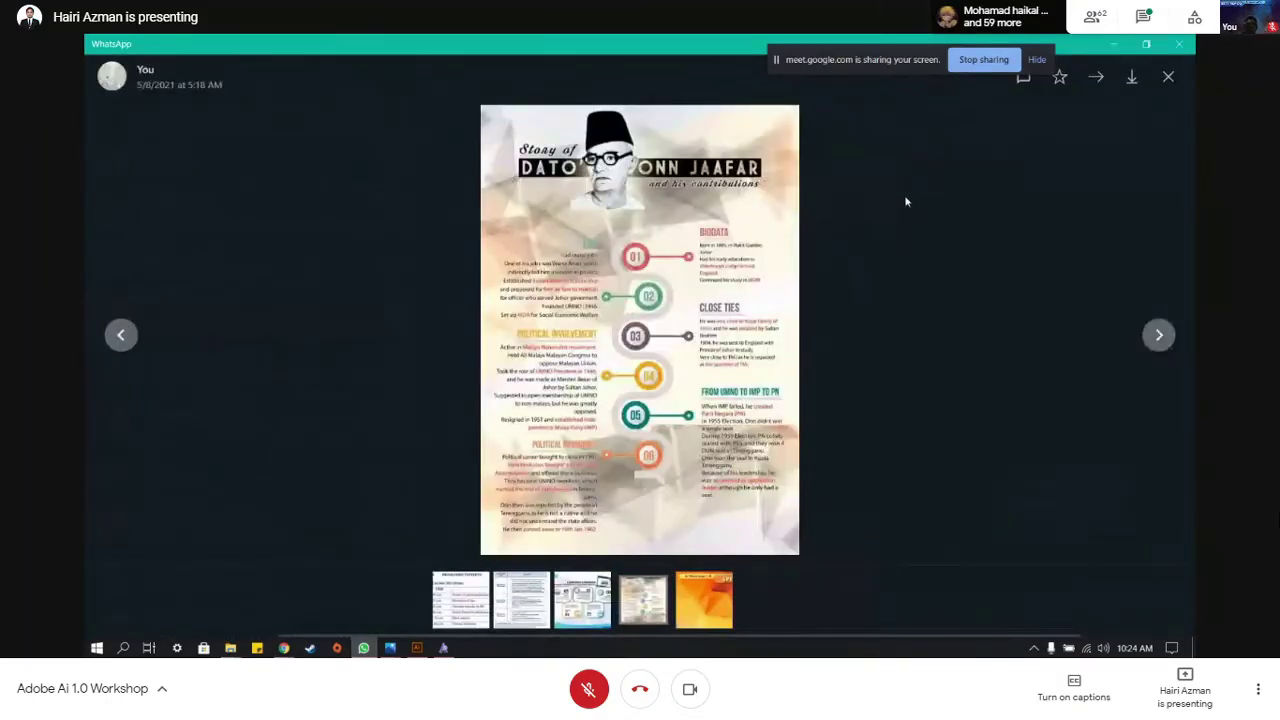
left_click(722, 222)
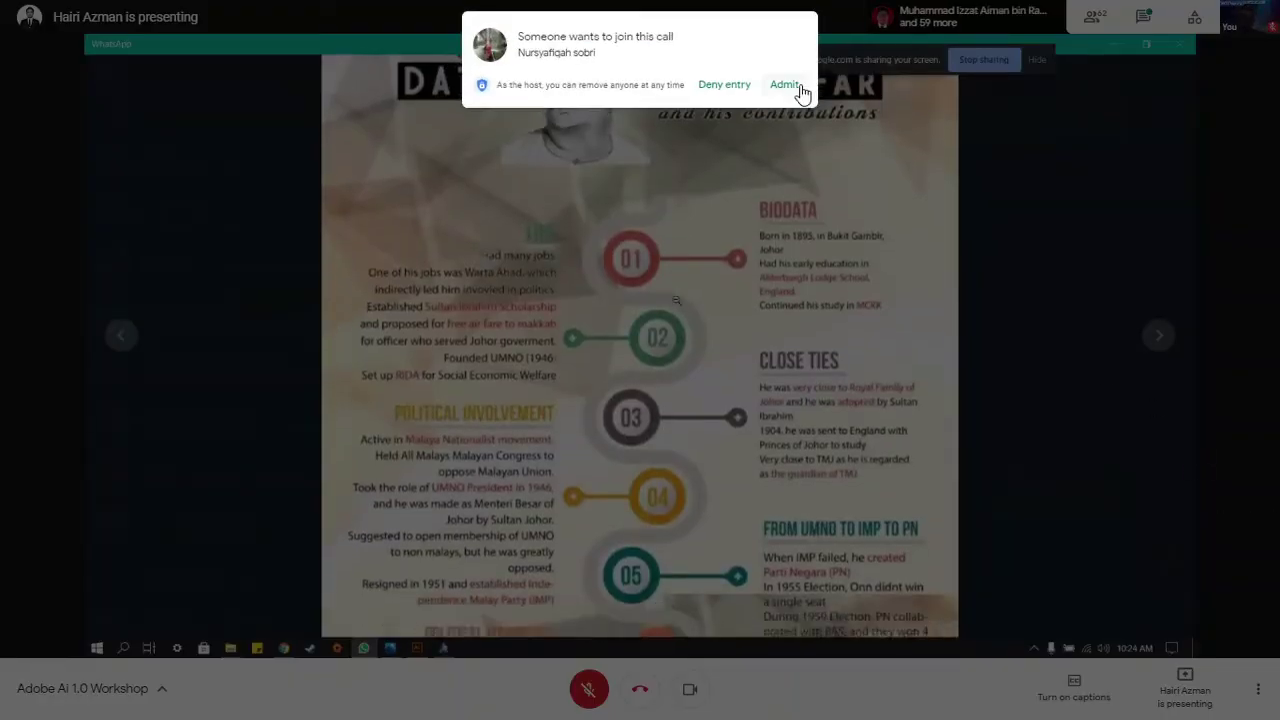
left_click(784, 84)
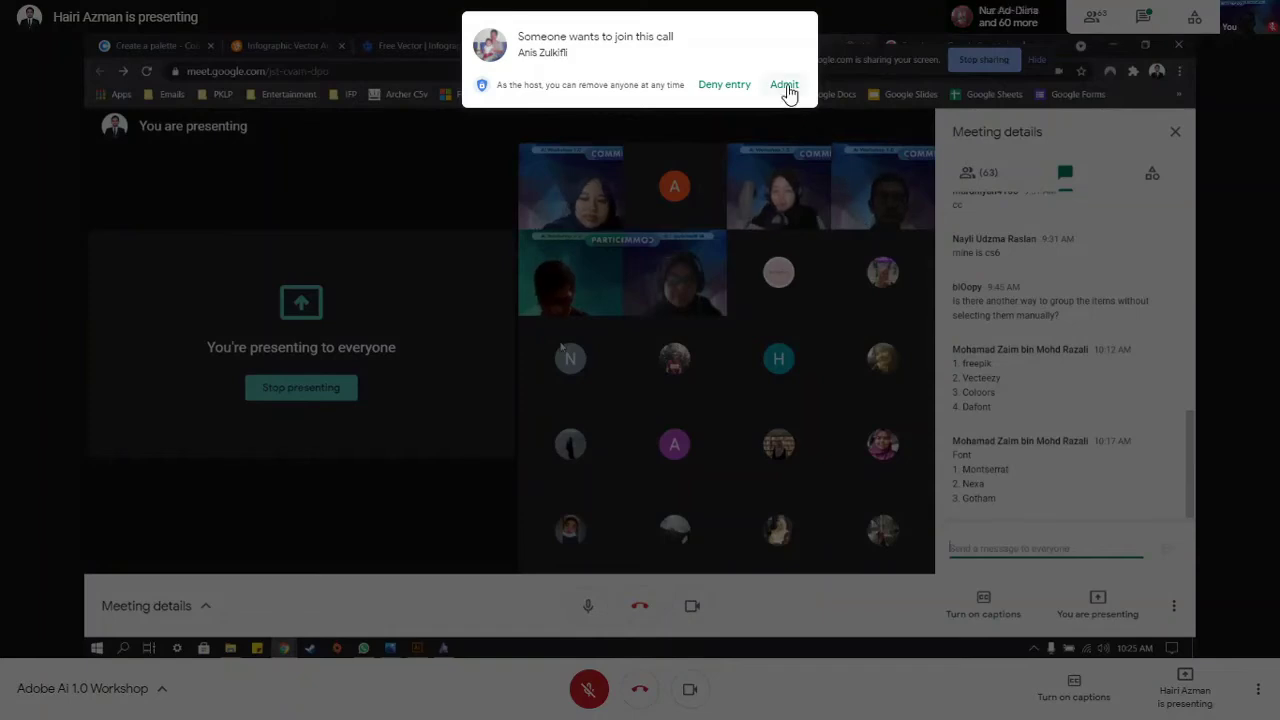
- Admit the next waiting person into the Google Meet call
left_click(784, 85)
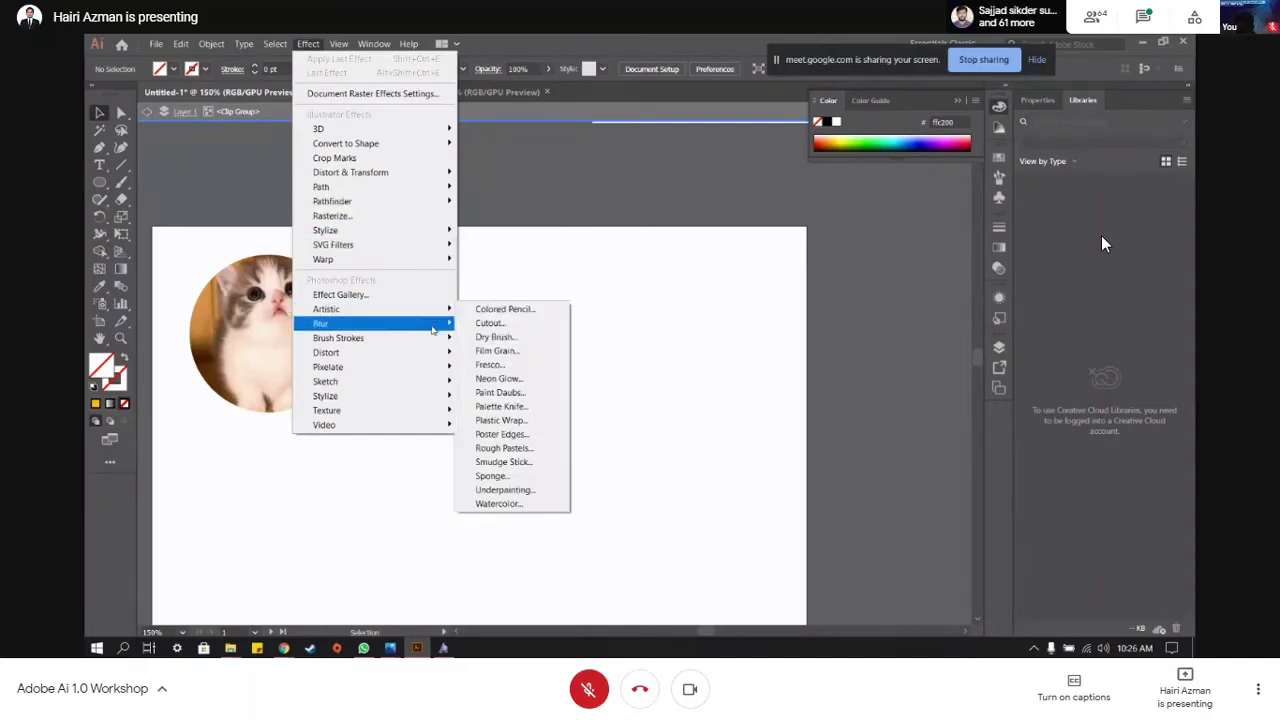
- Close the Effect menu without applying any effect to the kitten circle
left_click(526, 406)
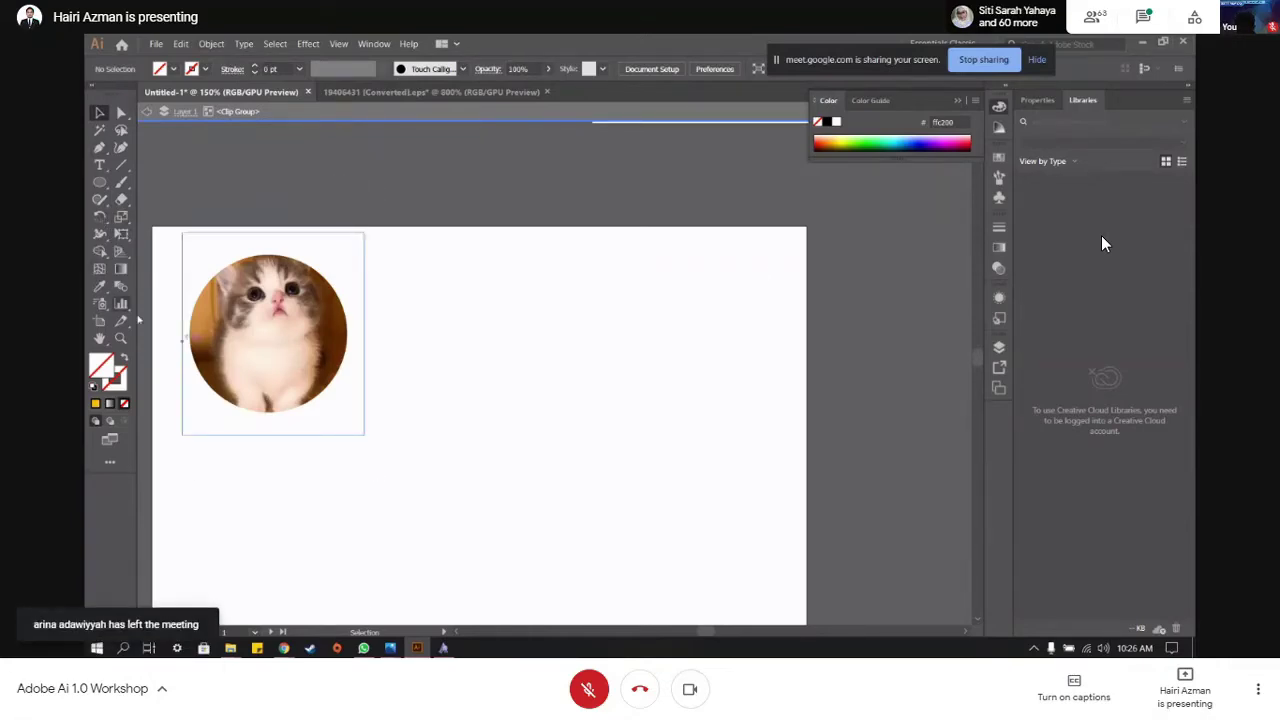
- Switch from Illustrator back to the Google Meet call in Chrome
key("alt+Tab")
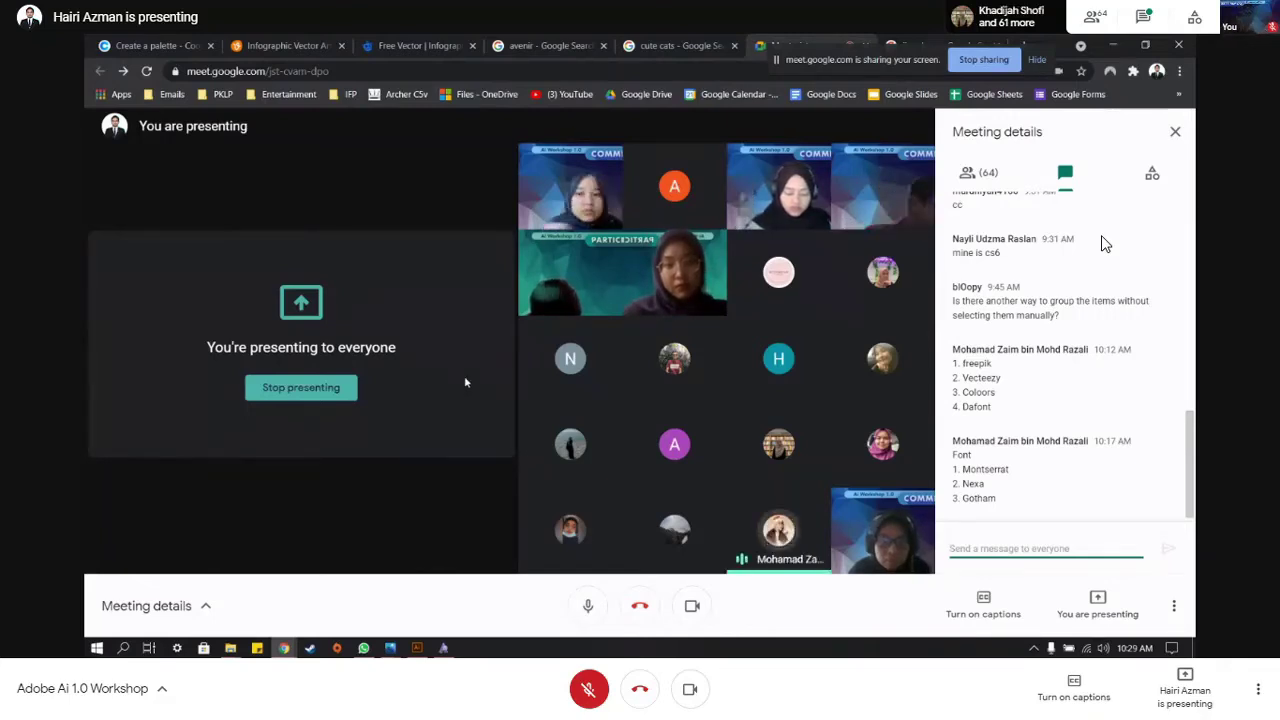
- Admit the waiting guest into the Google Meet call
right_click(464, 378)
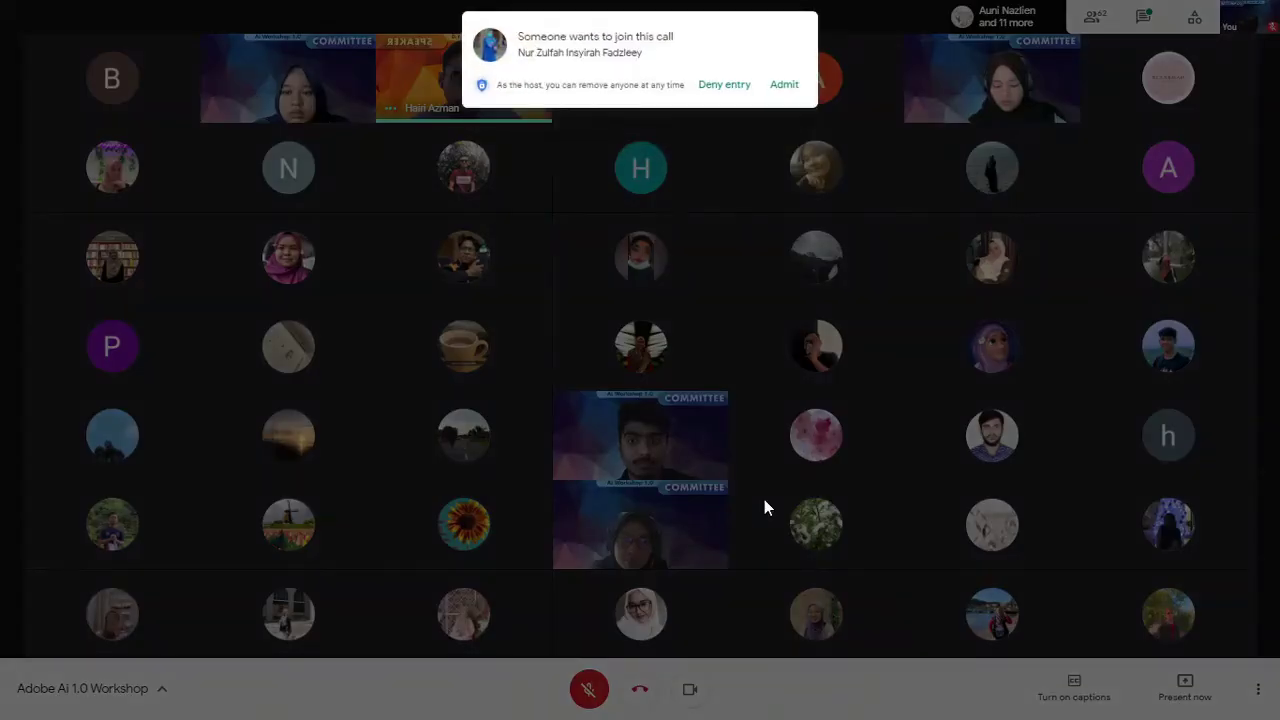
left_click(784, 84)
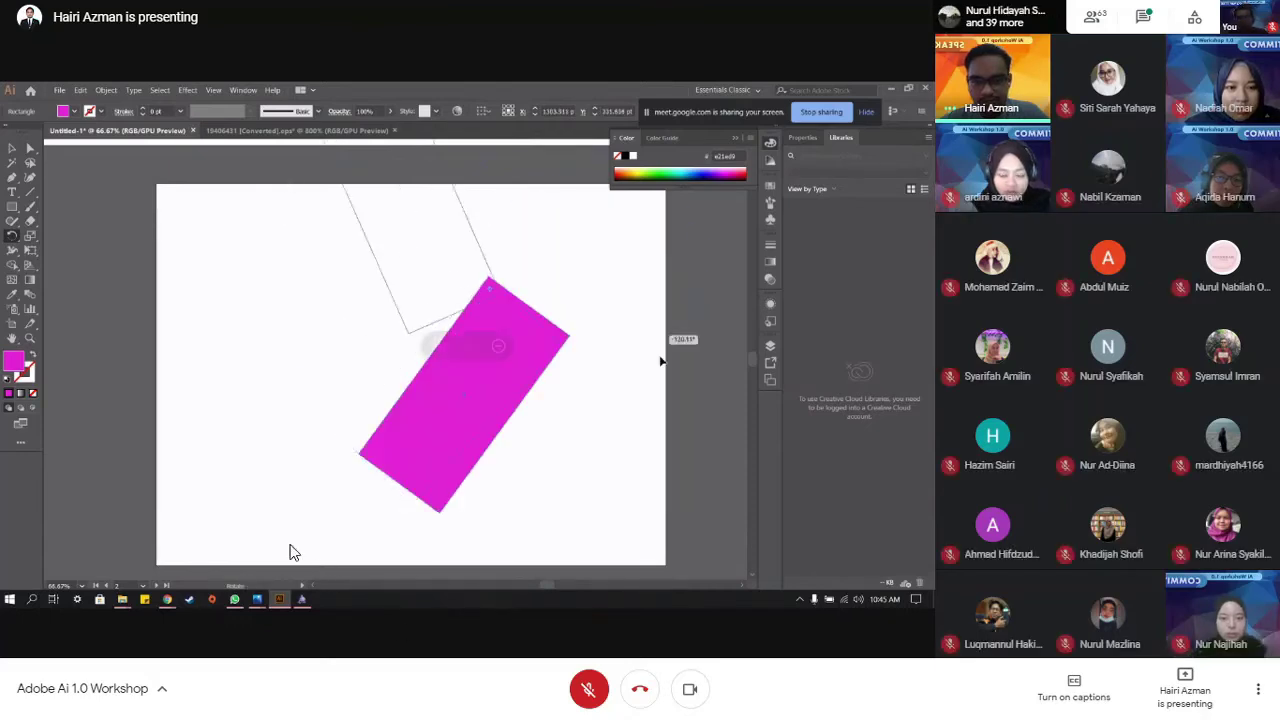
- Pin the presenter's shared Illustrator screen so it fills the Meet view
mouse_move(400, 401)
left_click(437, 348)
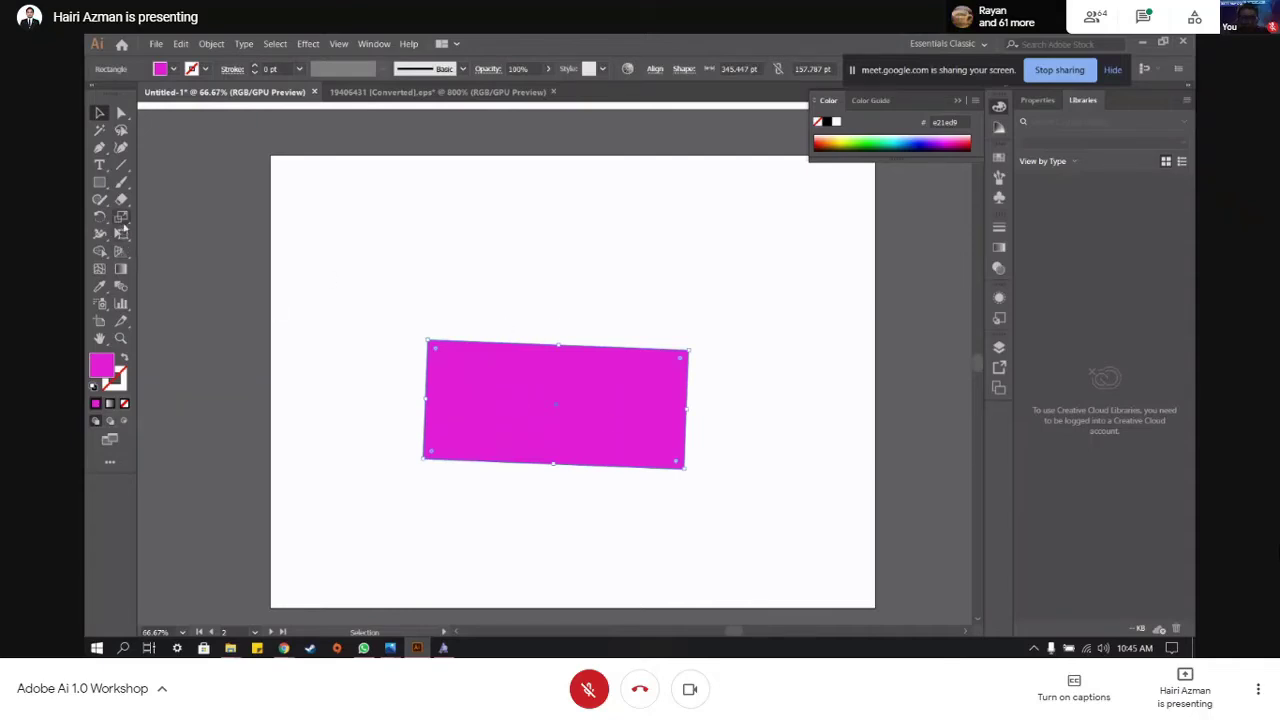
- Scale the magenta rectangle up and stretch it into a tall narrow shape
left_click(122, 220)
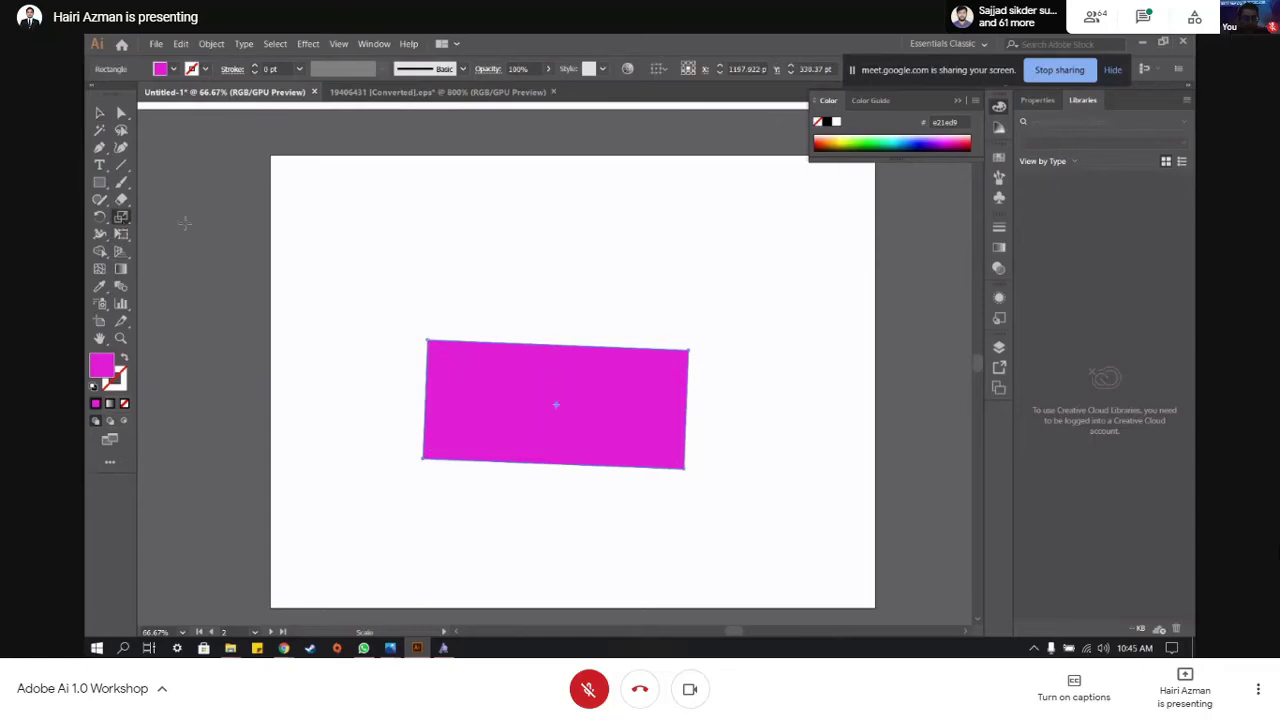
left_click_drag(692, 349, 823, 389)
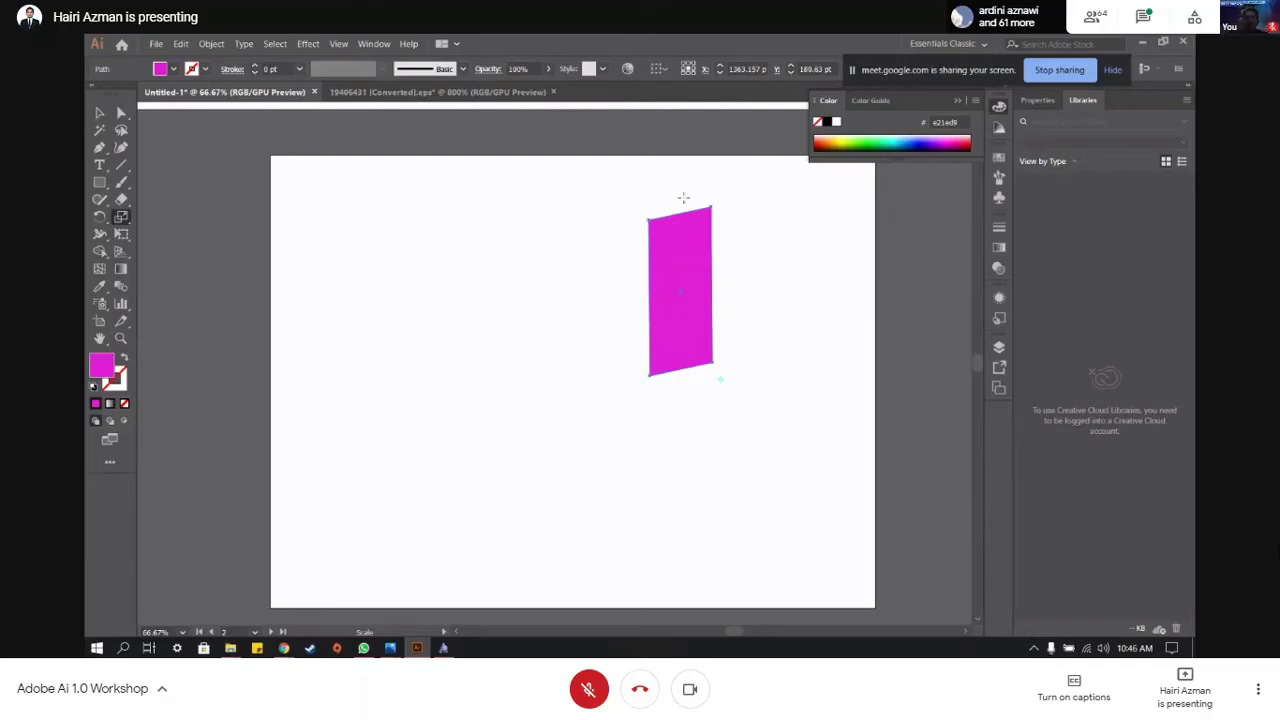
left_click_drag(738, 374, 759, 312)
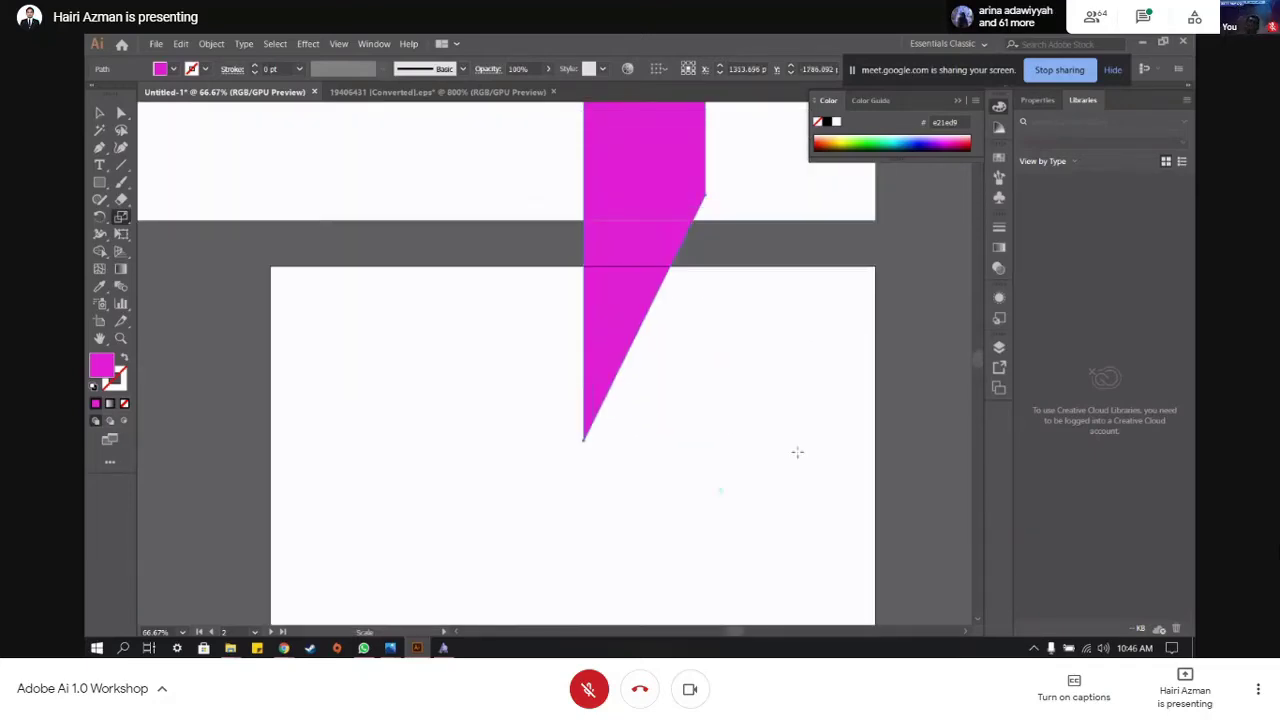
- Delete the tall magenta shape and zoom back in on the artboards
key("ctrl+minus")
key("ctrl+minus")
key("ctrl+minus")
key("ctrl+minus")
key("ctrl+minus")
key("ctrl+minus")
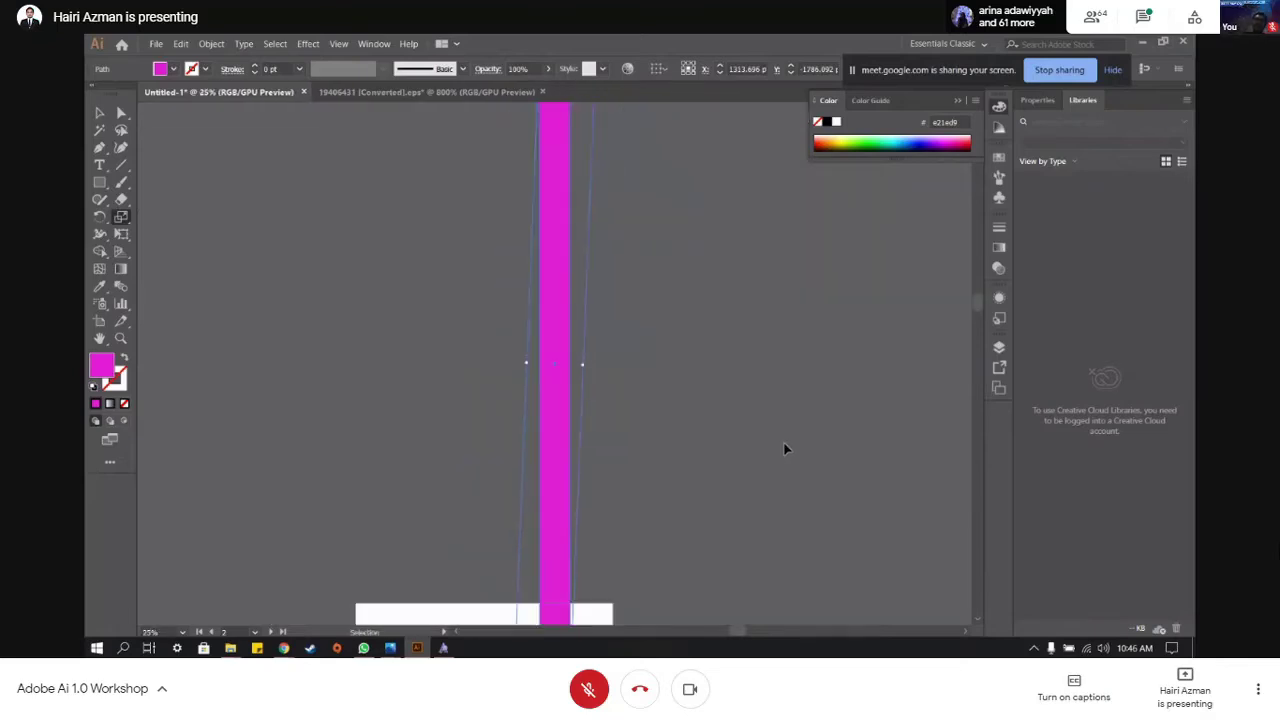
key("Delete")
scroll(596, 450, "down", 2)
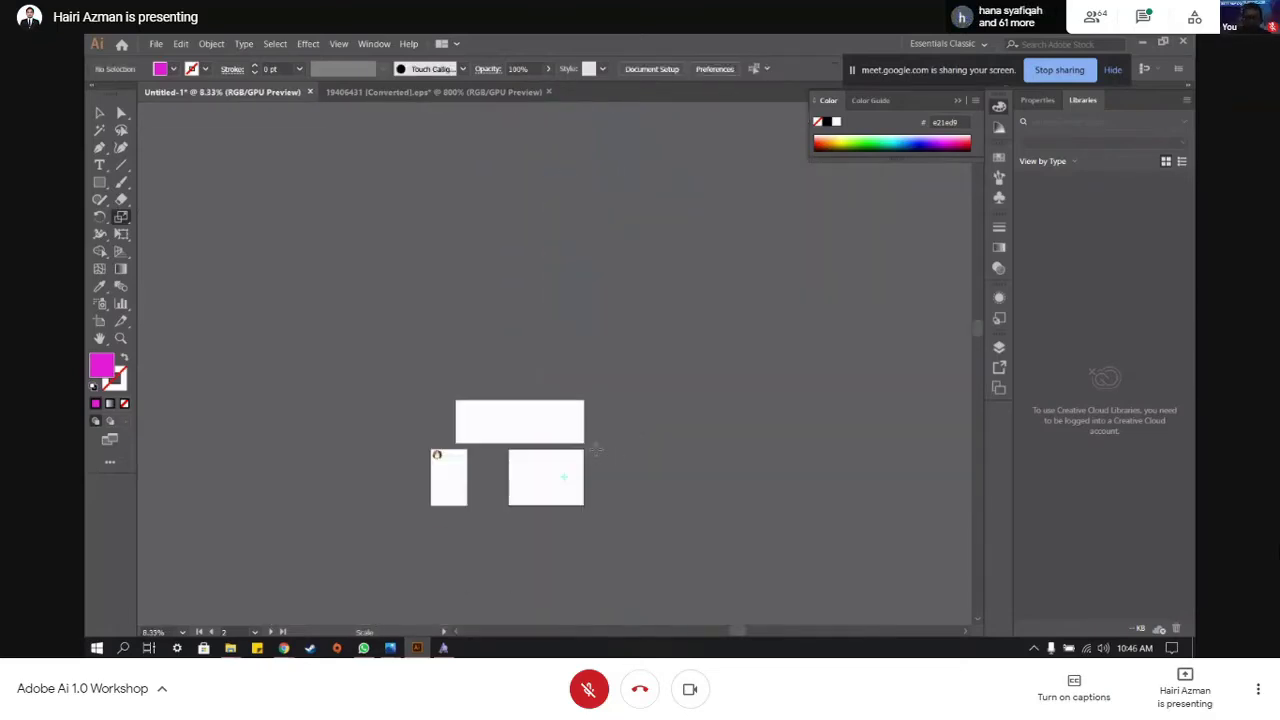
key("ctrl+plus")
key("ctrl+plus")
key("ctrl+plus")
scroll(575, 312, "down", 7)
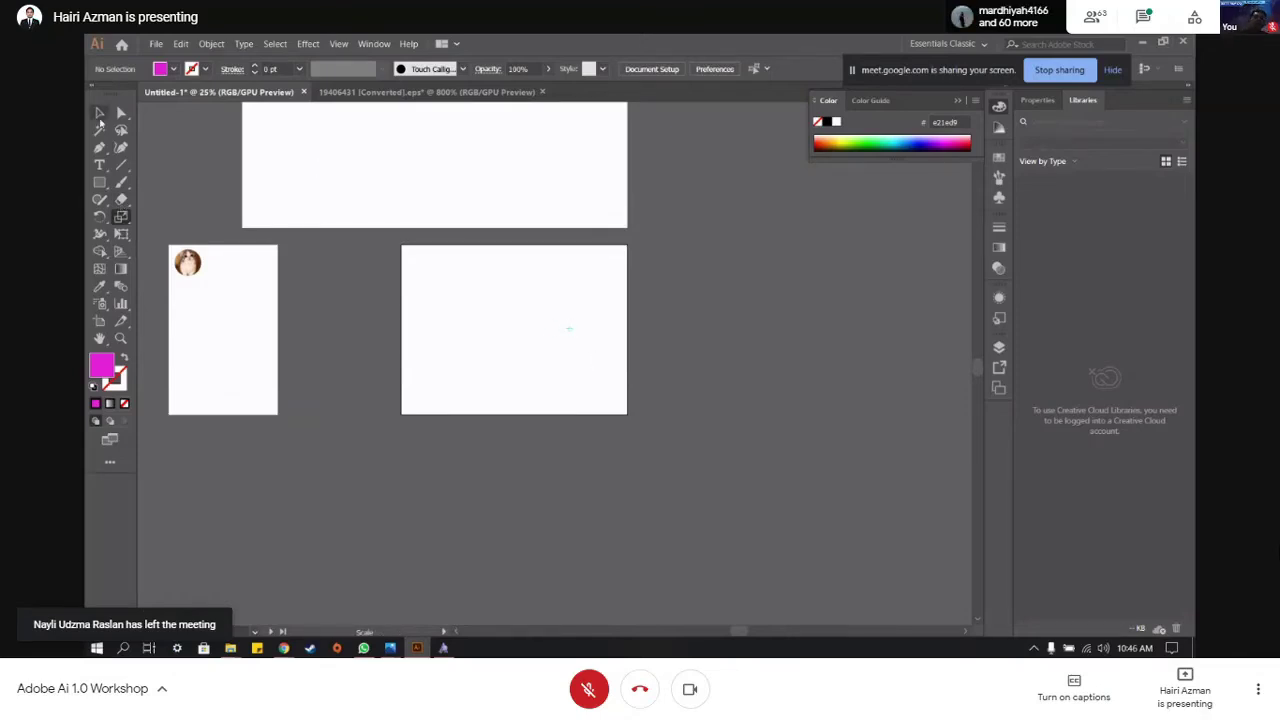
- Draw a magenta rectangle on the right artboard and zoom in on it
left_click(99, 182)
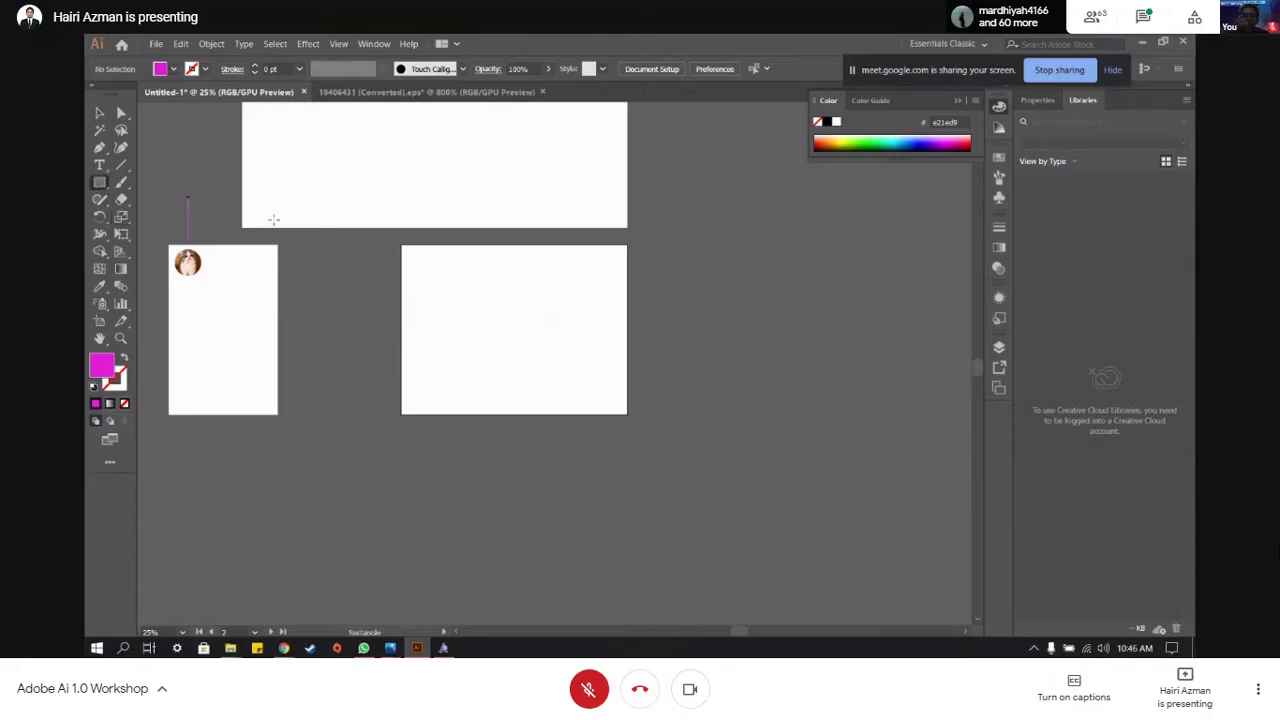
left_click_drag(426, 270, 510, 321)
scroll(291, 268, "up", 1)
key("ctrl+equal")
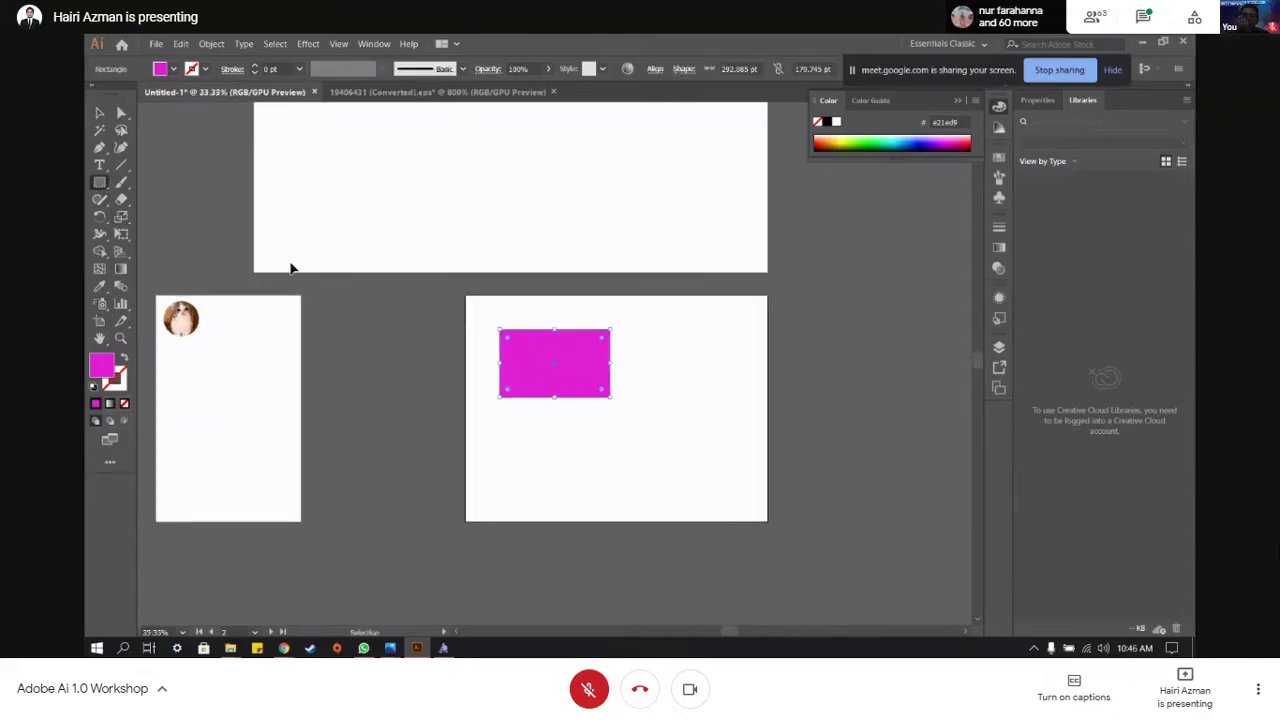
key("ctrl+equal")
key("ctrl+equal")
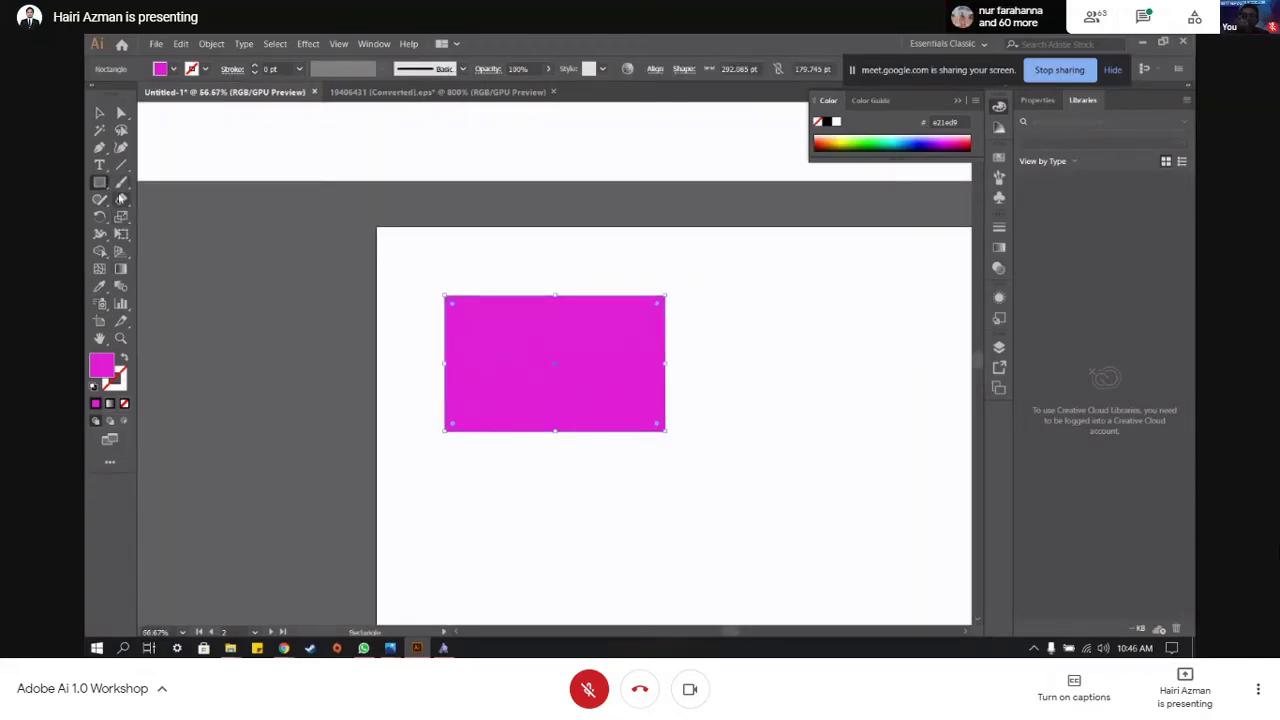
- Scale the rectangle, undo the oversized result, then enlarge it from its top-right corner
left_click(122, 219)
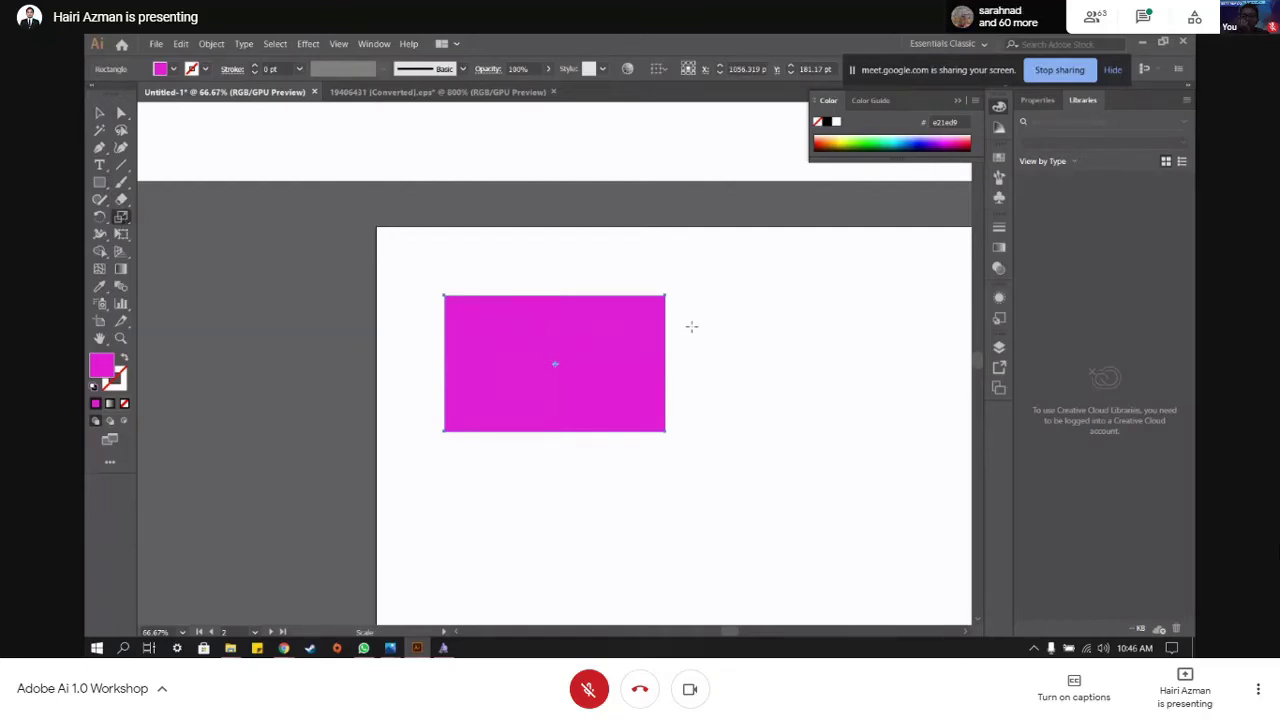
left_click_drag(691, 326, 717, 317)
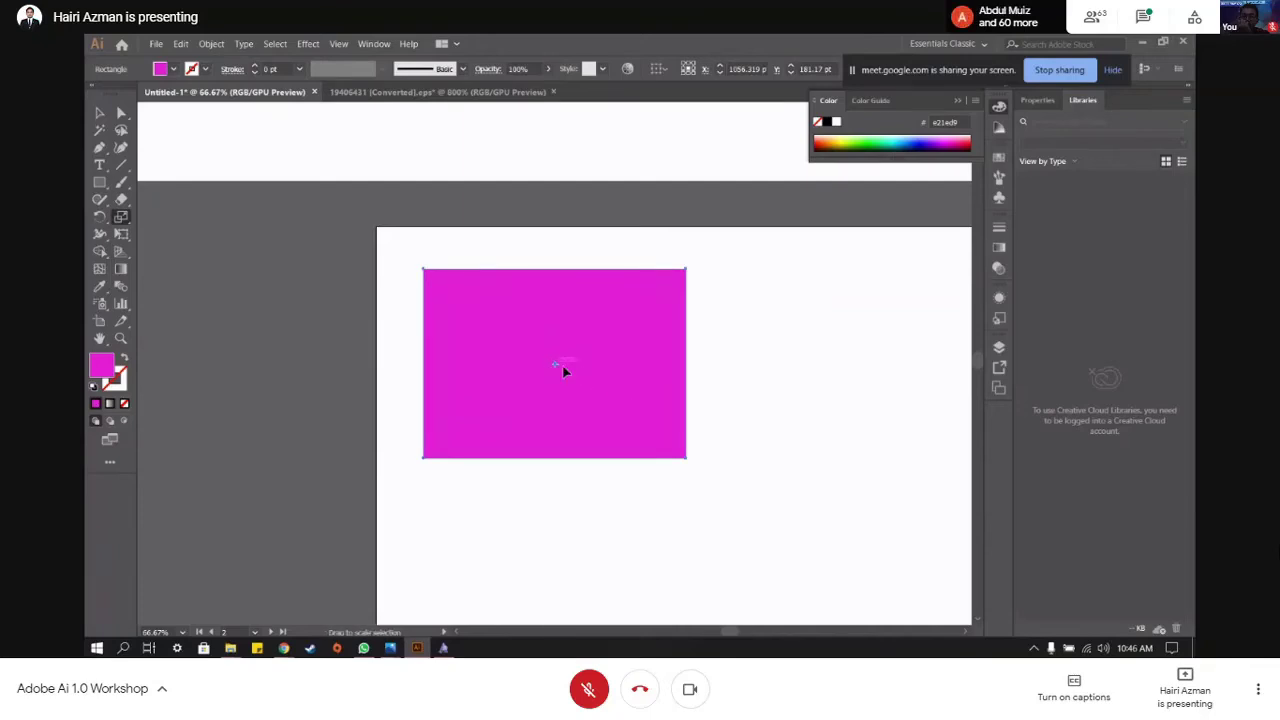
left_click_drag(563, 369, 660, 420)
key("ctrl+z")
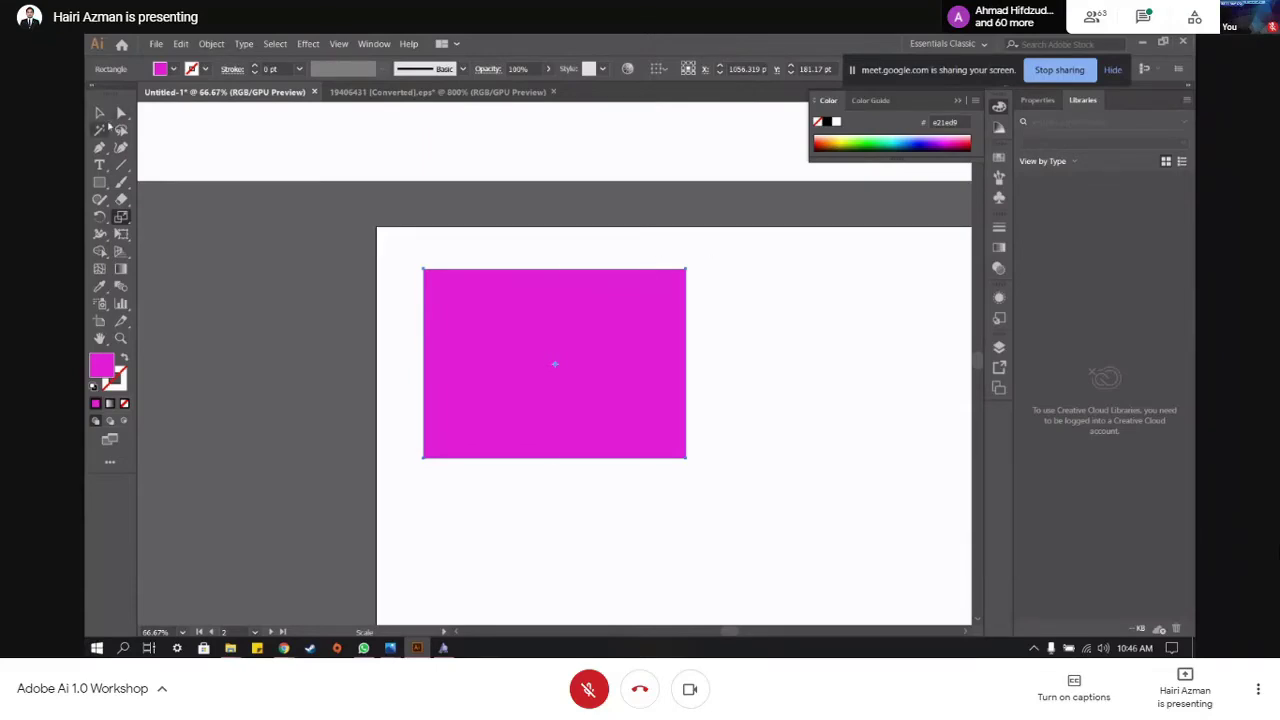
left_click(99, 112)
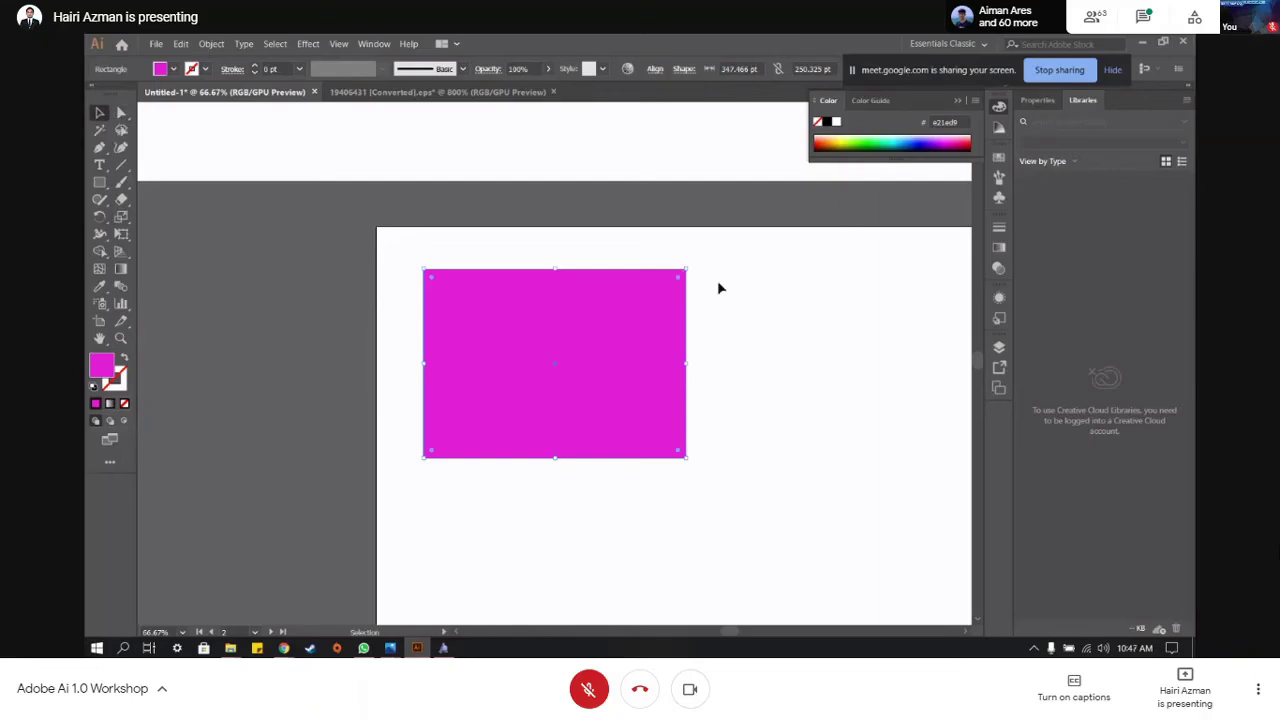
left_click_drag(684, 266, 642, 300)
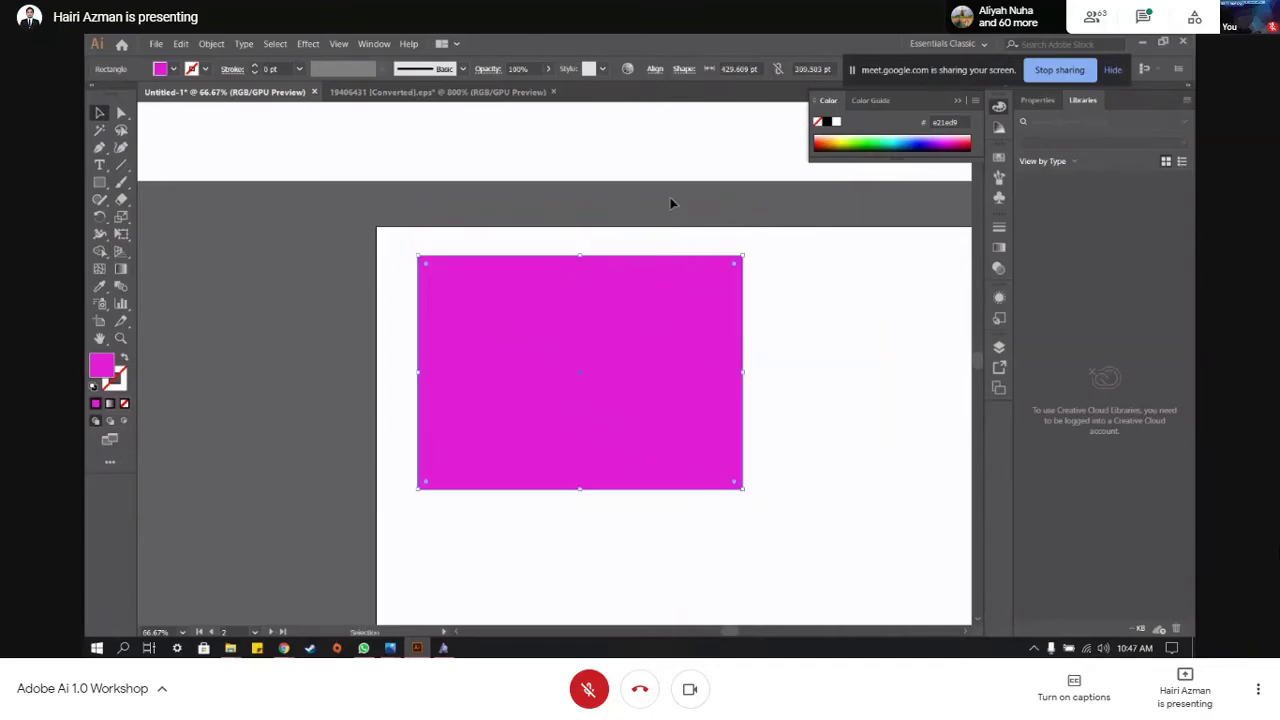
- Dismiss the Puppet Warp introduction that appeared while picking a transform tool
left_click(121, 217)
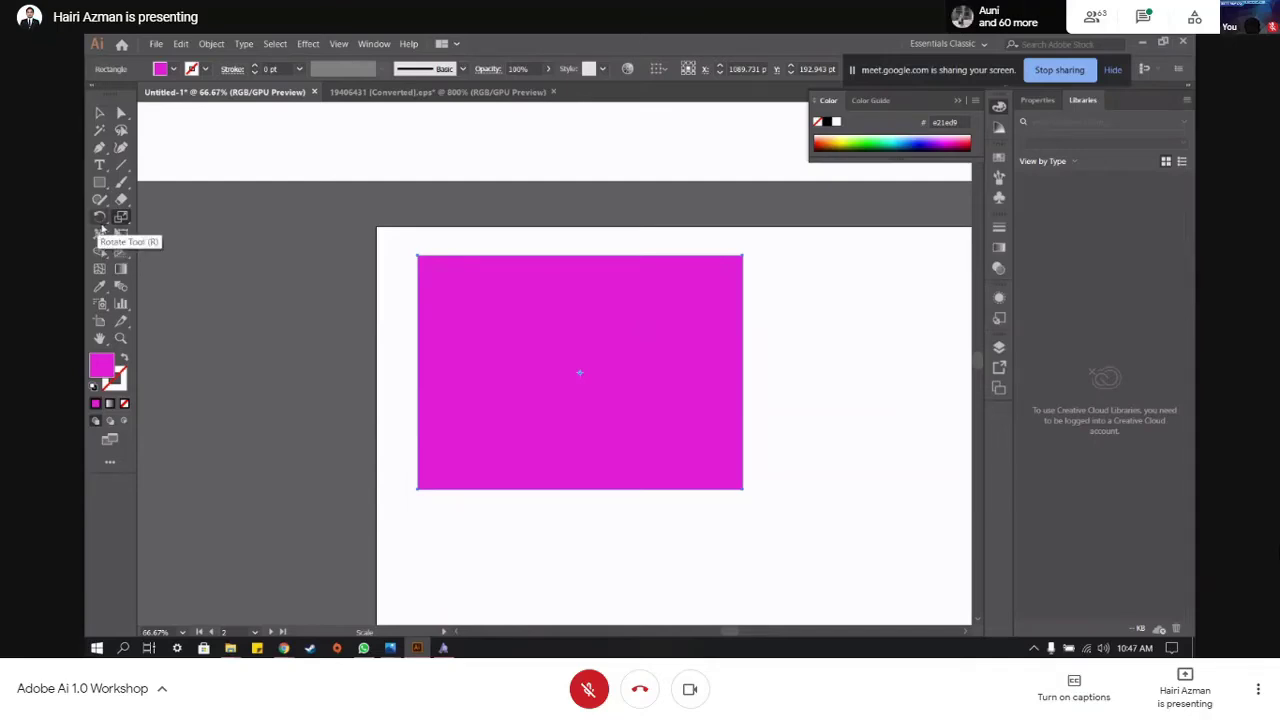
left_click(119, 233)
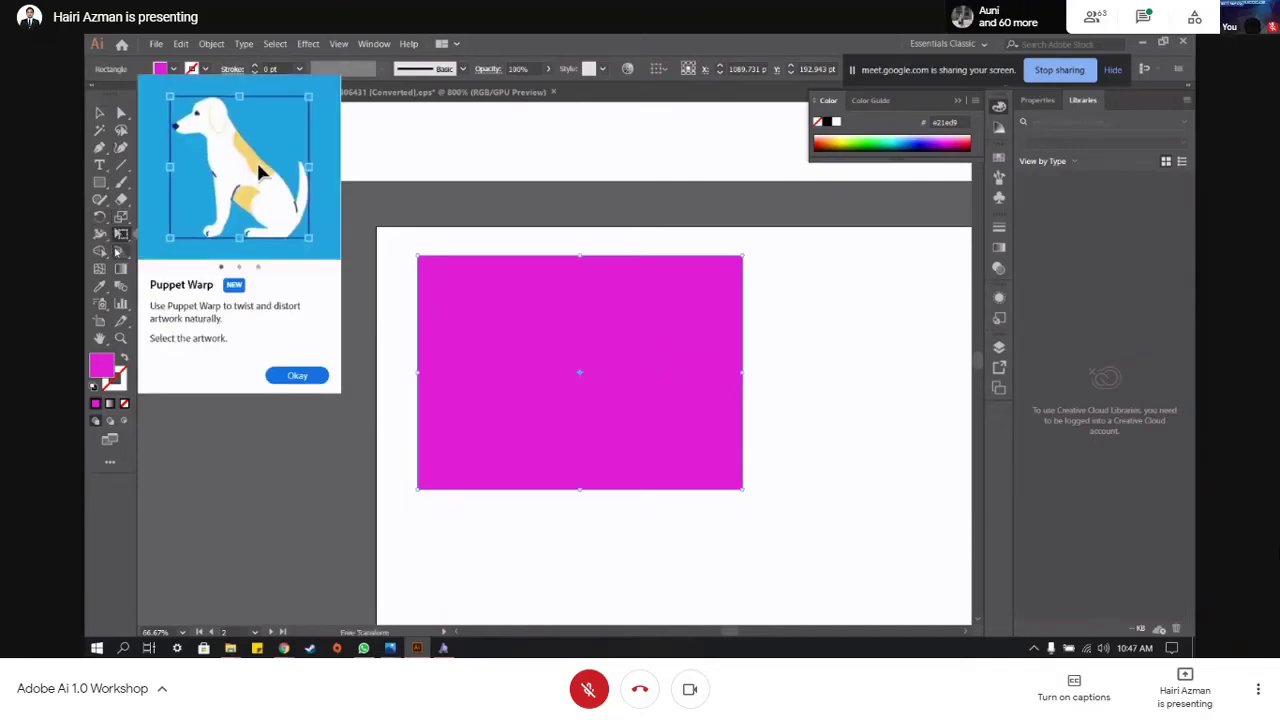
left_click(99, 234)
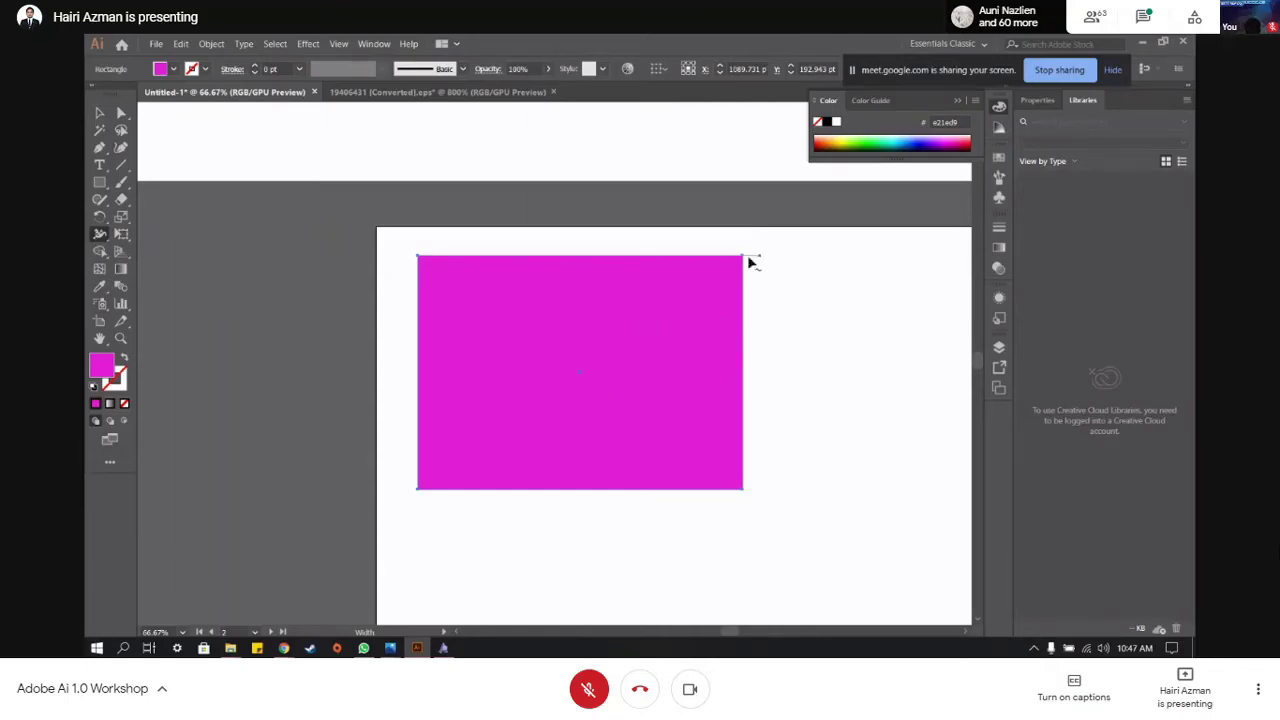
- Free-transform the rectangle into a skewed perspective shape and nudge it right and down
left_click(121, 234)
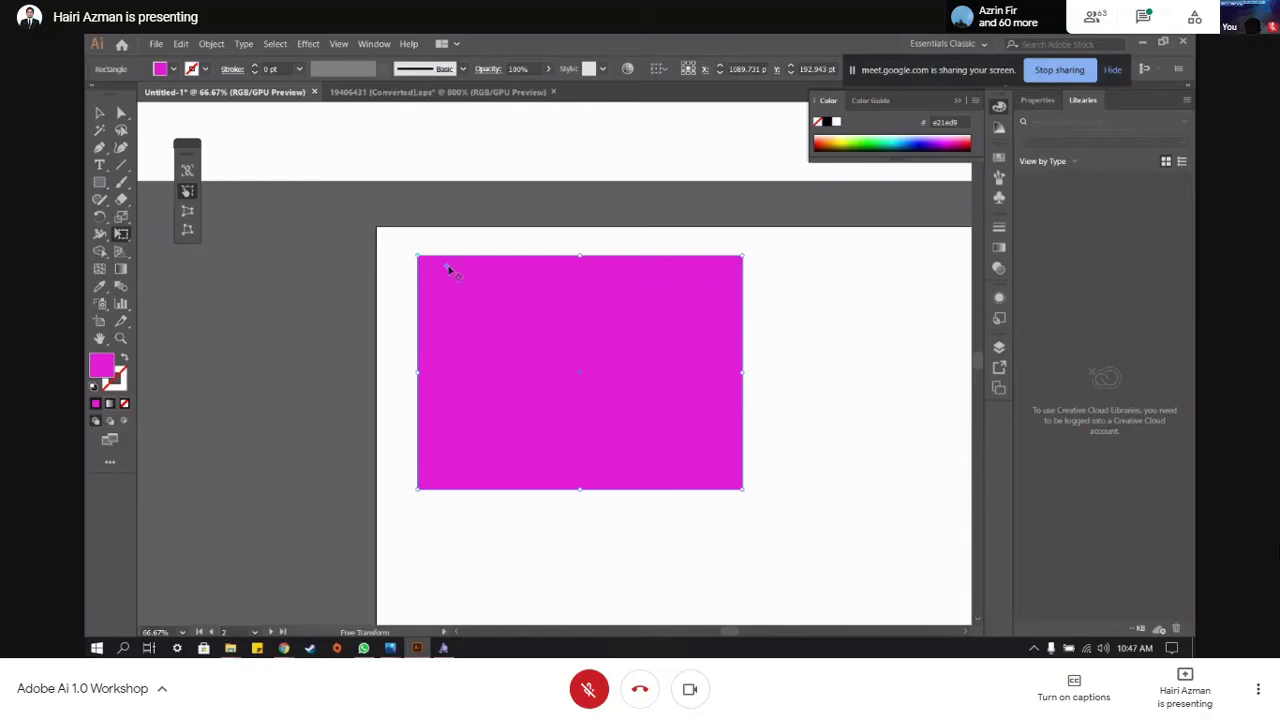
left_click_drag(422, 262, 633, 229)
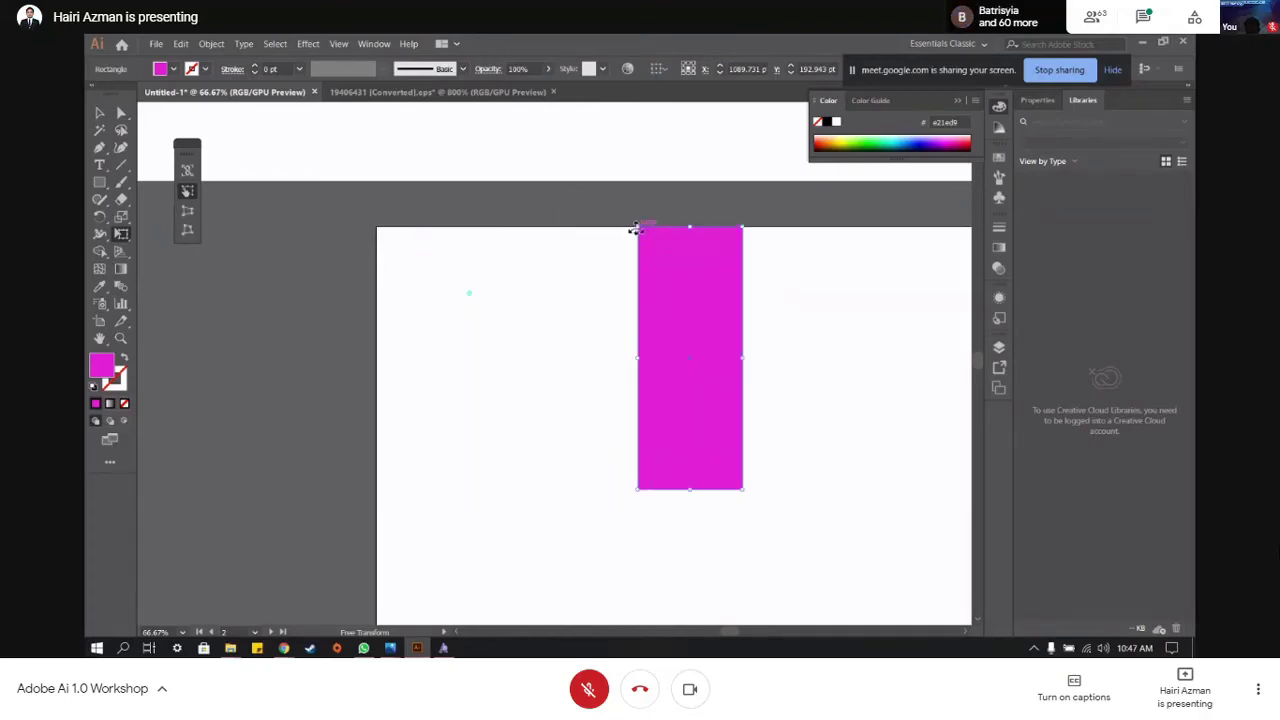
left_click(187, 213)
left_click_drag(638, 228, 556, 331)
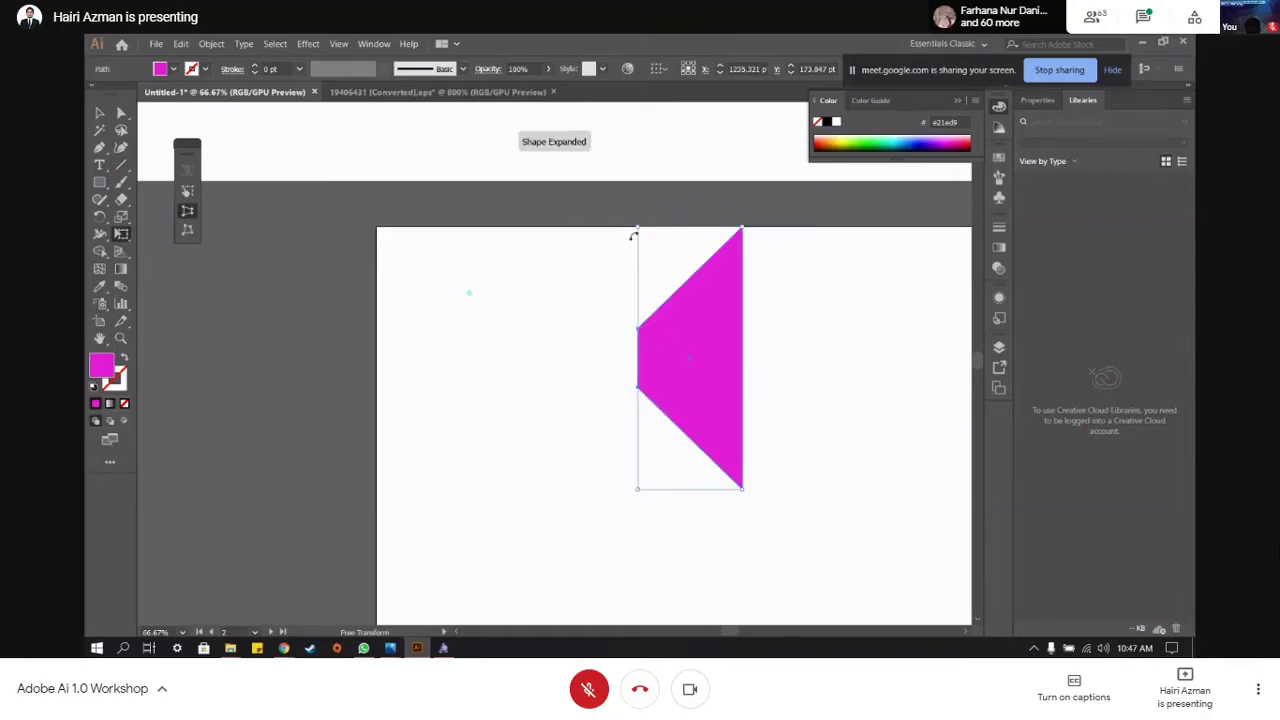
left_click_drag(641, 237, 538, 286)
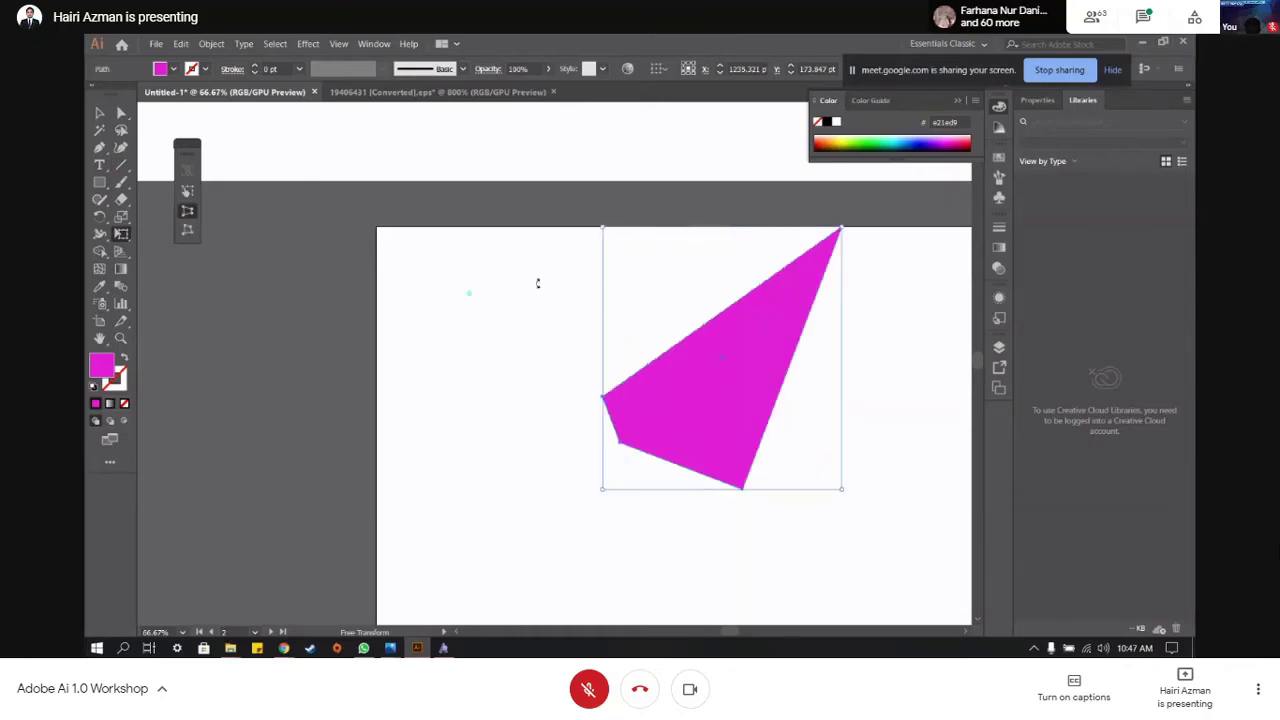
left_click_drag(743, 497, 590, 482)
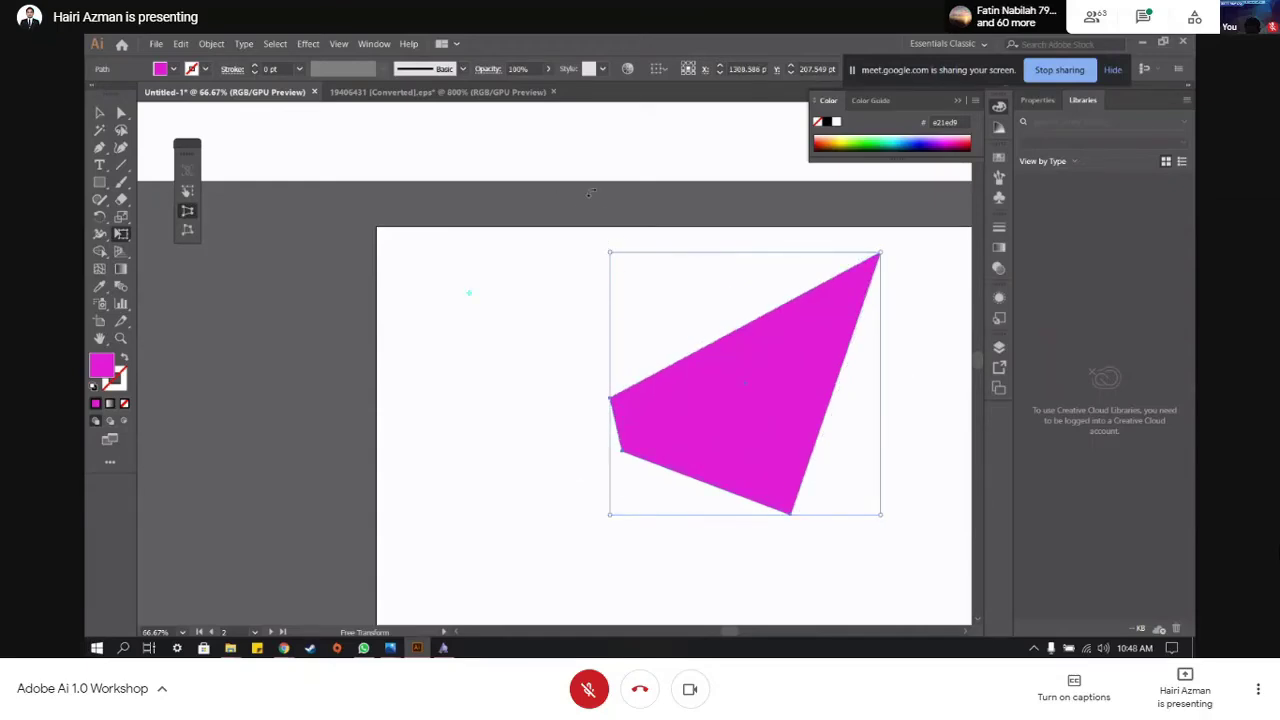
- Pull the shape's bottom corners down and outward with Free Distort
key("ctrl+equal")
key("ctrl+equal")
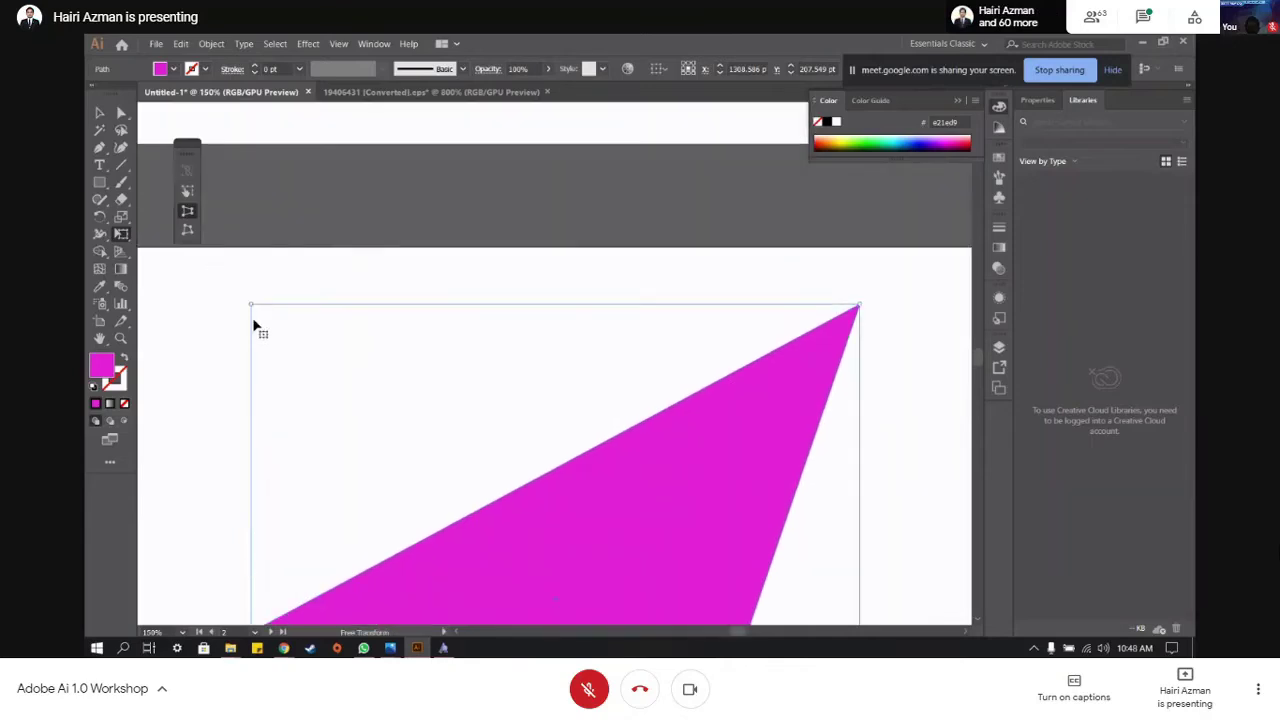
key("ctrl+equal")
key("ctrl+equal")
scroll(674, 474, "up", 10)
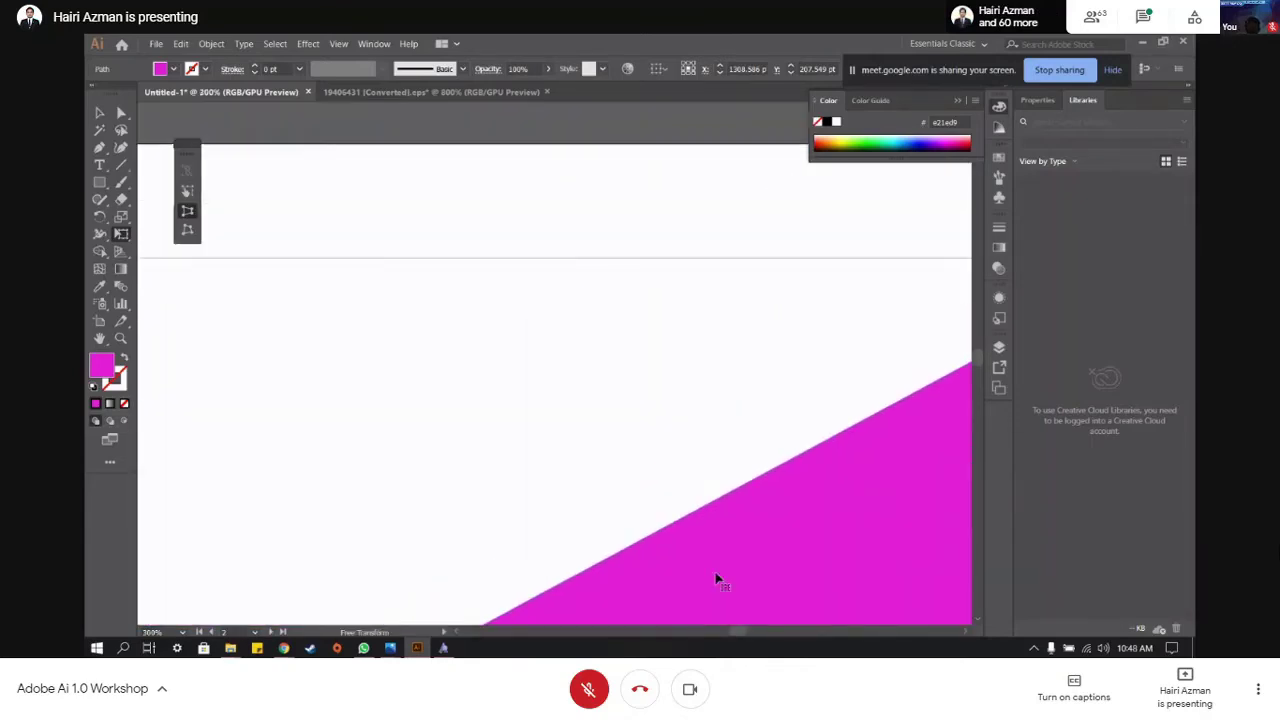
scroll(715, 577, "up", 10)
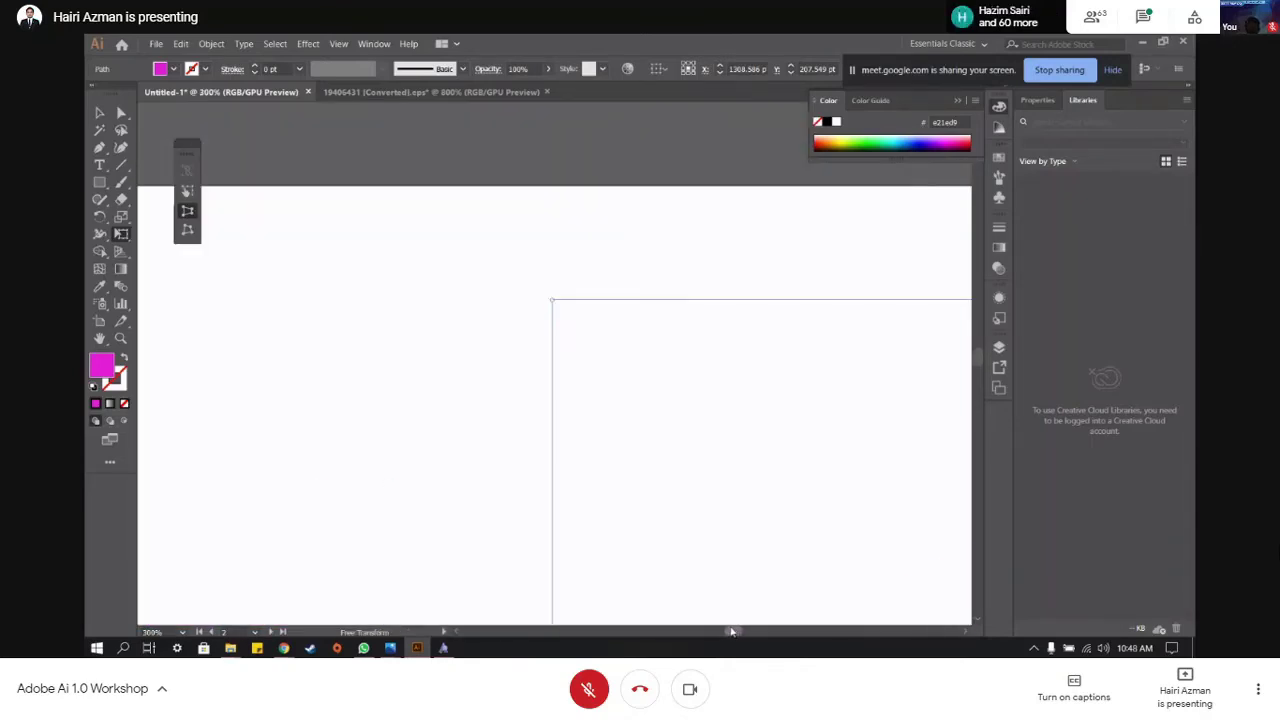
scroll(731, 631, "left", 5)
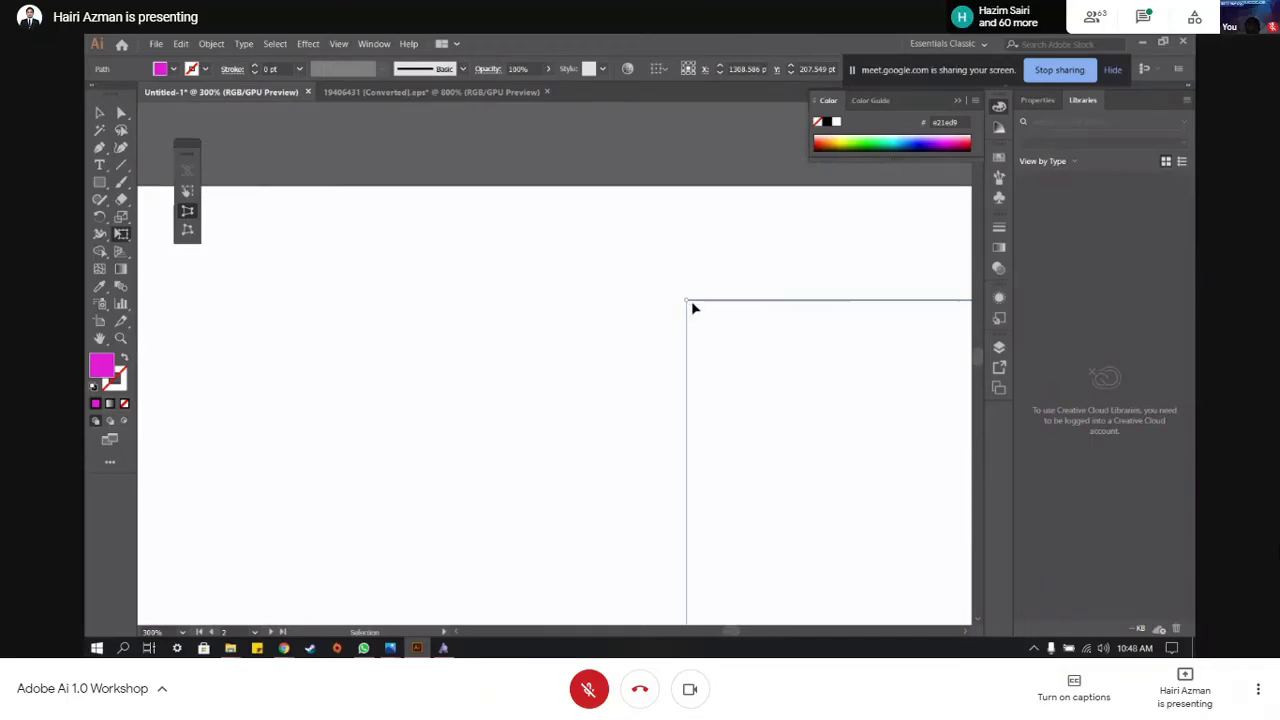
key("ctrl+minus")
key("ctrl+minus")
key("ctrl+minus")
key("ctrl+minus")
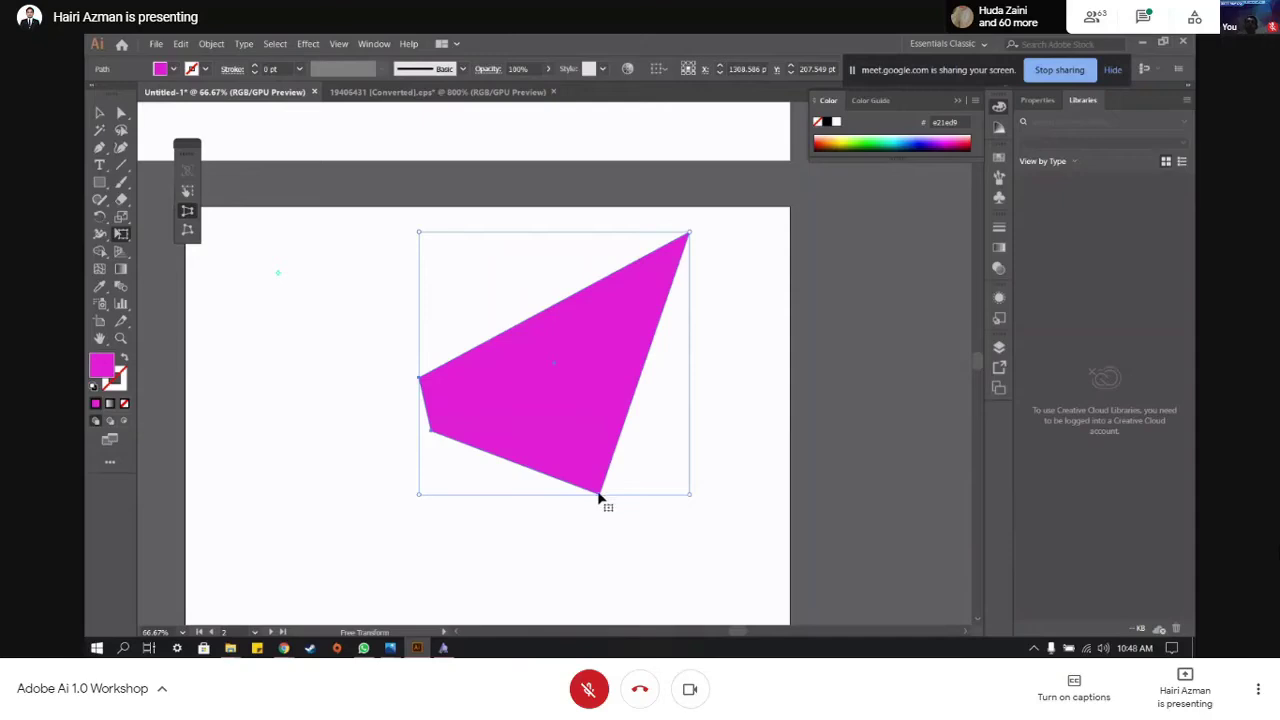
left_click_drag(600, 495, 603, 517)
left_click_drag(697, 520, 780, 474)
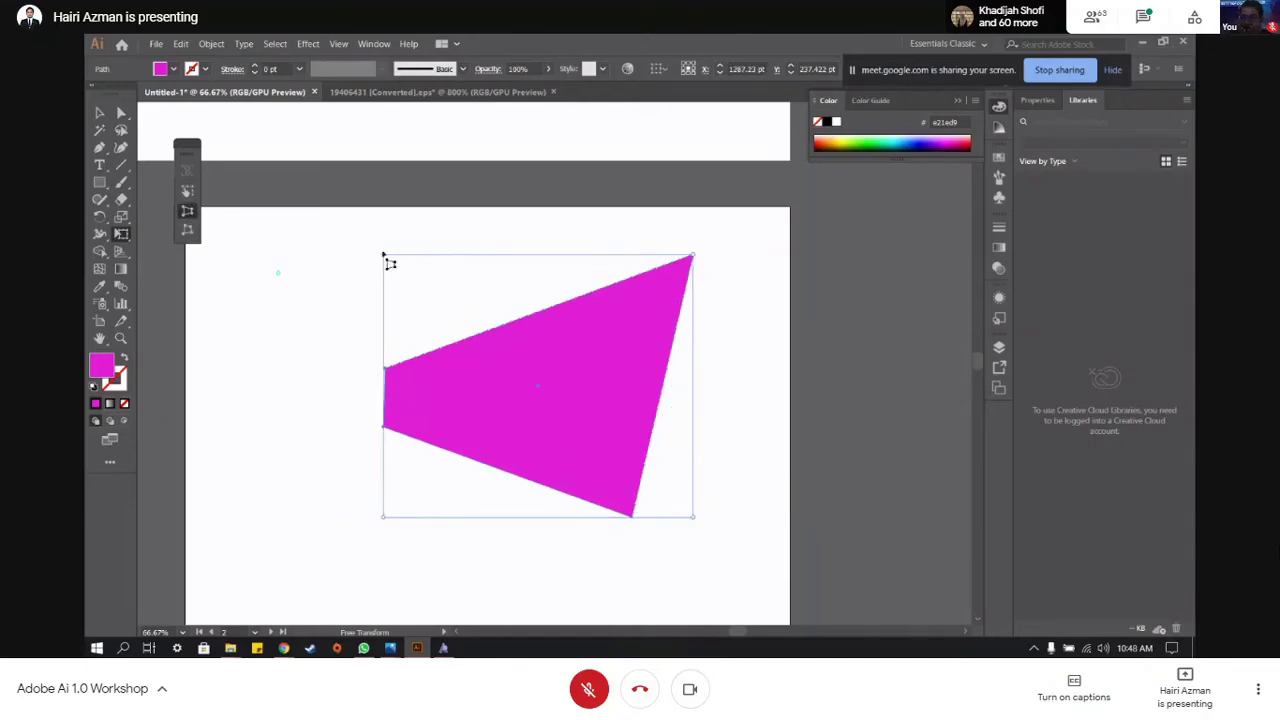
- With Perspective Distort, drag the top corners to slant the left edge inward
left_click(187, 229)
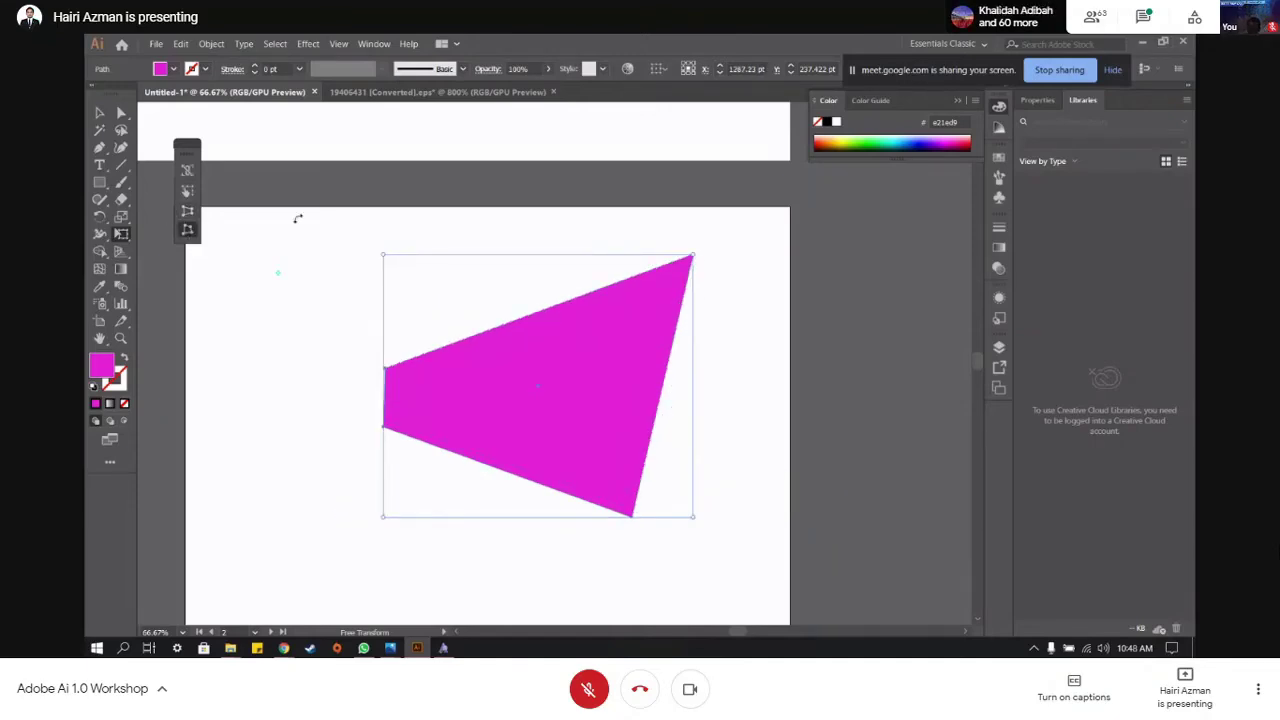
left_click_drag(383, 258, 420, 248)
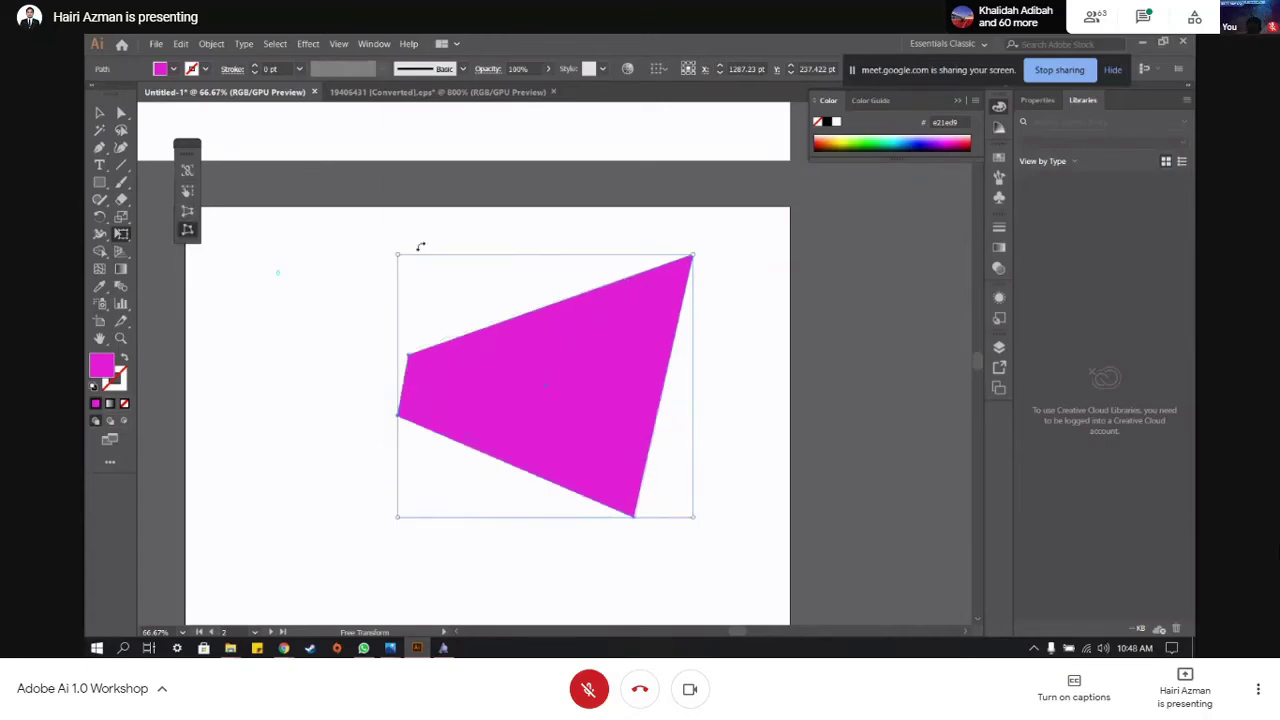
left_click_drag(694, 257, 653, 243)
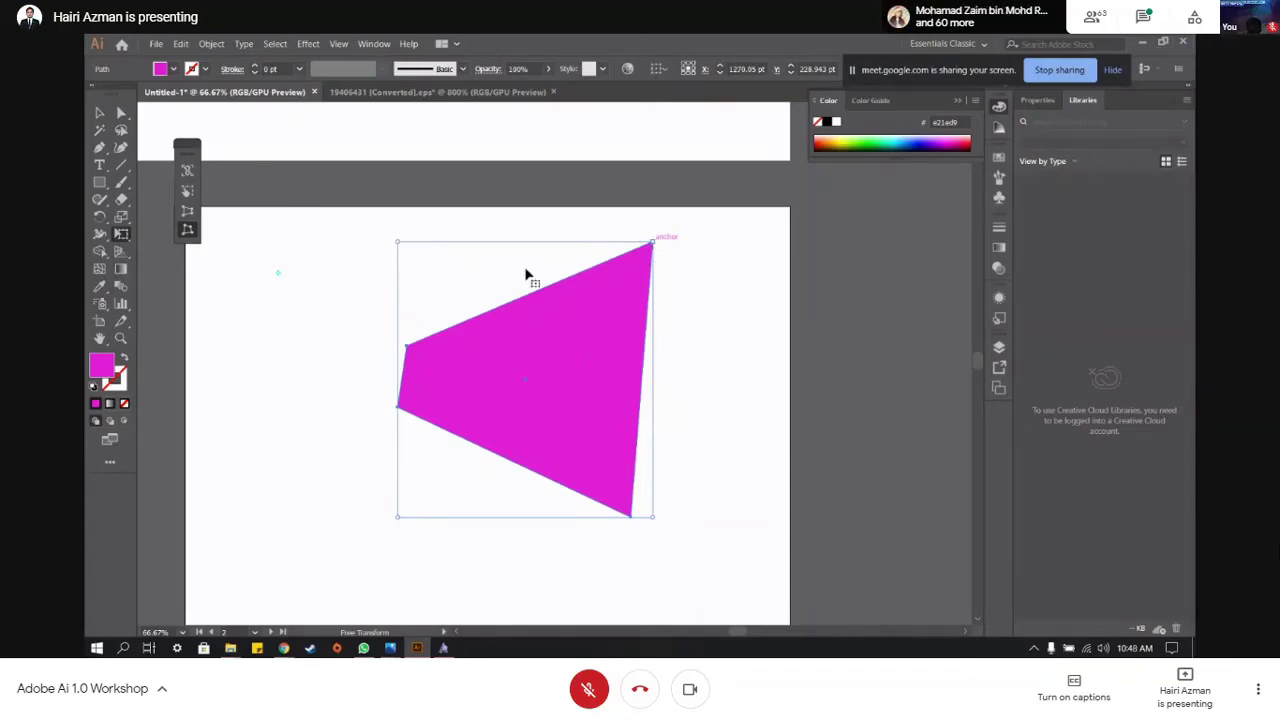
- Delete the distorted shape and turn on the Perspective Grid over the blank artboard
key("Delete")
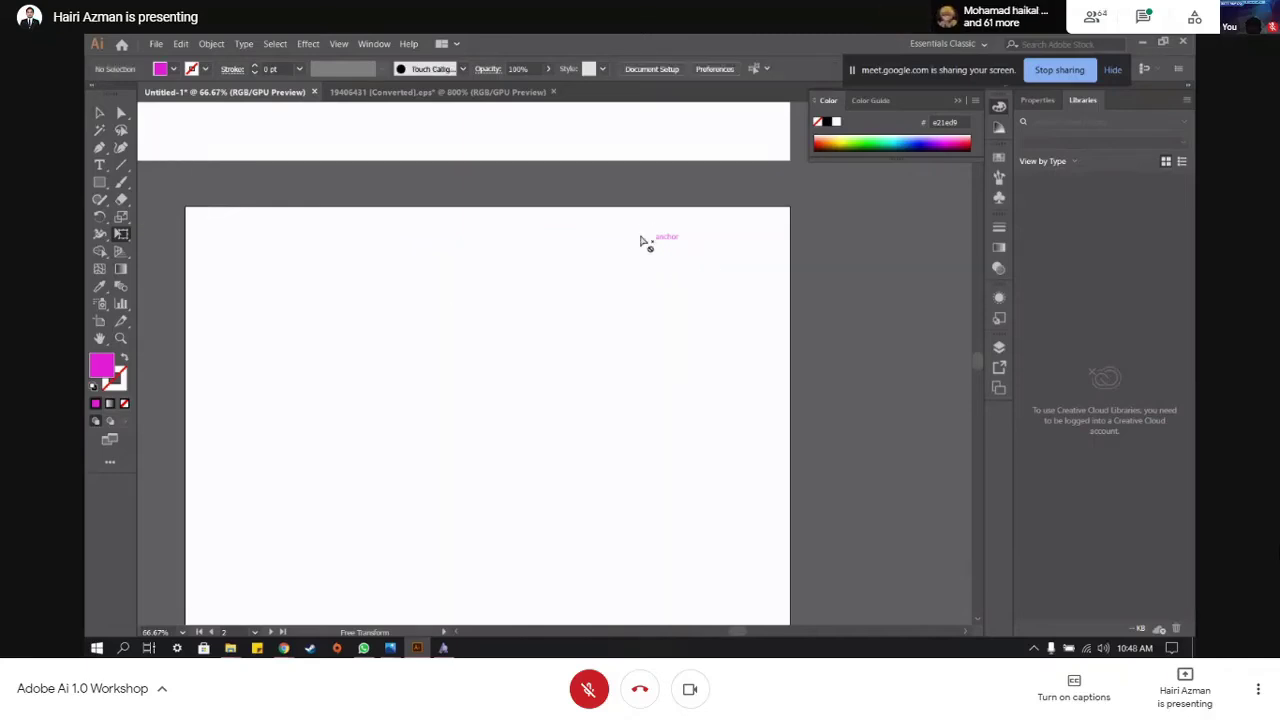
key("v")
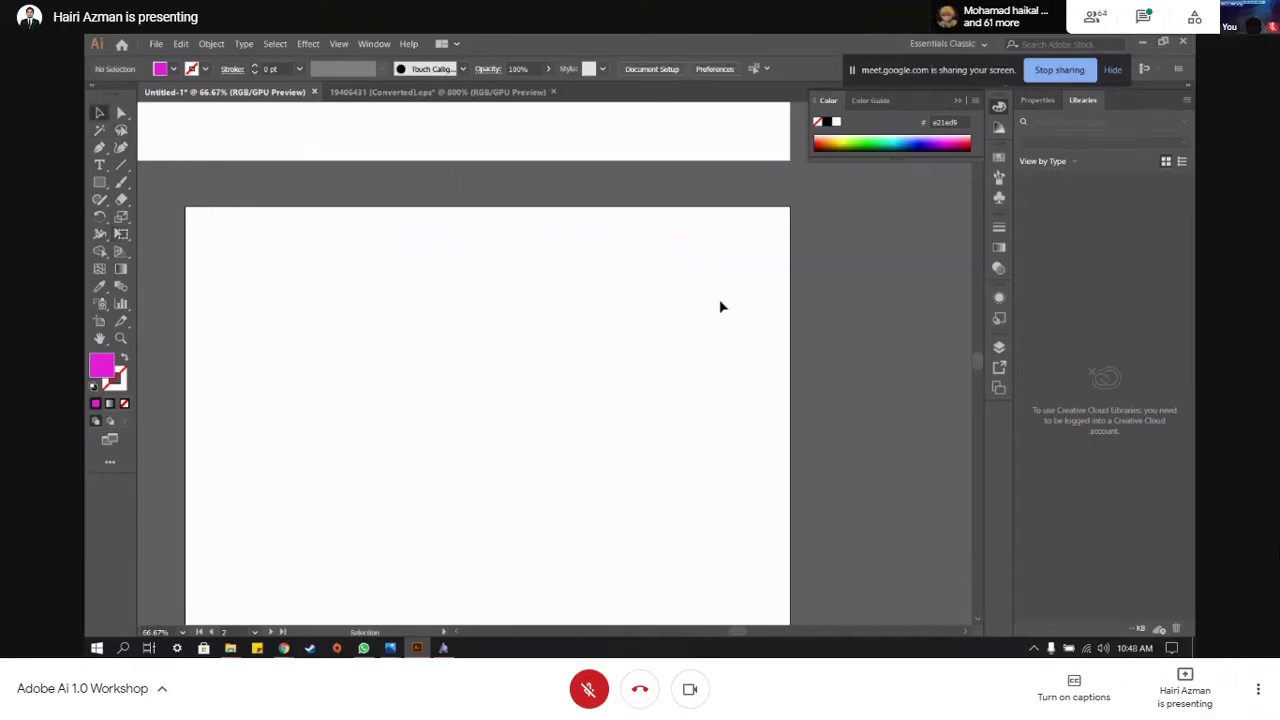
left_click(99, 251)
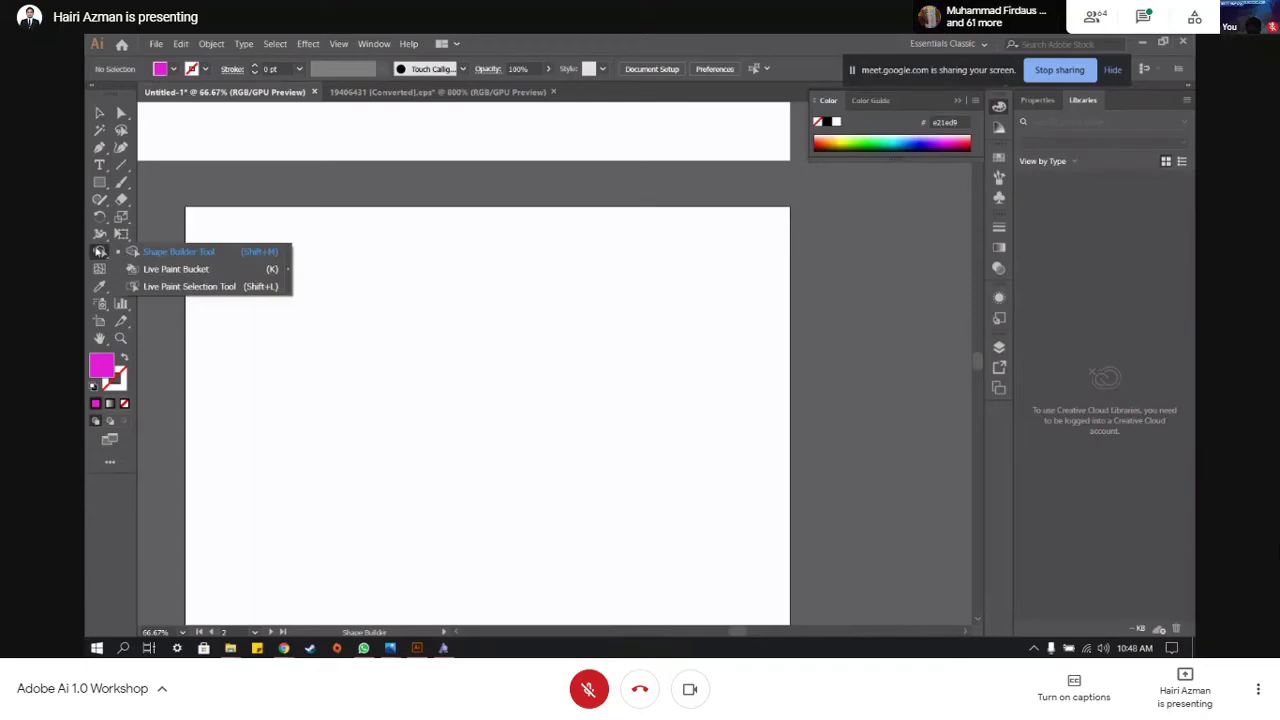
left_click(99, 251)
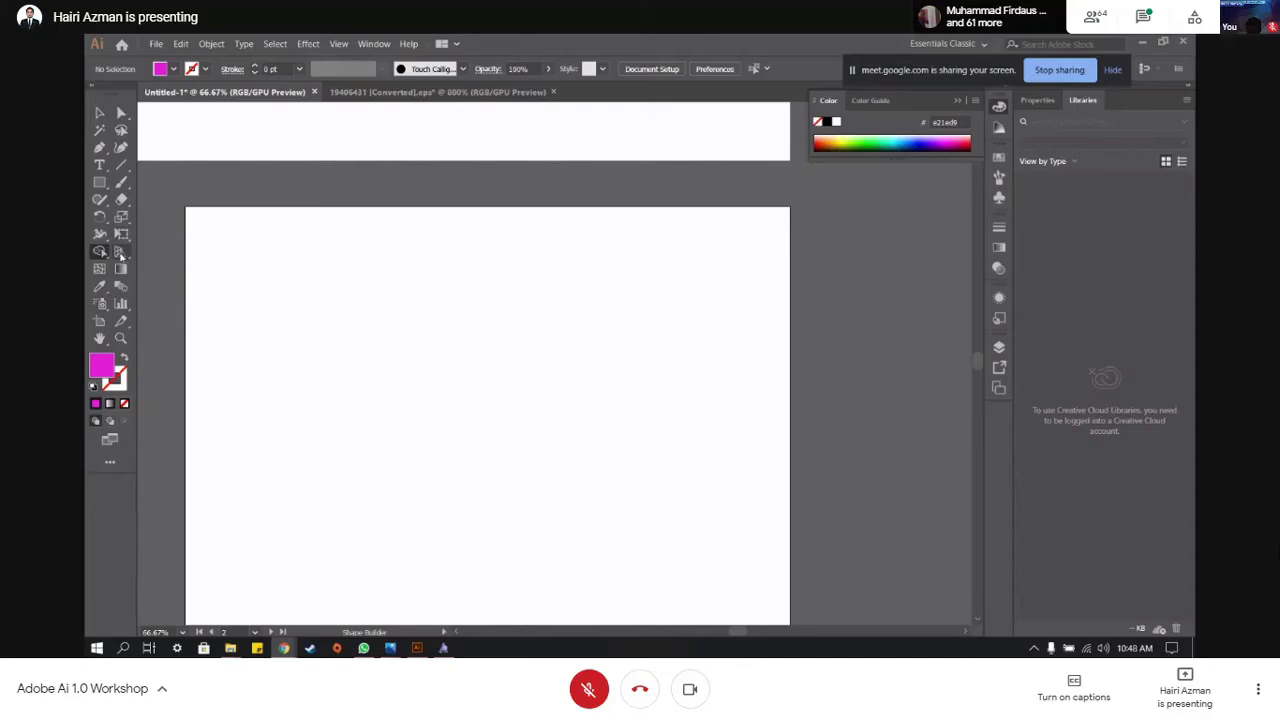
left_click(121, 253)
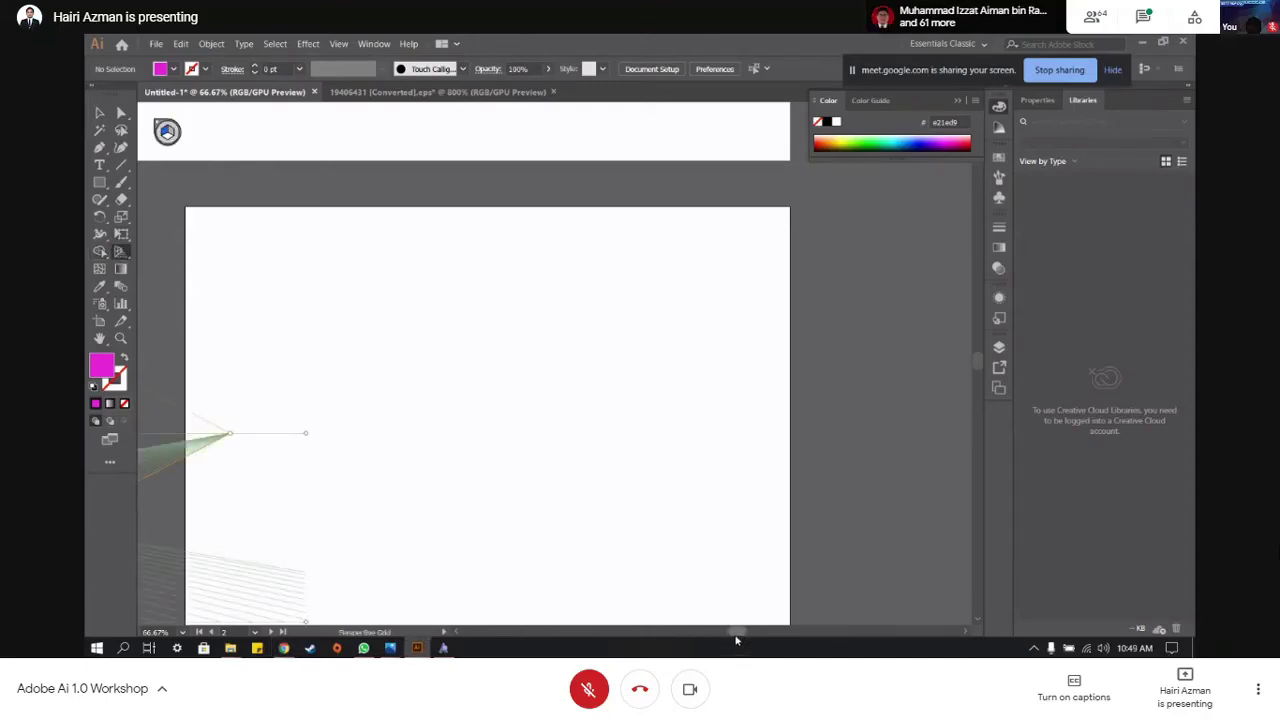
- Bring the cat-photo artboard into view and drag the right vanishing point outward
left_click_drag(736, 640, 738, 634)
key("ctrl+minus")
key("ctrl+minus")
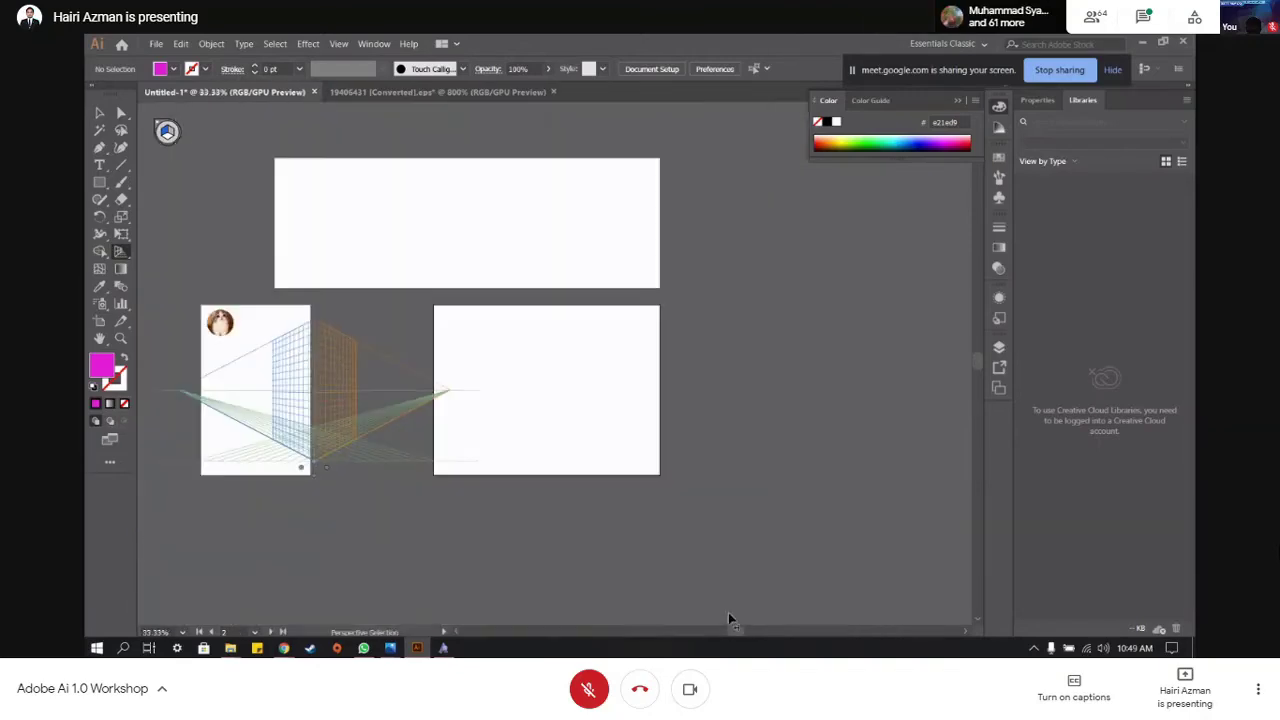
key("ctrl+plus")
key("ctrl+plus")
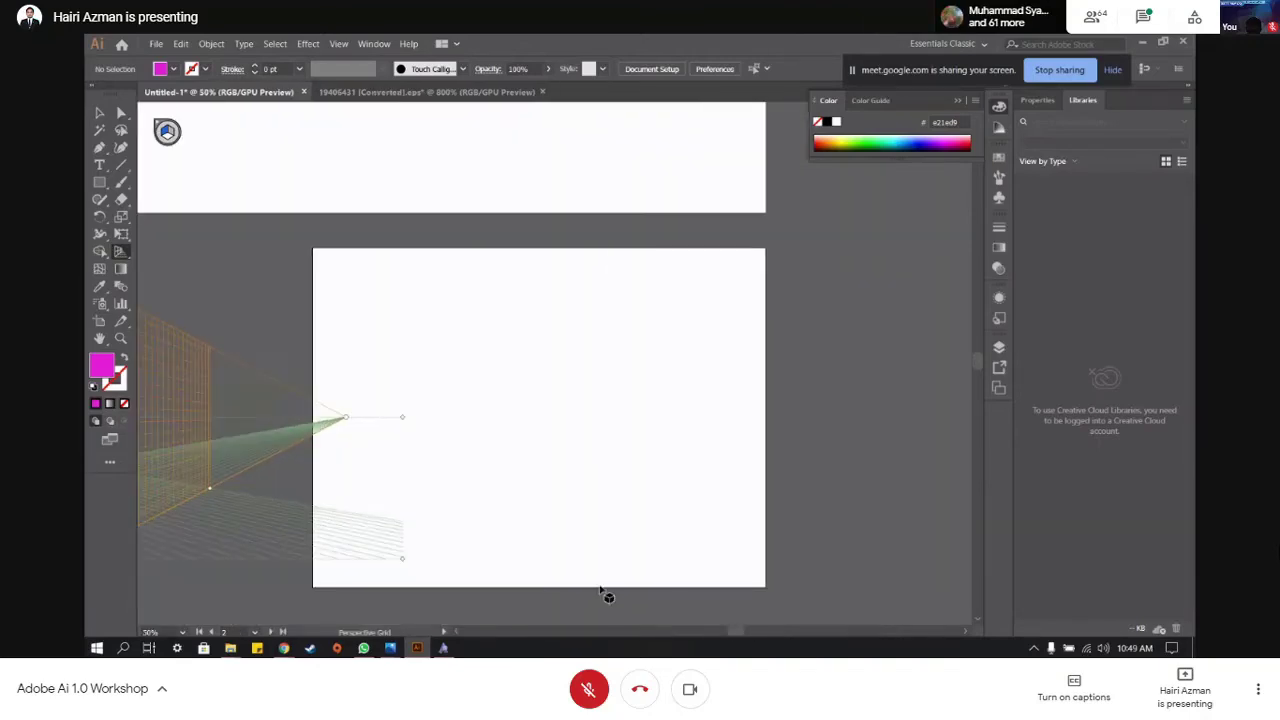
left_click_drag(741, 635, 714, 634)
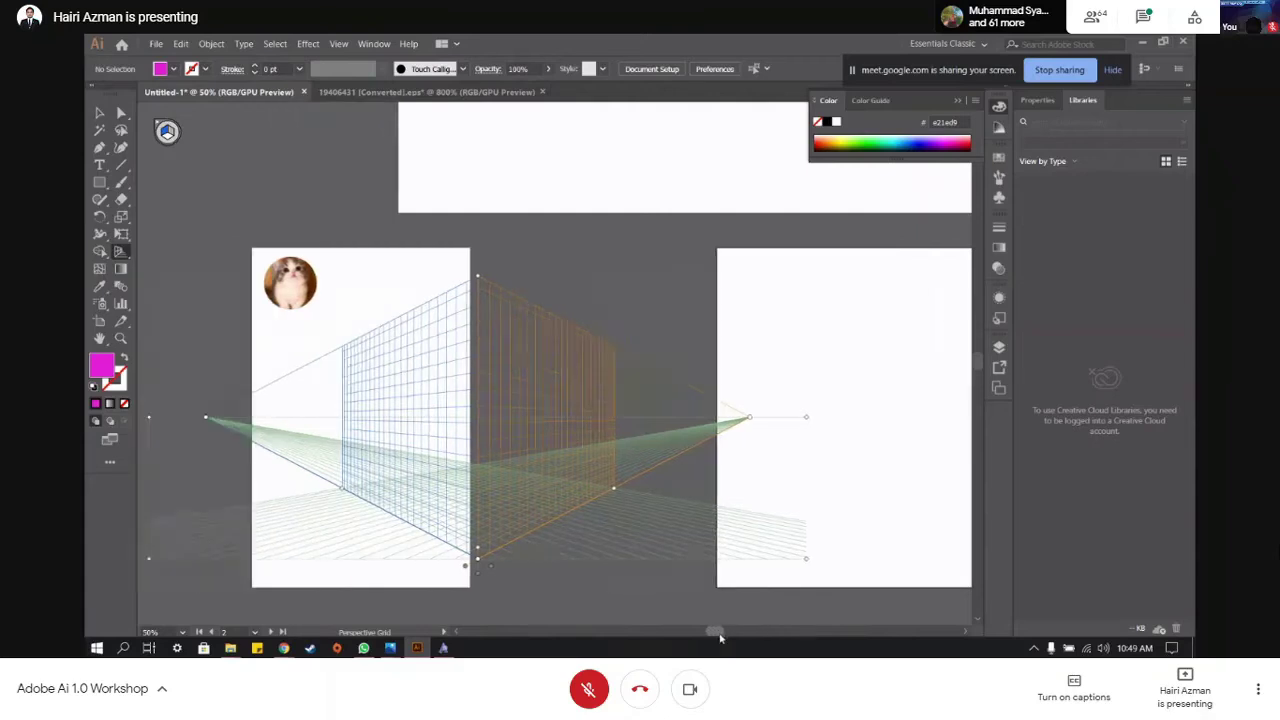
left_click_drag(706, 423, 849, 509)
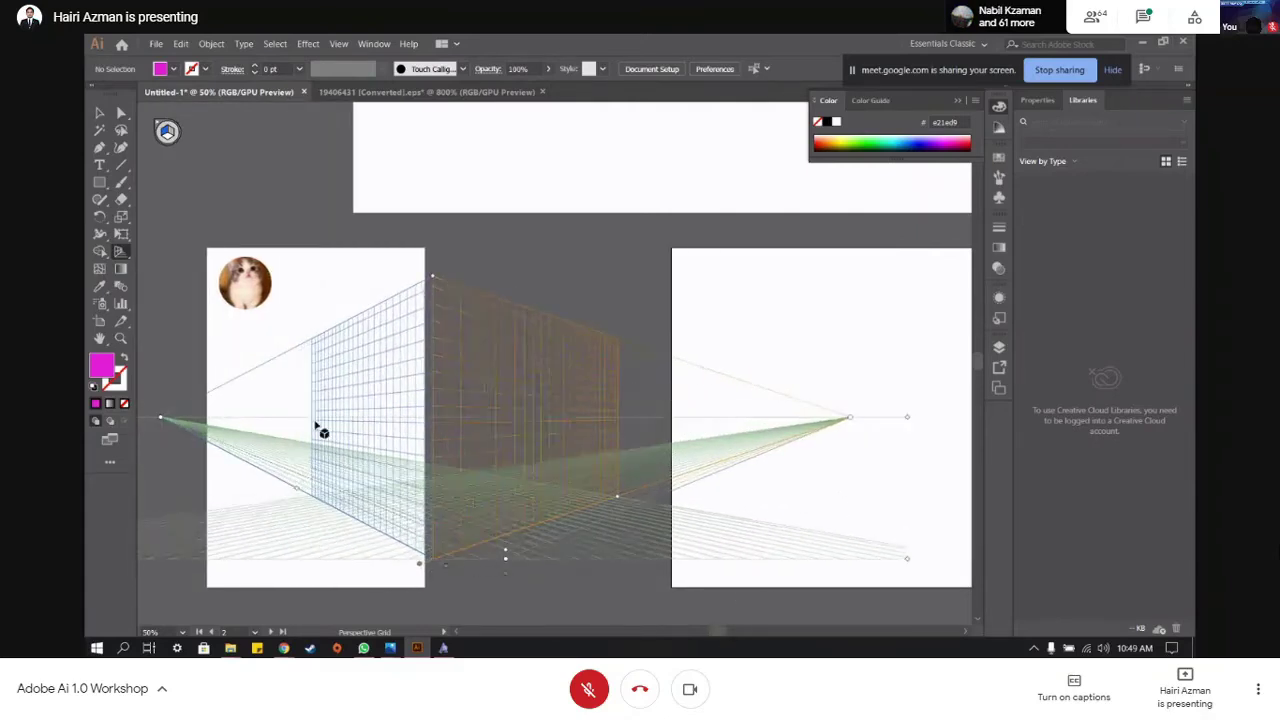
left_click_drag(714, 631, 712, 632)
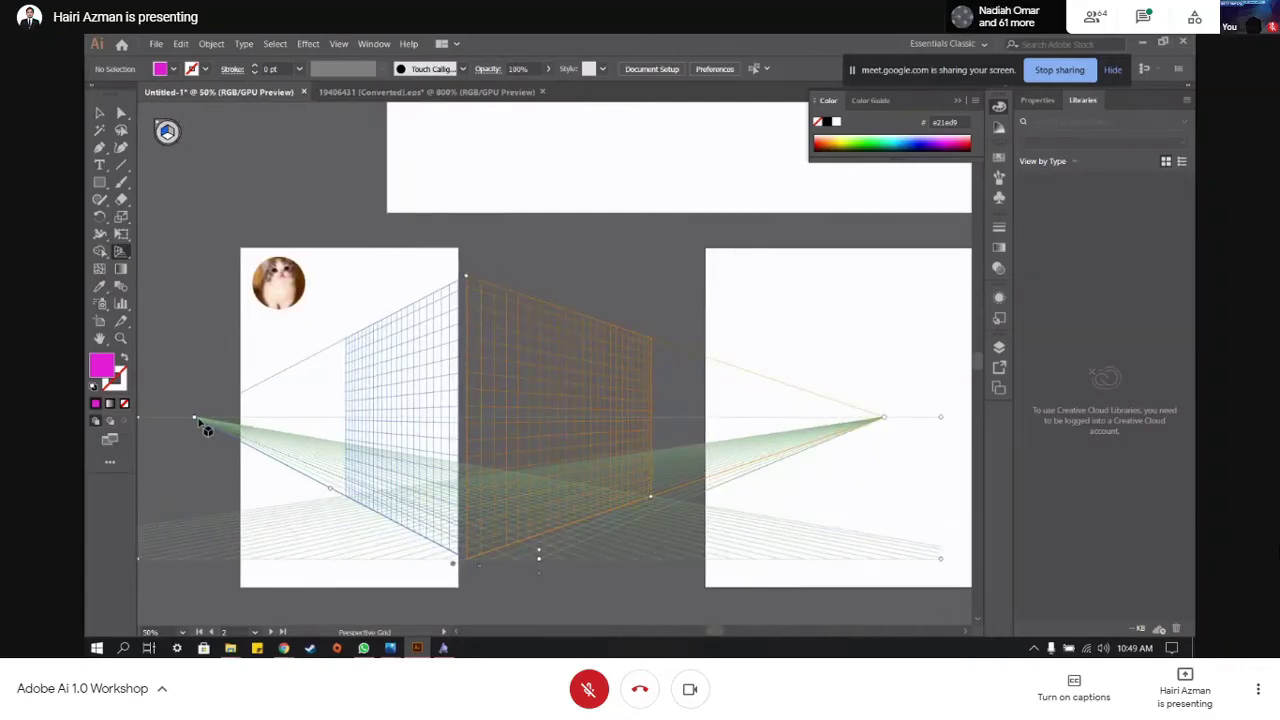
- Reposition both vanishing points, raise the ground level, and lower the grid height
left_click_drag(196, 422, 319, 421)
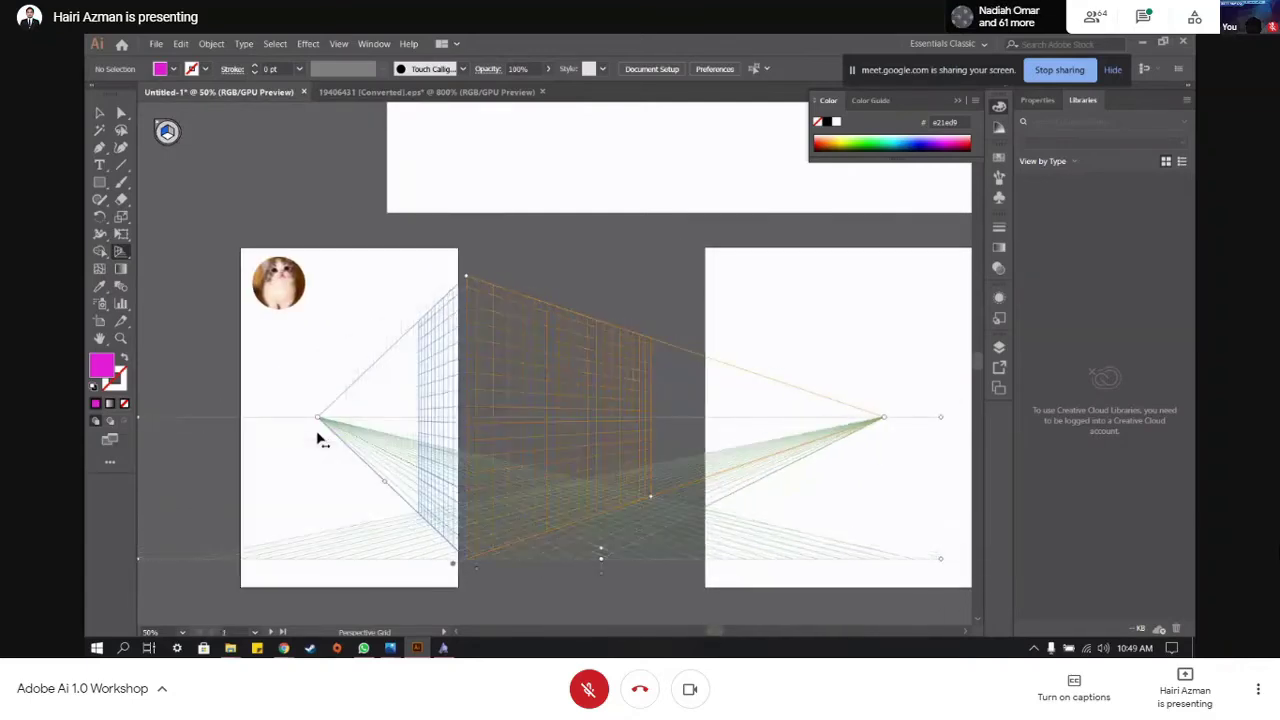
left_click_drag(883, 420, 789, 409)
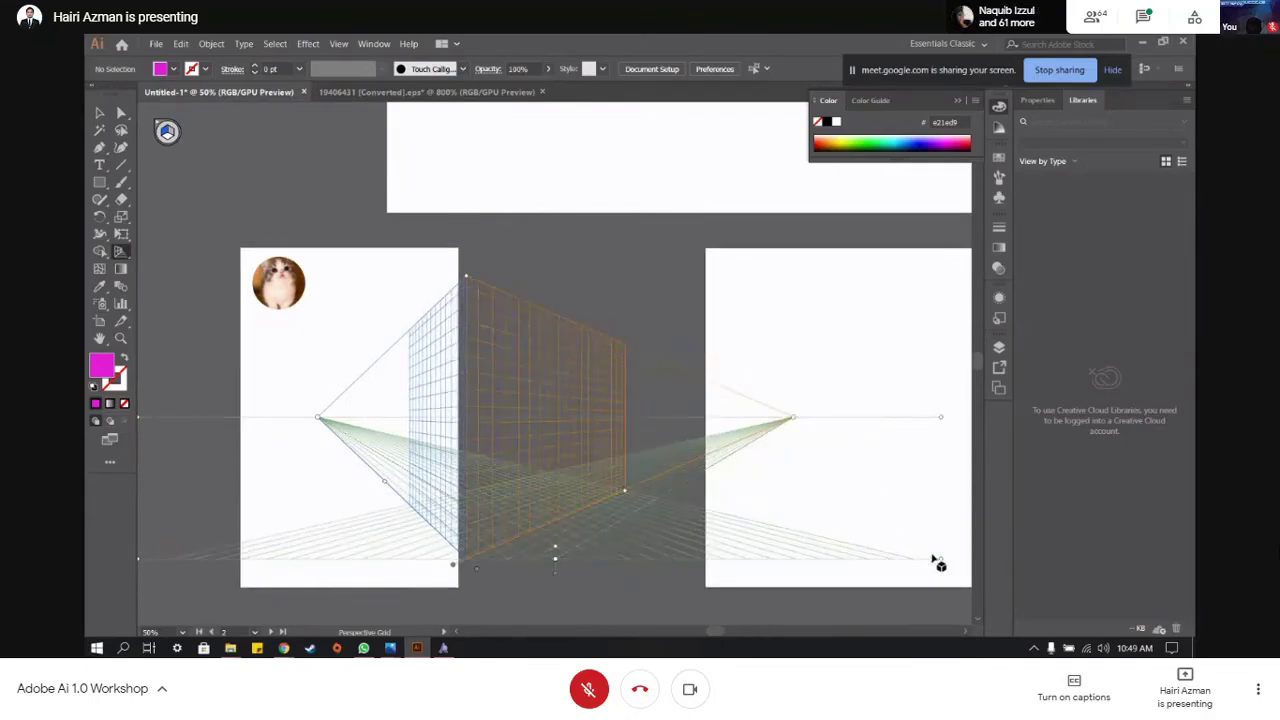
left_click_drag(940, 563, 878, 543)
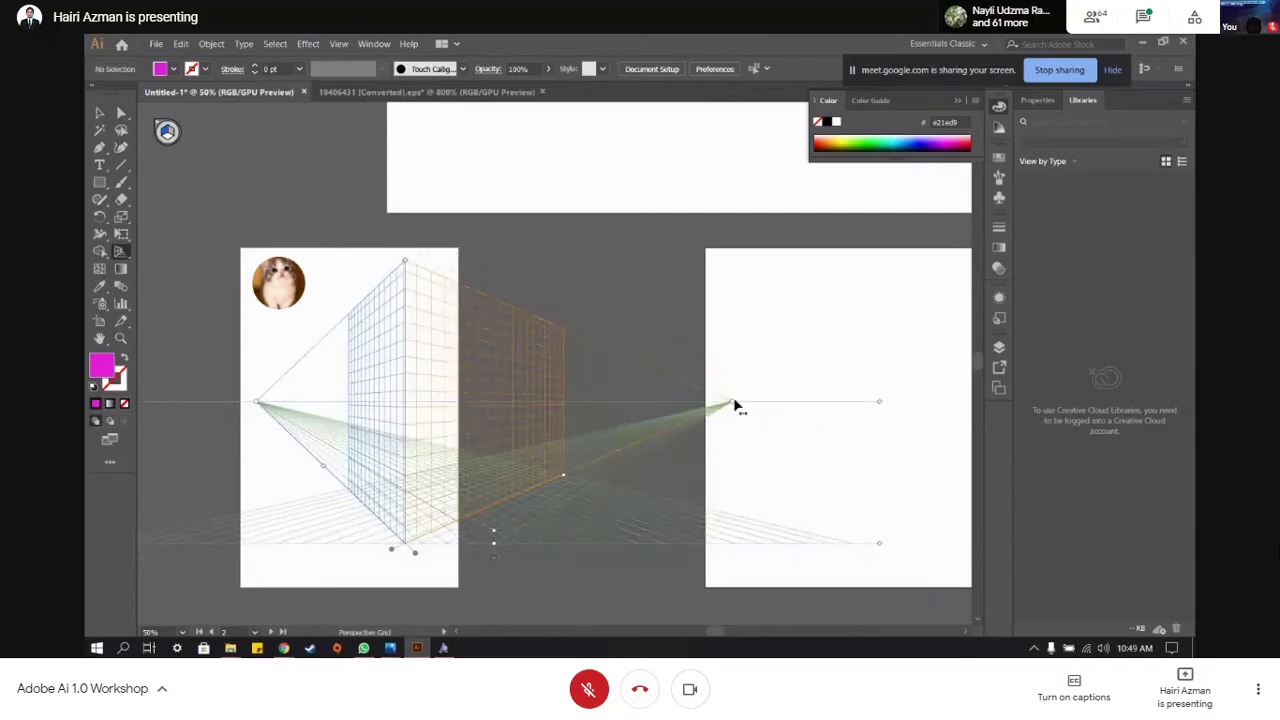
left_click_drag(735, 402, 851, 406)
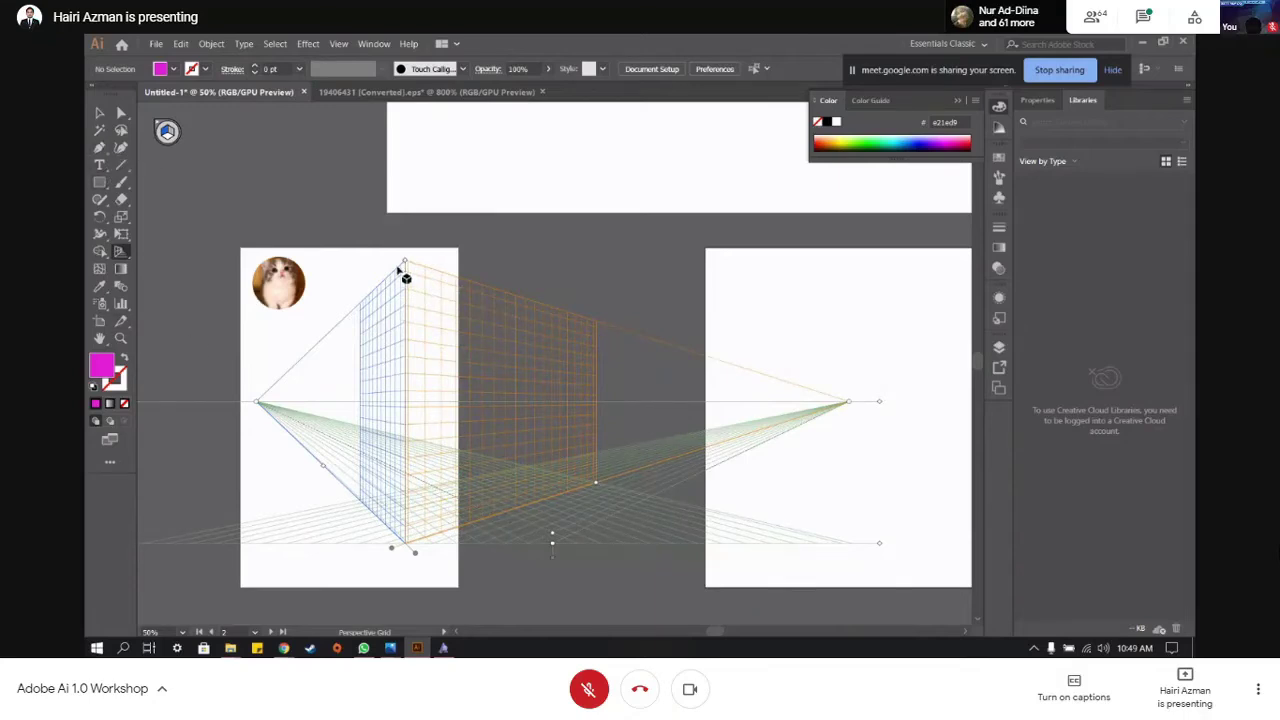
left_click_drag(405, 263, 403, 376)
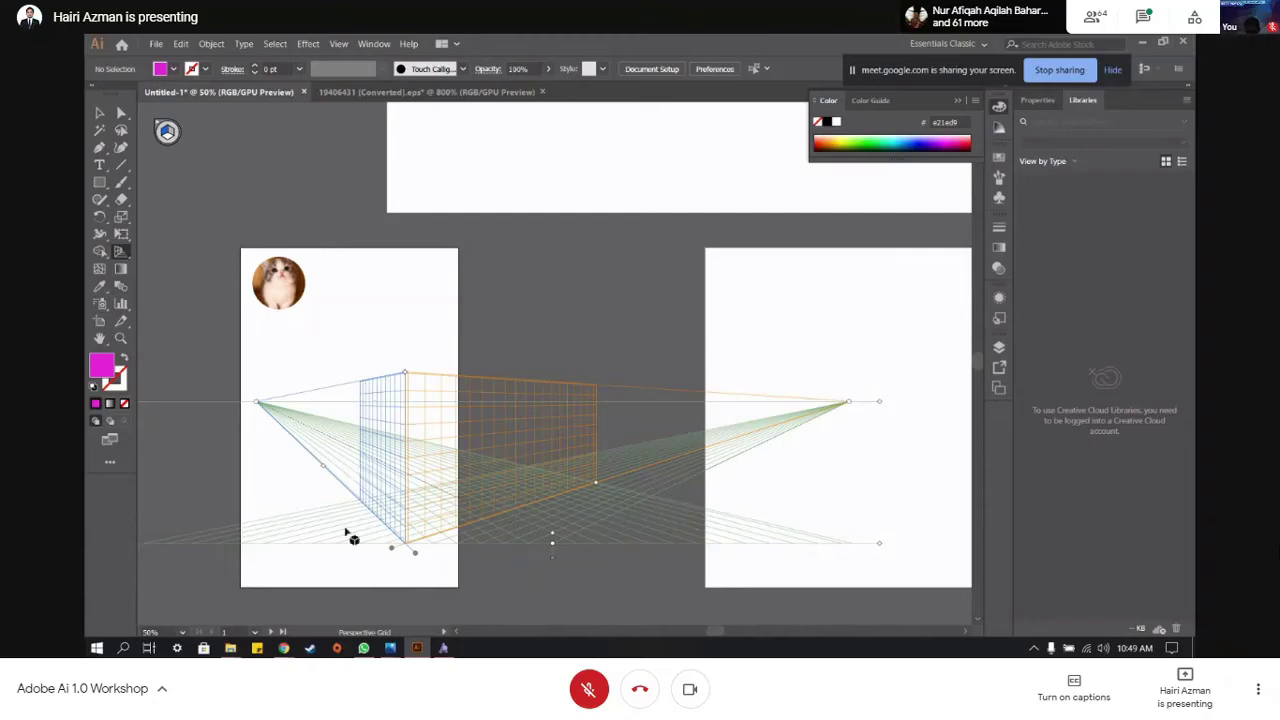
- Trace the box's left face as a closed four-point path on the left grid plane
left_click(103, 149)
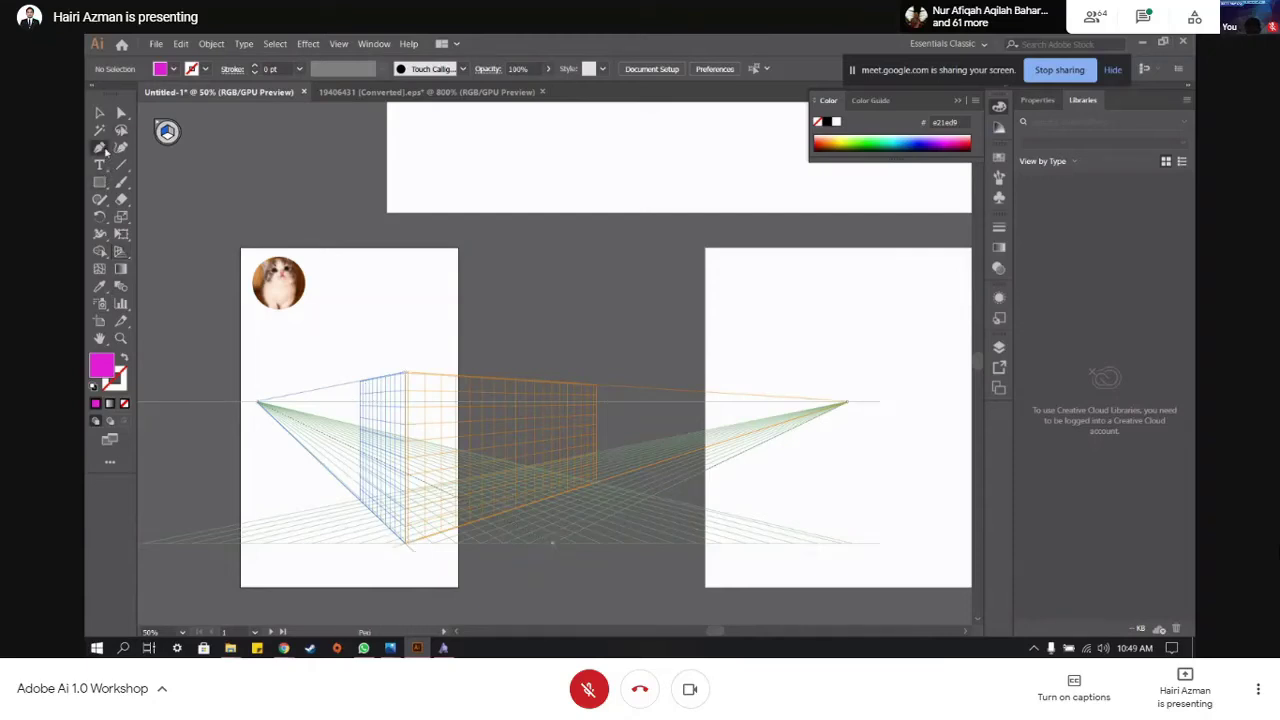
left_click(360, 382)
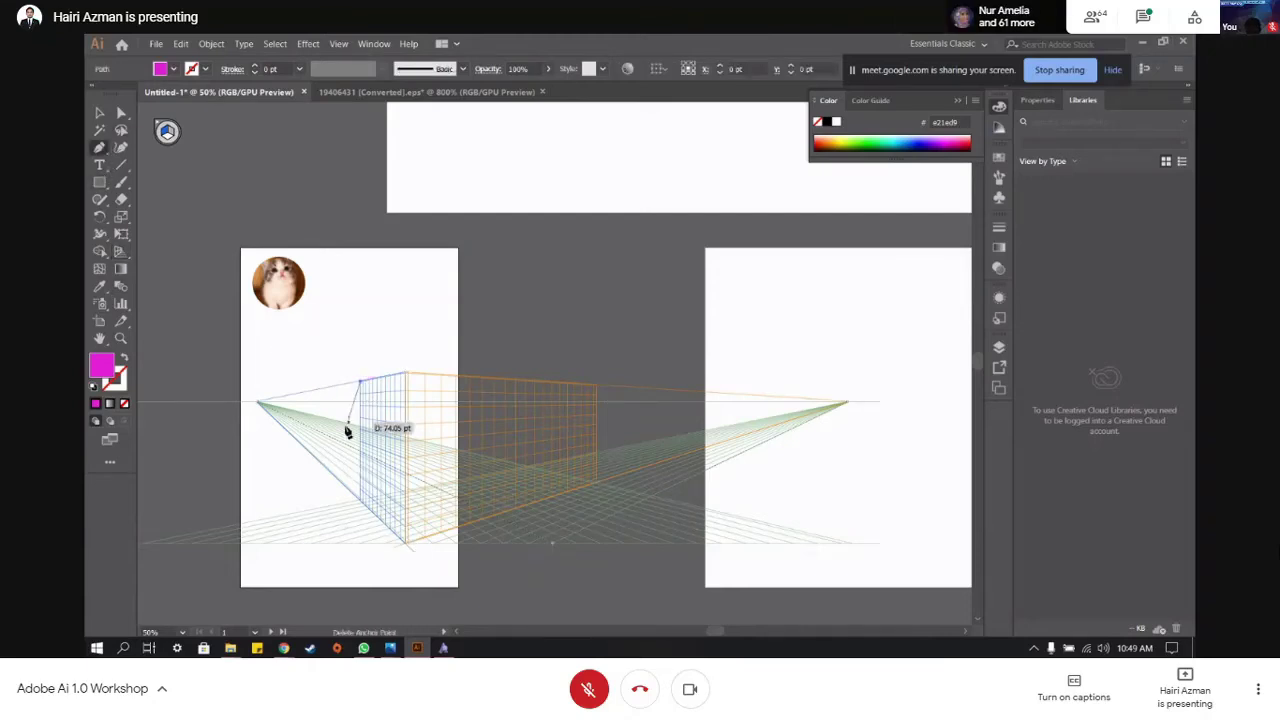
left_click(360, 500)
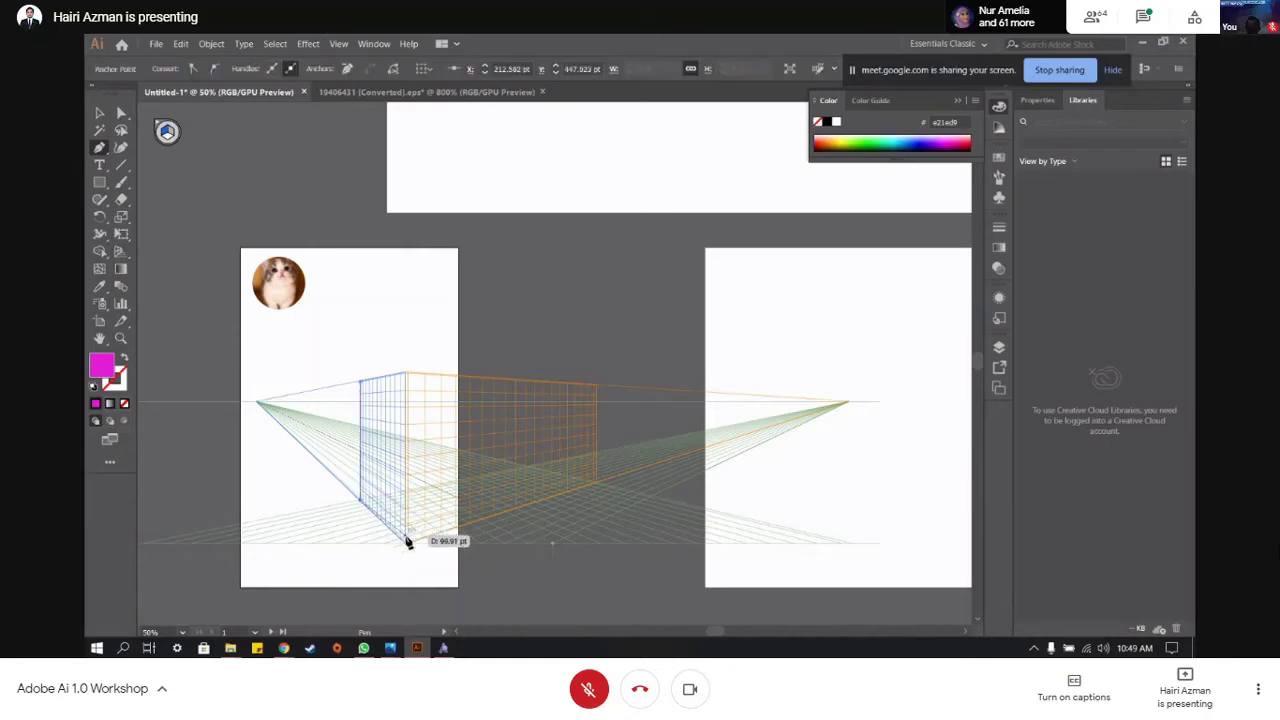
left_click(408, 549)
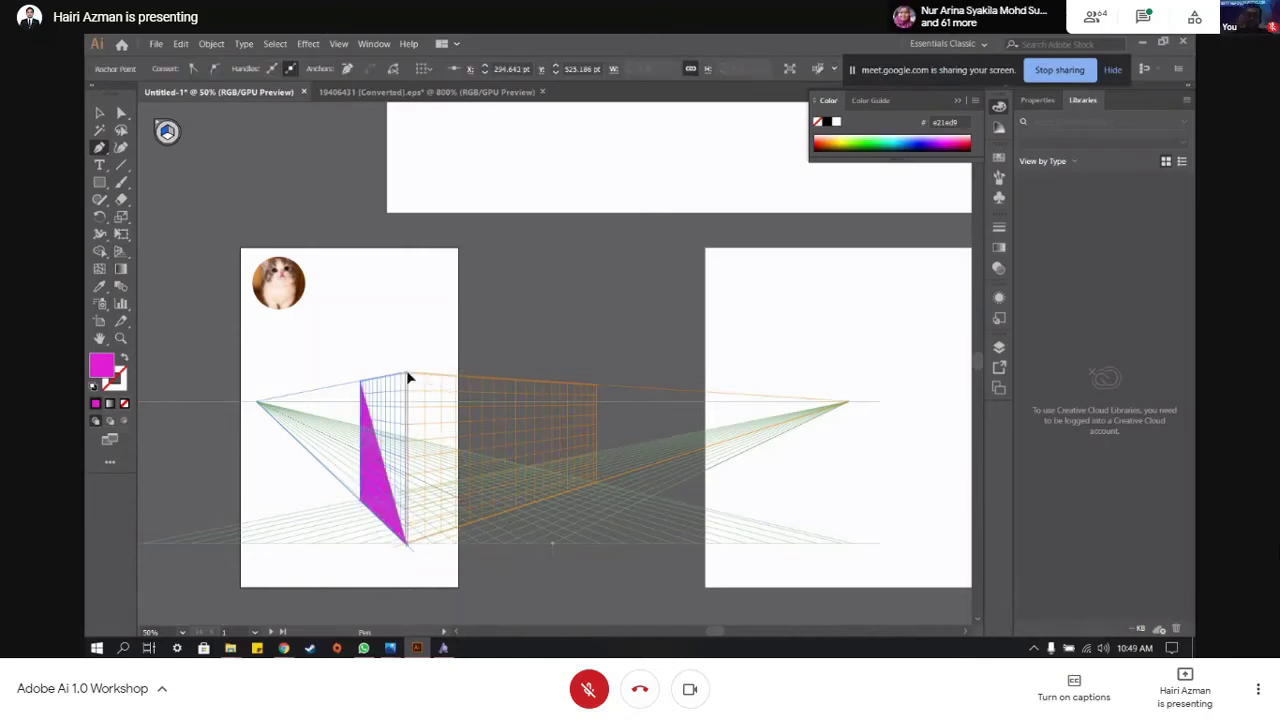
left_click(406, 375)
left_click(361, 381)
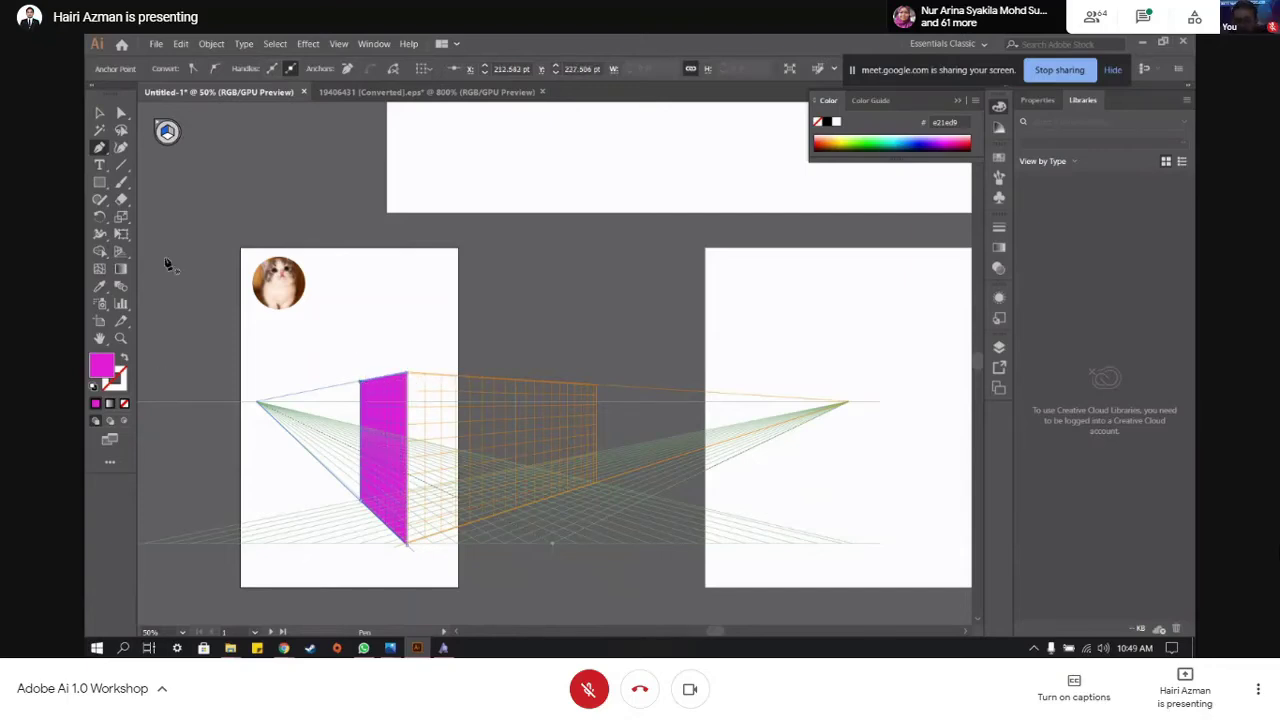
- Fill the left face with dark purple #602260
double_click(104, 367)
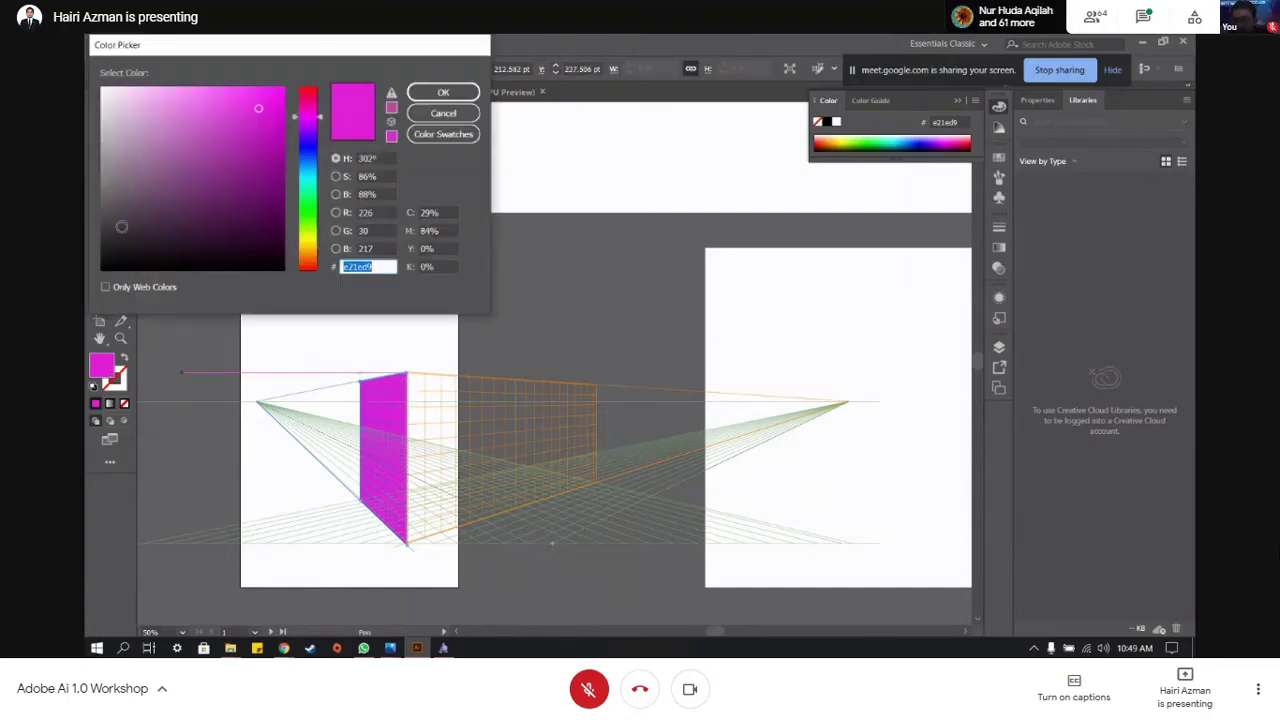
left_click(436, 116)
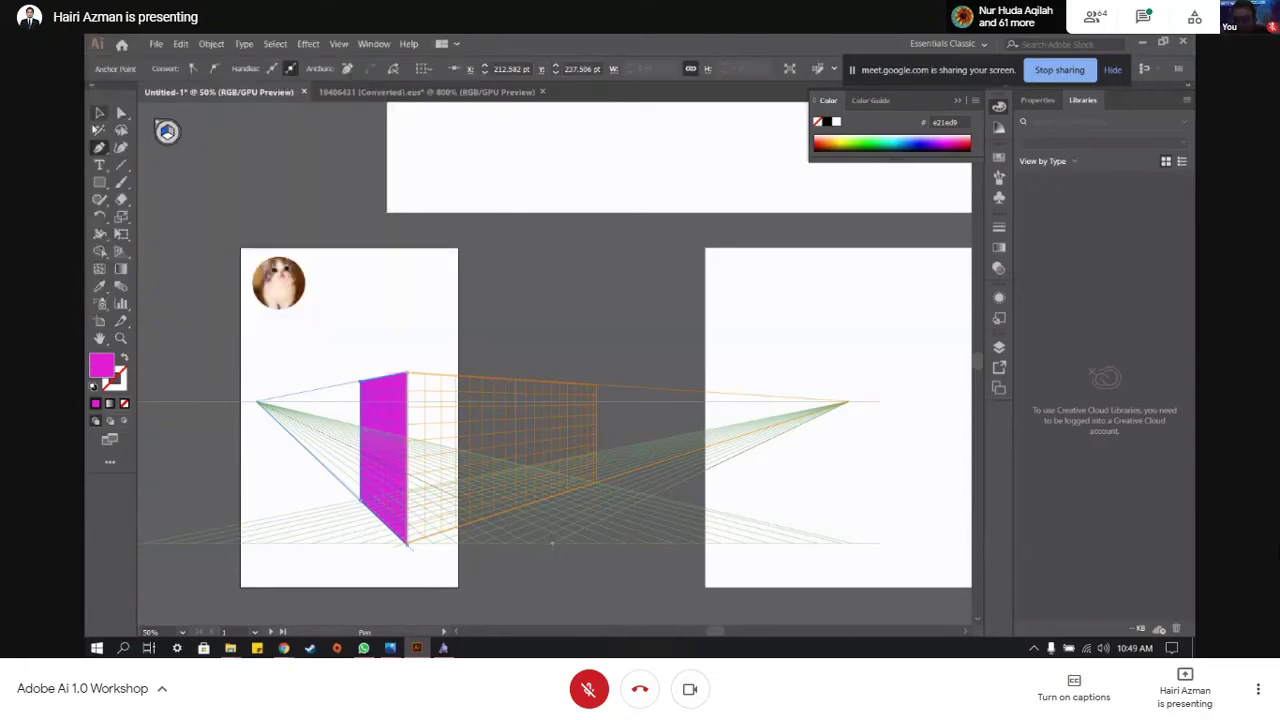
key("v")
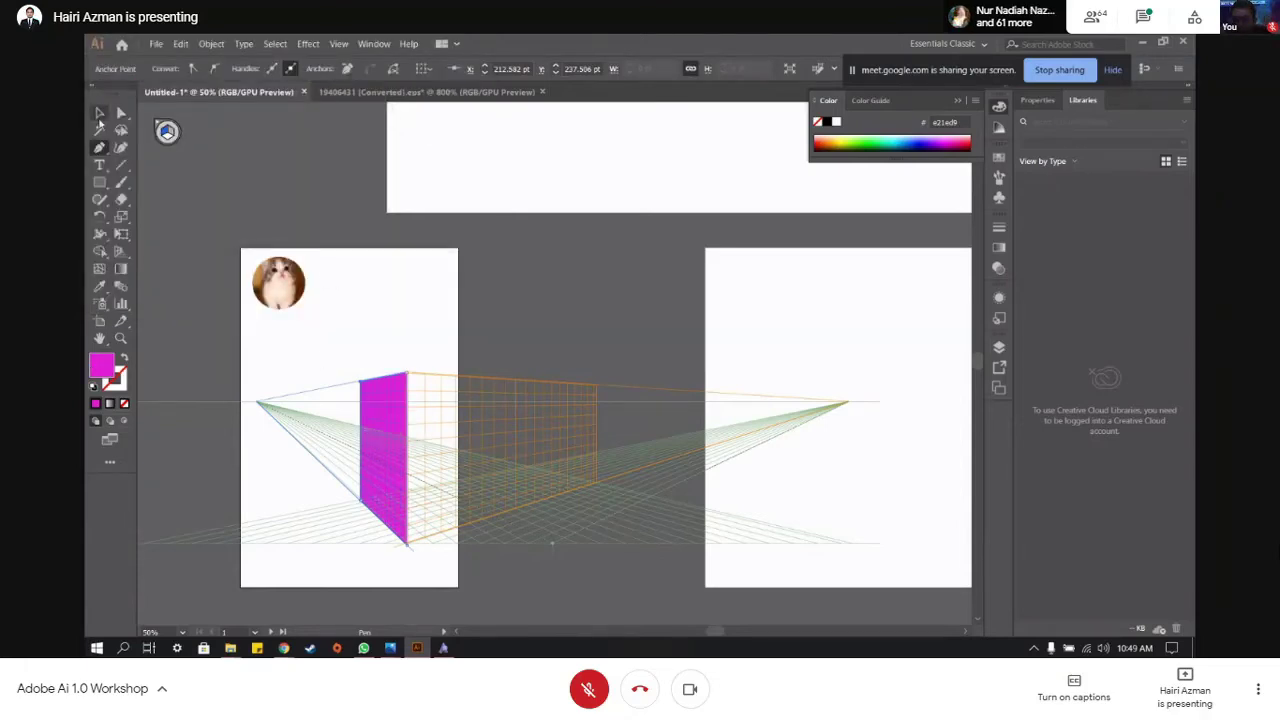
double_click(107, 372)
mouse_move(130, 200)
left_mouse_down()
mouse_move(113, 231)
mouse_move(157, 163)
mouse_move(219, 201)
left_mouse_up()
left_click(437, 95)
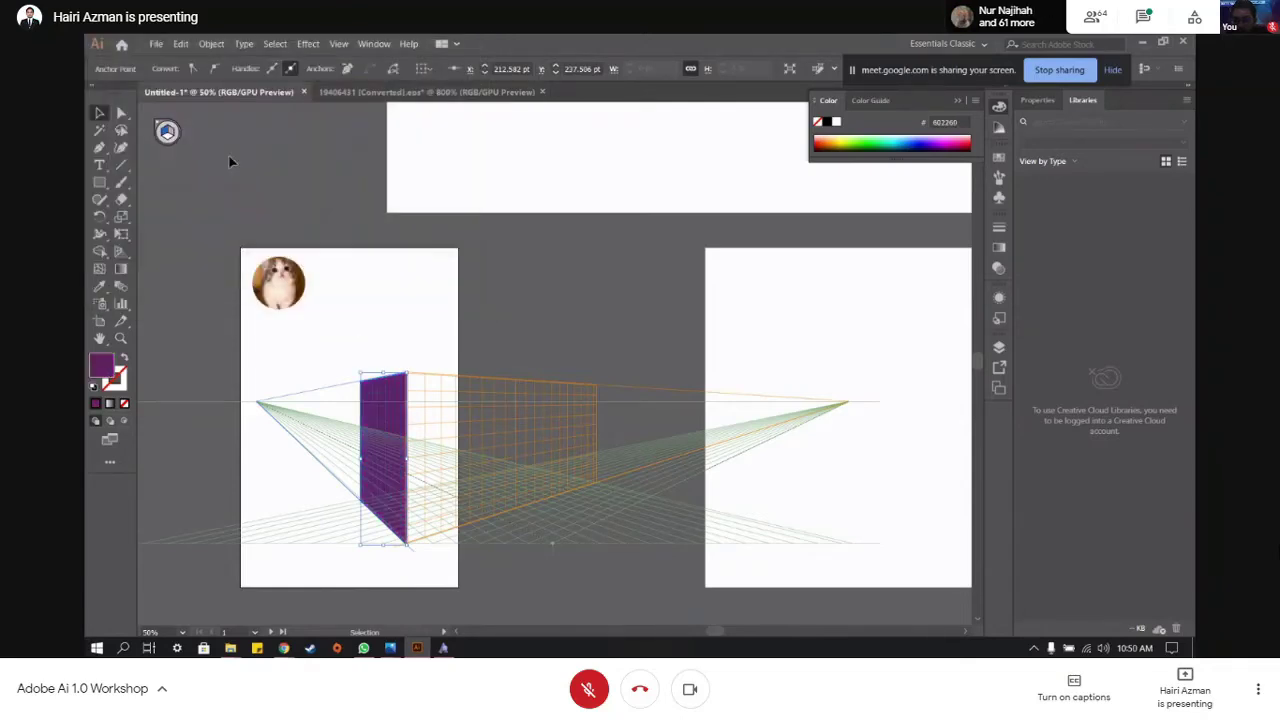
- Remove the face's top-right anchor point with the Pen, then undo the deletion
left_click(99, 148)
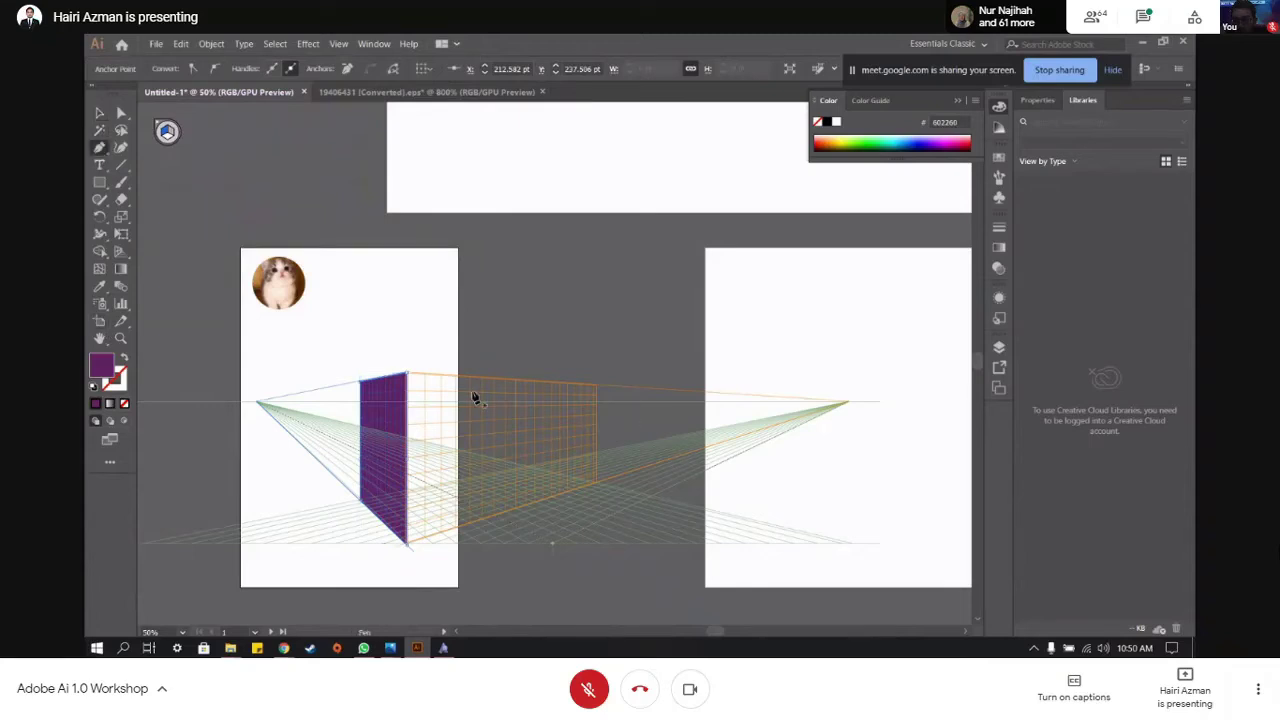
left_click(409, 378)
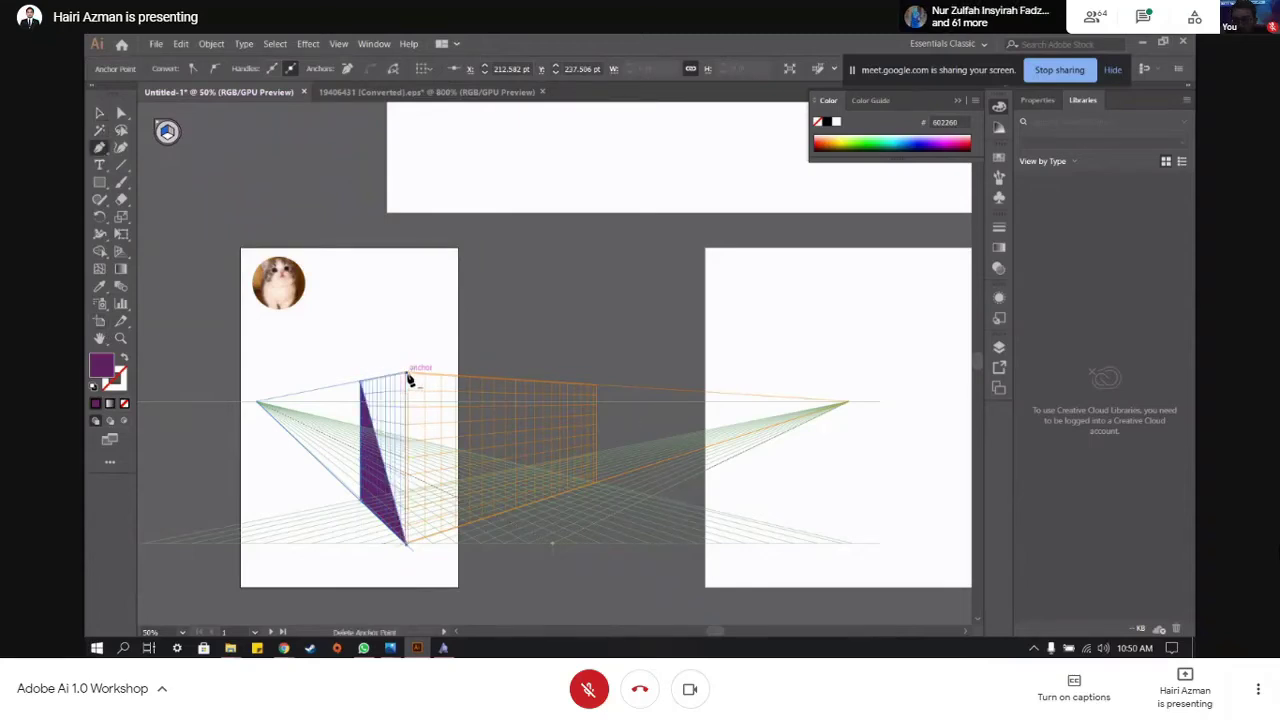
key("ctrl+z")
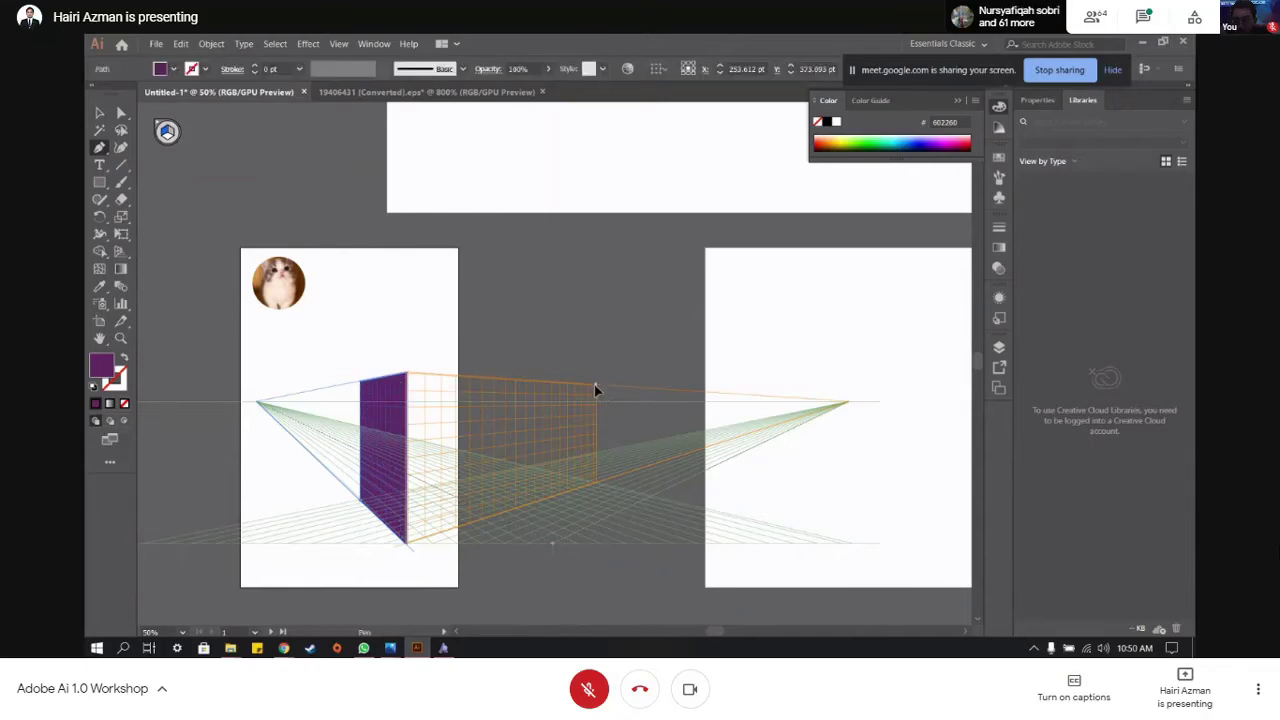
- Pen-draw the box's right face on the orange right grid plane, closing the four-corner shape
left_click(595, 384)
left_click(596, 484)
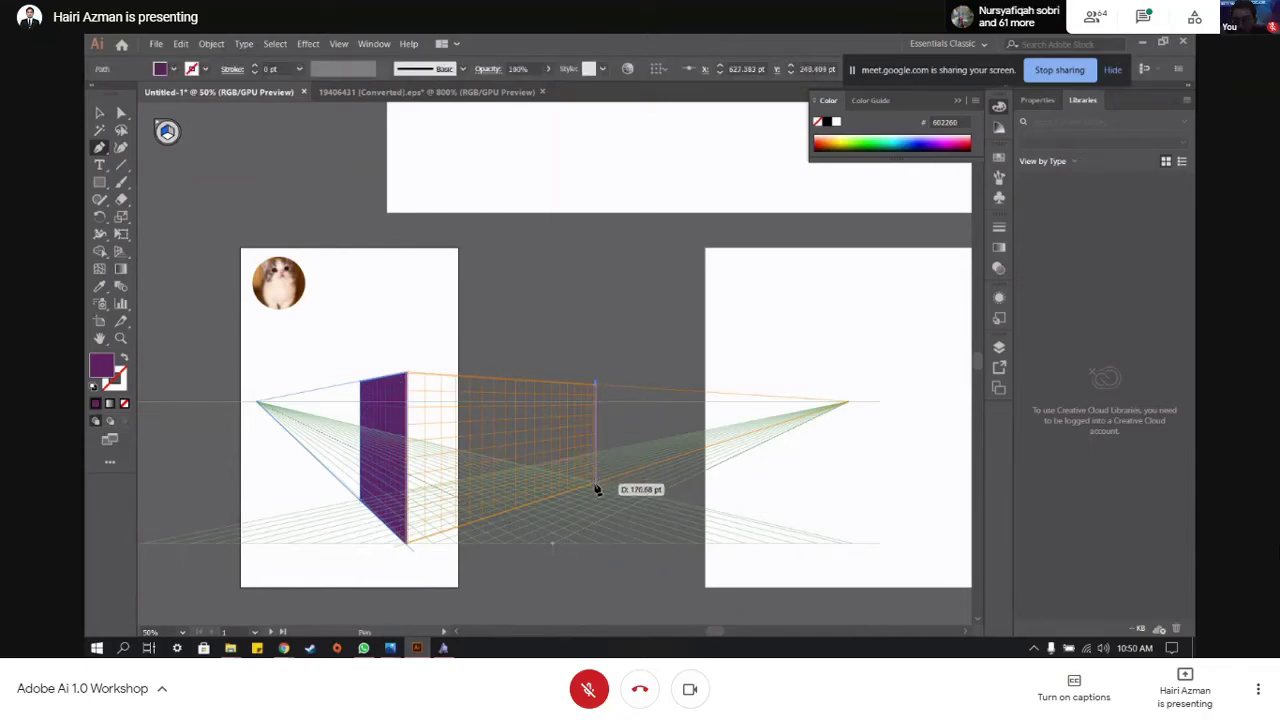
left_click(407, 544)
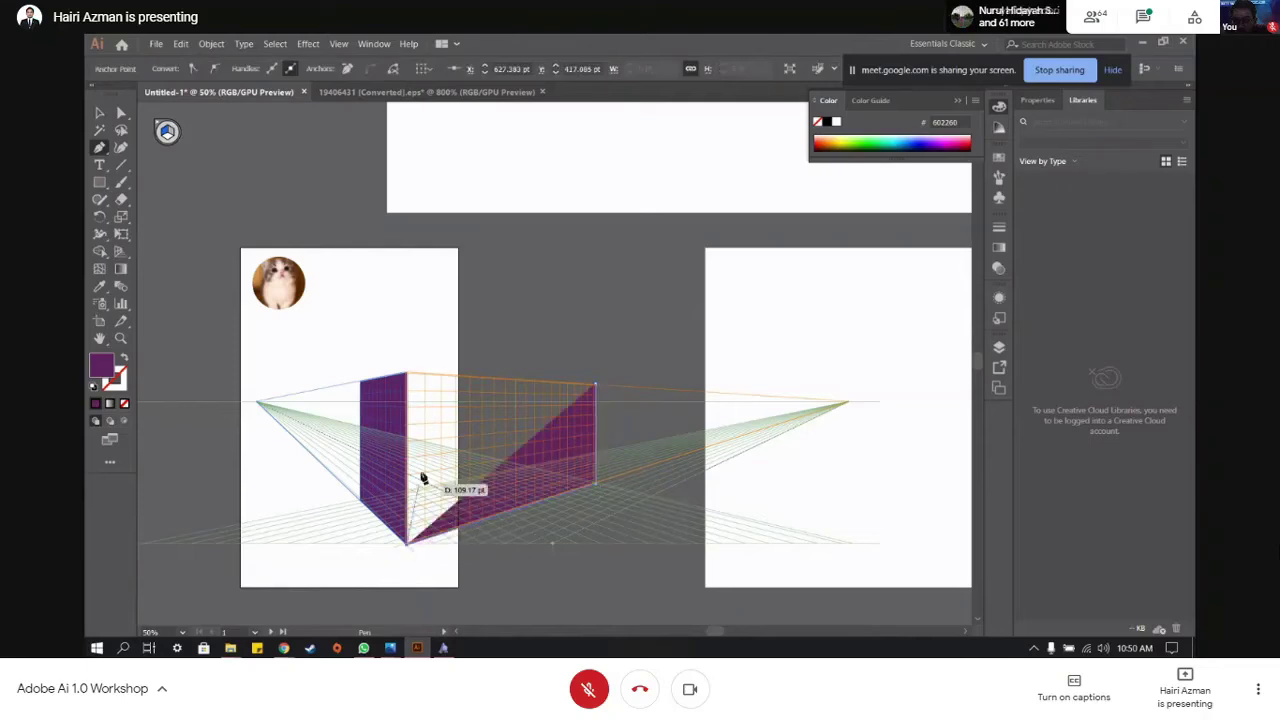
left_click(408, 374)
left_click(596, 384)
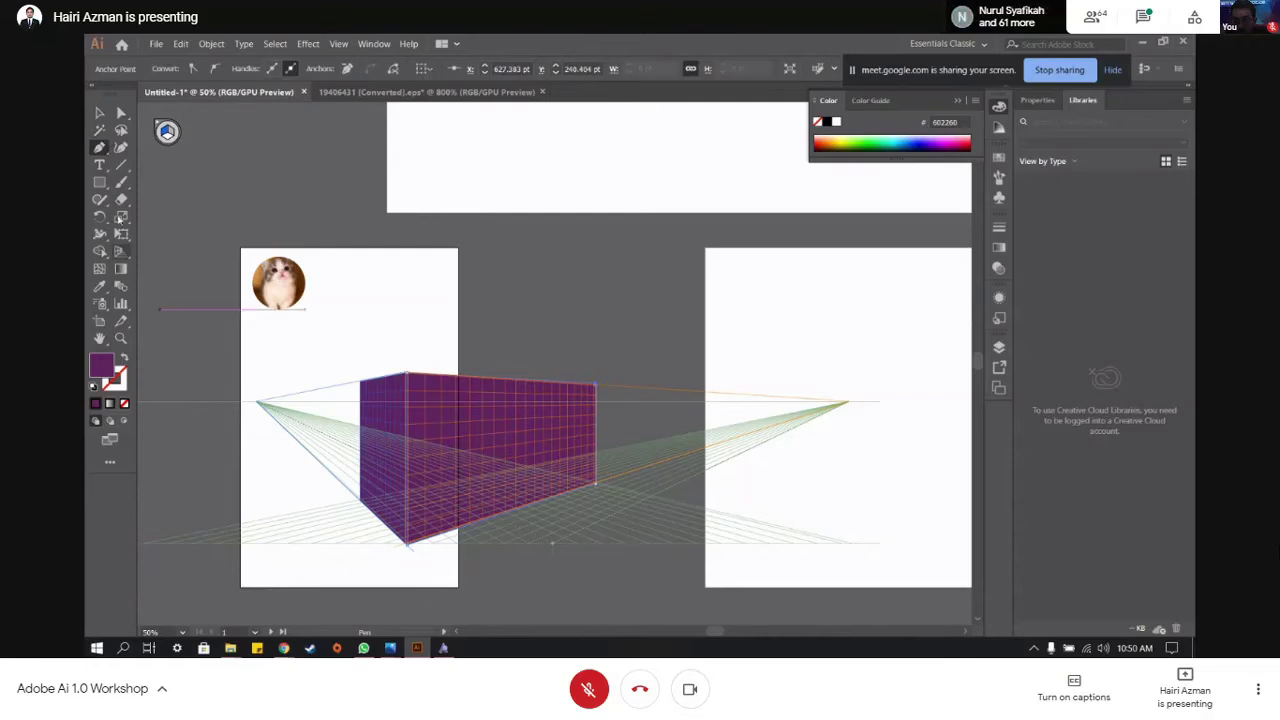
- Fill the right face with a bright magenta colour from the Color Picker
double_click(102, 367)
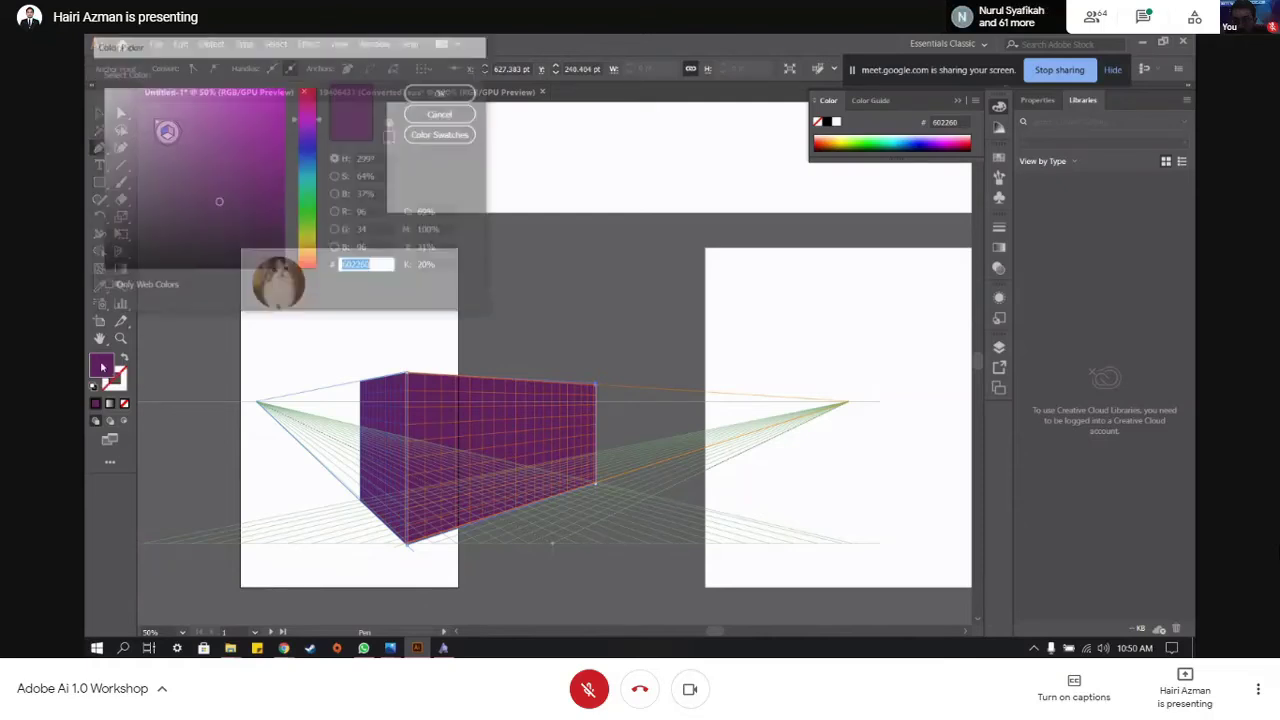
left_click_drag(239, 140, 256, 121)
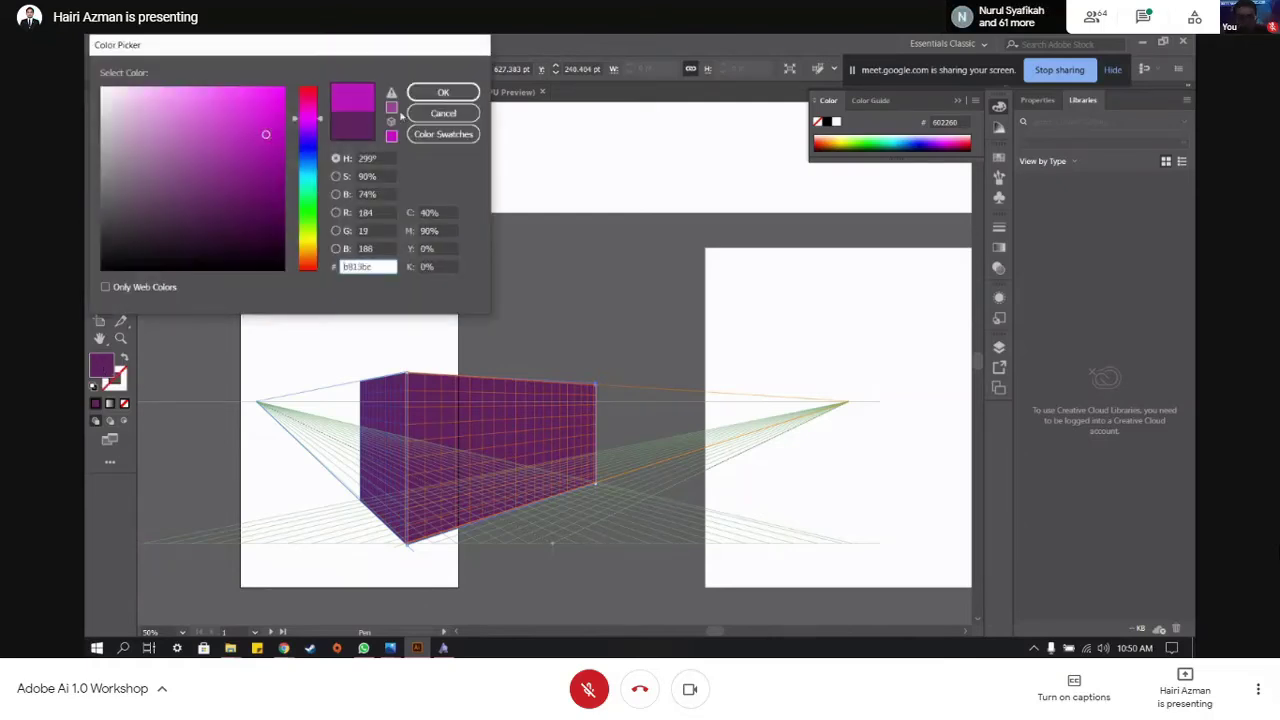
left_click(443, 92)
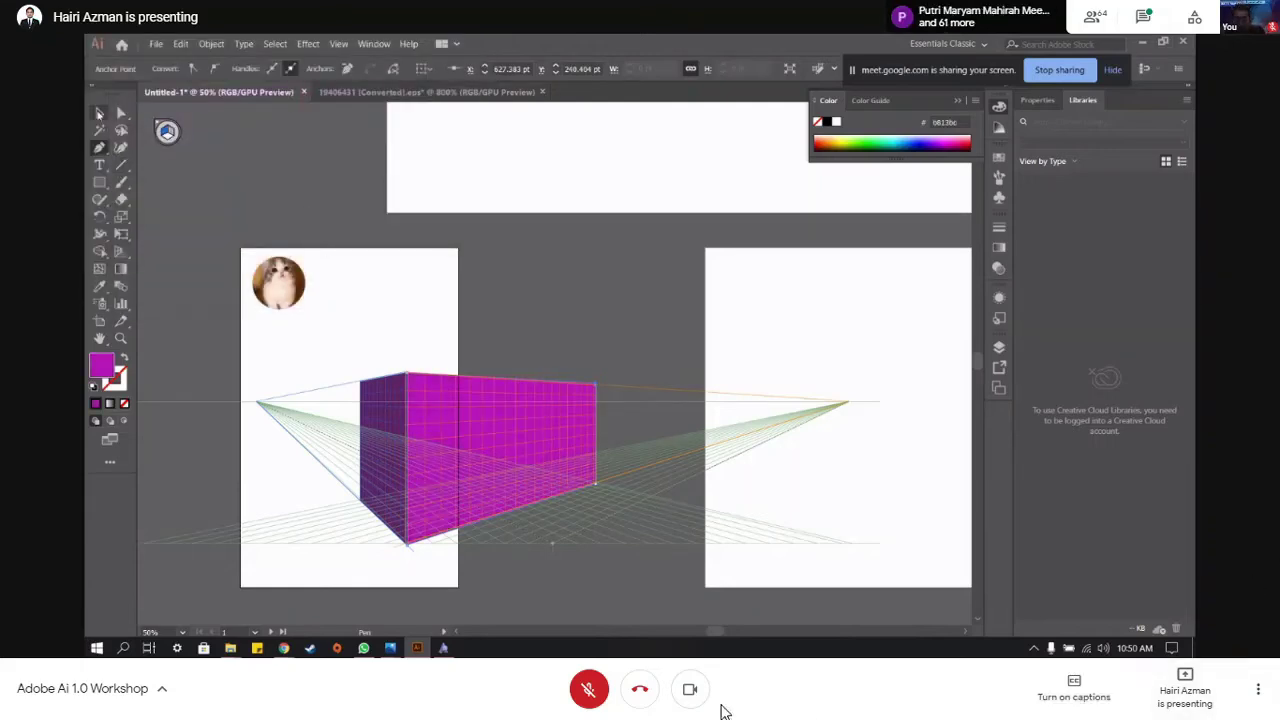
left_click(690, 689)
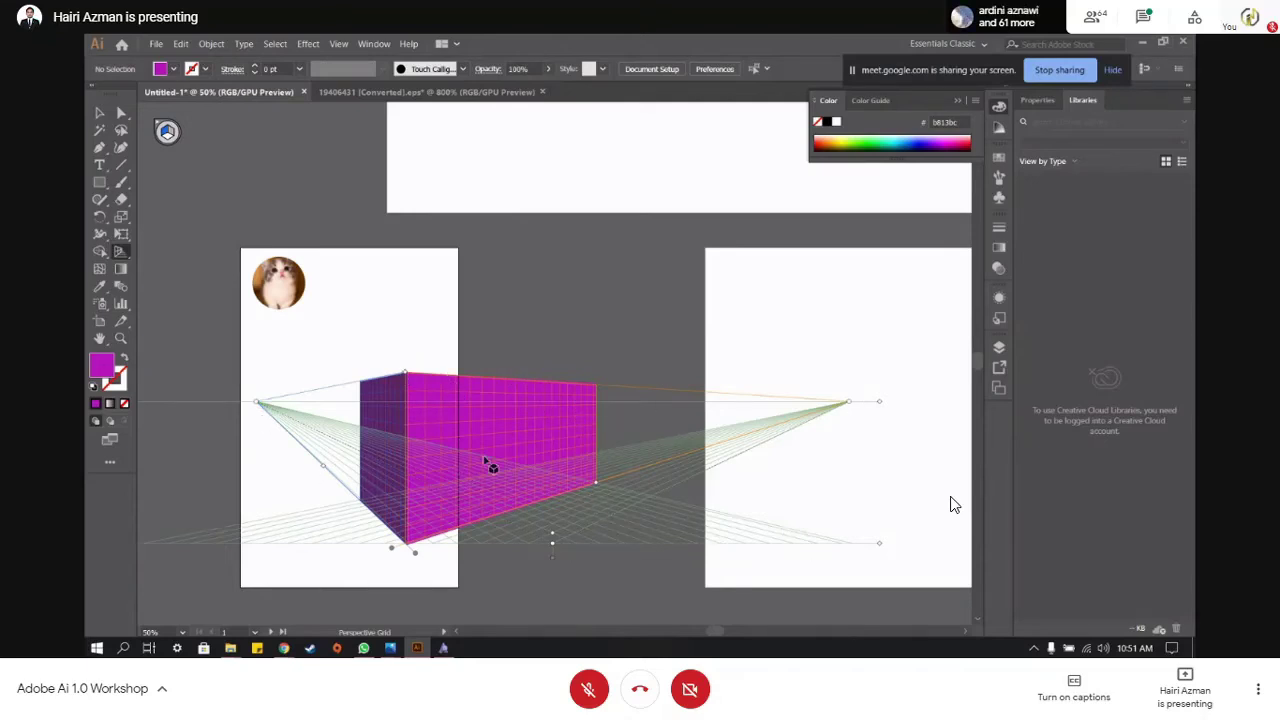
left_click(705, 705)
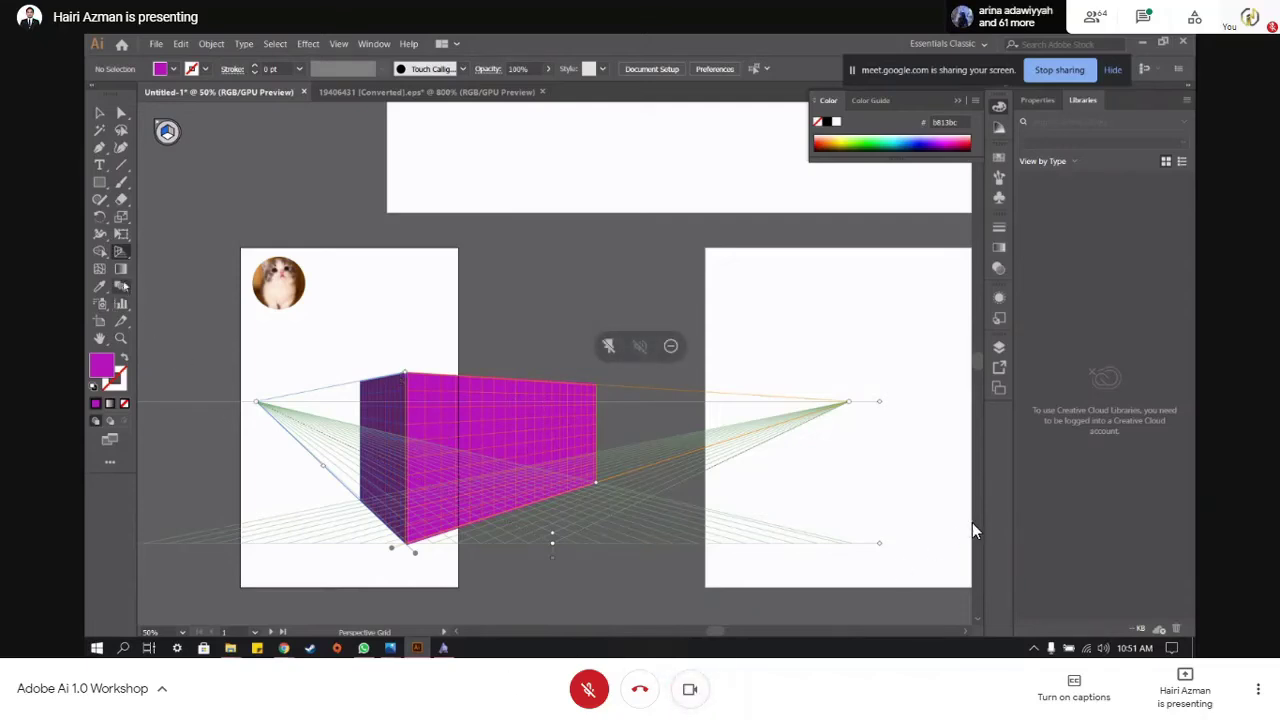
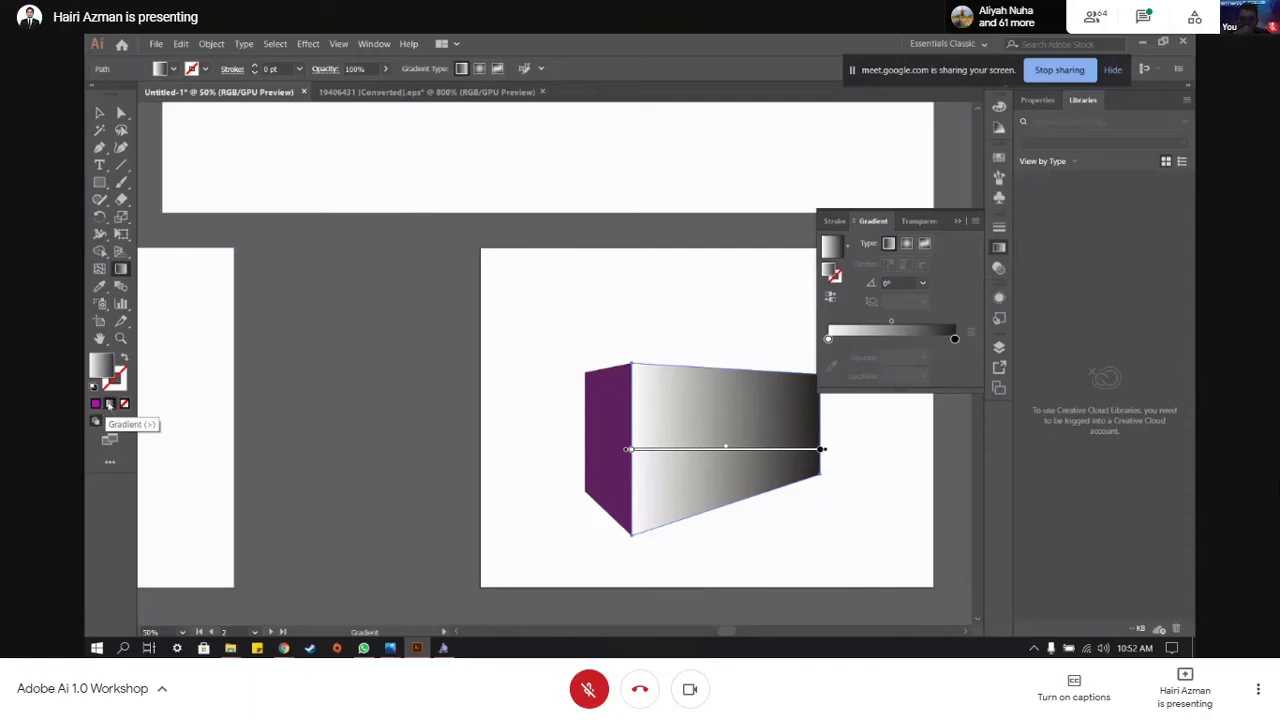
- Set the gradient's left stop to a dark purple swatch, with the right stop temporarily green
left_click(818, 450)
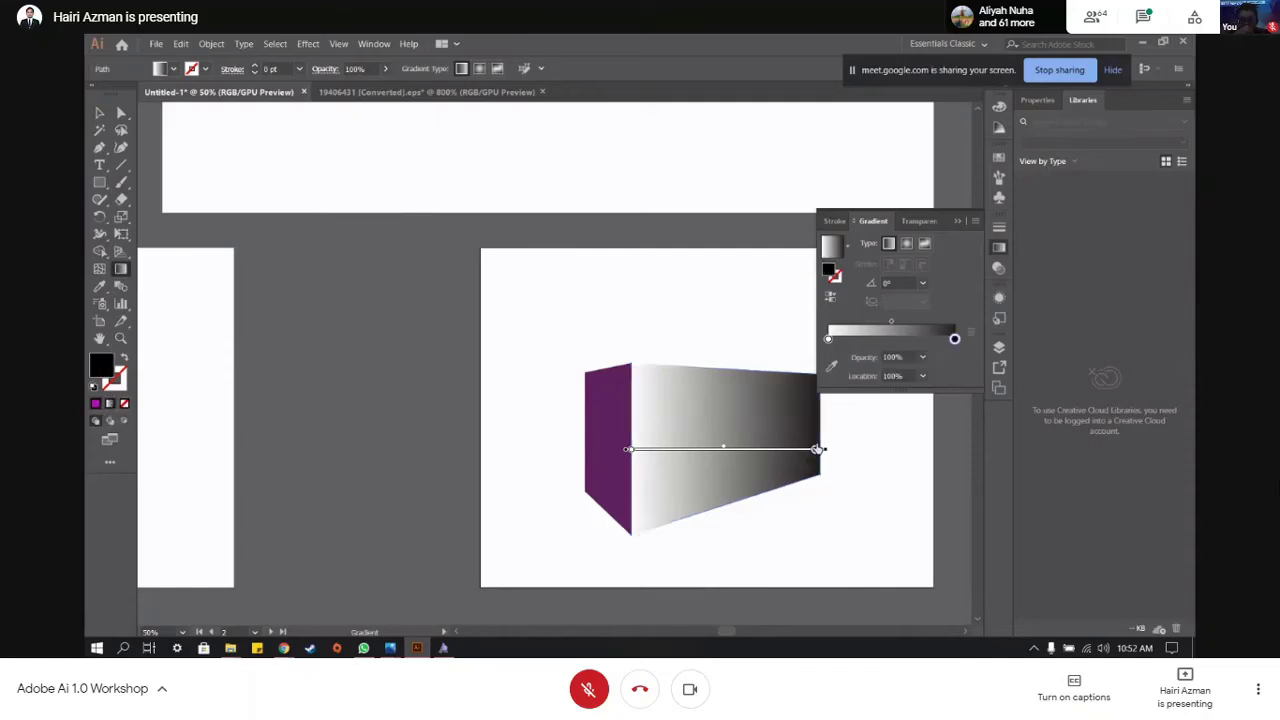
left_click(820, 449)
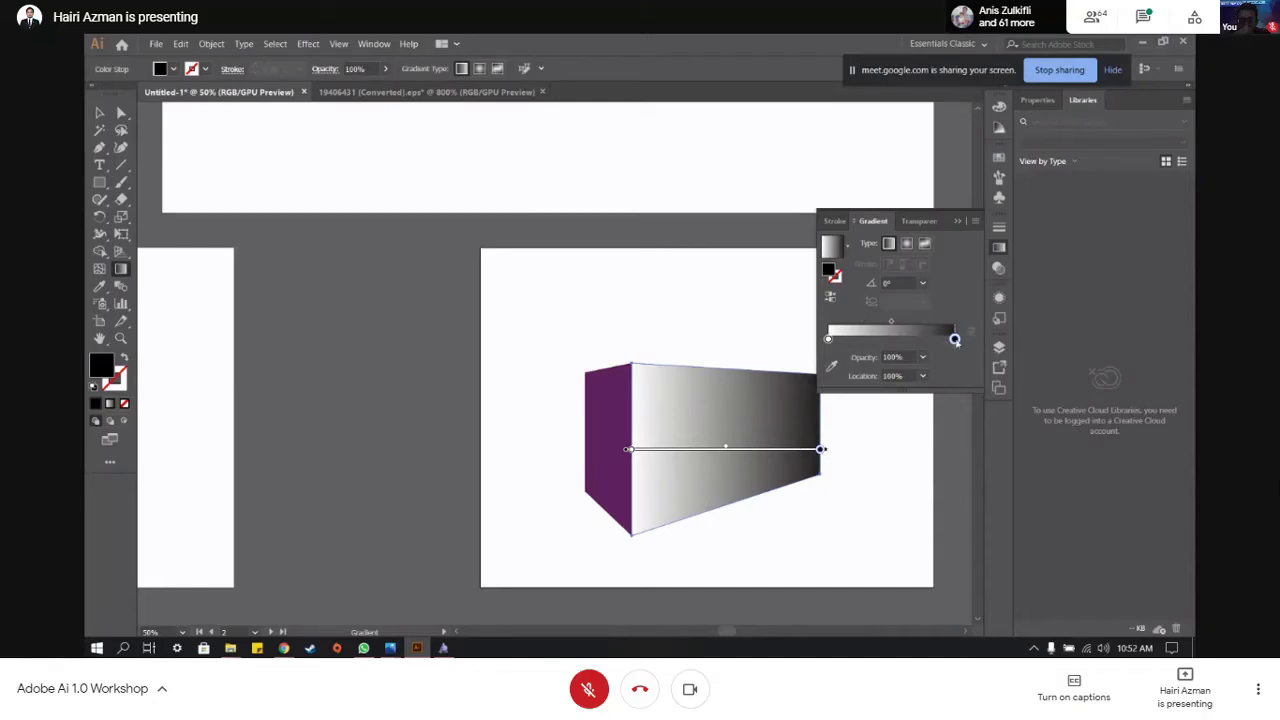
double_click(954, 339)
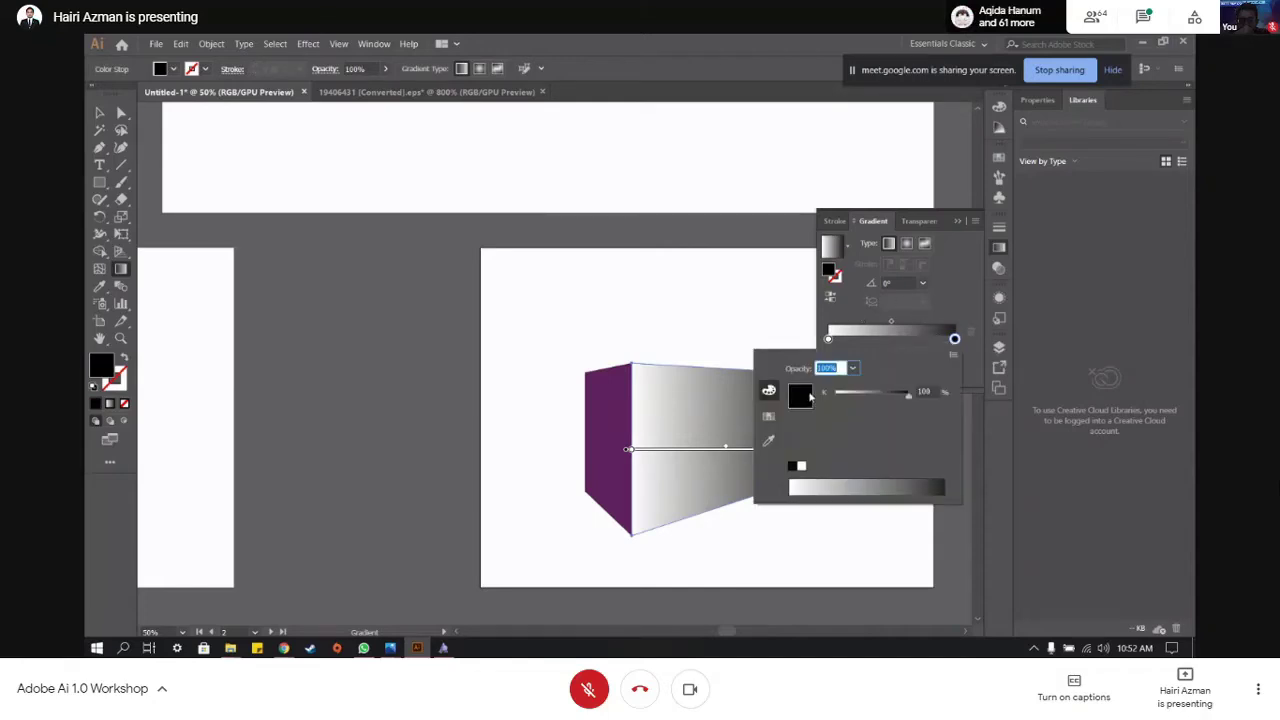
left_click(769, 417)
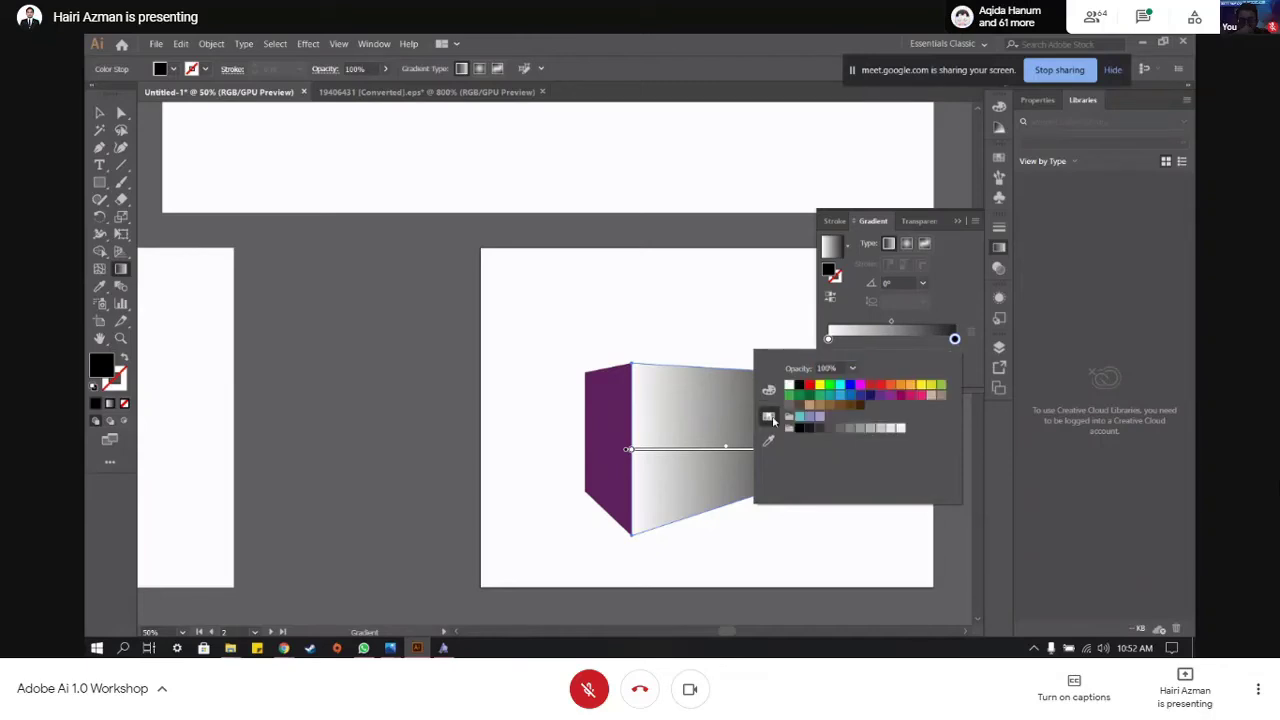
left_click(833, 385)
left_click(955, 327)
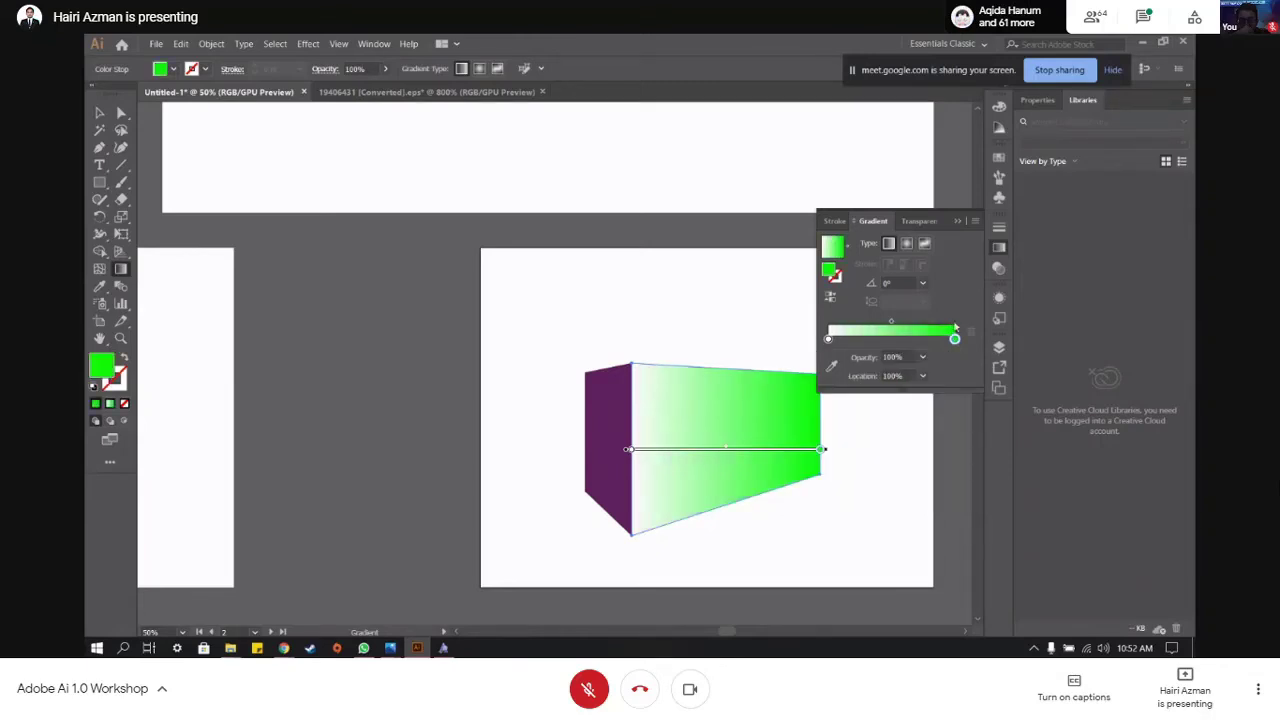
double_click(828, 339)
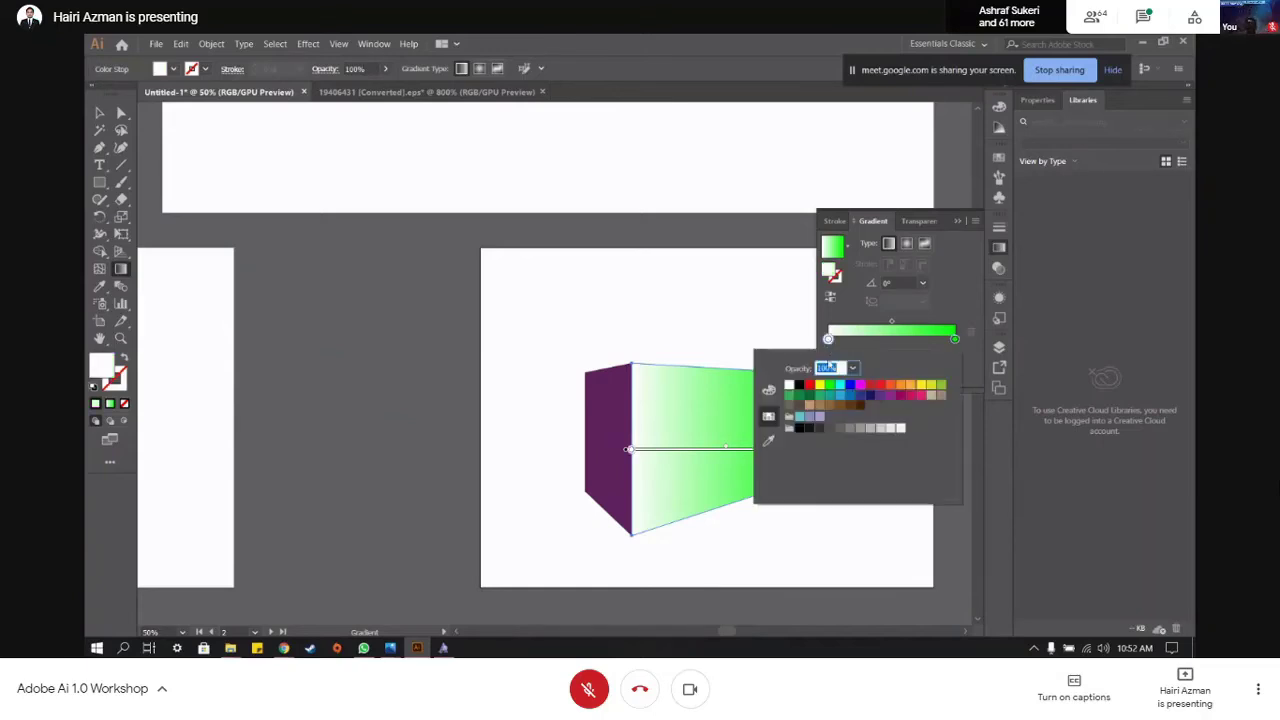
left_click(879, 396)
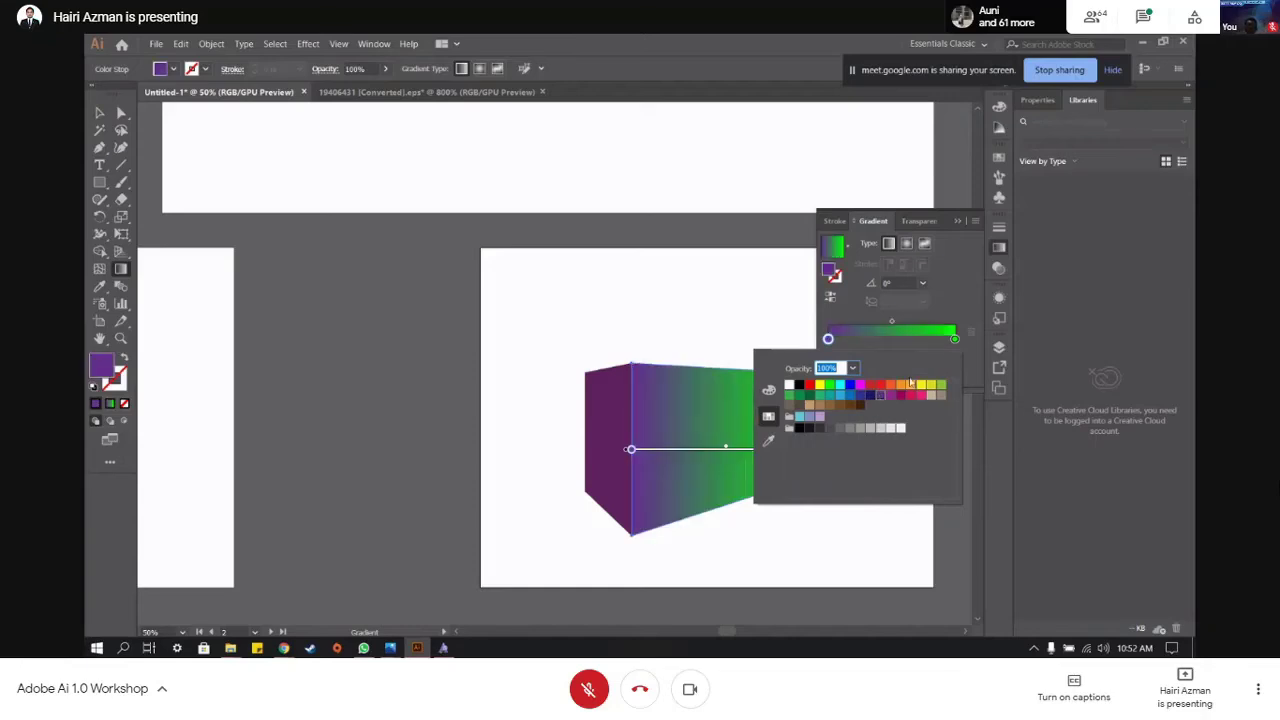
- Change the right gradient stop from green to a brighter magenta-purple swatch
double_click(955, 339)
left_click(955, 340)
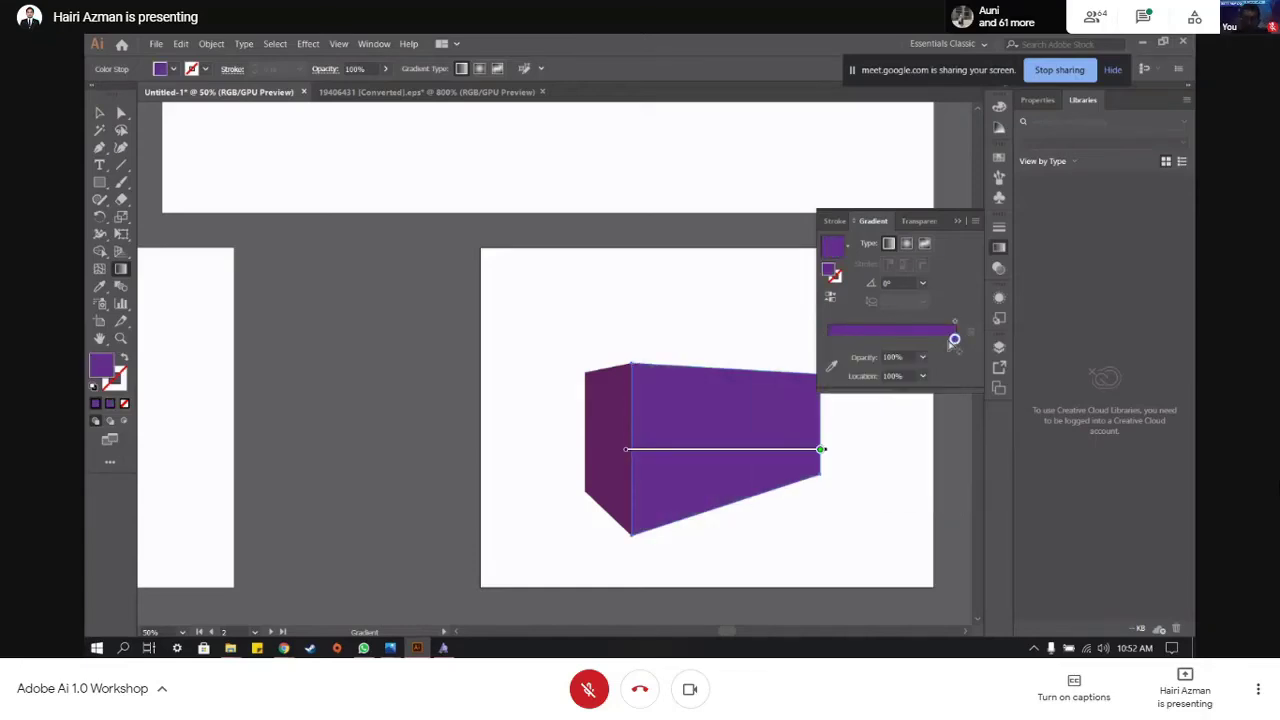
left_click(828, 339)
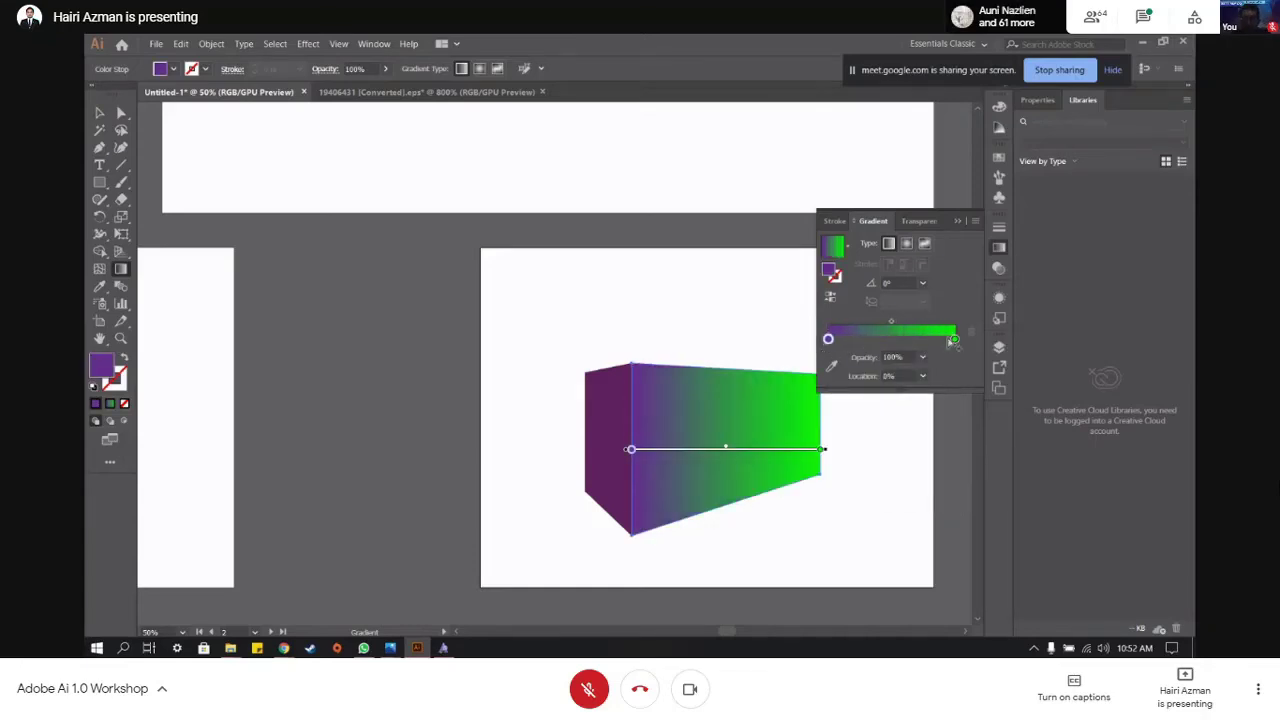
left_click(955, 340)
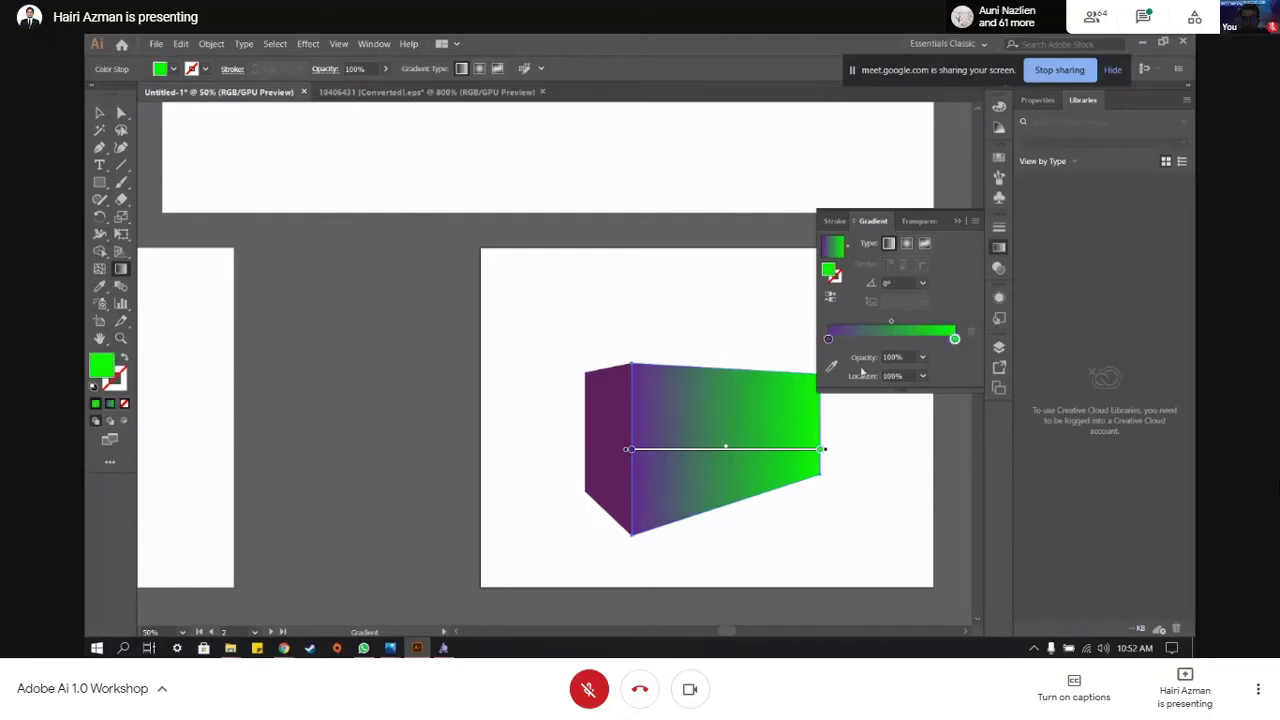
double_click(955, 340)
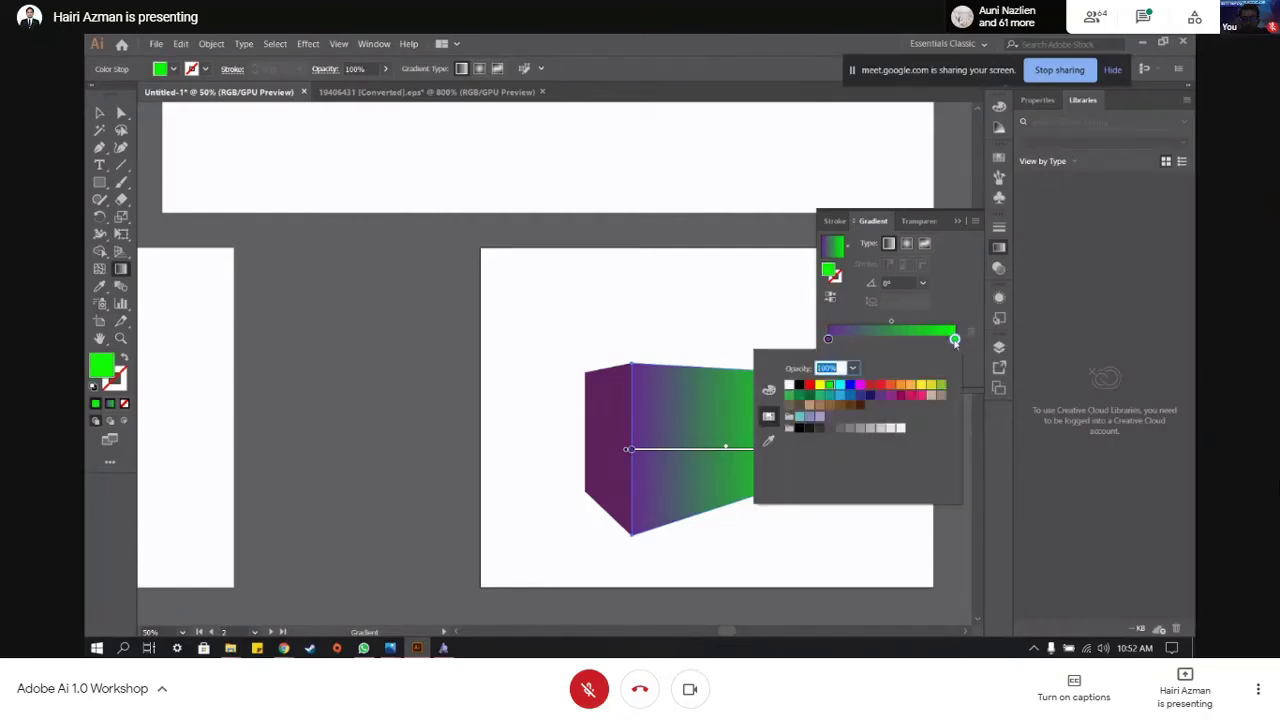
left_click(890, 396)
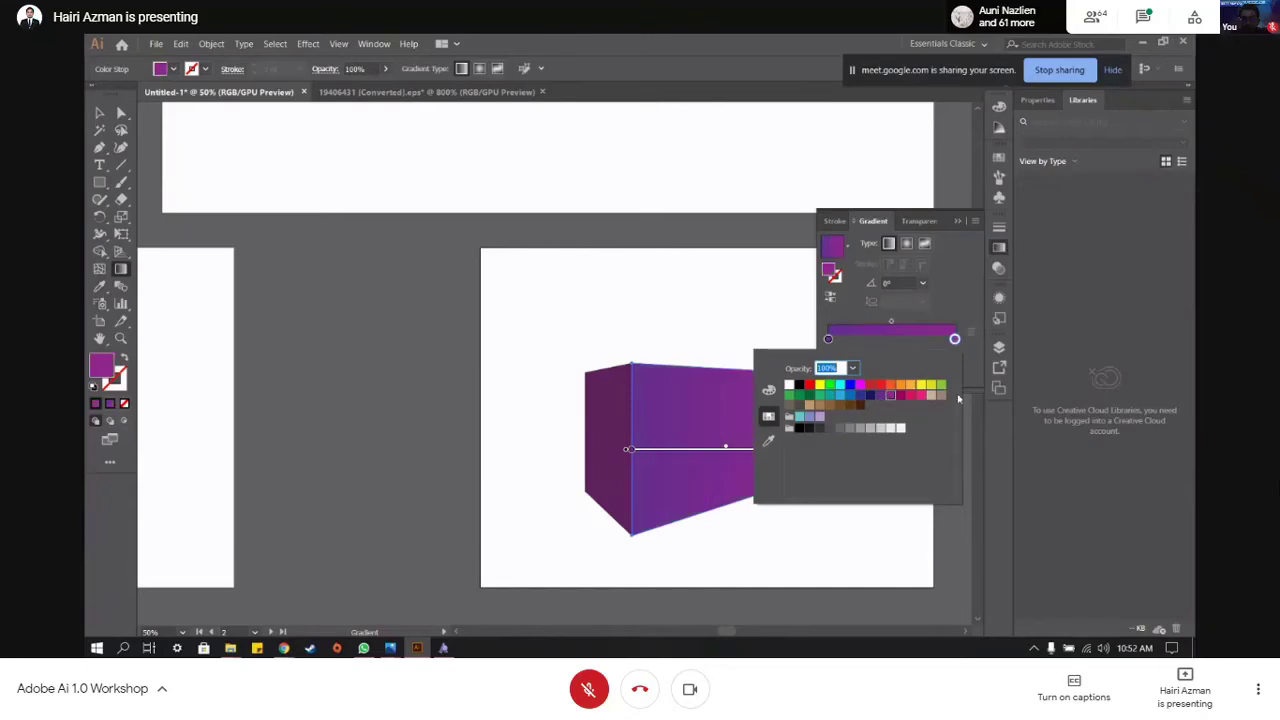
left_click(960, 311)
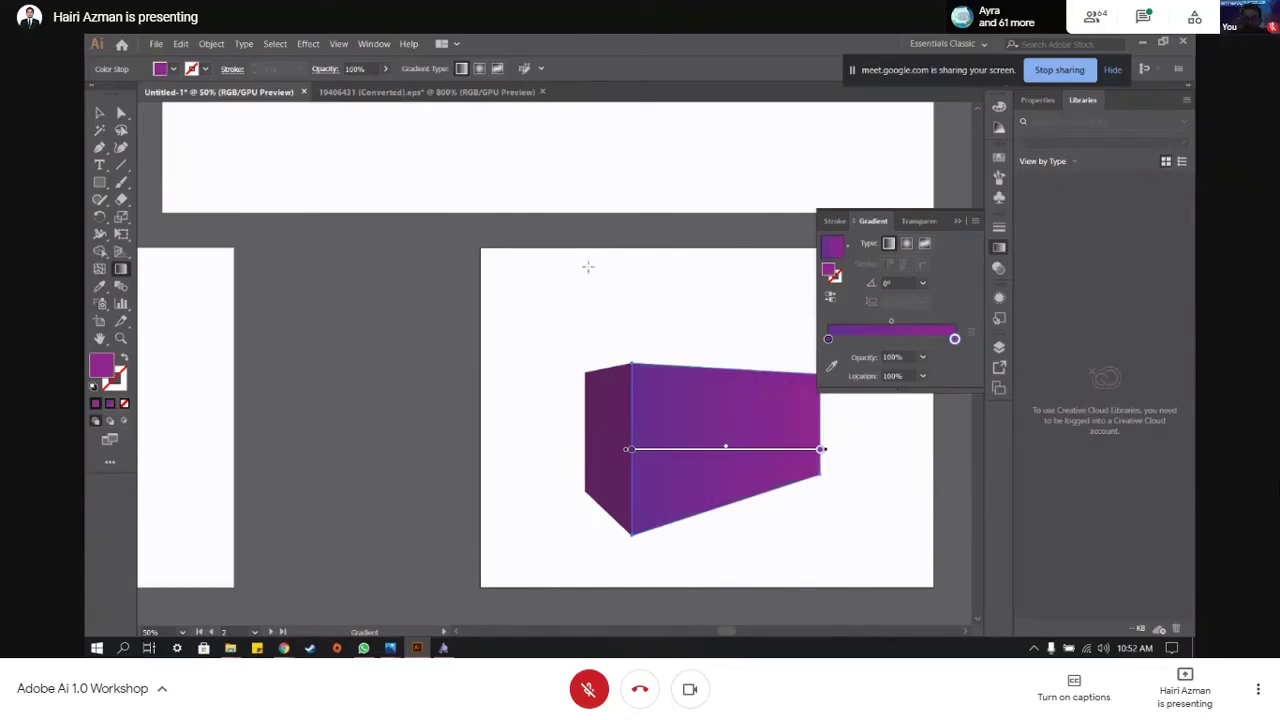
- Use the Star Tool from the Rectangle flyout to drag a large star onto the upper artboard
scroll(547, 215, "up", 1)
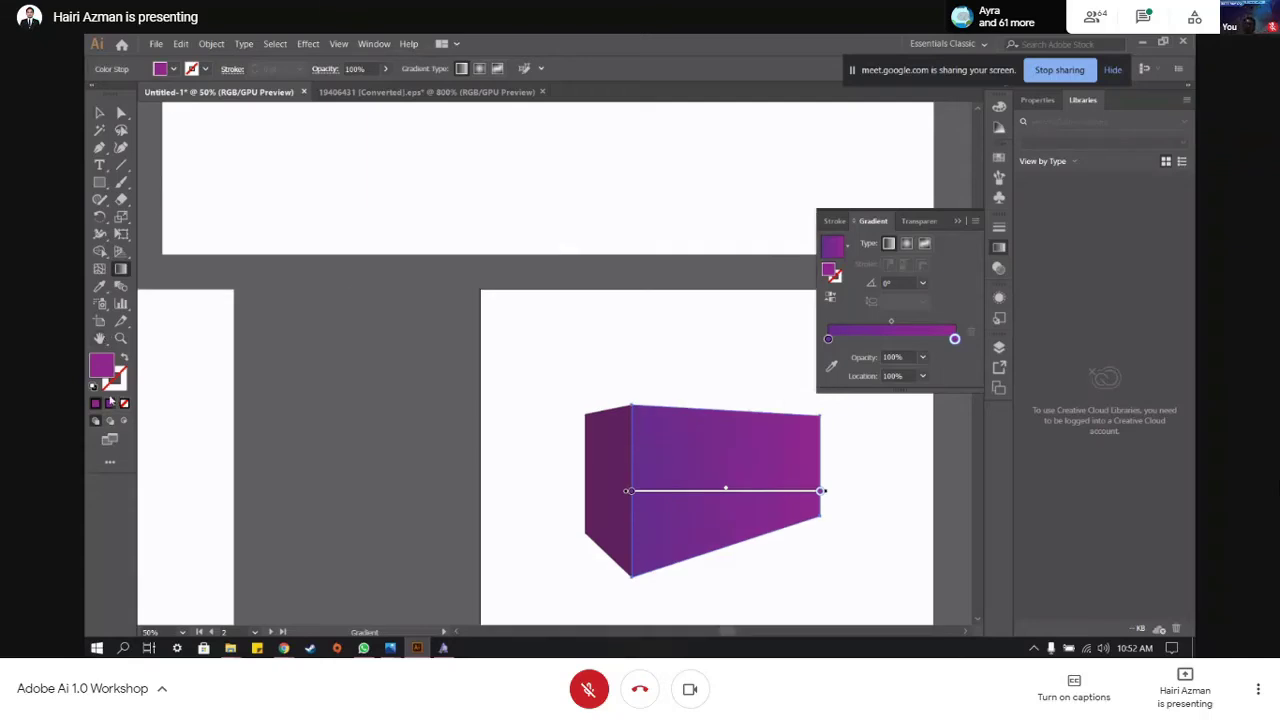
scroll(172, 178, "up", 3)
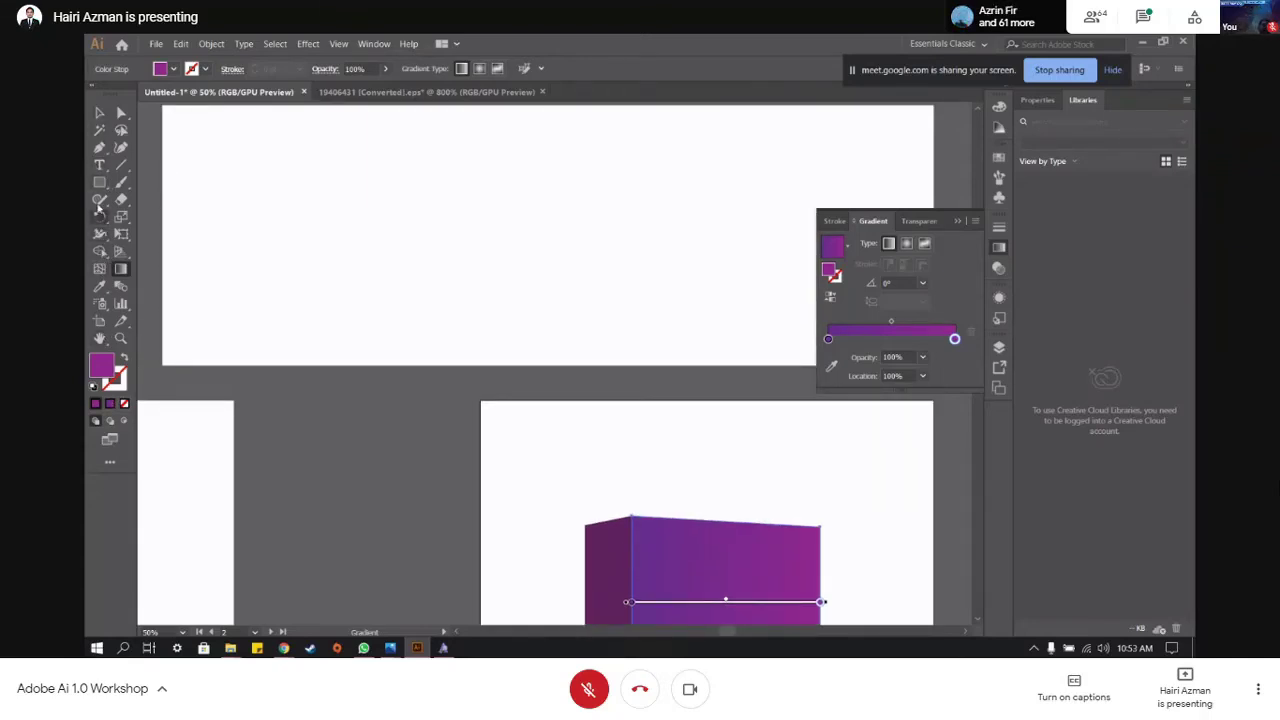
mouse_move(106, 186)
left_mouse_down()
mouse_move(140, 200)
mouse_move(158, 251)
left_mouse_up()
left_click_drag(360, 166, 517, 236)
scroll(518, 234, "up", 3)
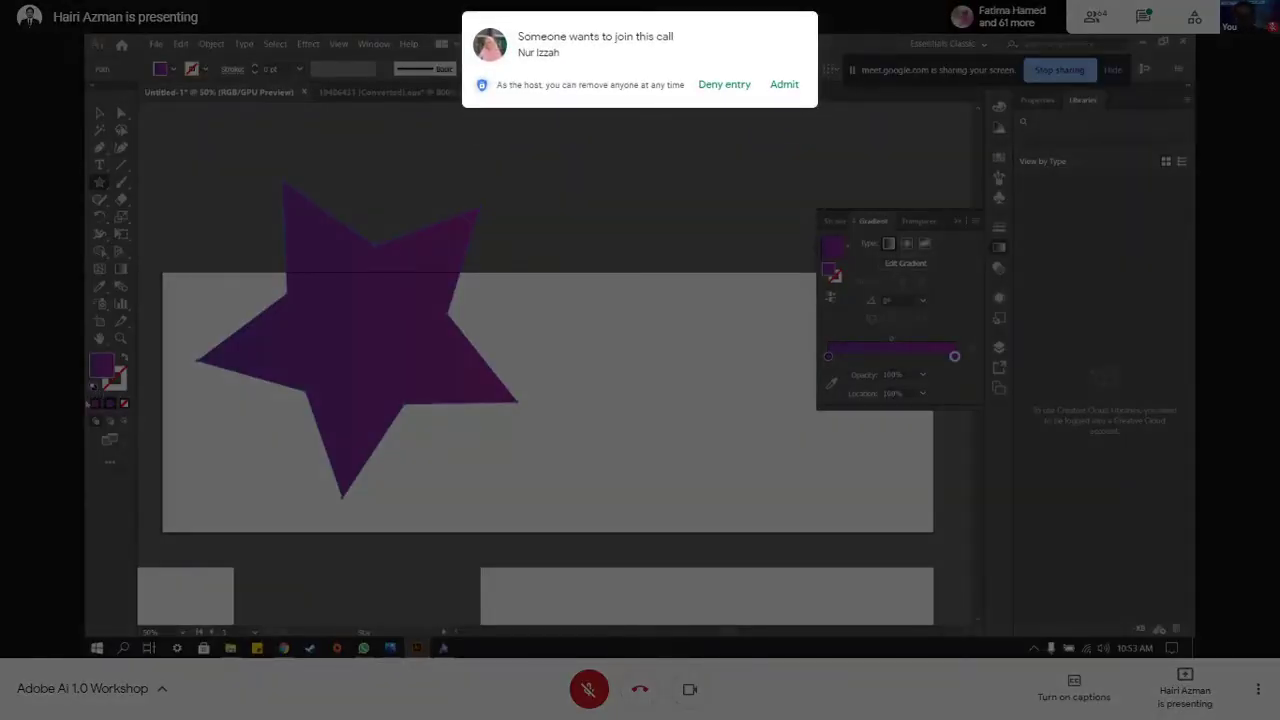
left_click(786, 86)
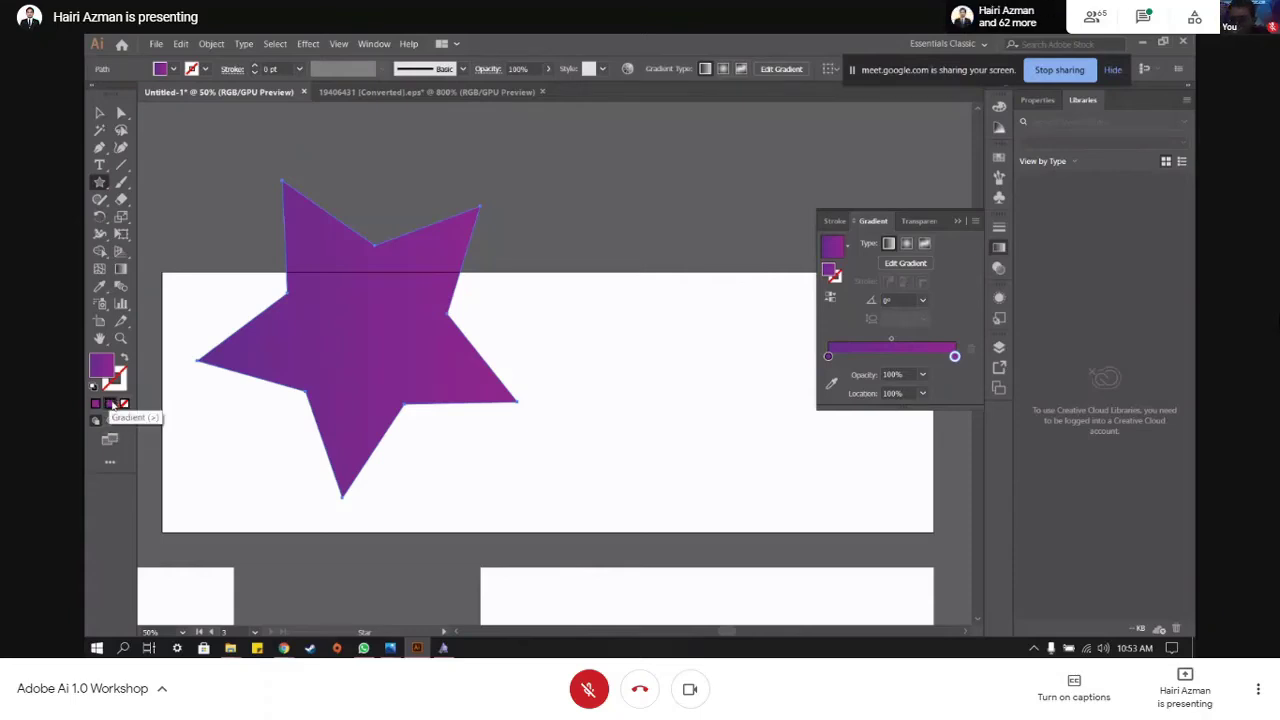
- Add an orange middle stop to the star's gradient and switch its type to Freeform
left_click(888, 357)
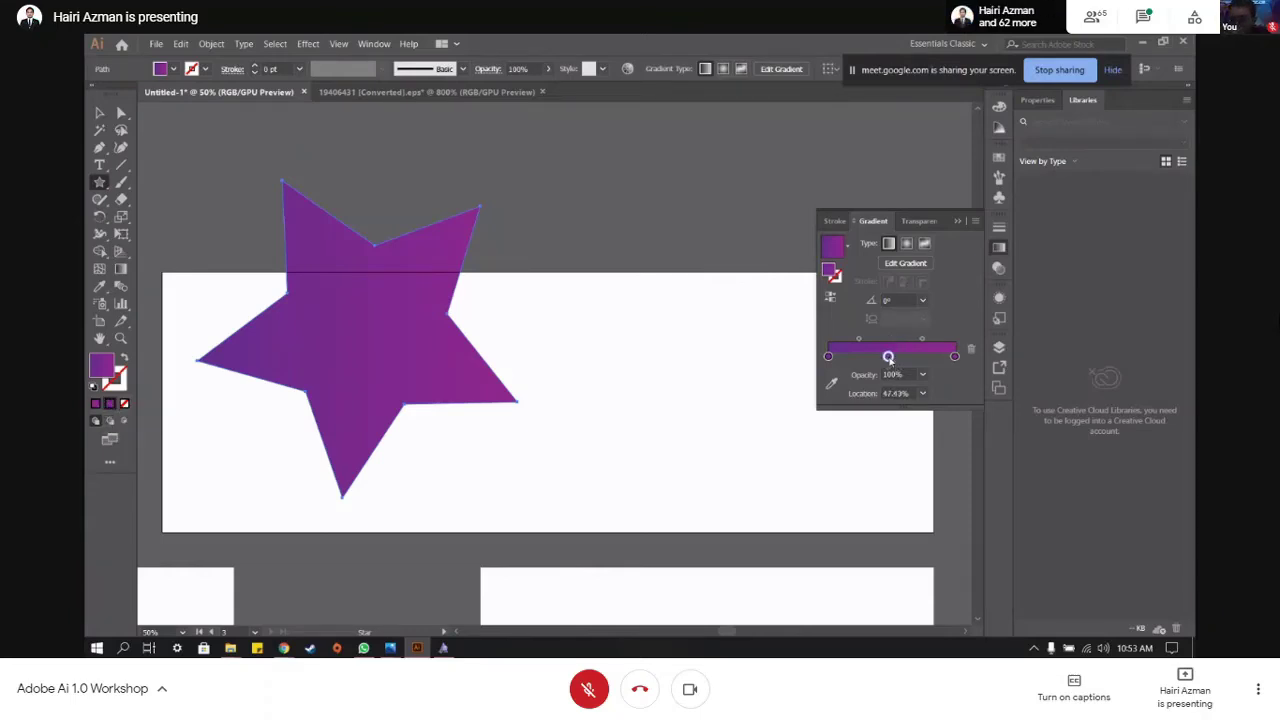
double_click(888, 357)
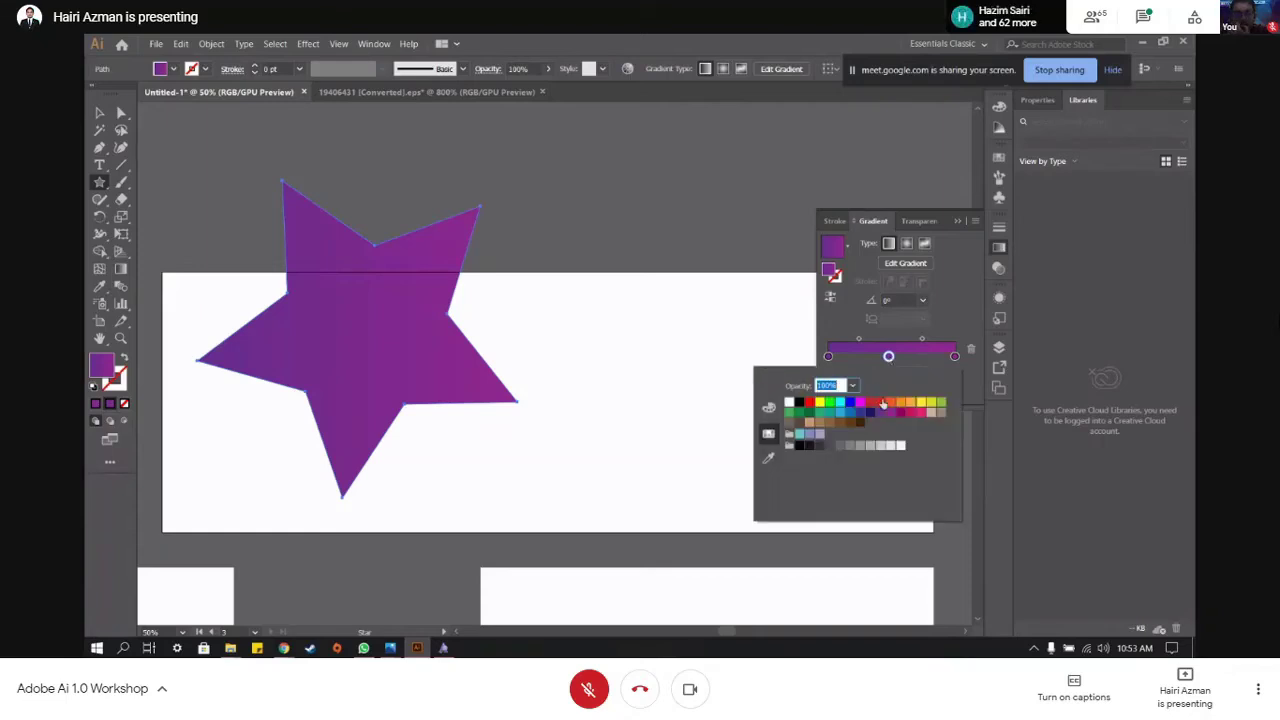
left_click(912, 404)
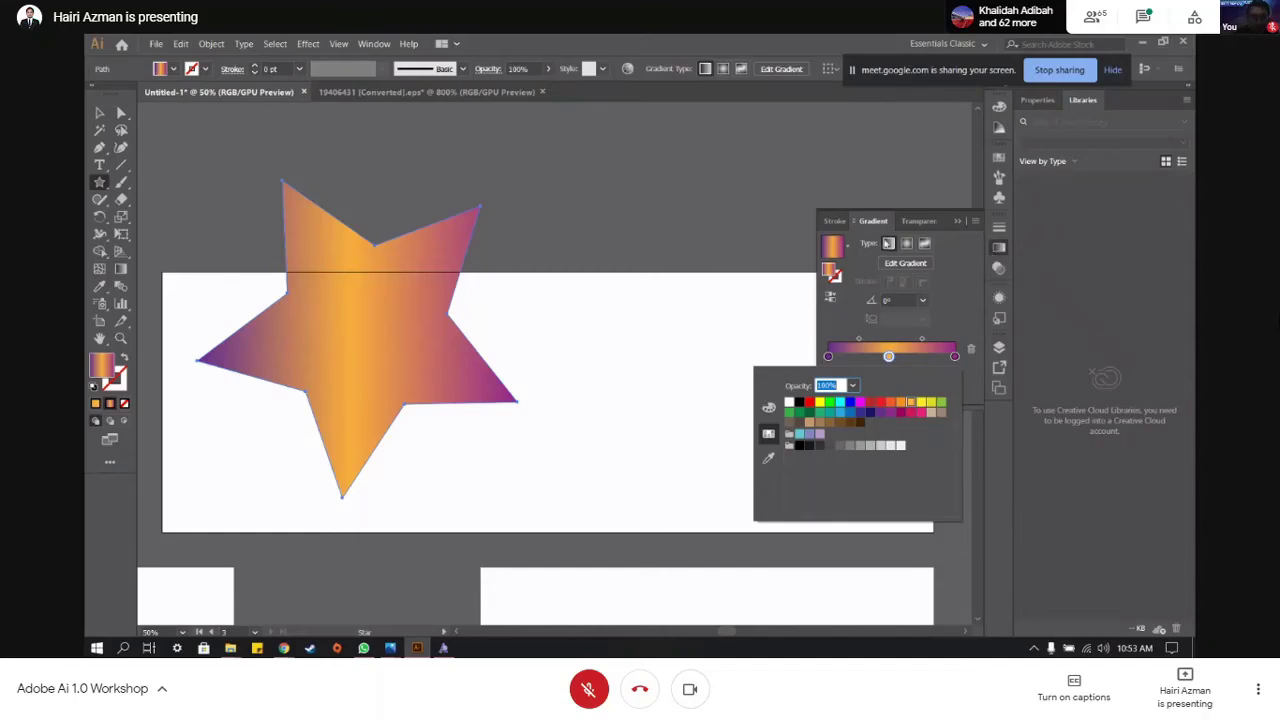
key("Escape")
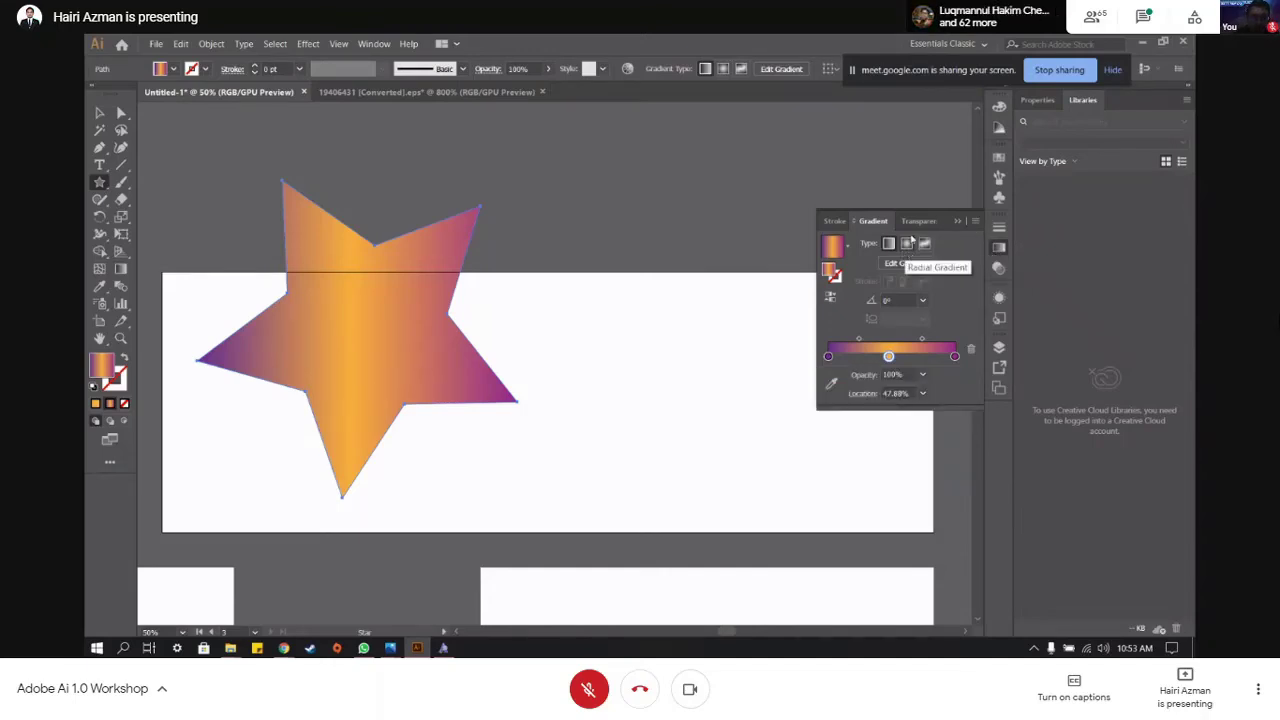
left_click(912, 241)
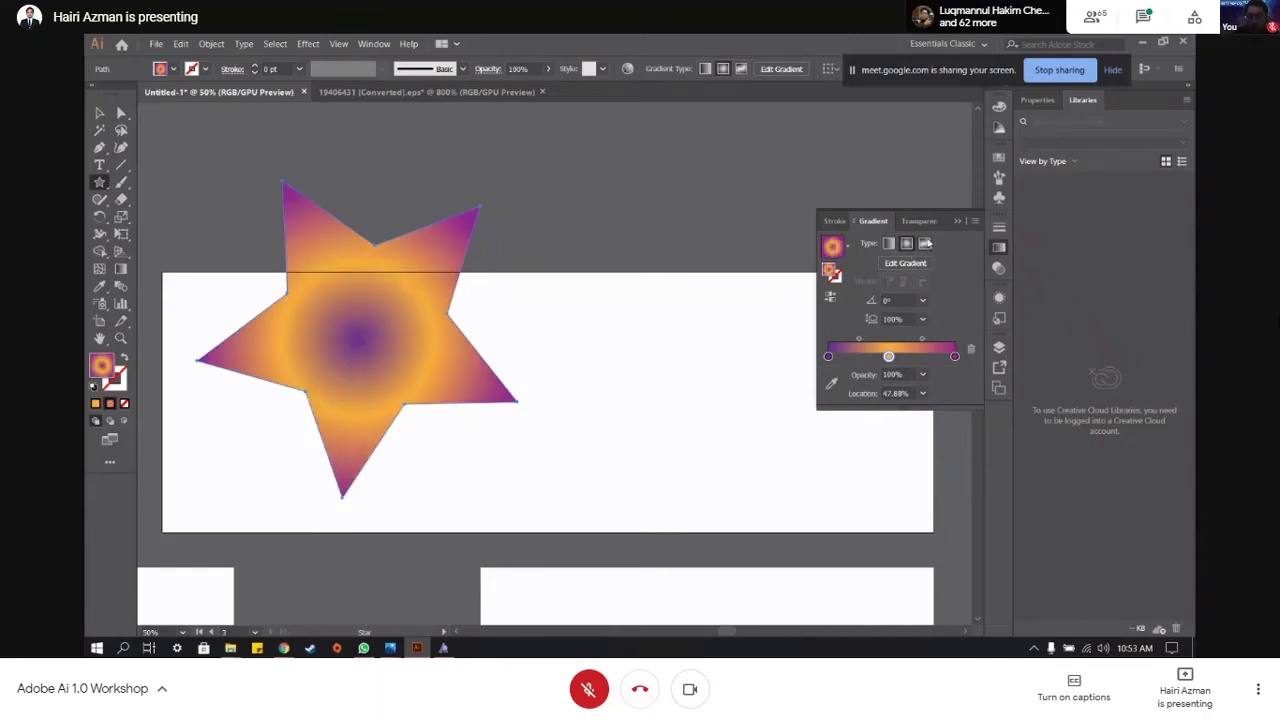
left_click(926, 244)
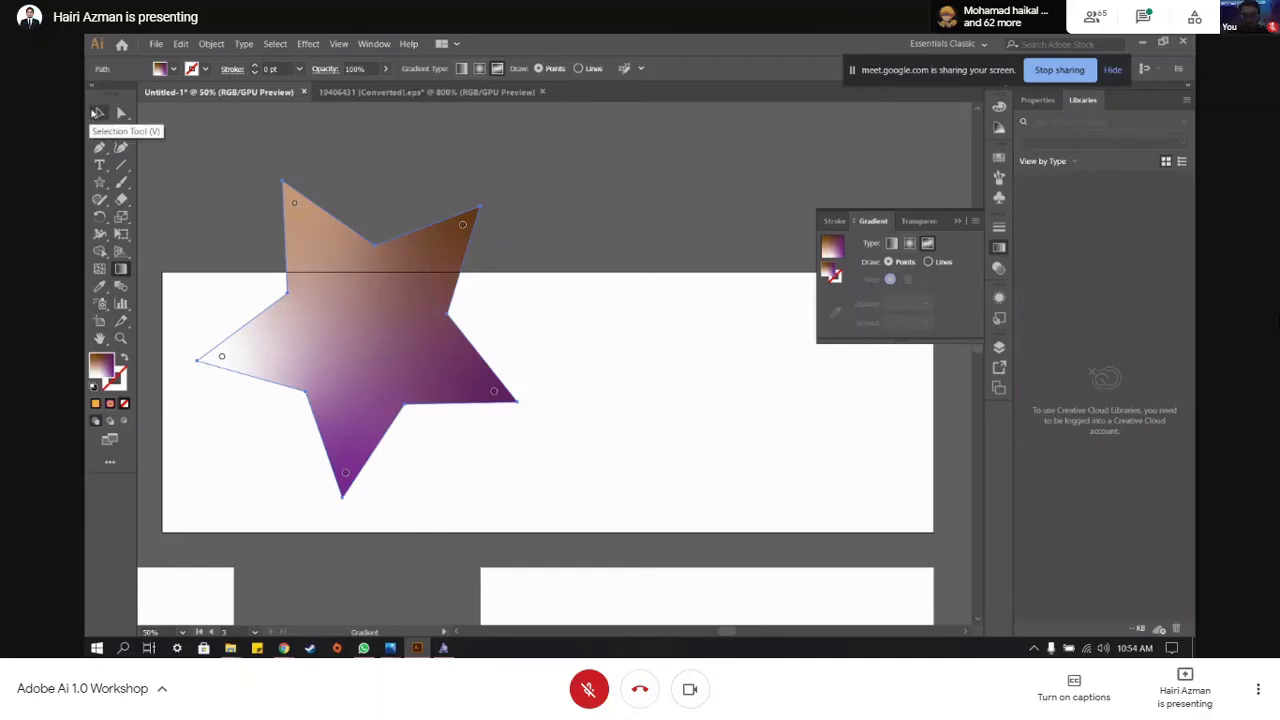
- Drag the star right and down toward the upper artboard's centre, then reselect it
left_click(97, 113)
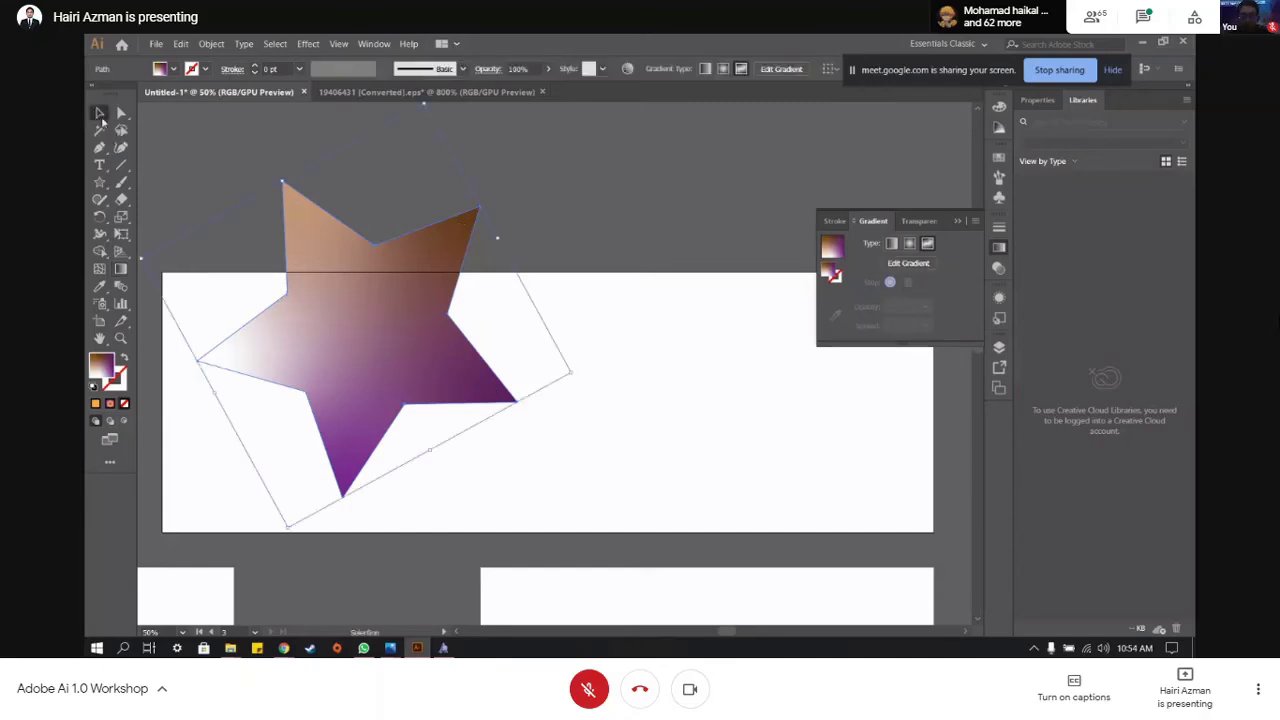
left_click_drag(411, 248, 552, 323)
left_click(718, 237)
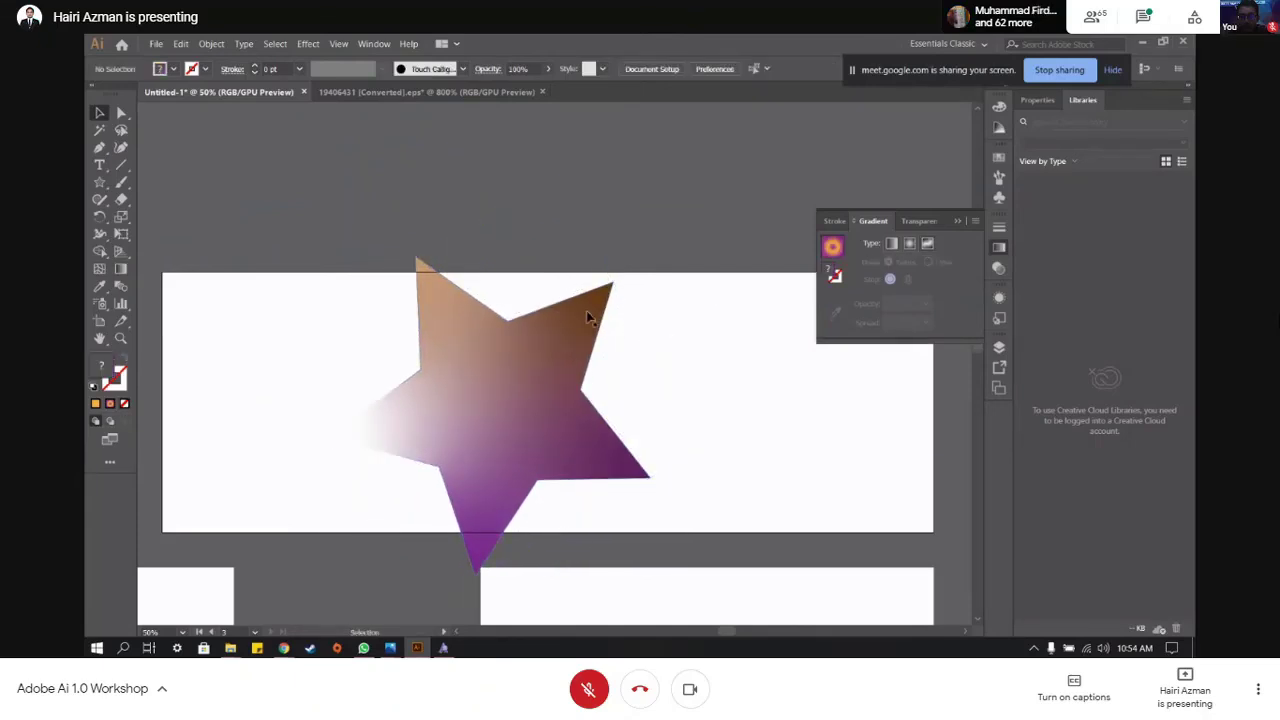
left_click(516, 373)
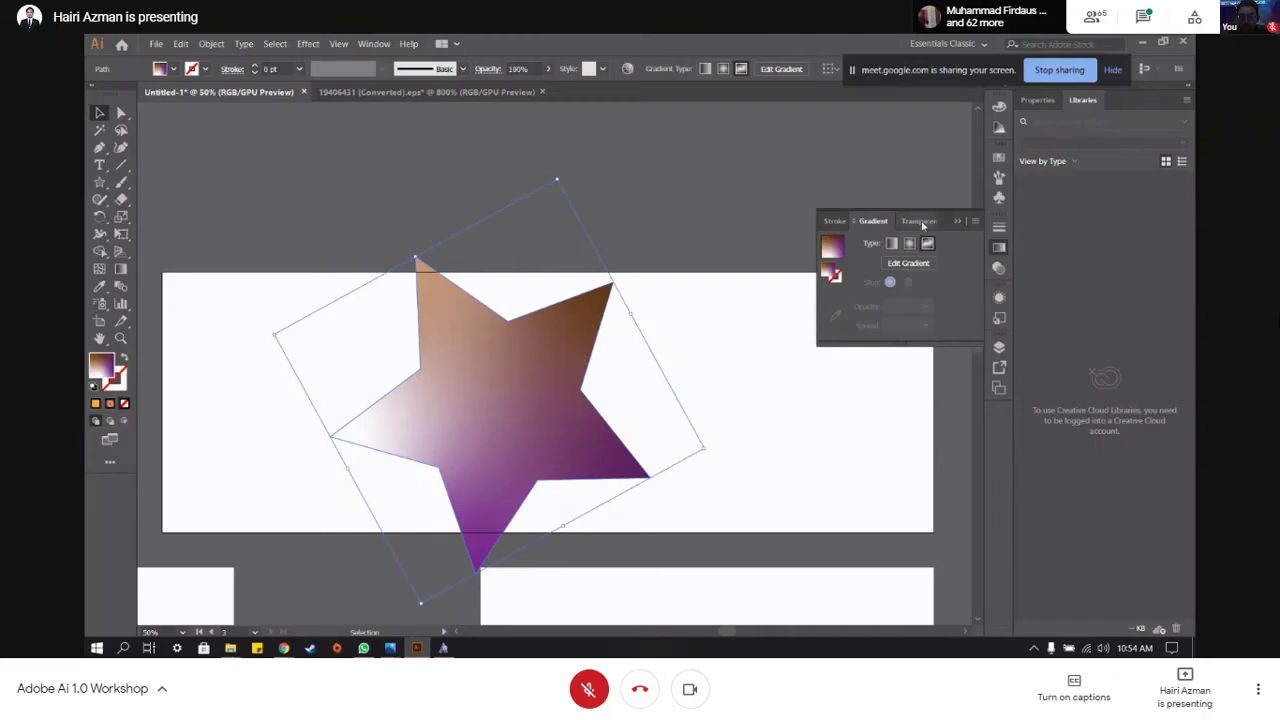
left_click(101, 304)
left_click(229, 321)
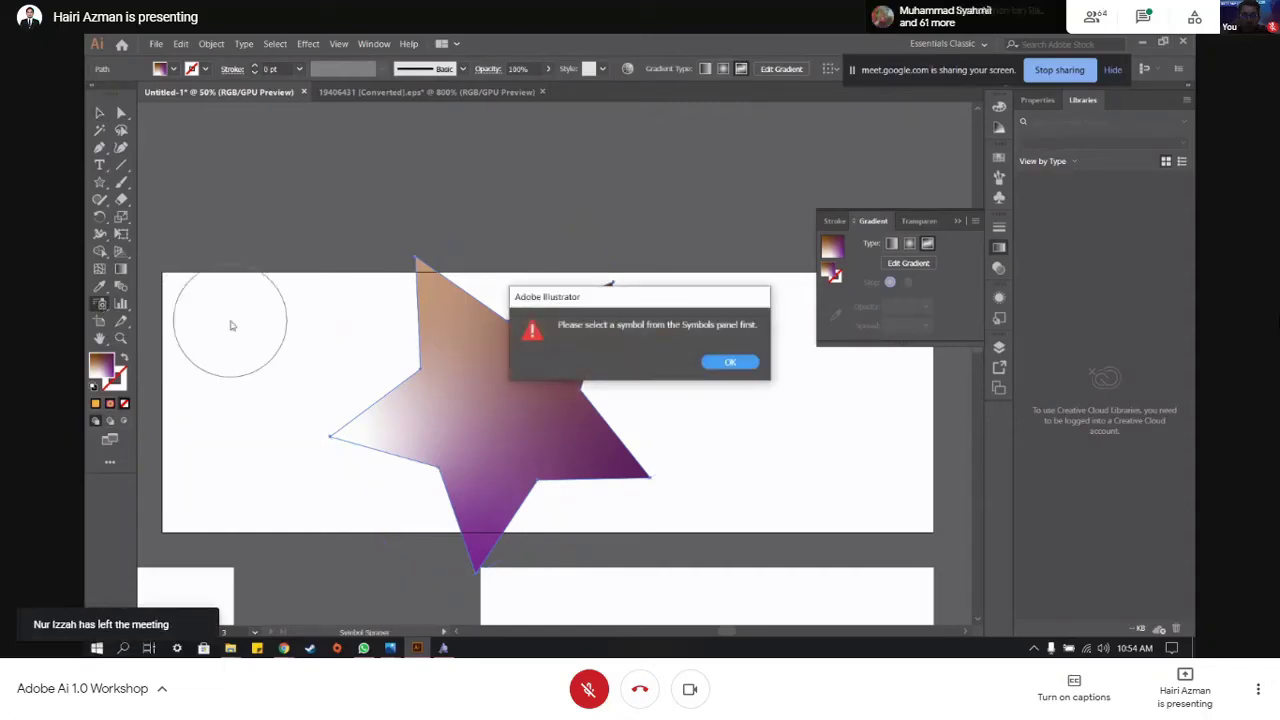
left_click(748, 360)
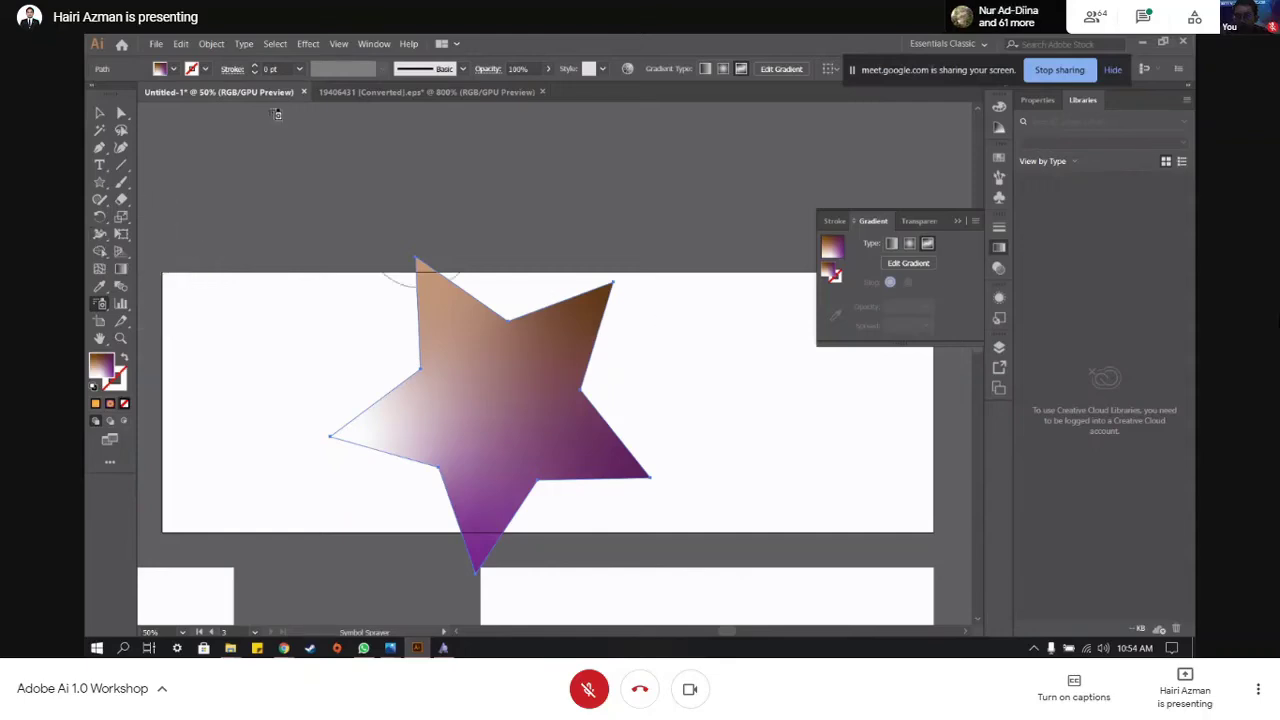
left_click(100, 112)
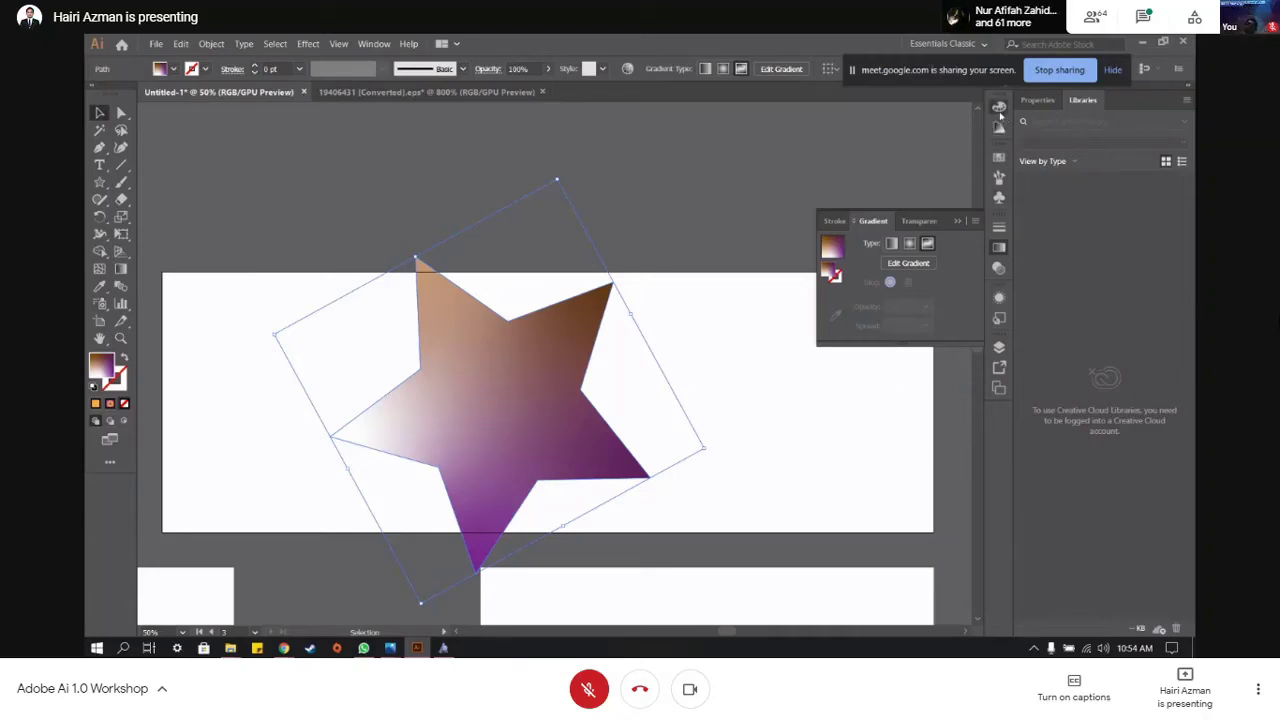
- Set the star's fill to magenta in the Color Picker, then sweep the spectrum toward orange
left_click(1000, 116)
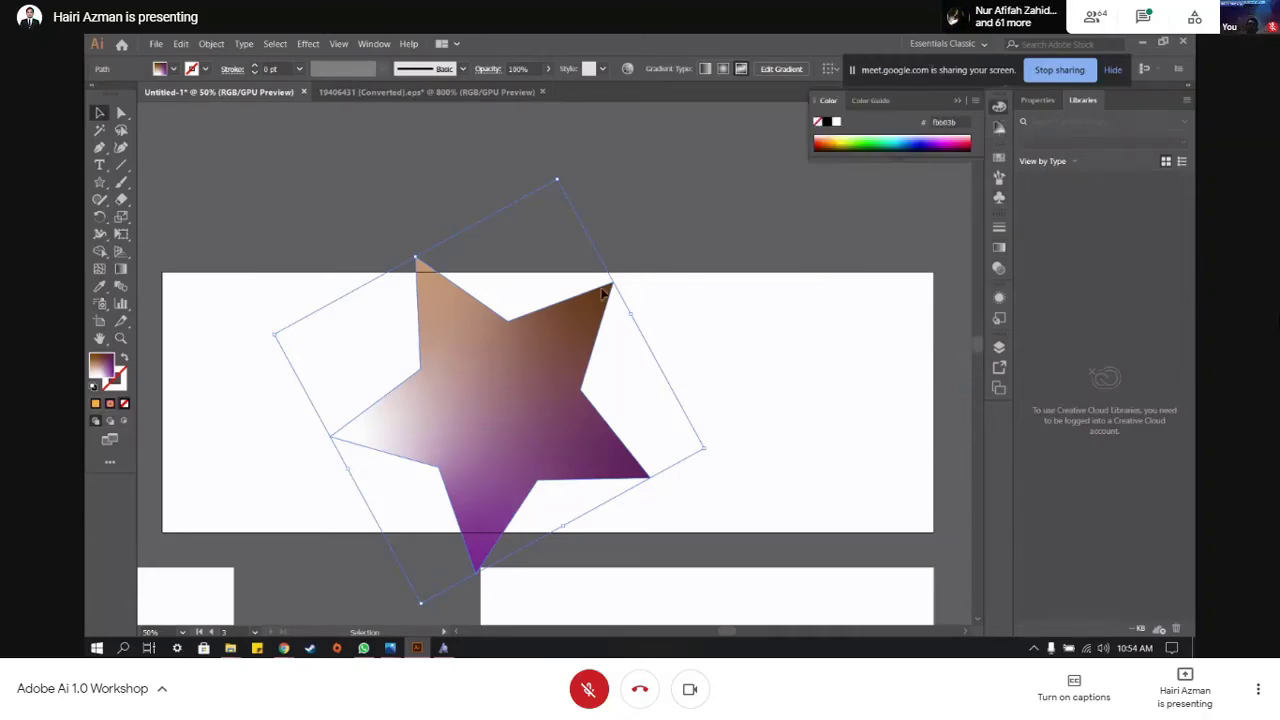
double_click(108, 366)
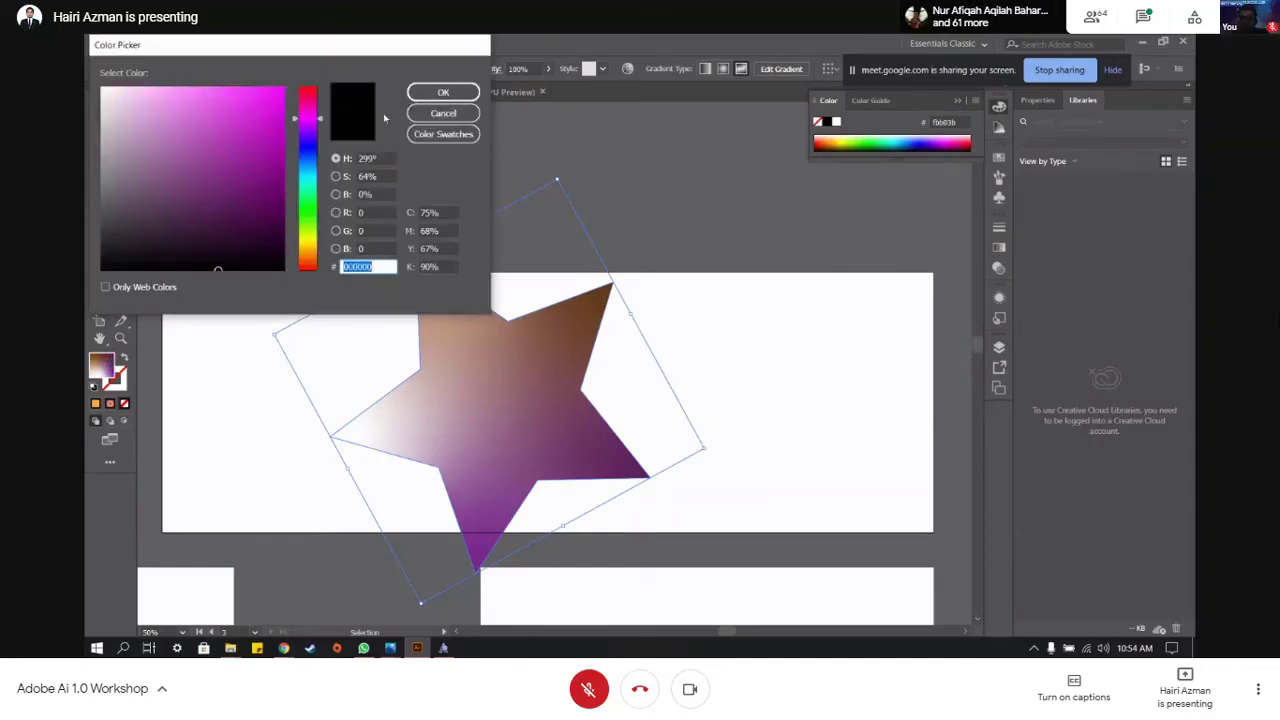
left_click(253, 122)
left_click(443, 92)
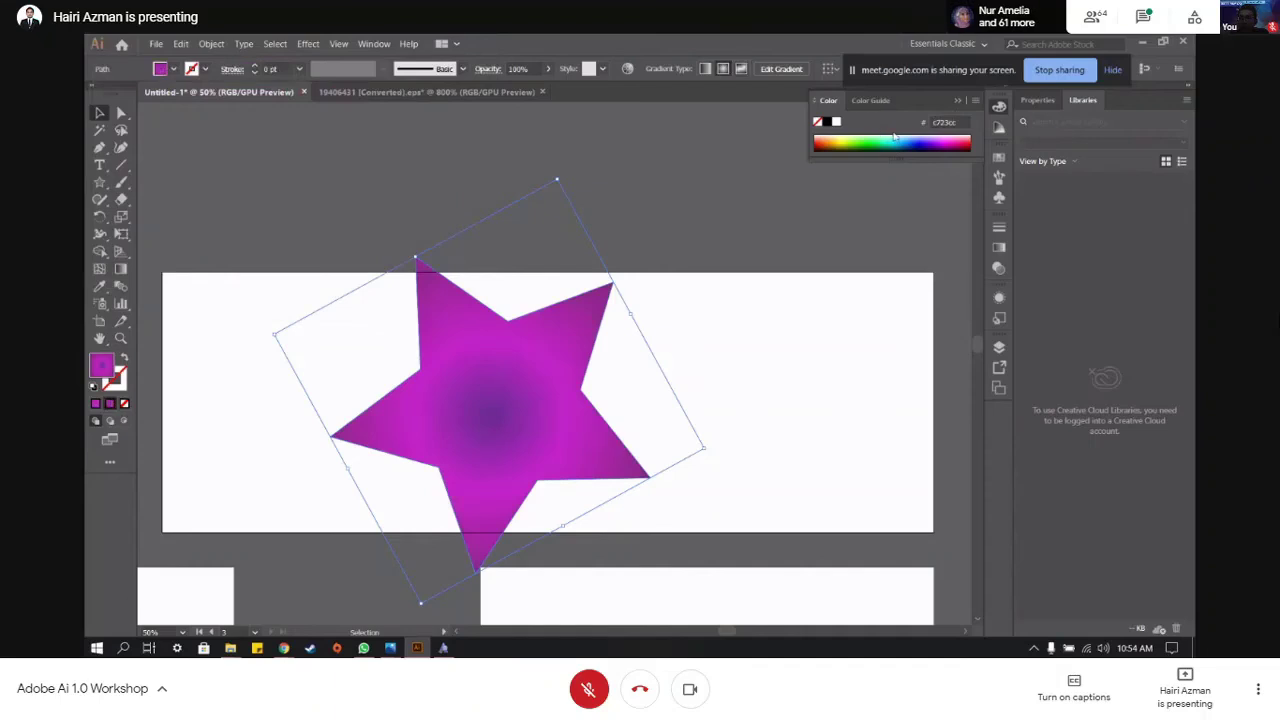
left_click_drag(895, 137, 832, 136)
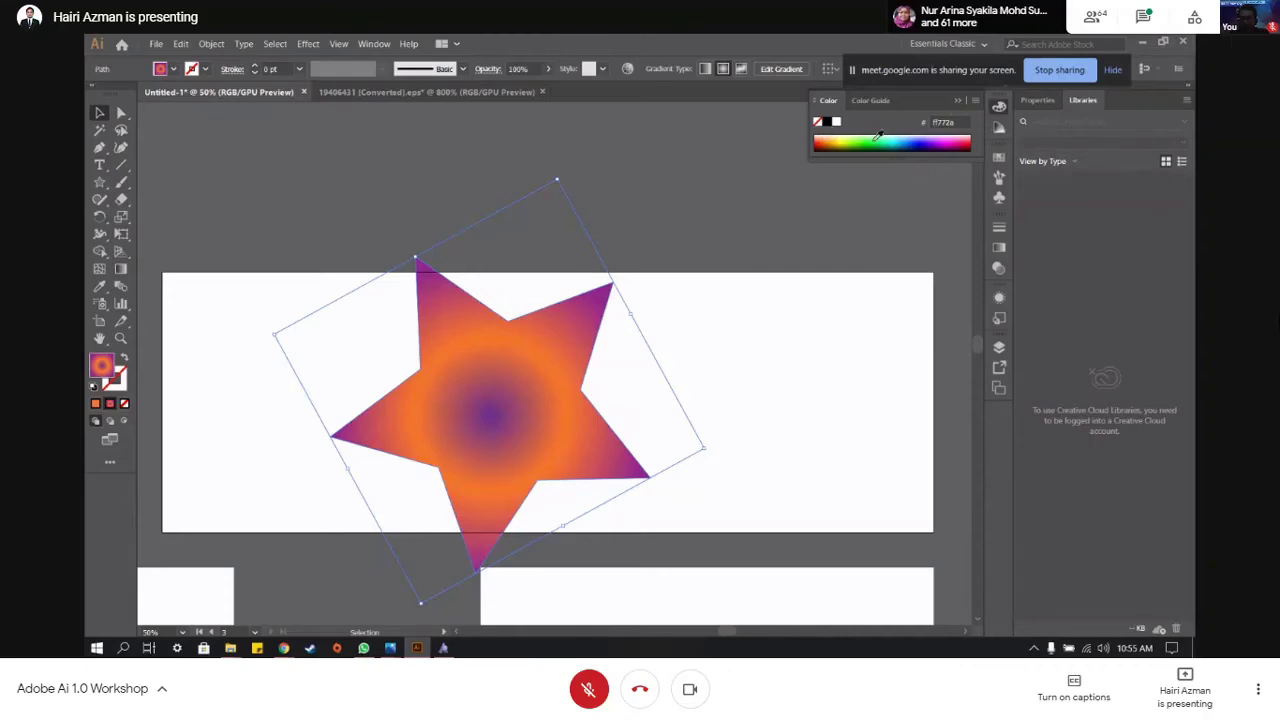
left_click(870, 100)
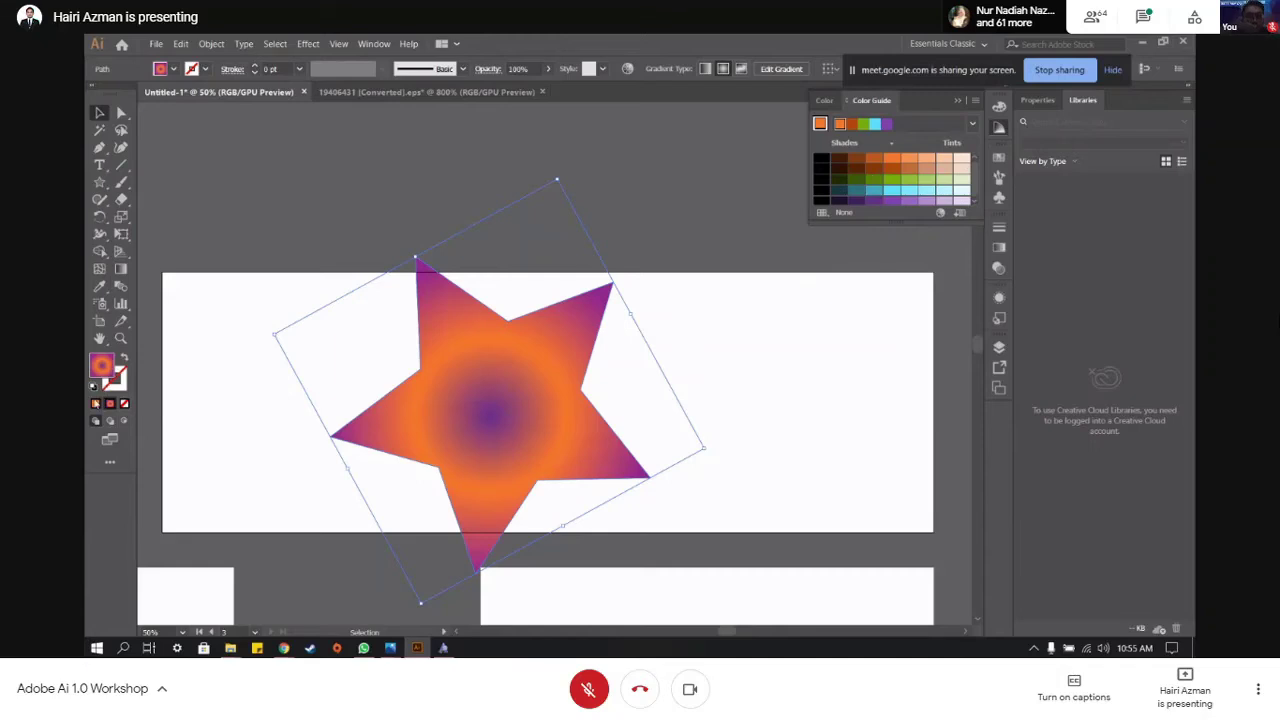
- Fill the star with a solid light-blue Color Guide shade and move it up and right
left_click(97, 404)
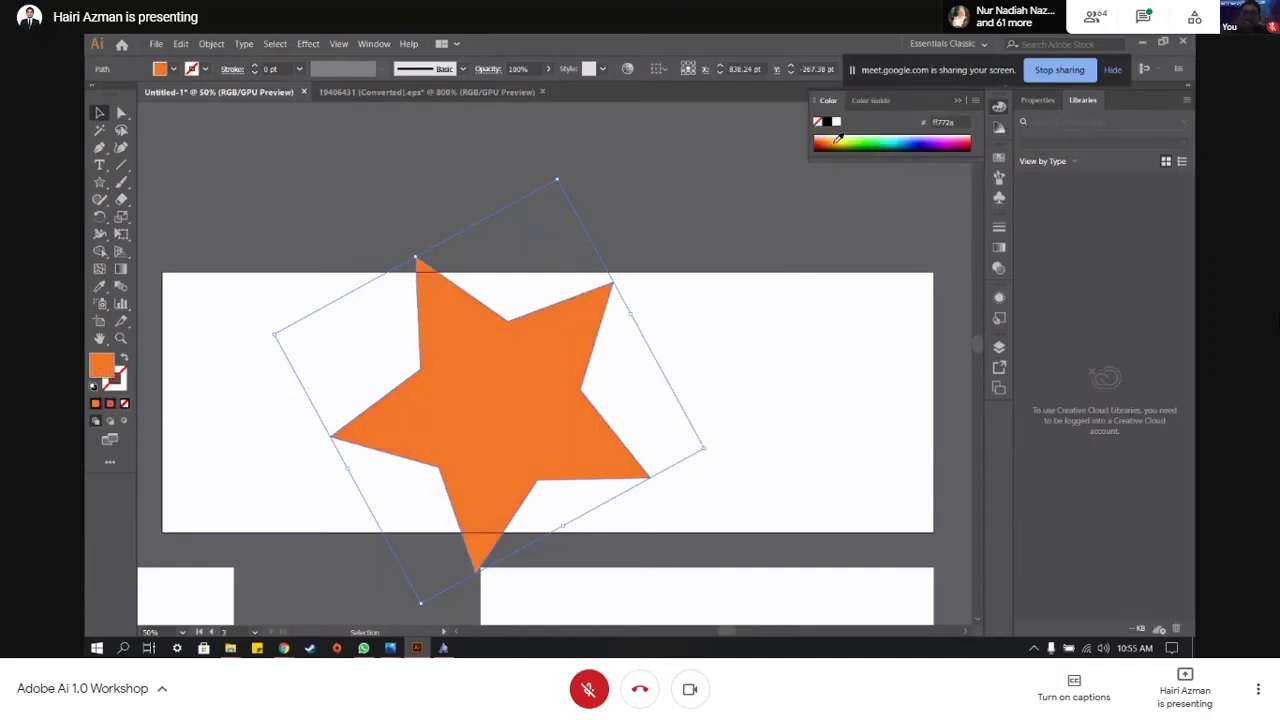
left_click(880, 101)
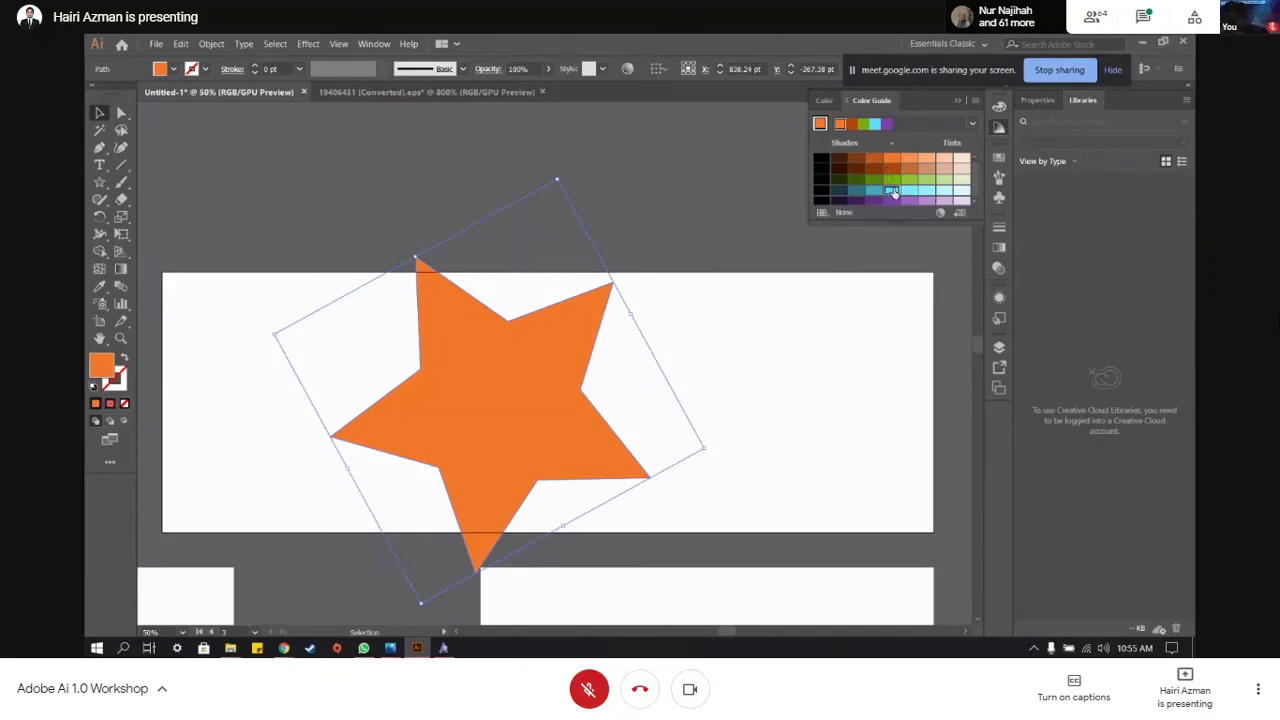
left_click(892, 190)
left_click_drag(570, 336, 695, 258)
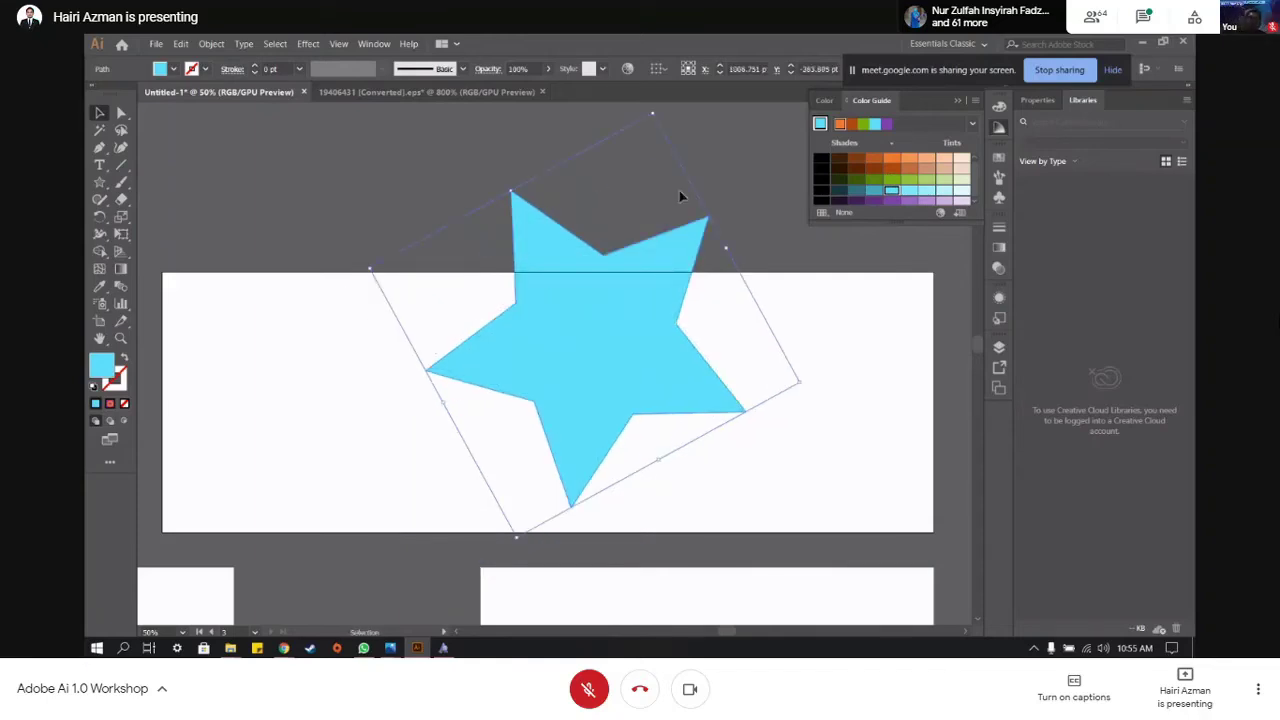
left_click(100, 321)
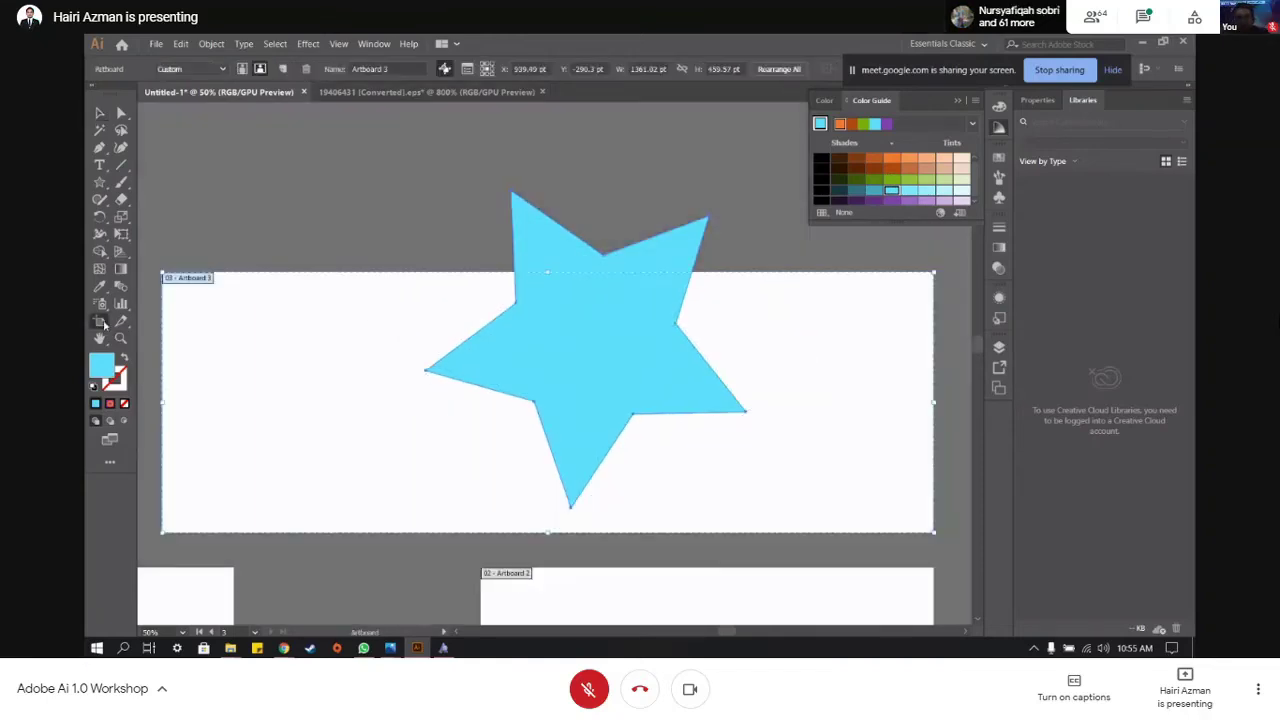
left_click(159, 408)
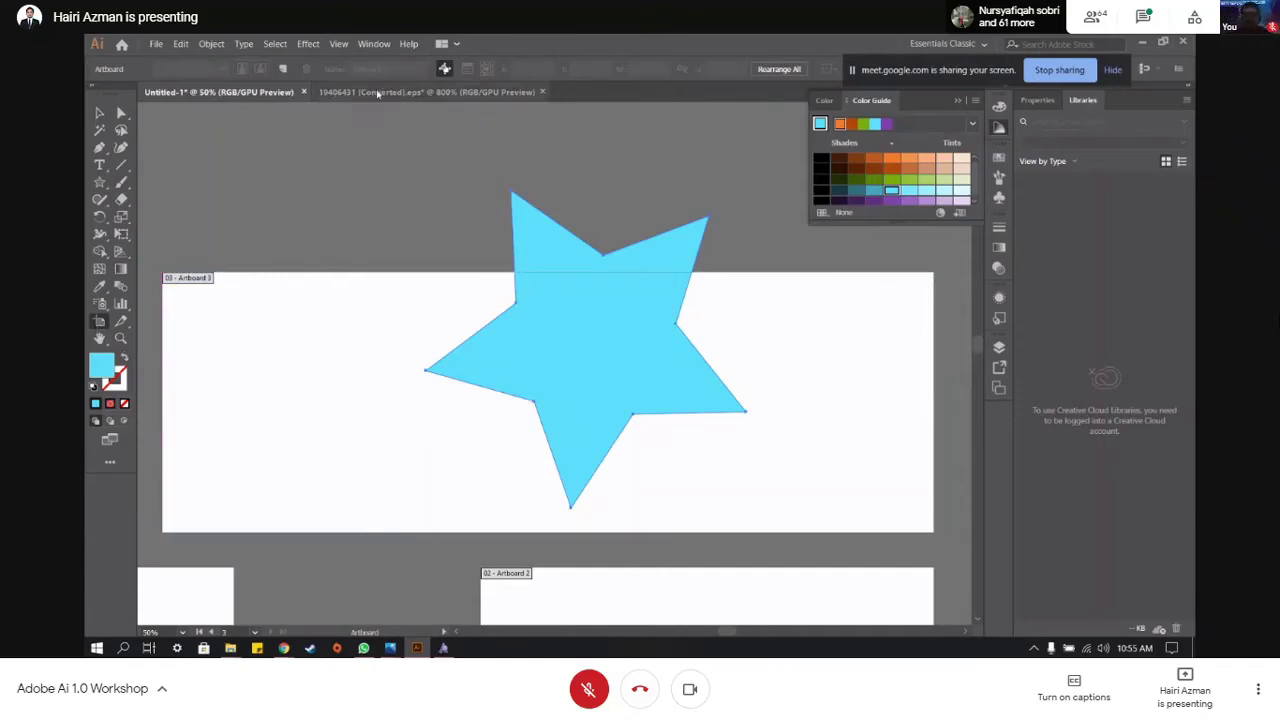
- Resize Artboard 3 to about 607 × 659 pt so it encloses the whole star
left_click(405, 335)
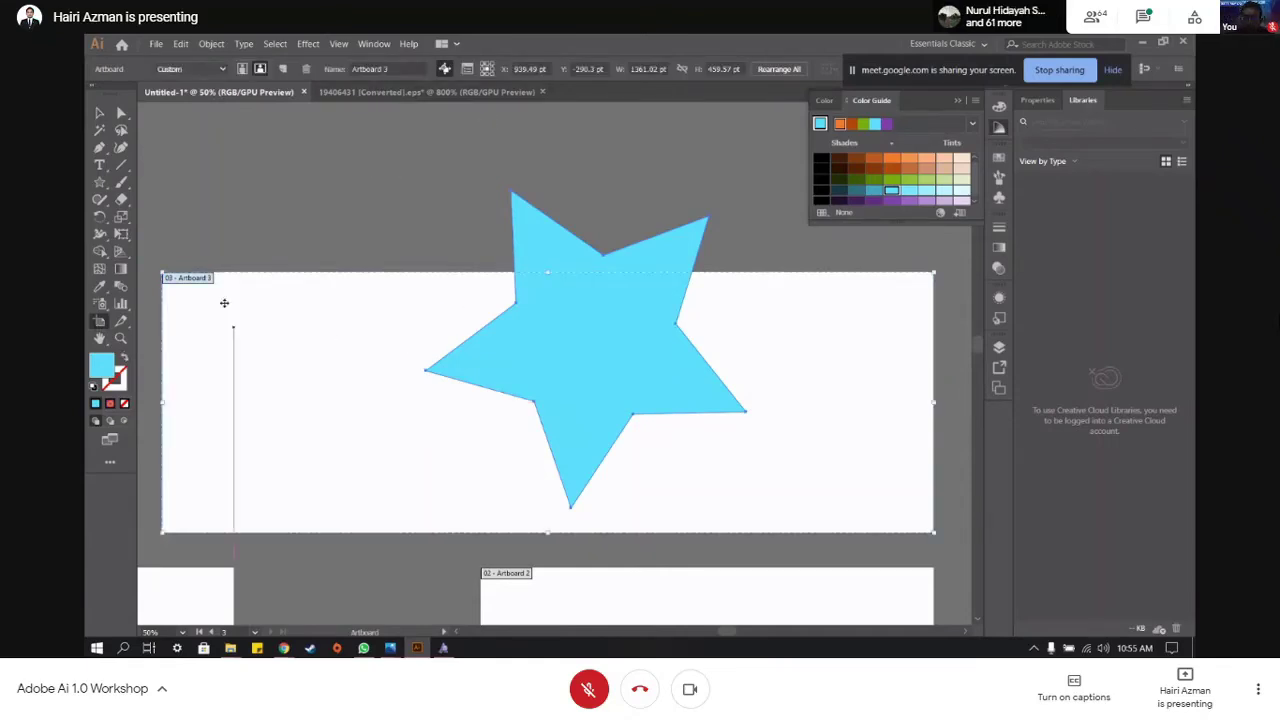
left_click_drag(545, 272, 565, 162)
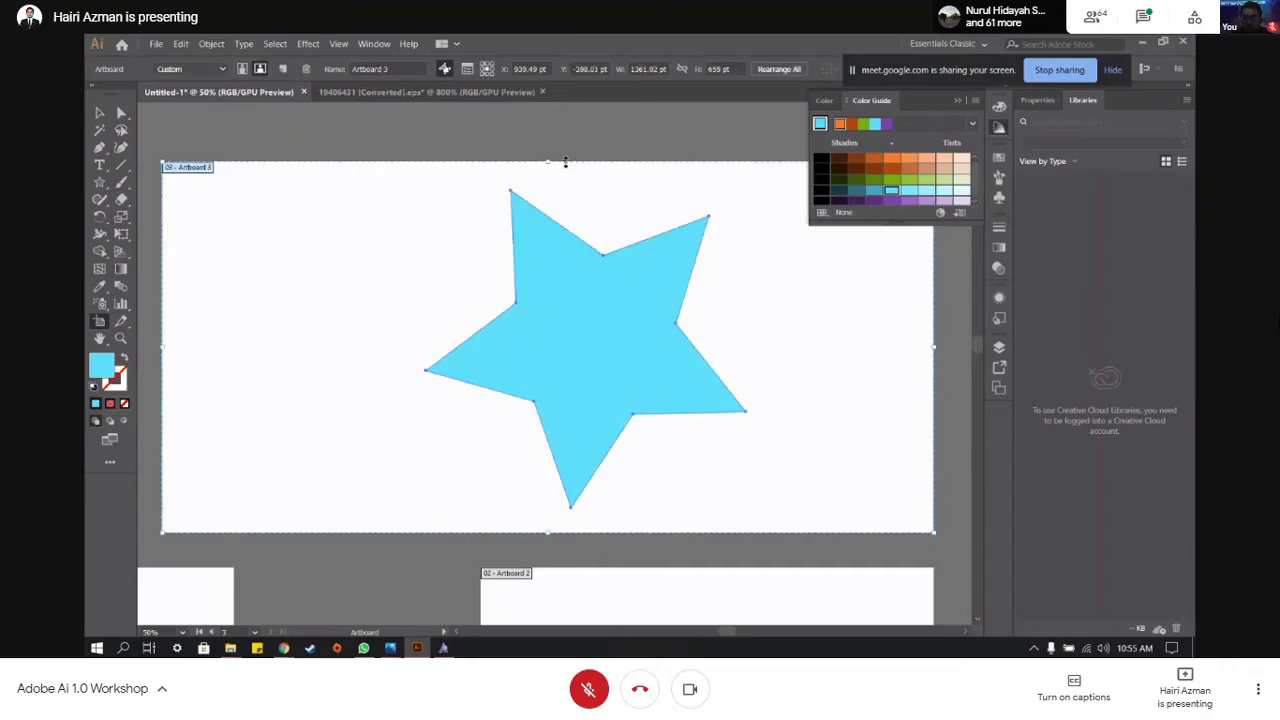
left_click_drag(163, 347, 394, 347)
left_click_drag(934, 347, 777, 342)
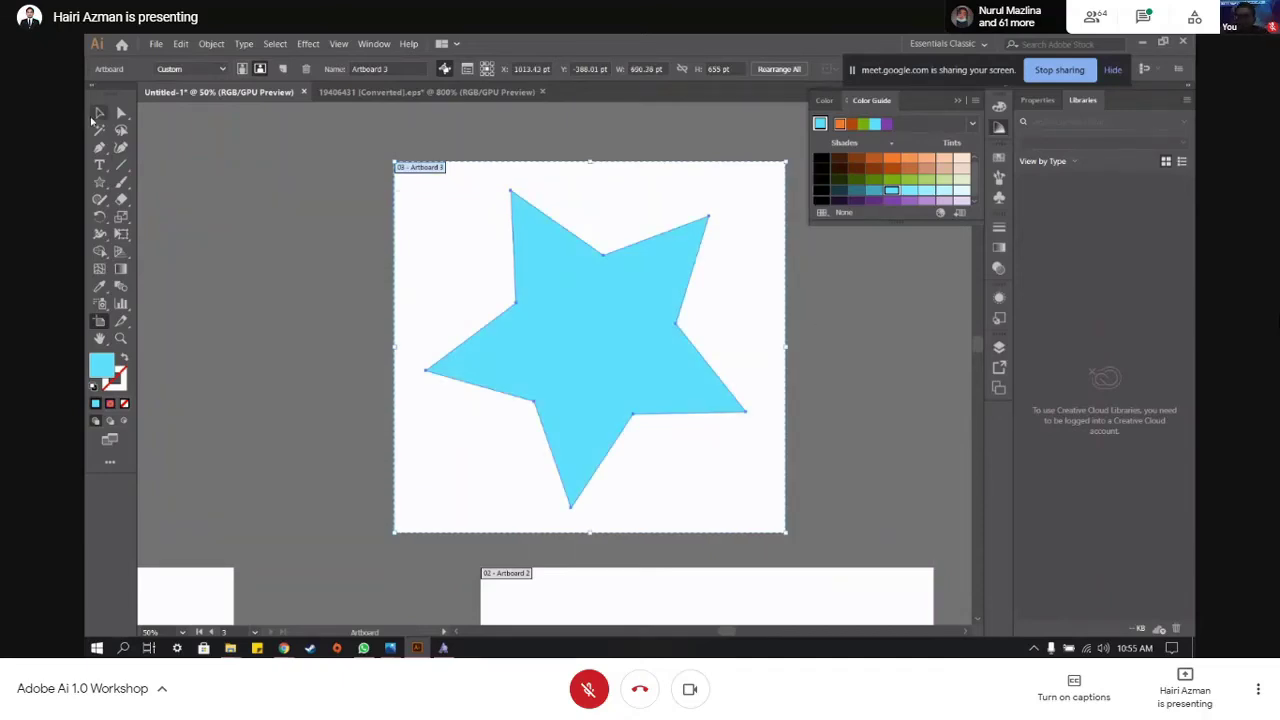
left_click(99, 112)
- Reselect the light-blue star and bring up the Swatches panel beside it
left_click(212, 137)
left_click(619, 287)
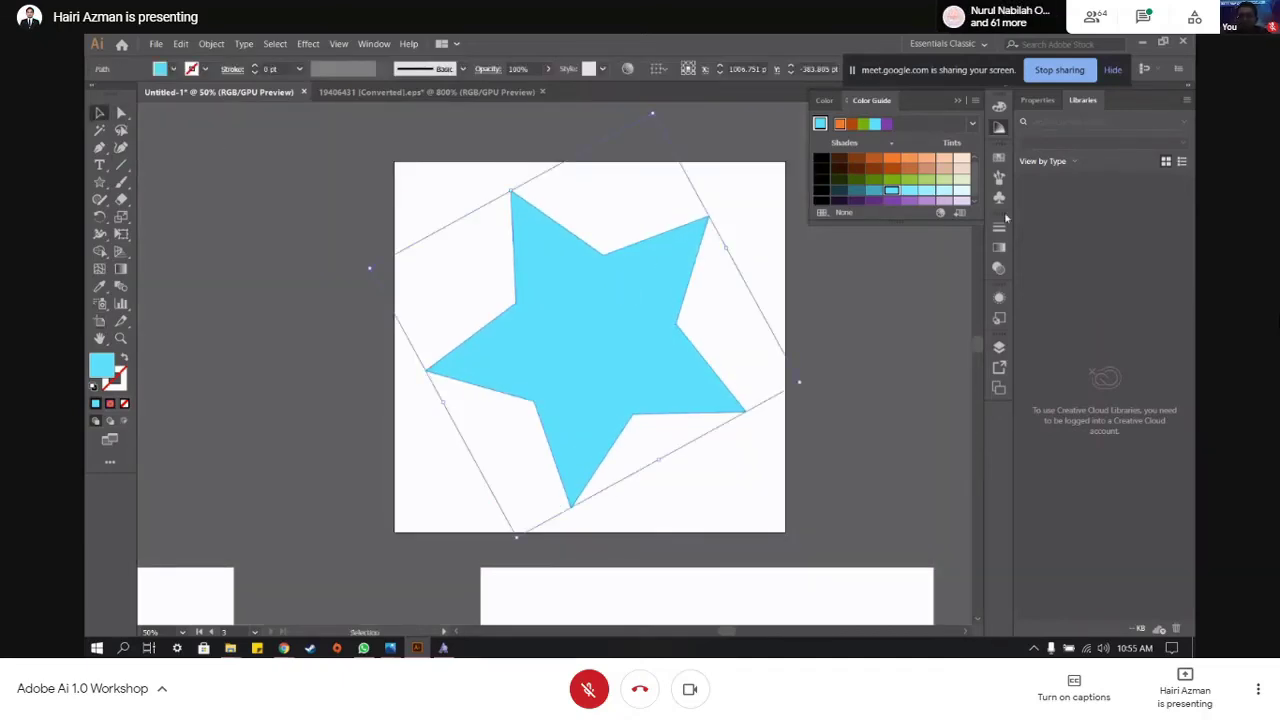
left_click(998, 127)
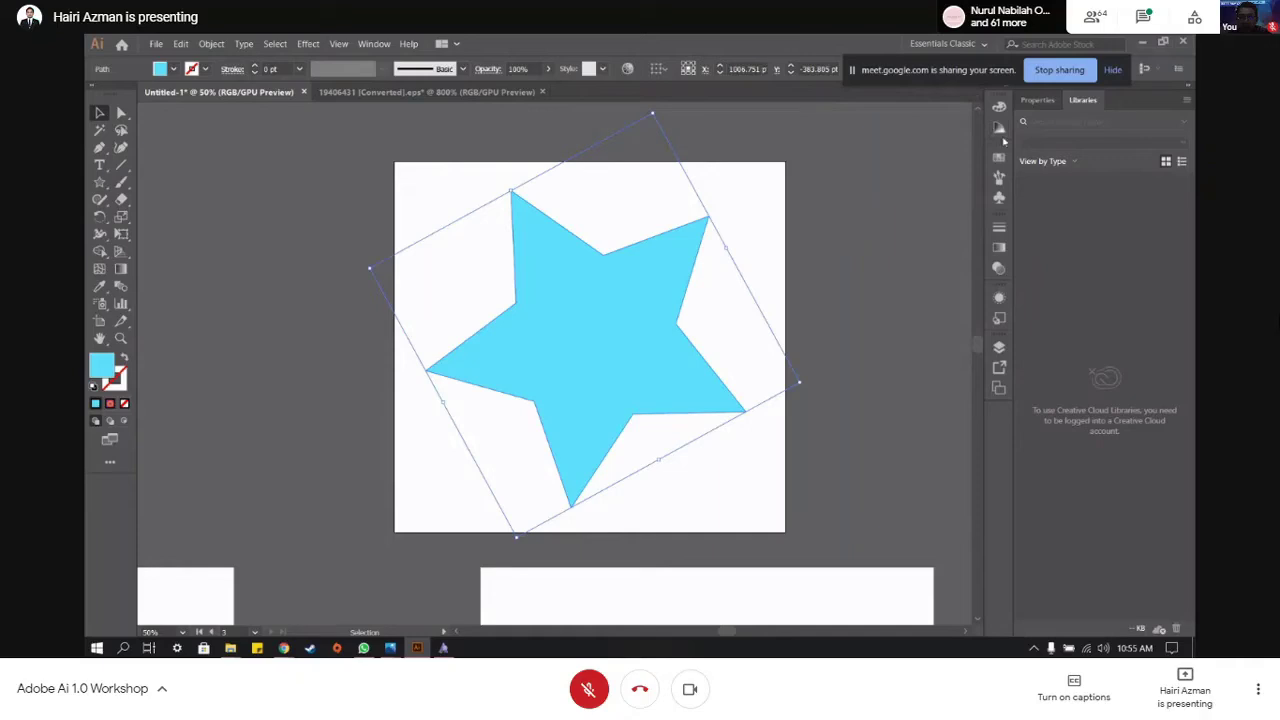
left_click(998, 128)
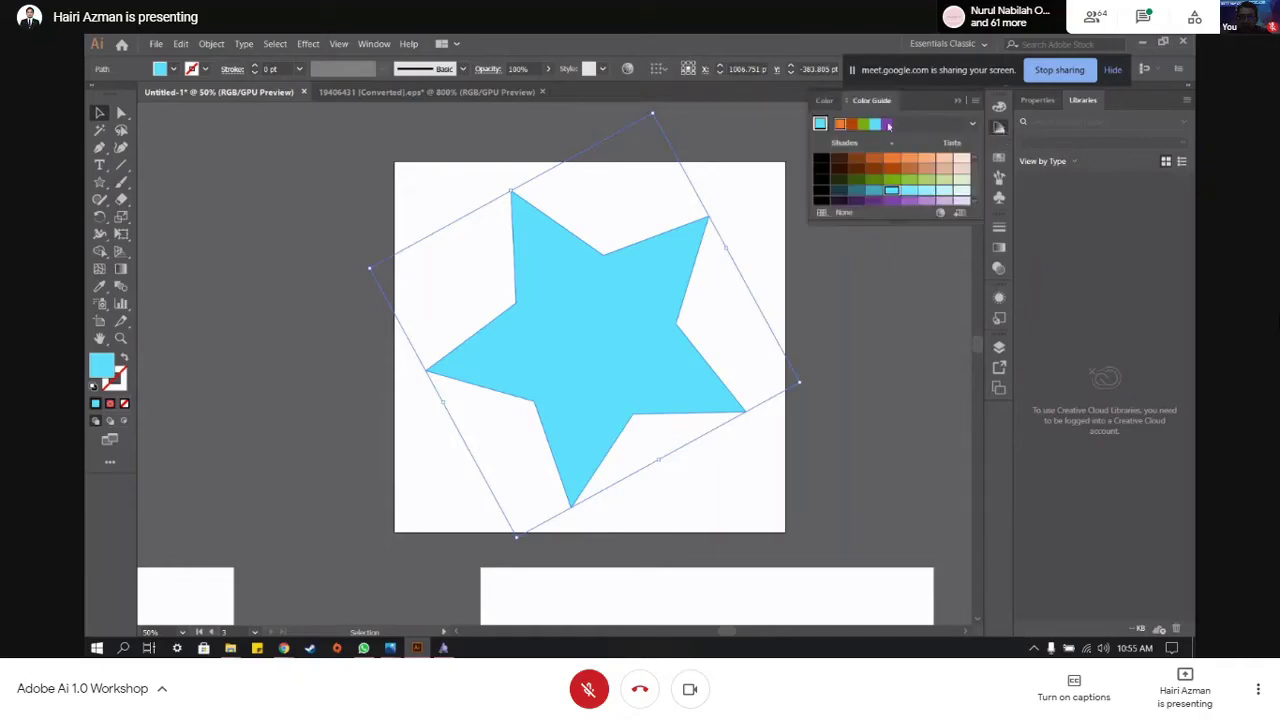
left_click(1003, 161)
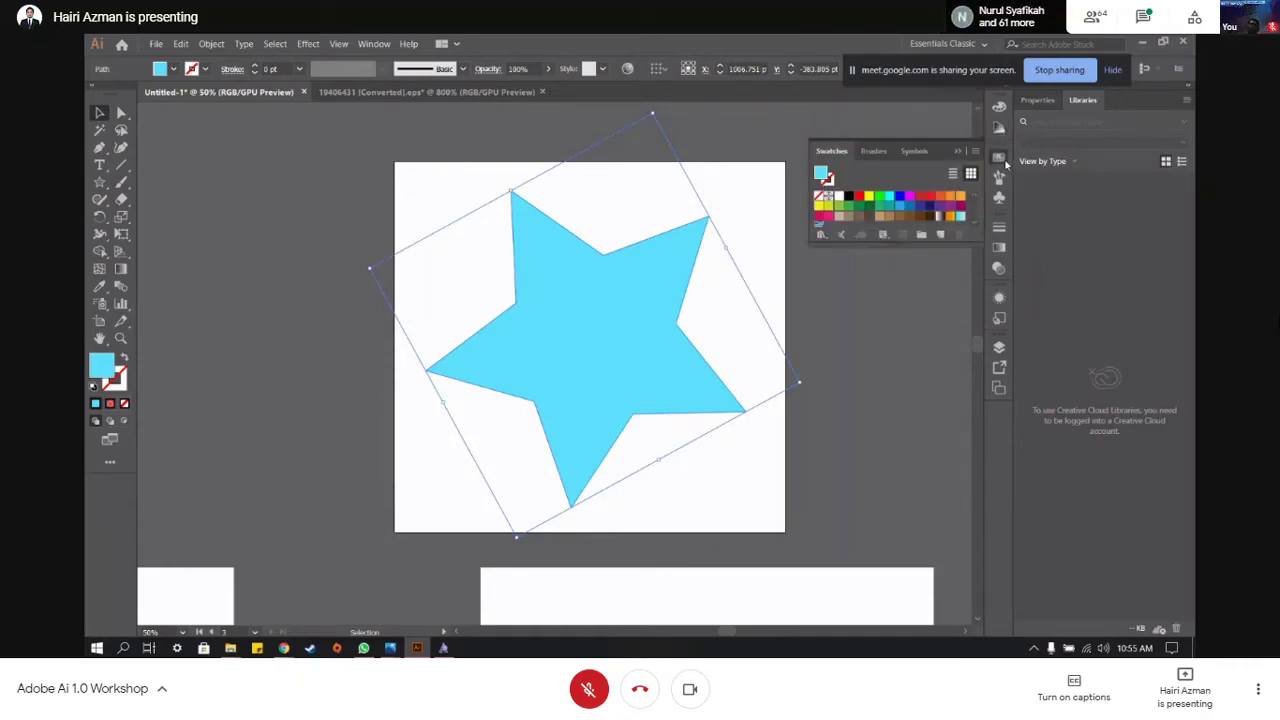
- Set up a Process Color RGB swatch named 'my faveourite' from the star's colour, then cancel it
left_click(939, 235)
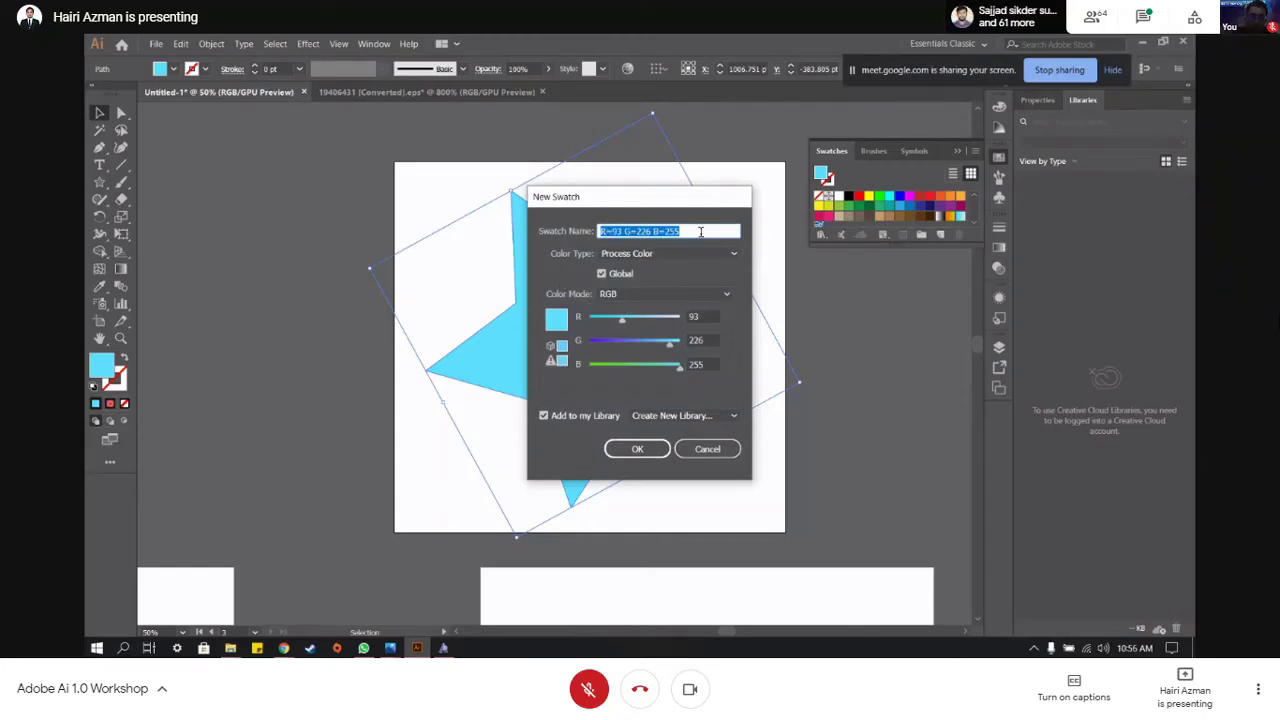
type("m")
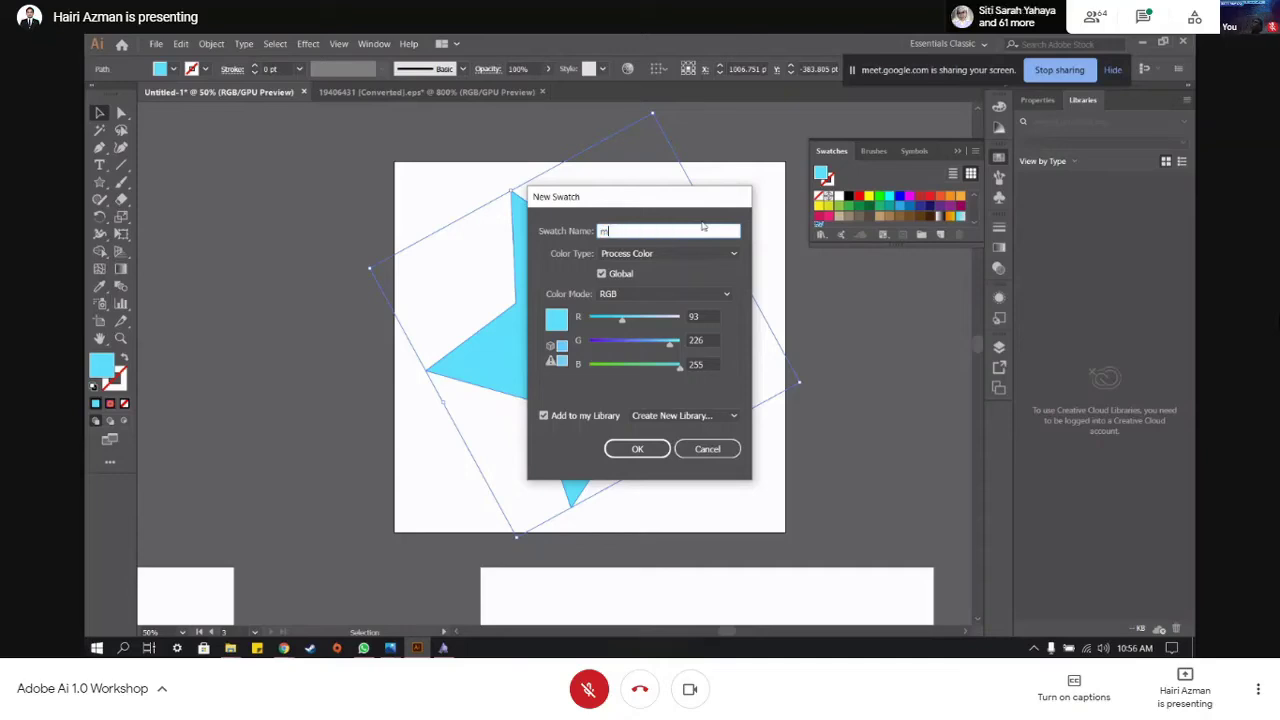
type("y faveourite")
left_click(668, 253)
left_click(663, 256)
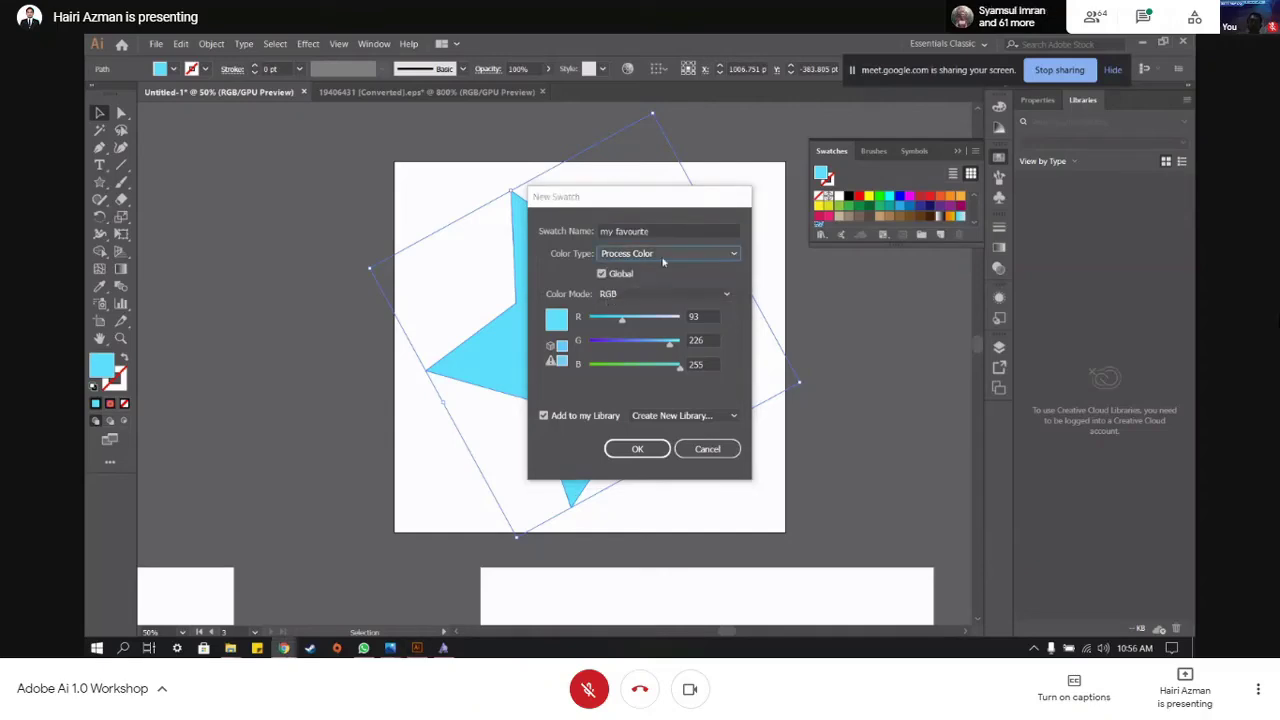
left_click(660, 293)
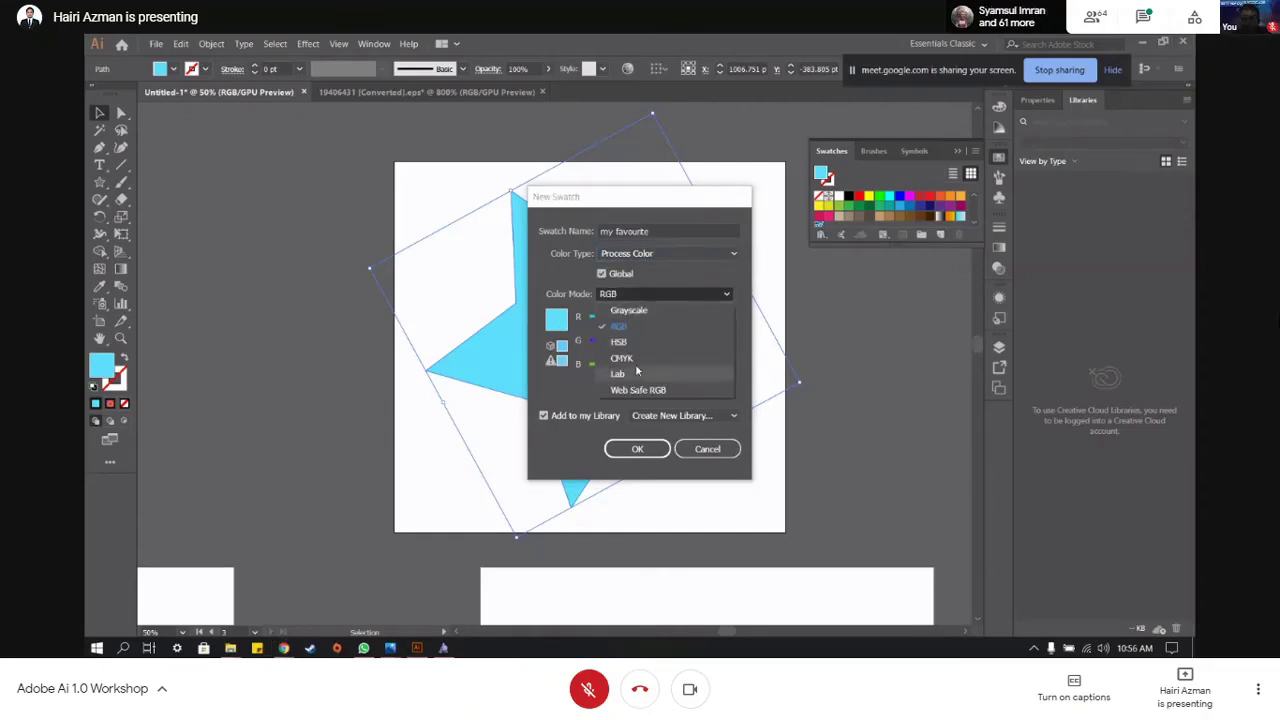
left_click(619, 326)
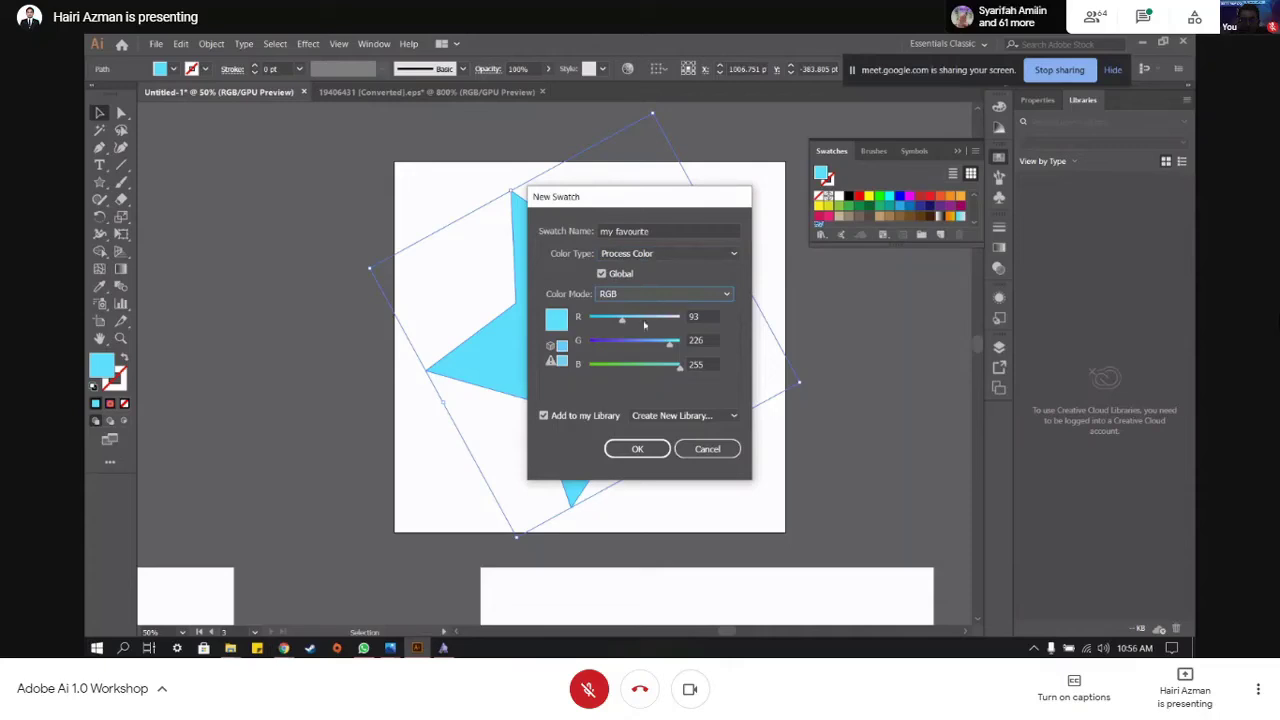
mouse_move(630, 320)
left_mouse_down()
mouse_move(617, 320)
mouse_move(650, 344)
mouse_move(626, 343)
left_mouse_up()
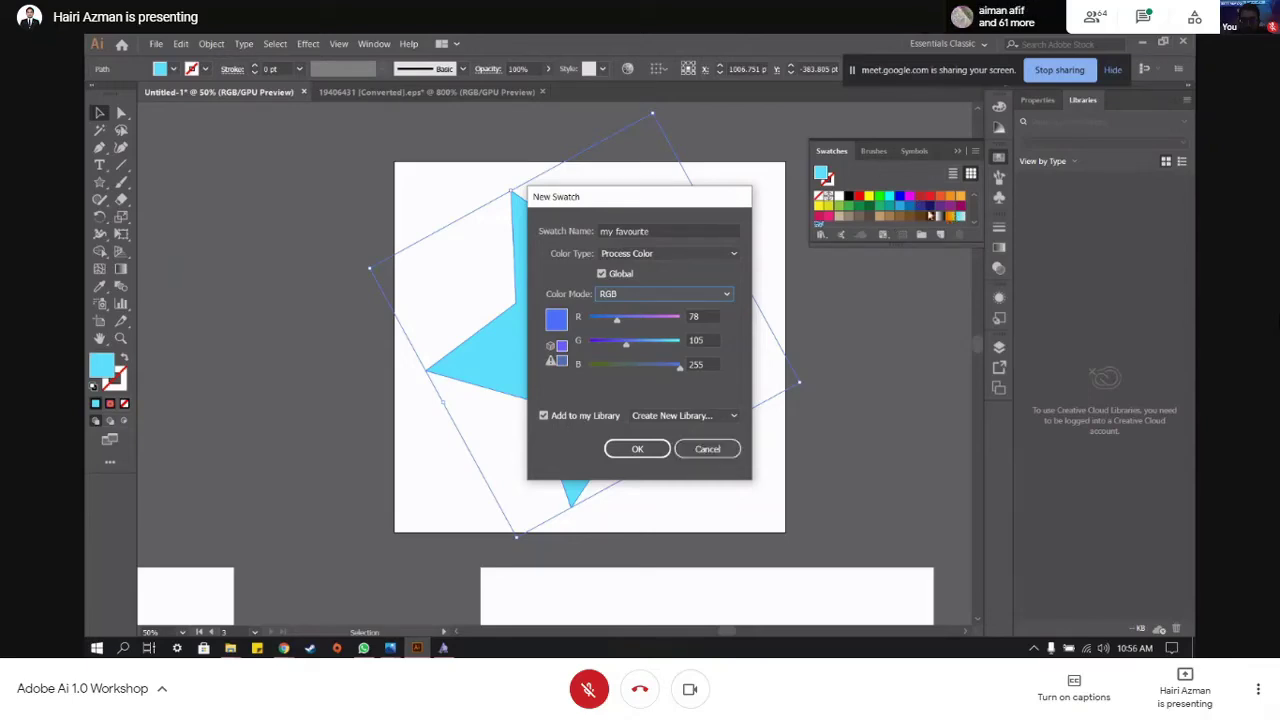
left_click(707, 449)
- Paint a hooked cyan stroke at the artboard's top-left with the default Paintbrush
left_click(874, 151)
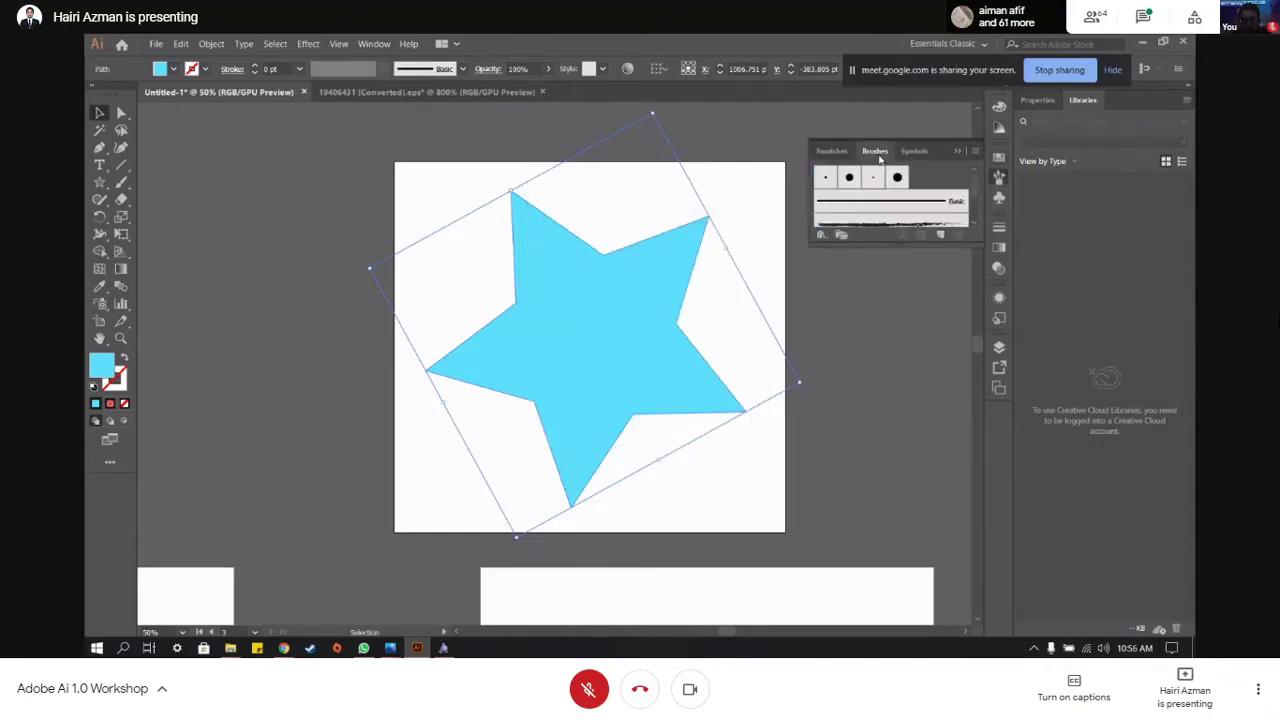
left_click(914, 151)
left_click(874, 151)
scroll(882, 190, "down", 3)
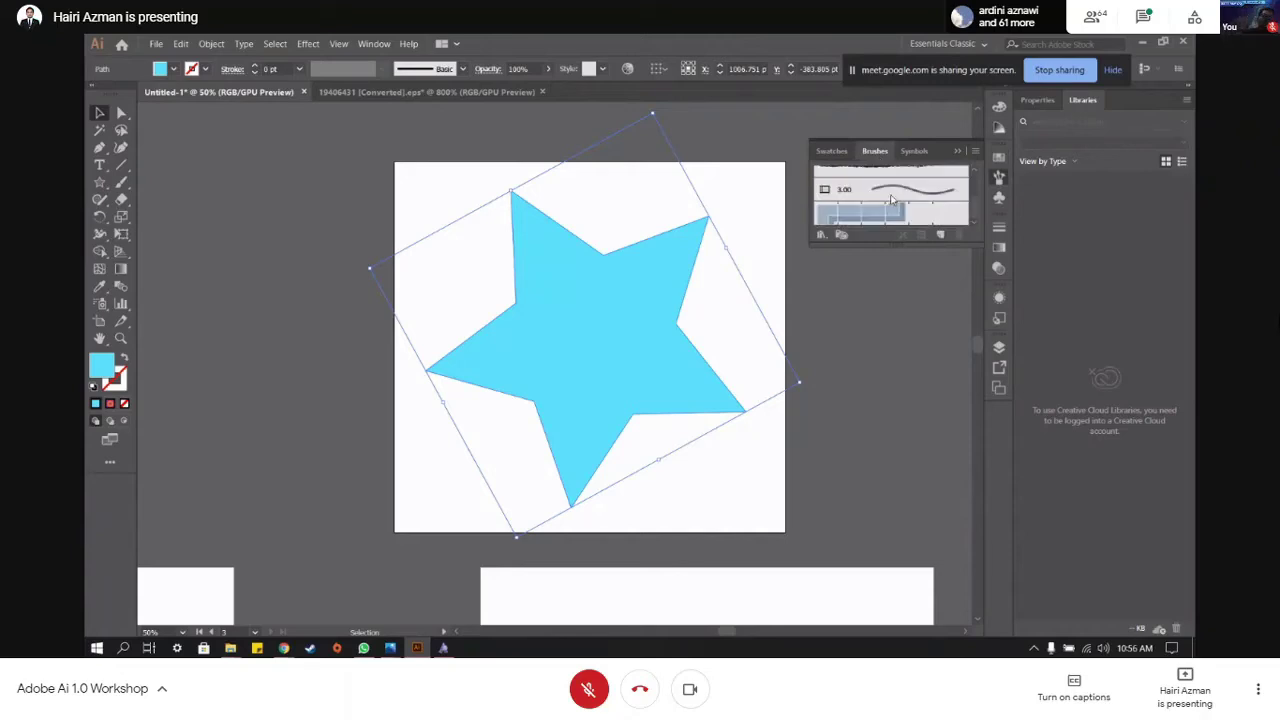
scroll(893, 202, "up", 3)
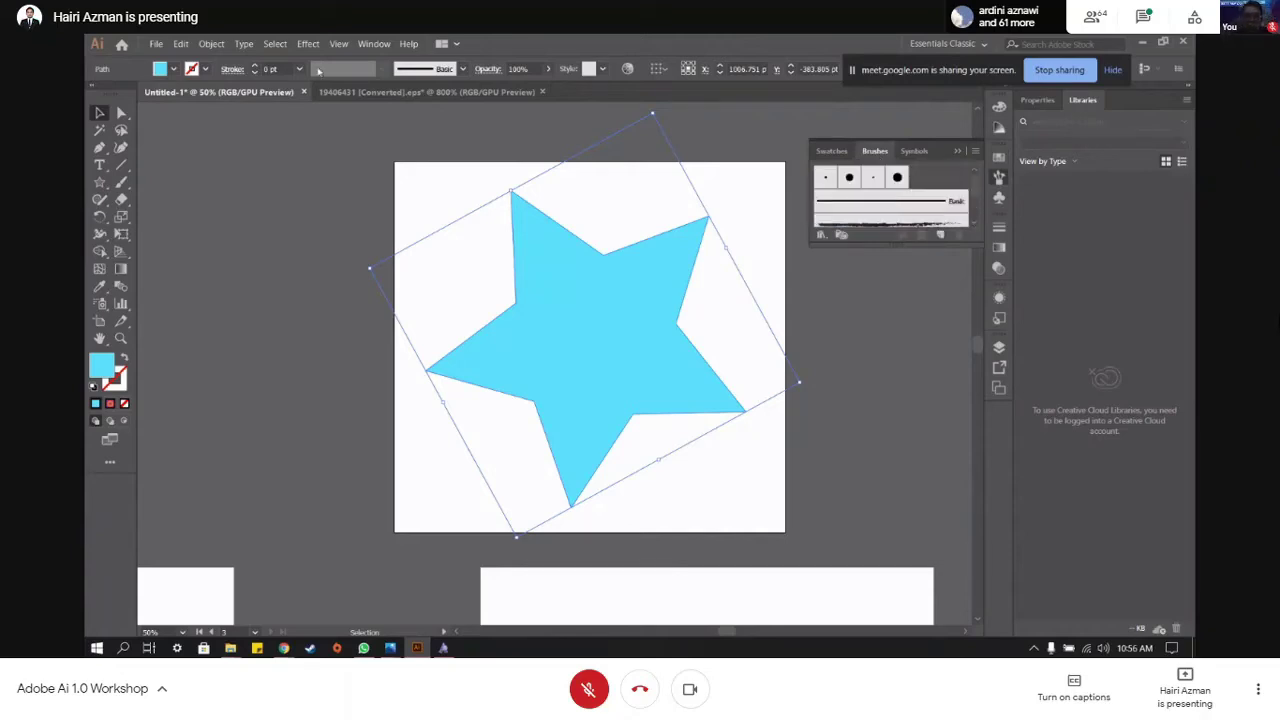
left_click(121, 182)
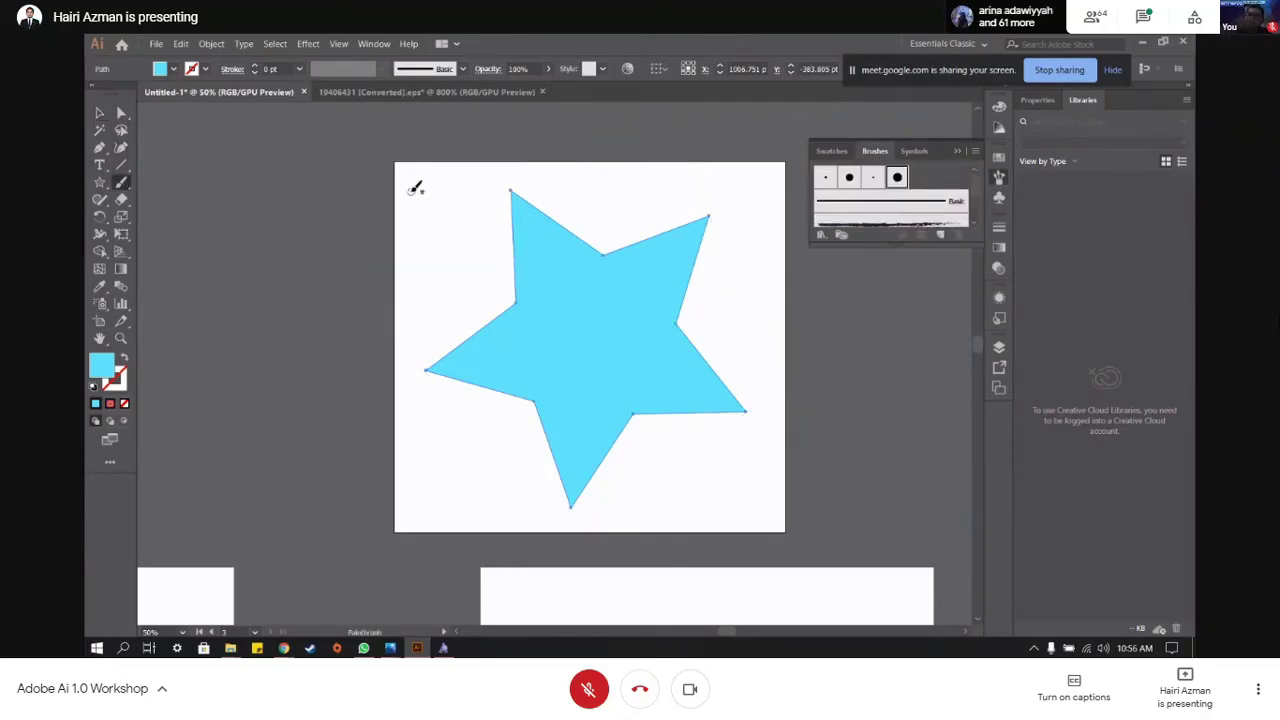
left_click_drag(440, 186, 467, 246)
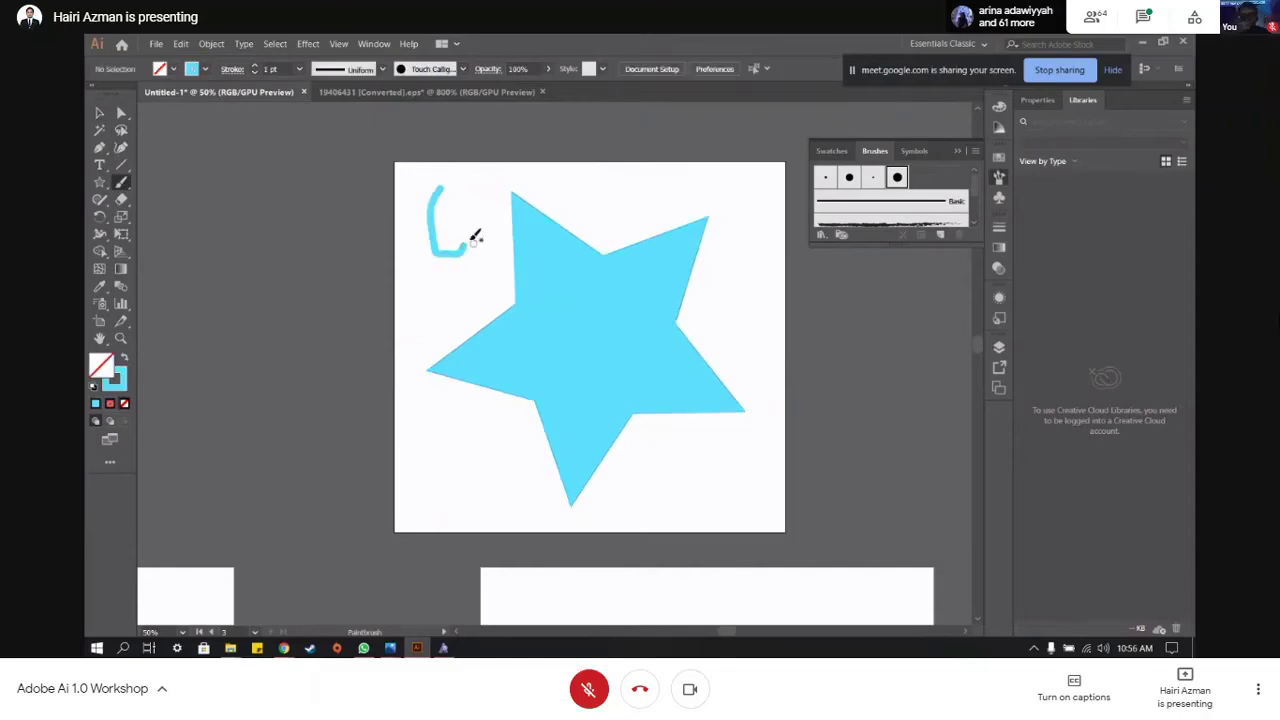
- Paint a looping charcoal-brush stroke near the artboard top and zoom to 100%
scroll(928, 201, "down", 2)
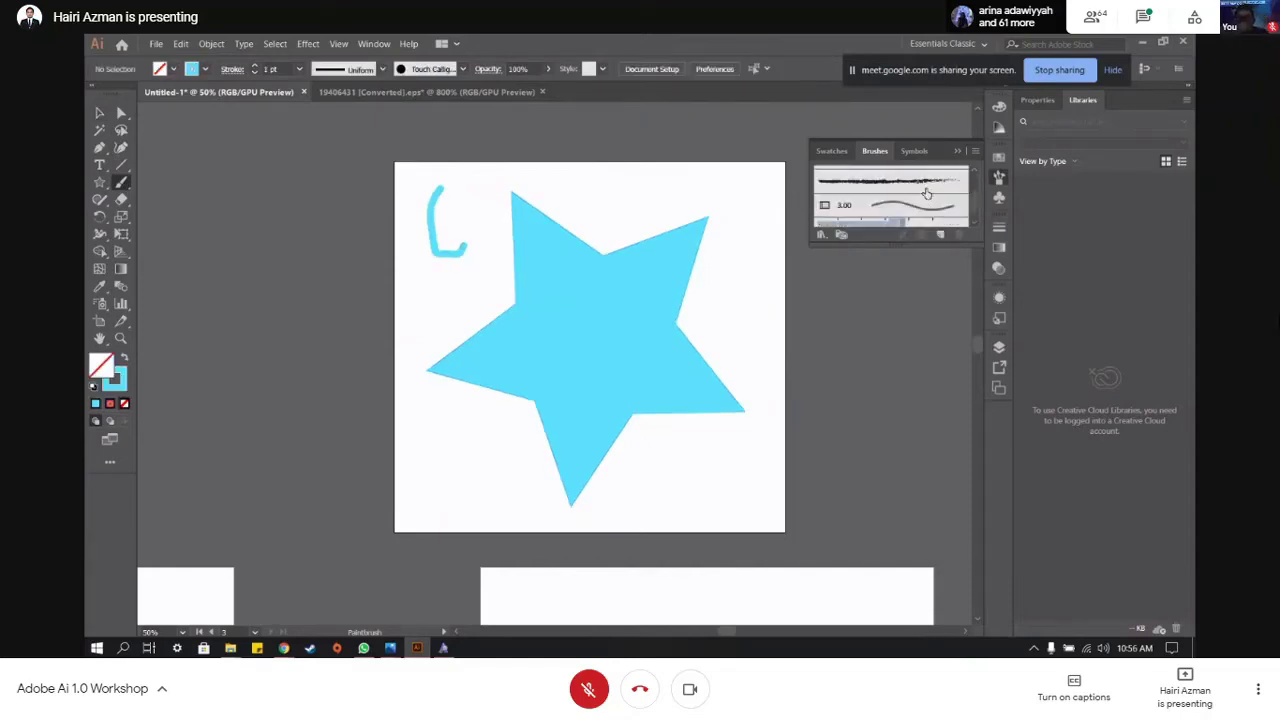
left_click(926, 184)
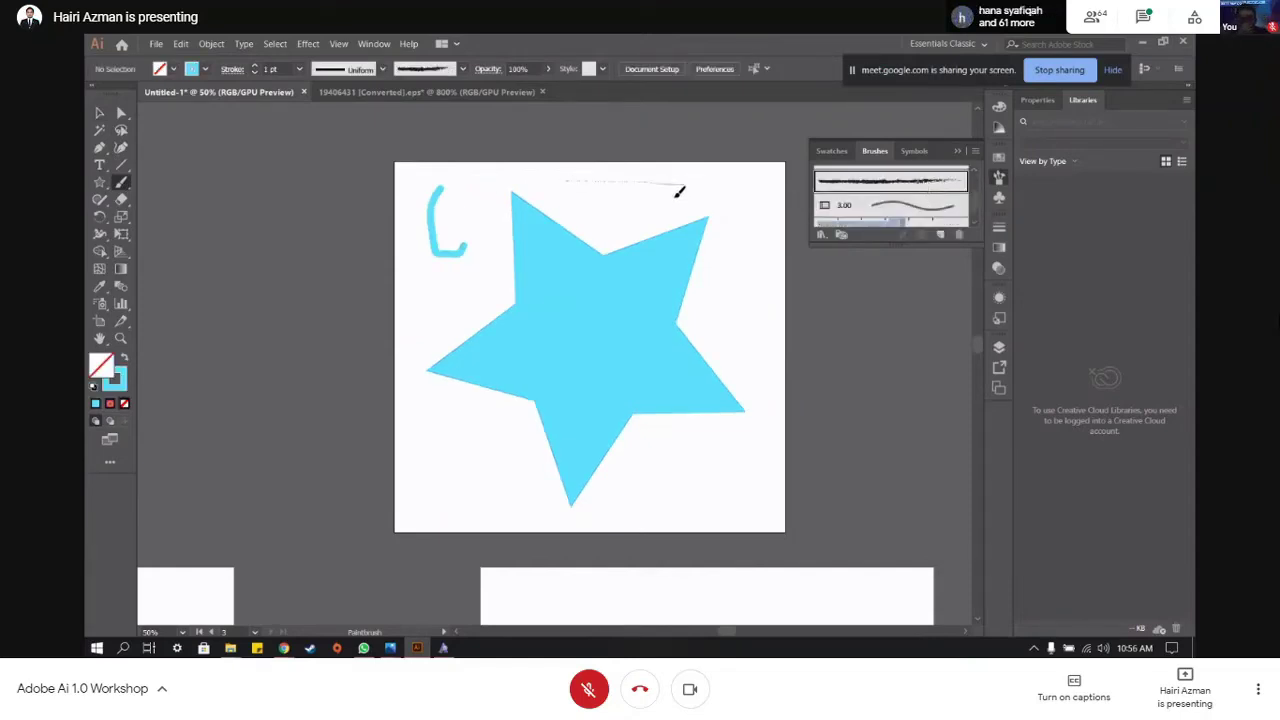
left_click_drag(678, 191, 602, 206)
key("ctrl+=")
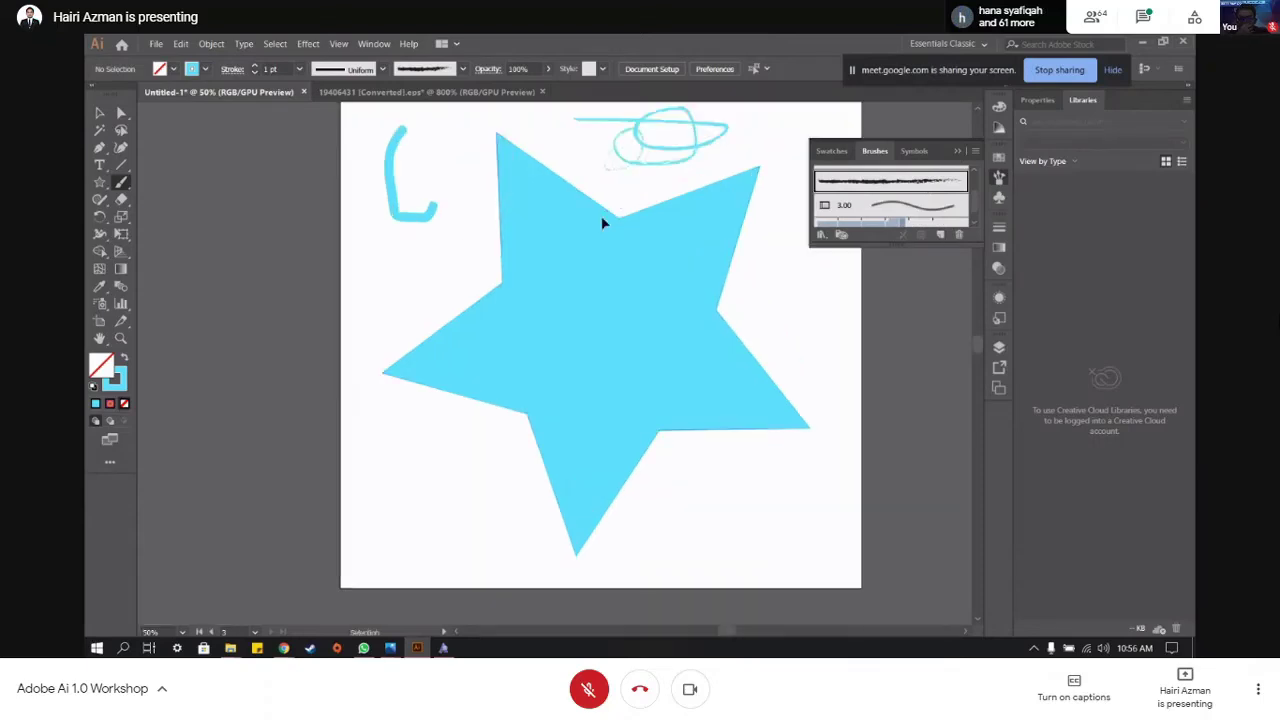
key("ctrl+=")
key("ctrl+=")
- Paint an S-shaped stroke on the artboard's right with the 3.00 brush, then show Symbols
scroll(751, 266, "up", 4)
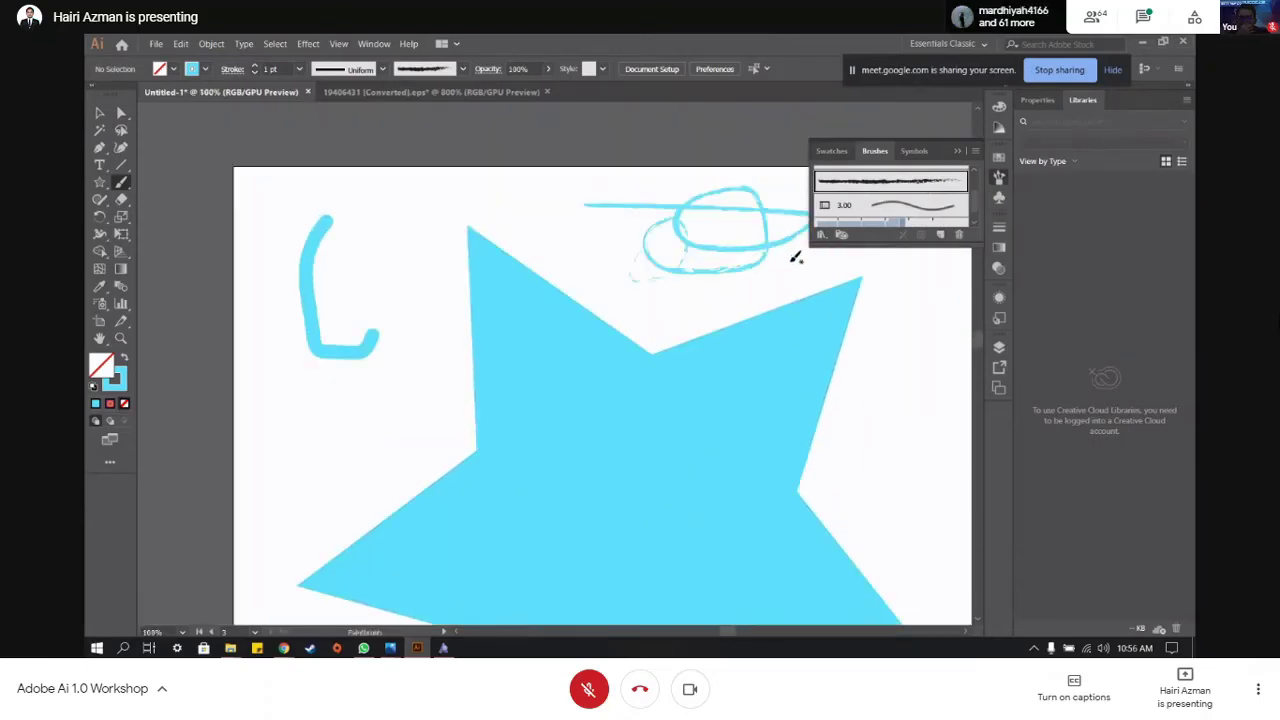
left_click(938, 207)
mouse_move(927, 298)
left_mouse_down()
mouse_move(874, 366)
mouse_move(928, 429)
mouse_move(913, 457)
mouse_move(899, 418)
mouse_move(896, 452)
left_mouse_up()
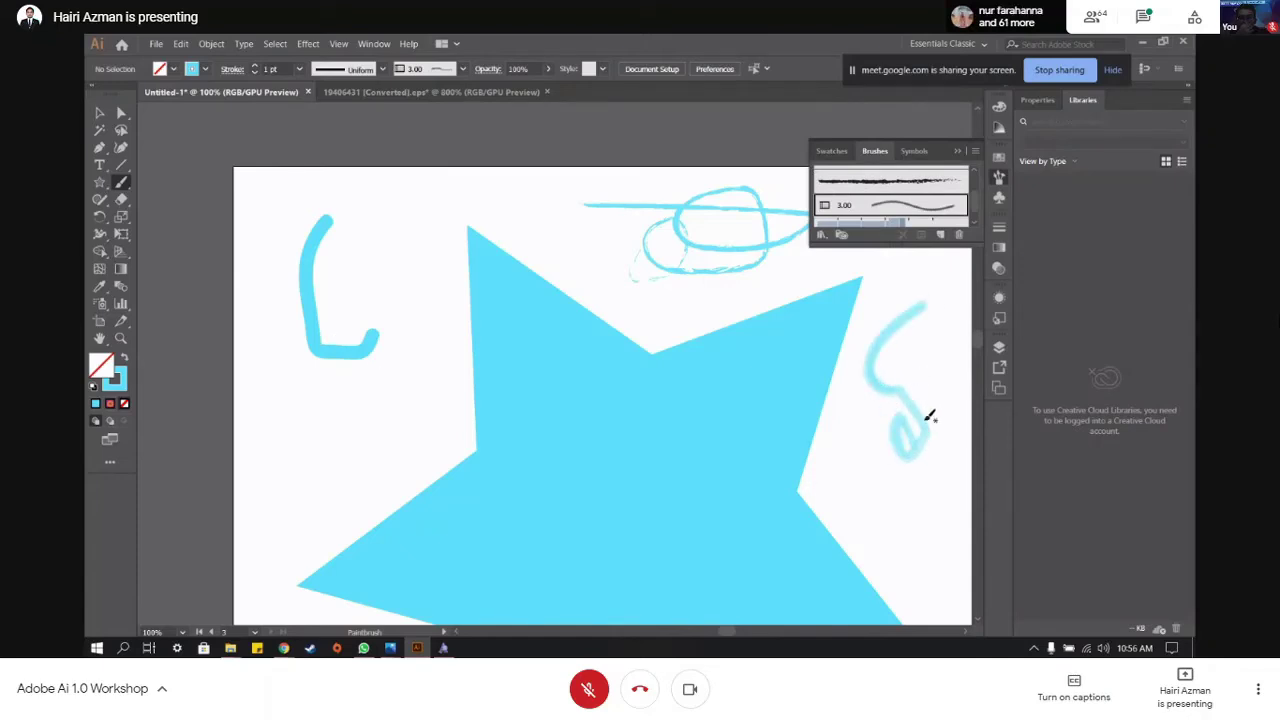
scroll(952, 212, "up", 3)
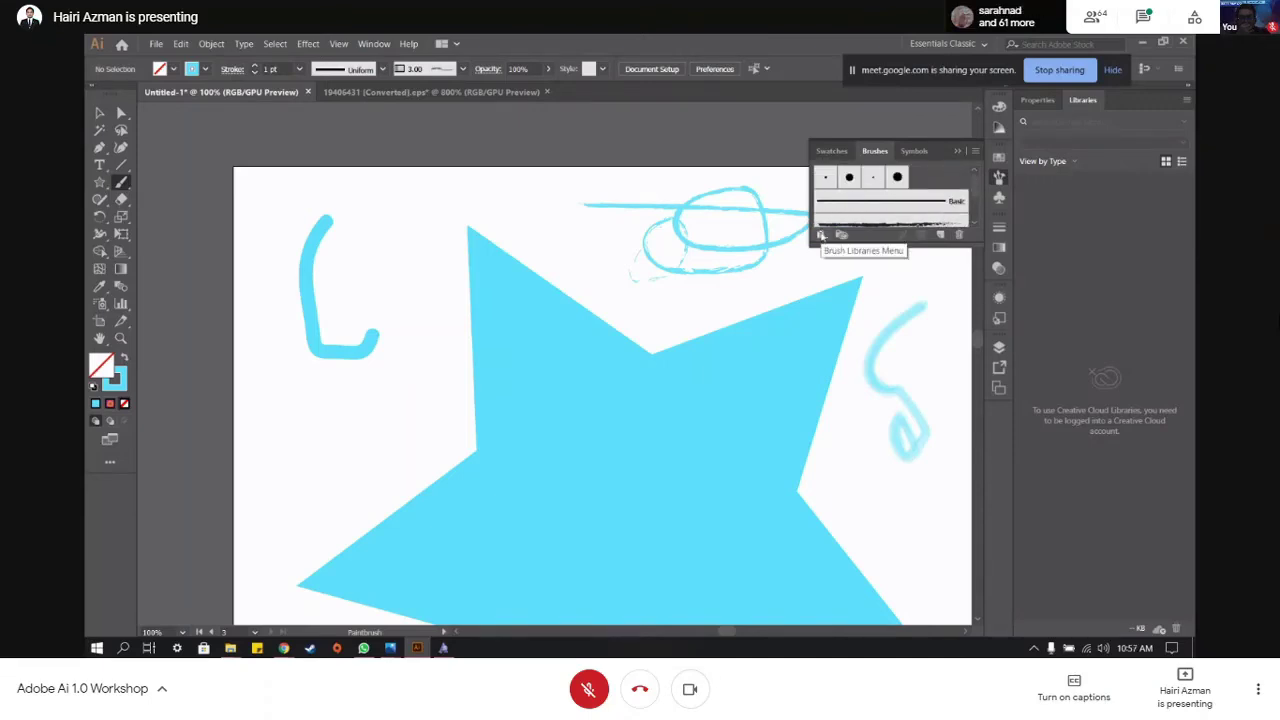
left_click(821, 235)
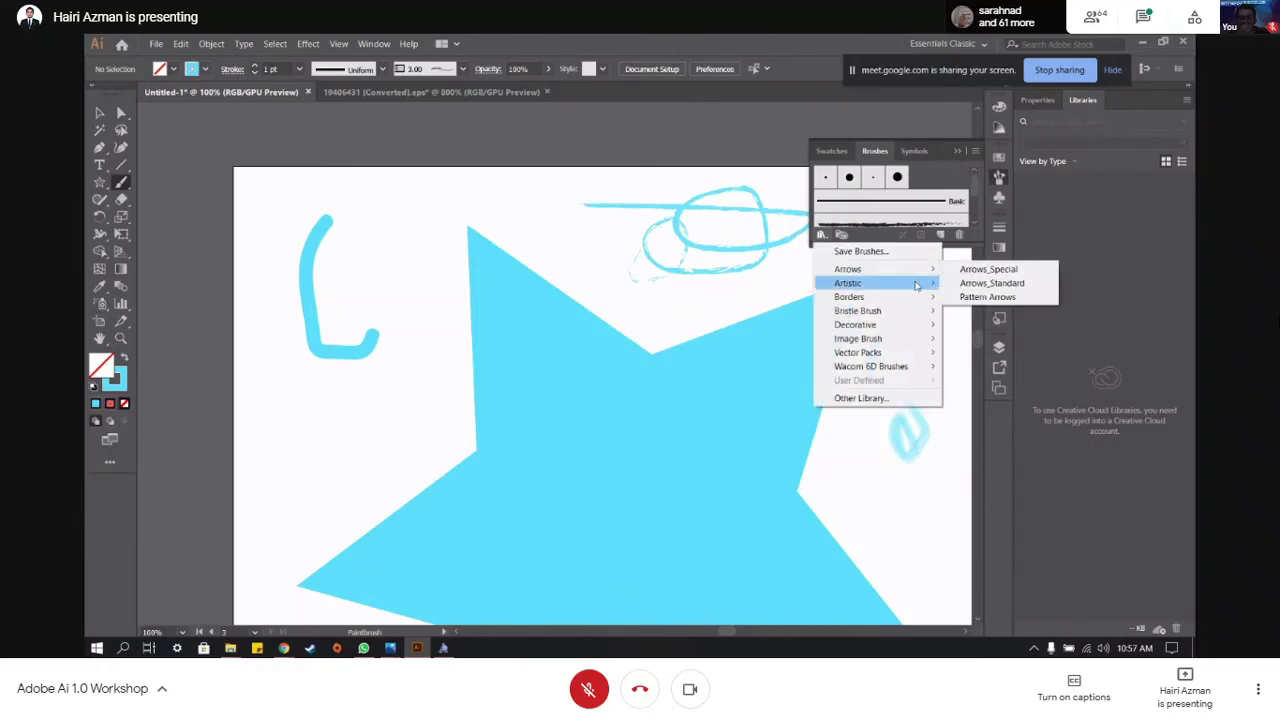
mouse_move(920, 288)
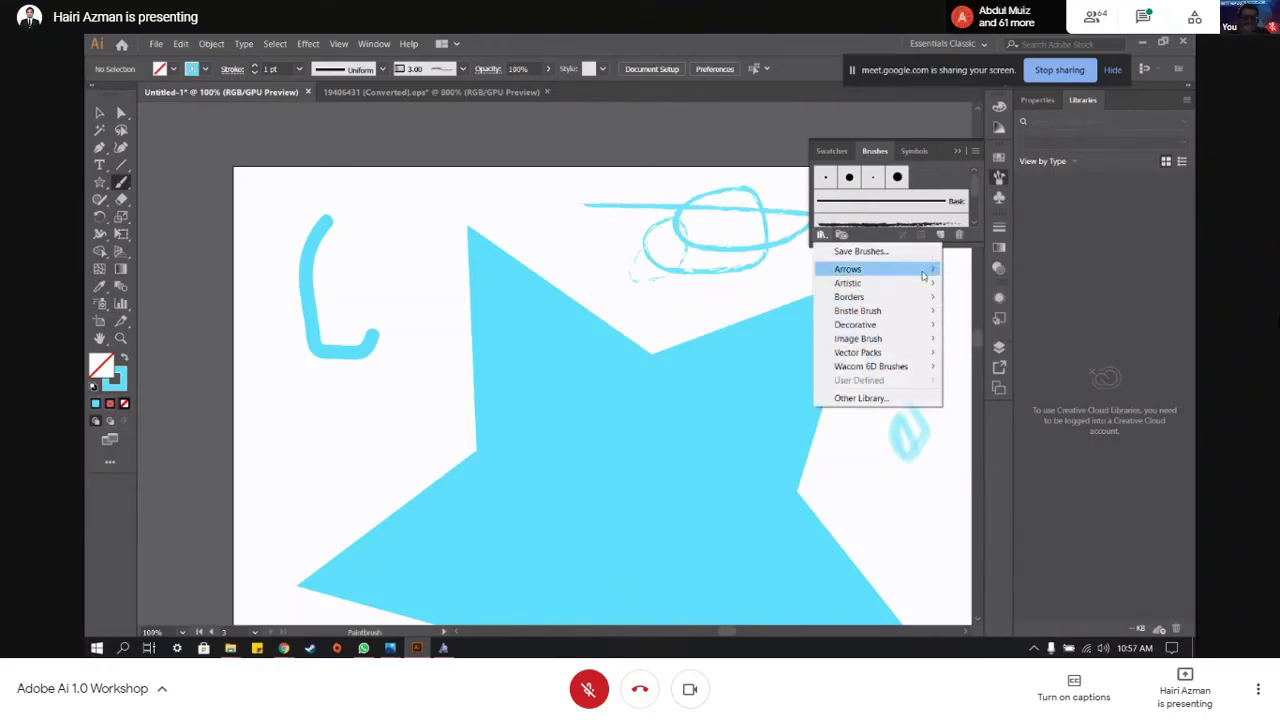
left_click(915, 151)
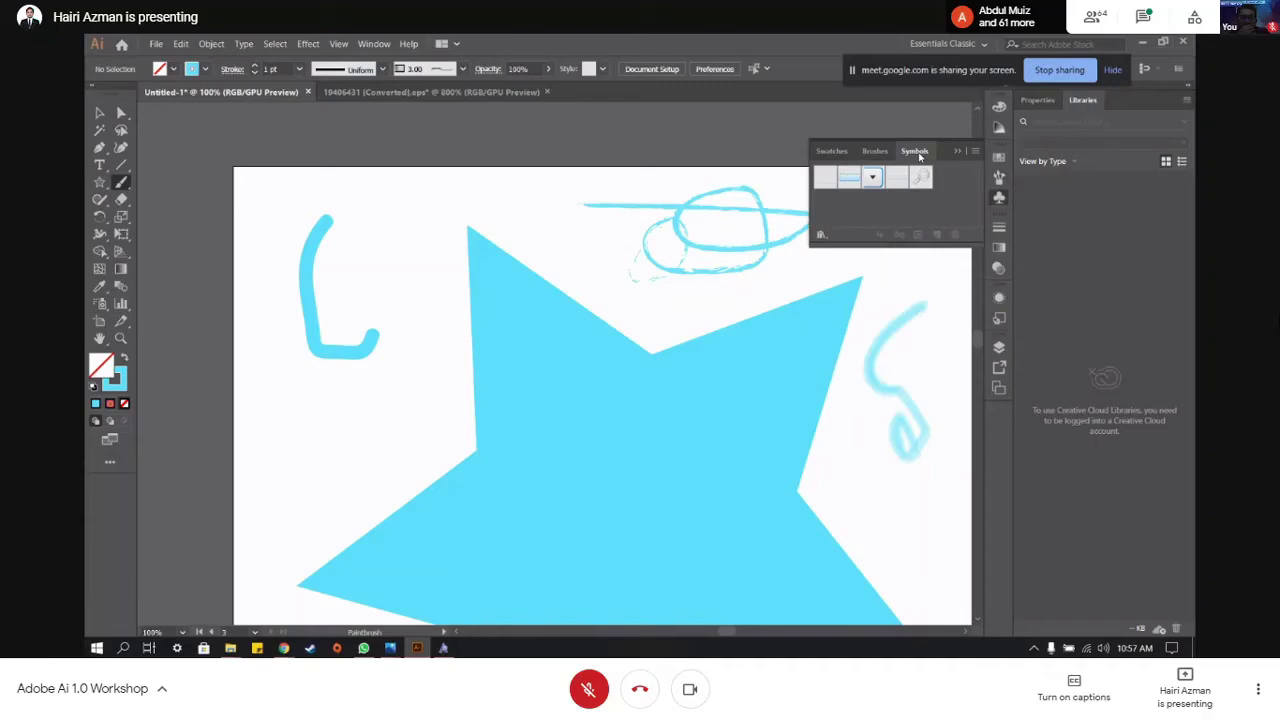
- Spray magnifying-glass symbols around the star and strokes, then place a rectangle symbol over its upper notch
left_click(870, 178)
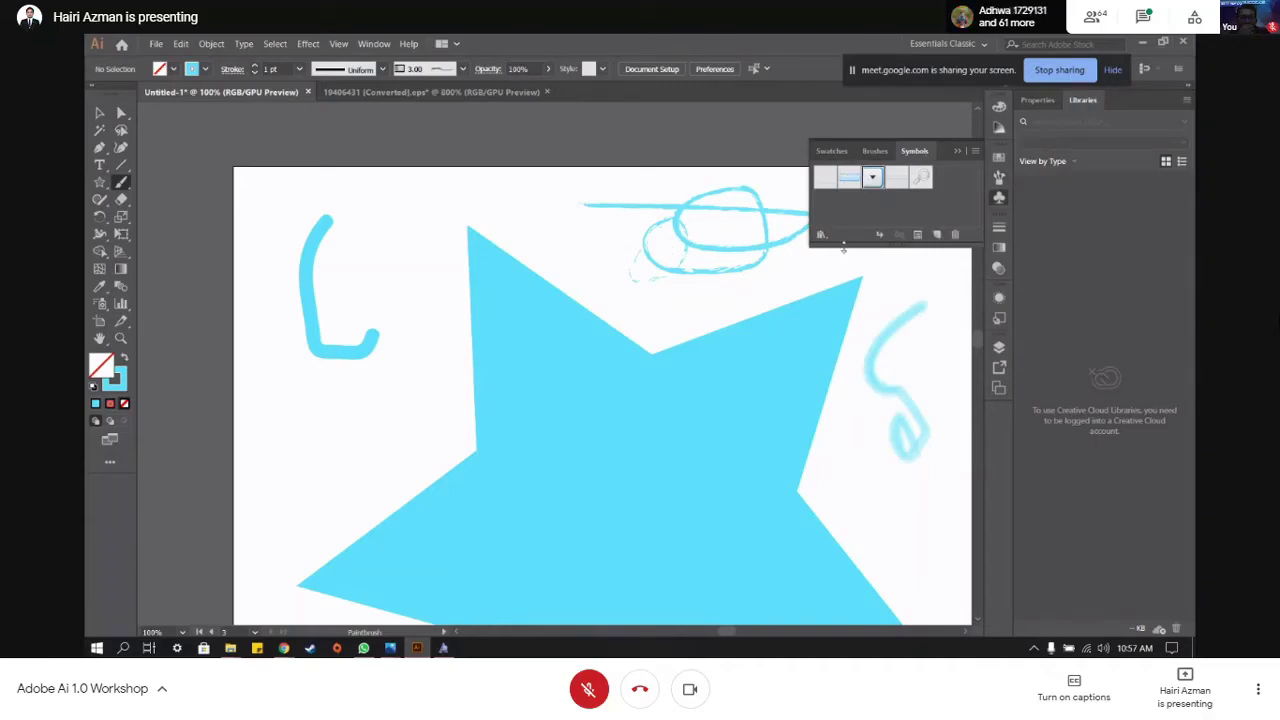
key("shift+s")
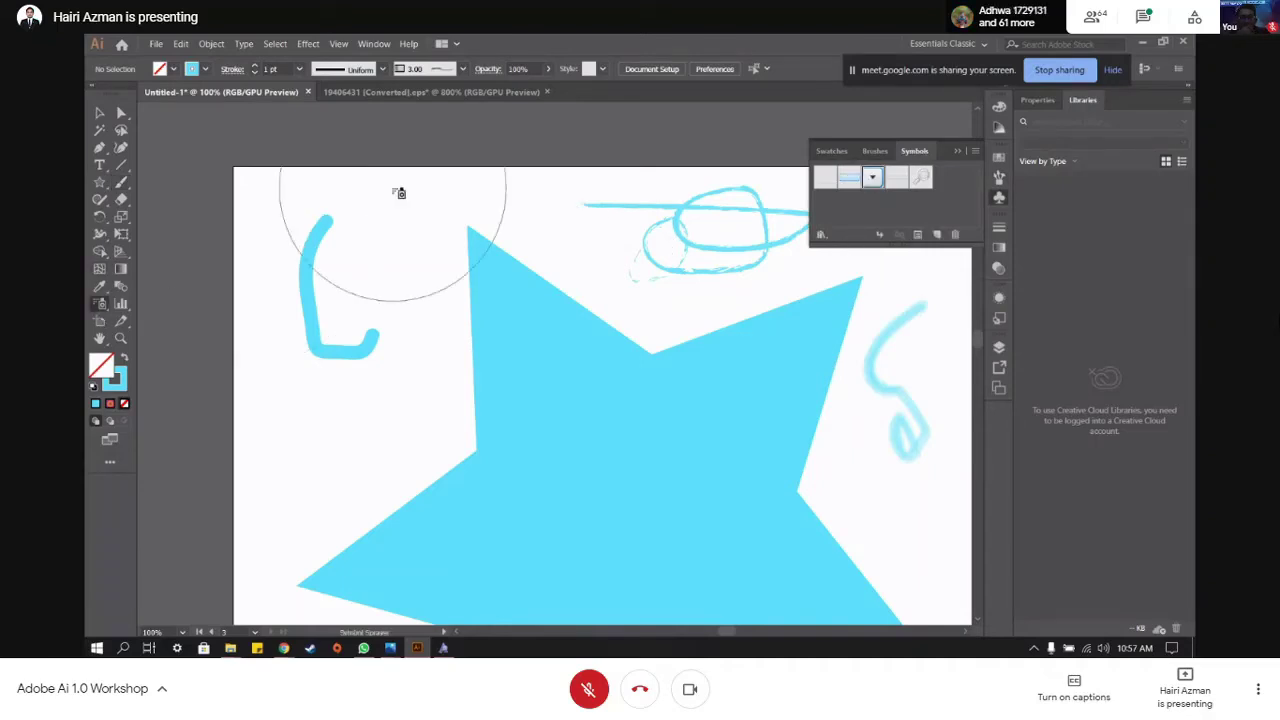
left_click(402, 188)
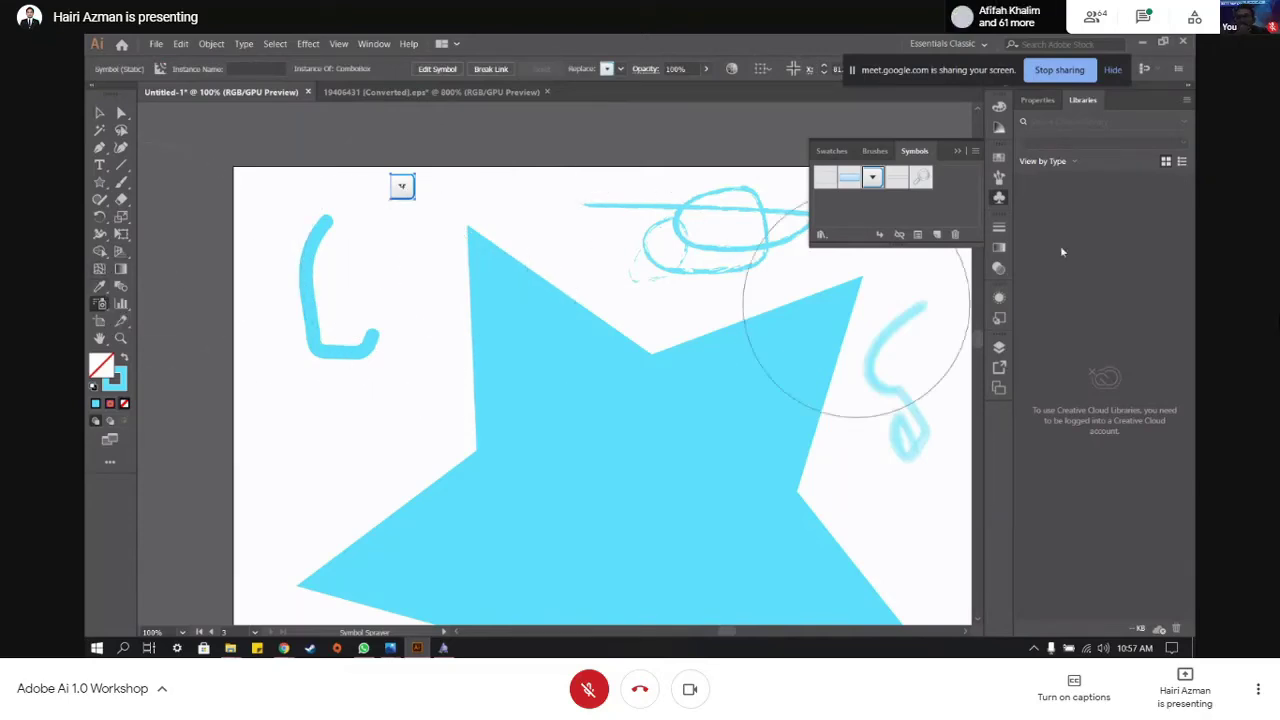
left_click(522, 194)
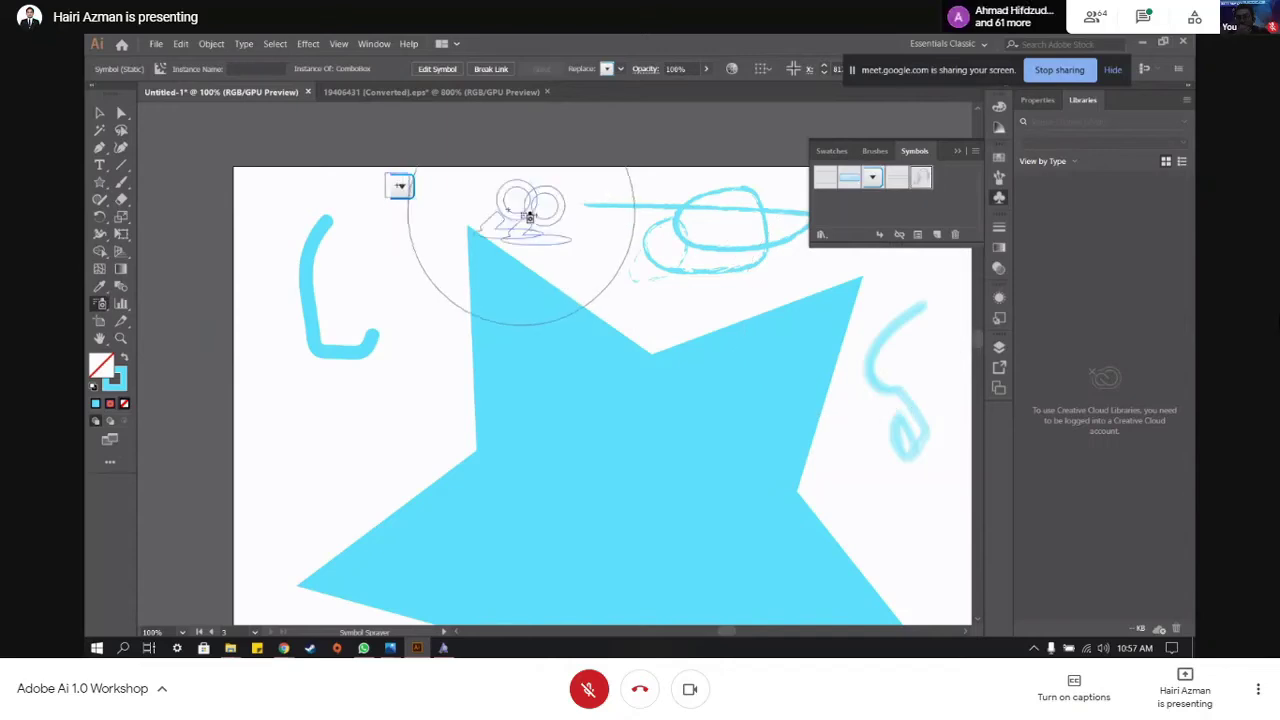
left_click(343, 465)
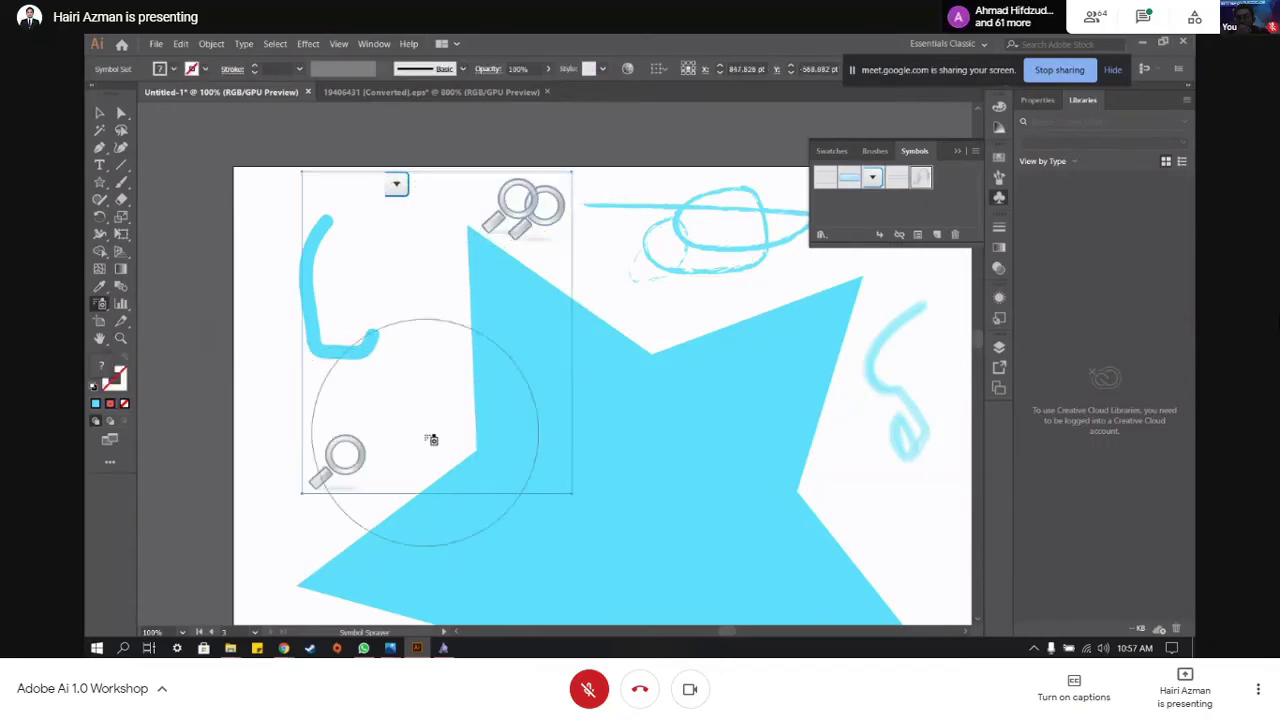
left_click(852, 478)
left_click(385, 370)
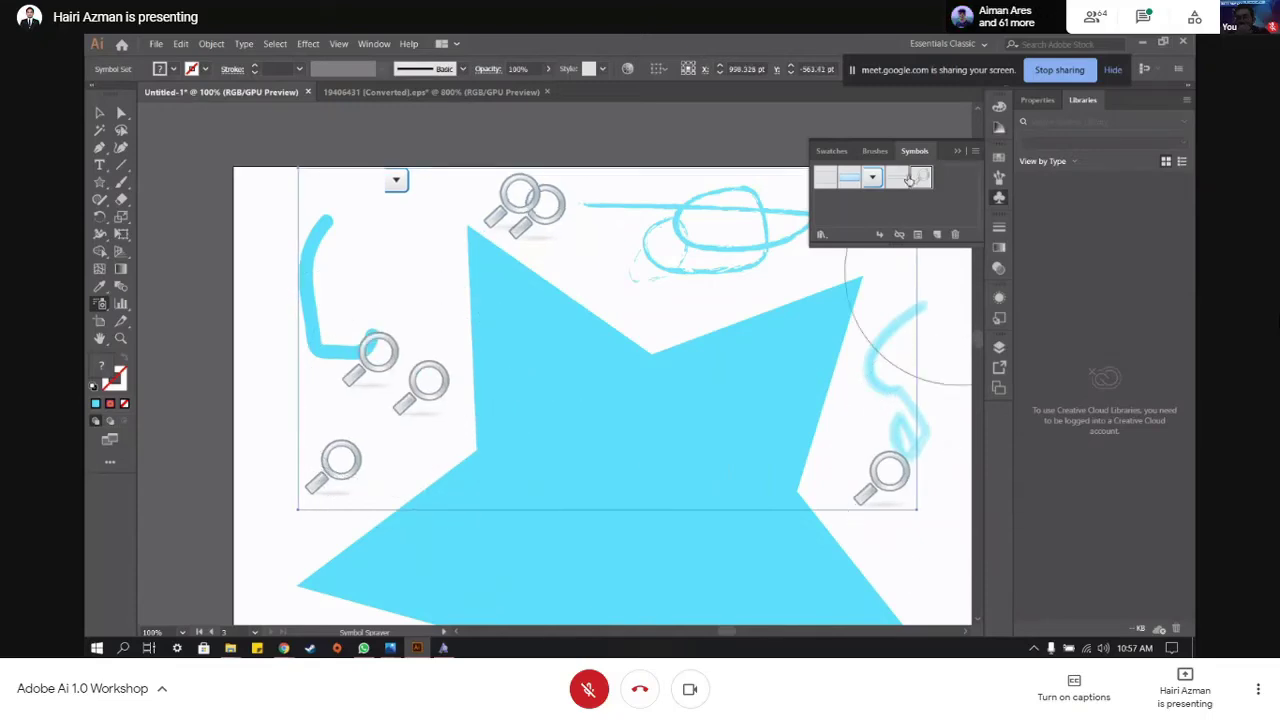
left_click(825, 177)
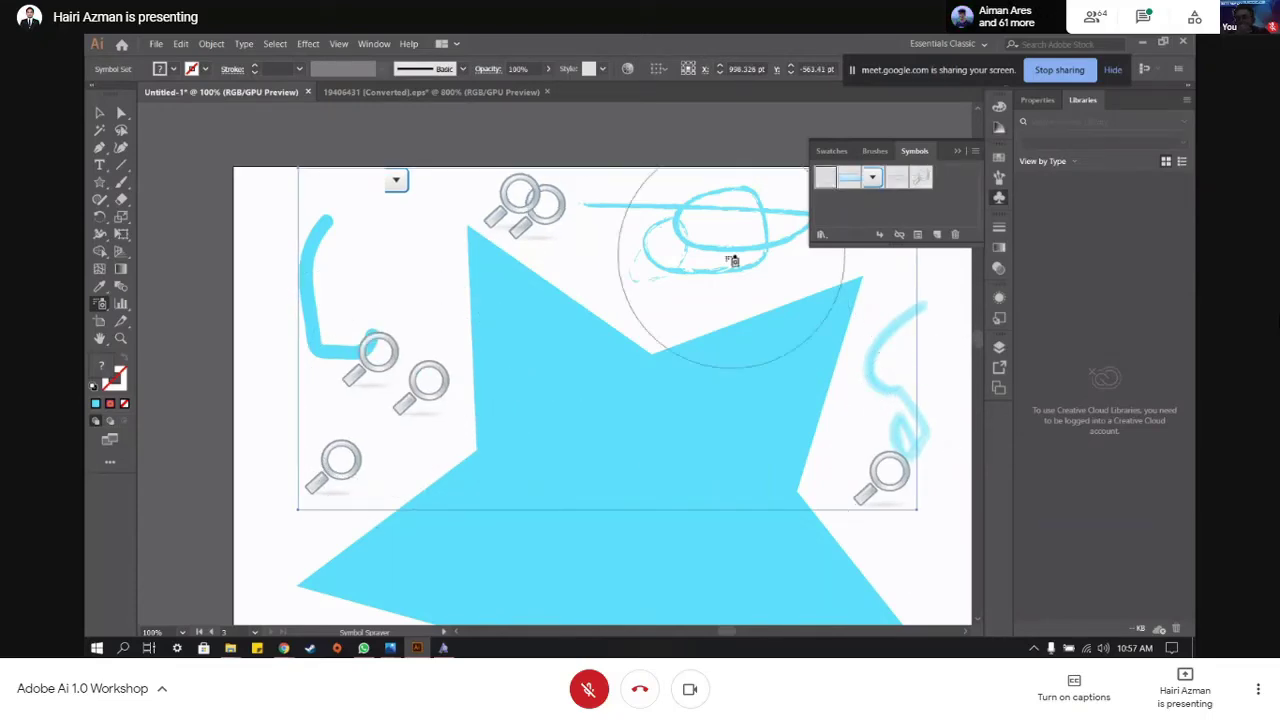
left_click(652, 298)
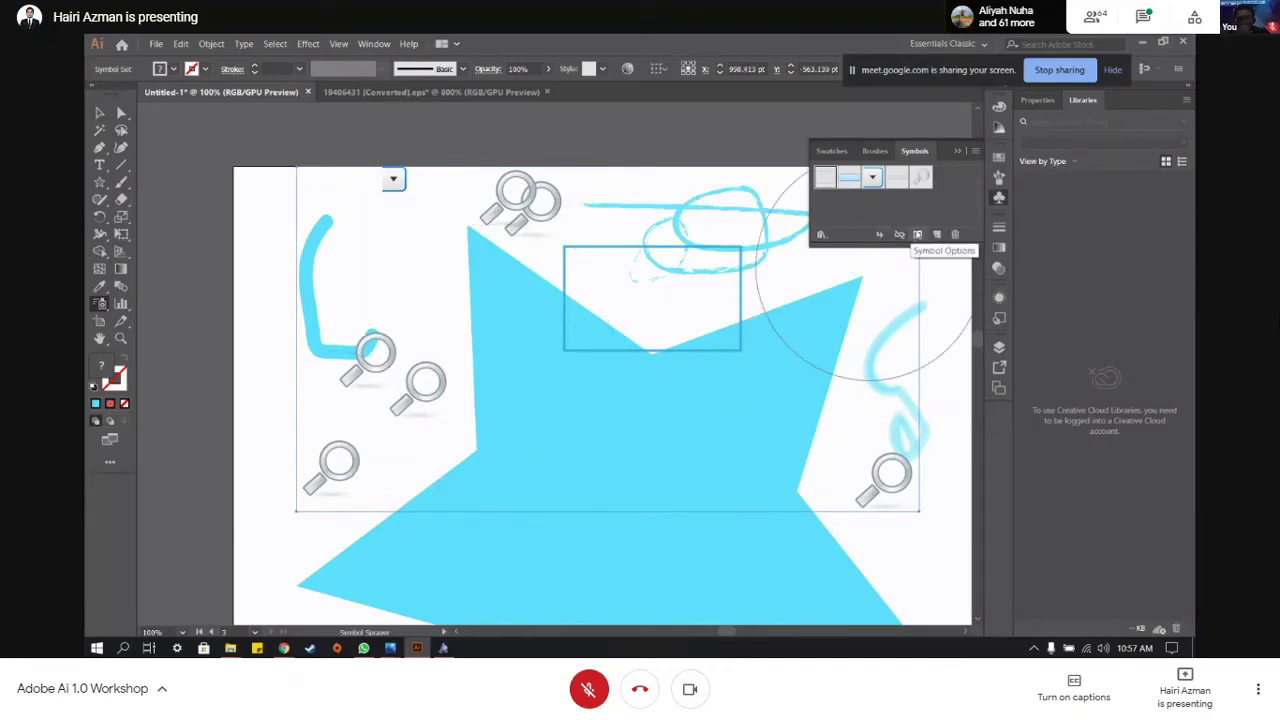
- Create a new symbol with Export Type set to Graphic, then bring up the Symbol Libraries list
left_click(939, 235)
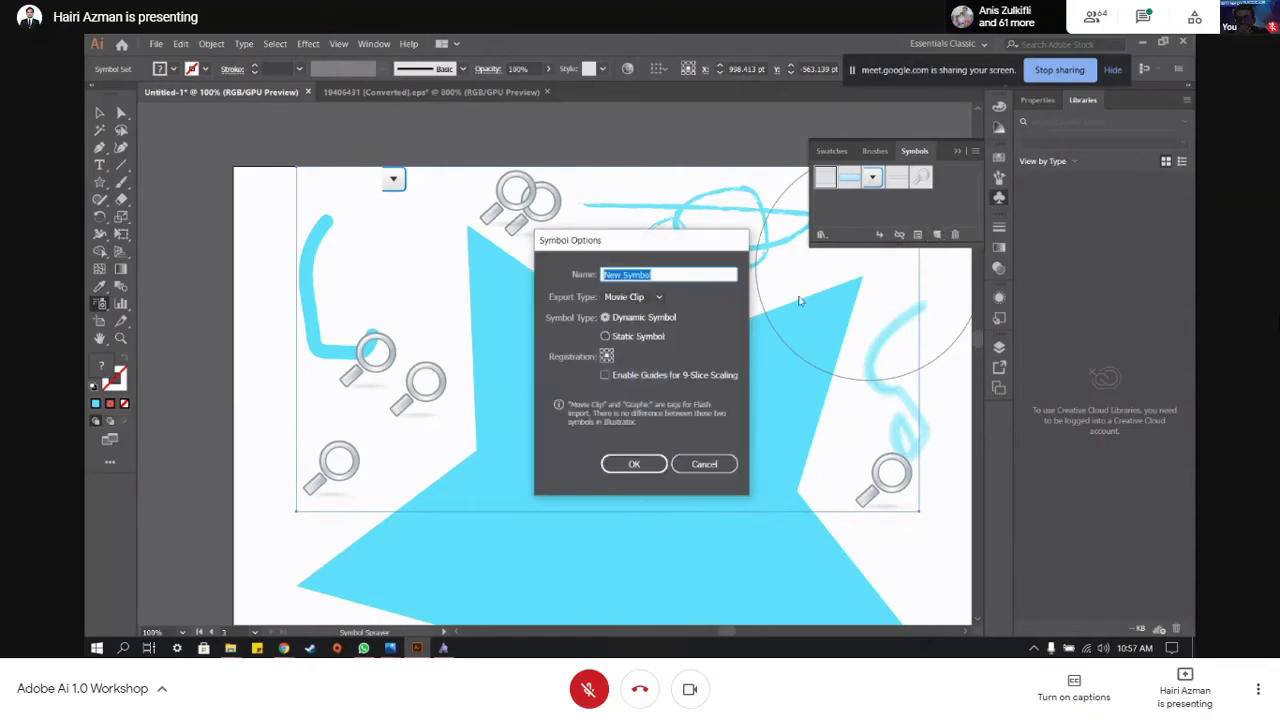
left_click(640, 297)
left_click(640, 298)
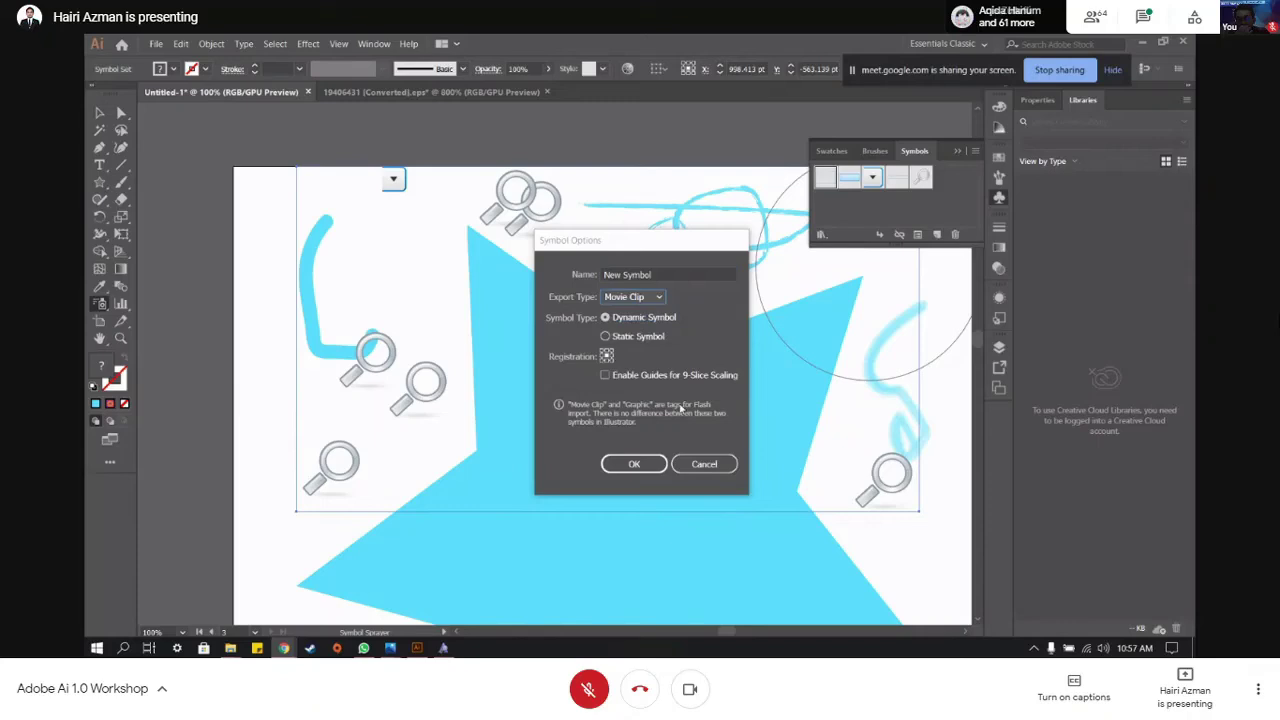
left_click(645, 297)
left_click(625, 327)
left_click(707, 462)
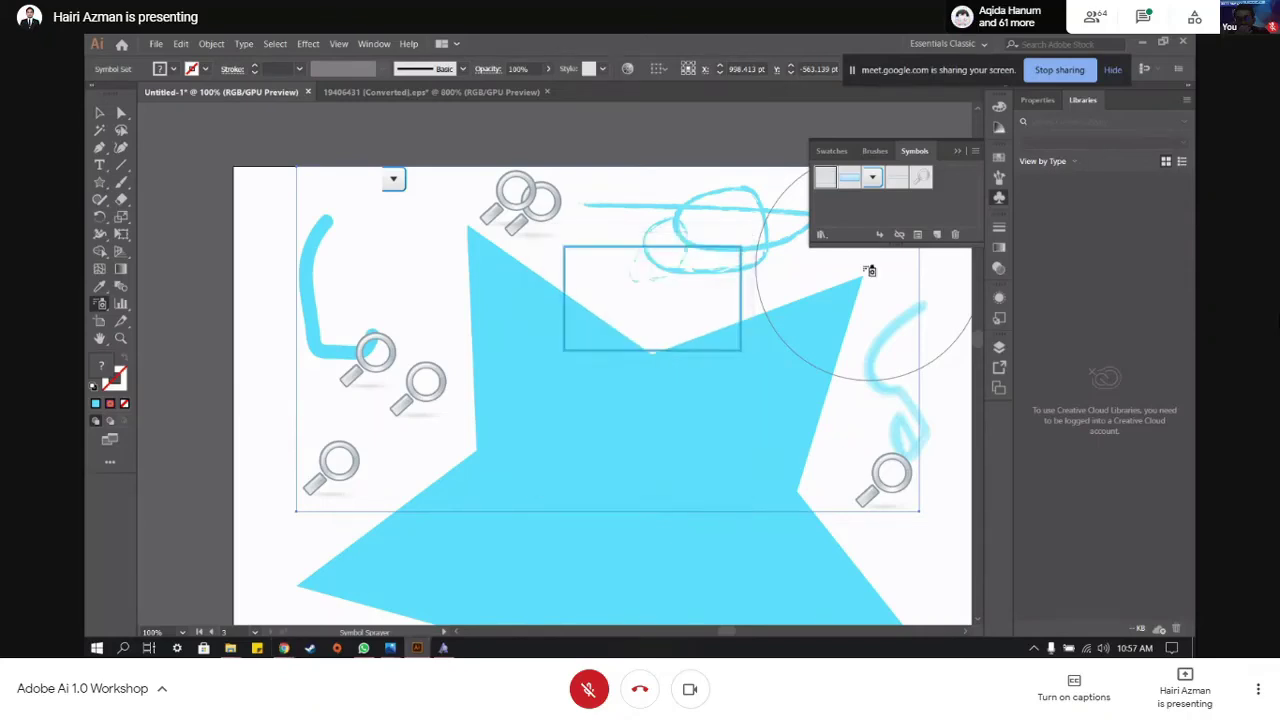
left_click(820, 235)
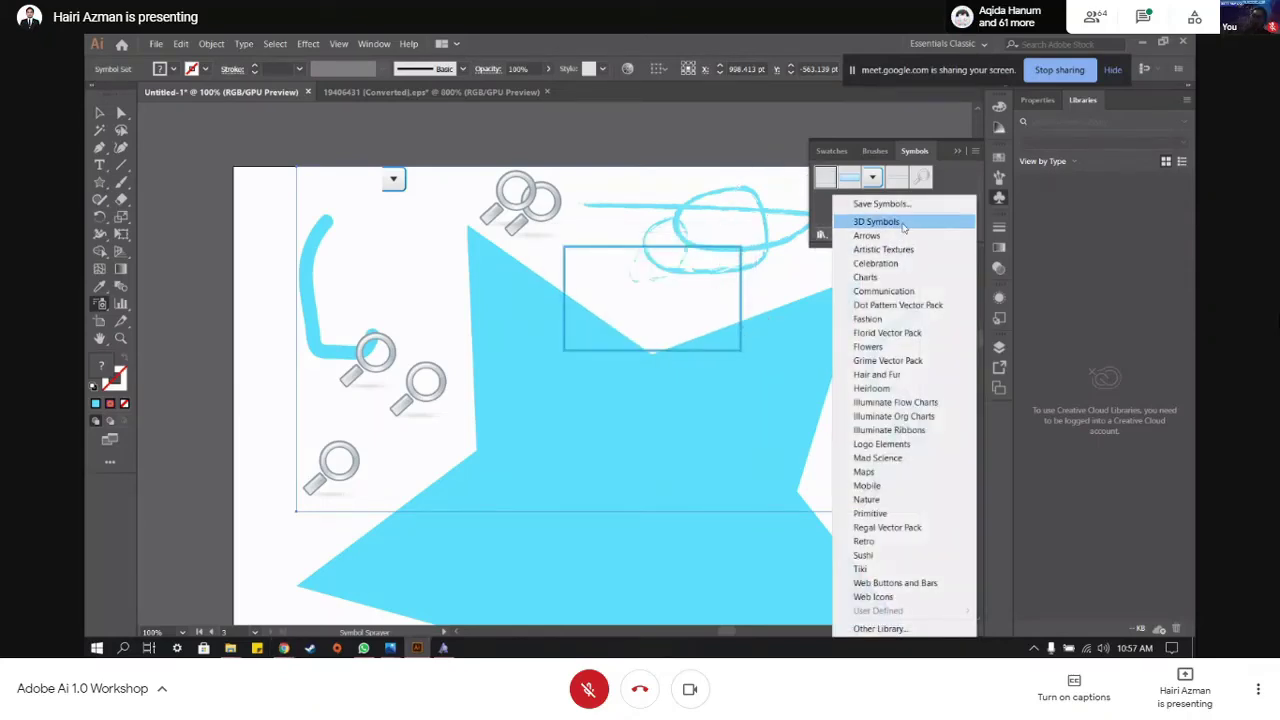
- Spray a sushi-roll symbol from the Sushi library onto the artboard's upper left, then close that library
left_click(905, 556)
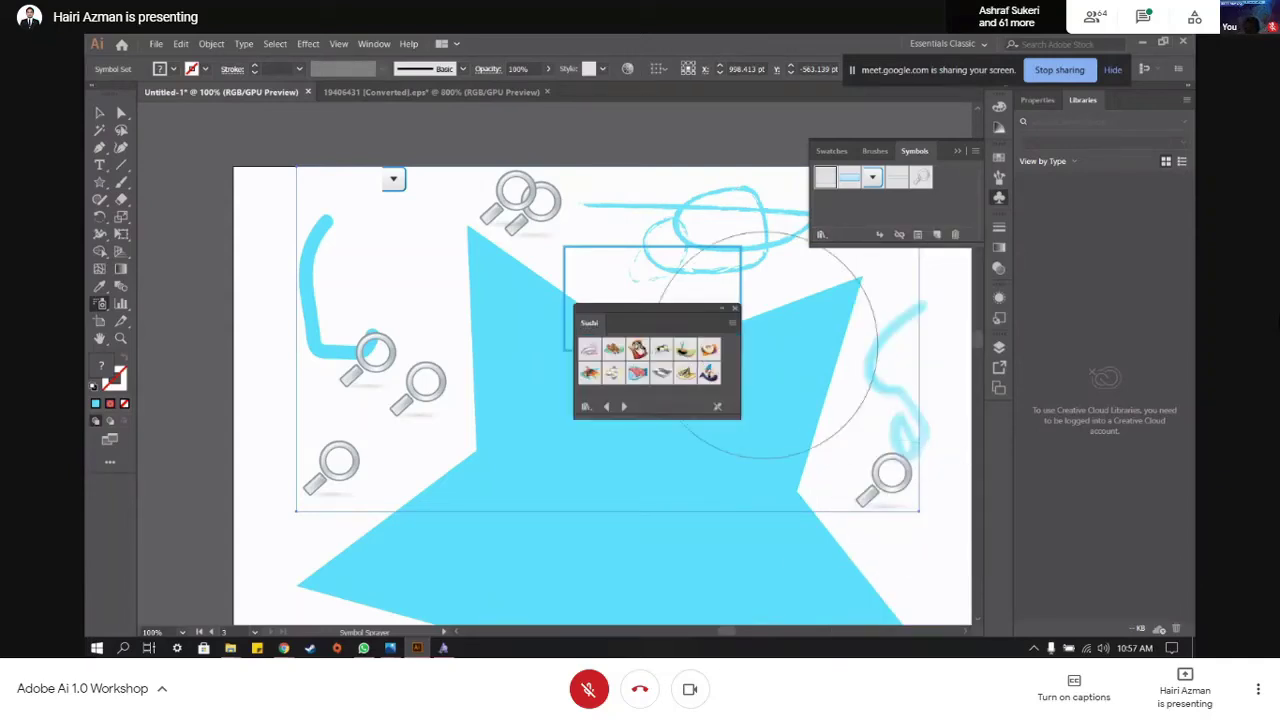
left_click(640, 348)
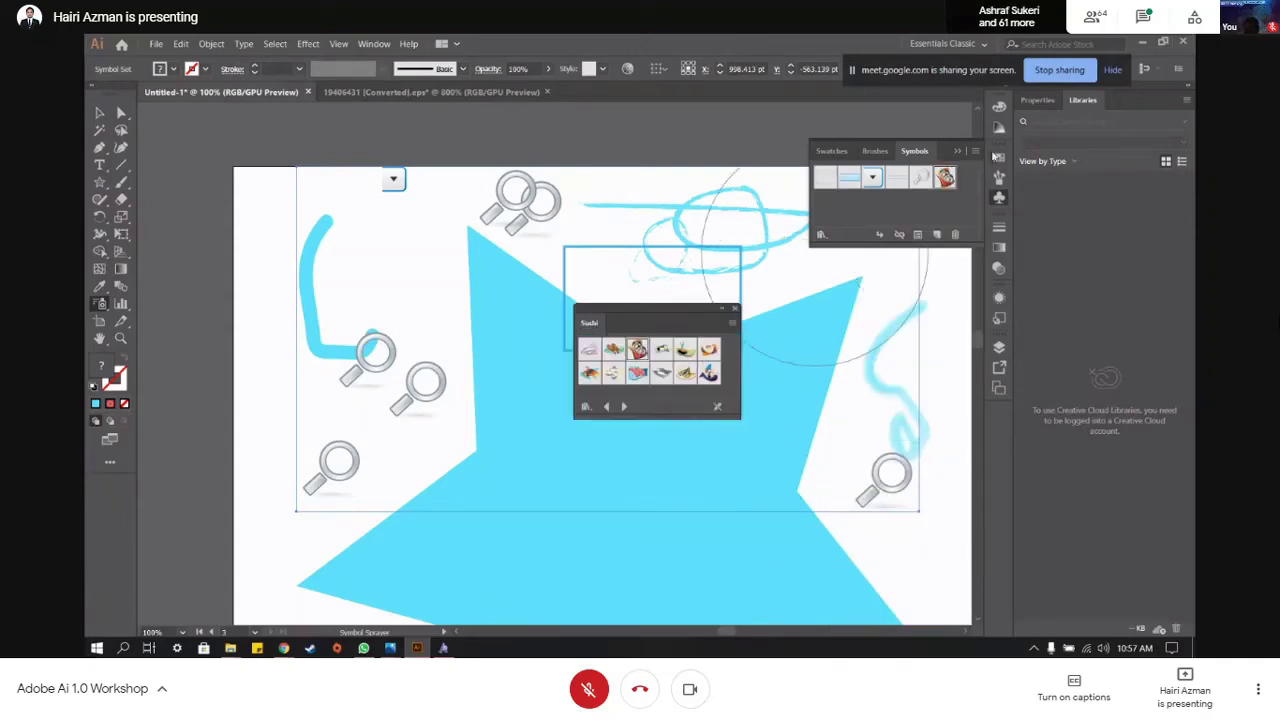
left_click(422, 288)
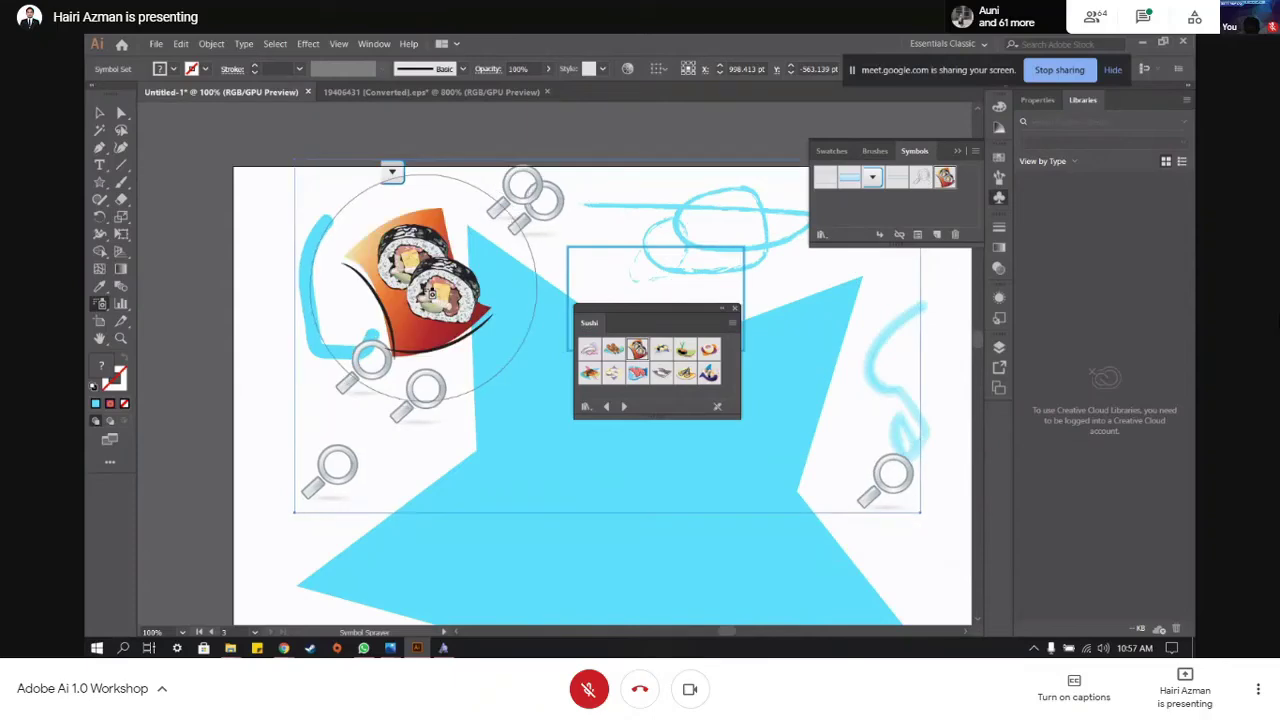
left_click(735, 311)
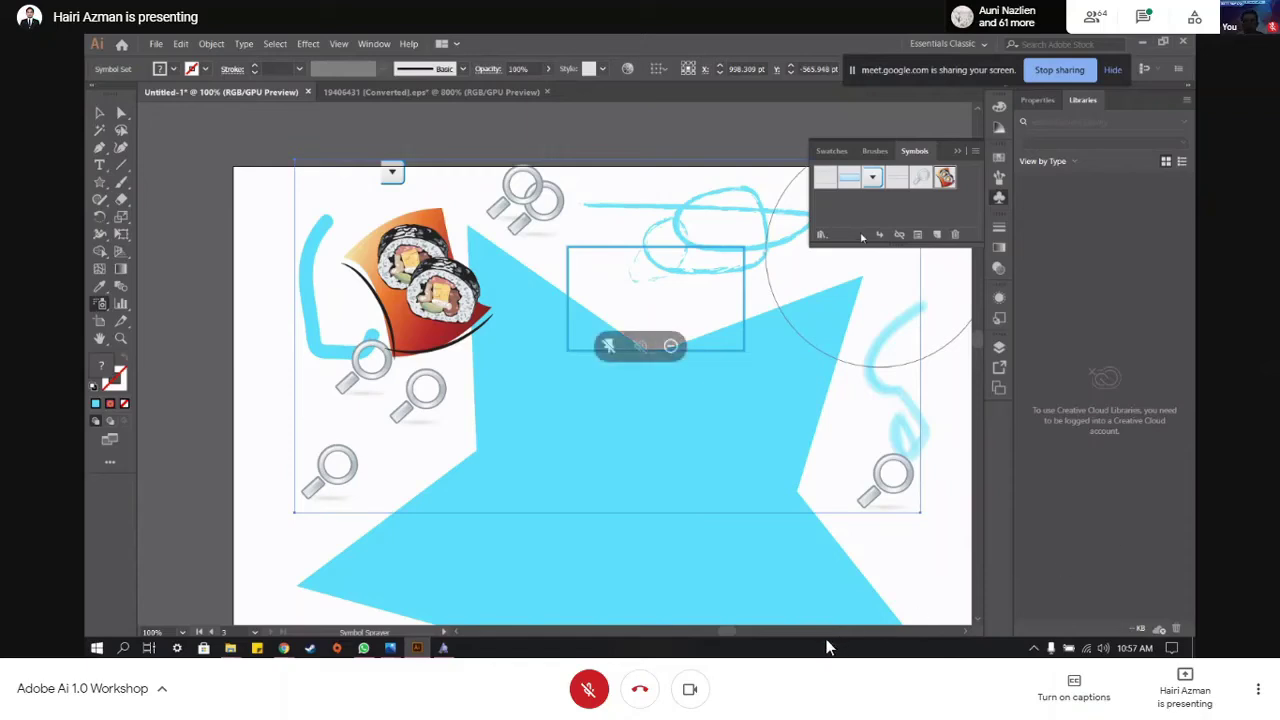
left_click(692, 692)
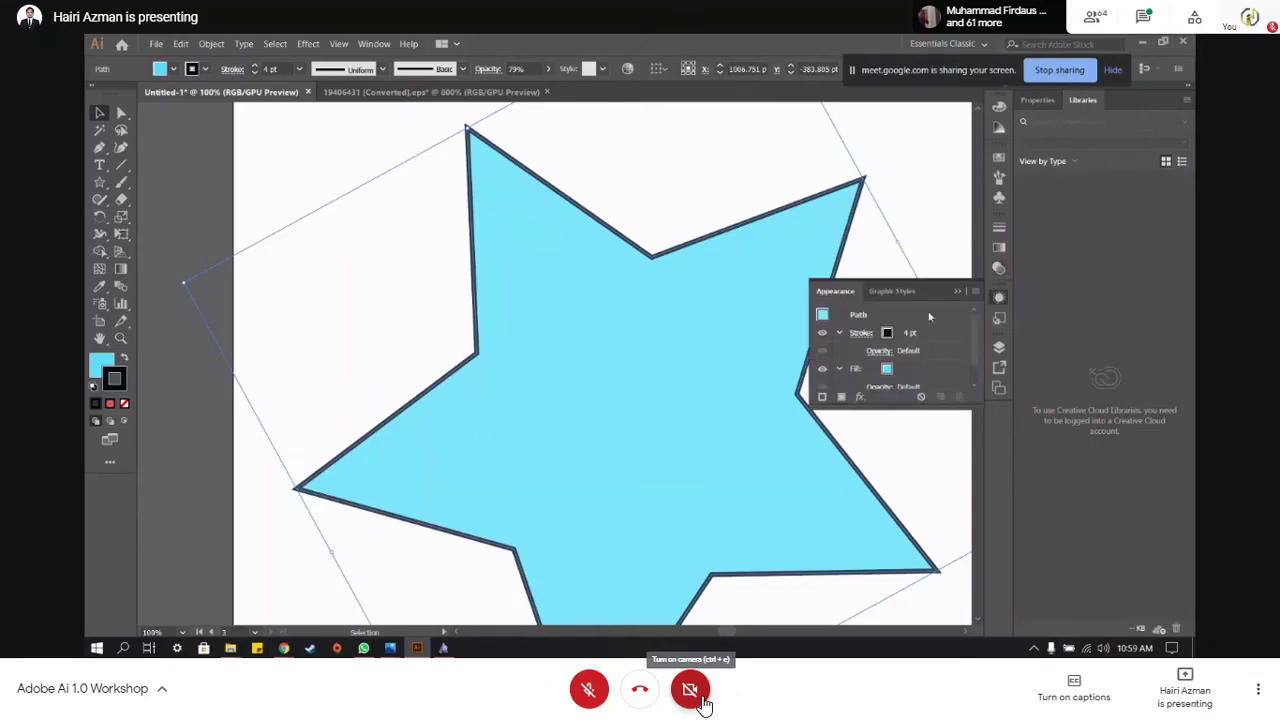
- Show the Layers panel, where the star artwork sits on a single Layer 1
mouse_move(920, 466)
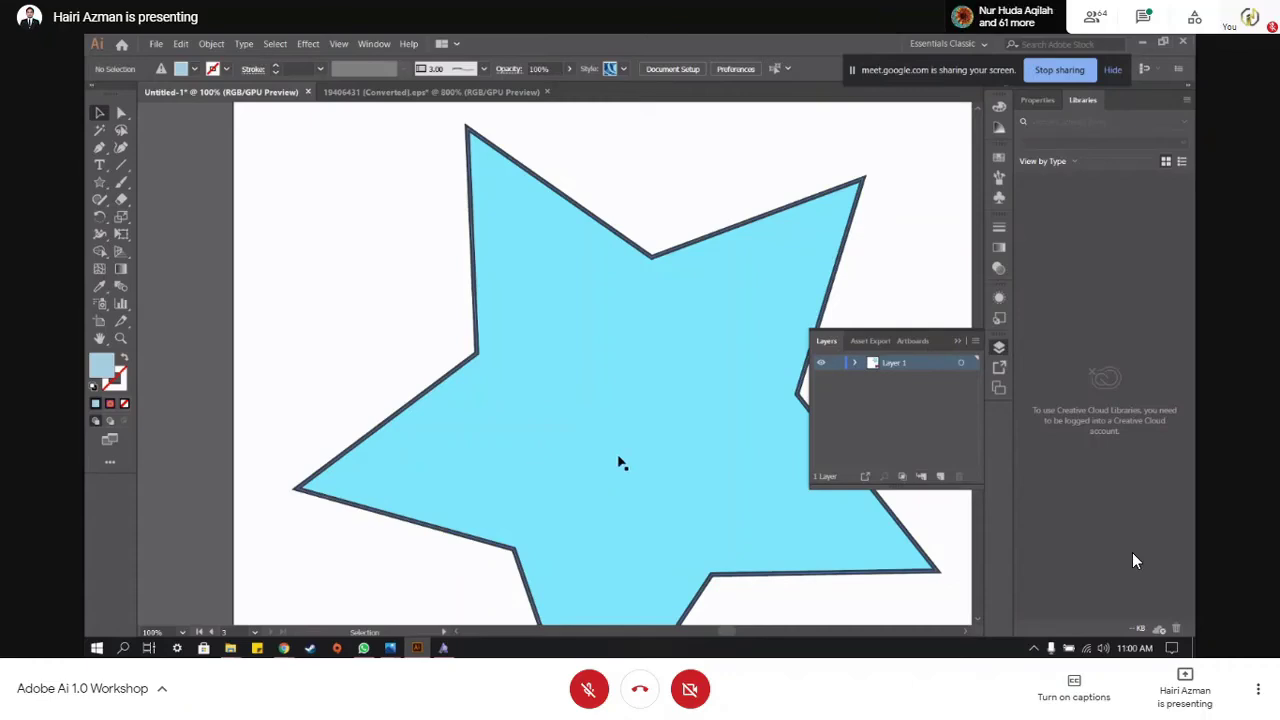
- Add Layer 2 and draw a light-blue star on it at the artboard's upper left
left_click(940, 476)
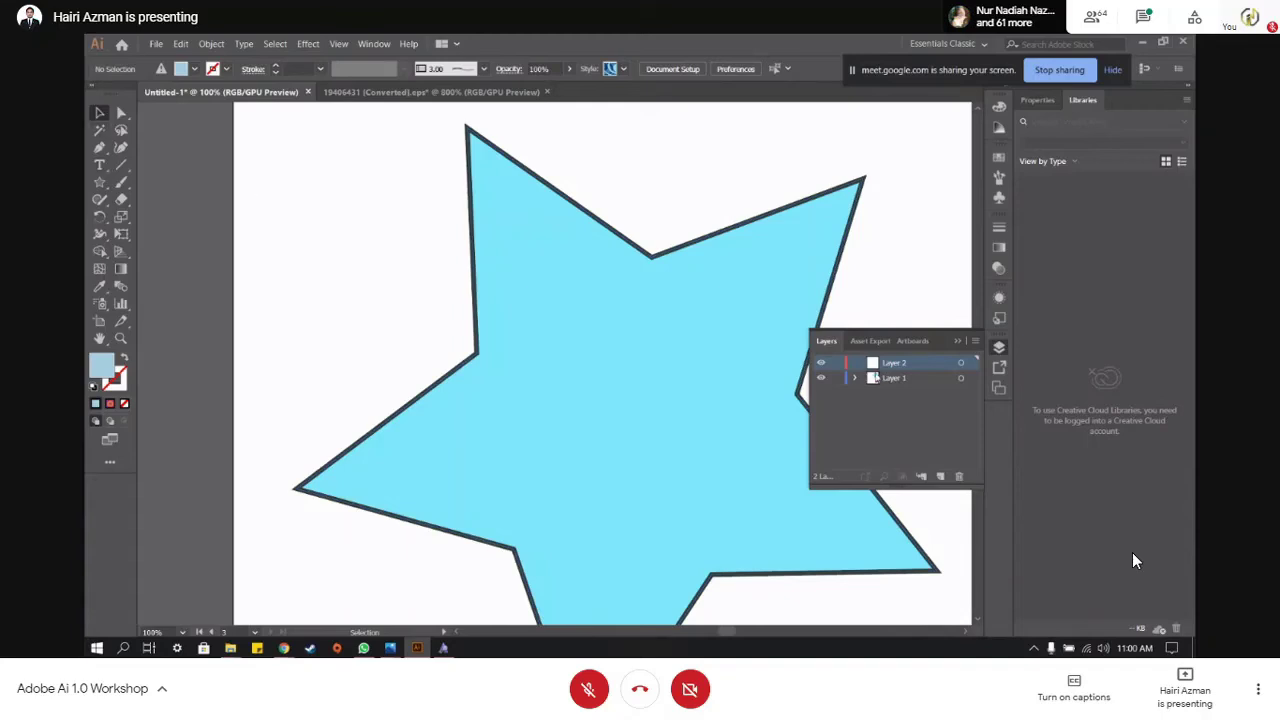
left_click(99, 183)
left_click_drag(238, 185, 385, 265)
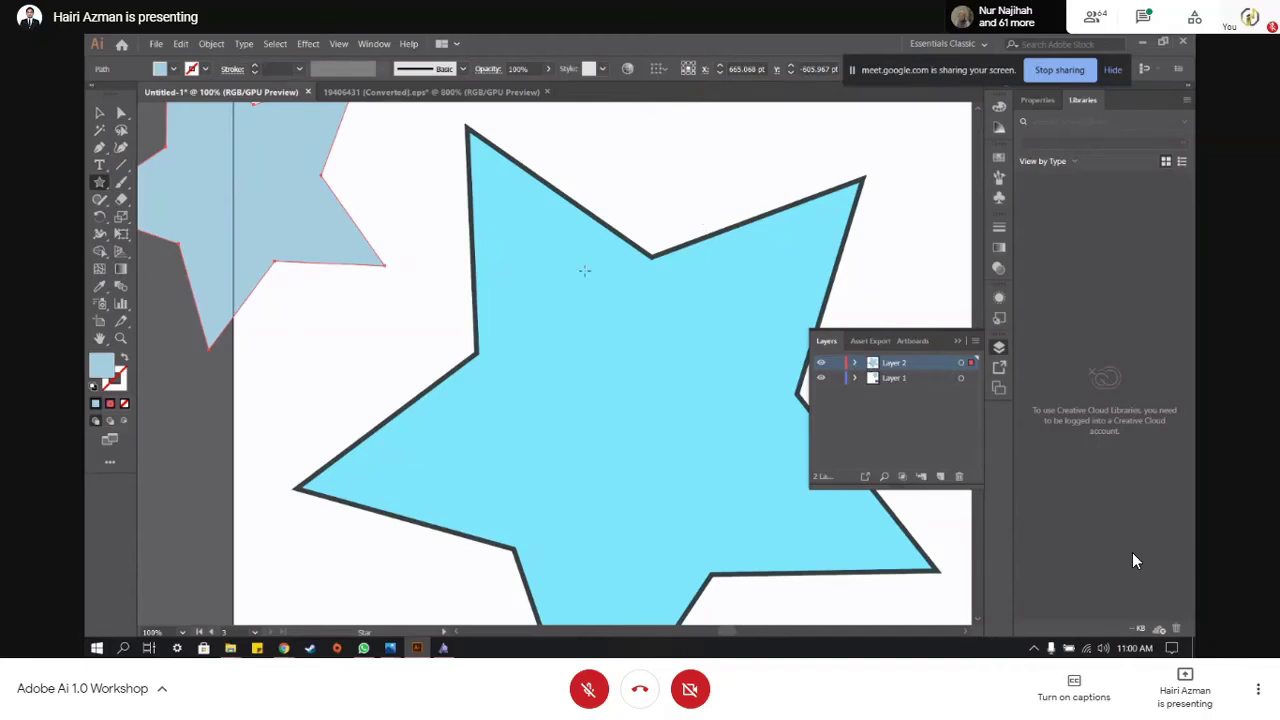
- Toggle Layer 2's visibility several times, leaving its star visible
left_click(824, 365)
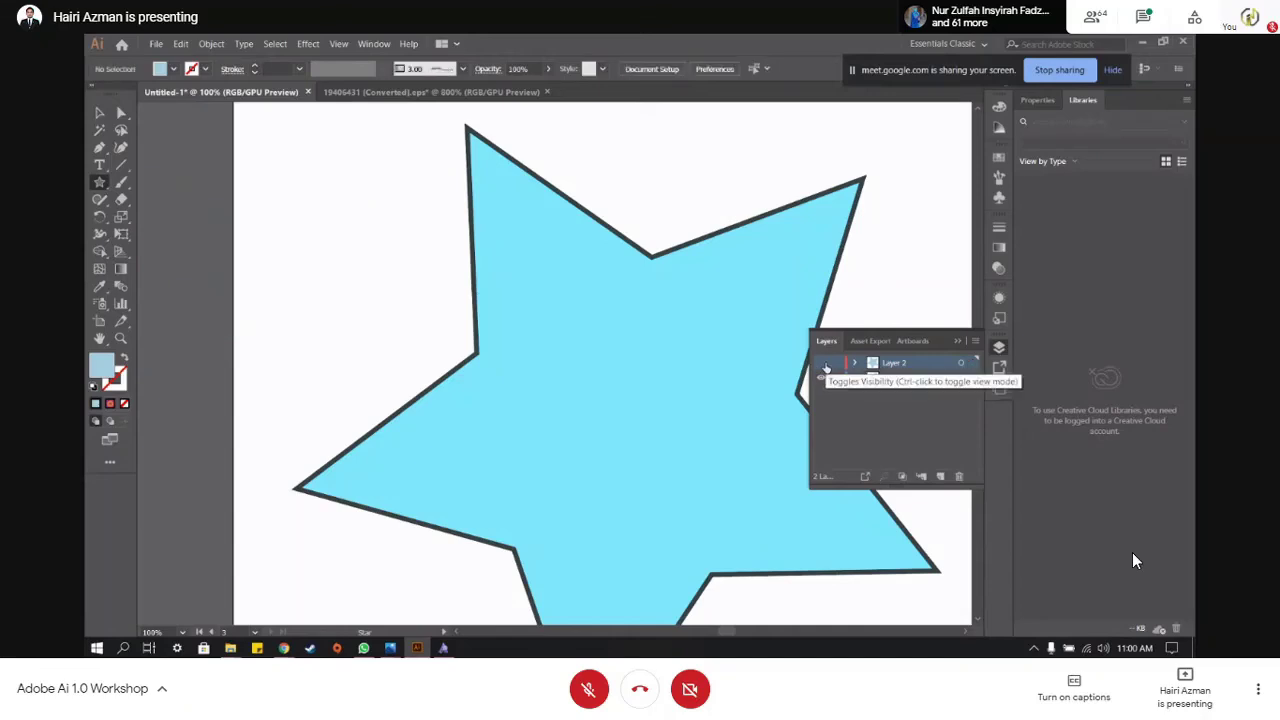
left_click(824, 365)
left_click(824, 365)
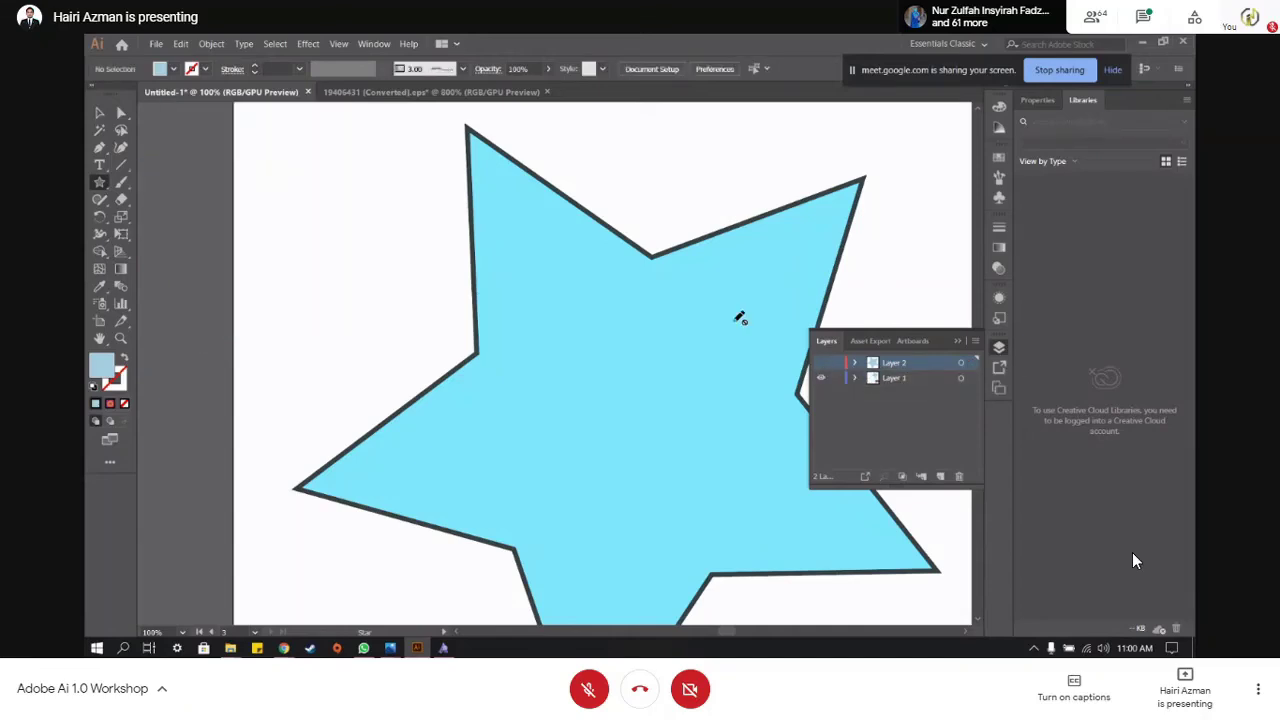
scroll(737, 320, "up", 1)
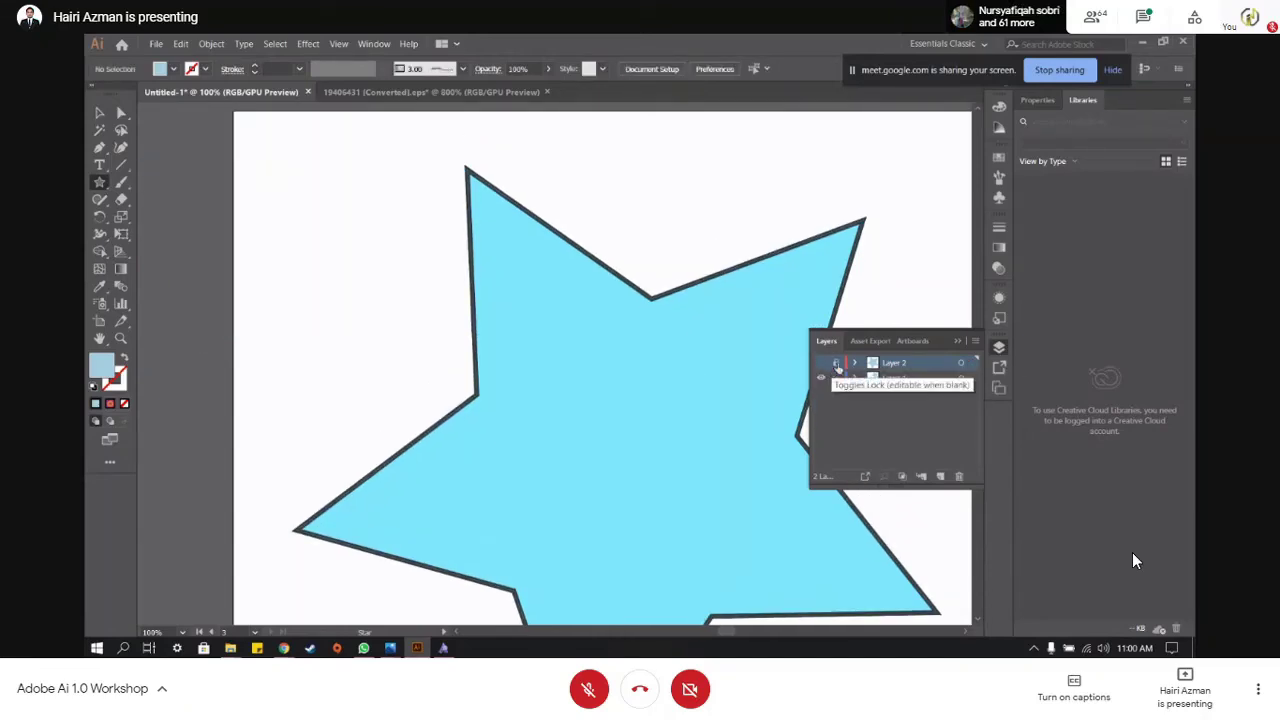
left_click(822, 364)
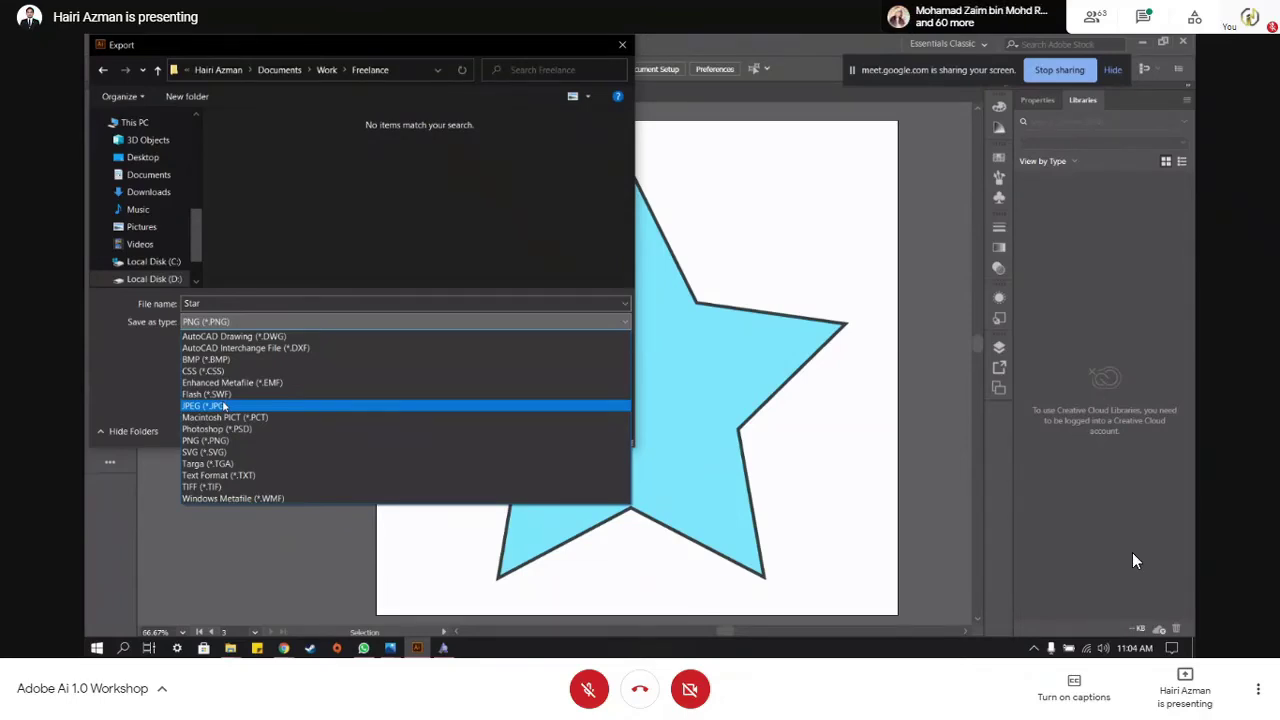
- Keep PNG as the format for the Star export and move the Export dialog toward the centre
left_click(244, 445)
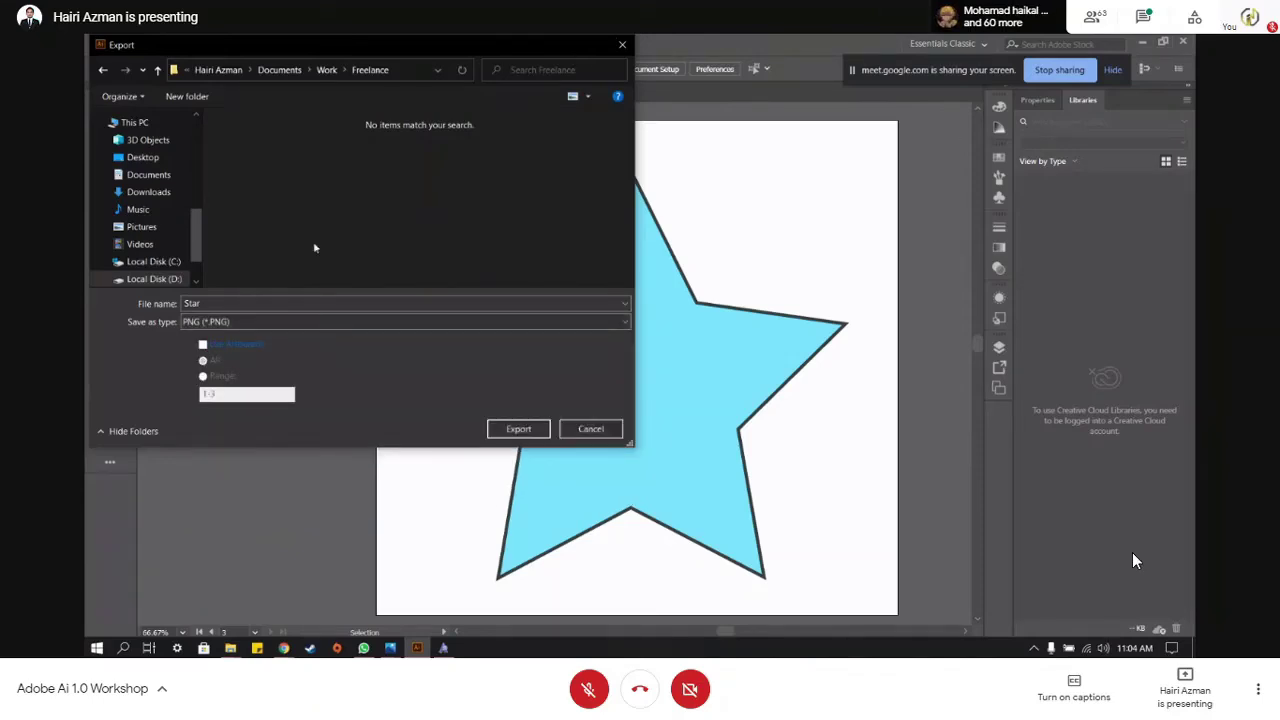
left_click_drag(362, 44, 626, 72)
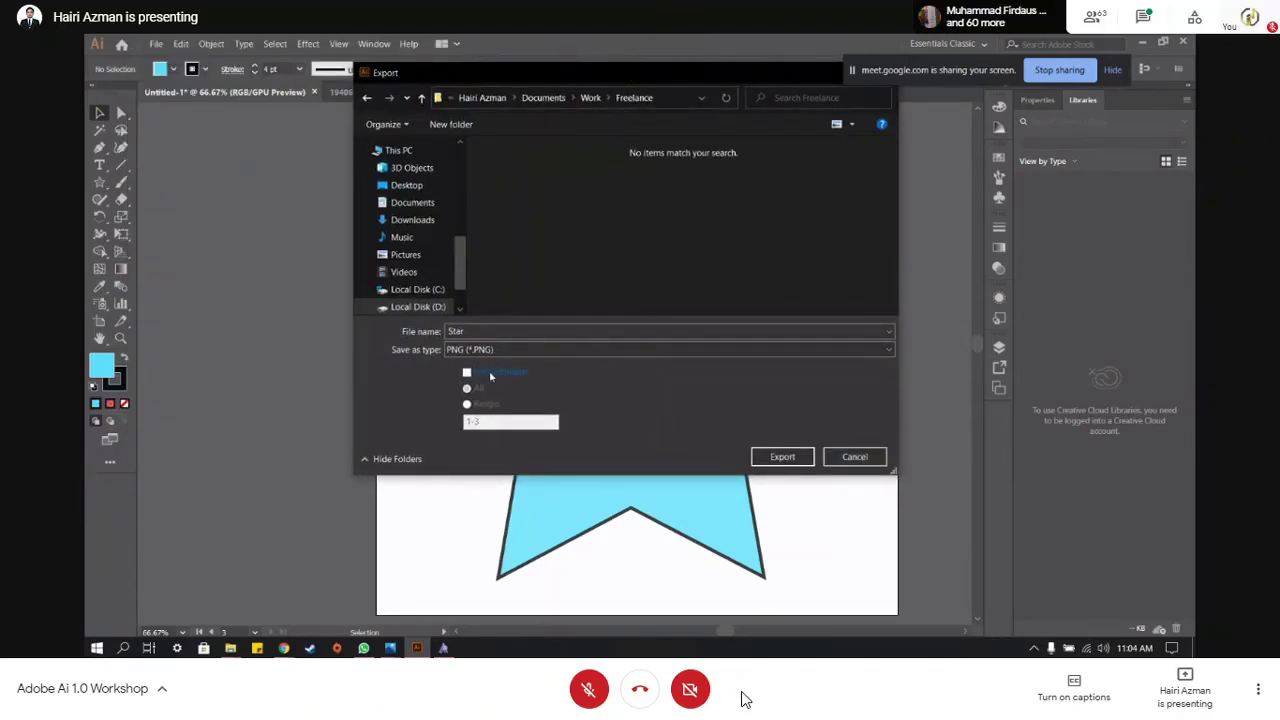
left_click(689, 689)
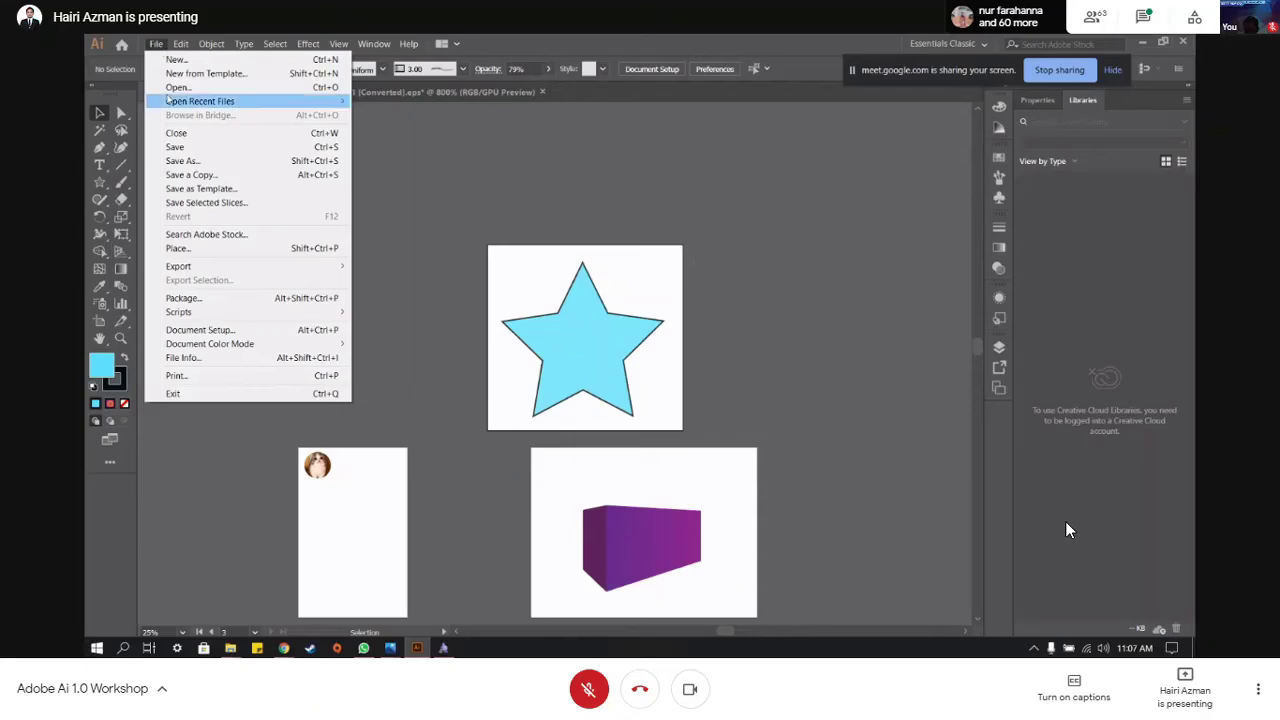
mouse_move(194, 274)
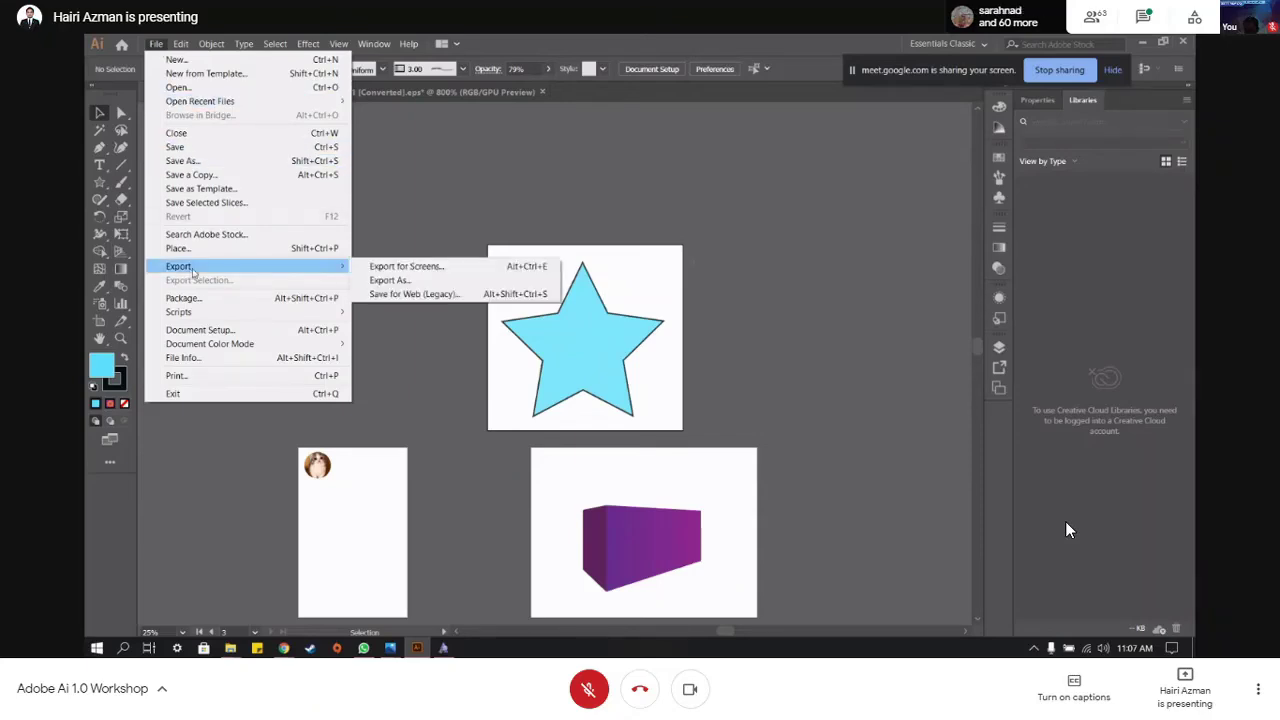
left_click(390, 281)
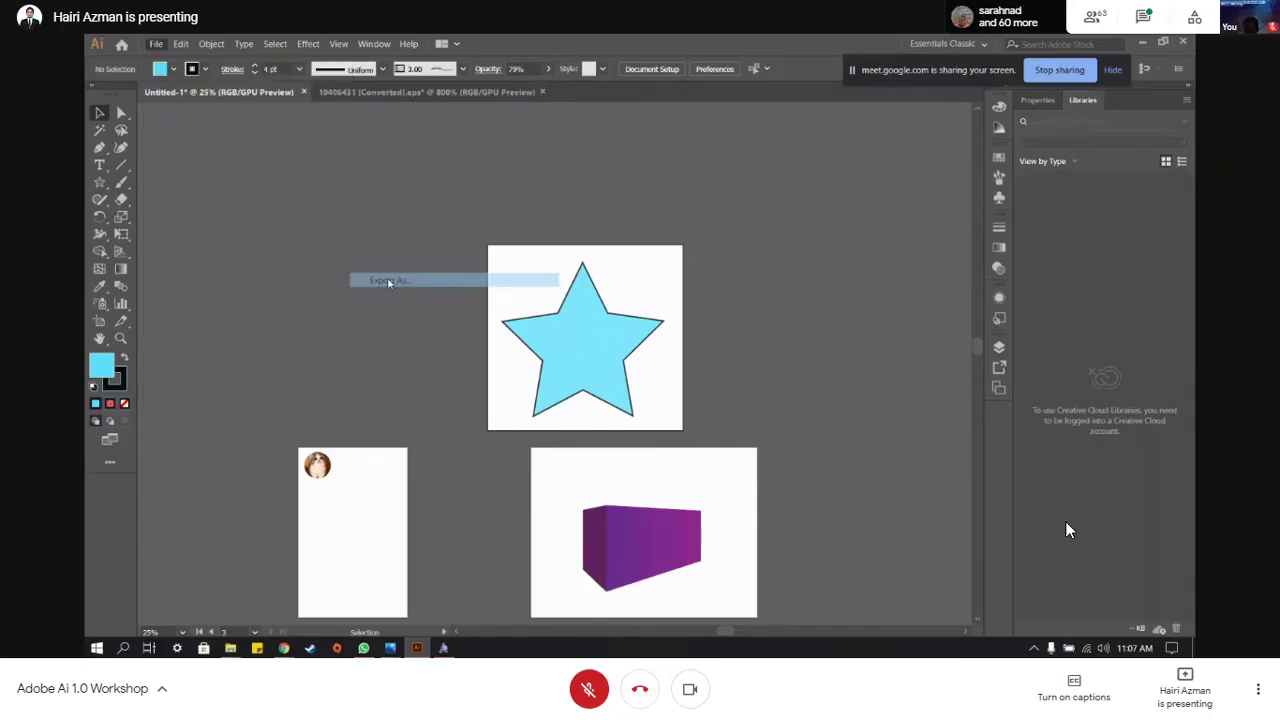
left_click(531, 350)
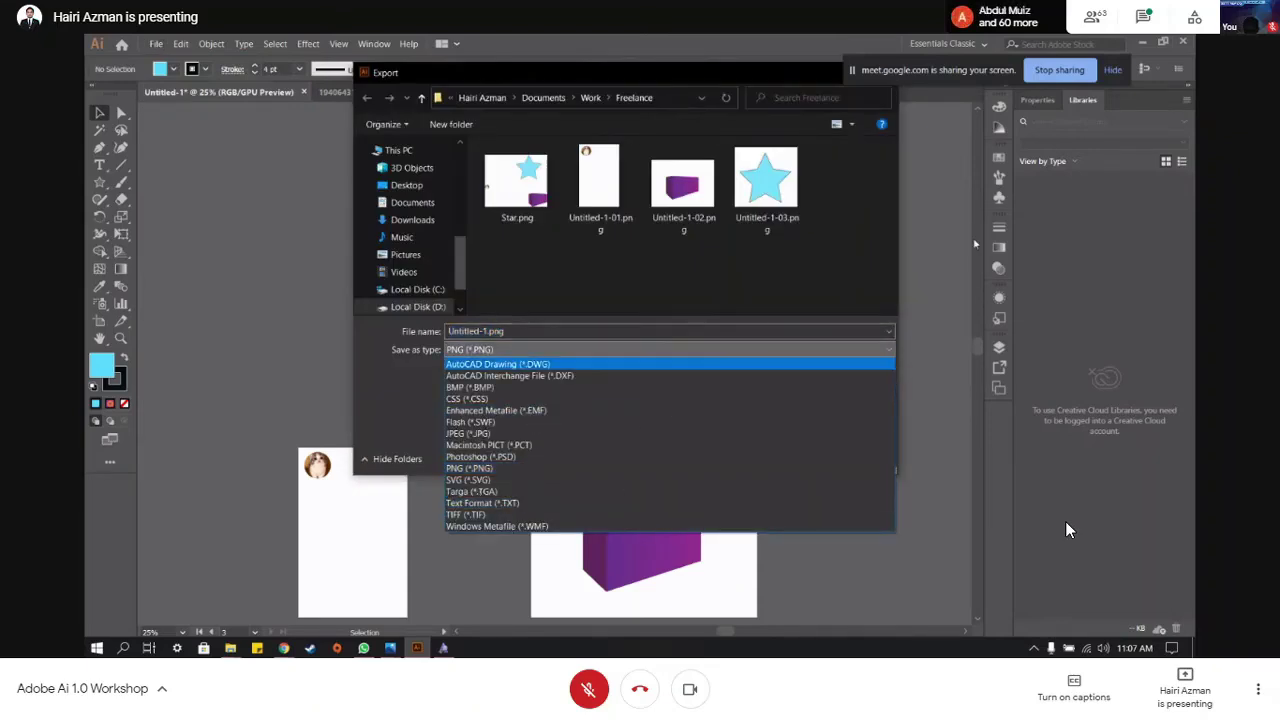
left_click(777, 75)
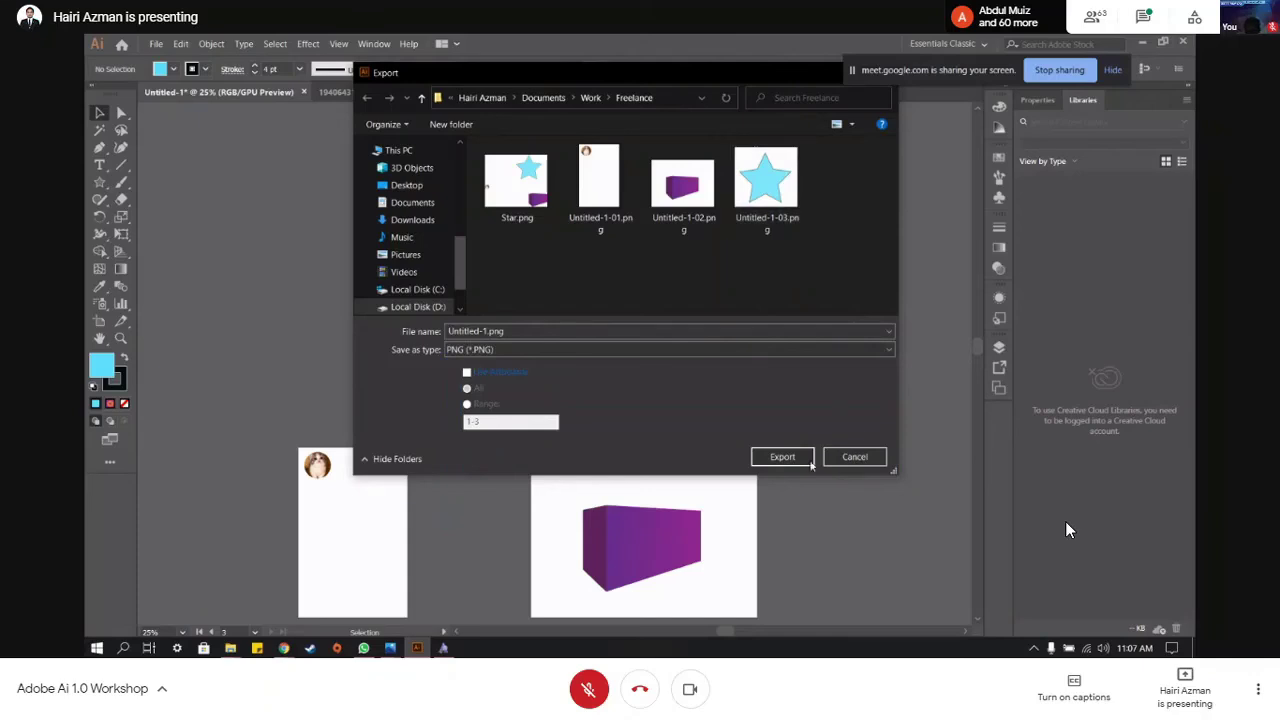
left_click(855, 458)
left_click(156, 43)
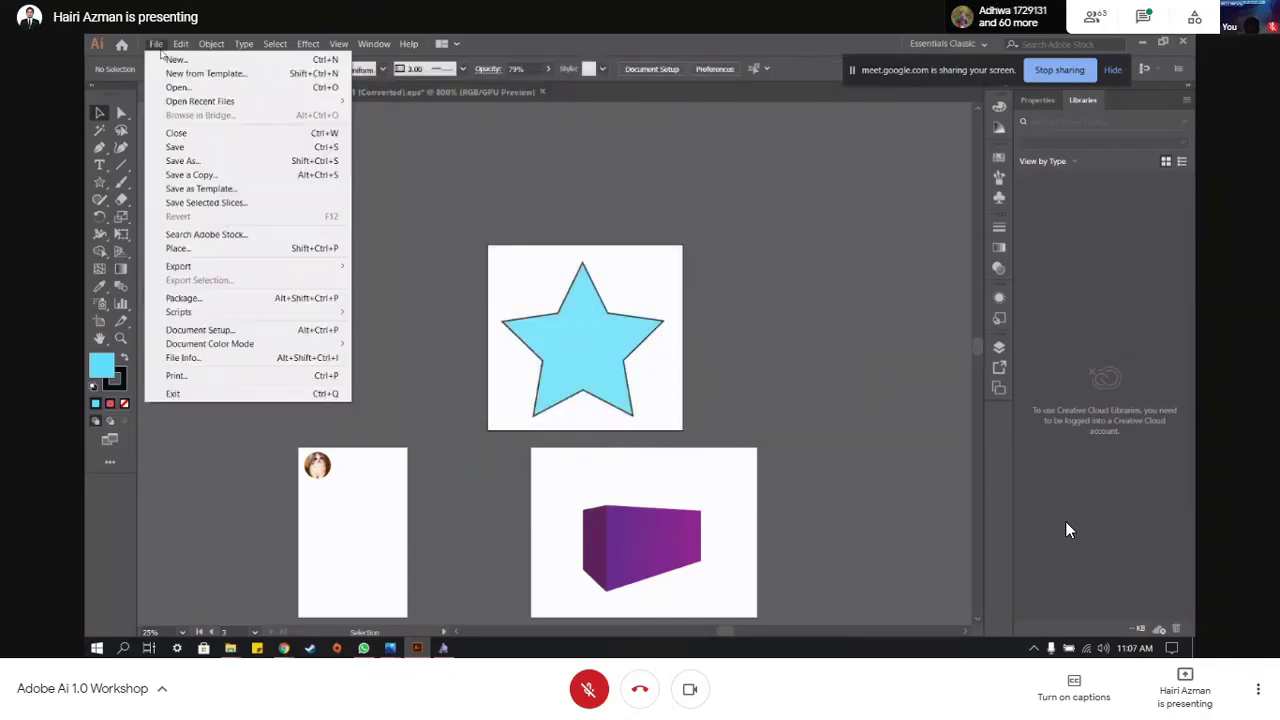
left_click(200, 162)
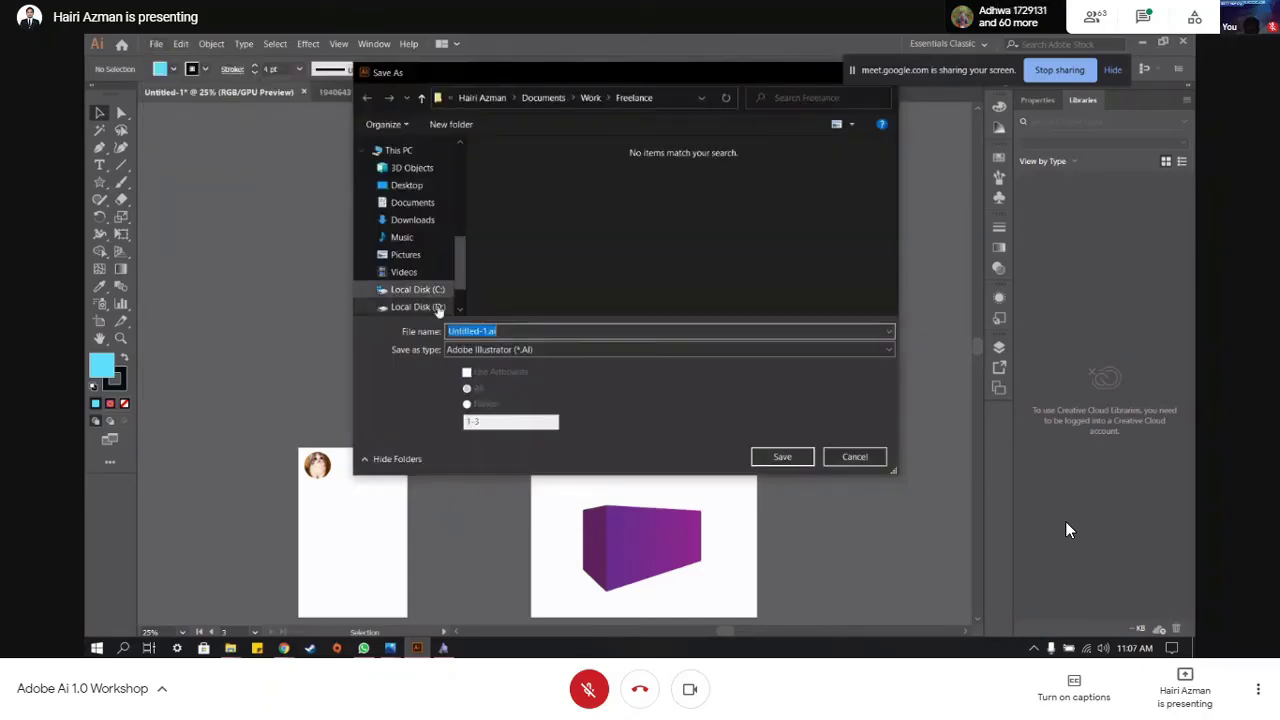
left_click(524, 350)
left_click(524, 377)
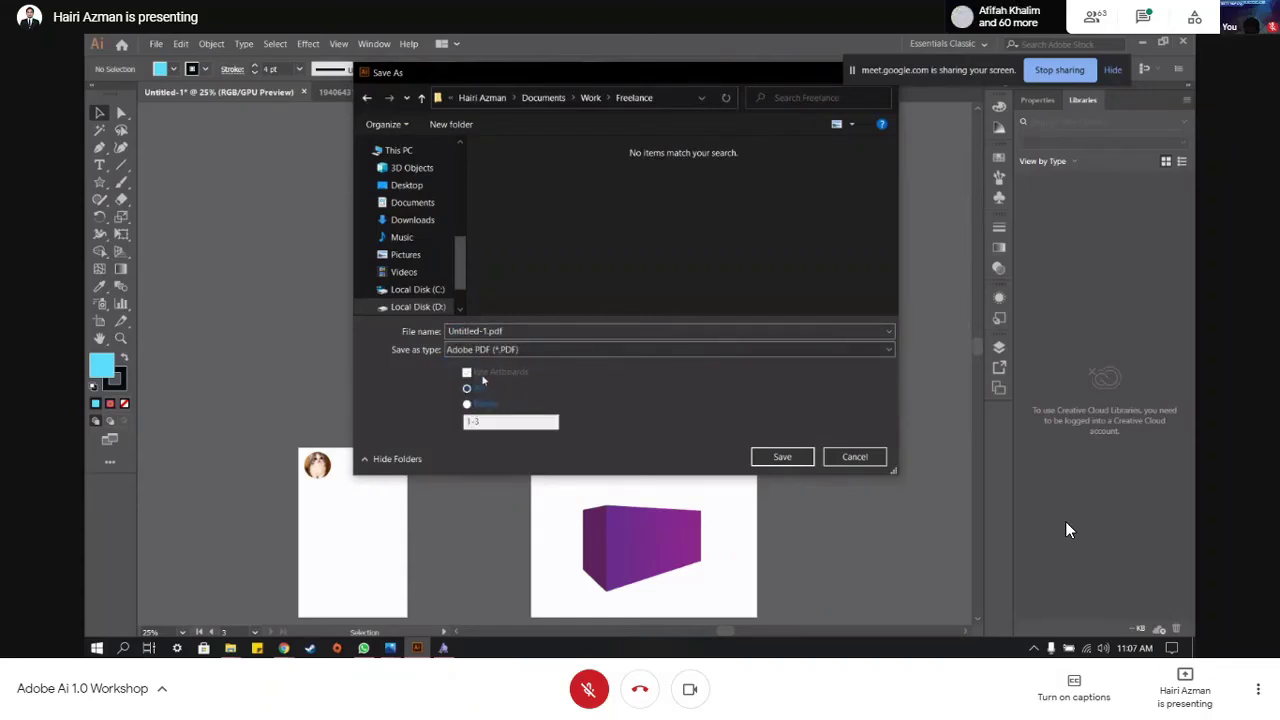
left_click(467, 404)
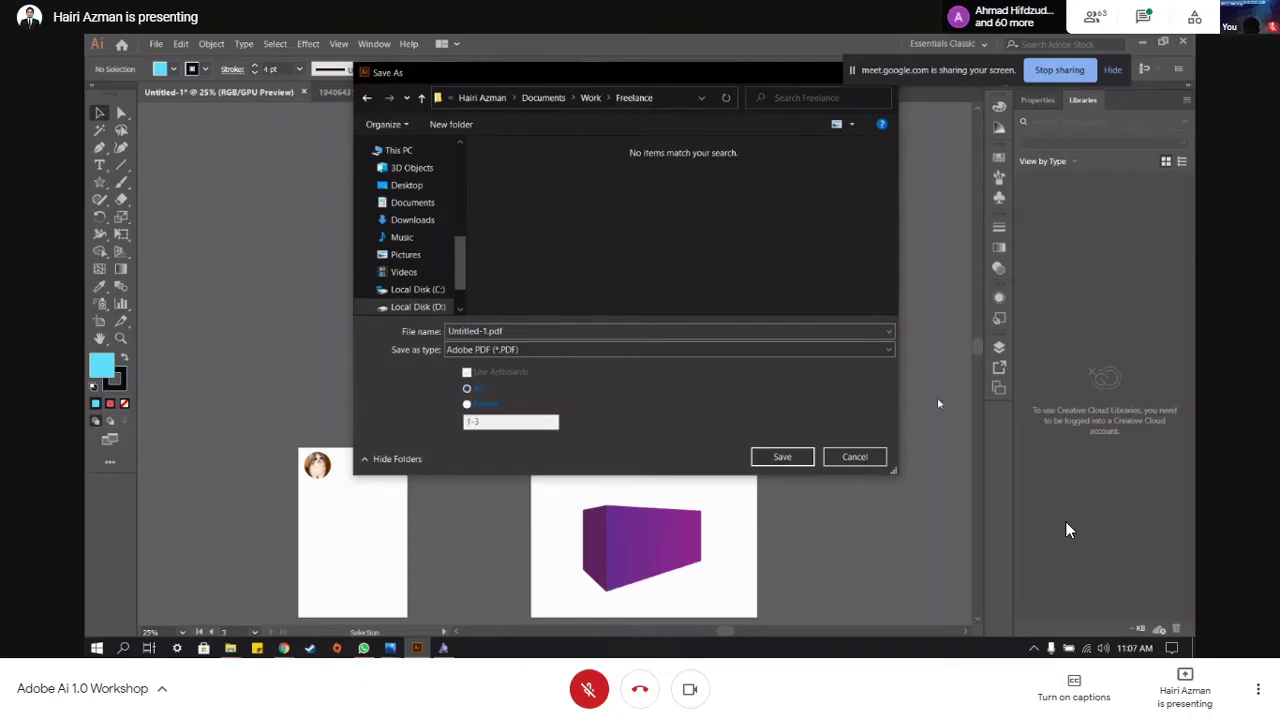
left_click(840, 456)
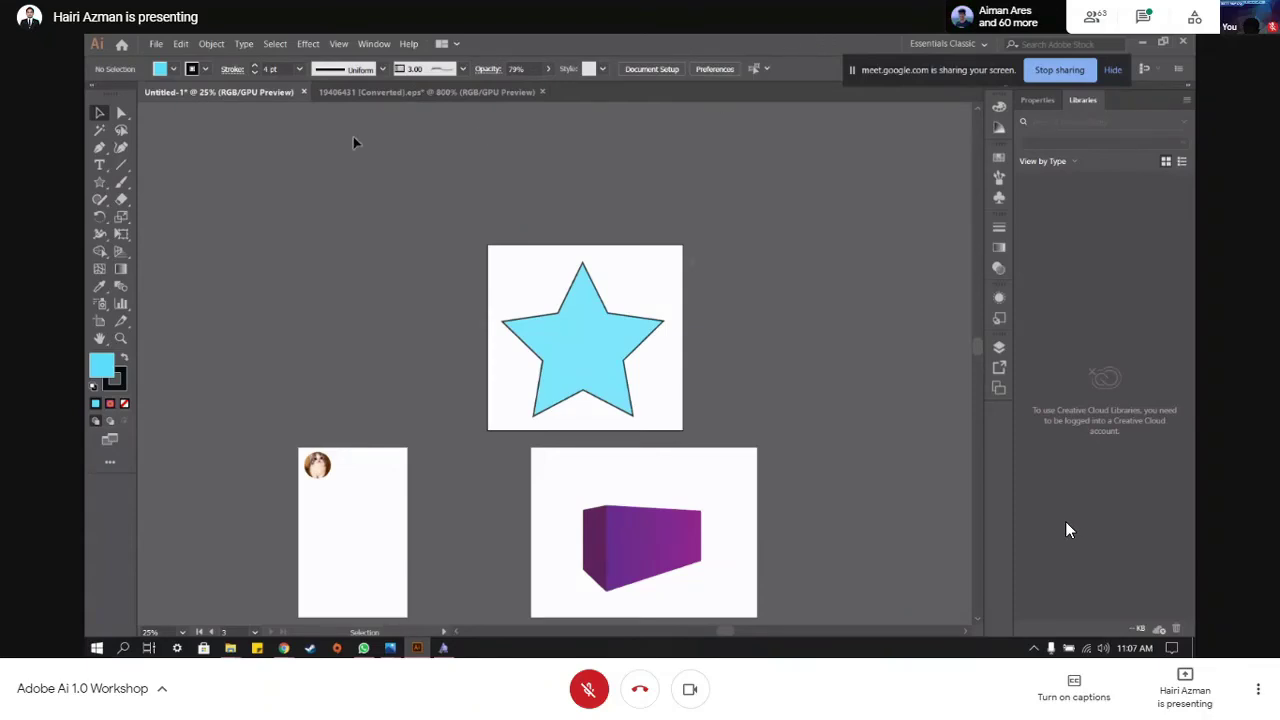
left_click(157, 43)
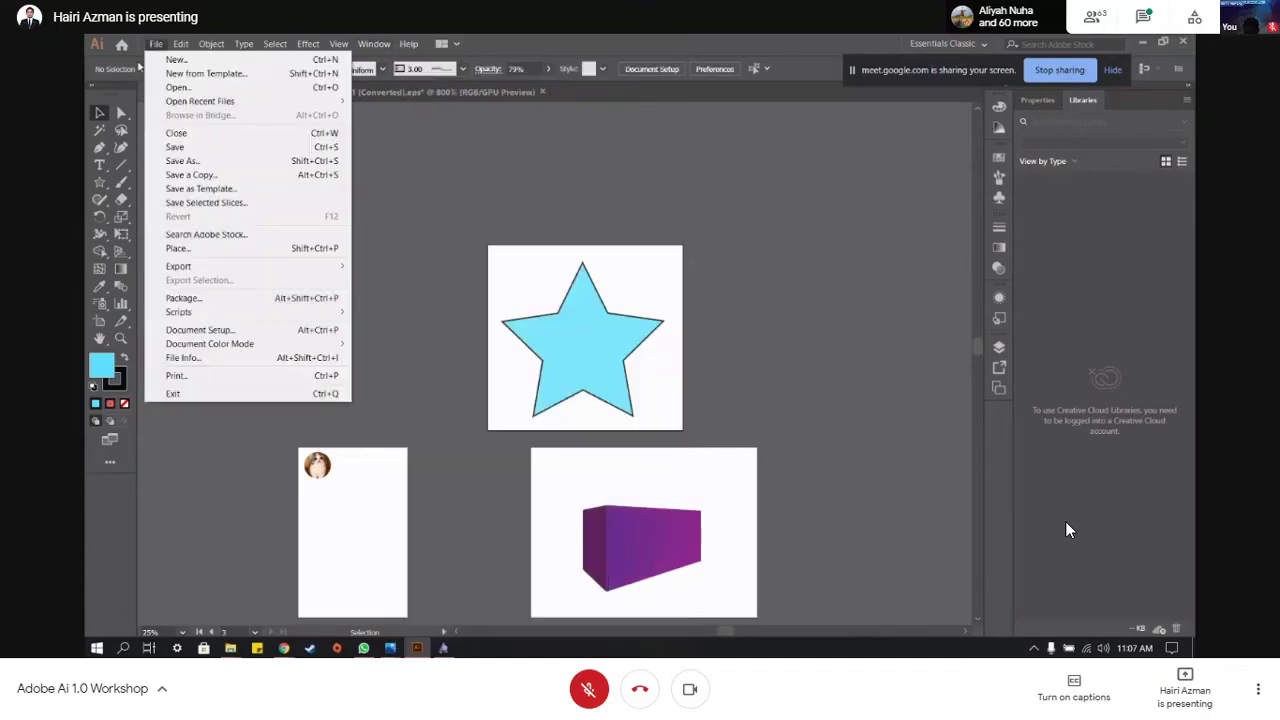
- Dismiss Illustrator's File menu without choosing a command
left_click(537, 175)
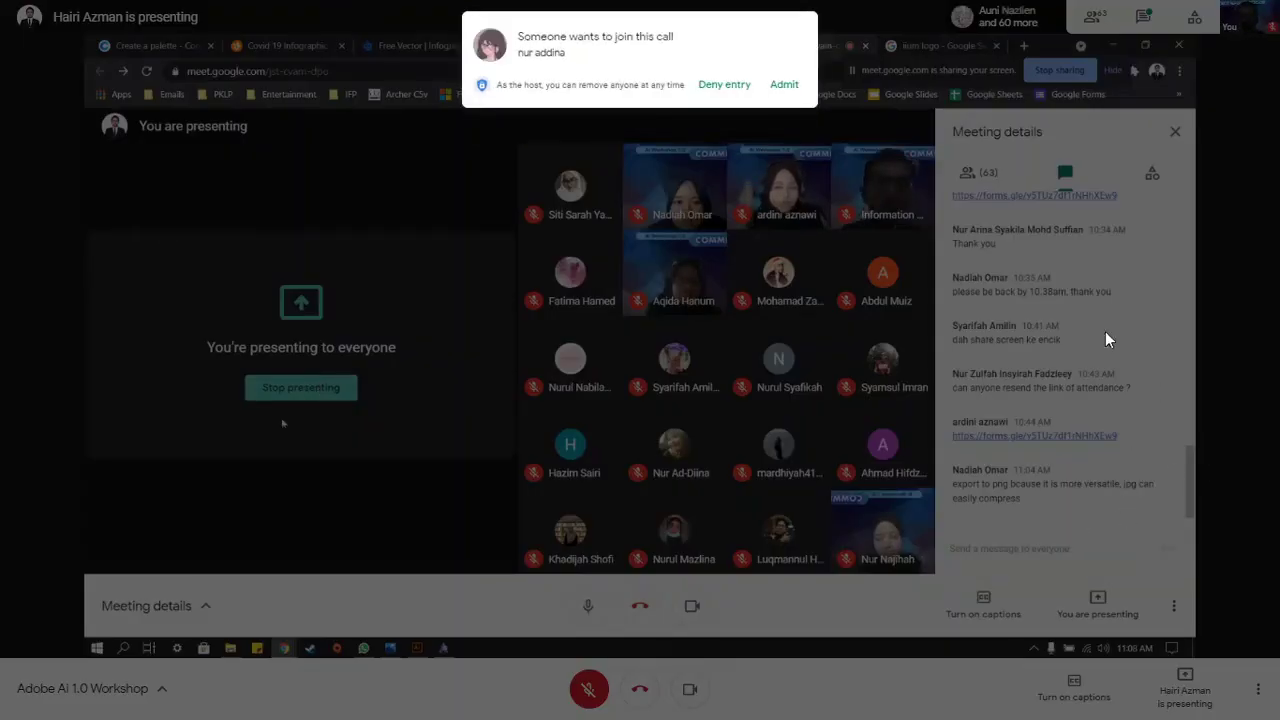
- Admit the waiting participant, switch to the avenir image search, and bring the Freelance folder window forward
left_click(786, 88)
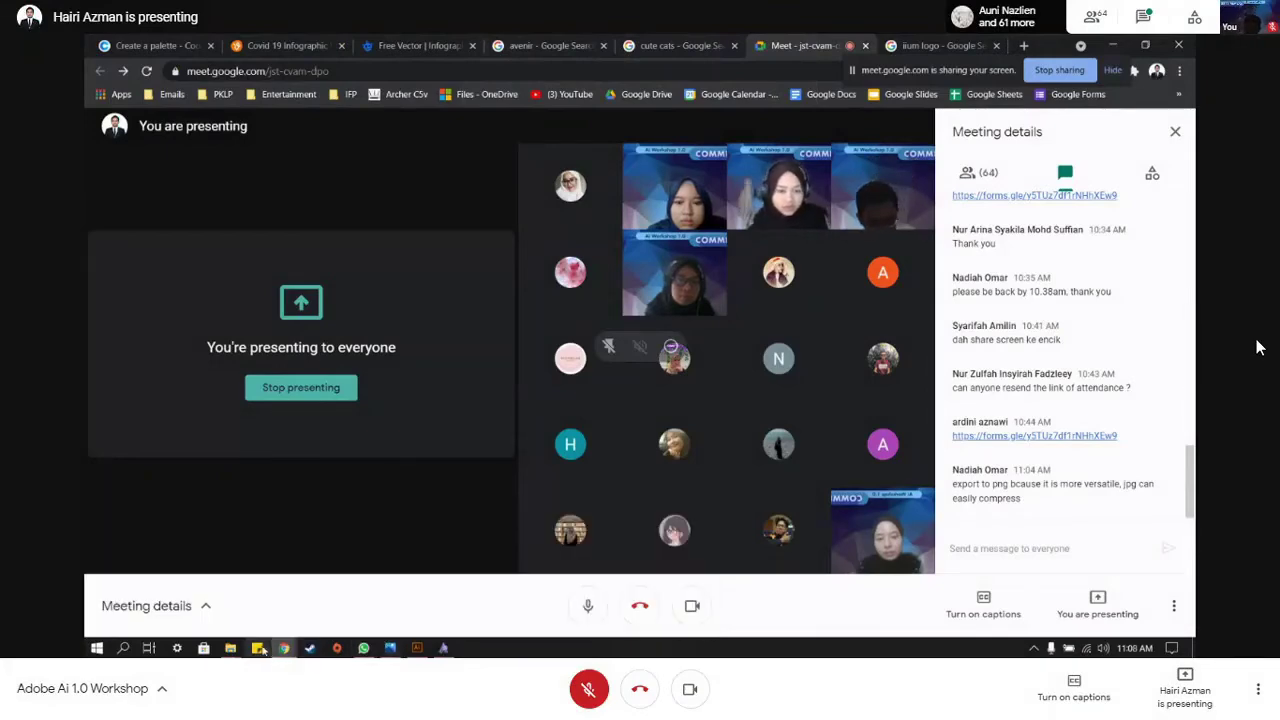
mouse_move(232, 648)
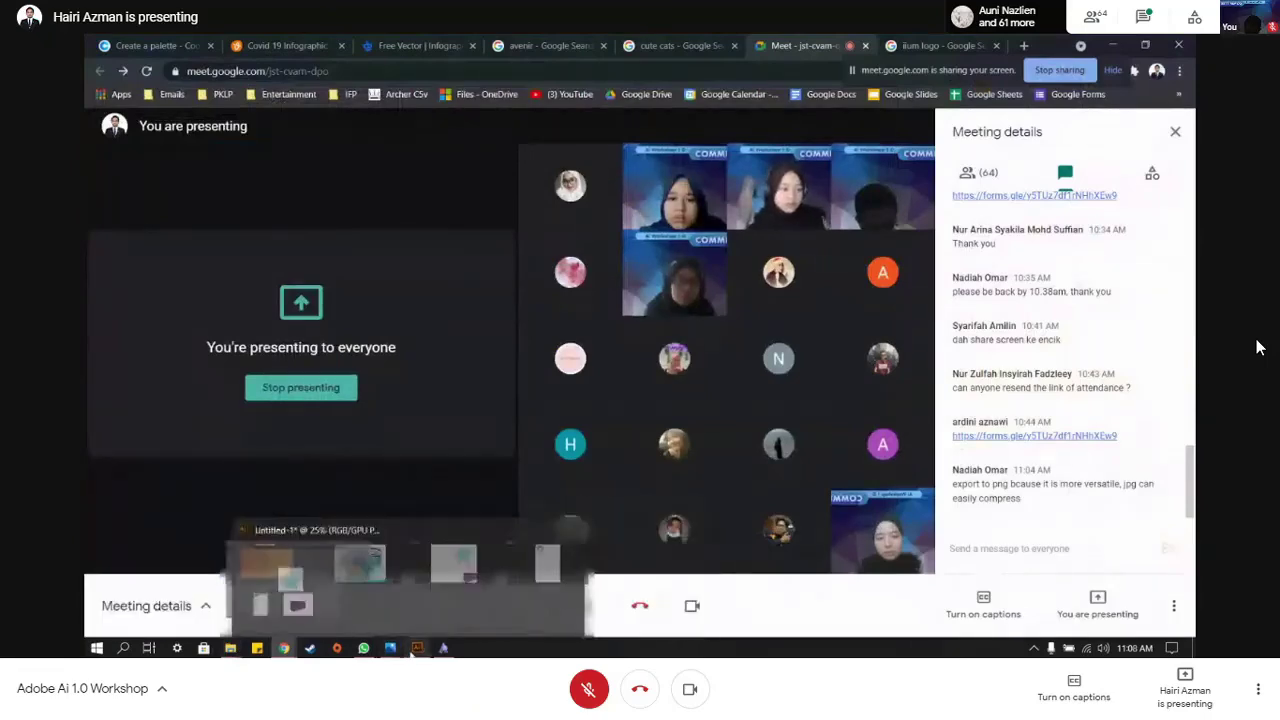
left_click(935, 45)
left_click(680, 45)
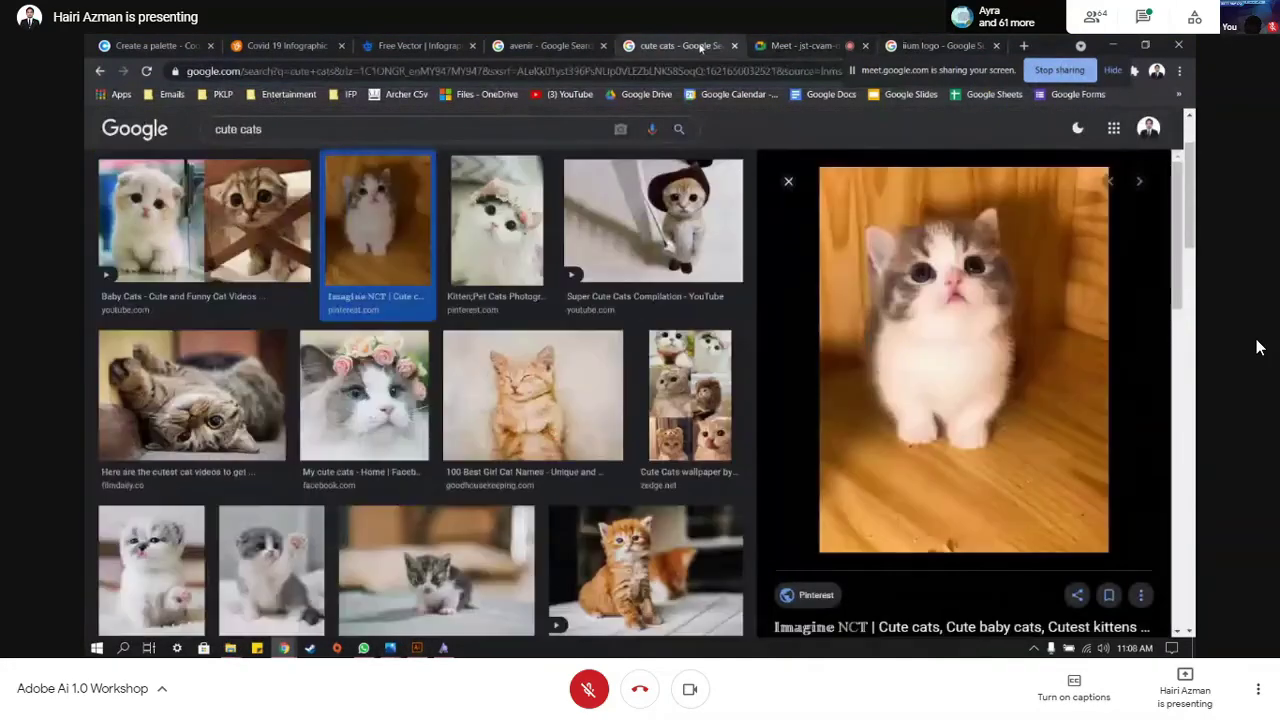
left_click(563, 46)
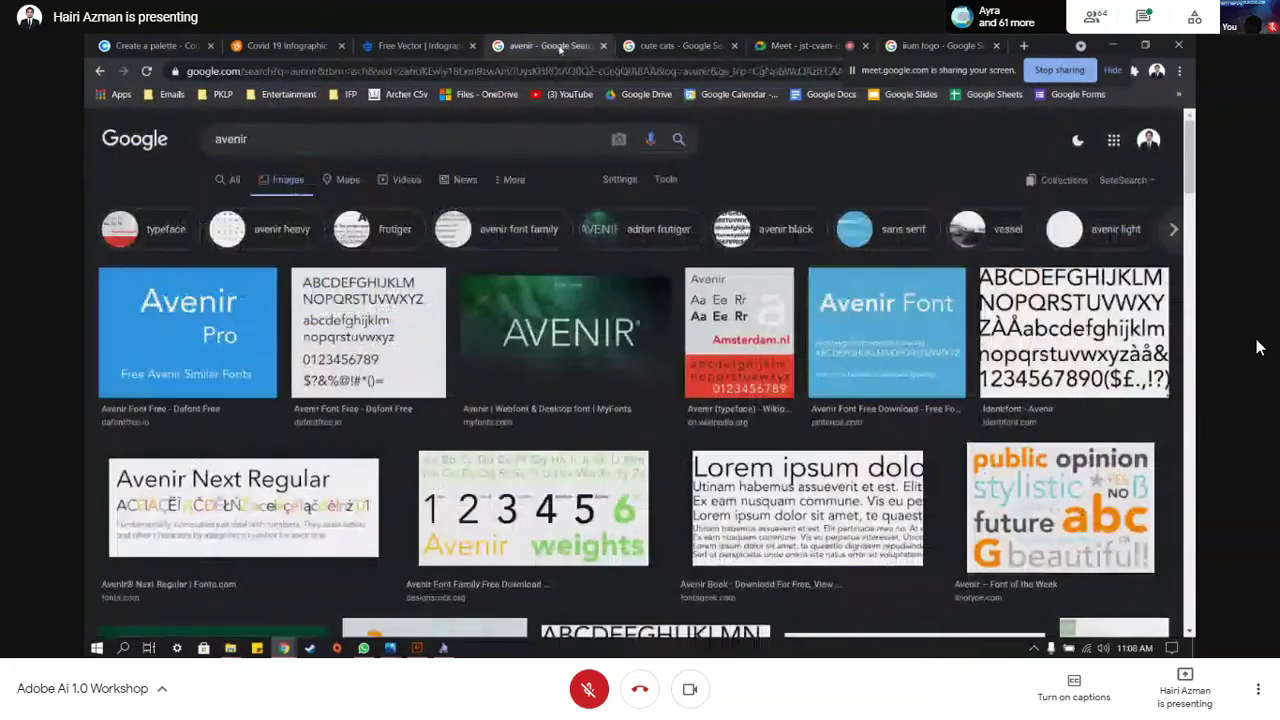
left_click(497, 70)
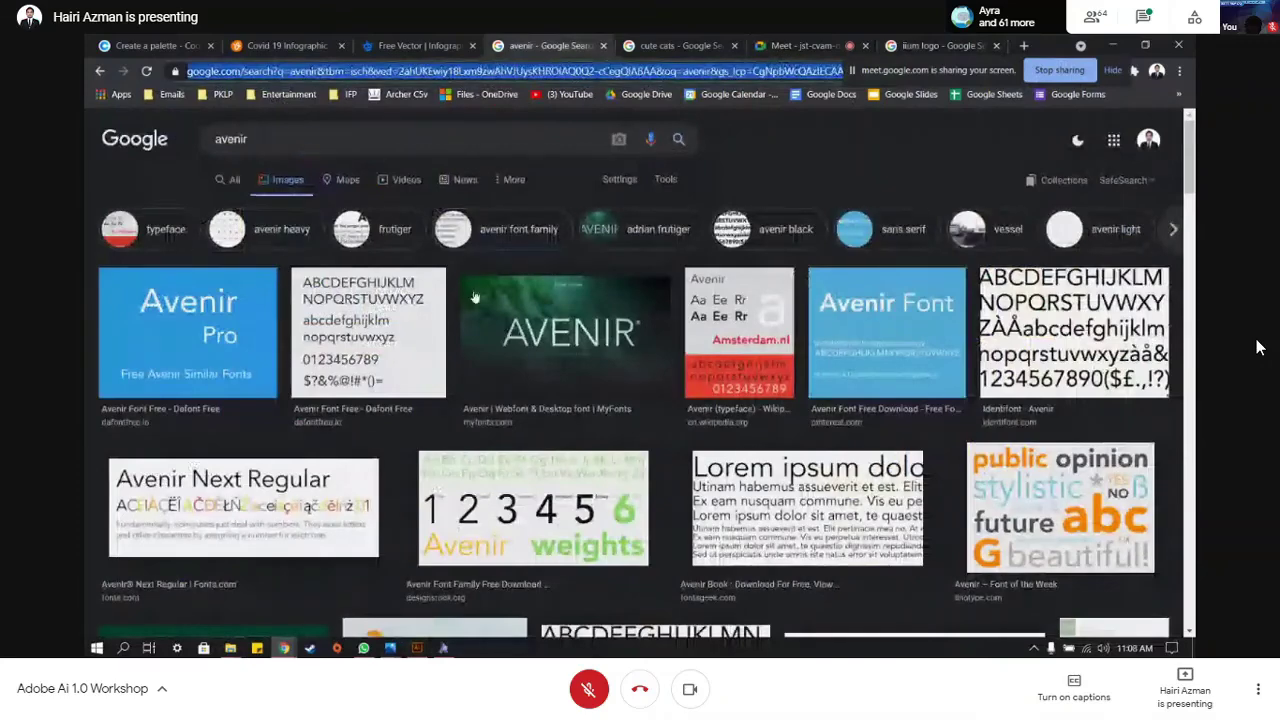
left_click(230, 648)
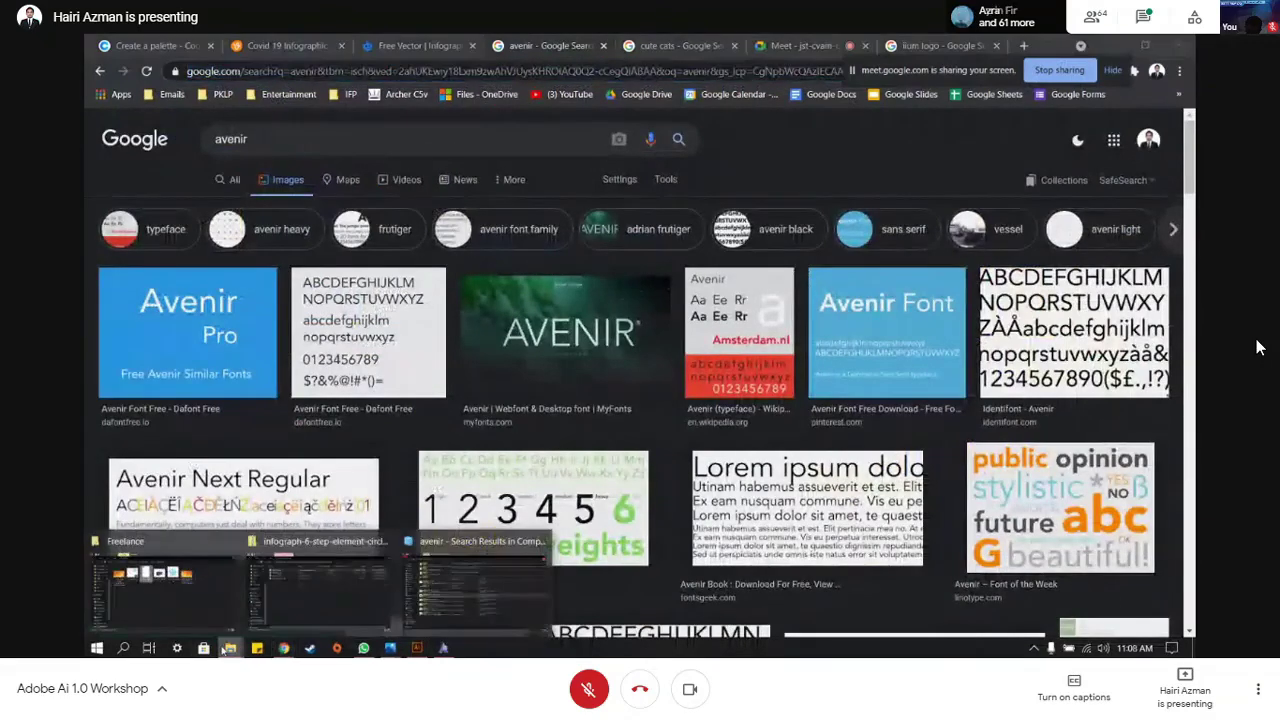
left_click(160, 585)
- Browse the Work, TKSB and Freelance folders, then Local Disk (E:)'s Production Job folder
left_click(143, 251)
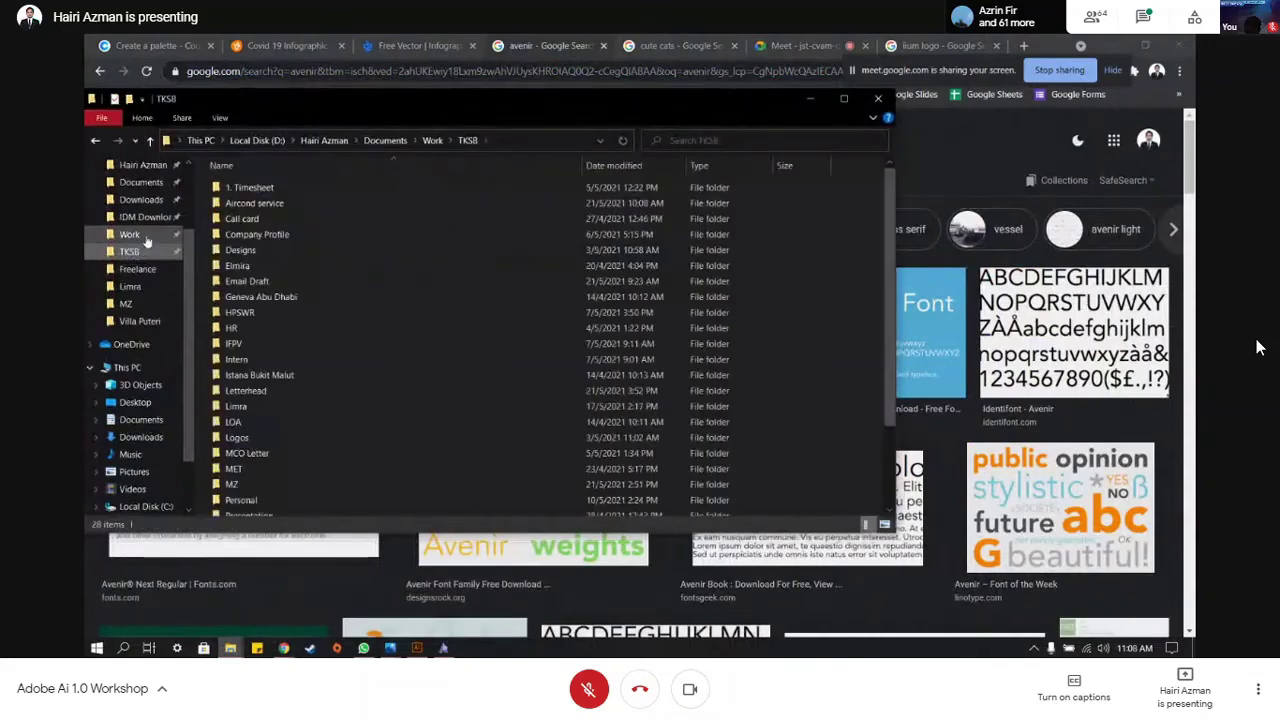
key("alt+Up")
left_click(150, 253)
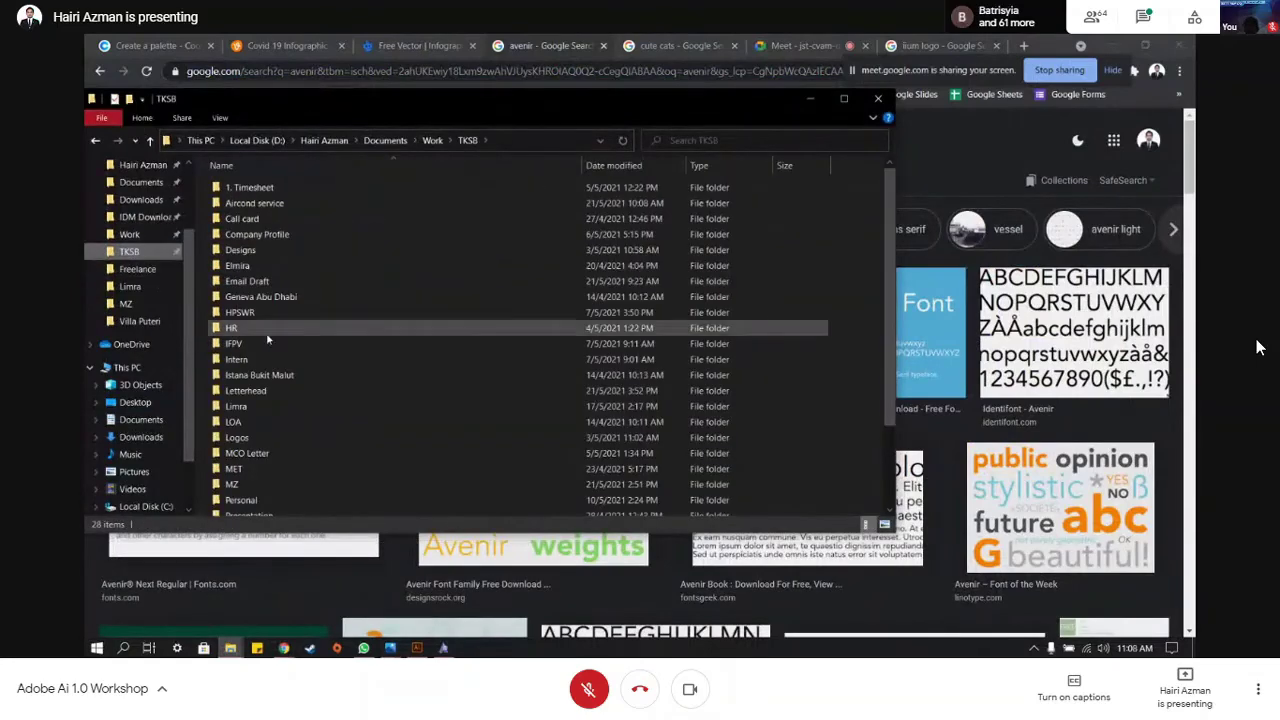
scroll(268, 340, "down", 2)
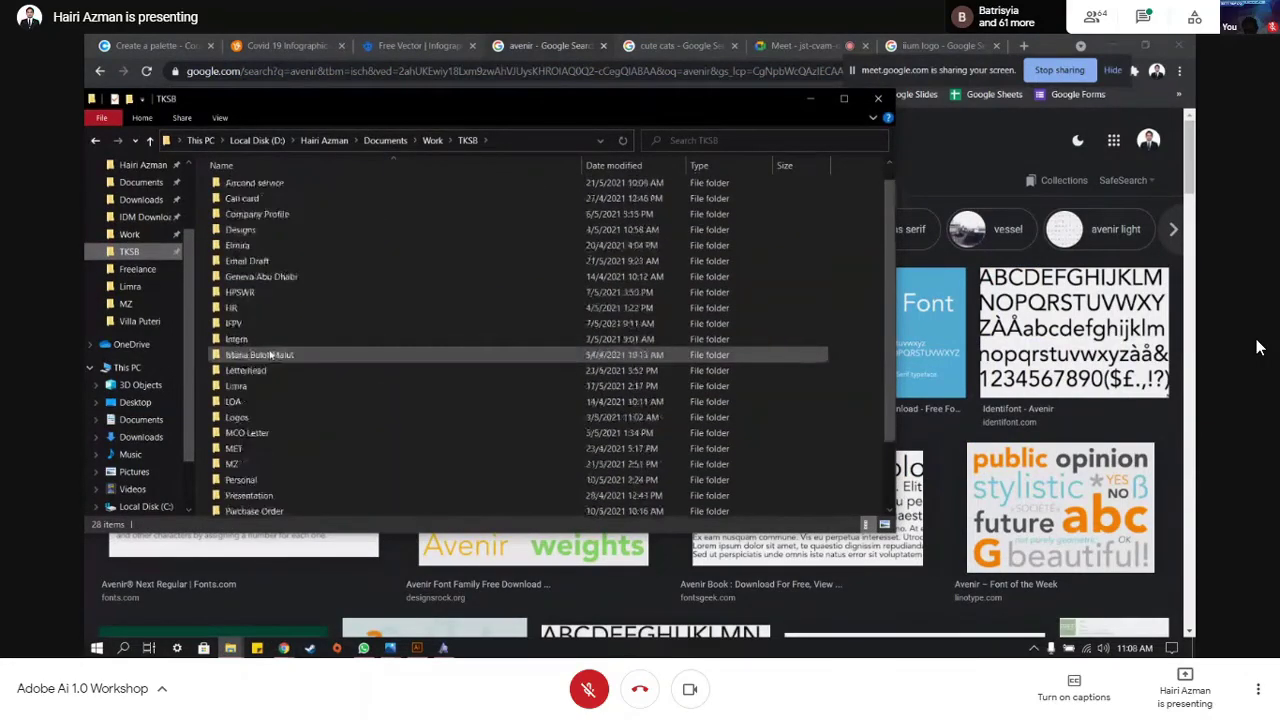
scroll(260, 338, "up", 2)
left_click(137, 269)
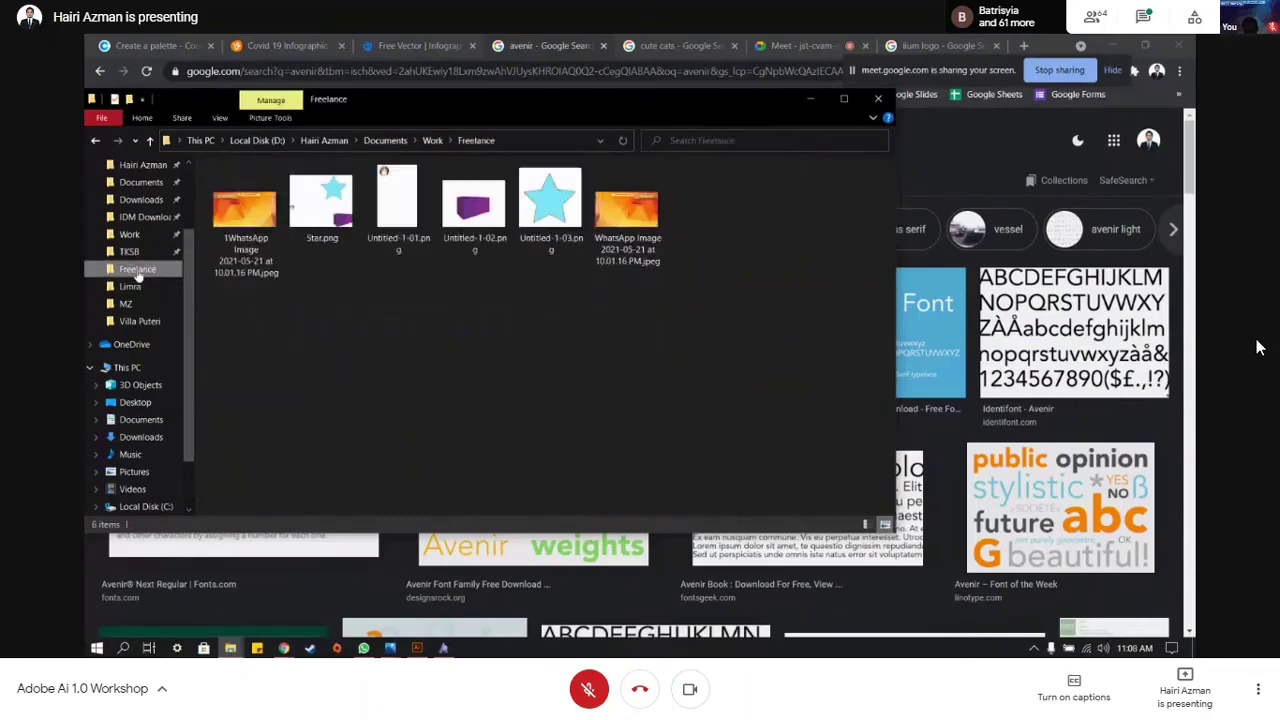
scroll(130, 300, "down", 1)
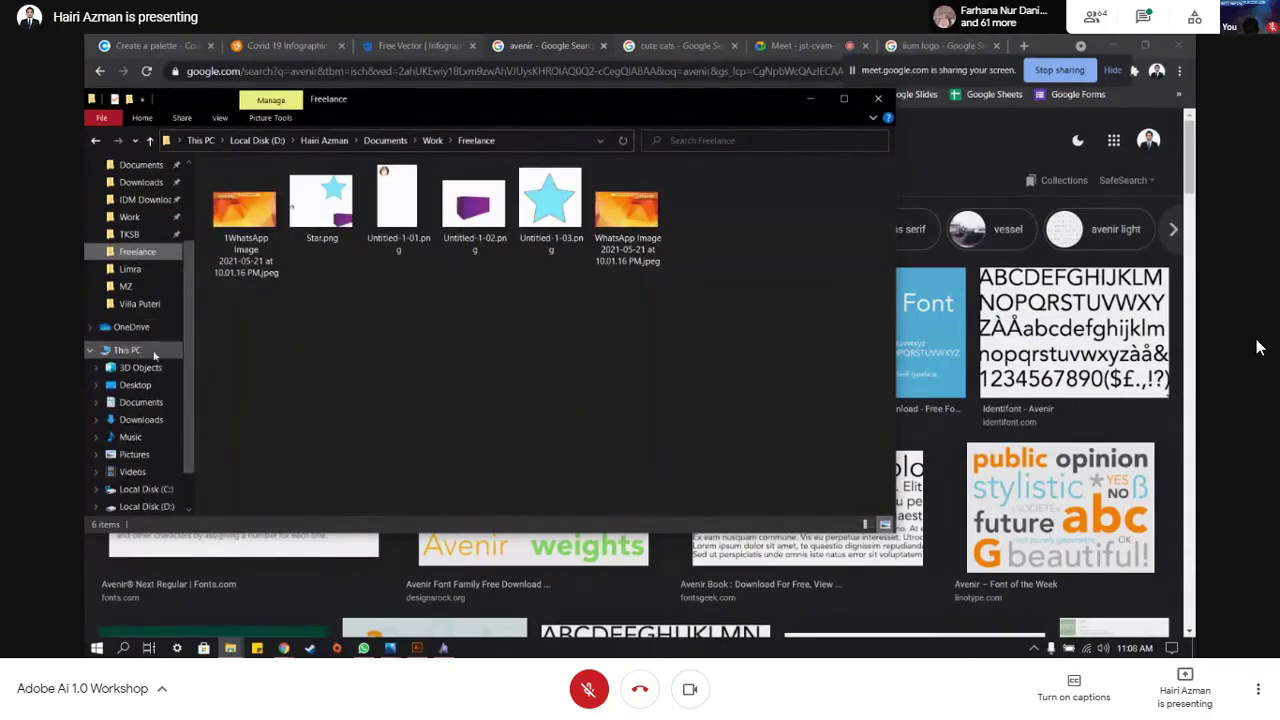
left_click(148, 350)
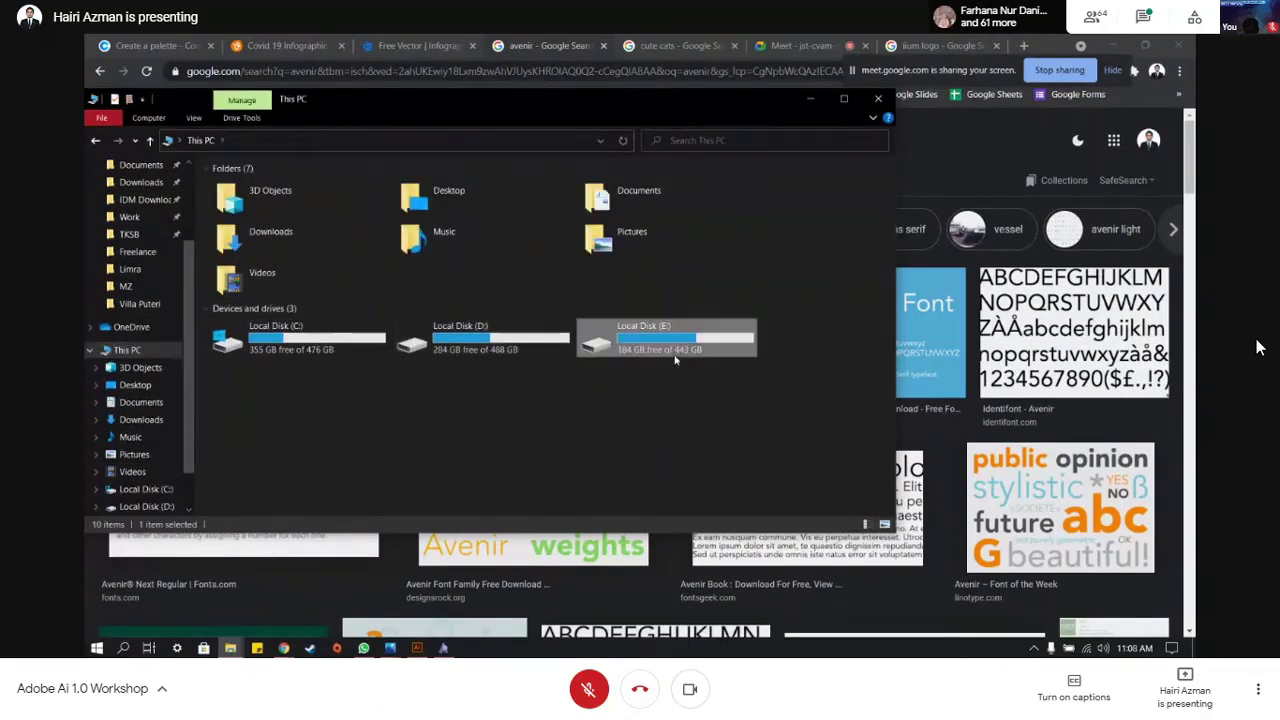
double_click(660, 345)
double_click(346, 207)
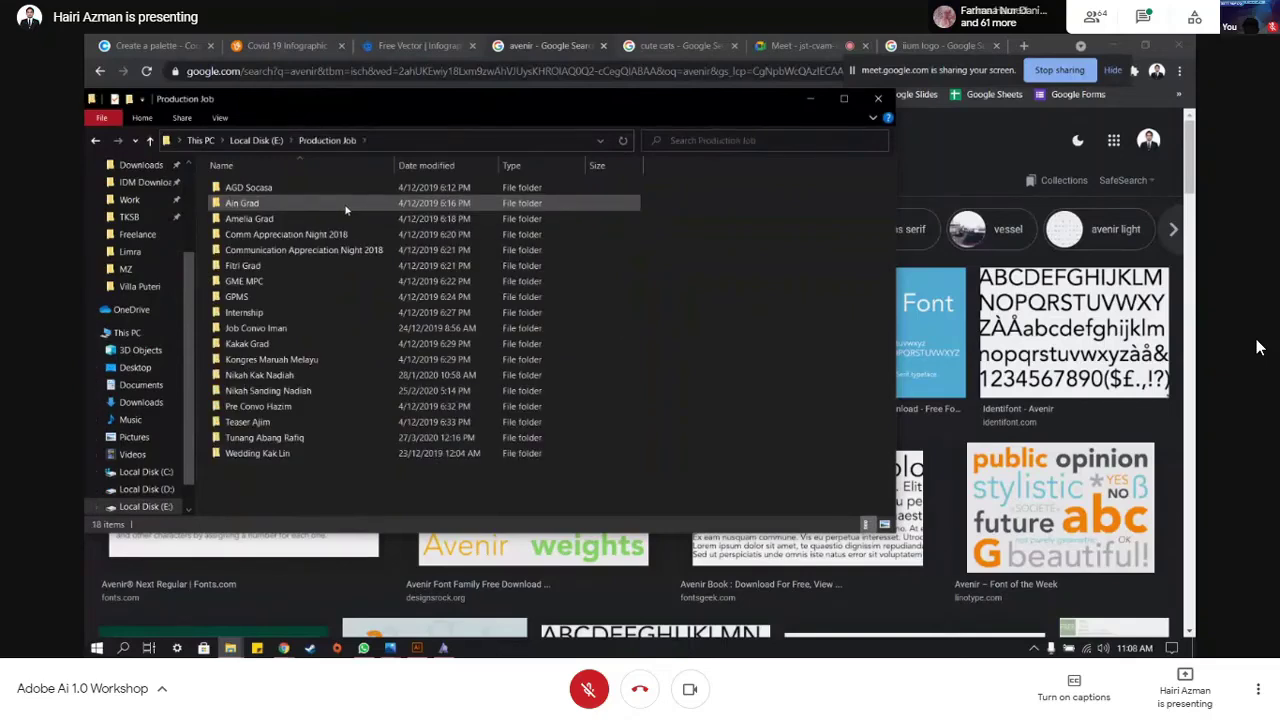
left_click(88, 138)
left_click(88, 138)
- Open Local Disk (D:) > Adobe Works > Adobe Ai > Kerinchi Neon Run > FINISHED in a maximized window
double_click(460, 335)
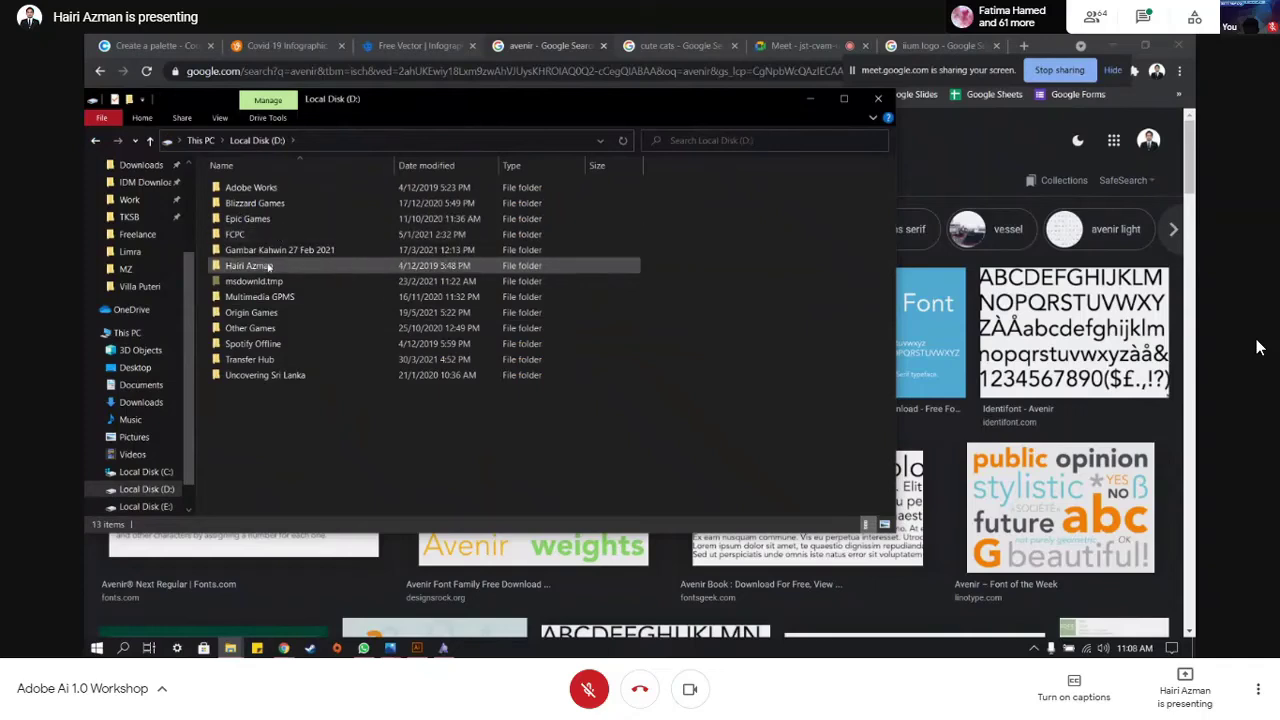
double_click(284, 189)
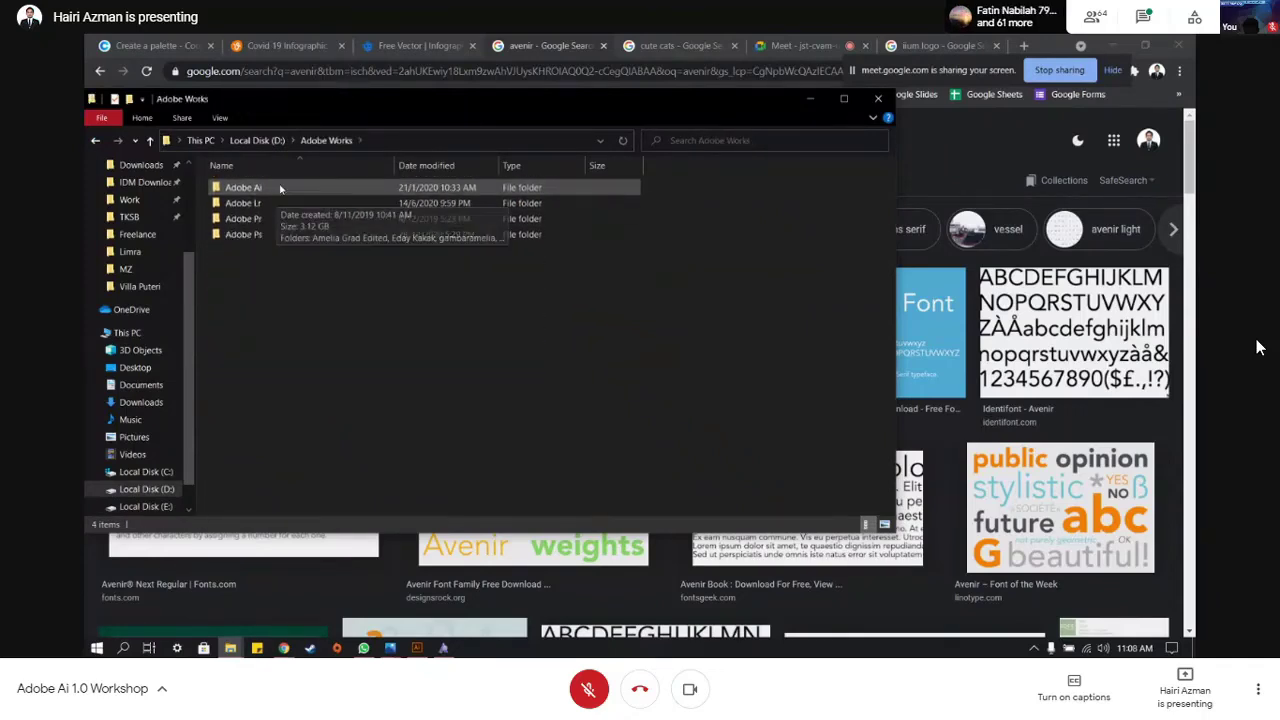
left_click(280, 188)
double_click(280, 188)
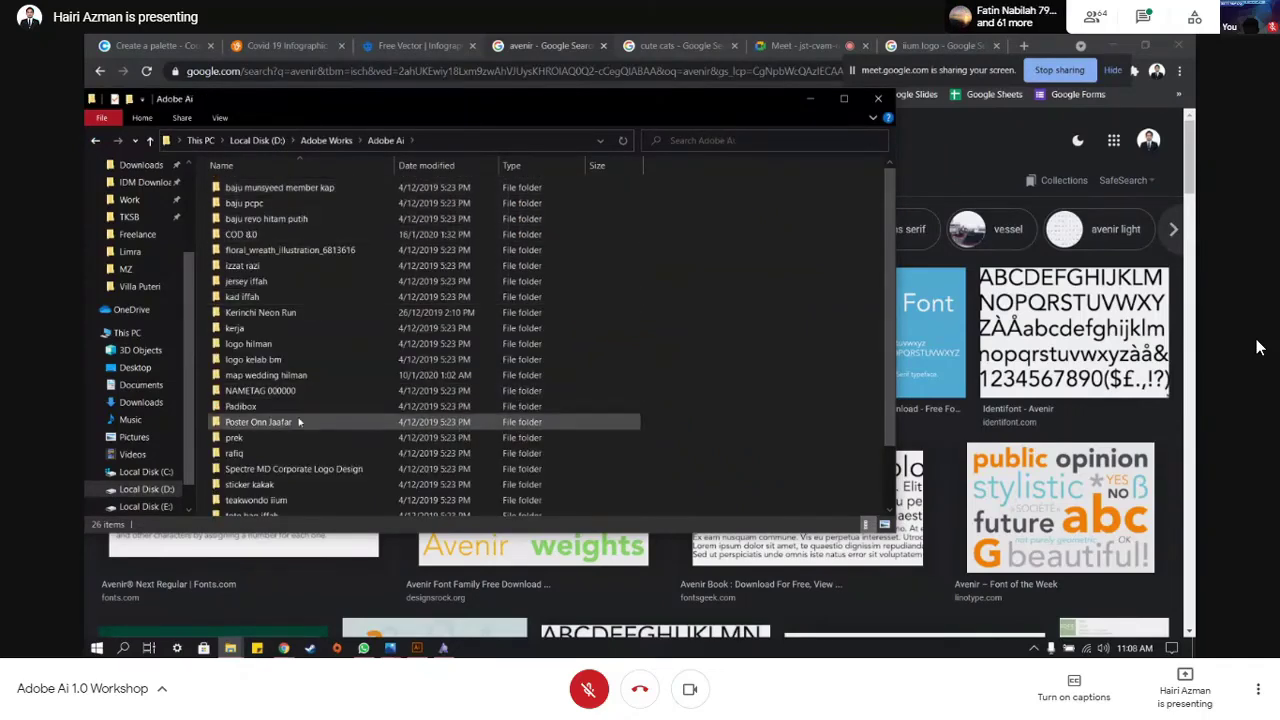
double_click(302, 316)
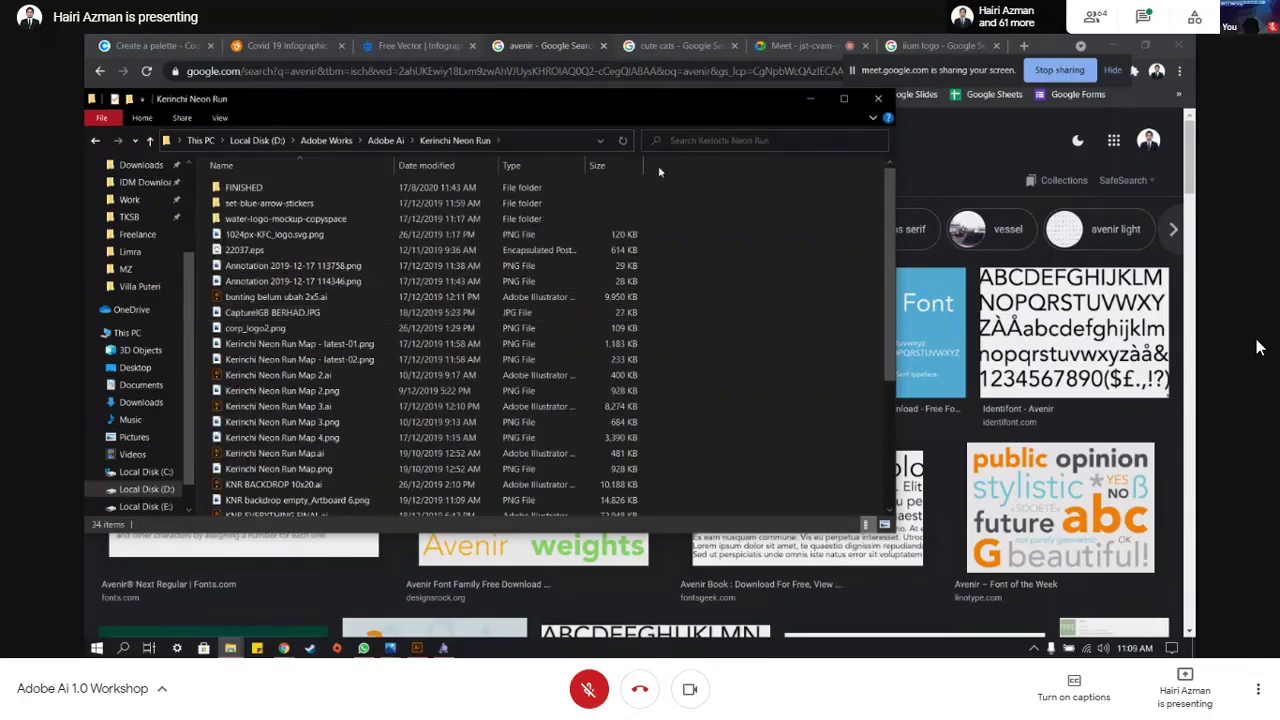
left_click(843, 101)
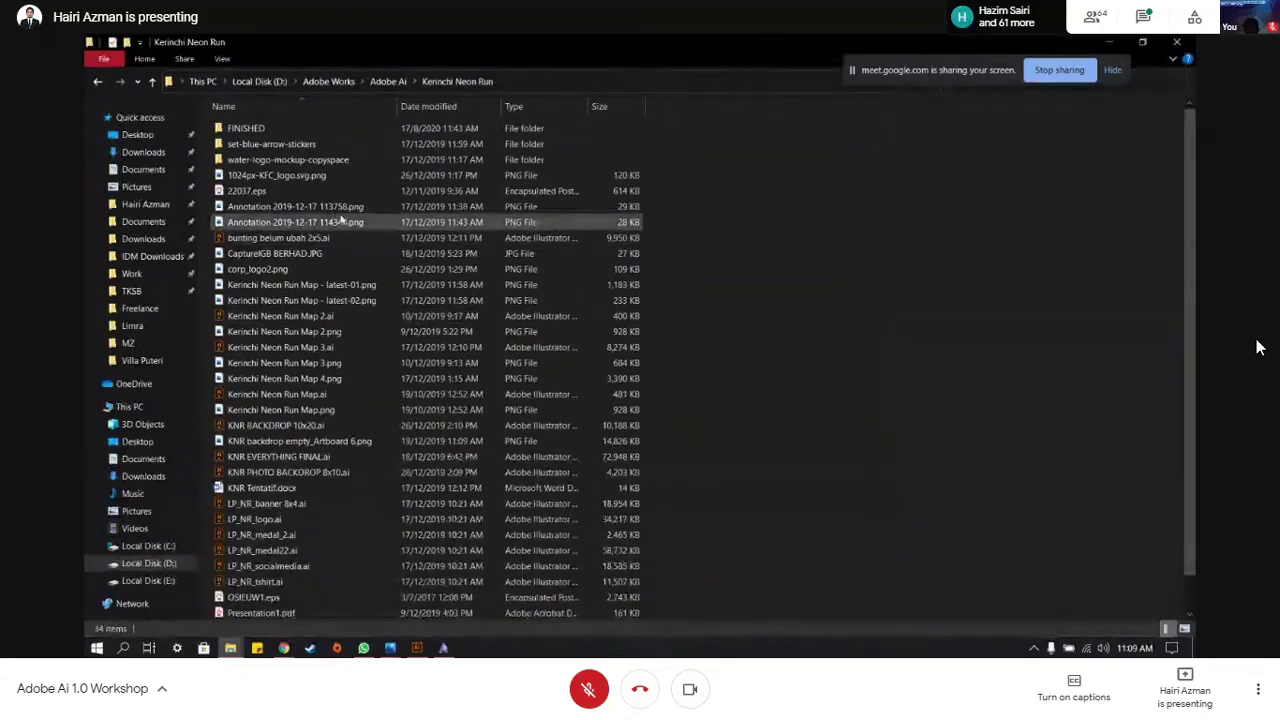
double_click(330, 129)
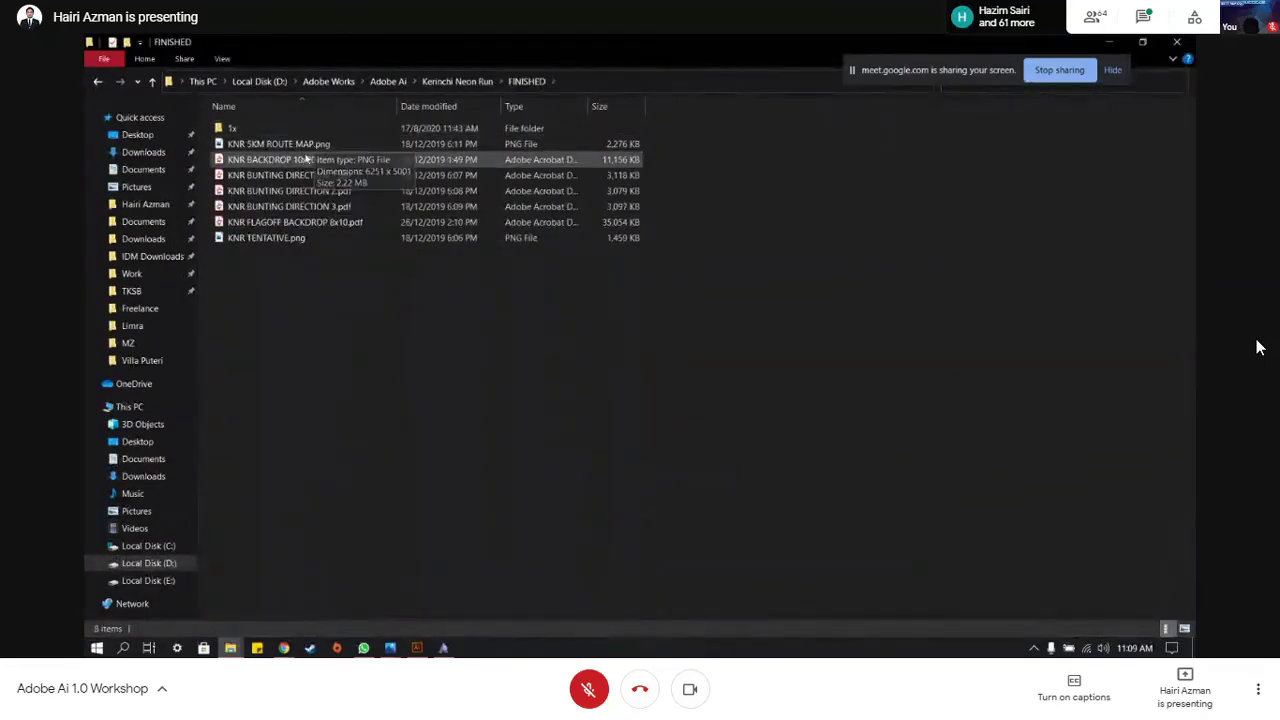
- Preview the KNR 5KM ROUTE MAP and KNR TENTATIVE images in Photos, then close it
double_click(320, 143)
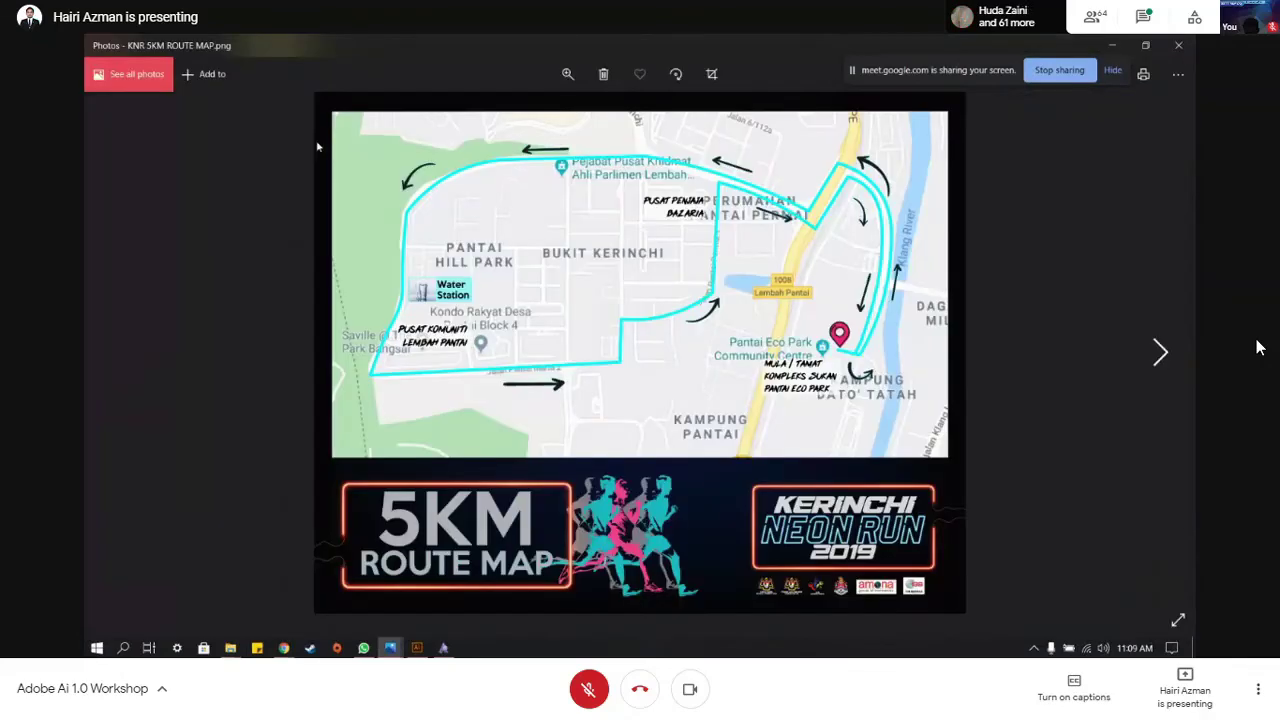
left_click(1158, 352)
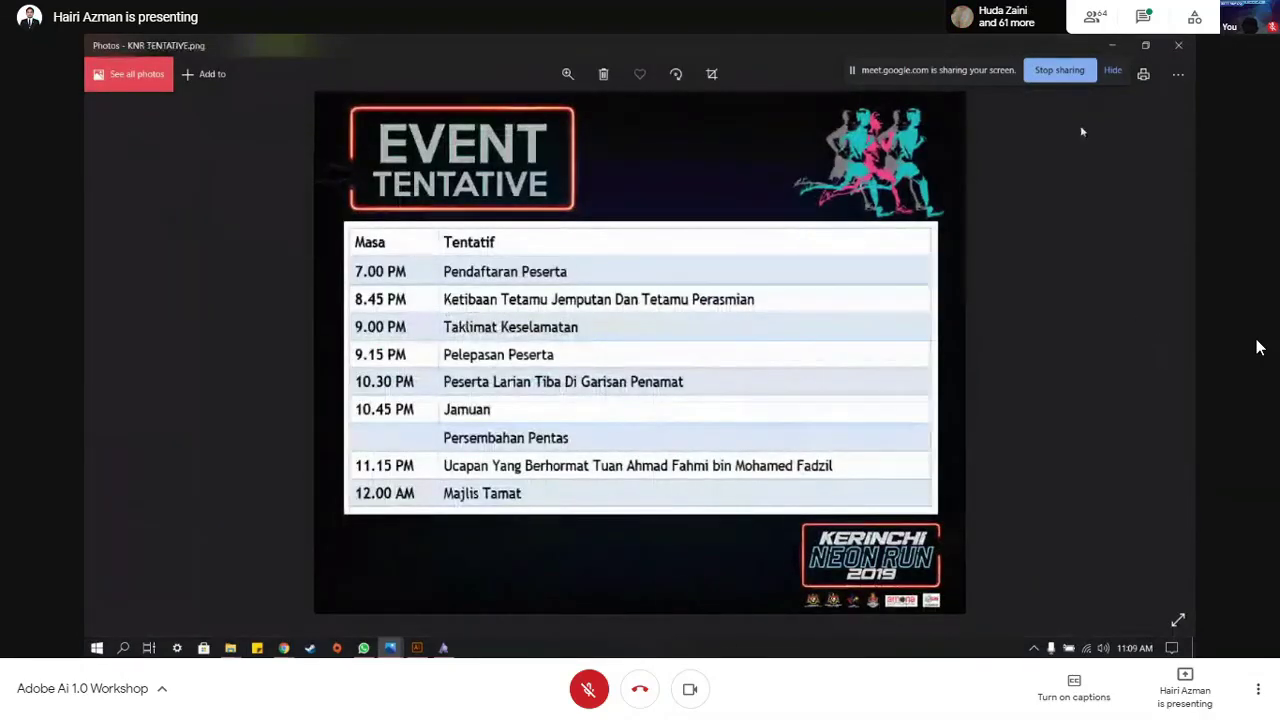
left_click(1111, 45)
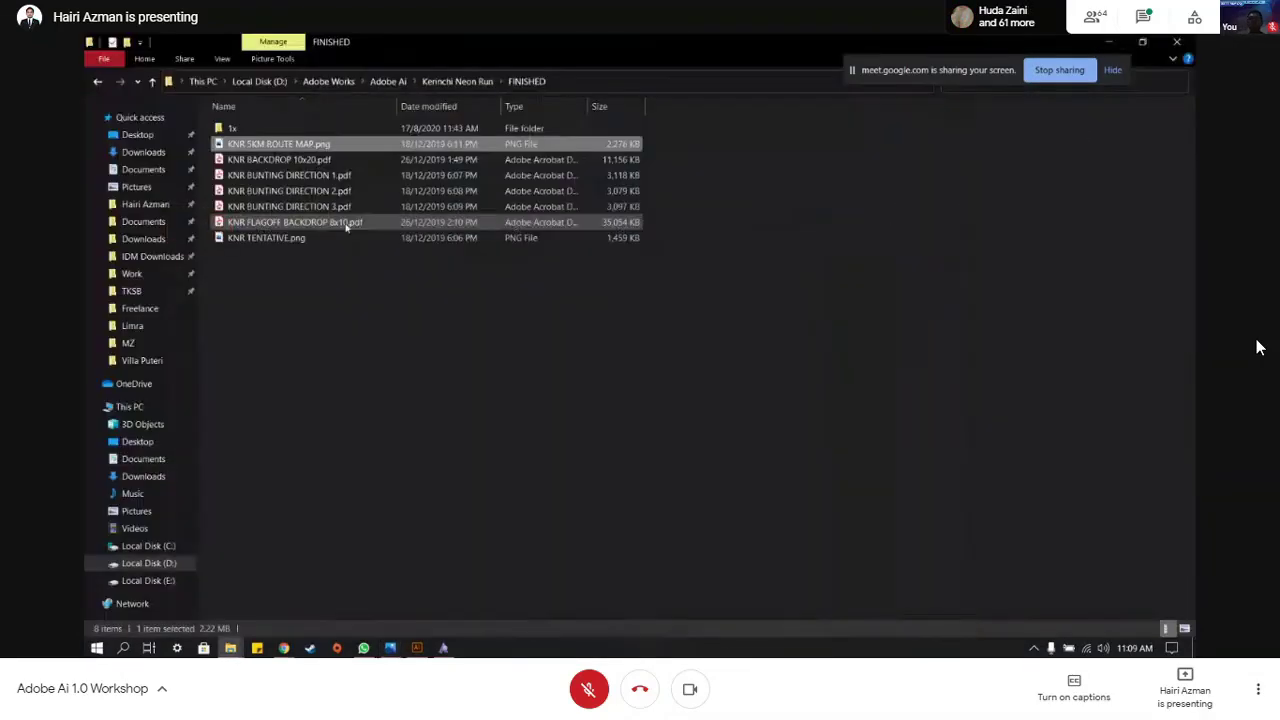
- Show the Kerinchi Neon Run 2019 backdrop from KNR BACKDROP 10x20.pdf in Acrobat Reader, with the meeting camera off
double_click(278, 160)
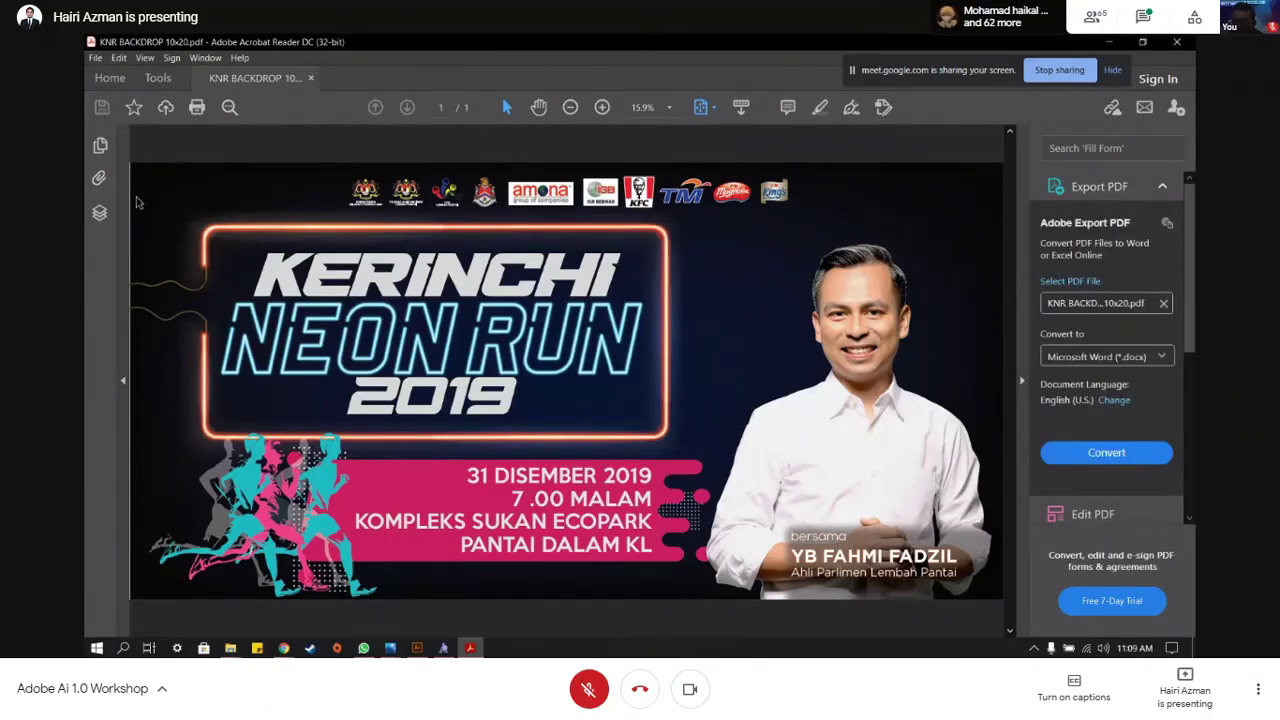
left_click(703, 693)
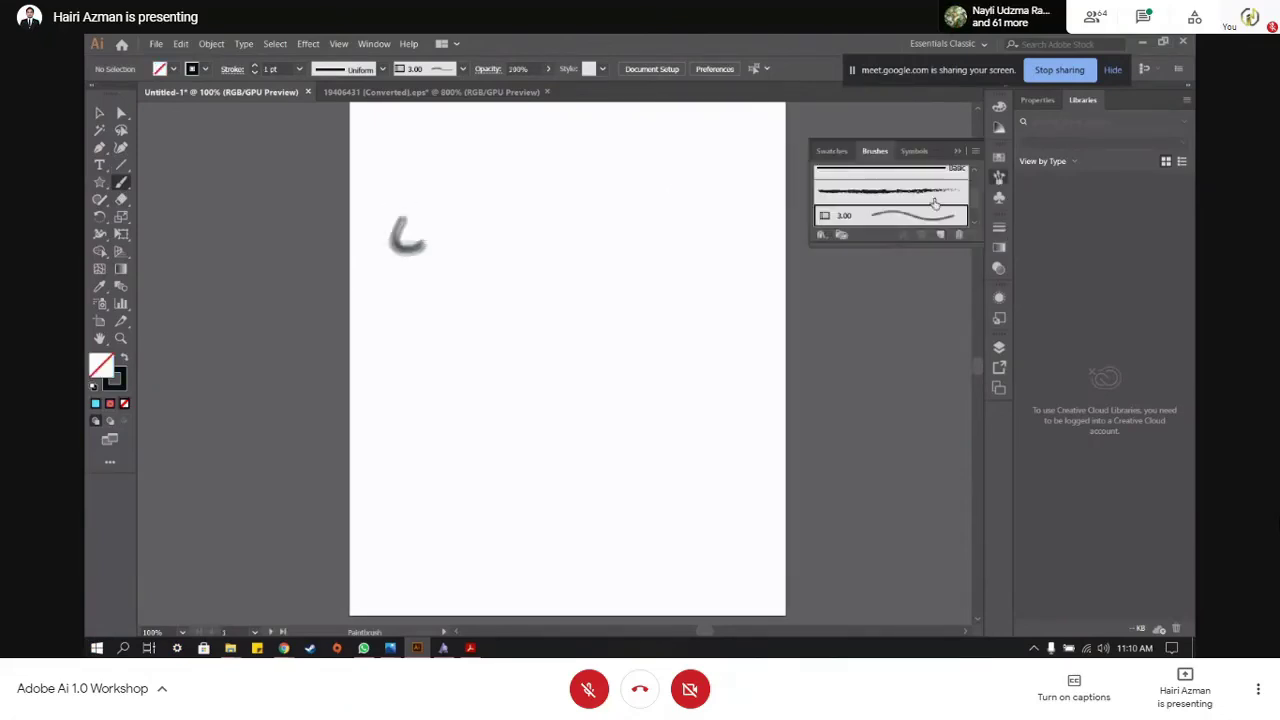
- Paint strokes with the top brush, the Basic brush and a round calligraphic brush
left_click(848, 172)
mouse_move(446, 283)
left_mouse_down()
mouse_move(450, 318)
mouse_move(490, 316)
mouse_move(470, 352)
left_mouse_up()
left_click(462, 68)
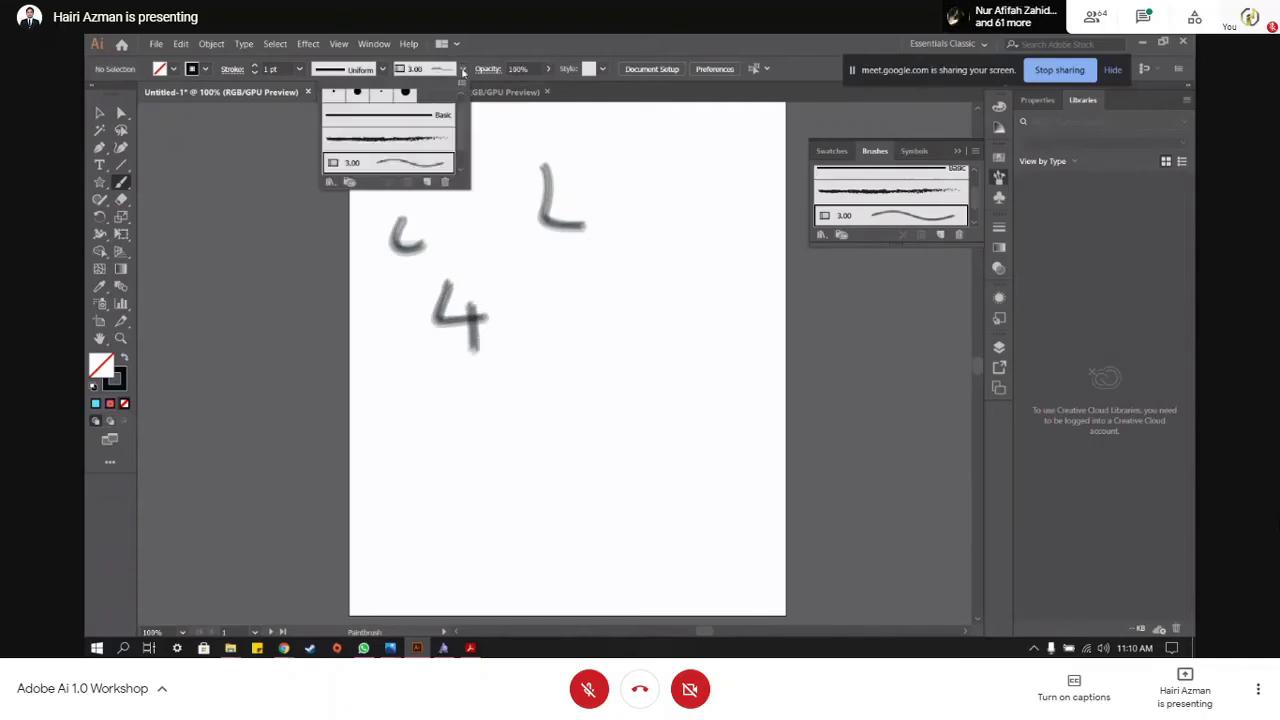
left_click(404, 120)
left_click_drag(574, 263, 608, 344)
left_click(461, 70)
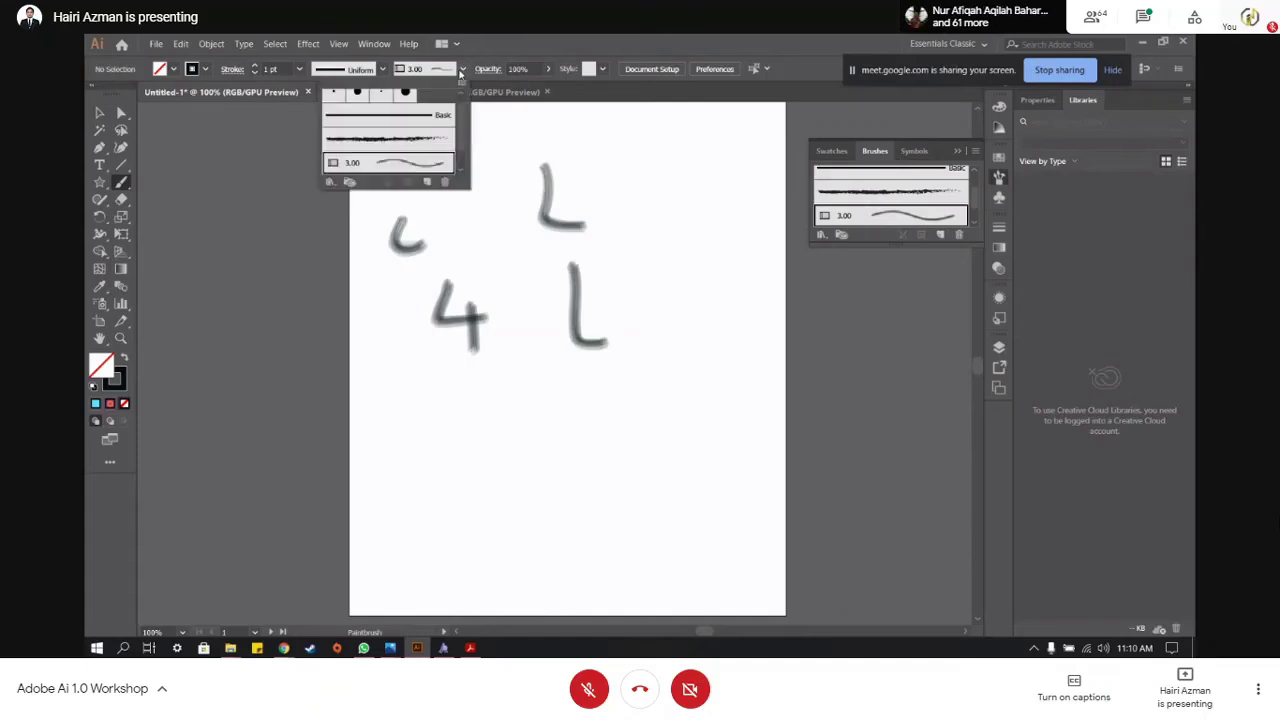
left_click(405, 93)
left_click(491, 192)
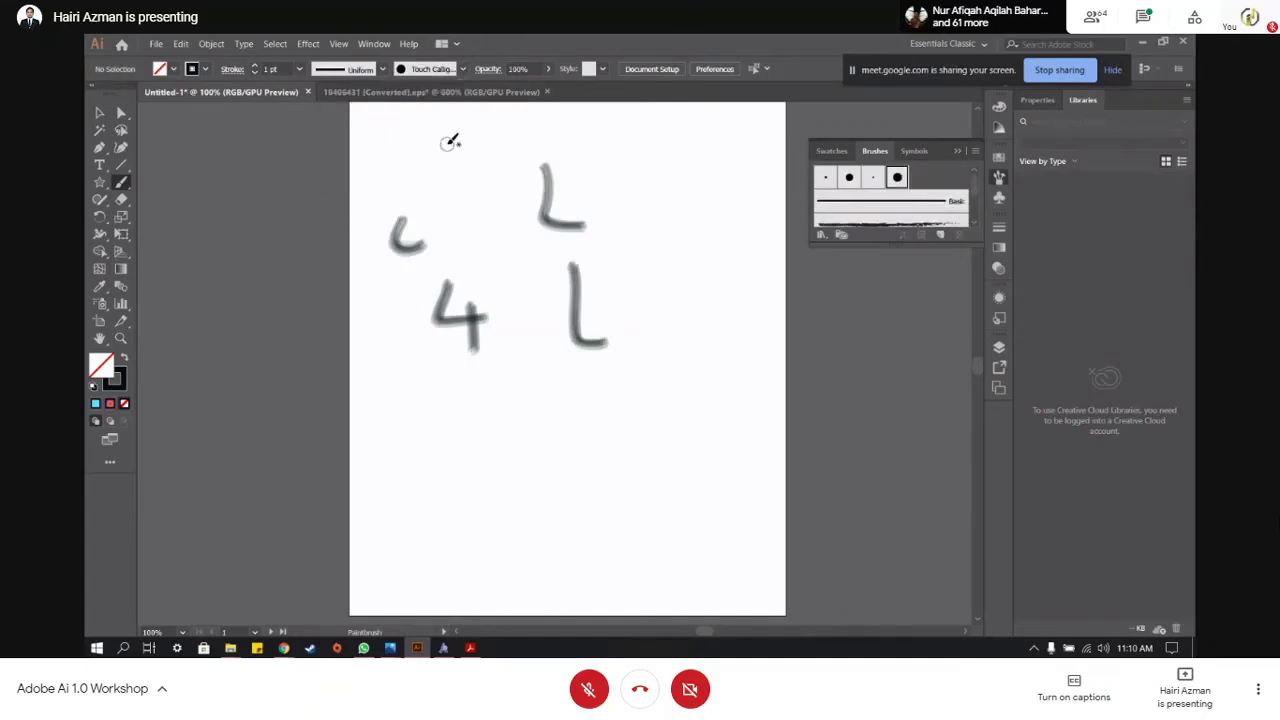
mouse_move(449, 138)
left_mouse_down()
mouse_move(442, 183)
mouse_move(474, 179)
left_mouse_up()
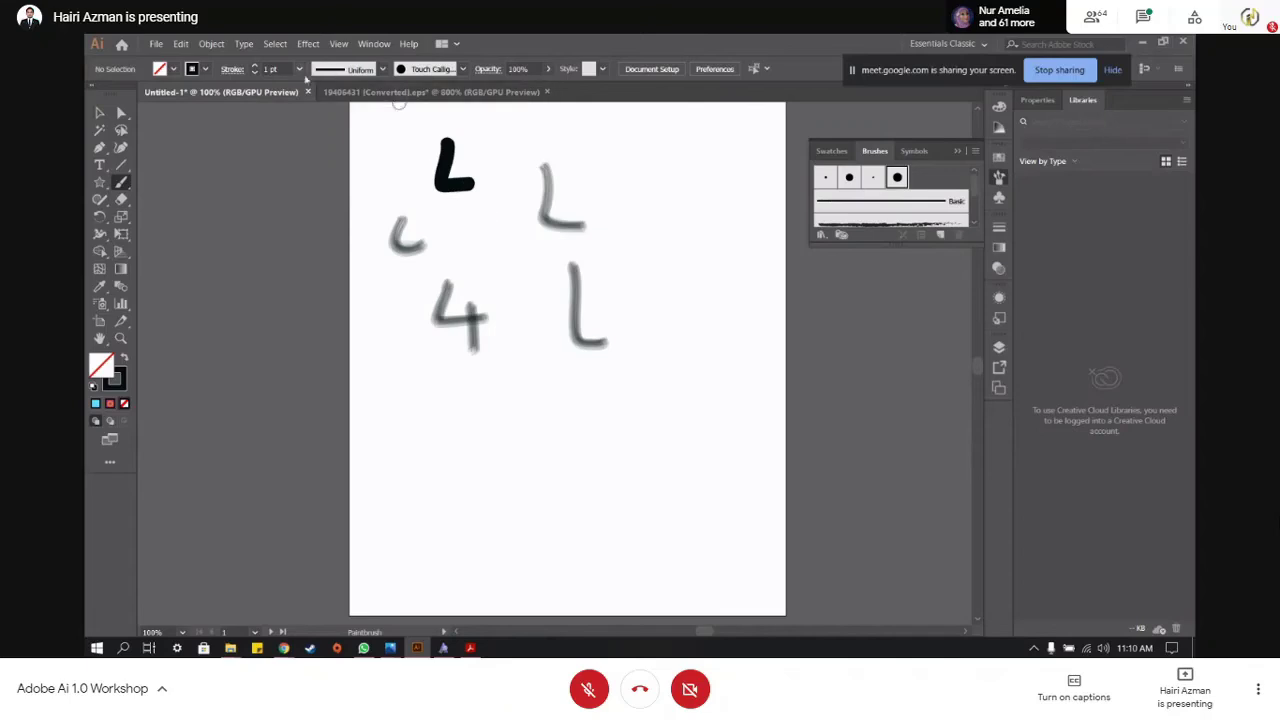
- Paint a thin stroke near the top right with the 3 pt. Oval brush
scroll(505, 125, "up", 5)
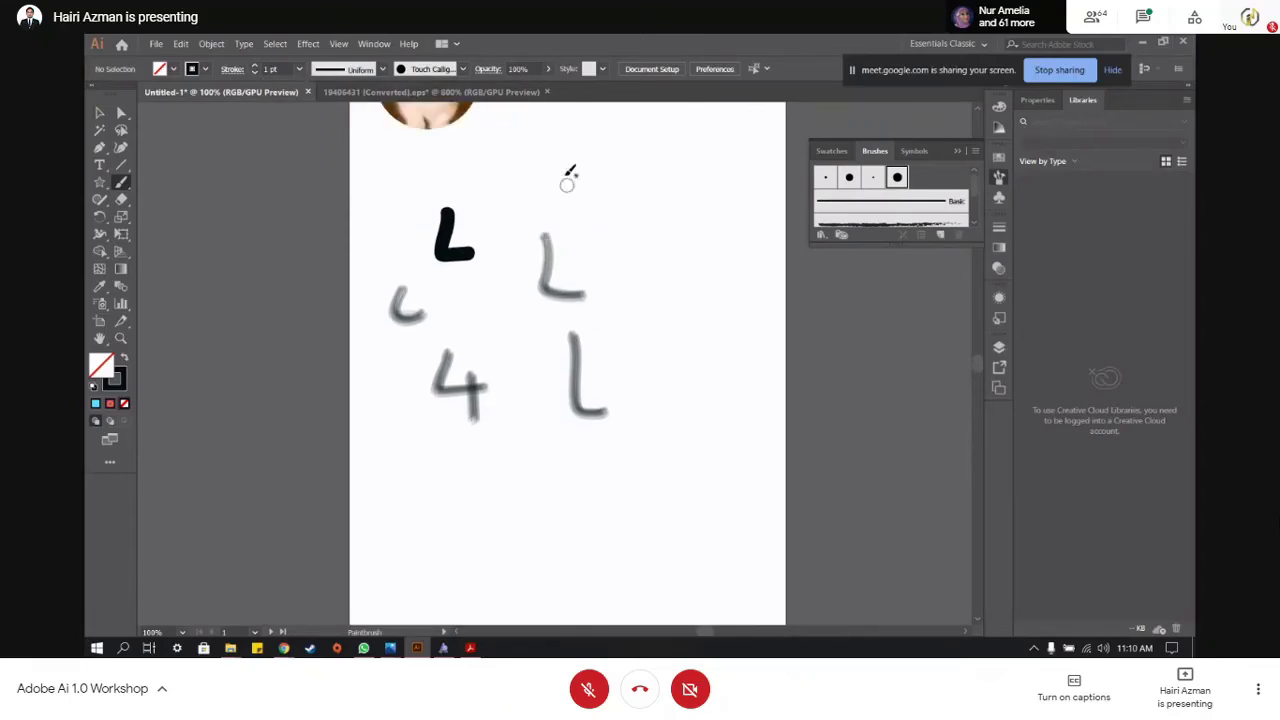
scroll(606, 200, "right", 2)
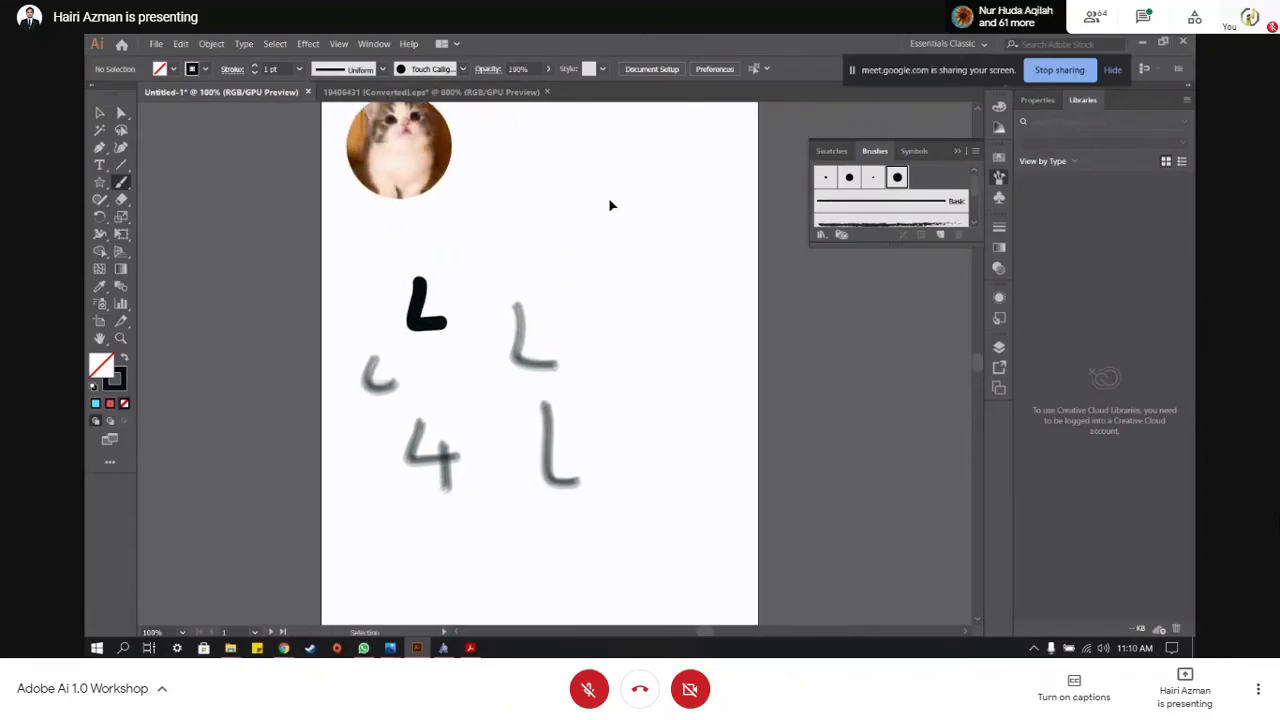
scroll(603, 200, "up", 2)
key("super")
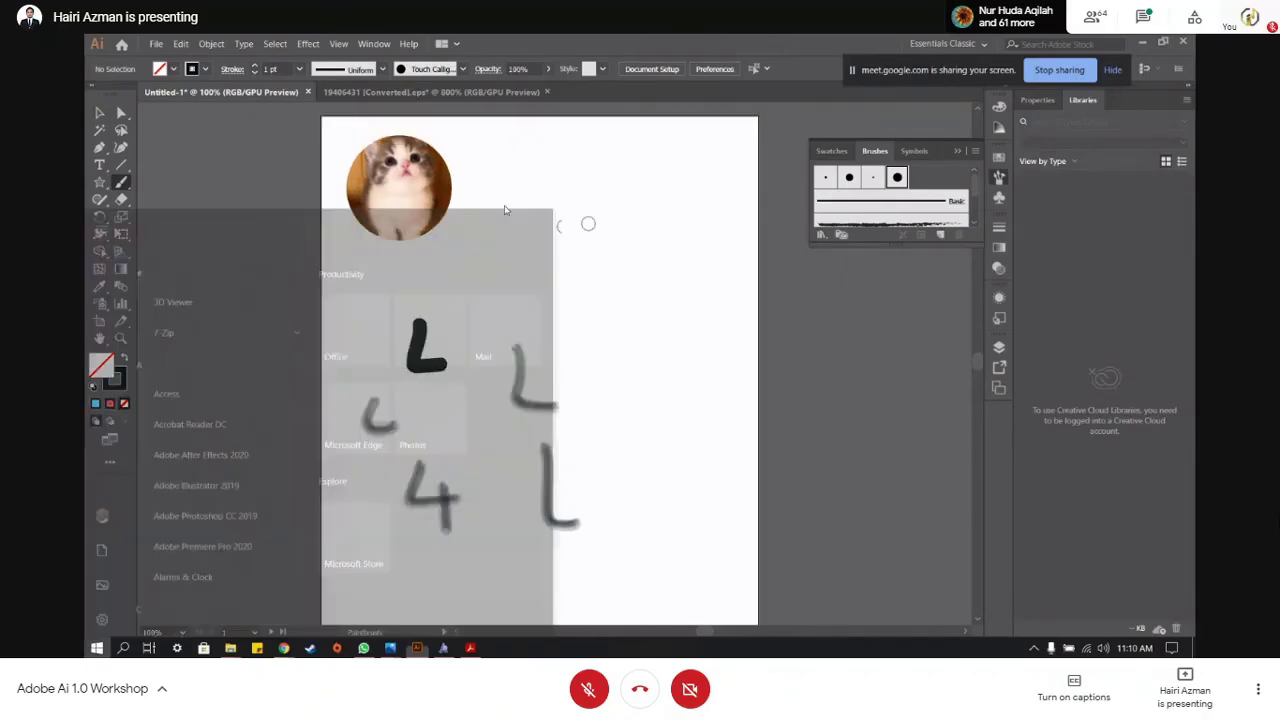
key("Escape")
left_click(462, 69)
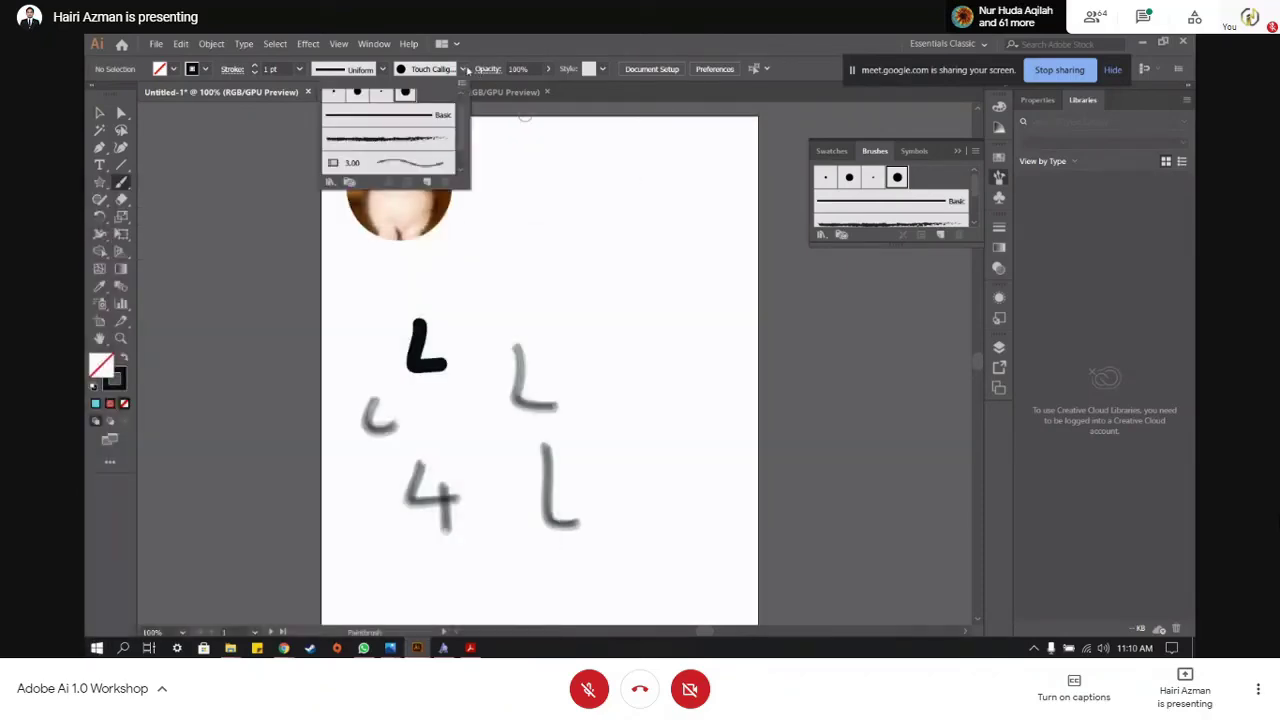
left_click(382, 92)
left_click(545, 180)
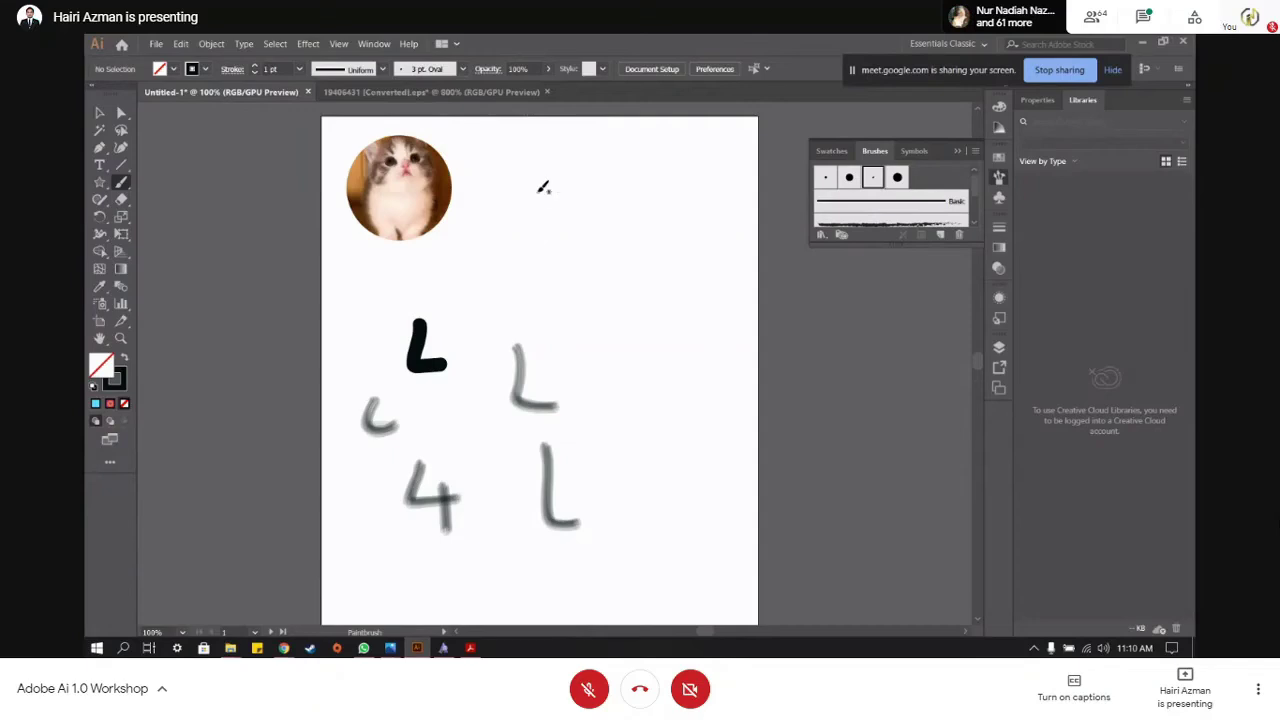
mouse_move(538, 190)
left_mouse_down()
mouse_move(581, 230)
mouse_move(567, 215)
mouse_move(573, 241)
mouse_move(603, 213)
left_mouse_up()
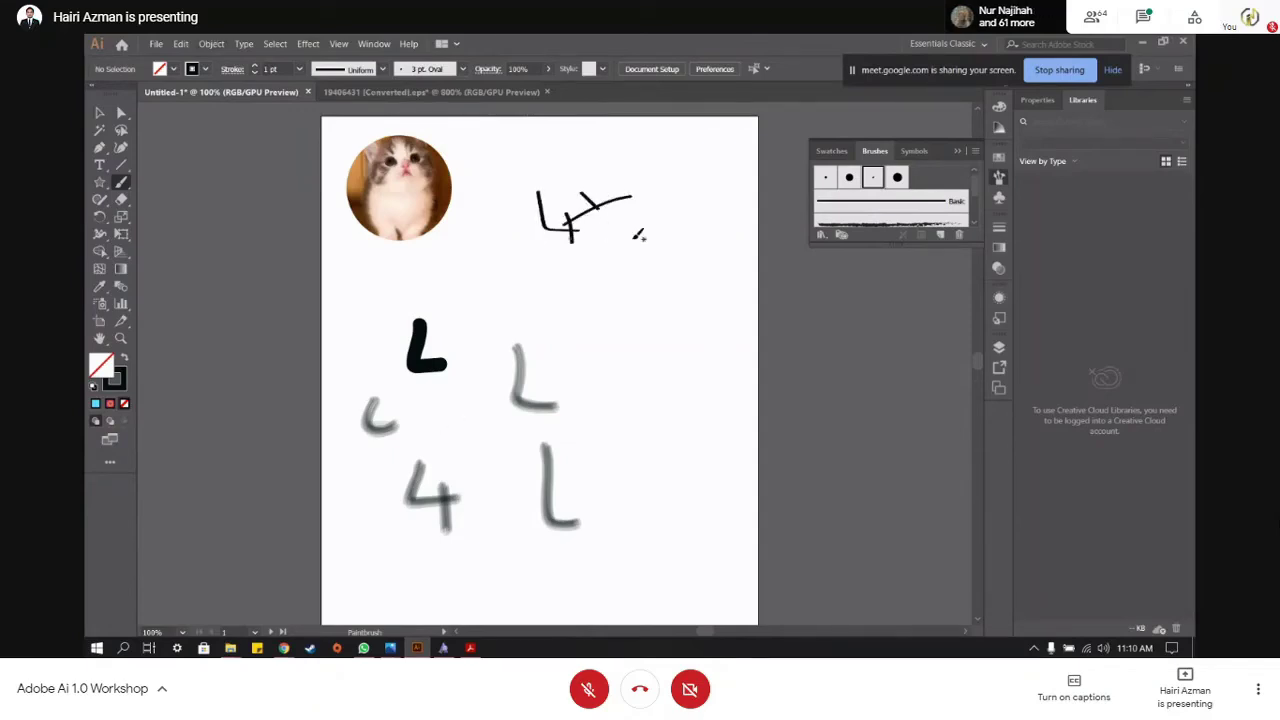
- Marquee-select the right-hand strokes, then the remaining letter strokes, deleting each group
left_click(99, 112)
mouse_move(522, 166)
left_mouse_down()
mouse_move(631, 437)
mouse_move(632, 485)
left_mouse_up()
key("Delete")
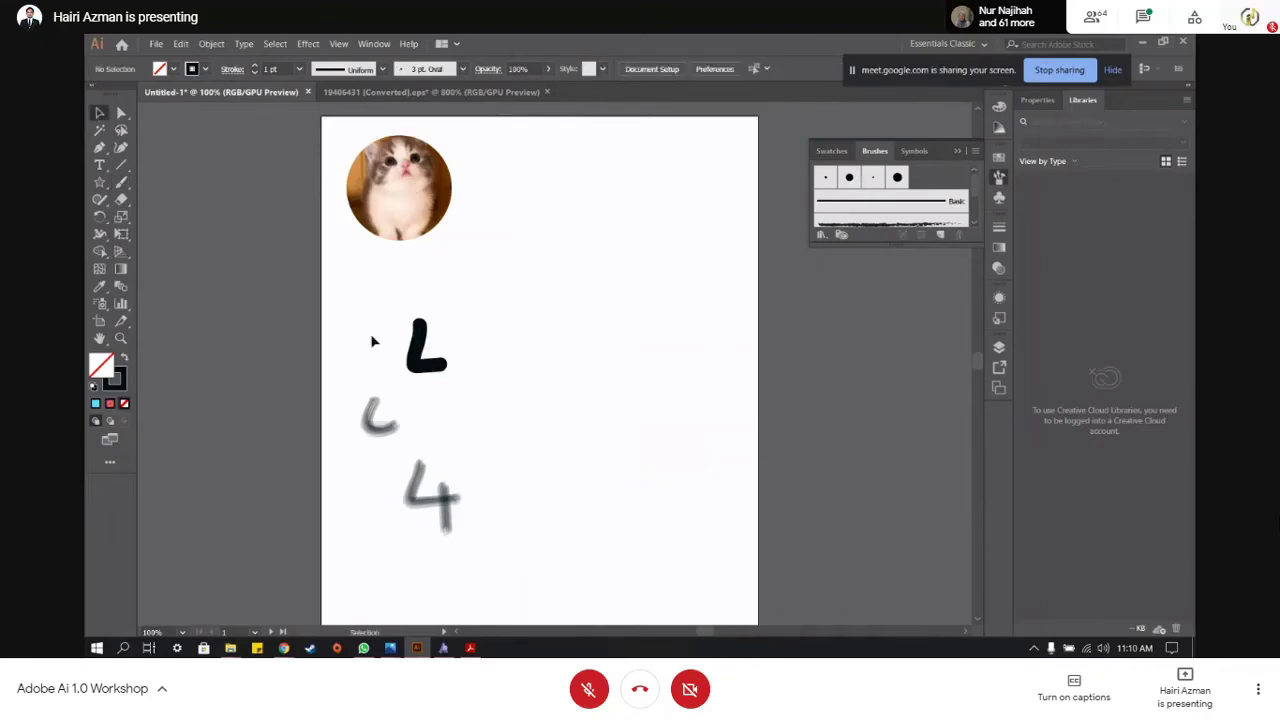
left_click_drag(371, 337, 549, 540)
key("Delete")
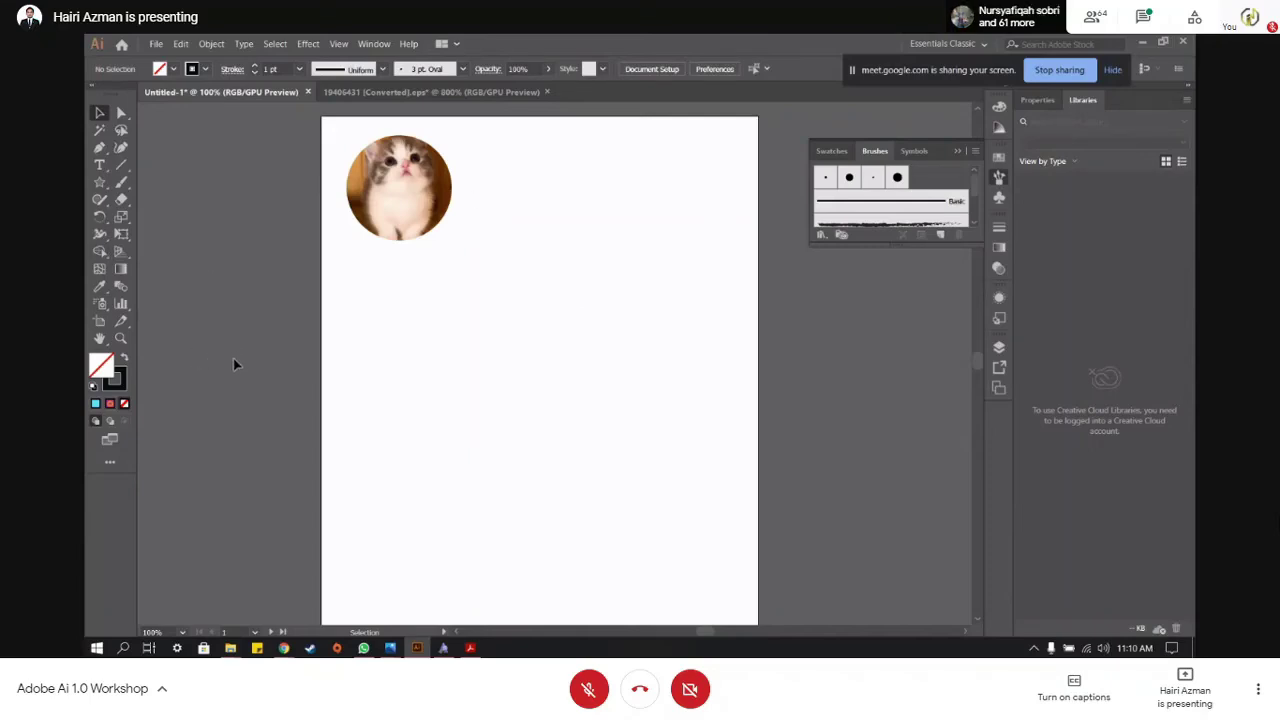
- Create a new document with Width 2500 pt and Height 1000 pt in Points units
left_click(157, 46)
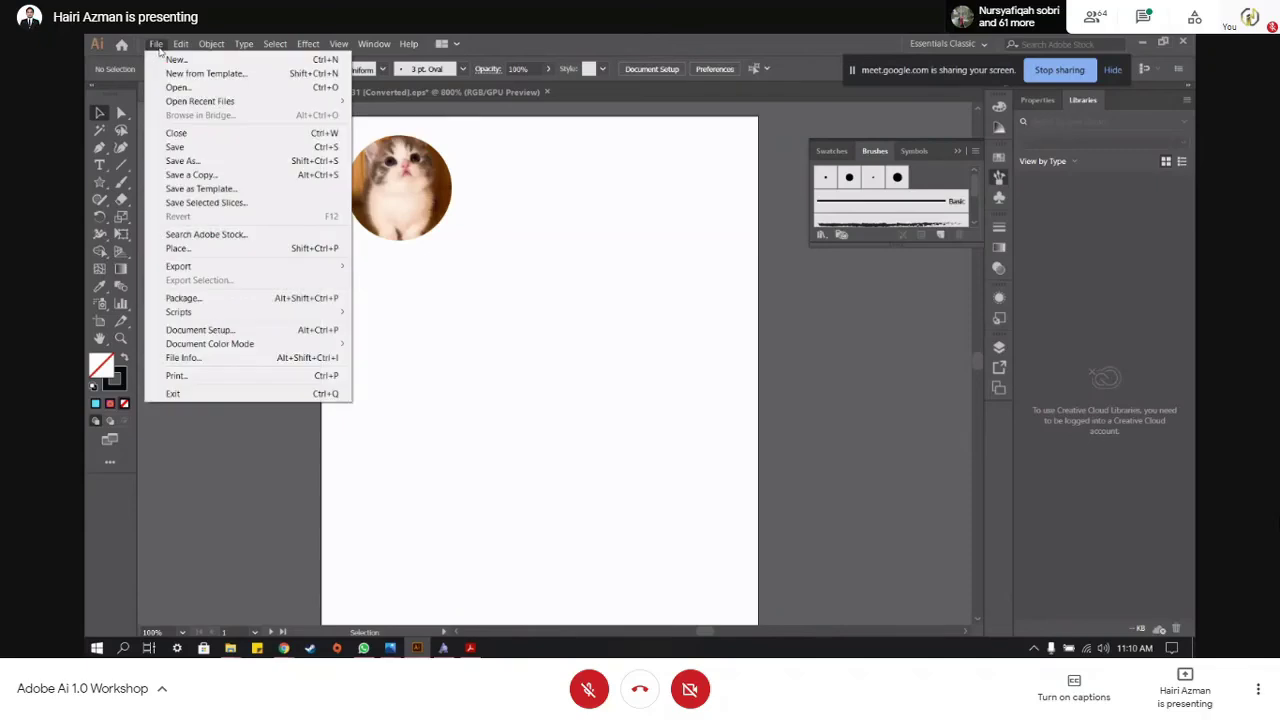
left_click(177, 59)
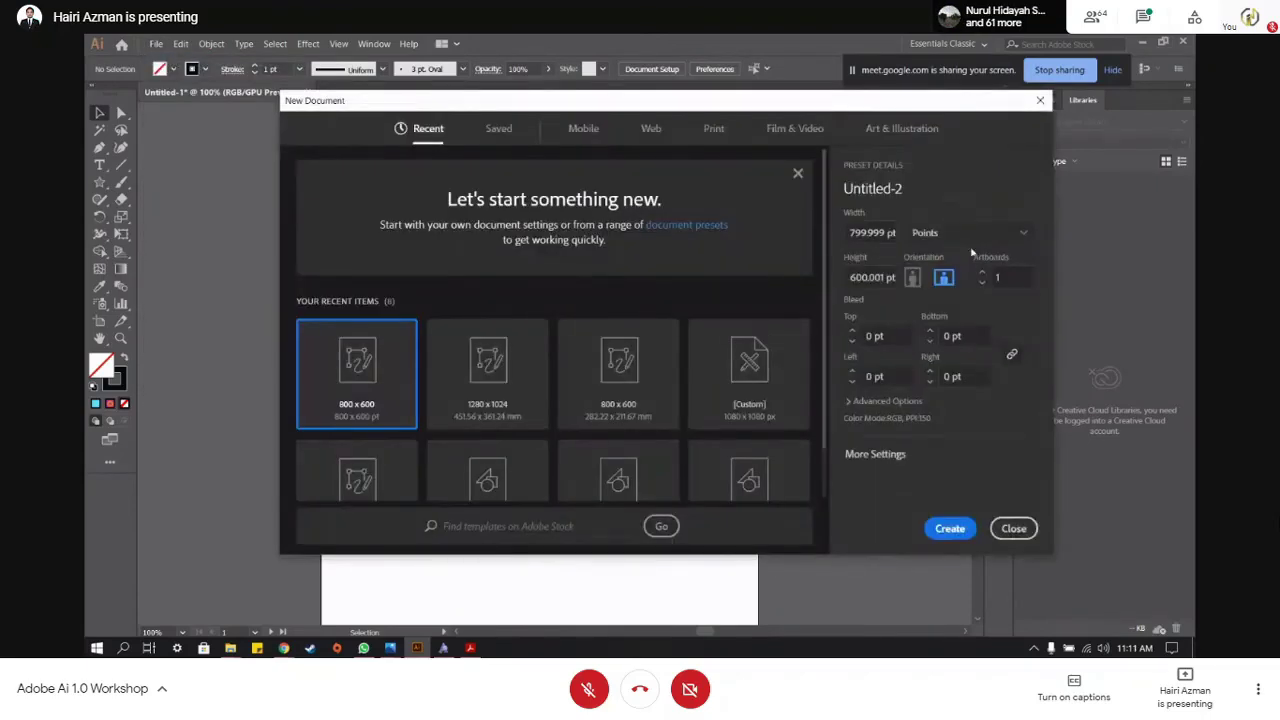
left_click(886, 240)
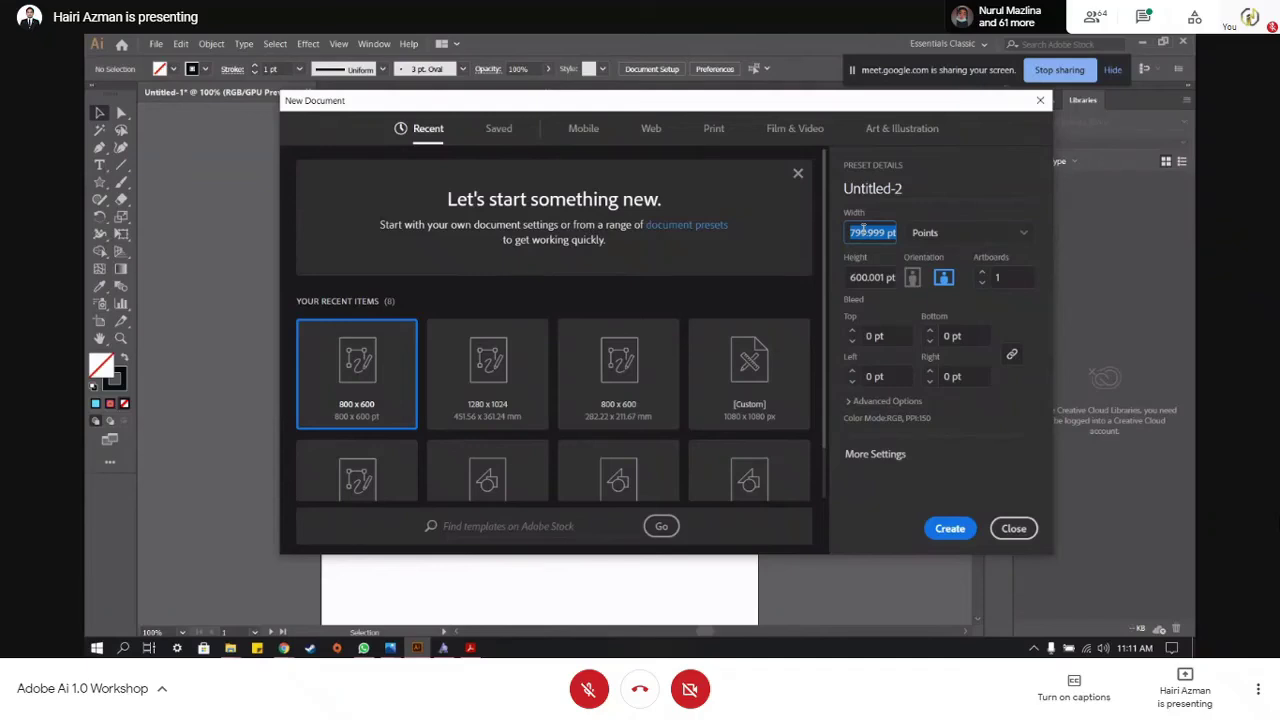
type("2500")
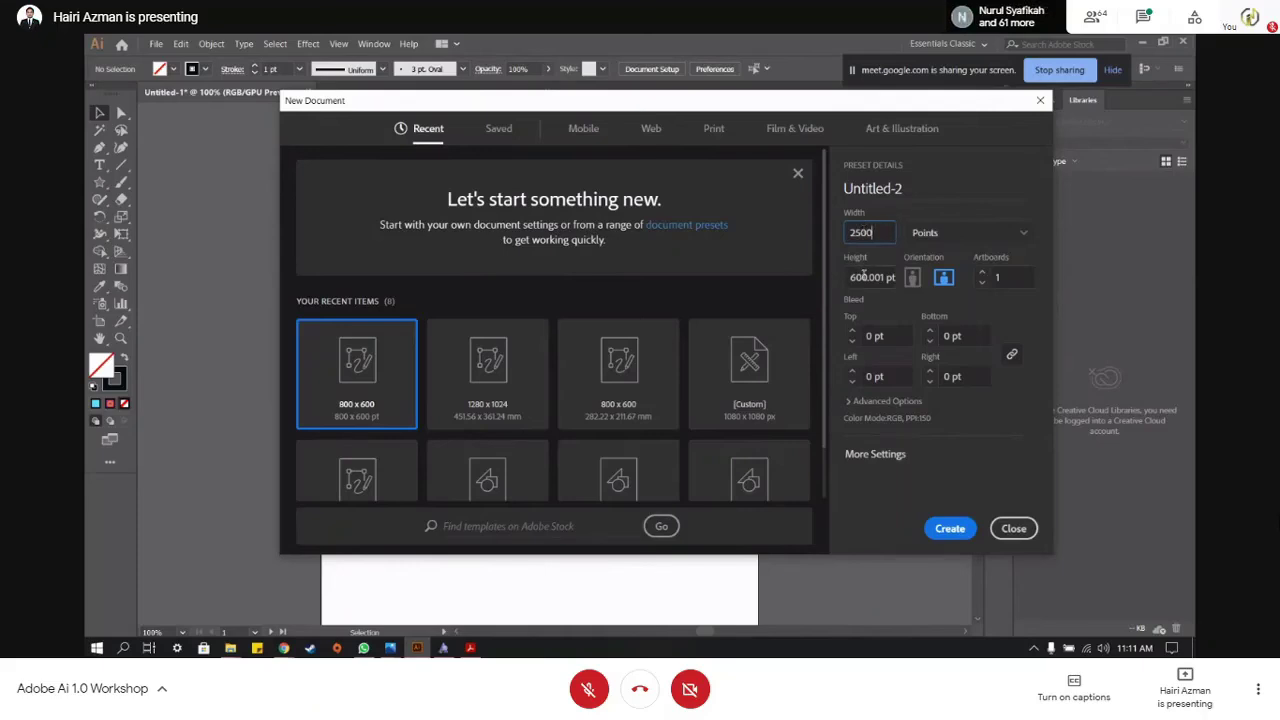
left_click(866, 279)
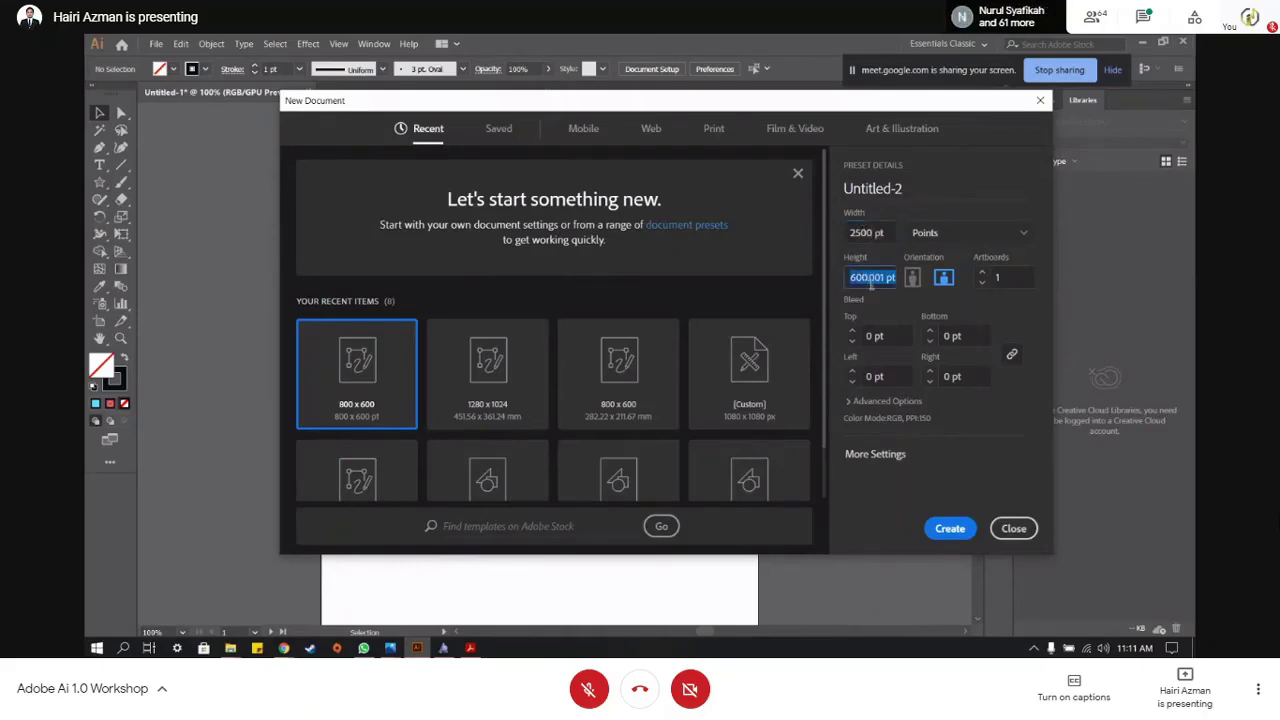
type("1000")
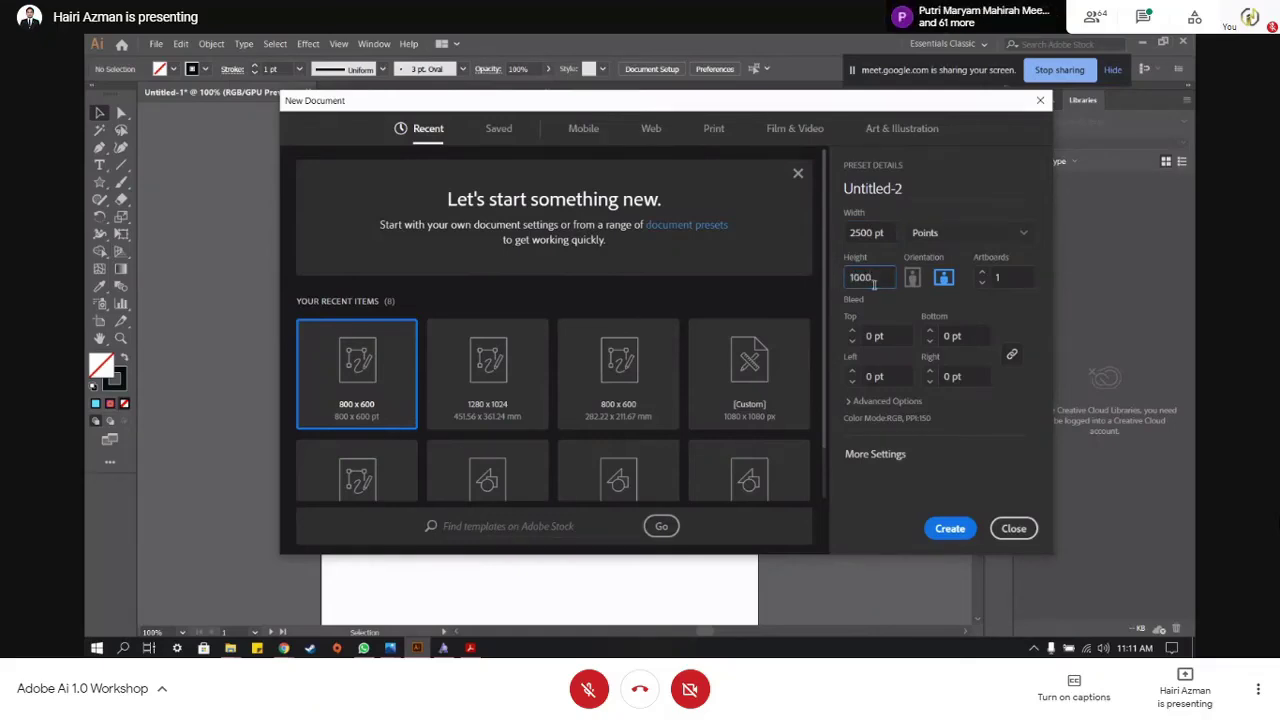
left_click(1009, 195)
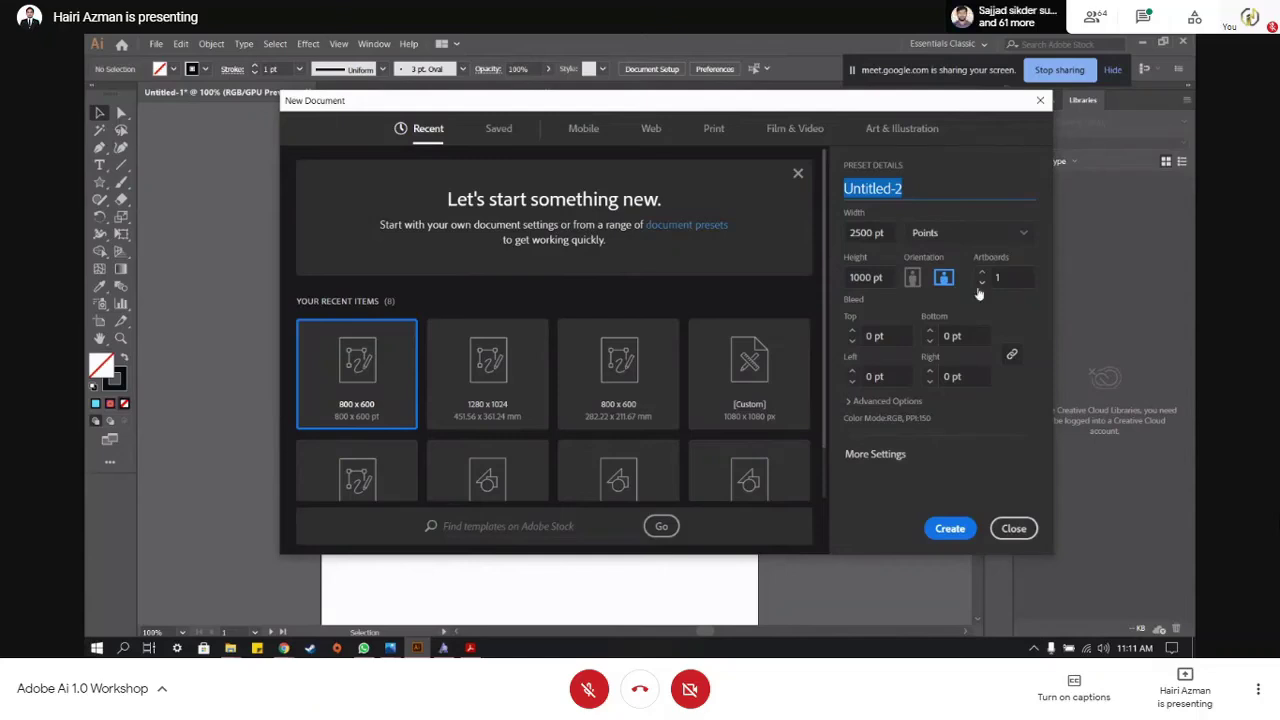
left_click(920, 234)
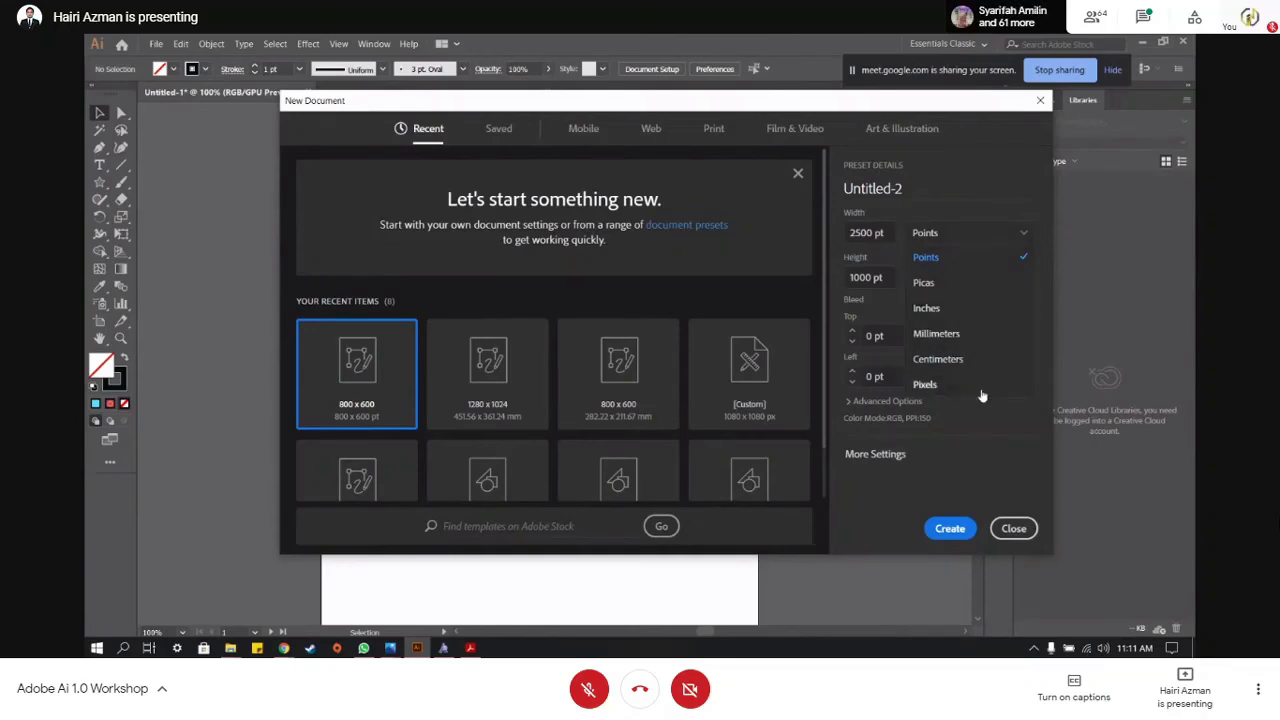
left_click(940, 206)
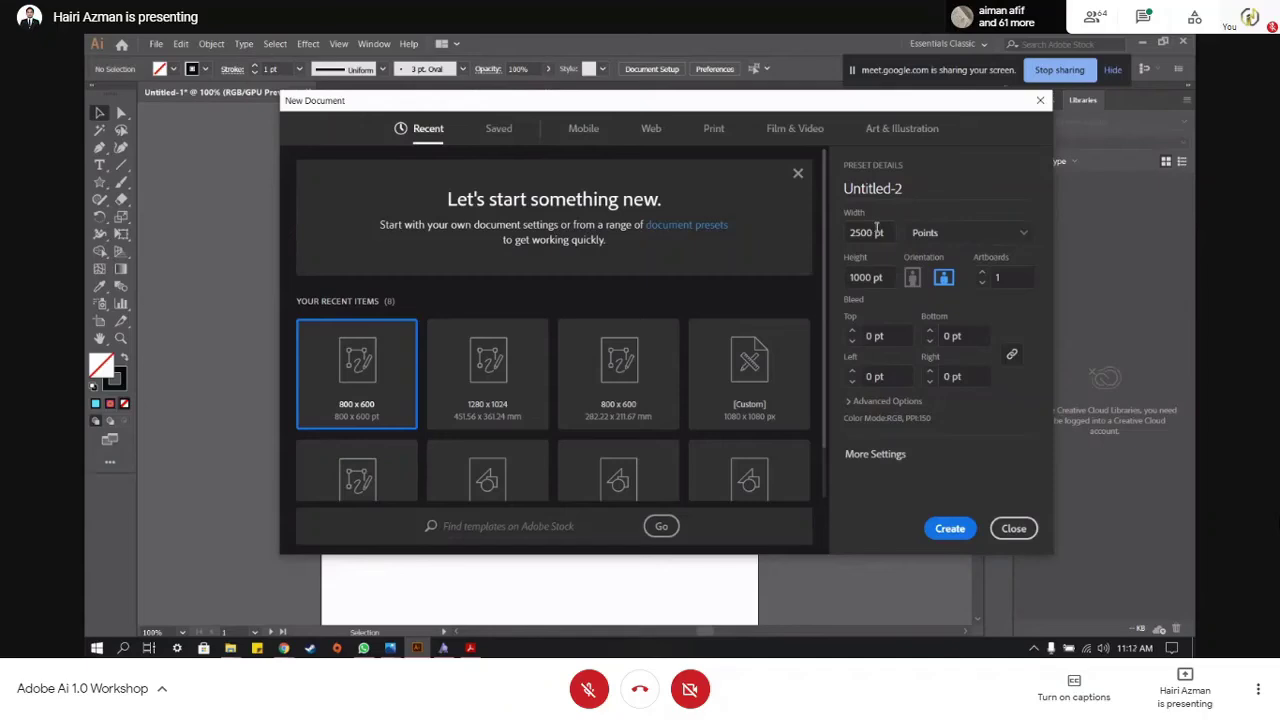
left_click(950, 533)
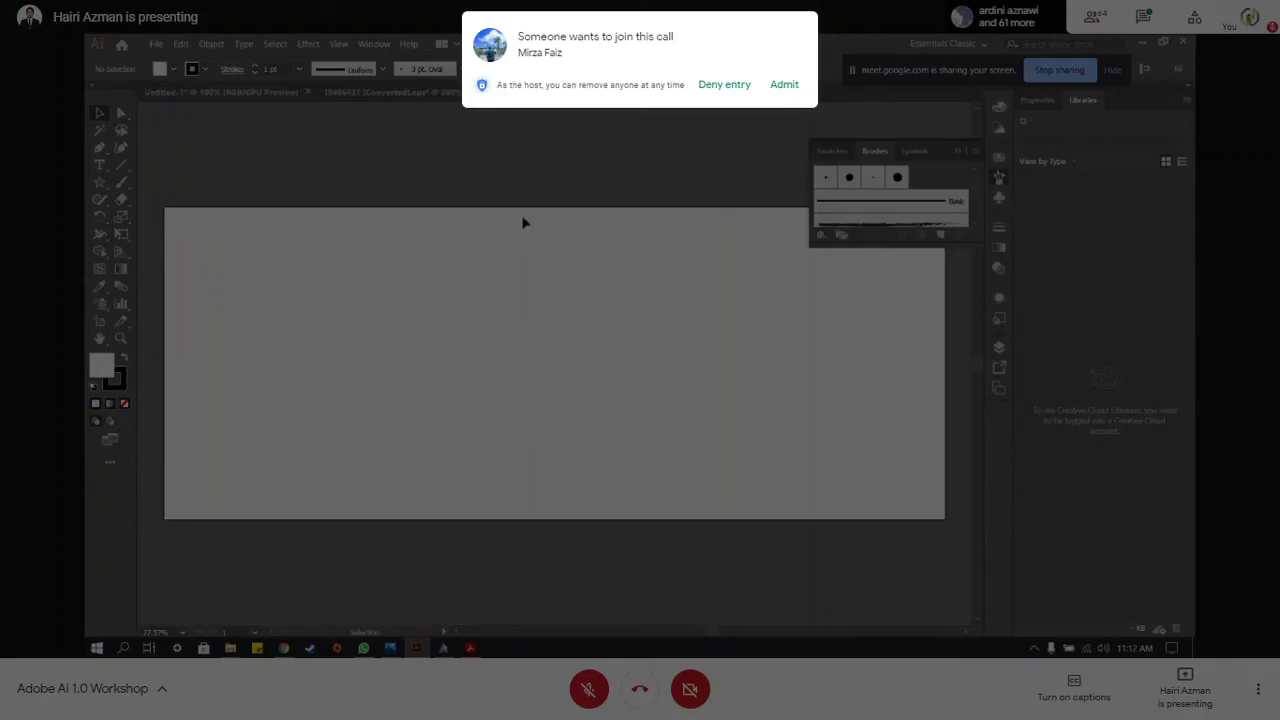
- Admit two waiting Meet participants, then type 'kkkkkkansaidao' as area text inside the circle
left_click(998, 177)
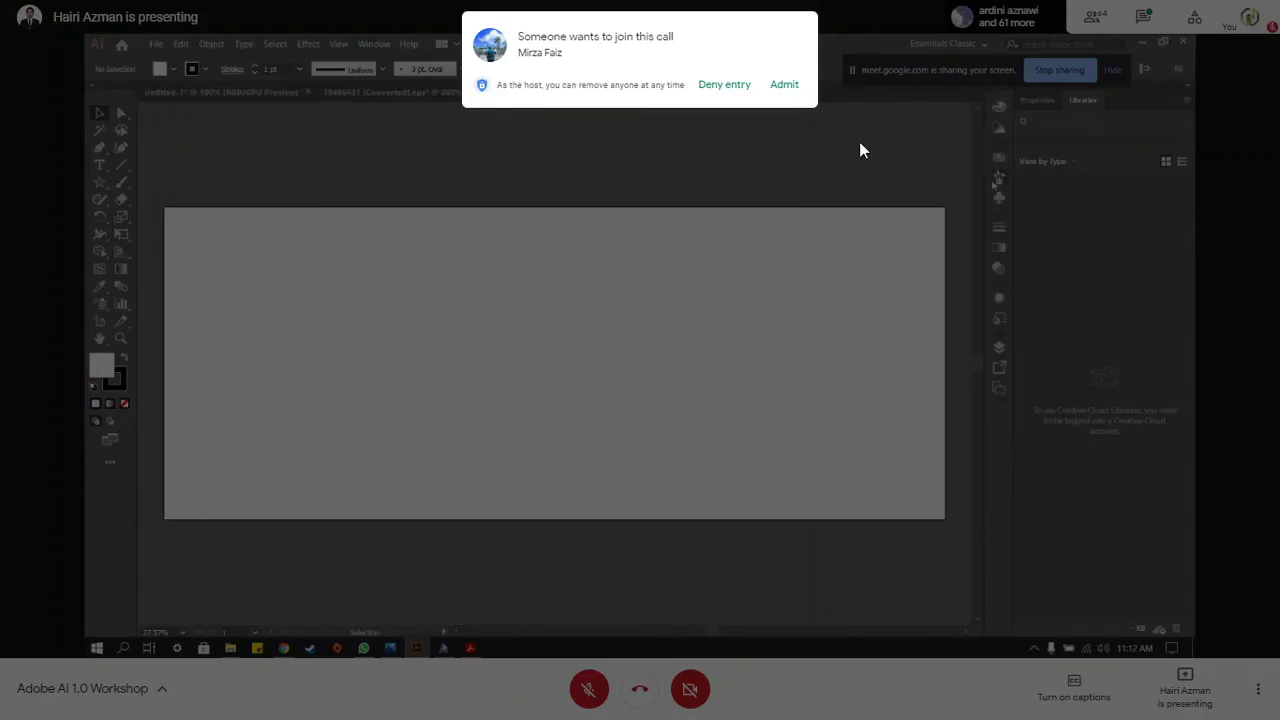
left_click(785, 86)
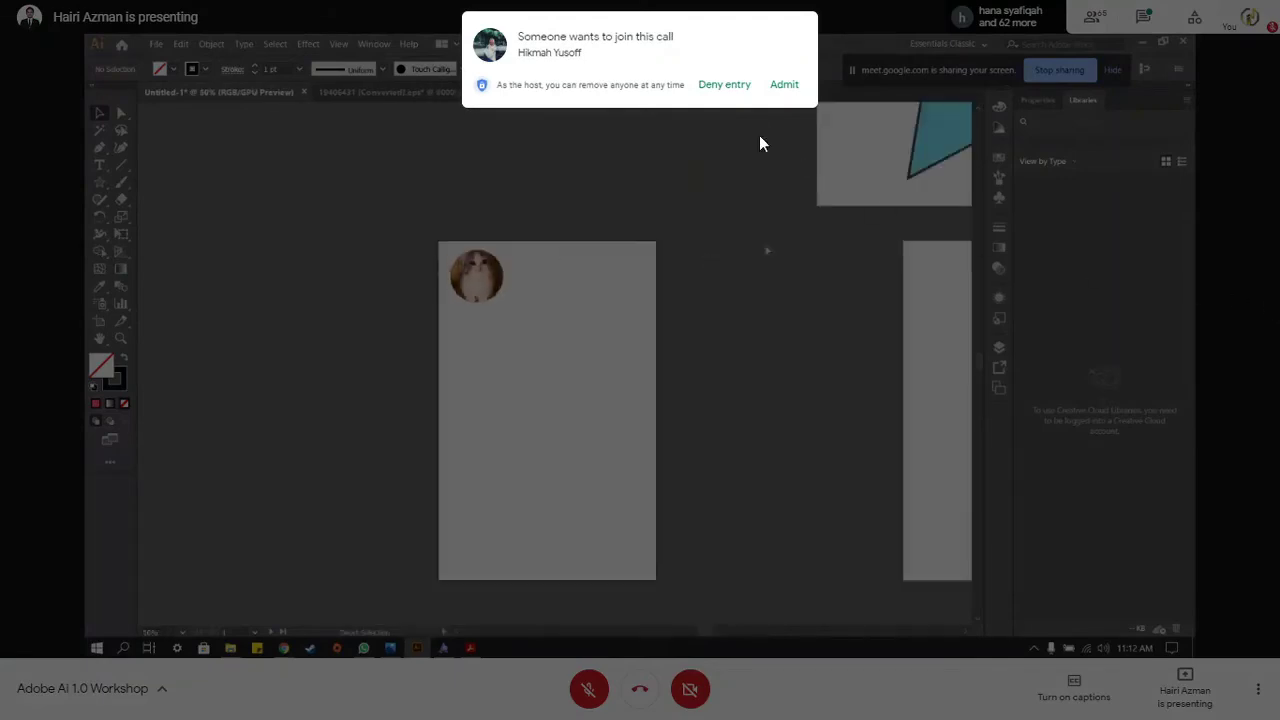
left_click(783, 85)
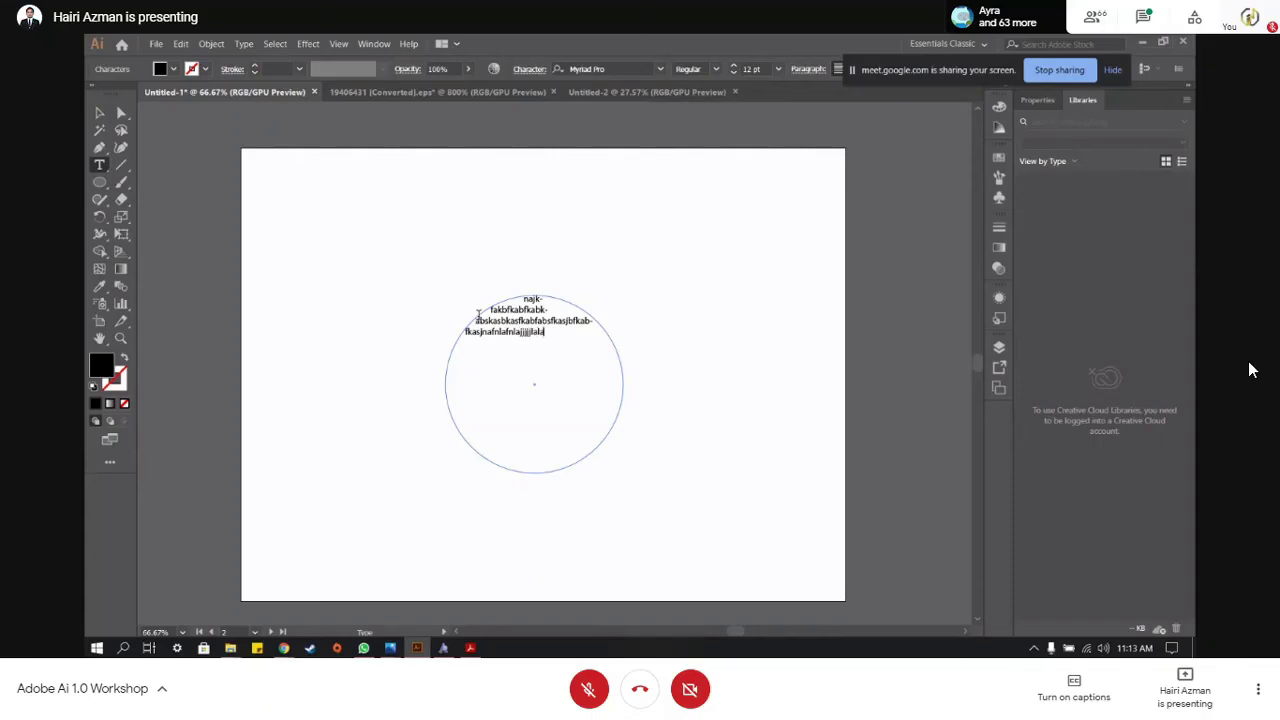
type("kkkkkkansaidao")
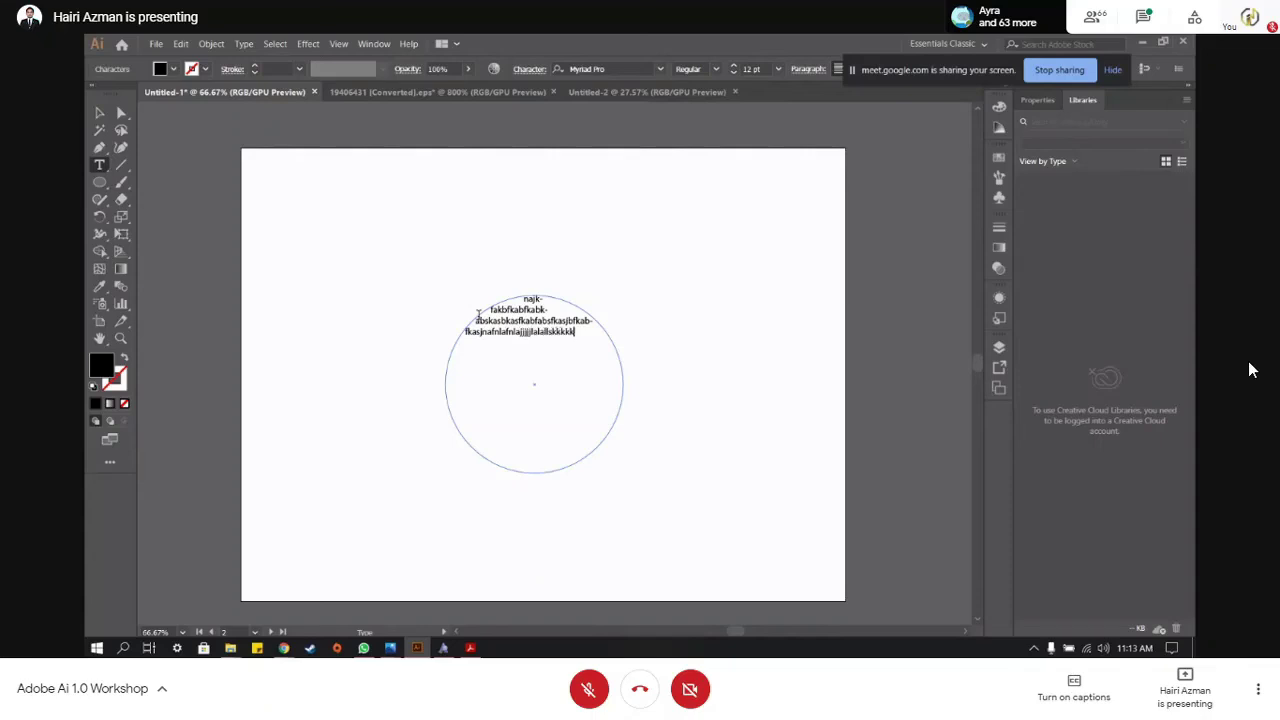
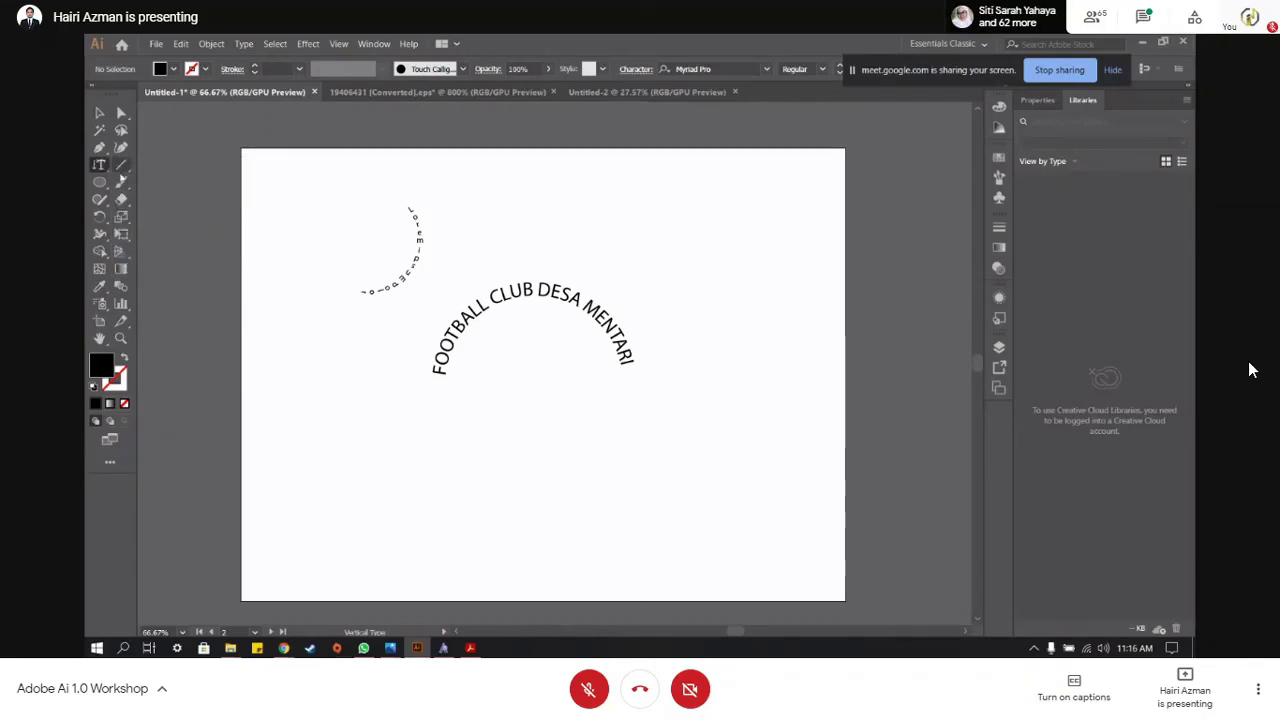
- Browse the toolbar's arc, selection, pen, anchor-point, type and shape tool groups
left_click(119, 166)
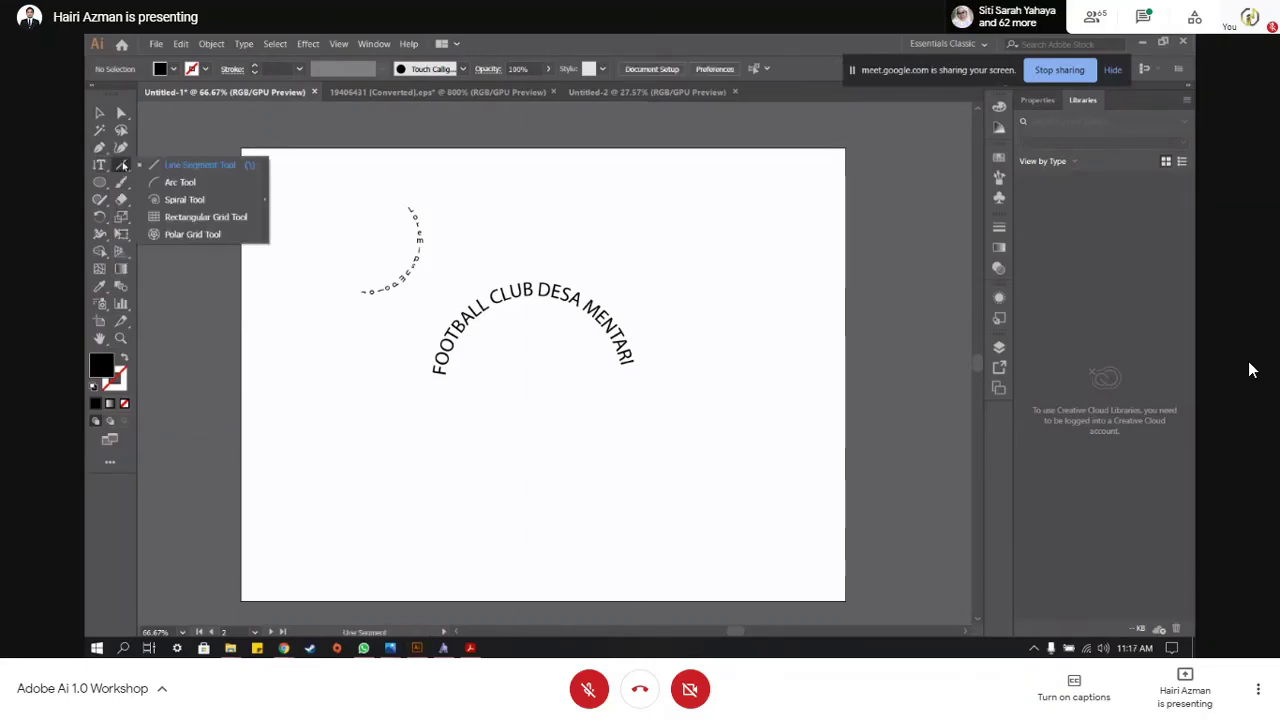
left_click(178, 182)
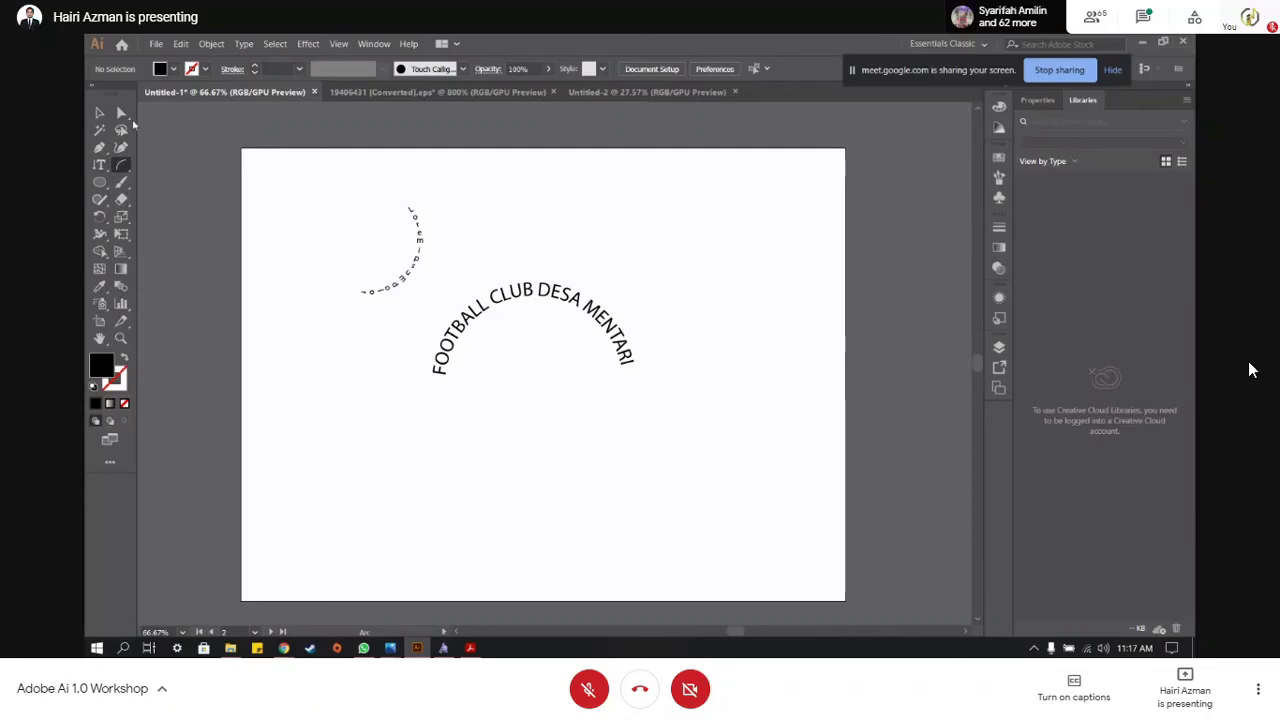
left_click(128, 118)
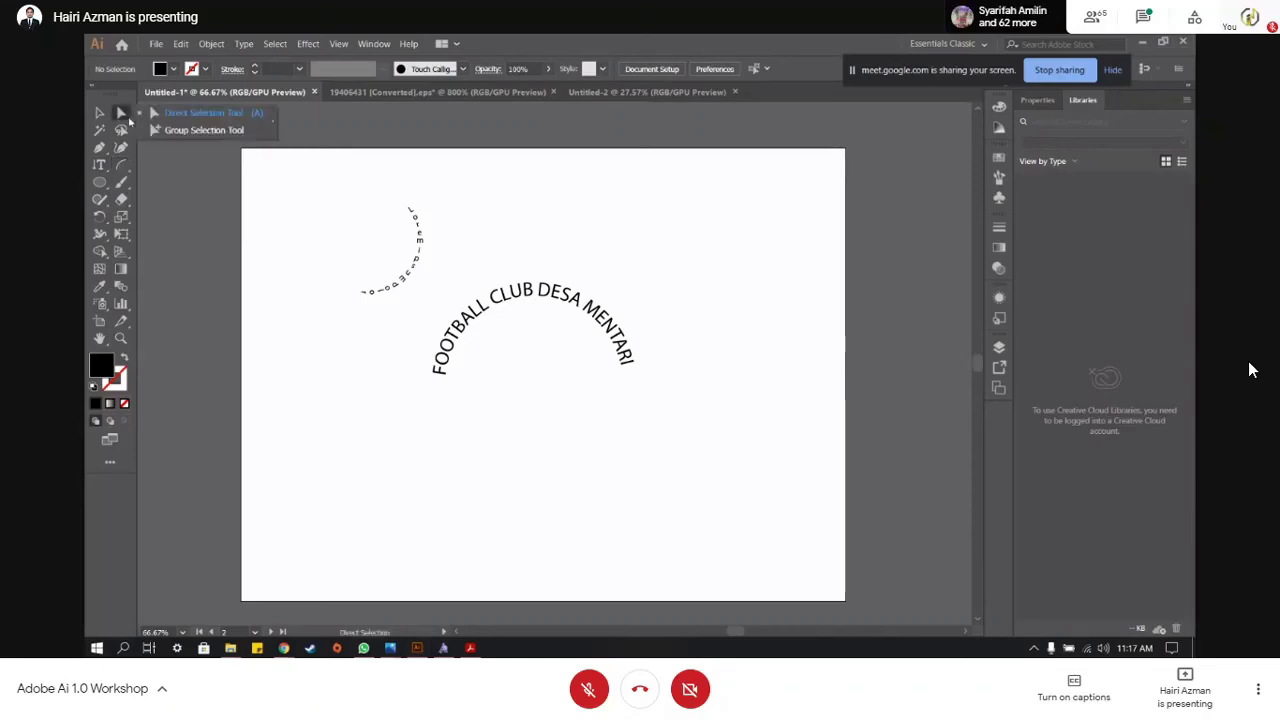
left_click(101, 148)
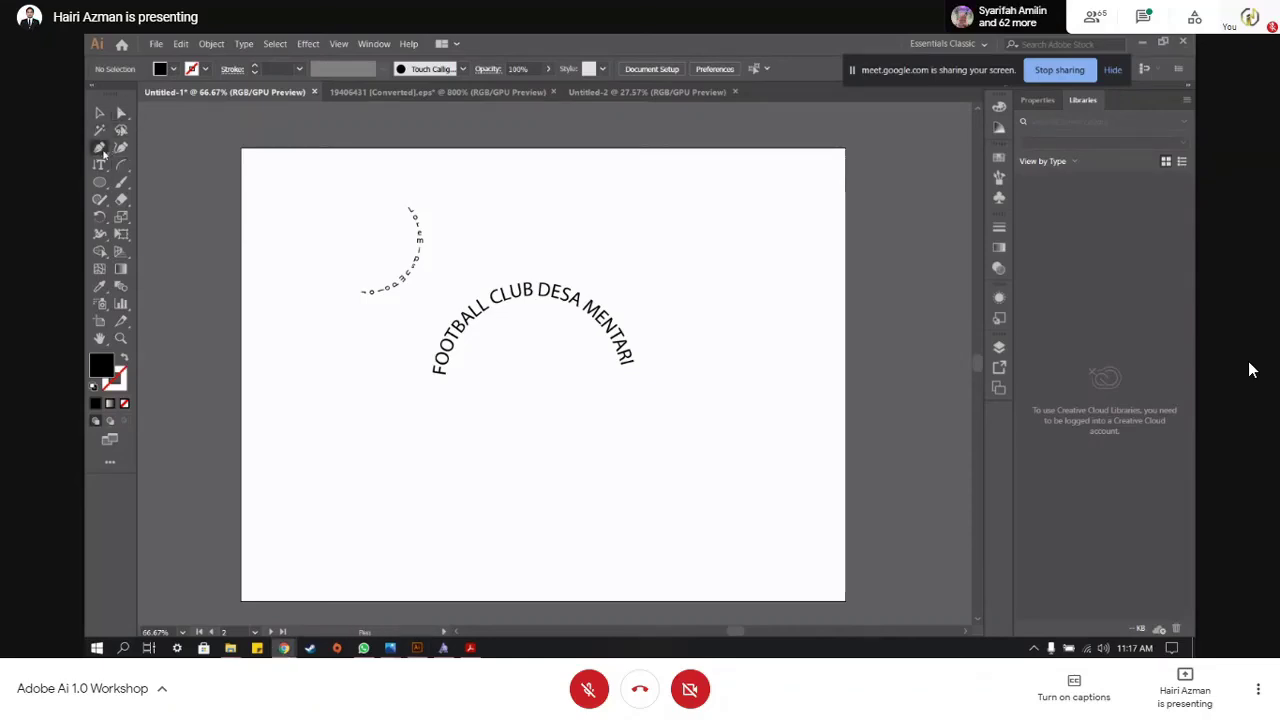
left_click(103, 153)
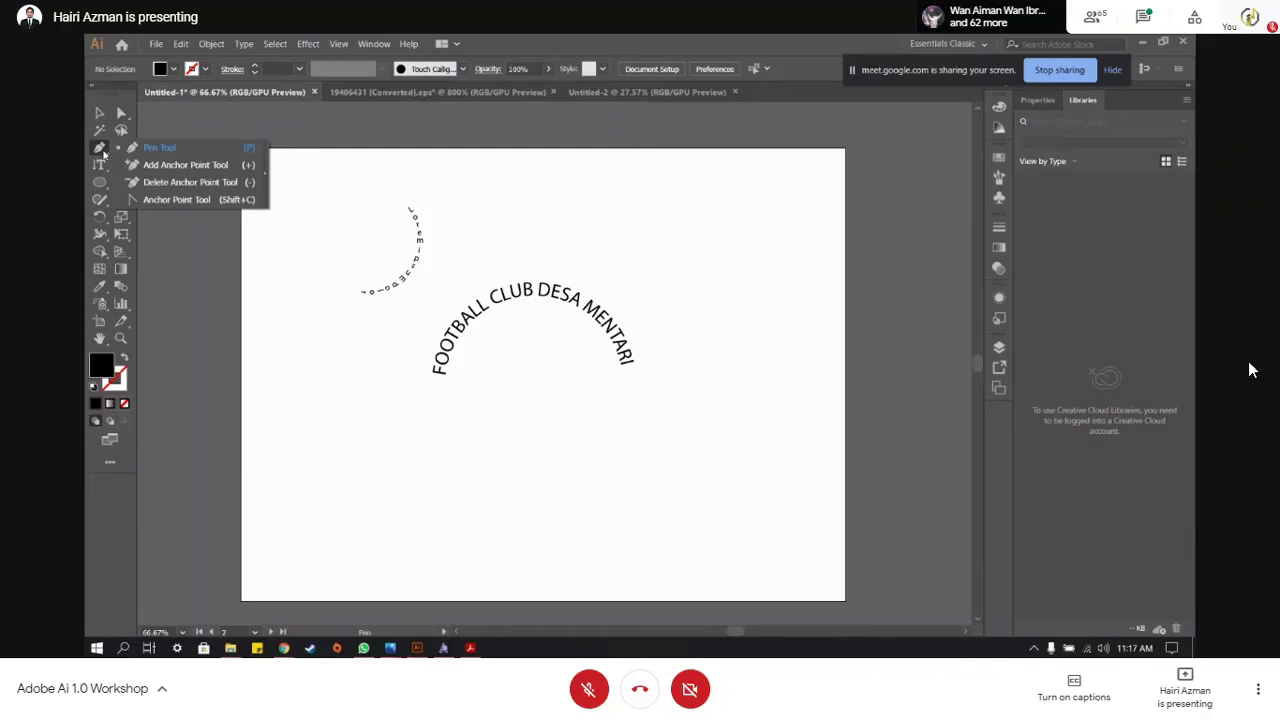
left_click(102, 168)
left_click(103, 170)
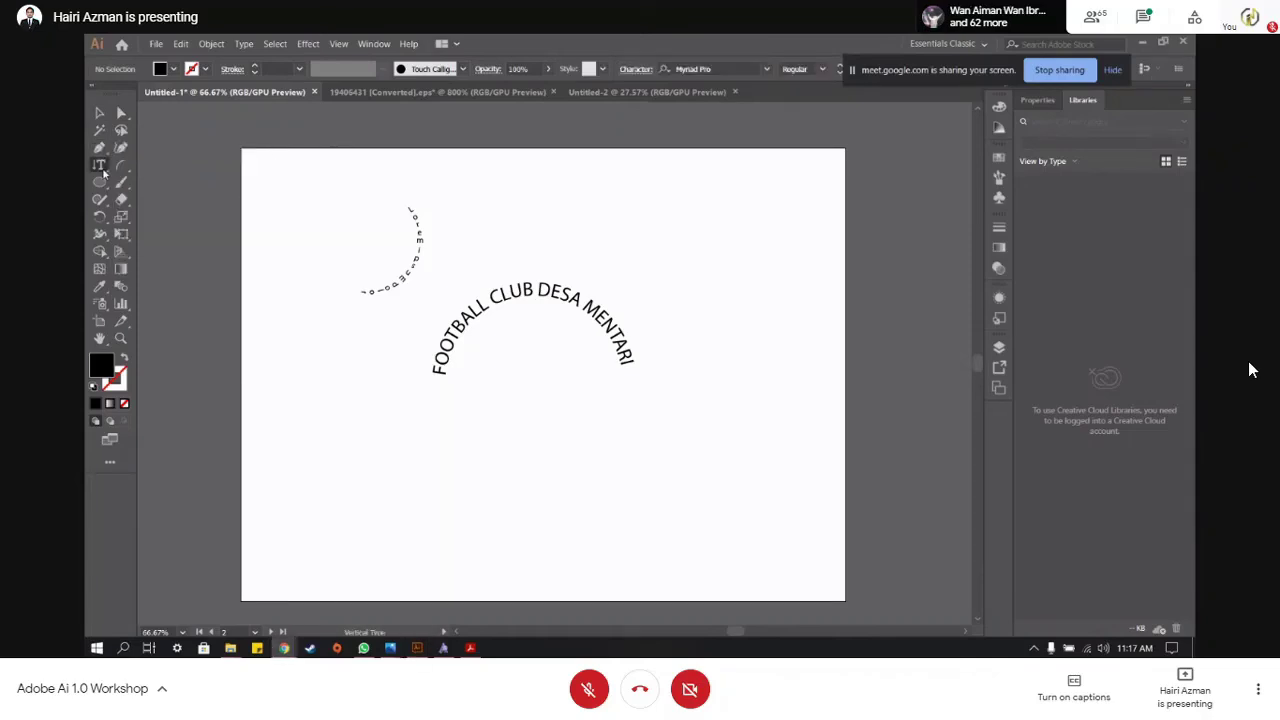
left_click(99, 200)
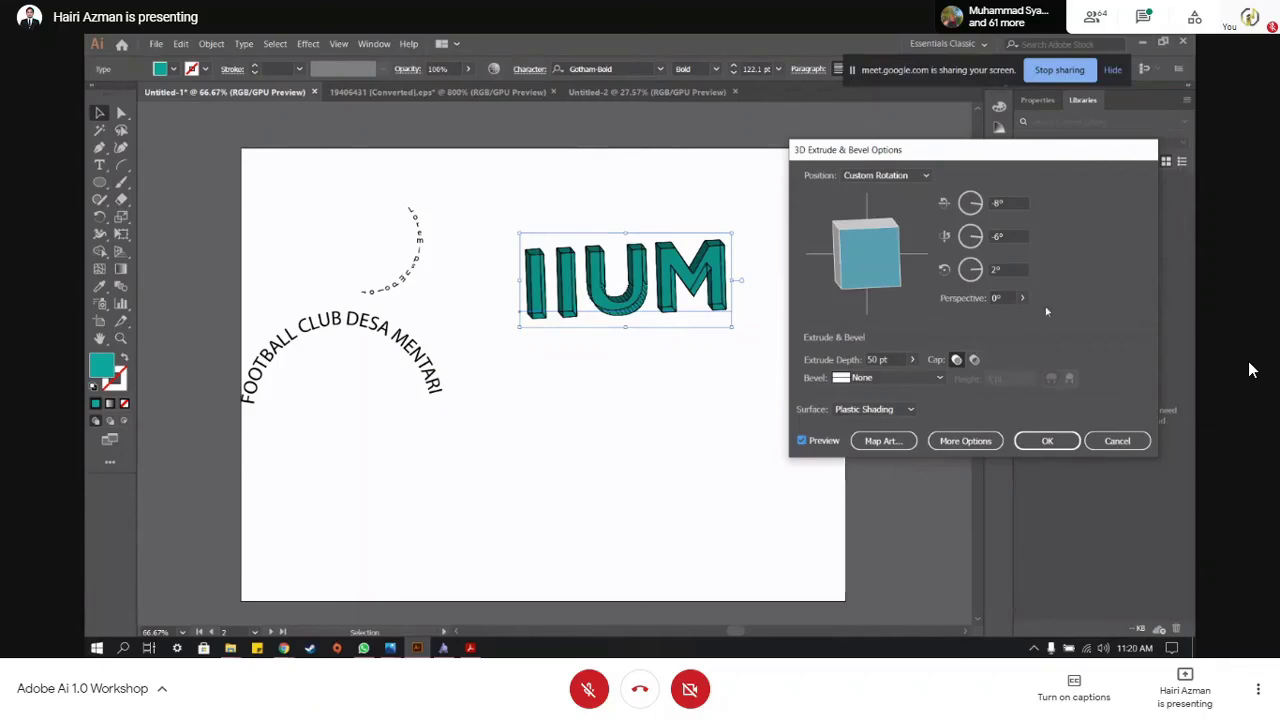
- Apply the 3D Extrude & Bevel to IIUM, move it to the top right, and deselect
left_click(1047, 441)
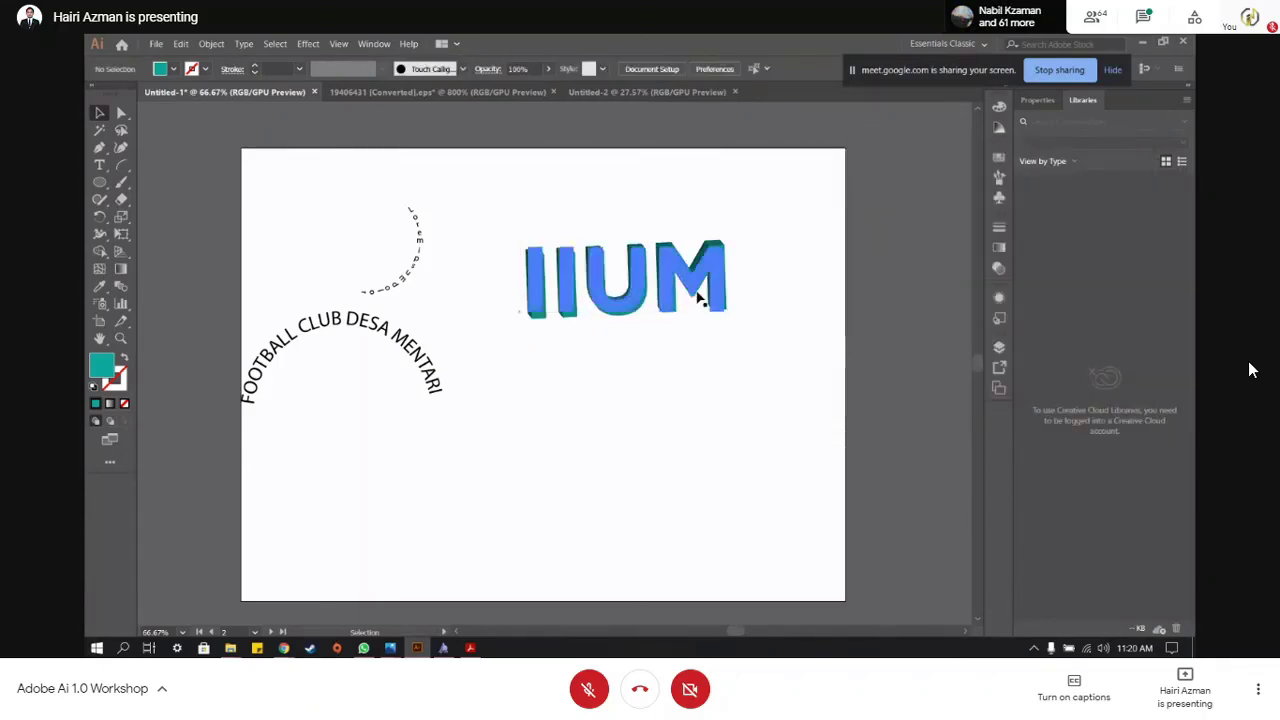
left_click_drag(697, 291, 749, 277)
left_click(820, 371)
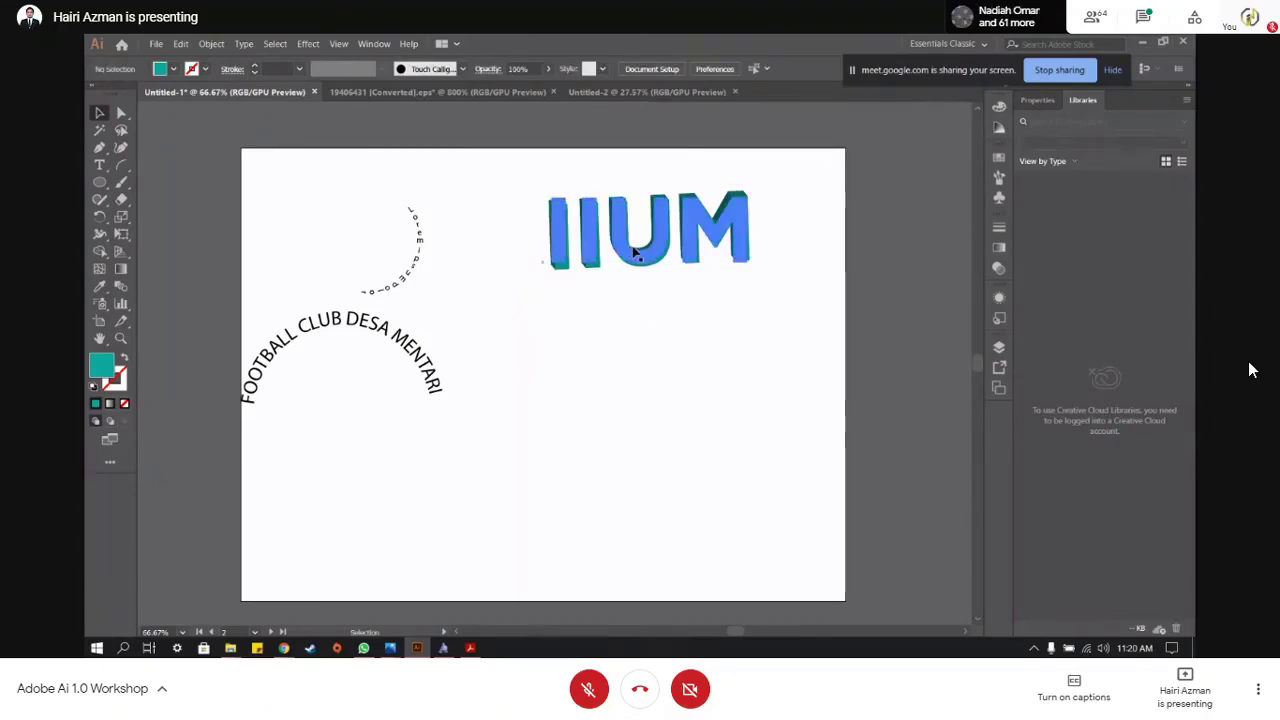
scroll(785, 340, "down", 2)
scroll(792, 322, "up", 2)
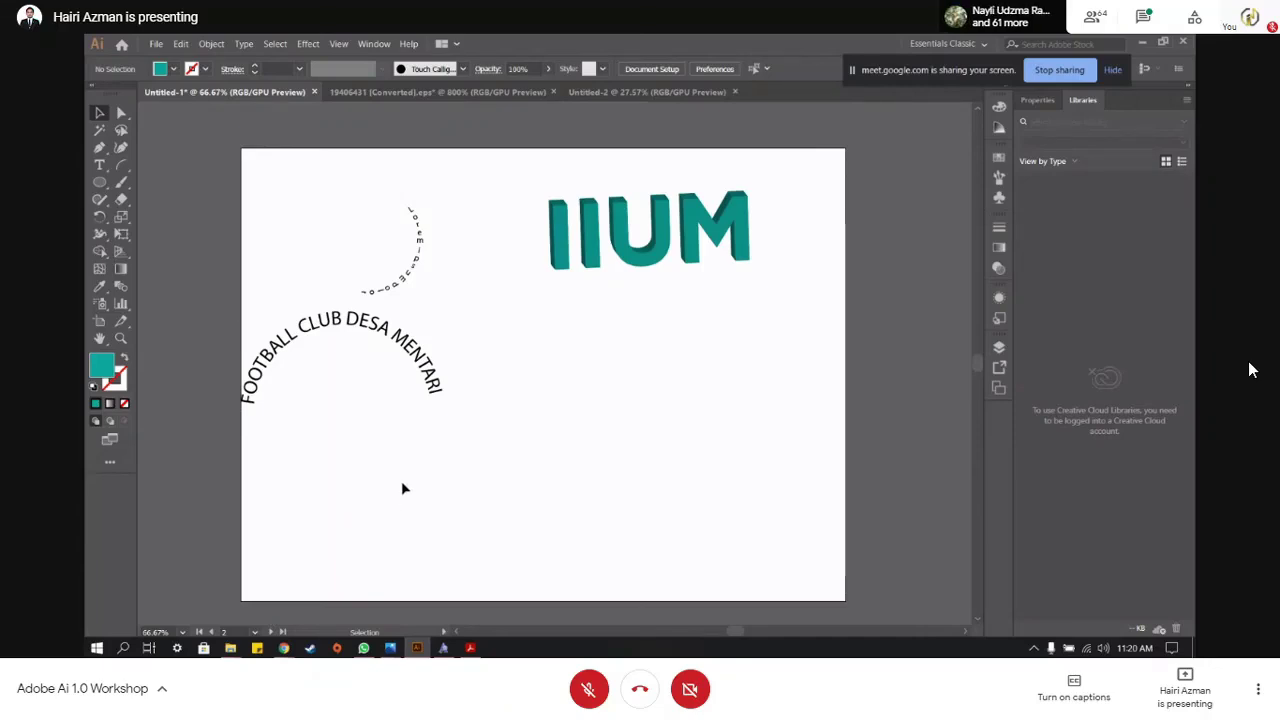
- Bring Chrome forward and select the old 'avenir' search terms to replace them
mouse_move(282, 645)
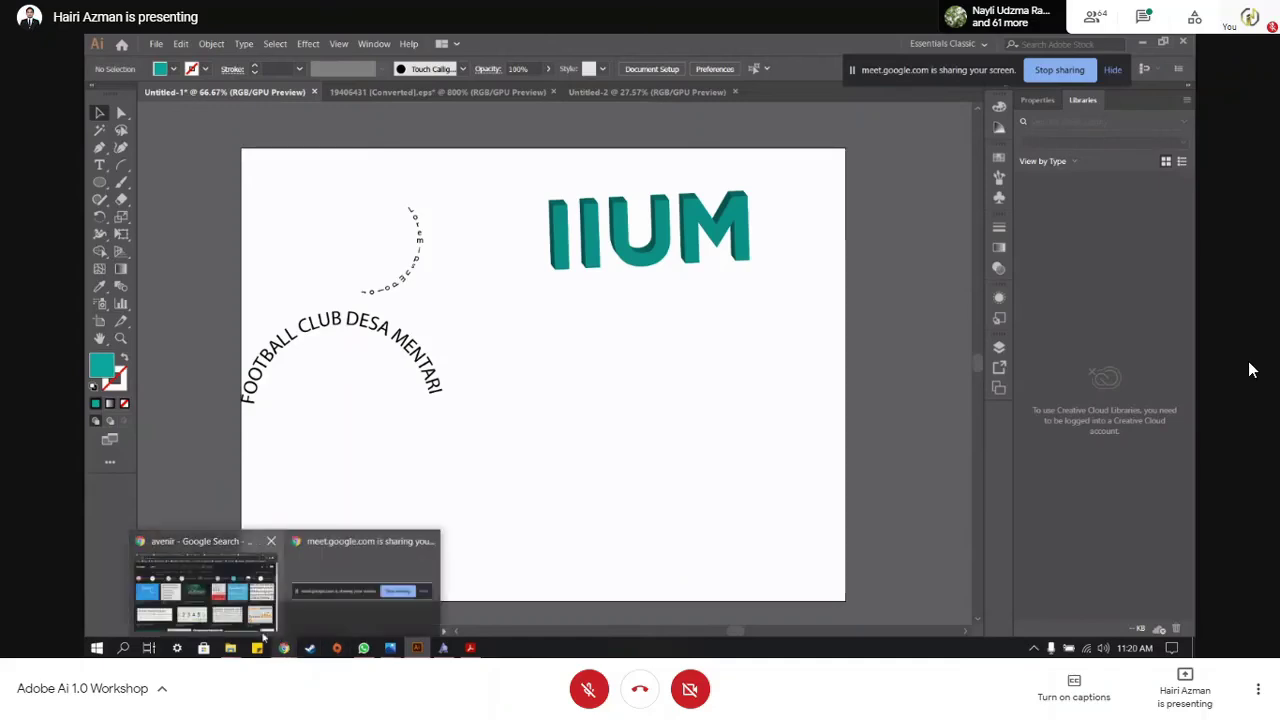
left_click(263, 613)
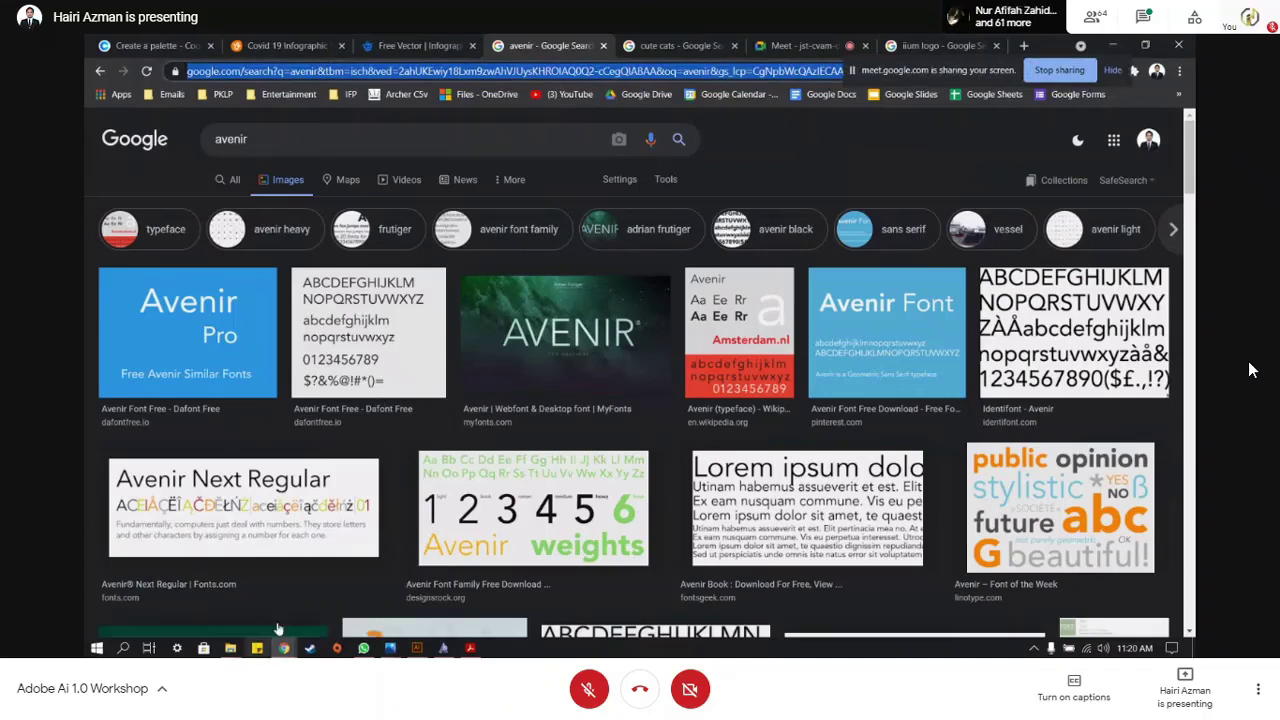
double_click(305, 148)
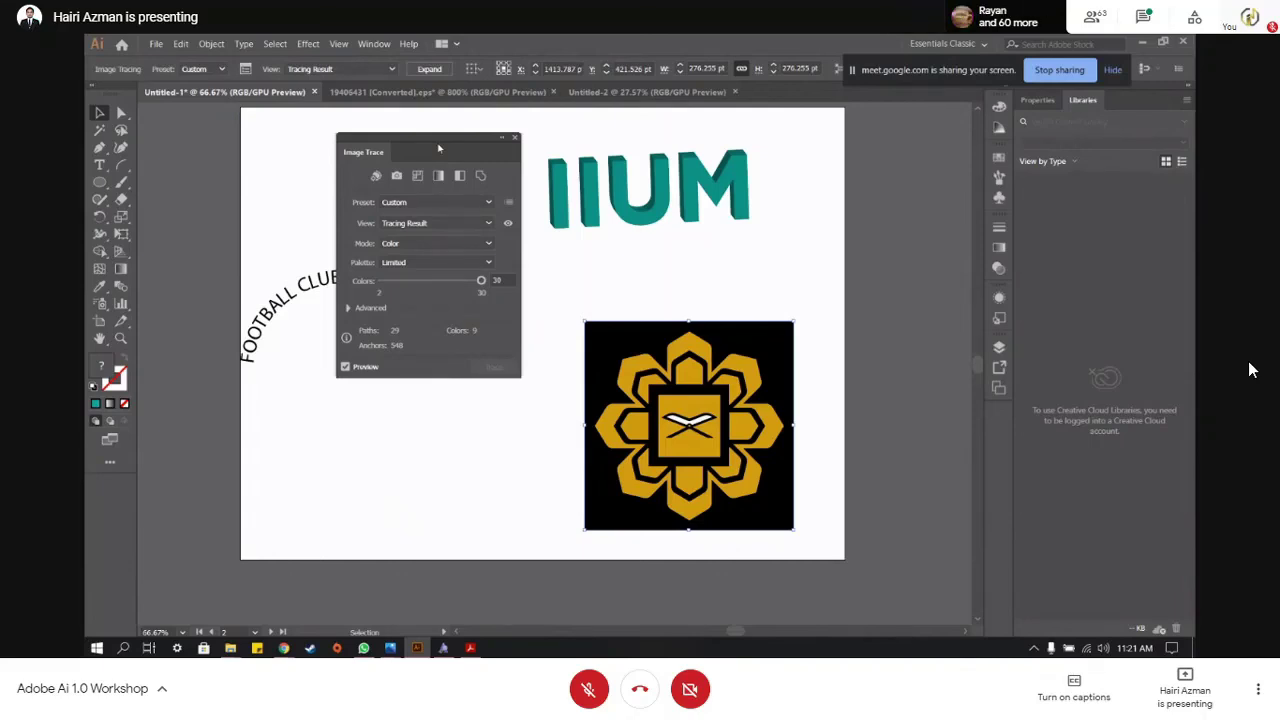
- Keep the trace in Color mode and raise Paths fidelity to 84%
left_click(348, 308)
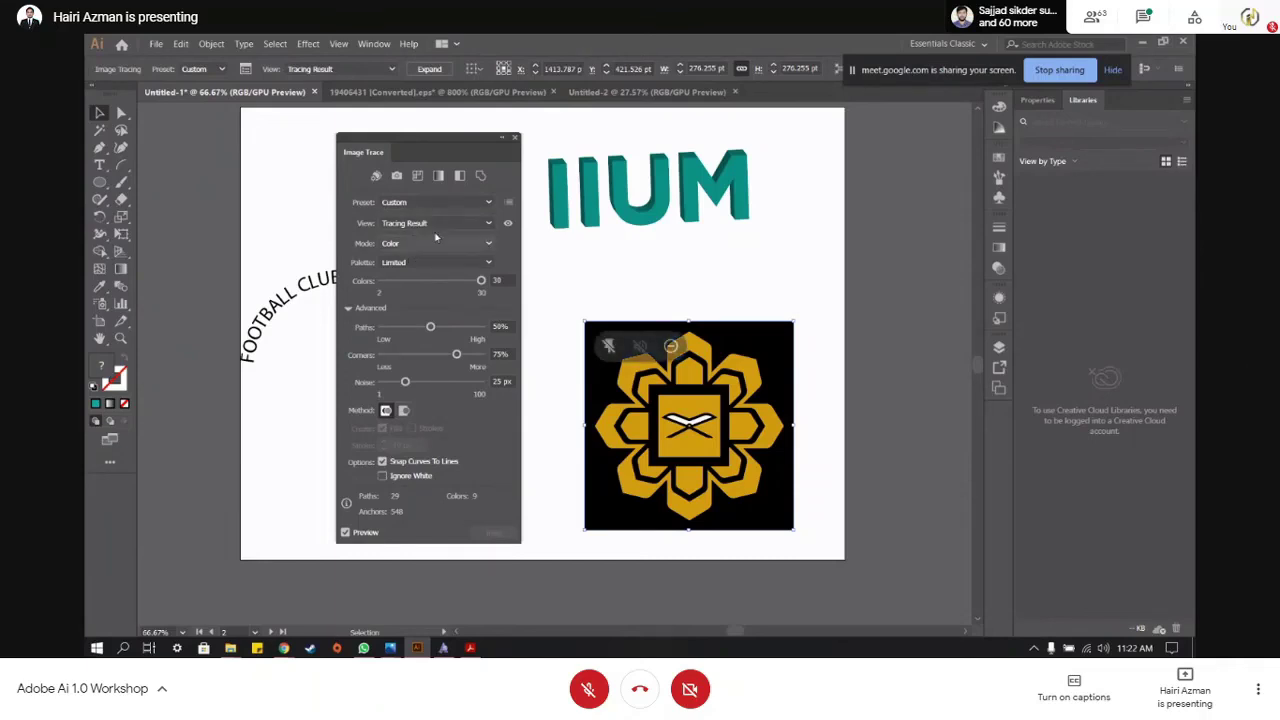
left_click(443, 243)
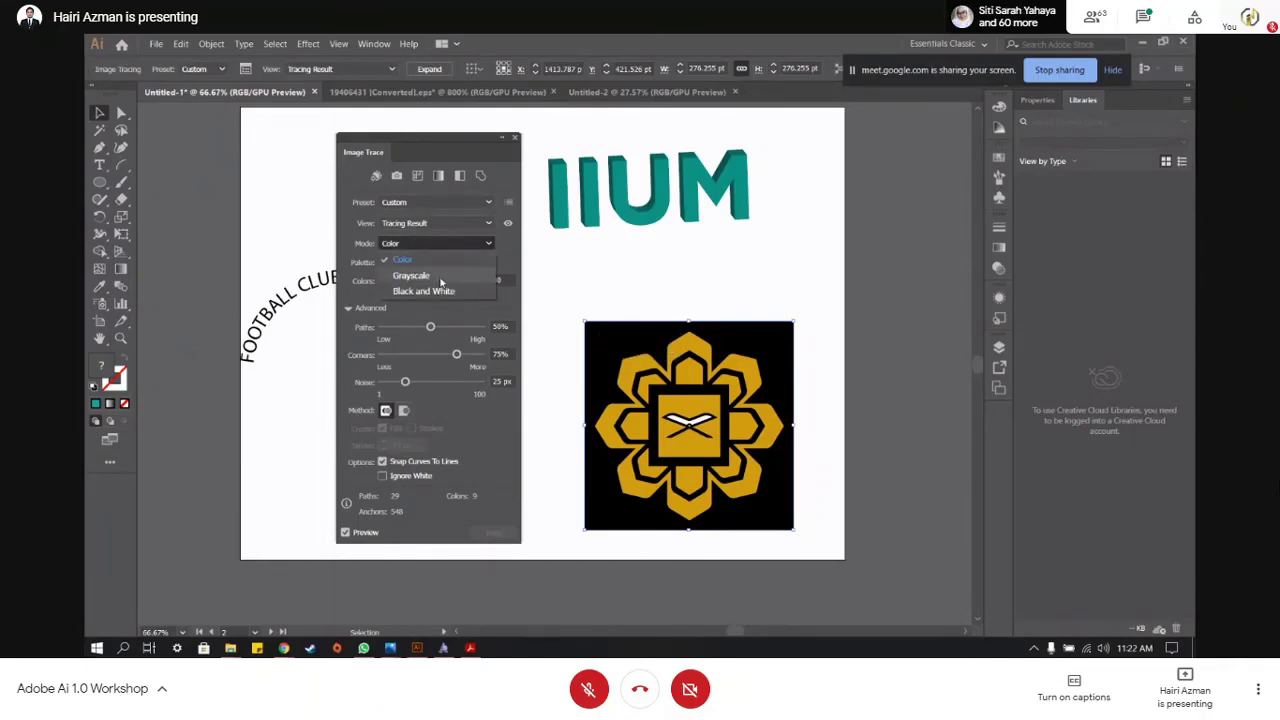
left_click(430, 259)
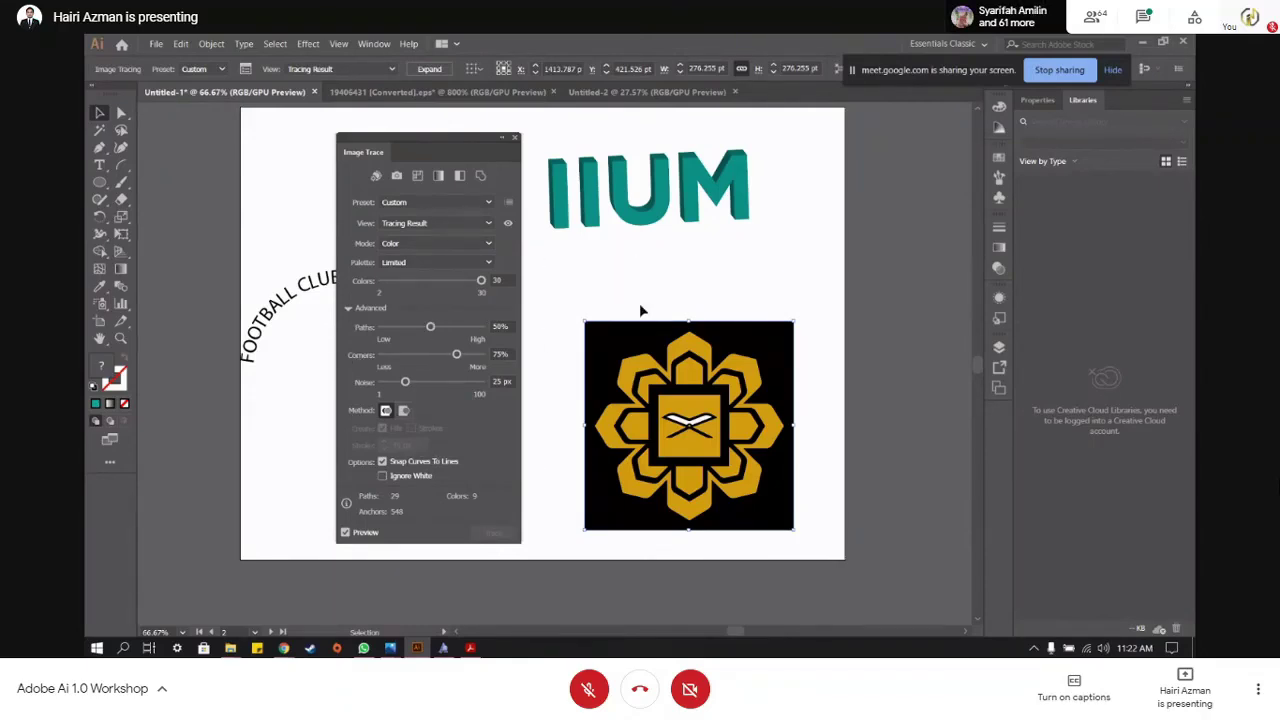
scroll(640, 309, "up", 1)
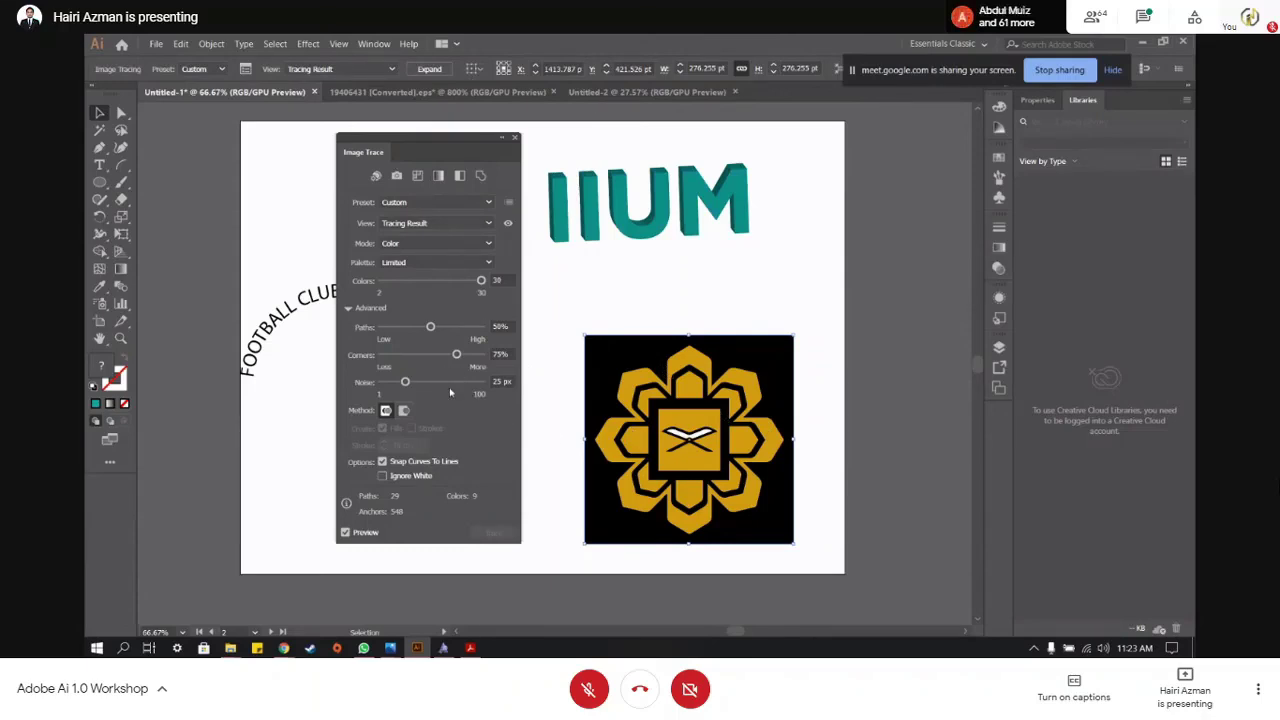
left_click_drag(431, 329, 466, 330)
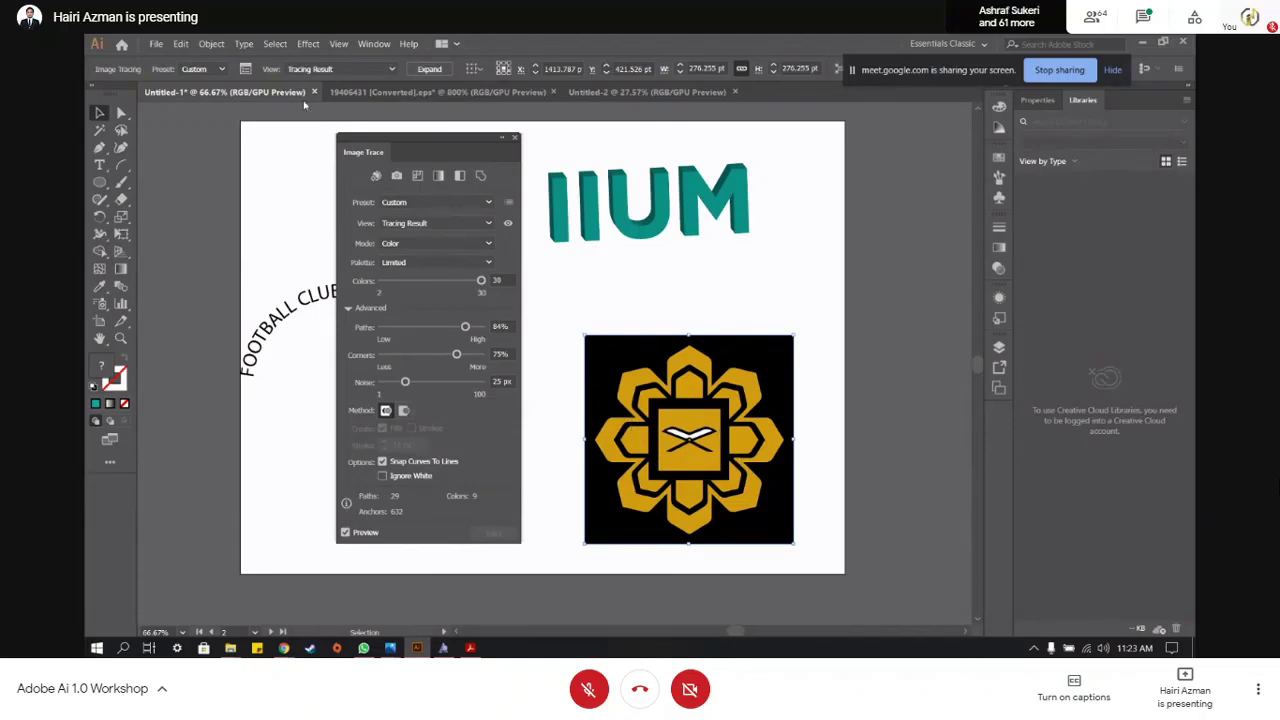
- Expand the trace into editable vectors and dock the Image Trace panel at the right
left_click(429, 69)
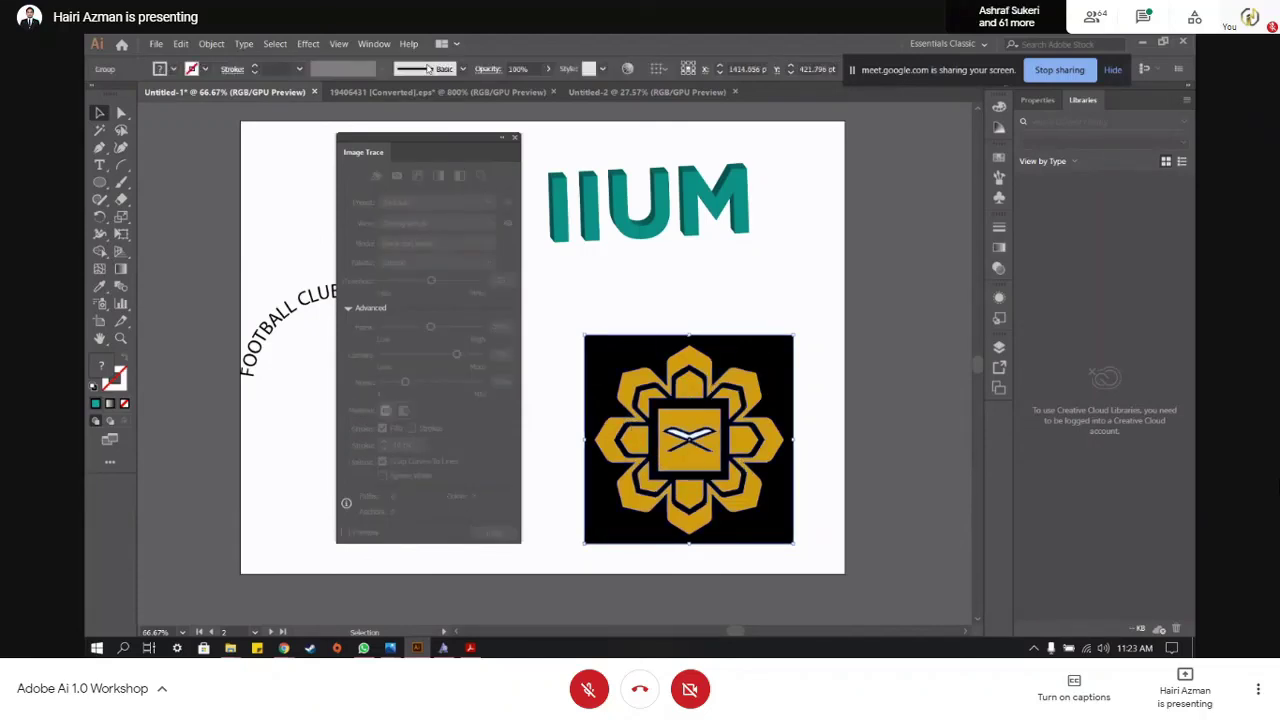
left_click(504, 140)
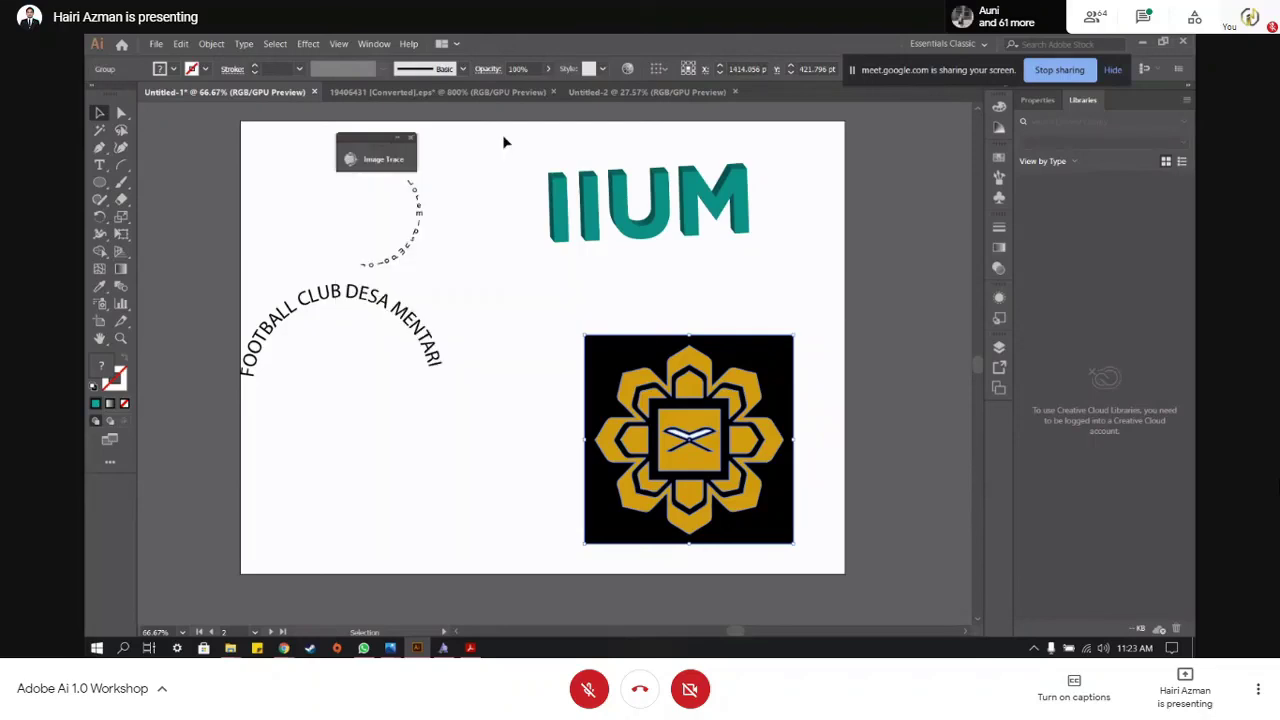
left_click(376, 160)
left_click_drag(396, 160, 1003, 143)
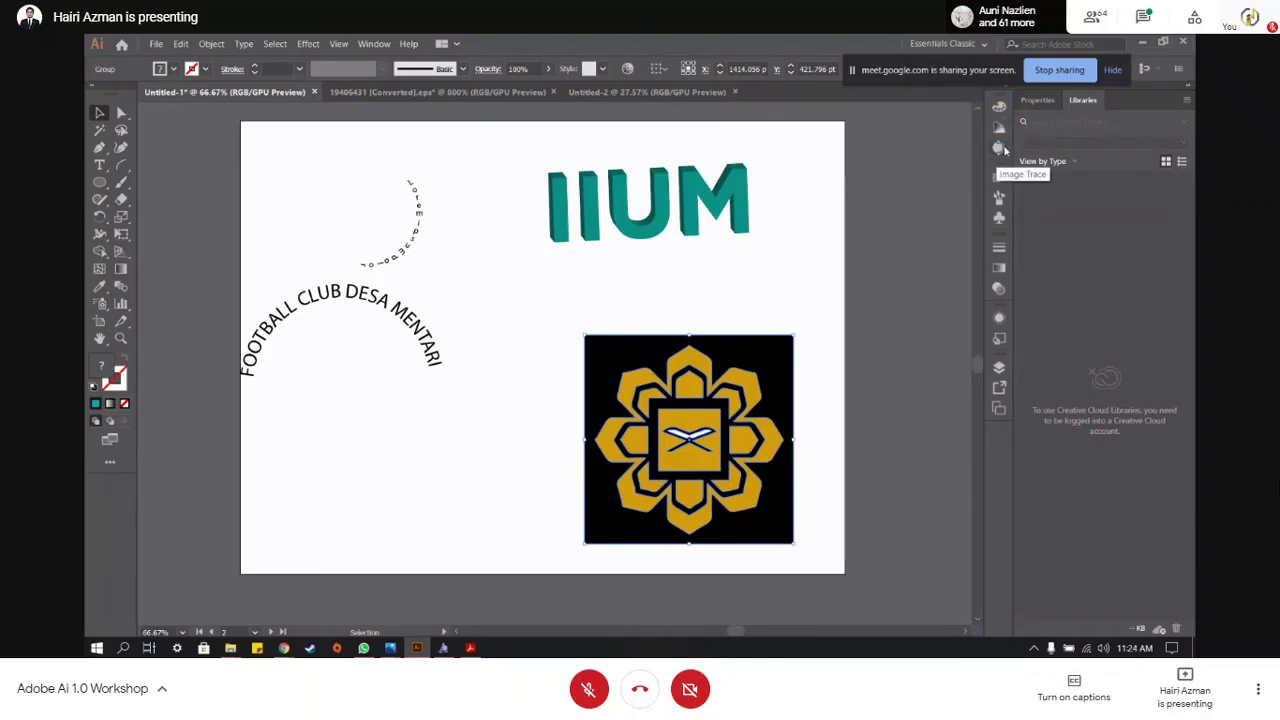
- Isolate the crest group and delete its black square background
left_click(812, 340)
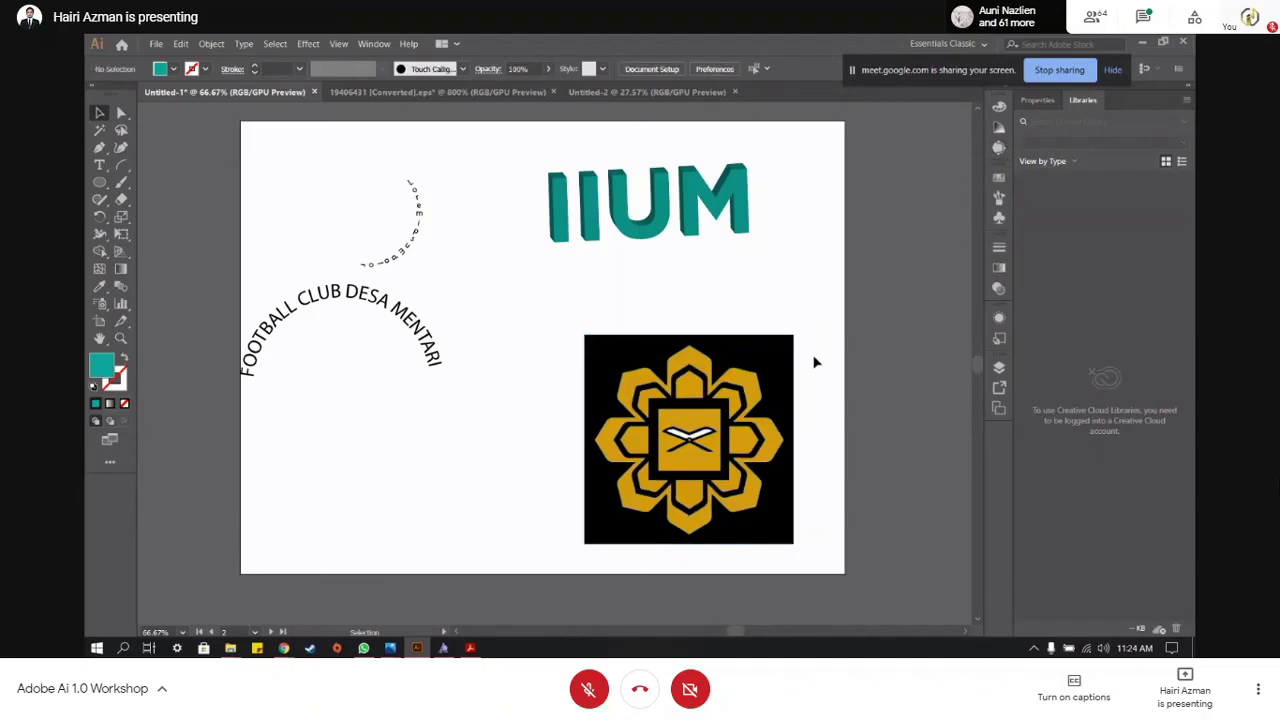
left_click(783, 360)
left_click(808, 337)
double_click(772, 368)
left_click(772, 368)
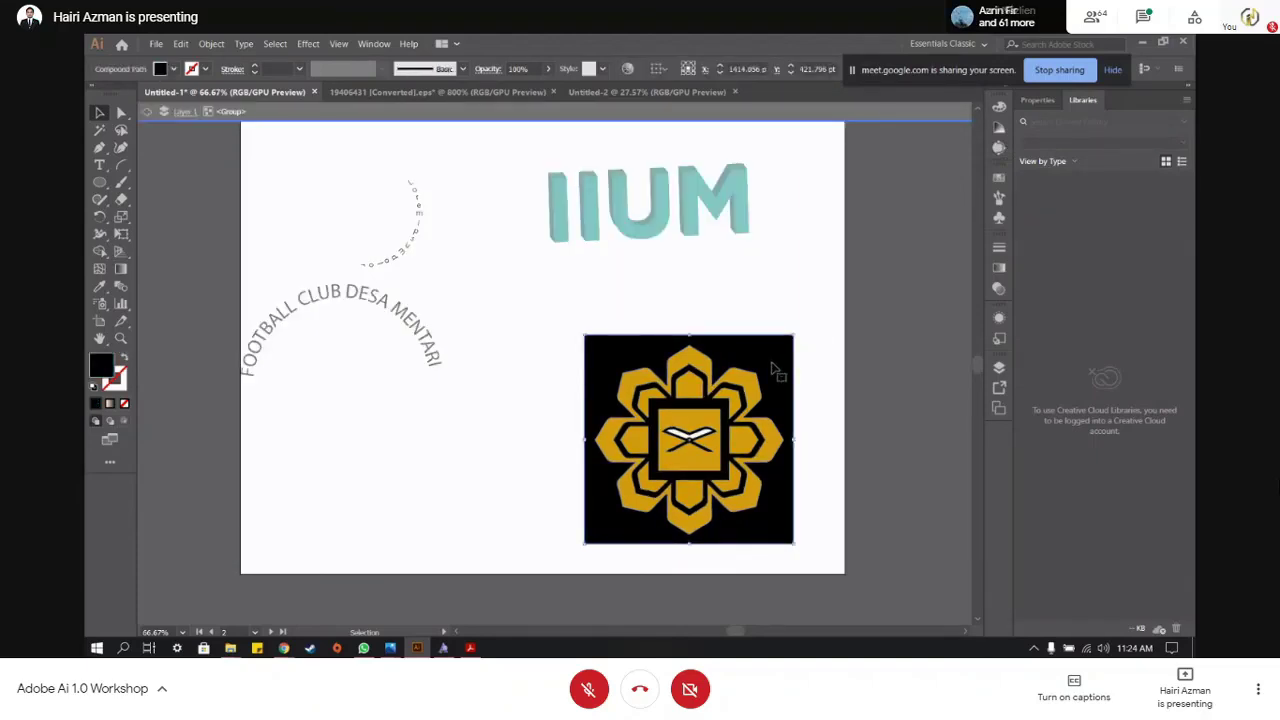
key("Delete")
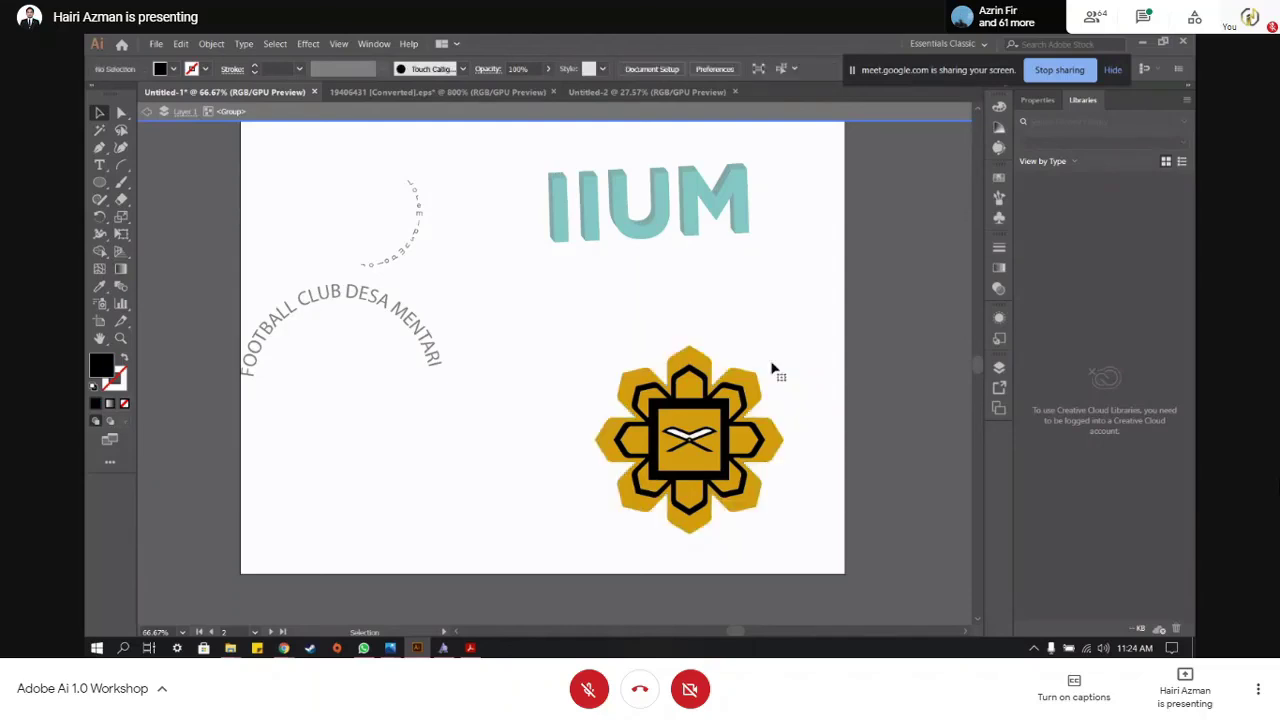
double_click(880, 370)
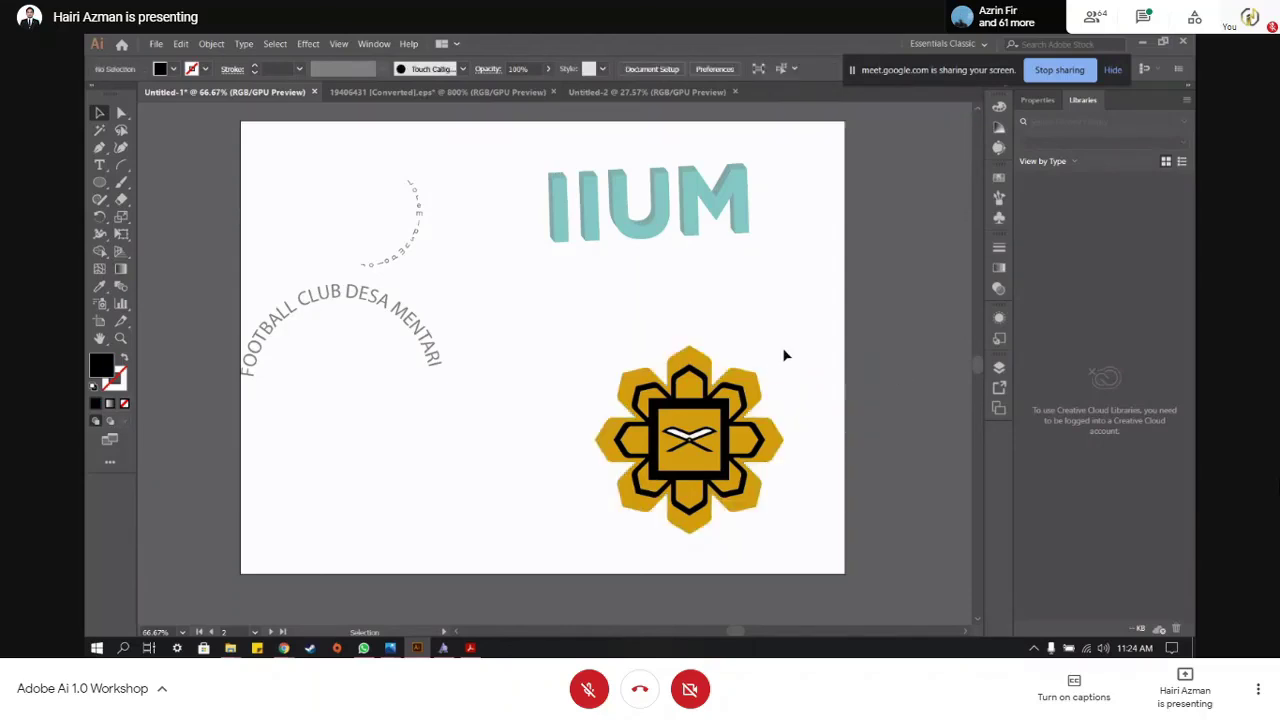
left_click(788, 533)
left_click(797, 292)
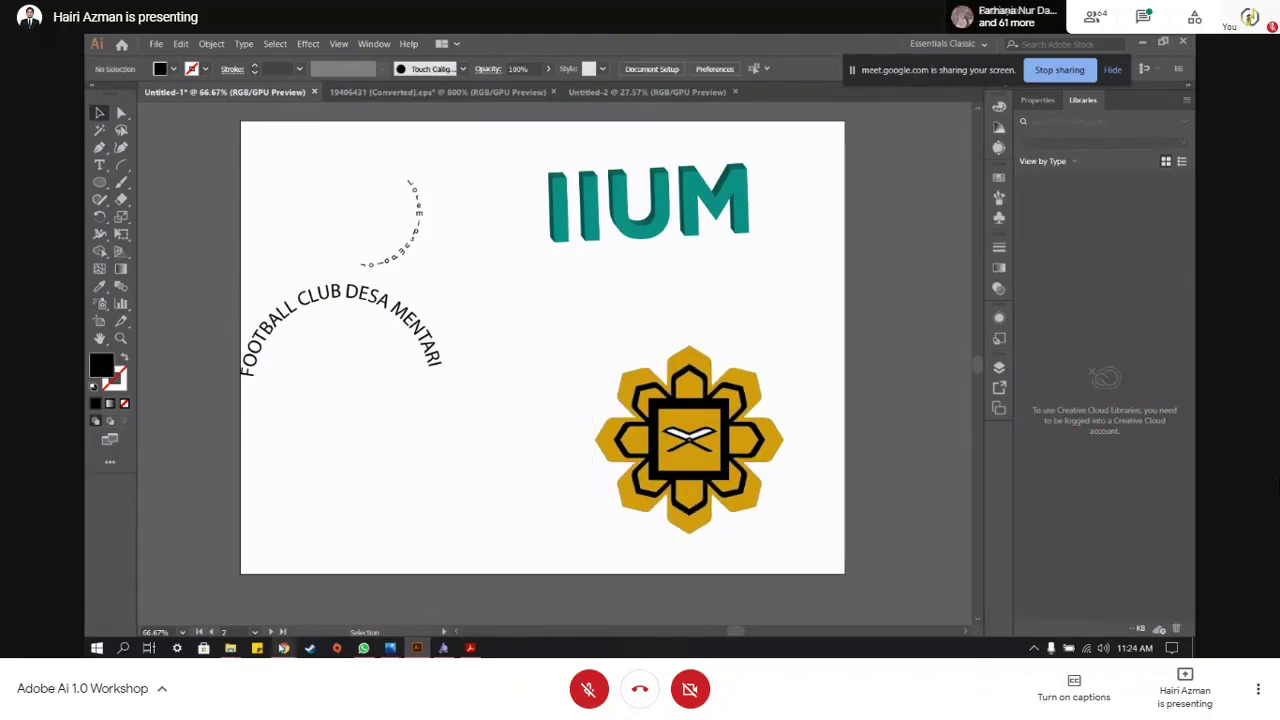
- Compare with the browser logo, then delete the emblem's remaining black background
mouse_move(284, 648)
left_click(240, 607)
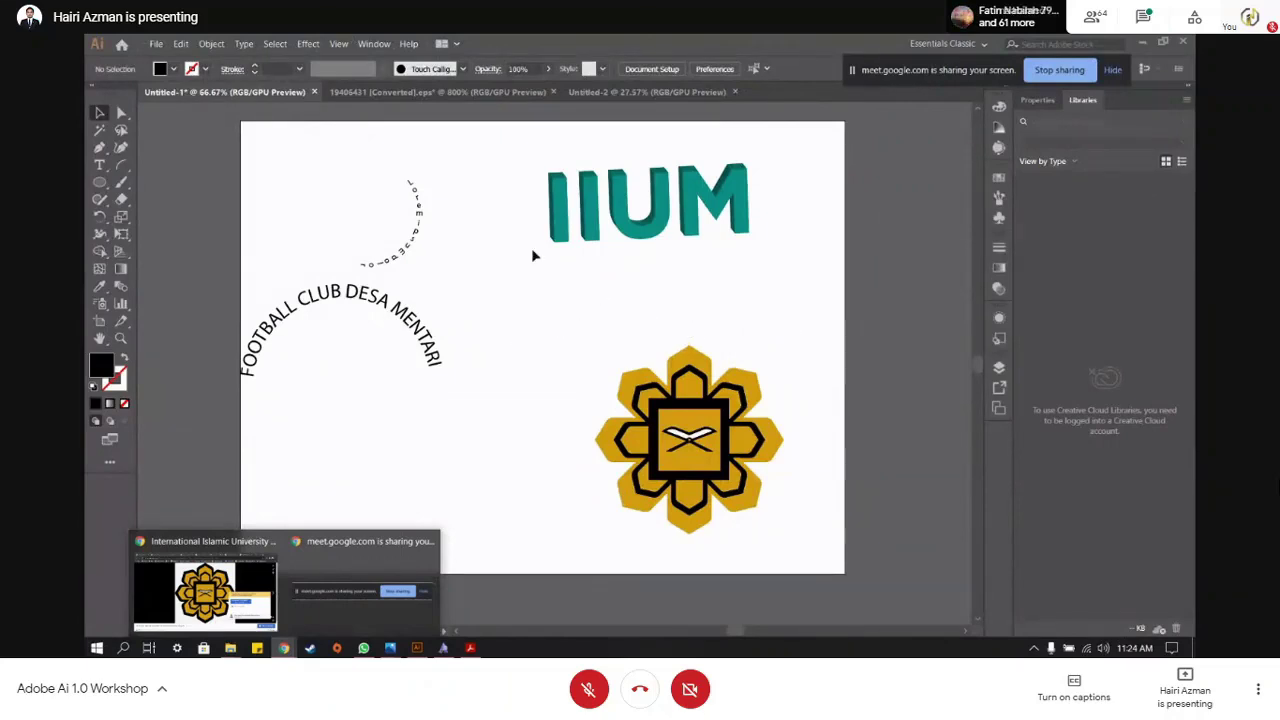
double_click(663, 313)
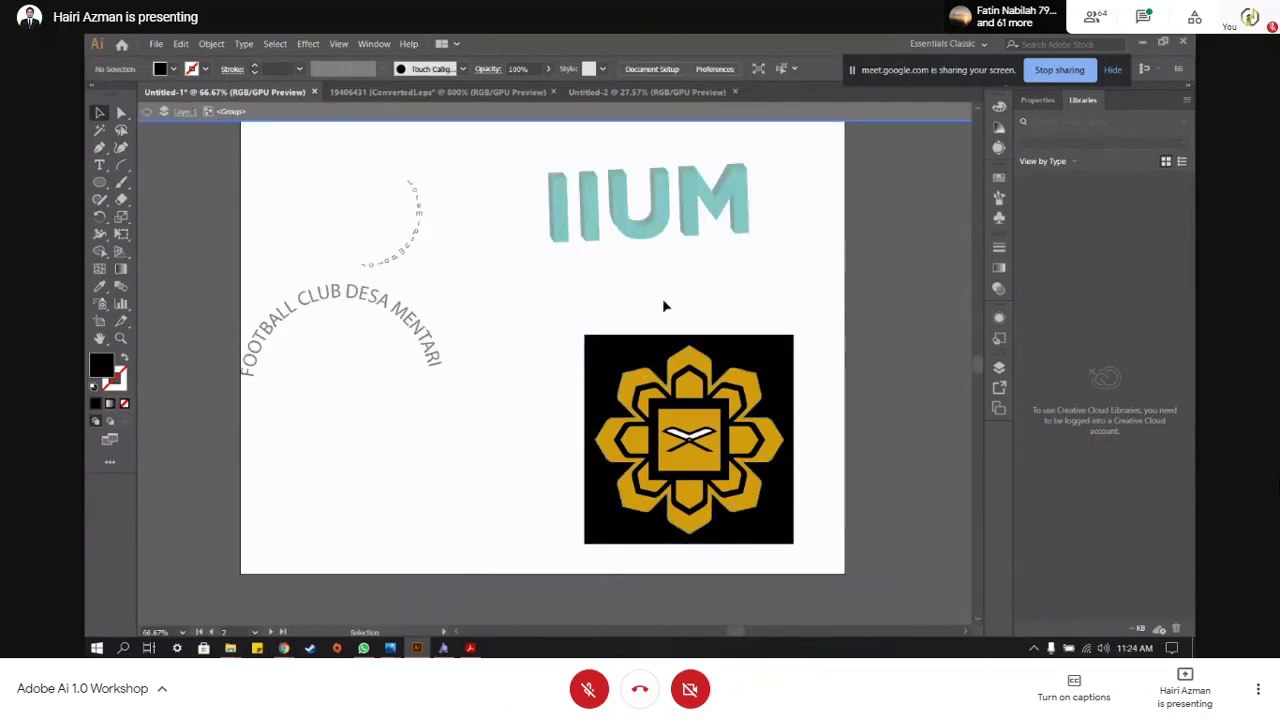
double_click(651, 295)
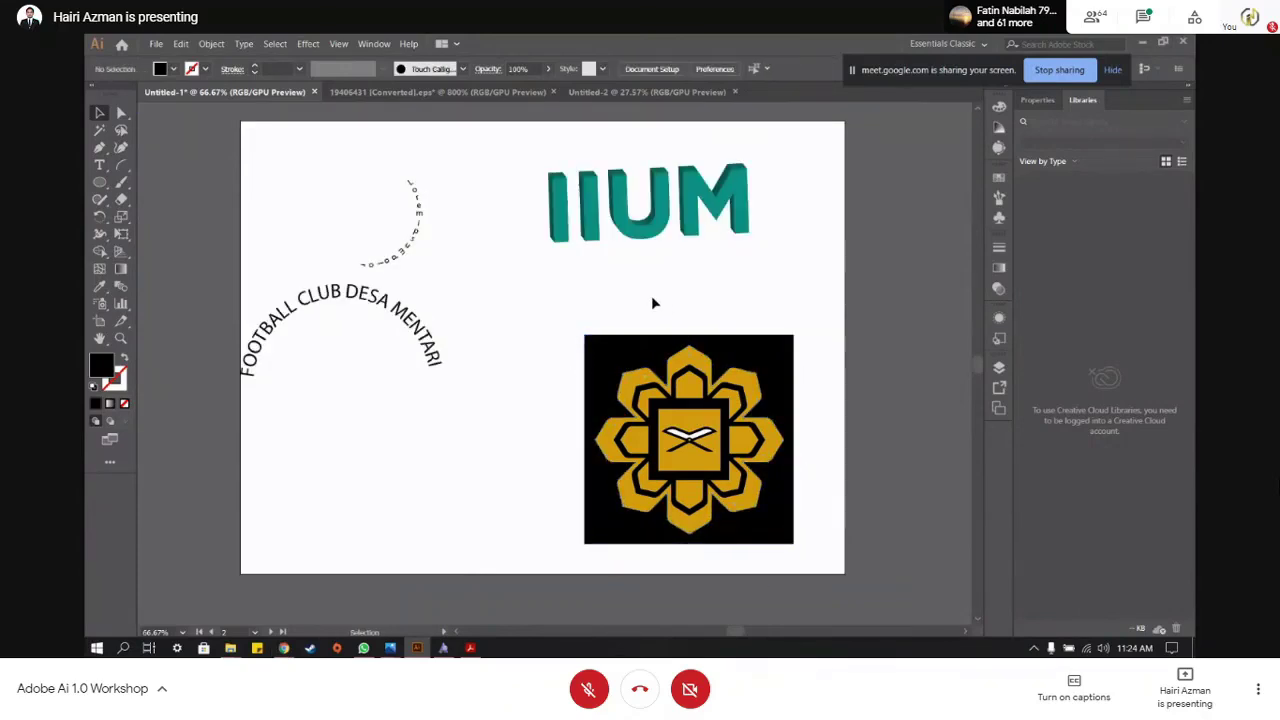
double_click(630, 352)
left_click(630, 352)
key("Delete")
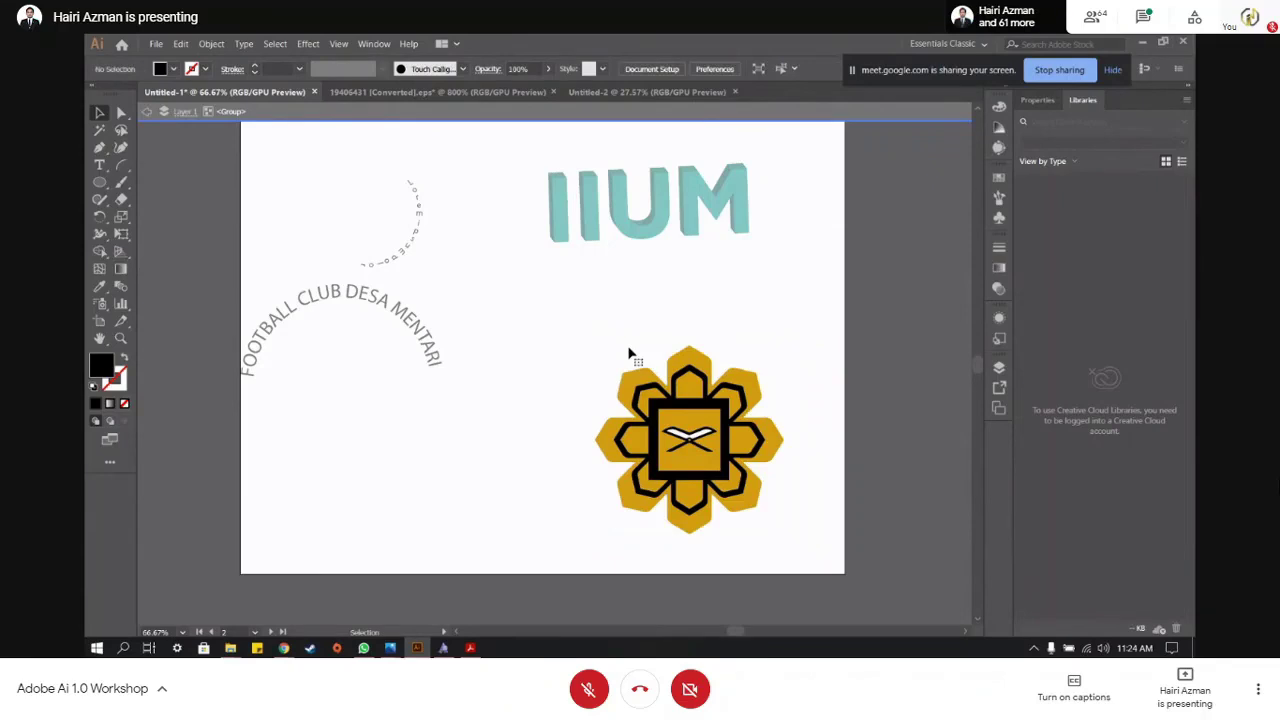
double_click(630, 351)
left_click(773, 535)
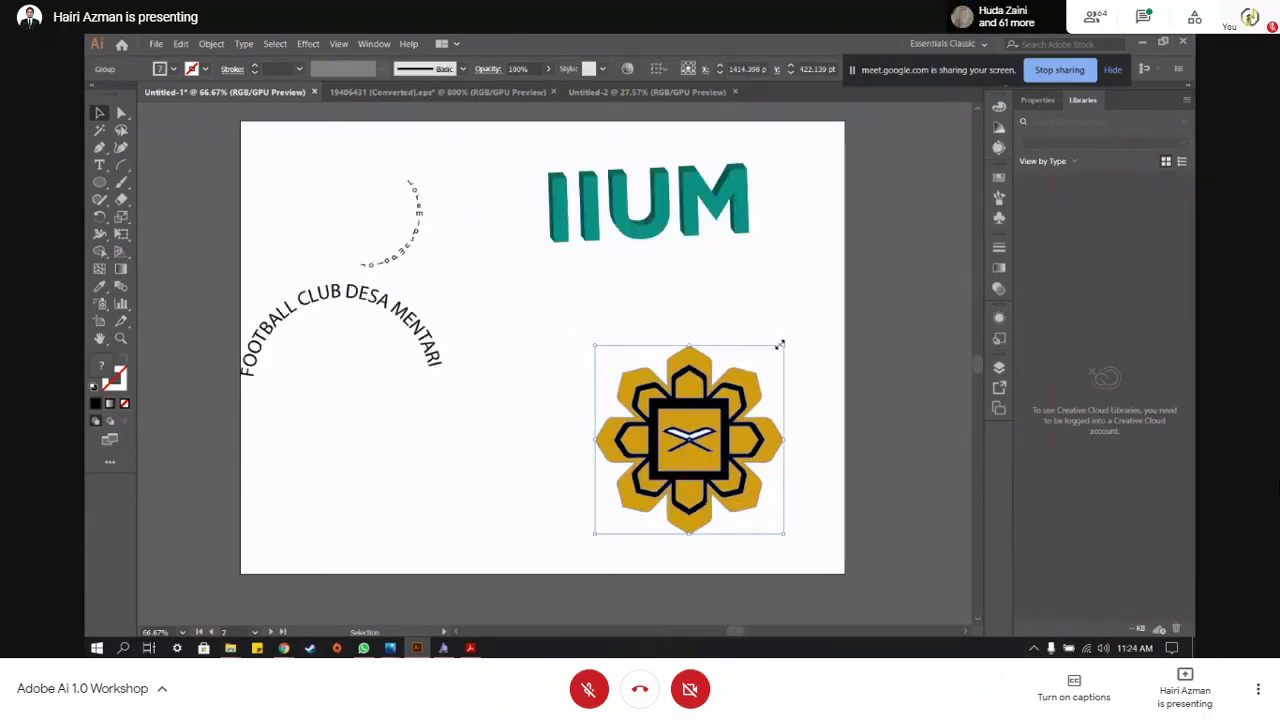
- Zoom out and scale the emblem to several times its size, shifting it left and down
scroll(800, 460, "down", 2)
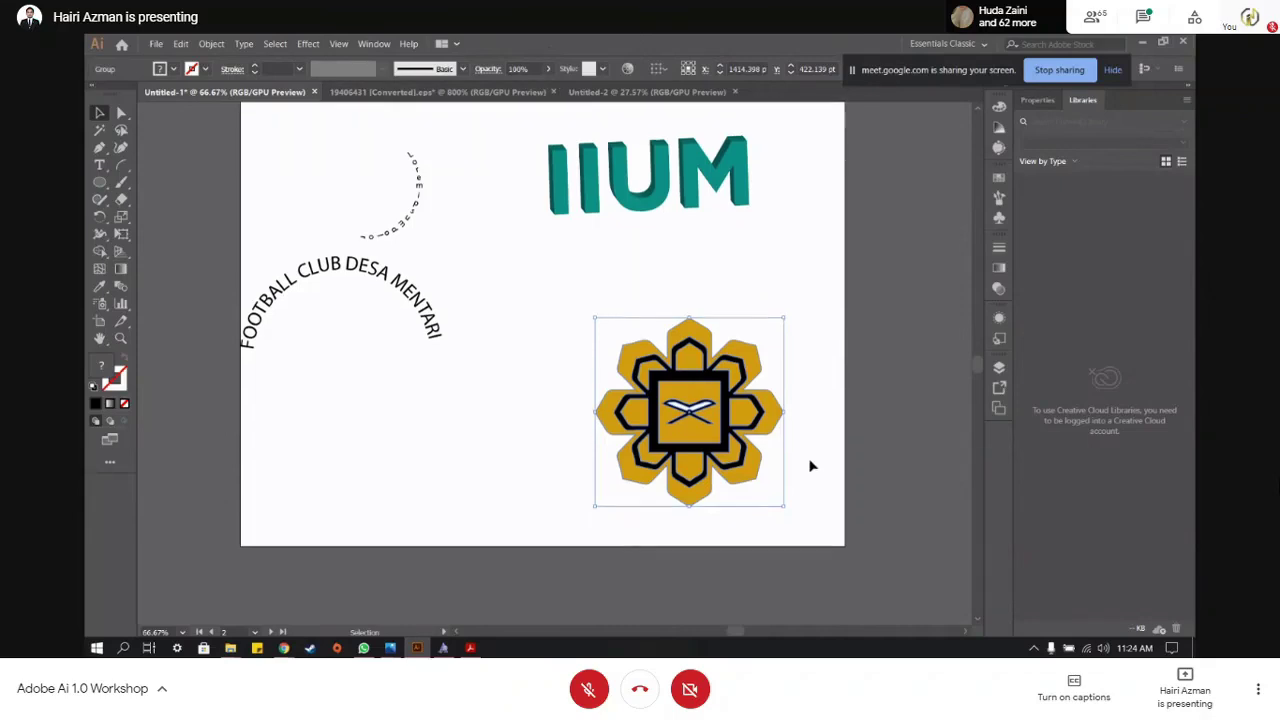
left_click_drag(783, 446, 855, 473)
key("ctrl+minus")
key("ctrl+minus")
key("ctrl+minus")
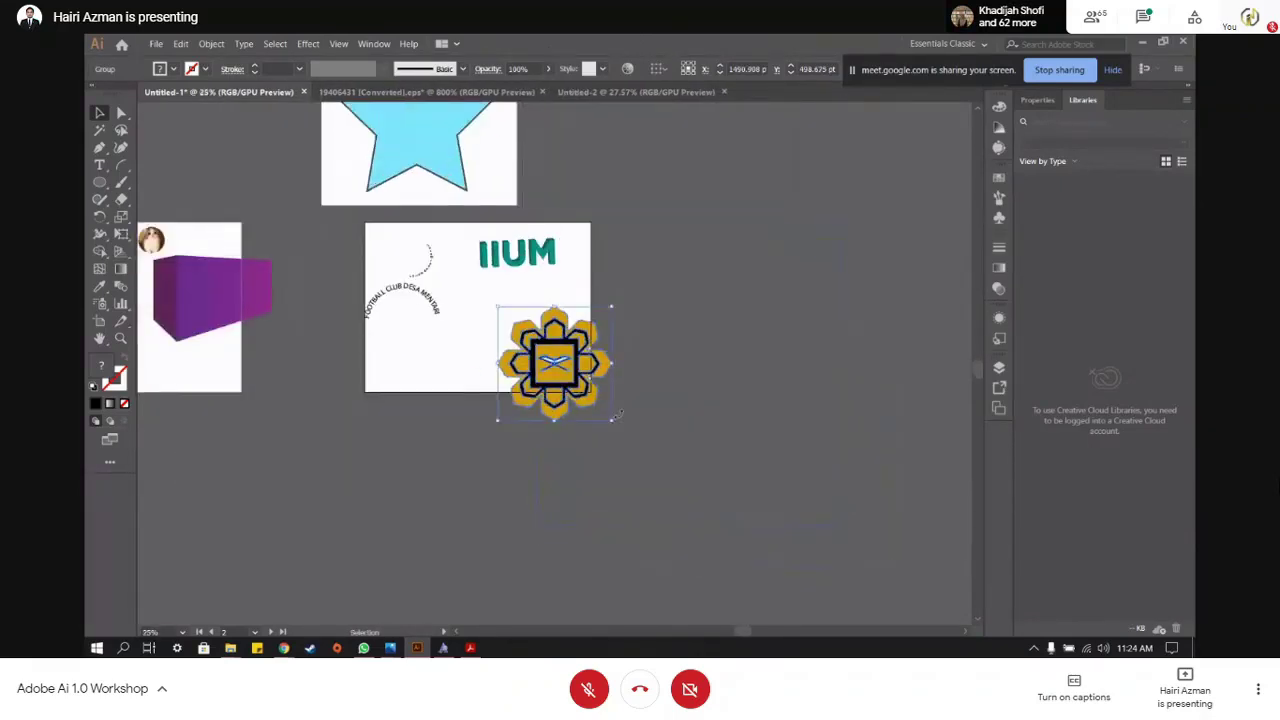
left_click_drag(621, 421, 848, 493)
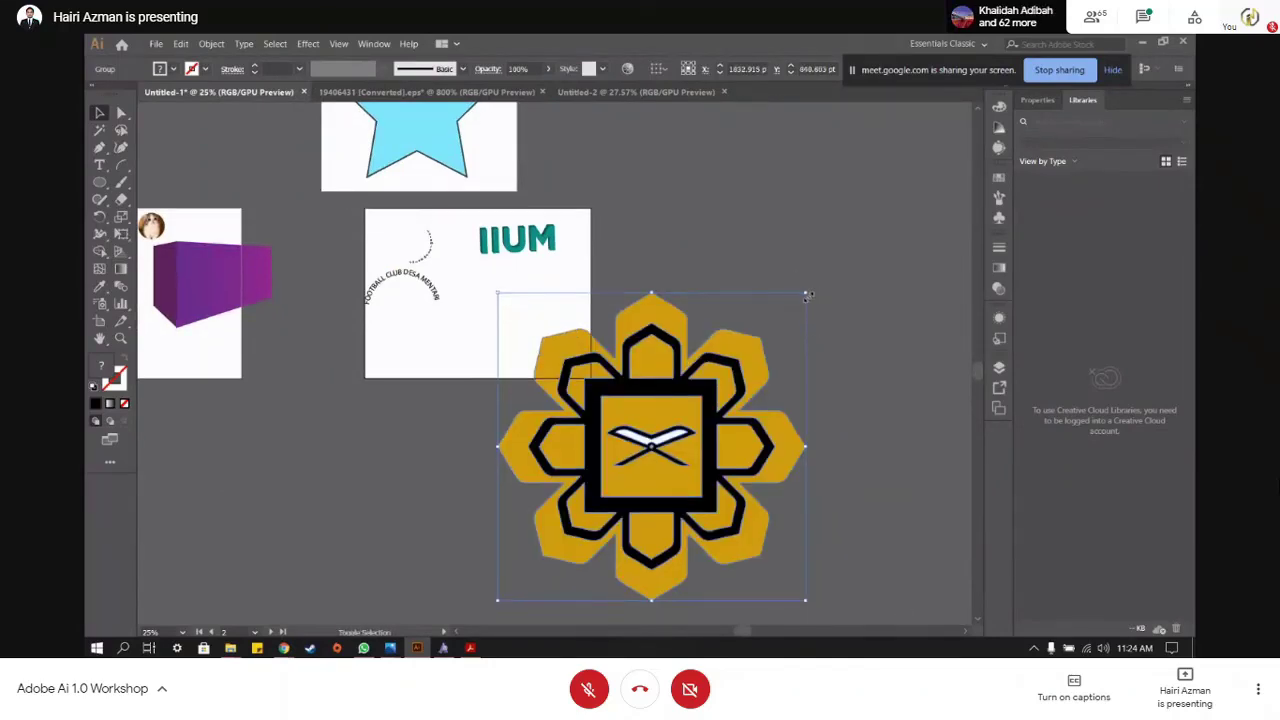
left_click_drag(808, 295, 843, 257)
left_click_drag(499, 588, 461, 619)
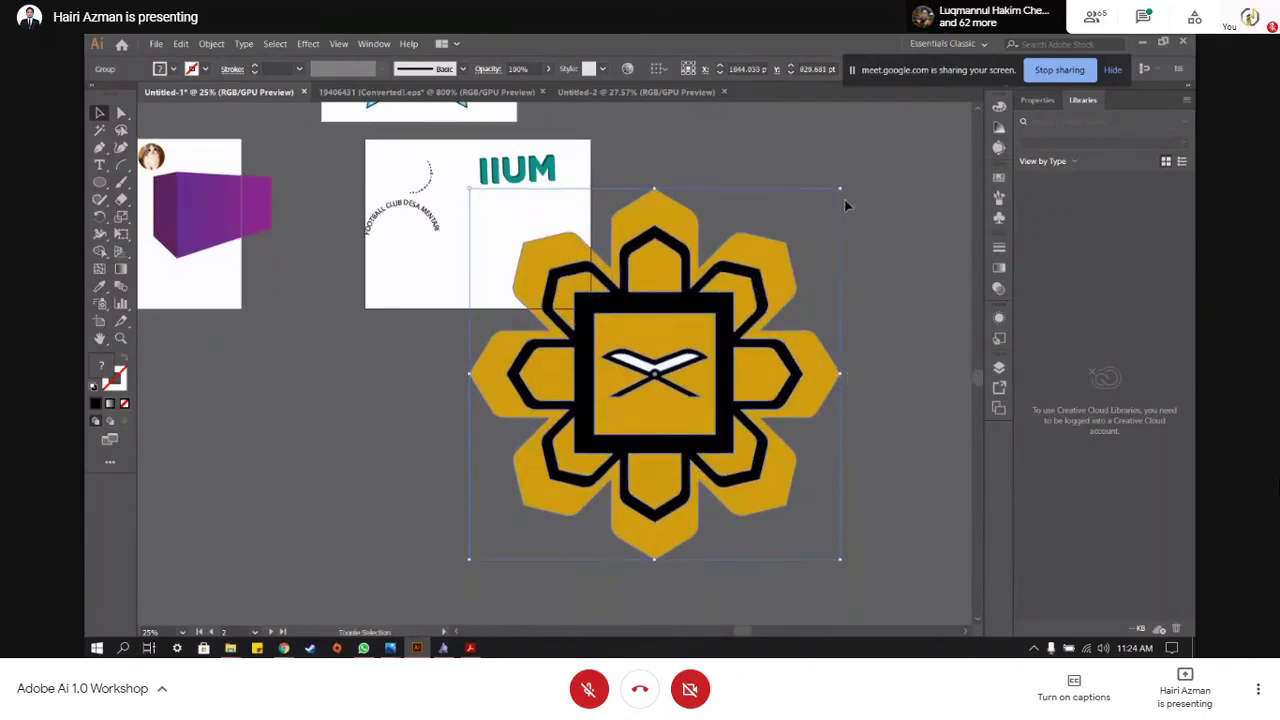
left_click_drag(688, 328, 616, 391)
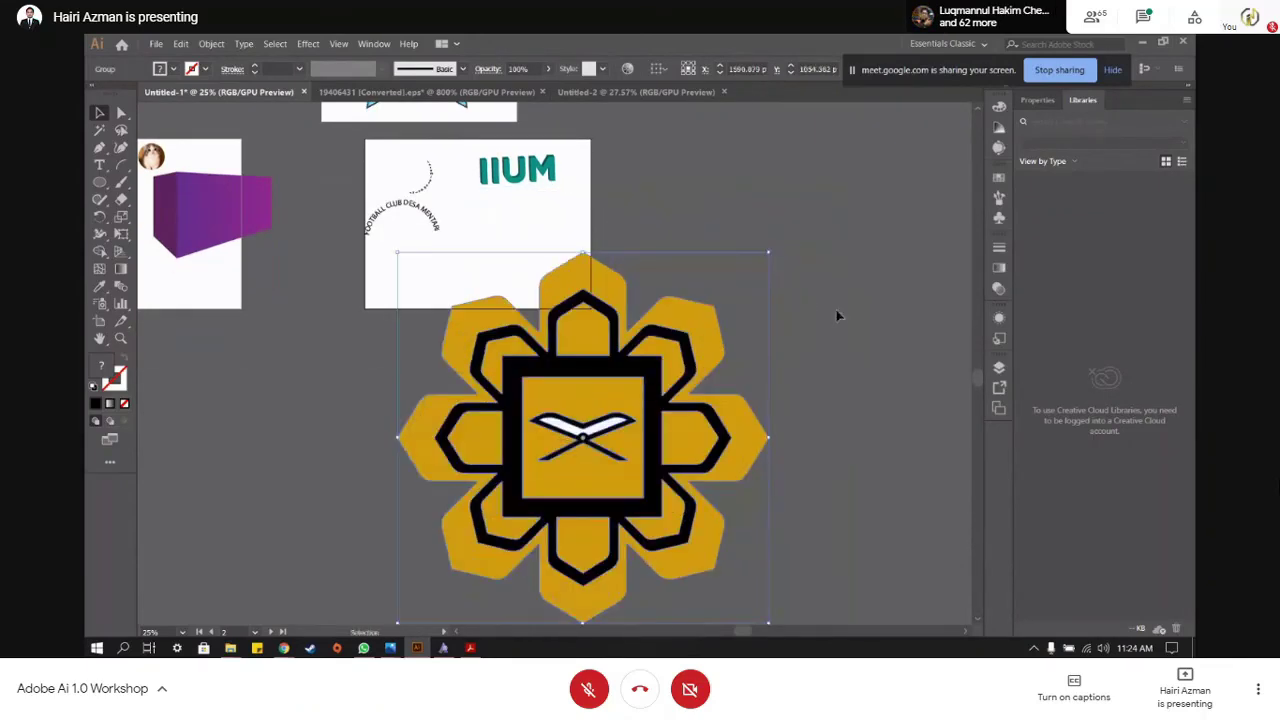
left_click_drag(769, 252, 808, 239)
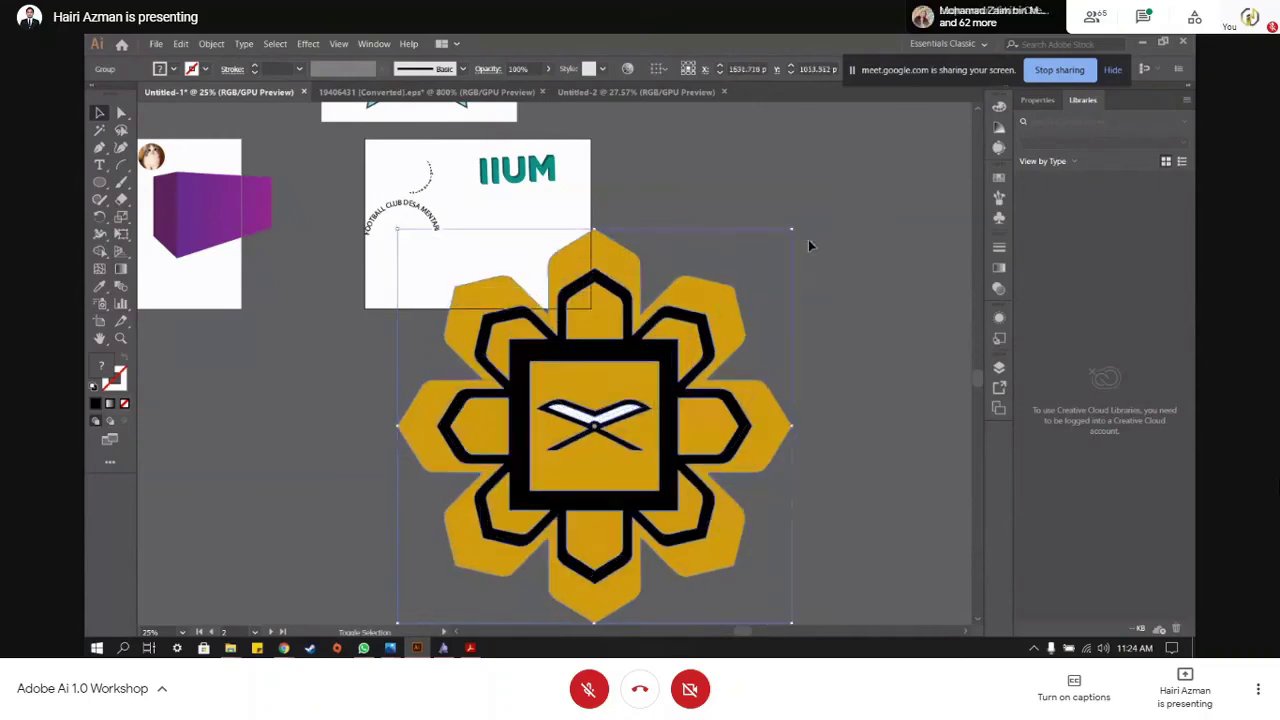
scroll(808, 239, "down", 2)
left_click(852, 241)
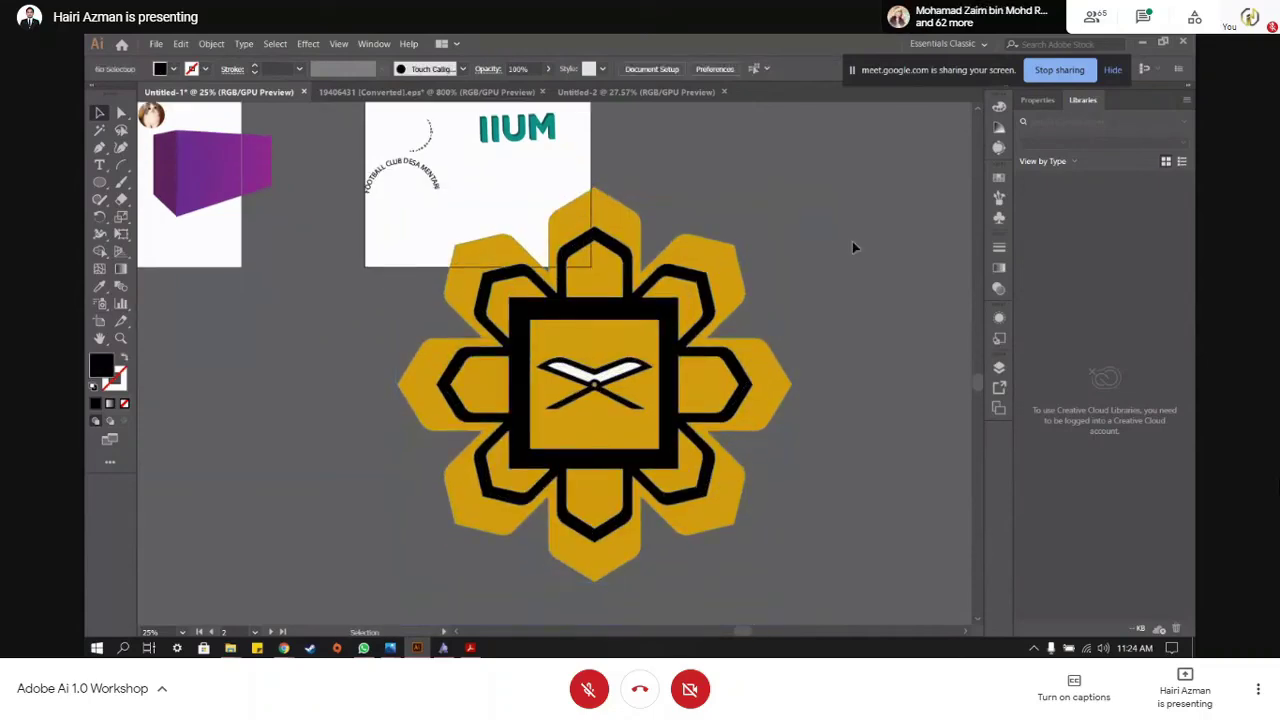
left_click(728, 293)
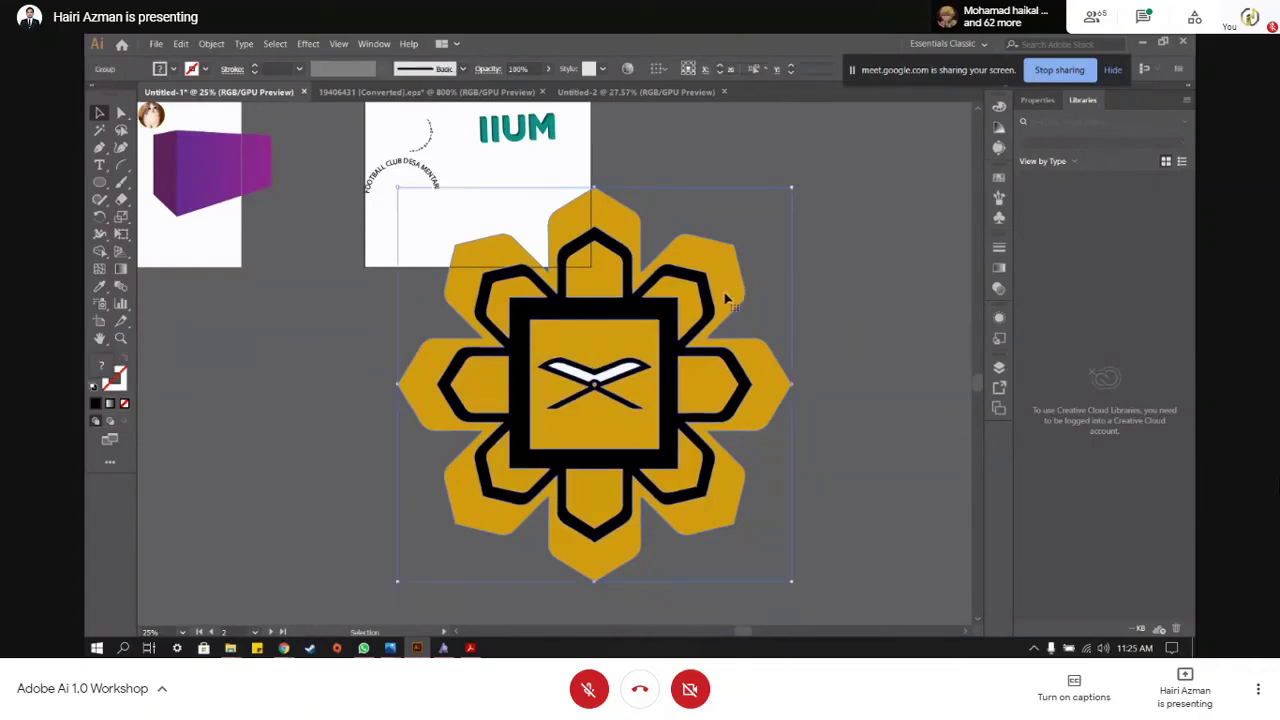
left_click(830, 276)
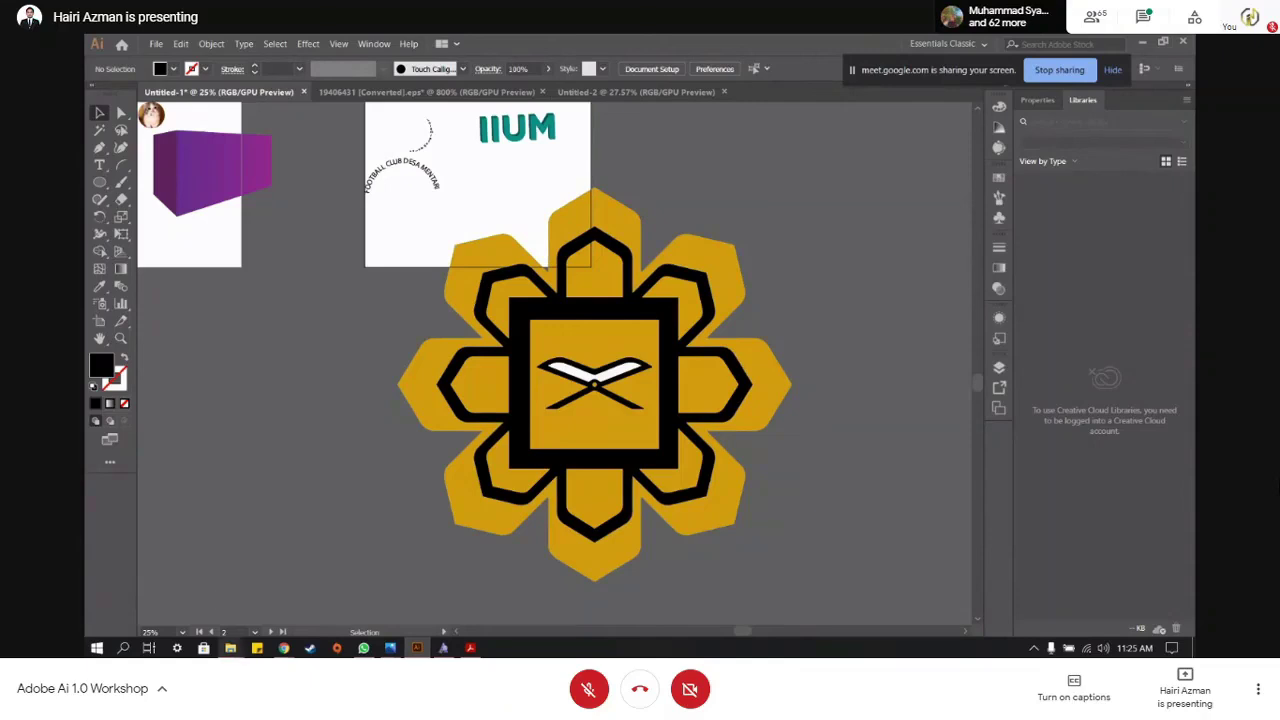
- Bring the infograph zip File Explorer window forward and open the Villa Puteri folder
mouse_move(230, 645)
left_click(284, 590)
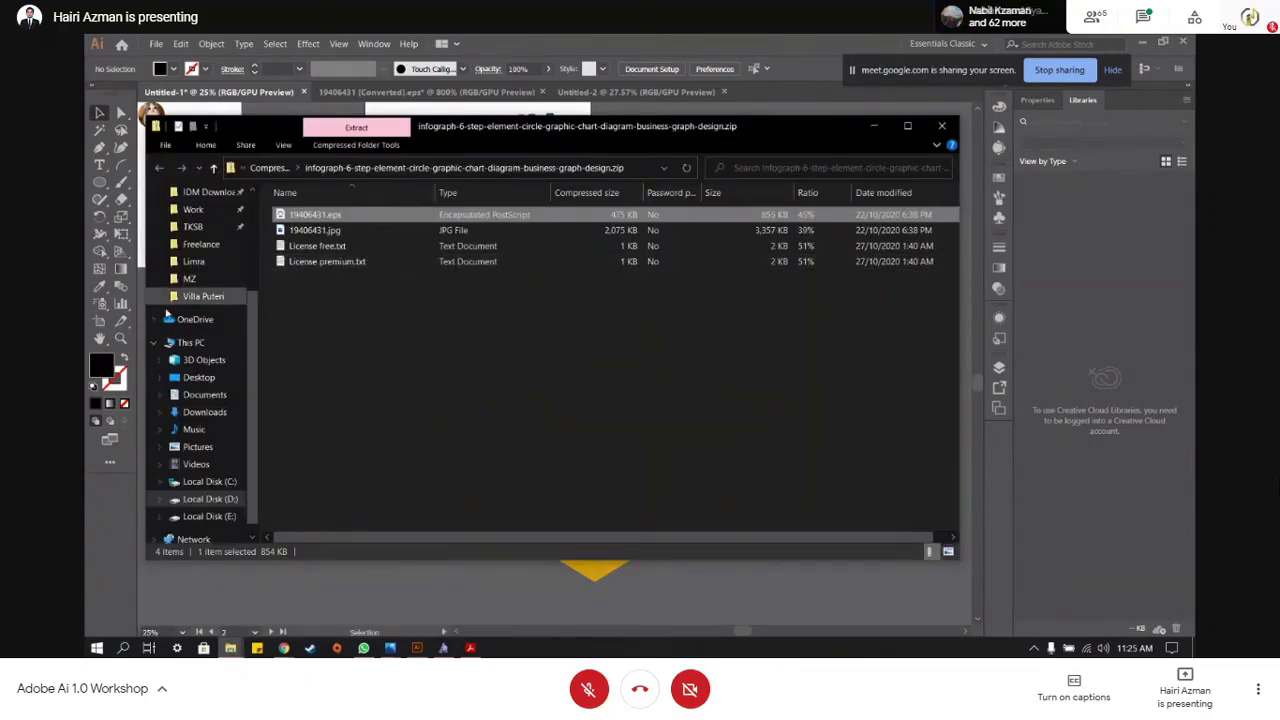
left_click(203, 296)
- Navigate via MZ and TKSB to the Designs folder and open logos.ai
left_click(195, 279)
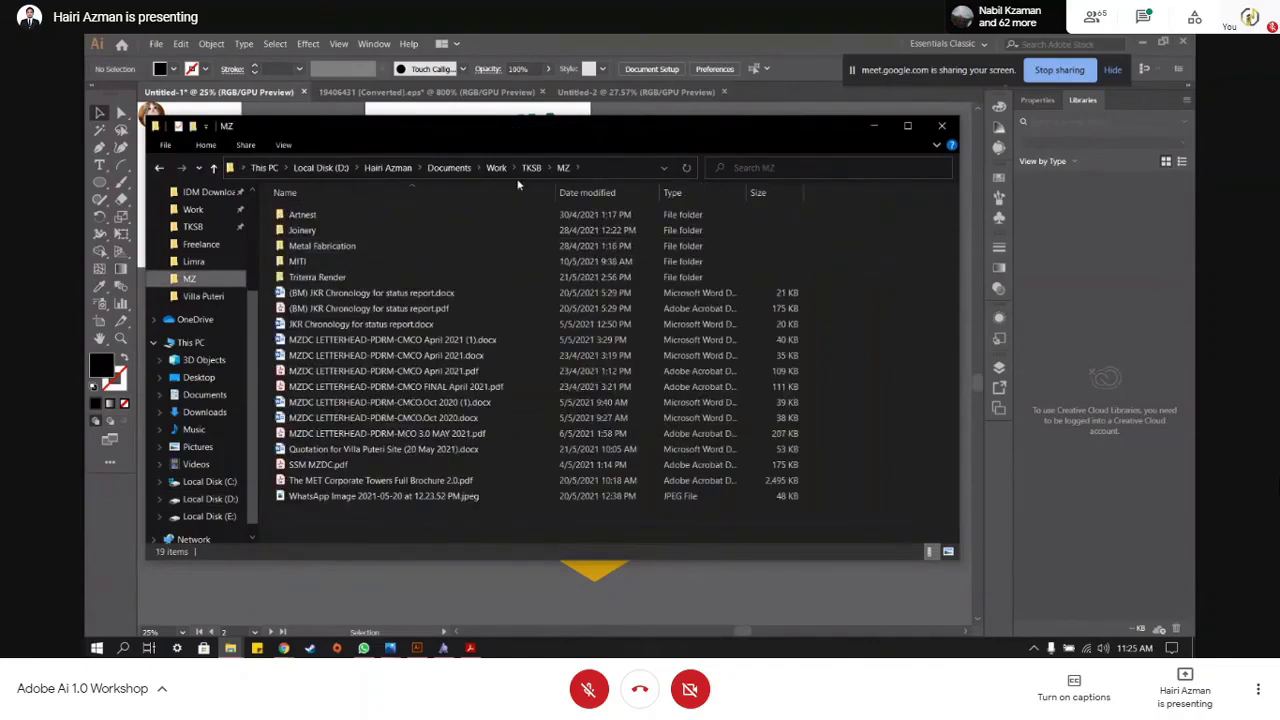
left_click(531, 167)
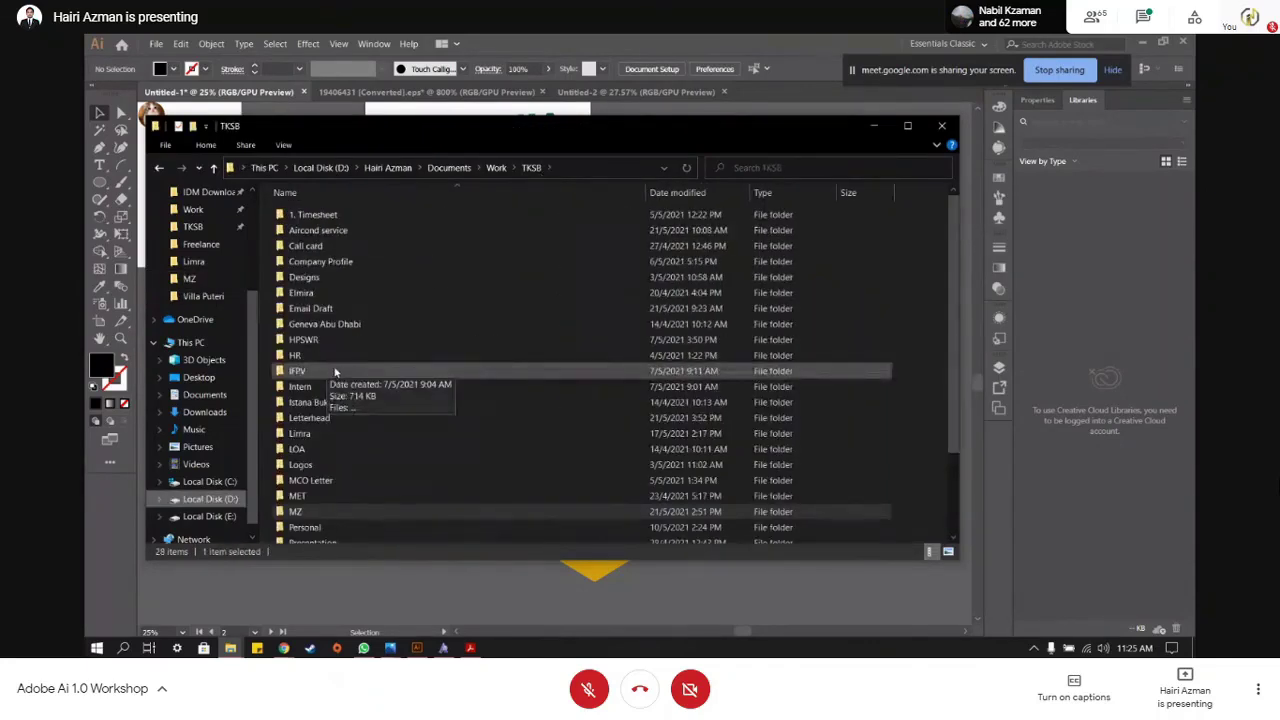
scroll(337, 358, "down", 2)
scroll(340, 346, "up", 2)
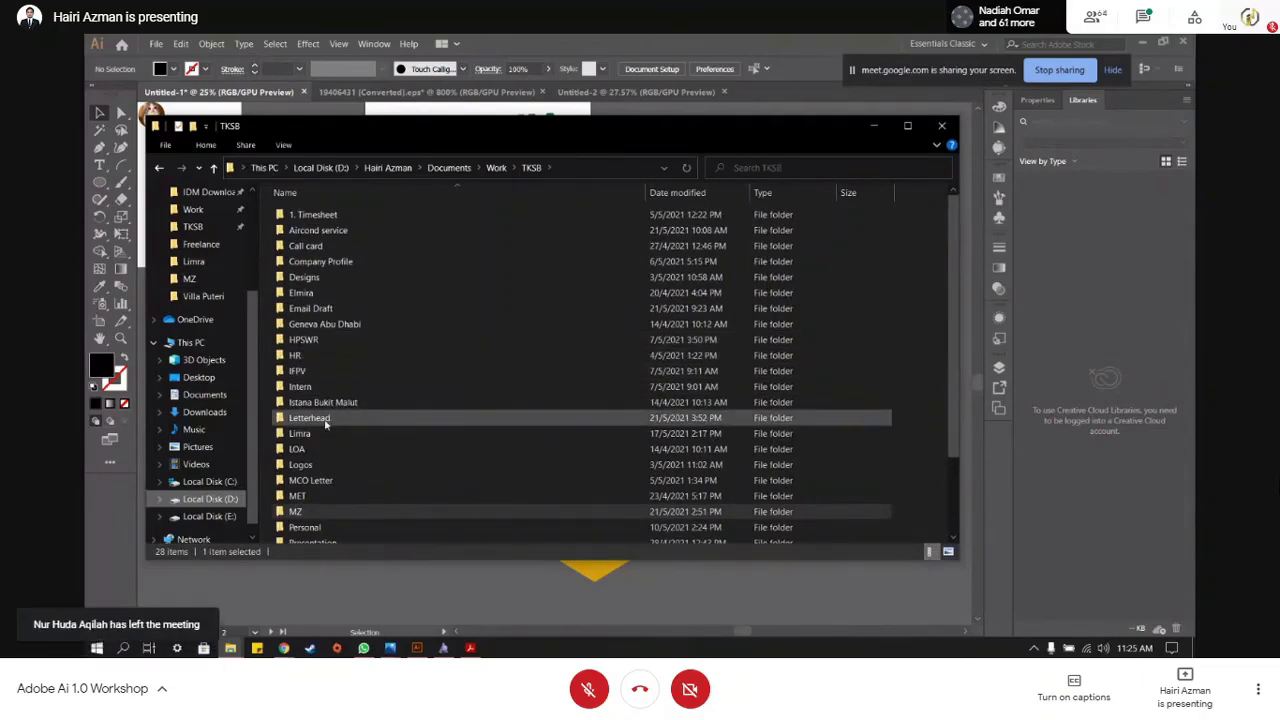
double_click(300, 465)
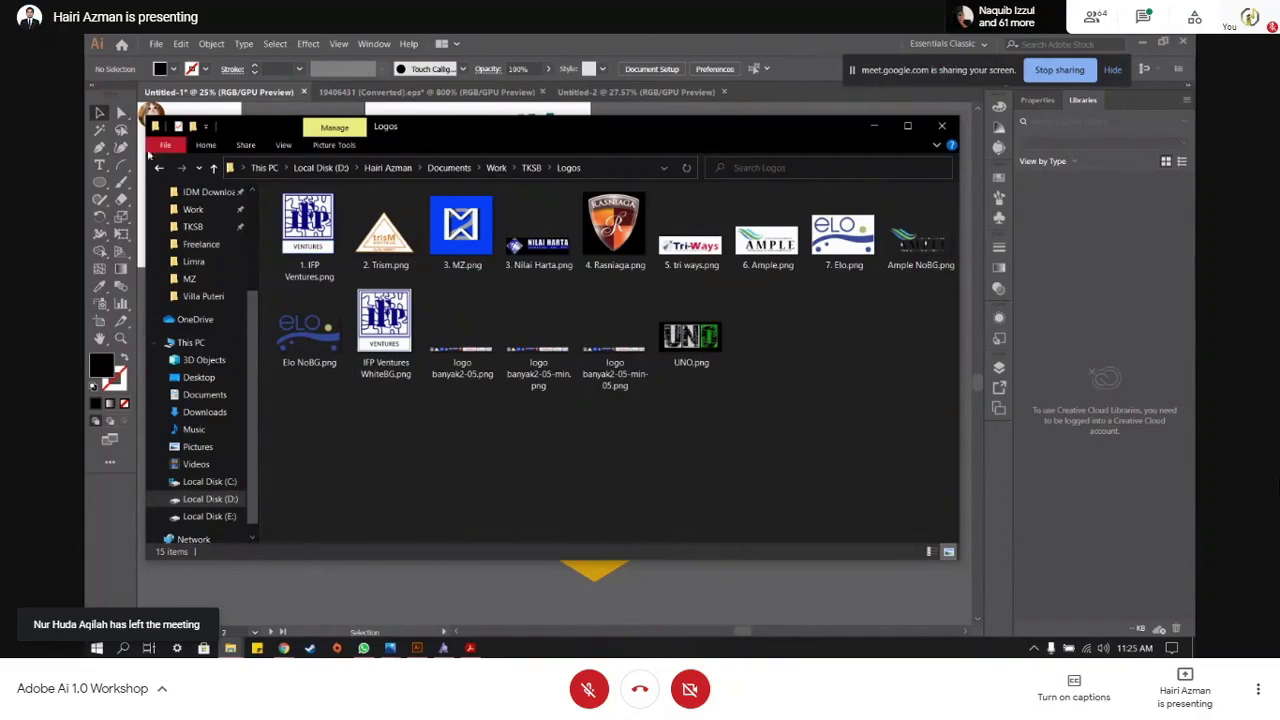
left_click(158, 167)
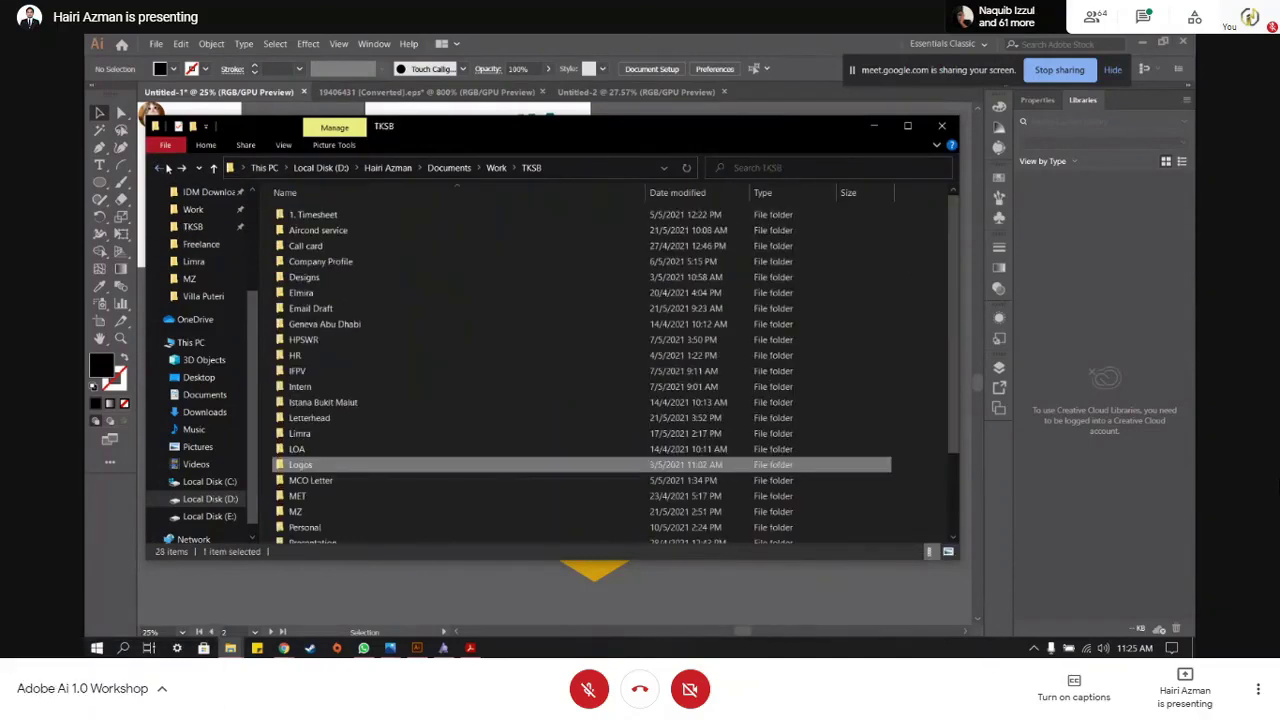
double_click(364, 284)
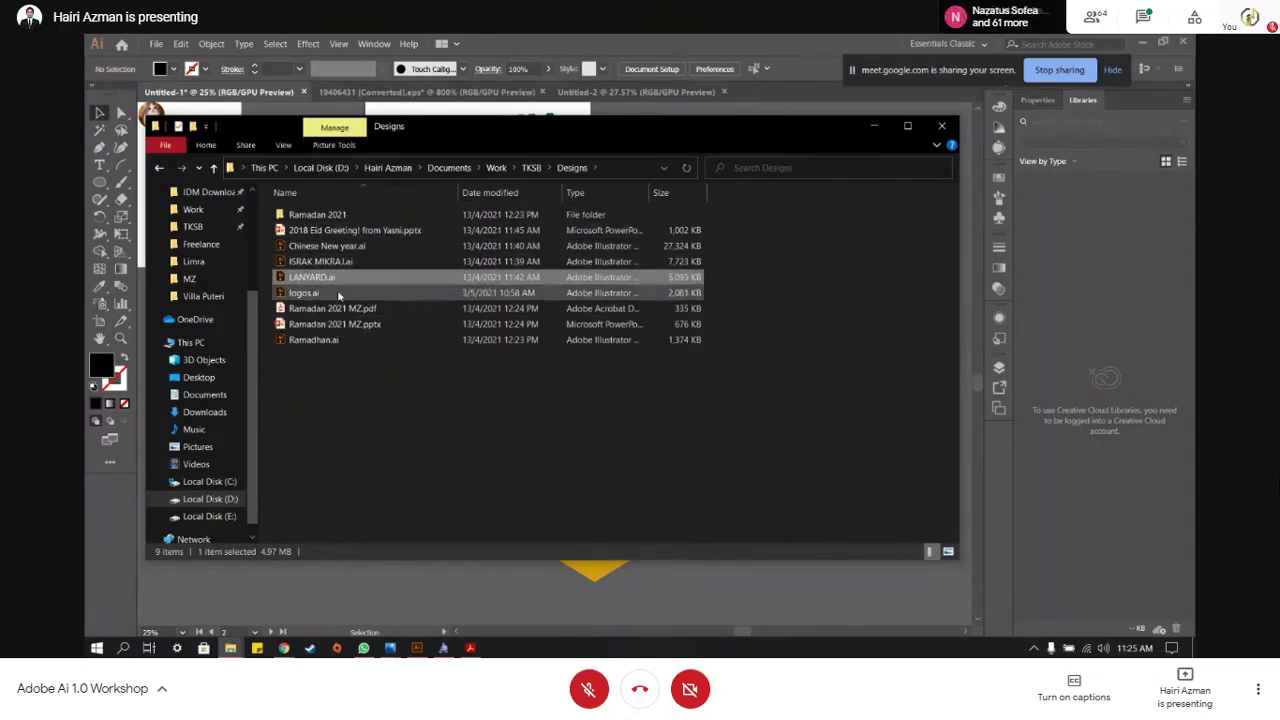
double_click(338, 292)
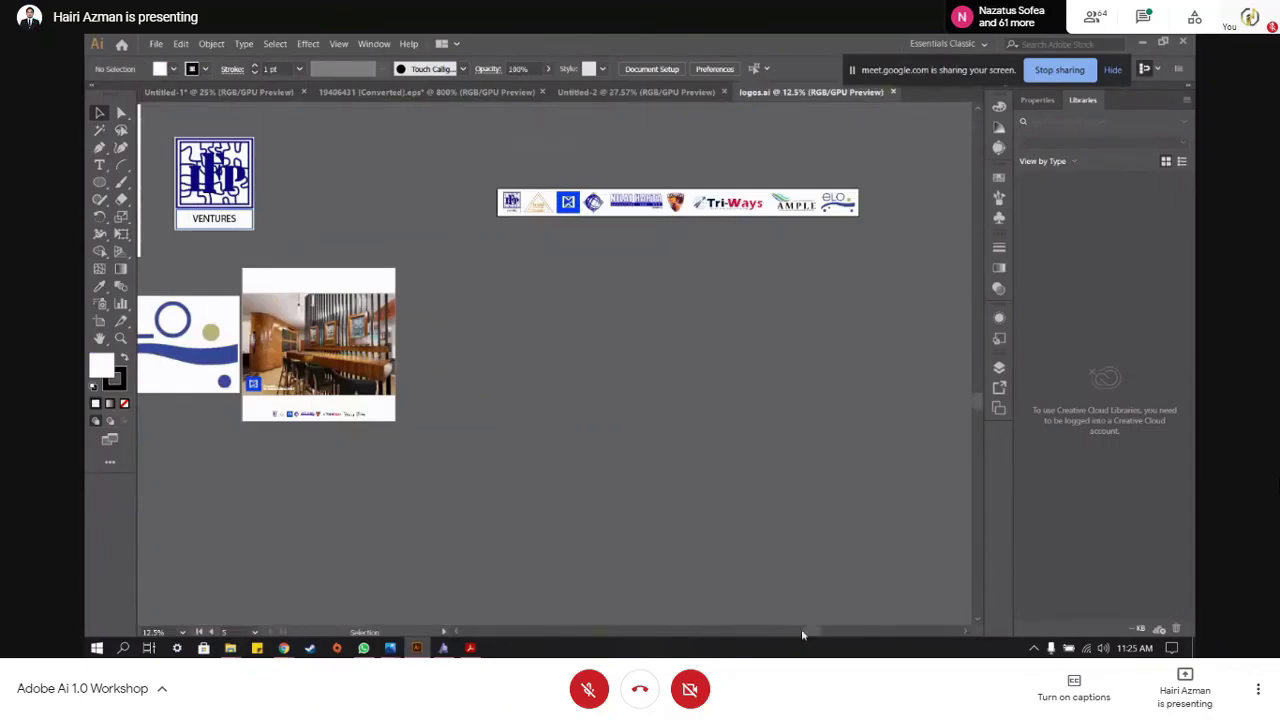
- Scroll to the IFP Ventures logo, zoom in three levels on it, then return to Chrome
scroll(801, 628, "left", 5)
scroll(766, 551, "up", 1)
scroll(771, 549, "down", 2)
scroll(775, 541, "up", 5)
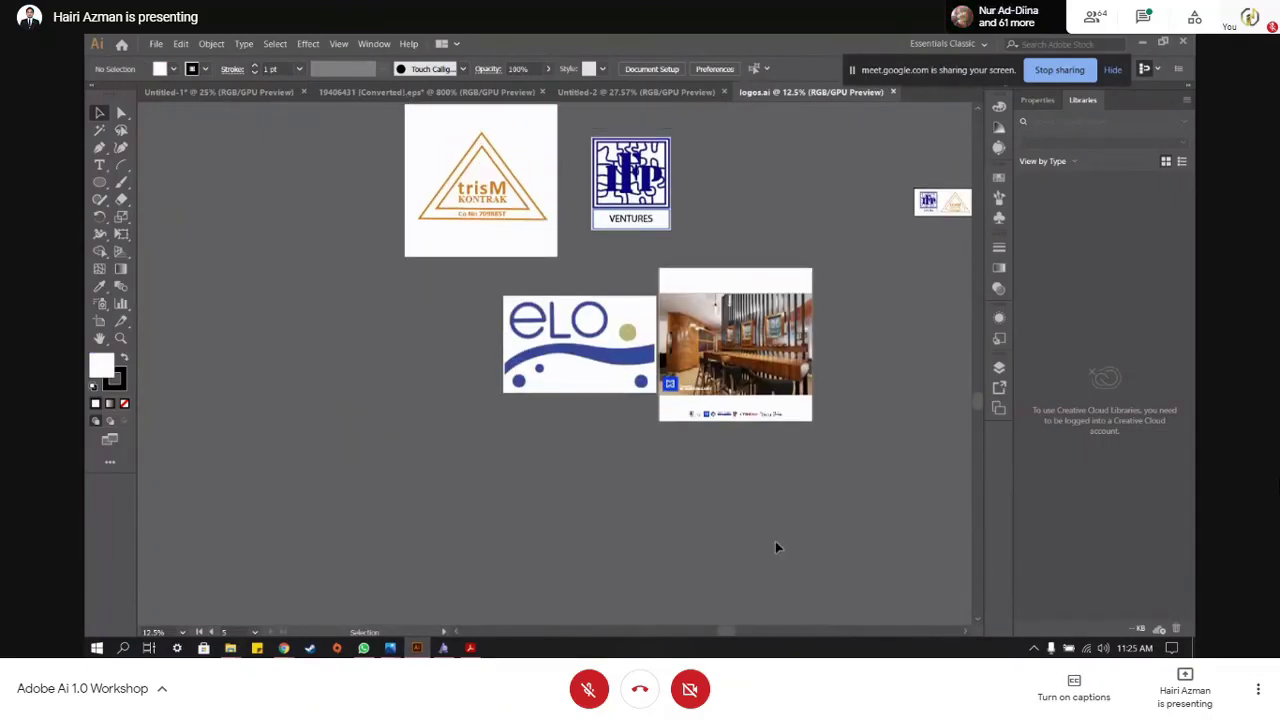
left_click_drag(731, 635, 788, 619)
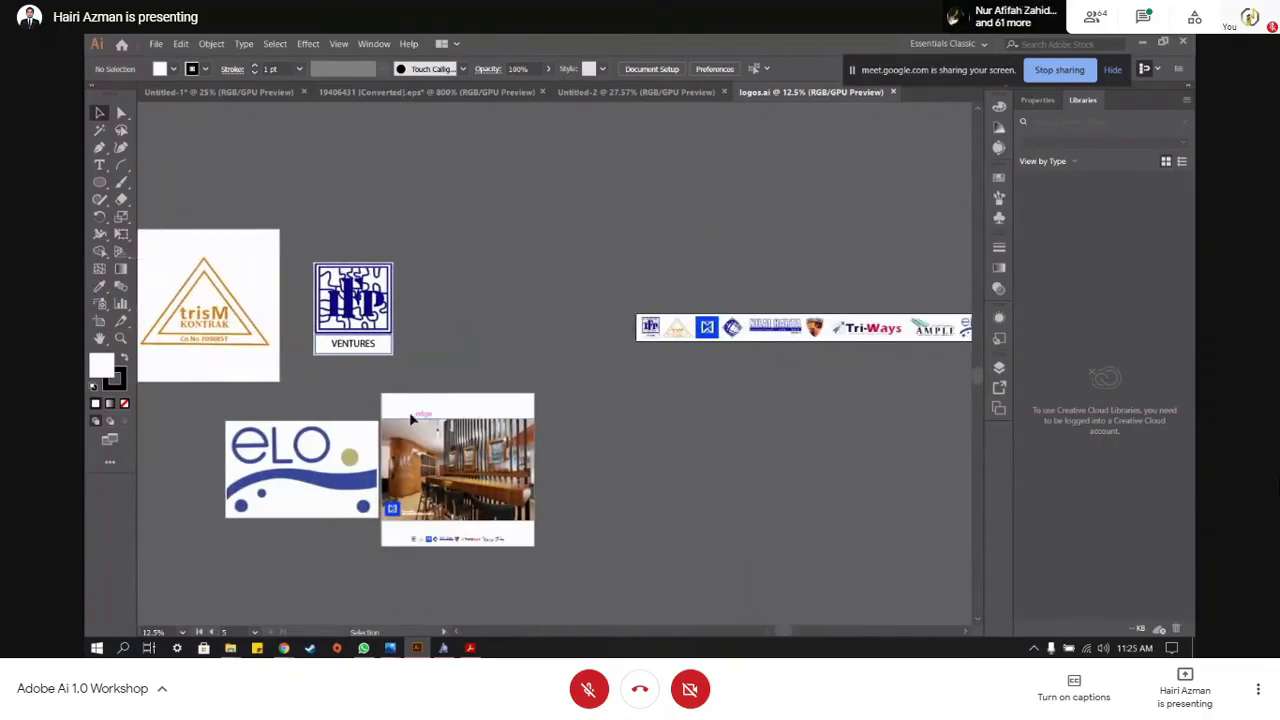
key("ctrl+equal")
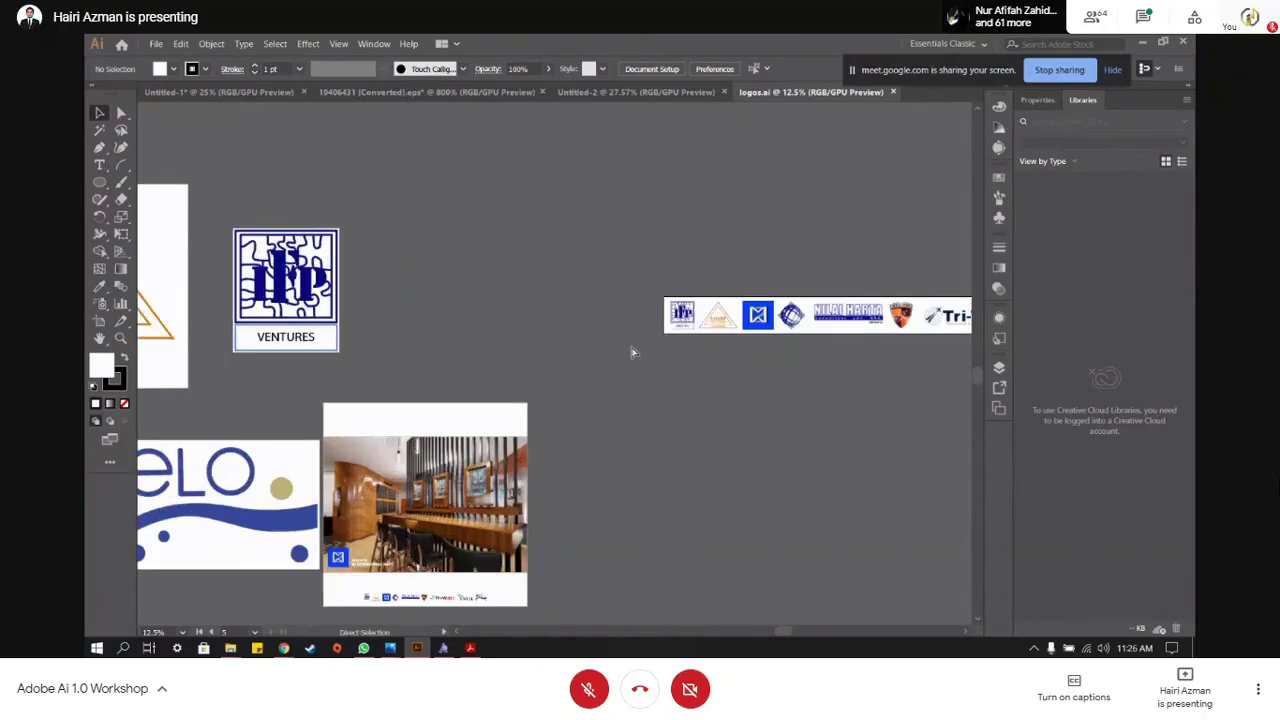
key("ctrl+equal")
key("ctrl+equal")
scroll(735, 484, "left", 3)
key("ctrl+equal")
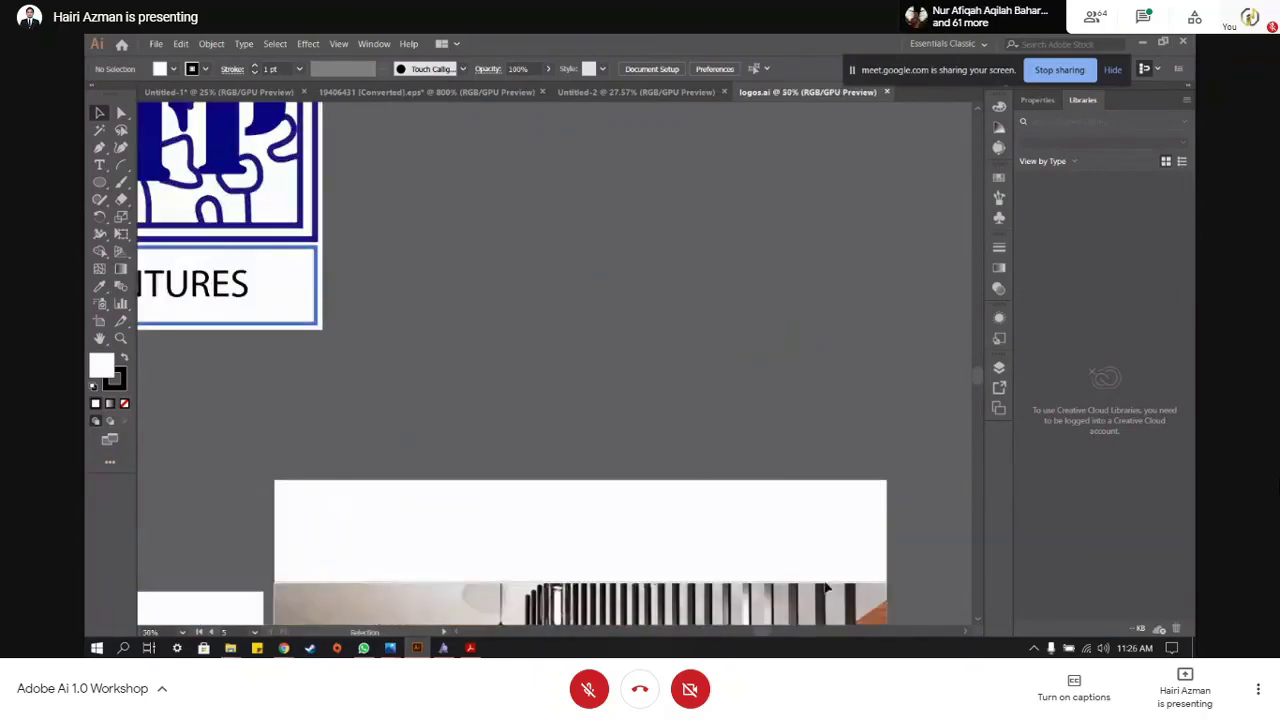
scroll(683, 451, "left", 3)
scroll(646, 423, "up", 4)
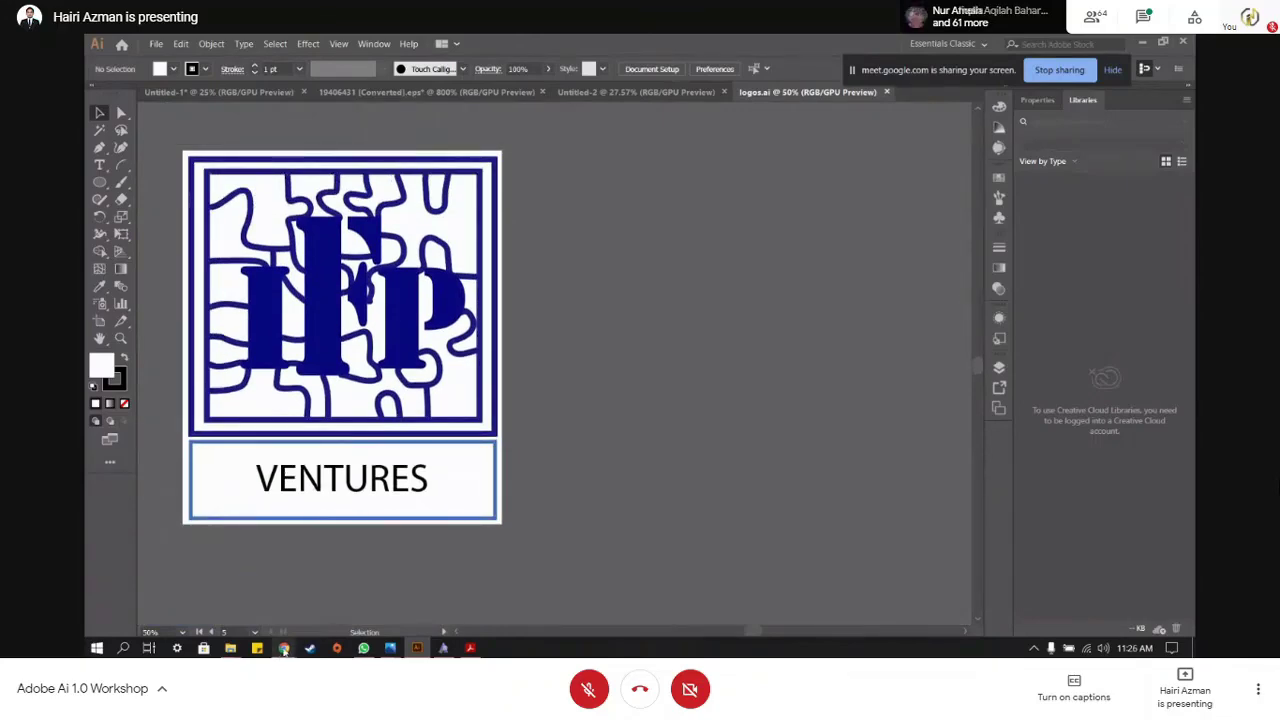
mouse_move(285, 649)
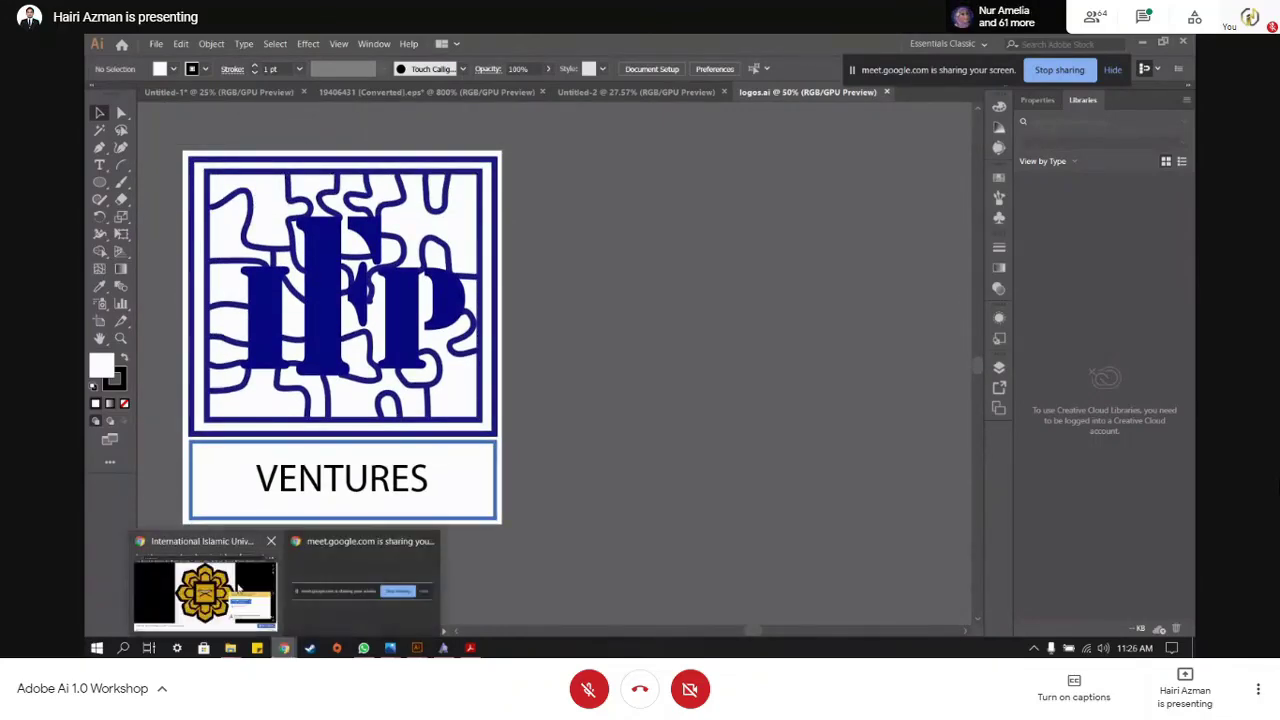
left_click(200, 595)
- Search Google Images for 'ifp ventures logo' and copy the IFP Ventures logo image
left_click(807, 64)
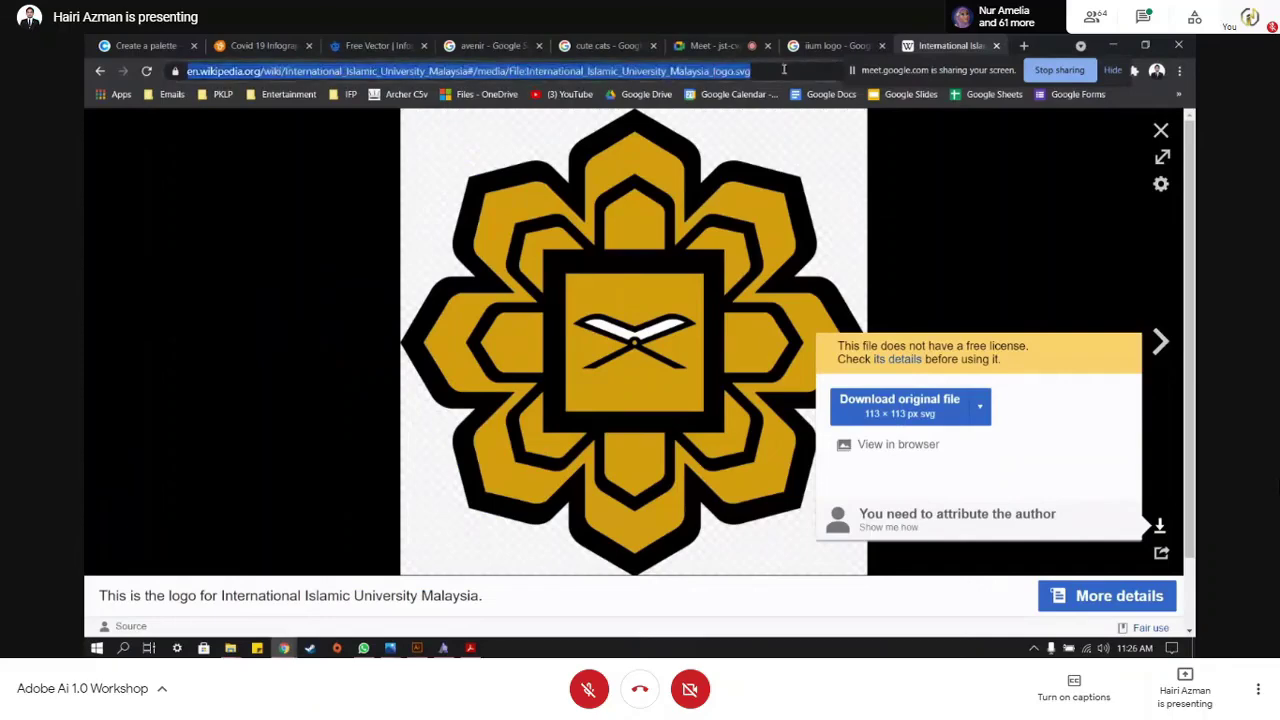
type("ifp ventures logo")
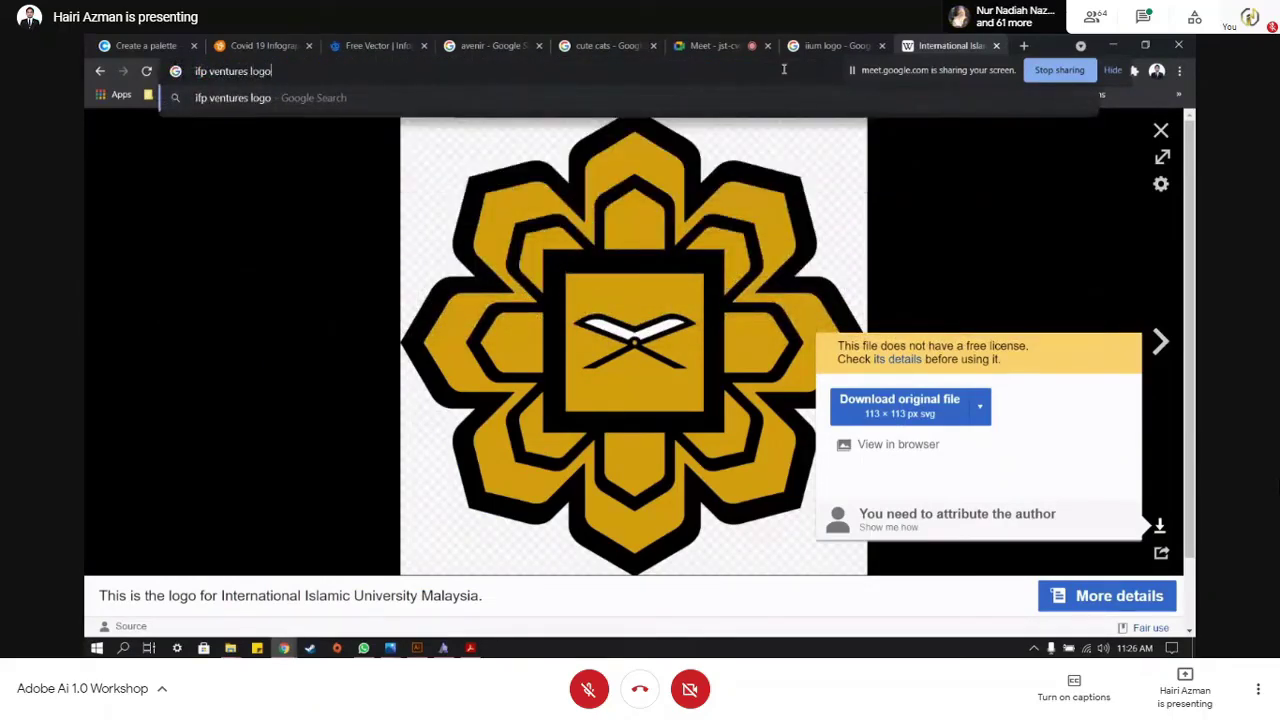
key("Return")
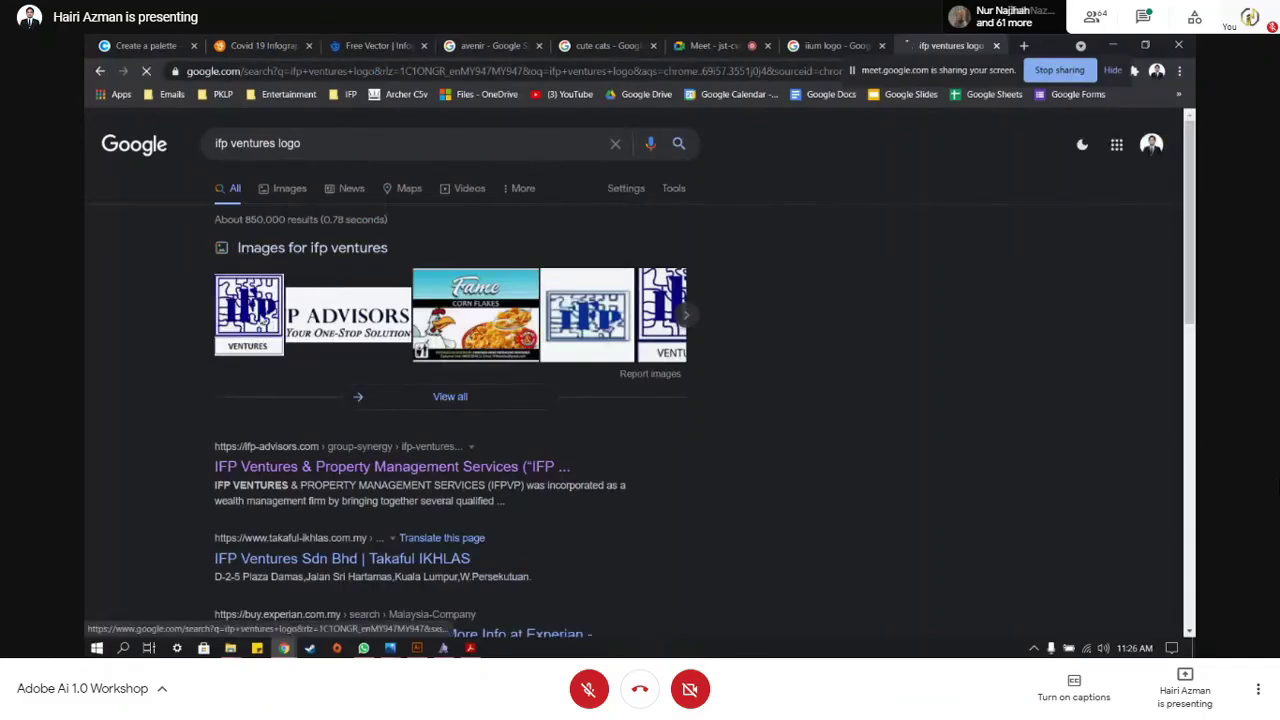
left_click(261, 307)
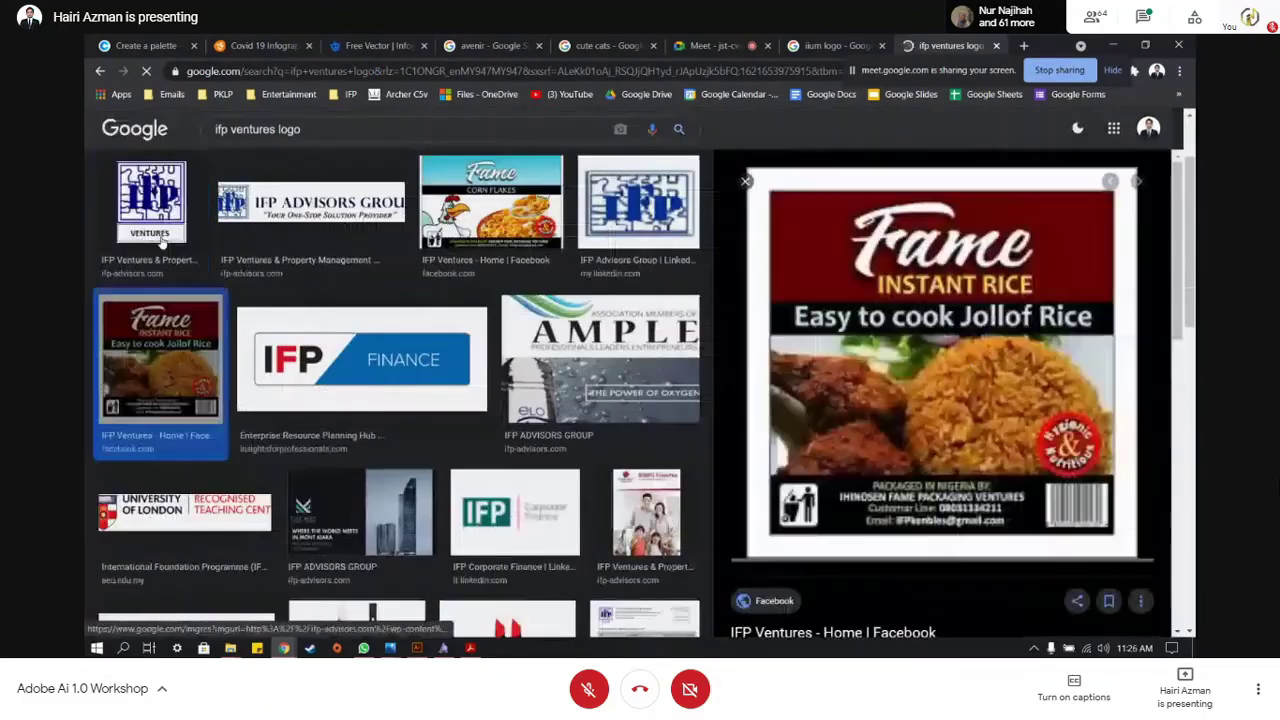
left_click(150, 215)
right_click(918, 220)
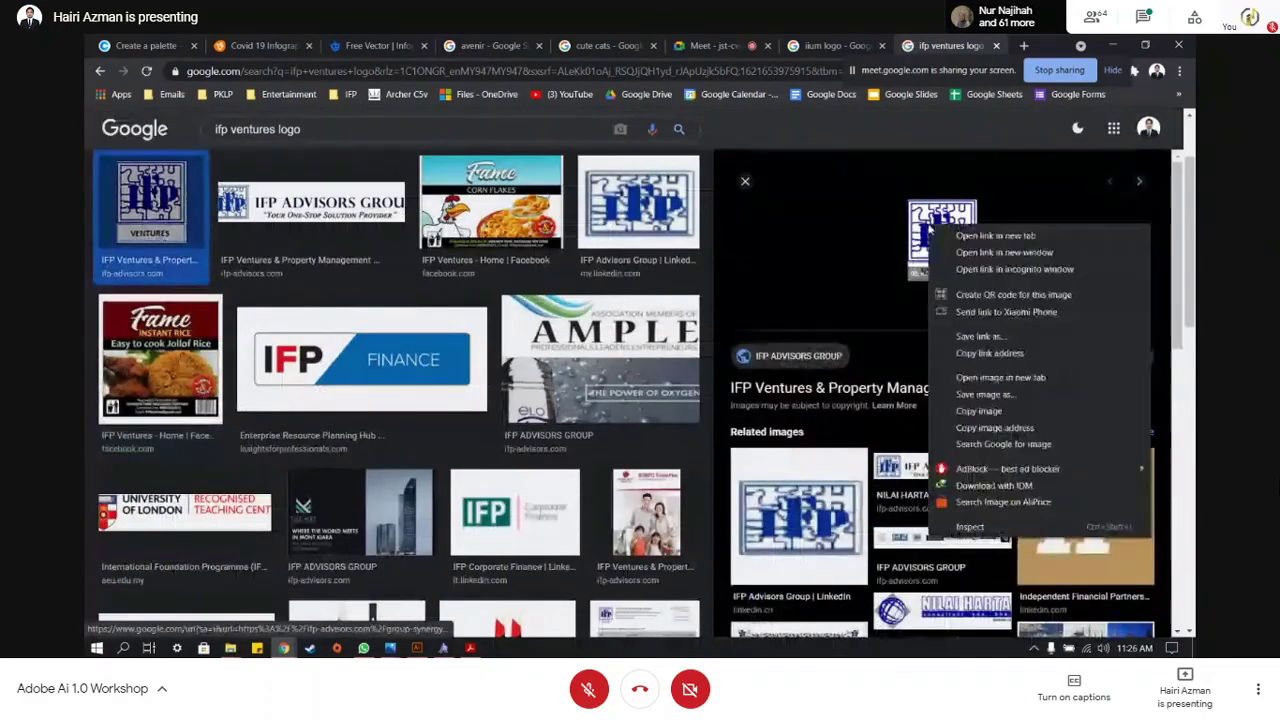
left_click(1000, 407)
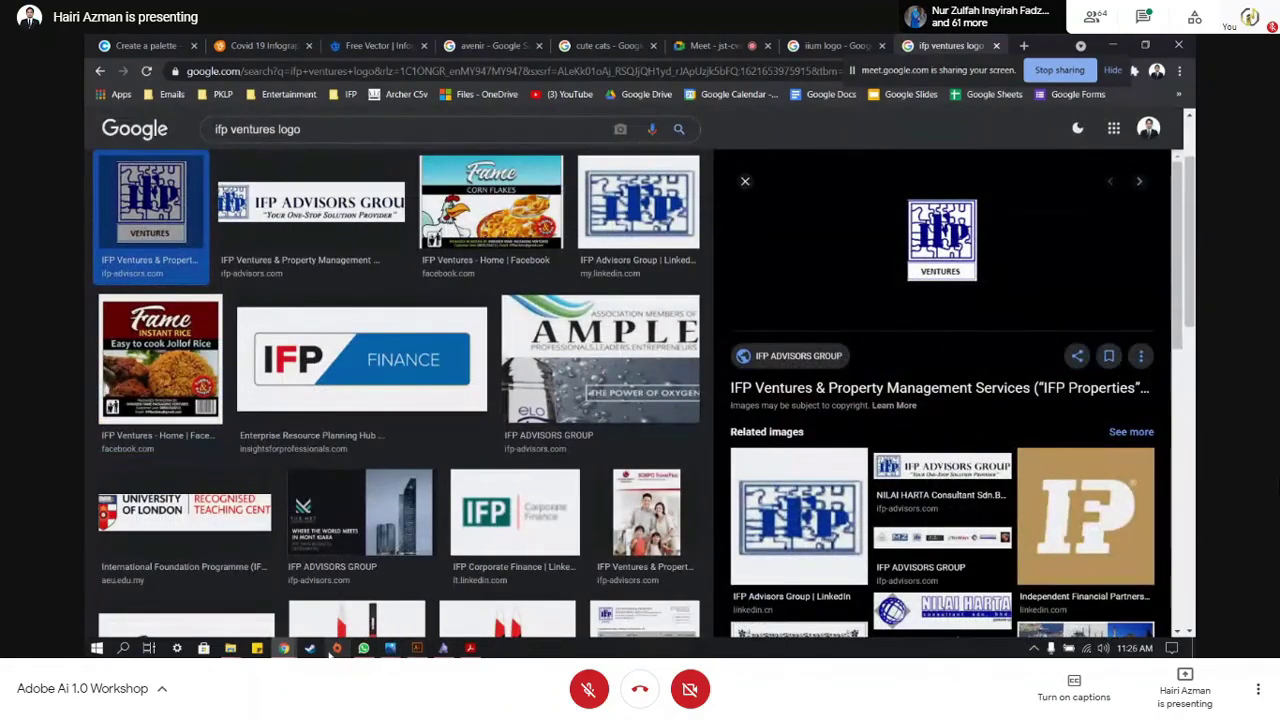
- Paste the copied IFP Ventures image into logos.ai, enlarge it, and place it beside the original
left_click(417, 648)
key("ctrl+v")
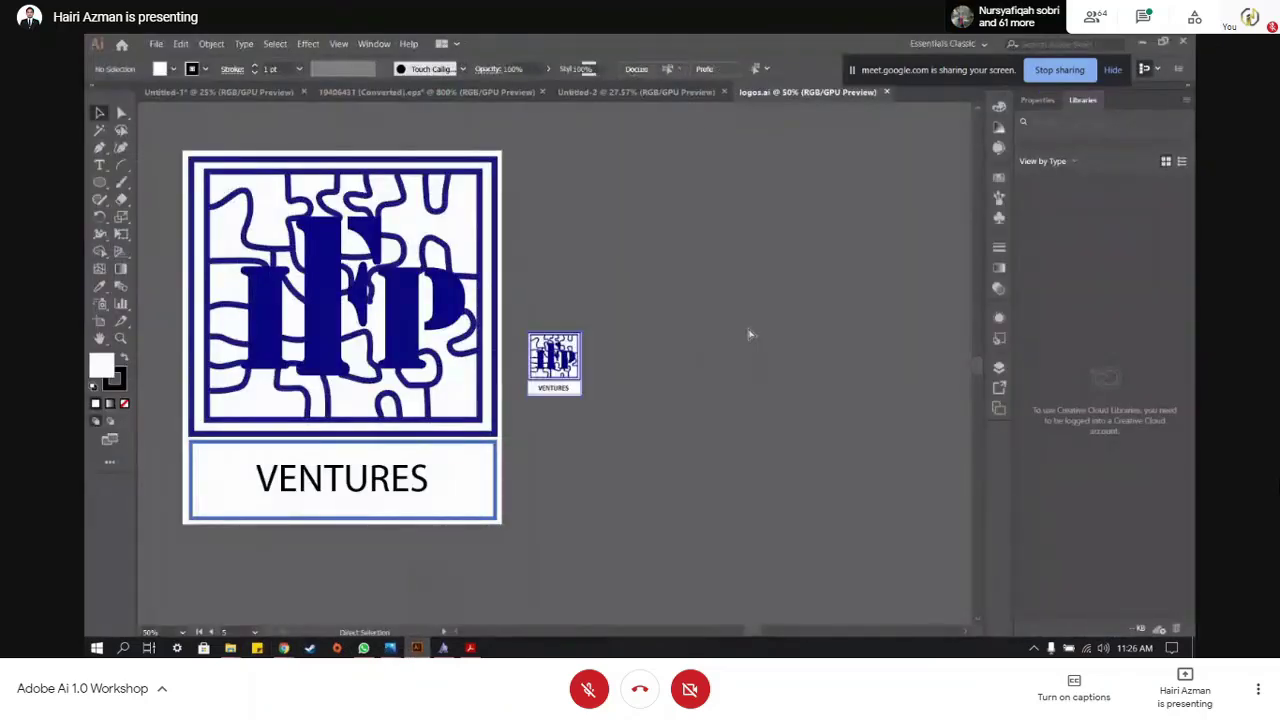
left_click_drag(582, 330, 682, 214)
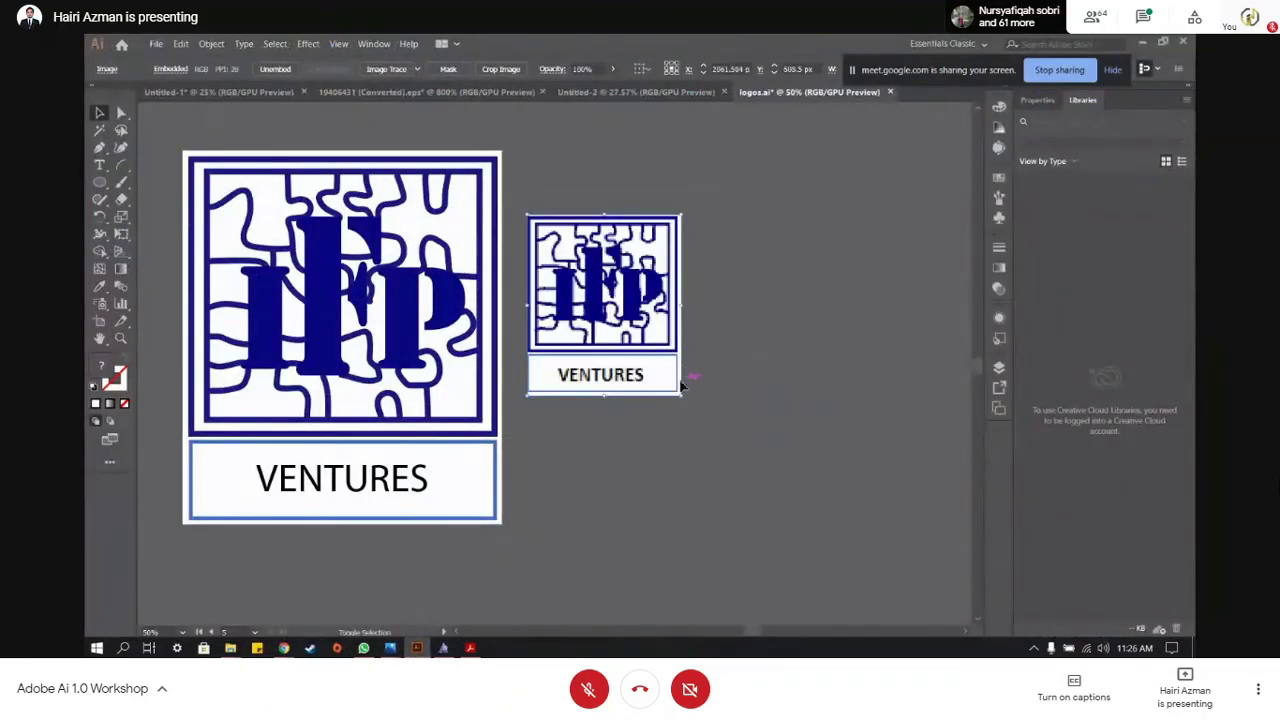
left_click_drag(682, 391, 855, 508)
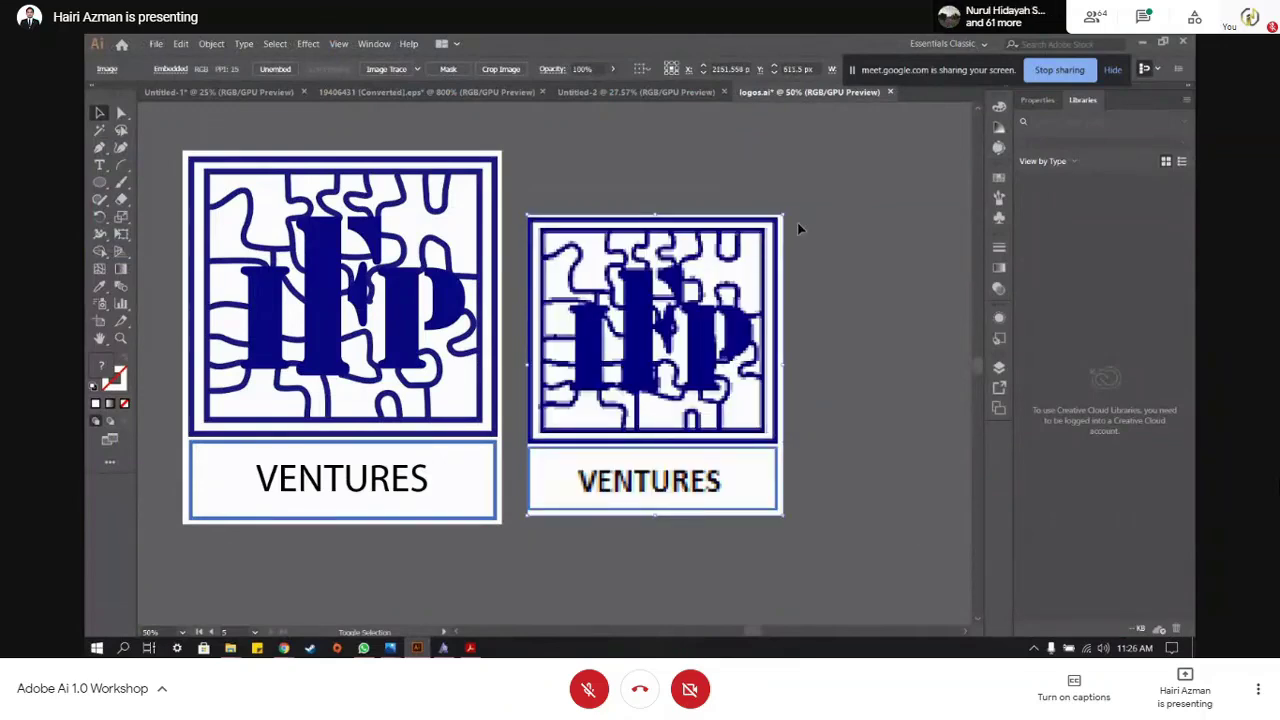
left_click_drag(784, 216, 837, 177)
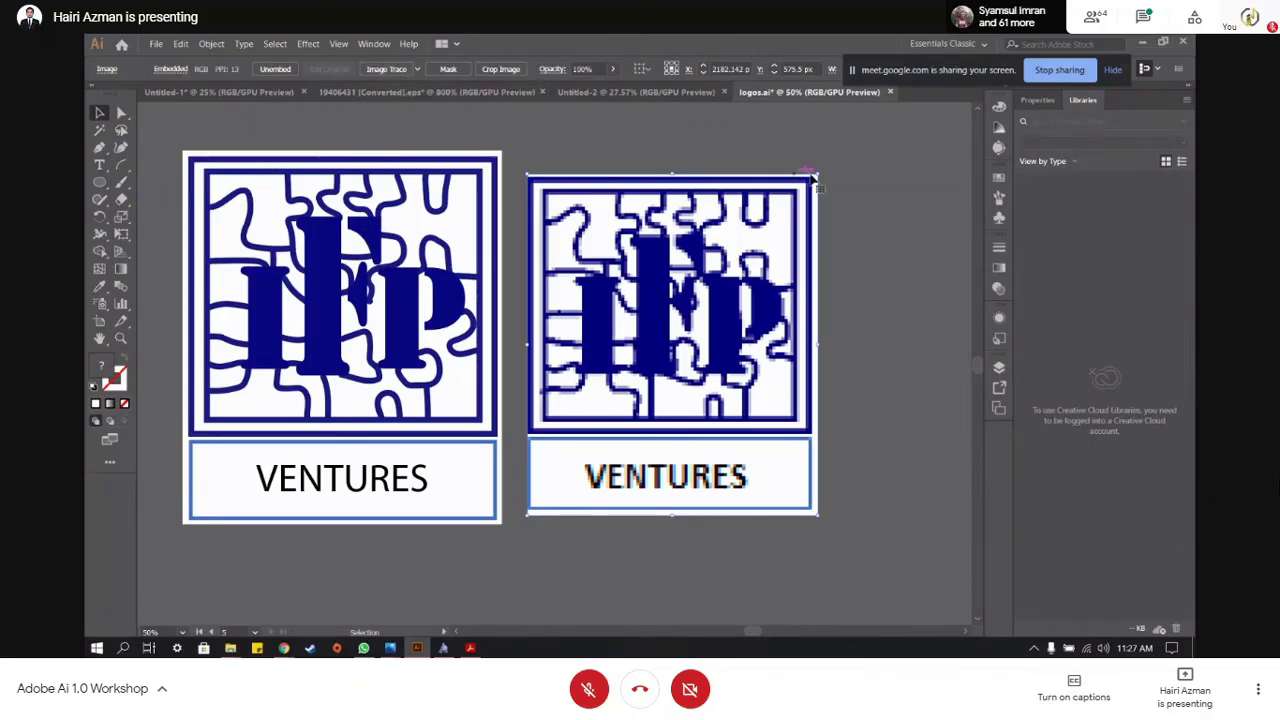
left_click_drag(690, 258, 824, 267)
left_click_drag(885, 298, 784, 274)
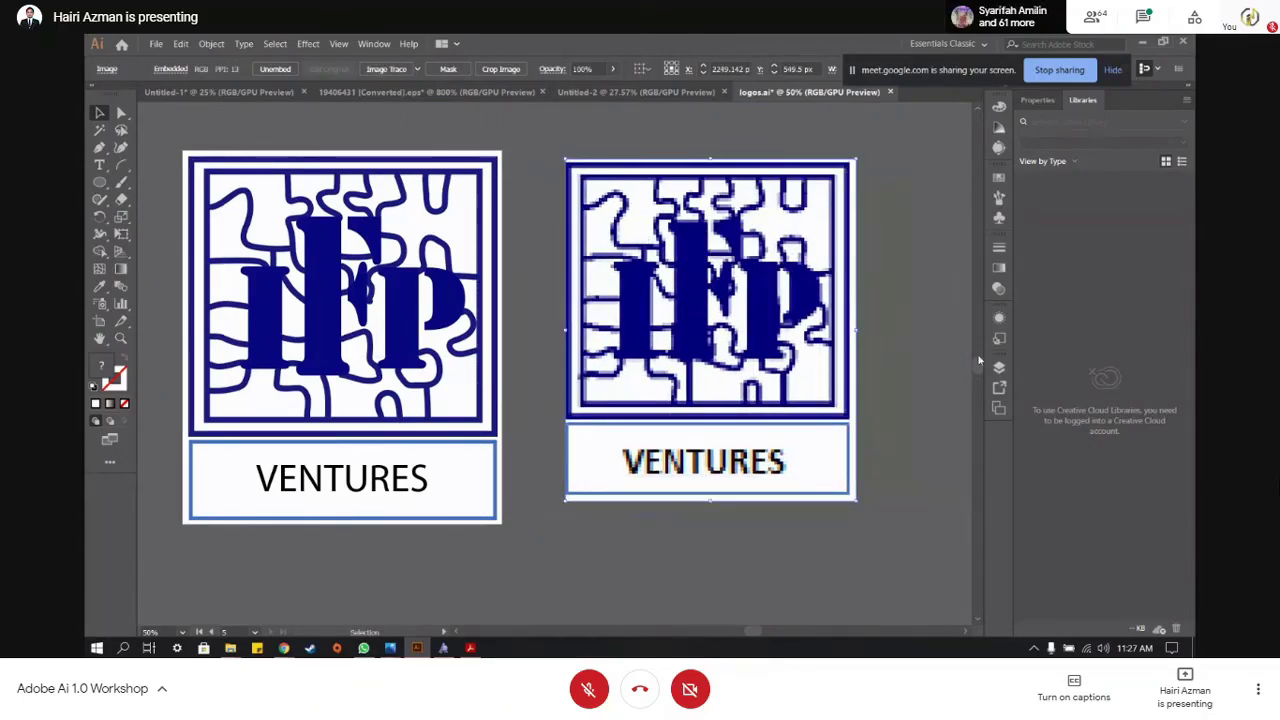
- Image Trace the pasted logo and switch the trace mode to Color
left_click(404, 72)
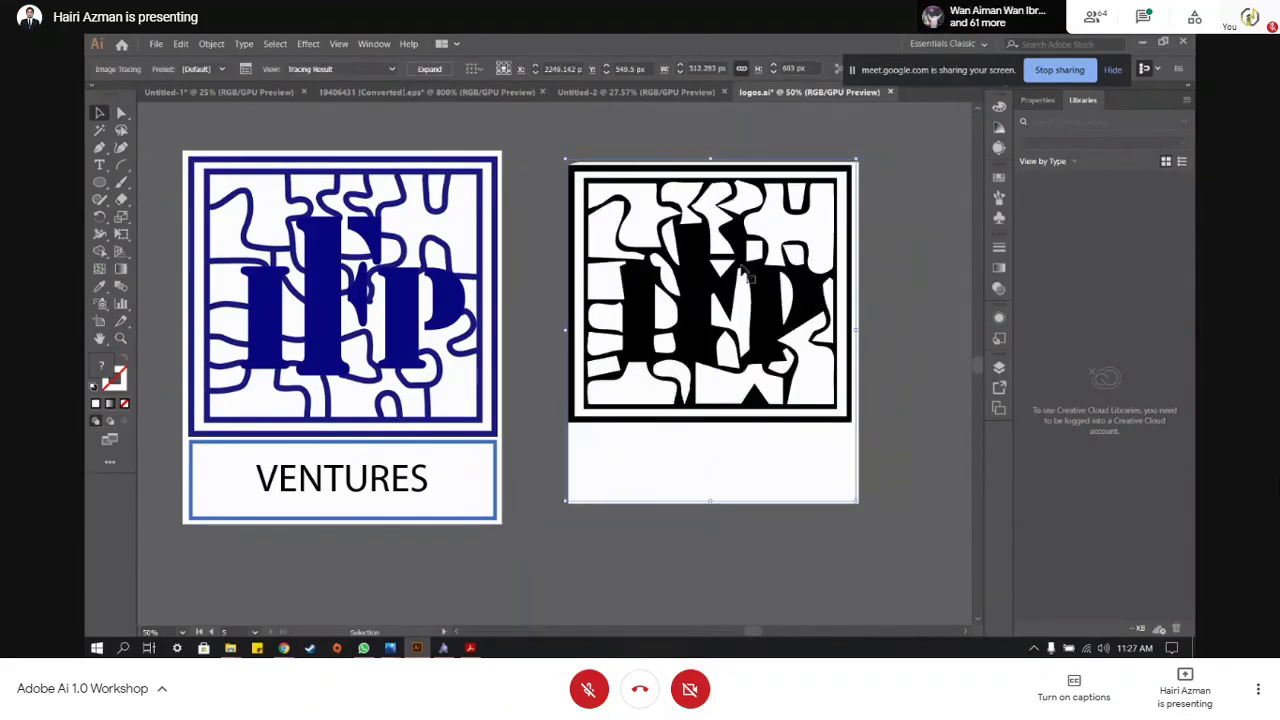
left_click(245, 69)
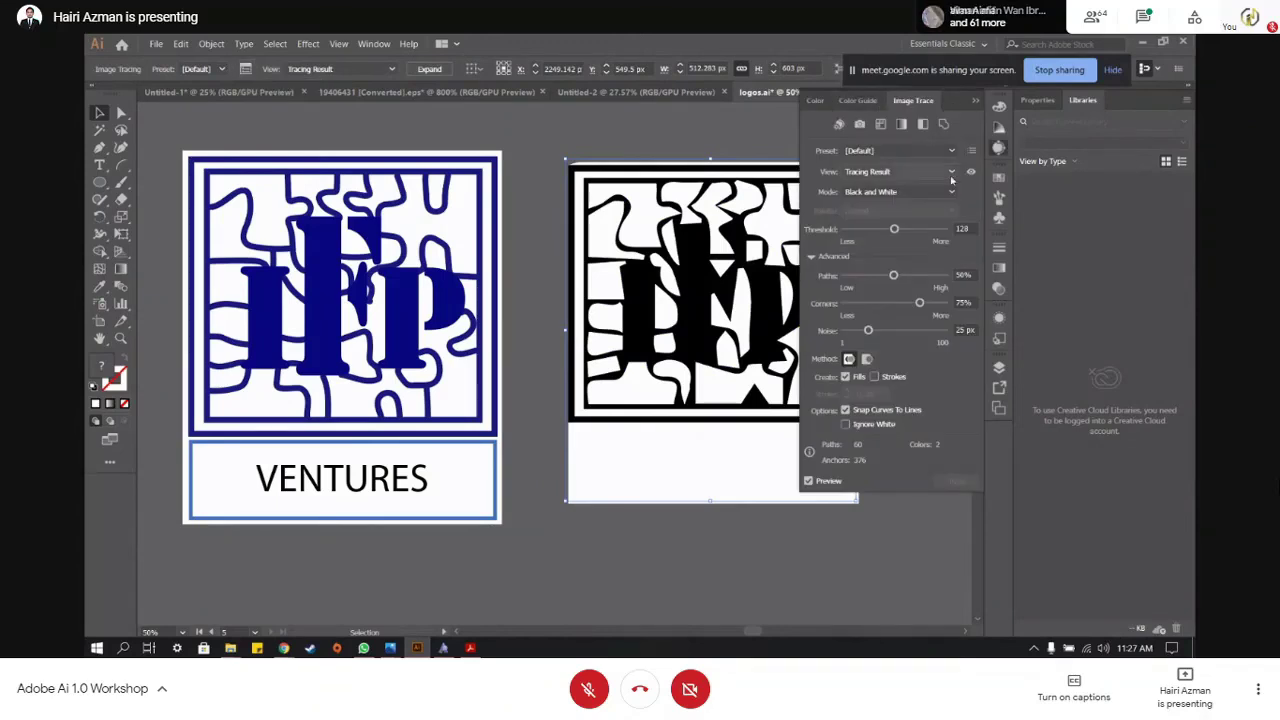
left_click_drag(751, 631, 760, 631)
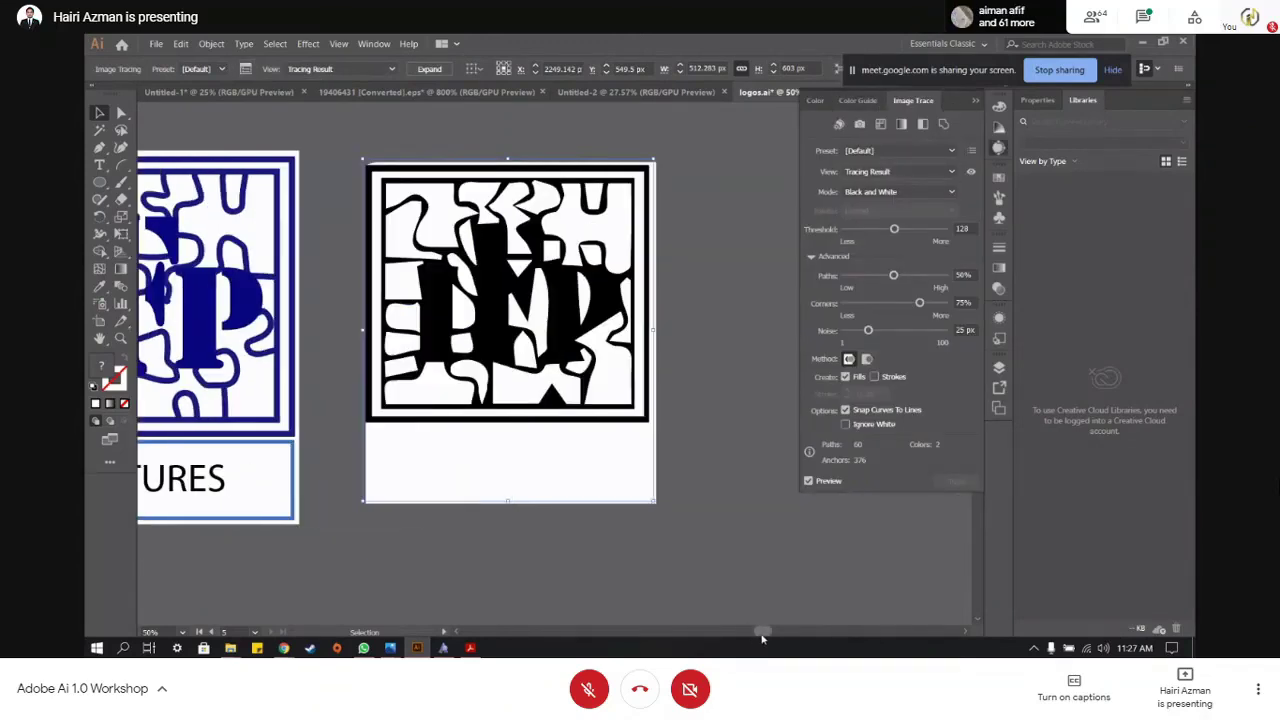
left_click(900, 192)
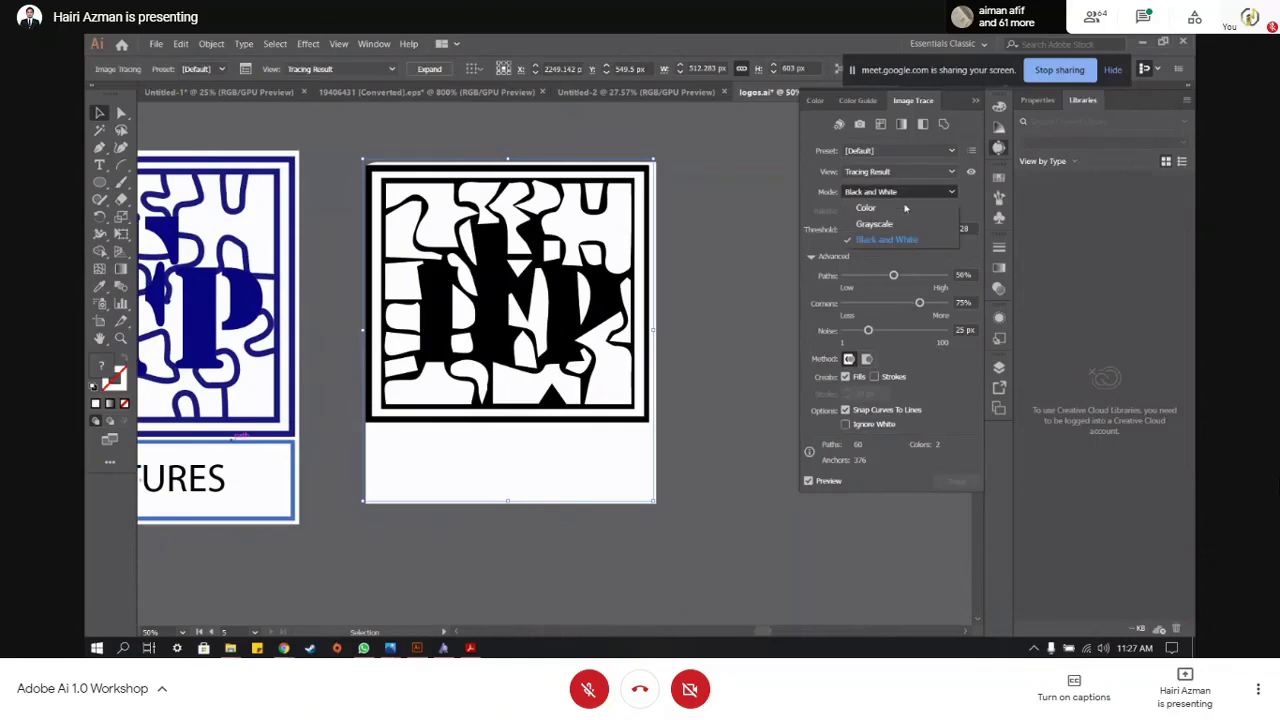
left_click(900, 205)
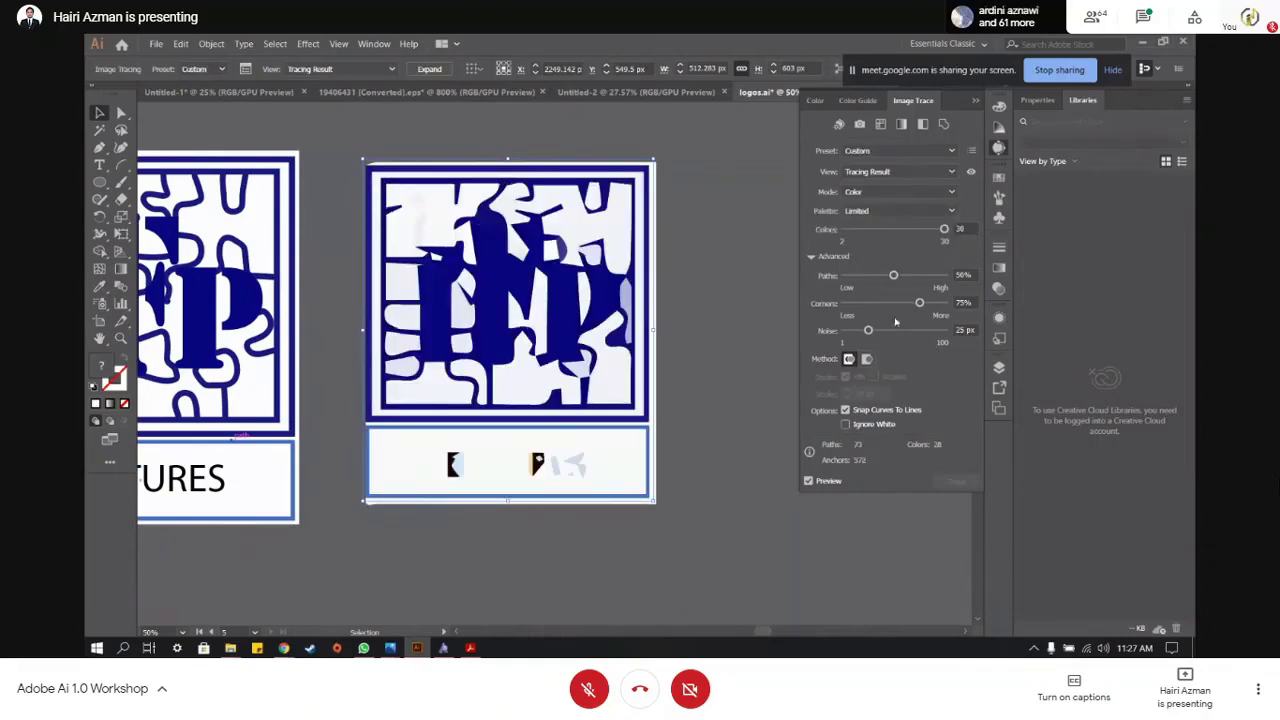
- Tune the trace to Noise 91 px, Paths 66%, Corners 99% and 10 colours
left_click_drag(868, 330, 934, 331)
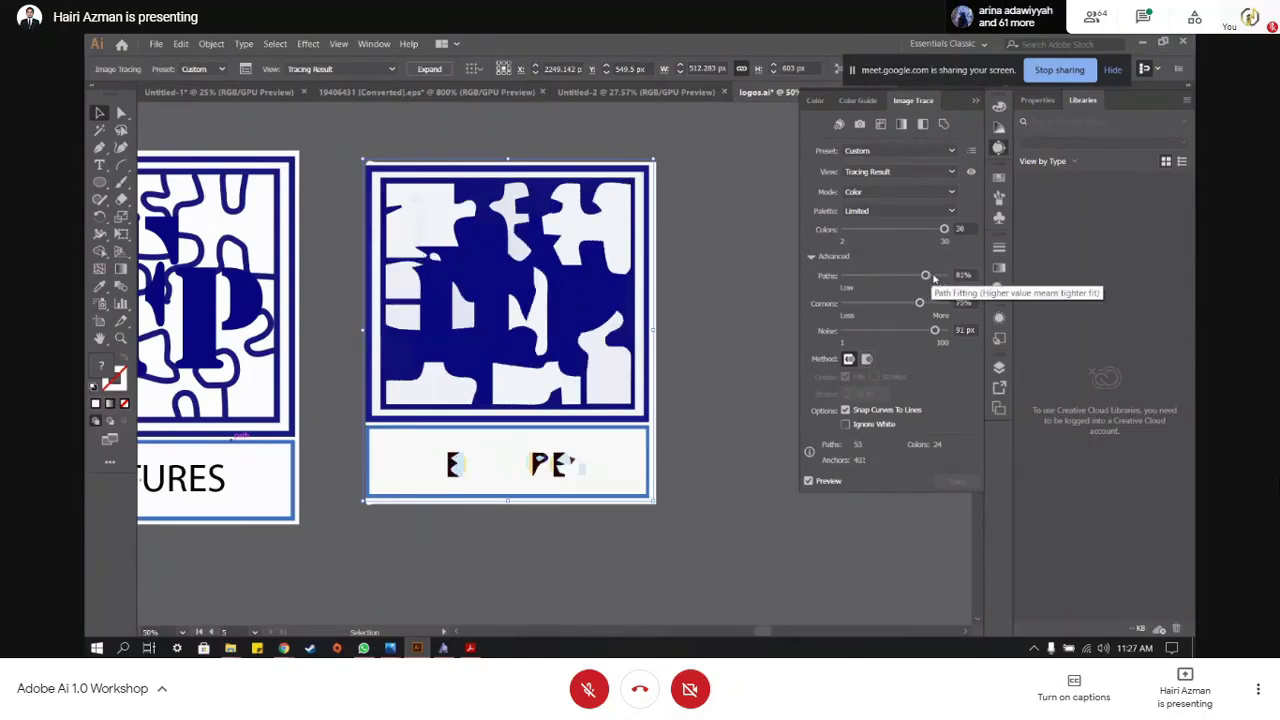
left_click_drag(893, 276, 853, 276)
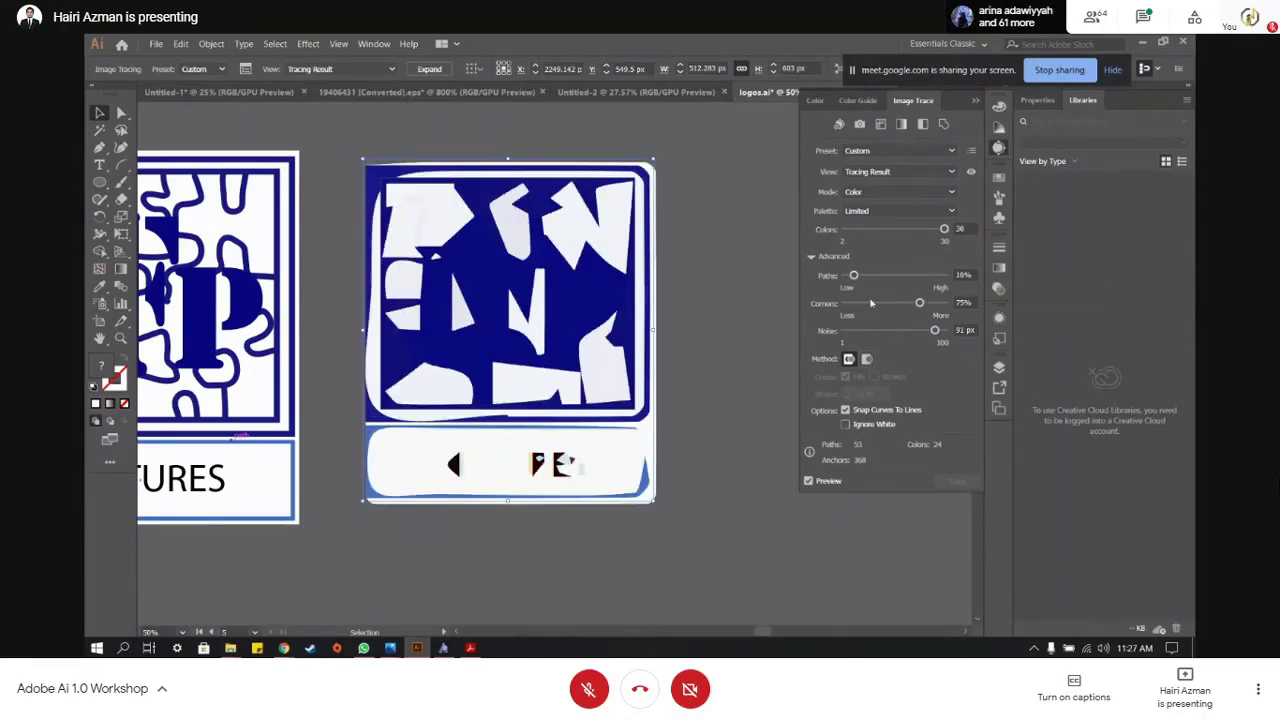
left_click(869, 303)
left_click_drag(928, 303, 943, 303)
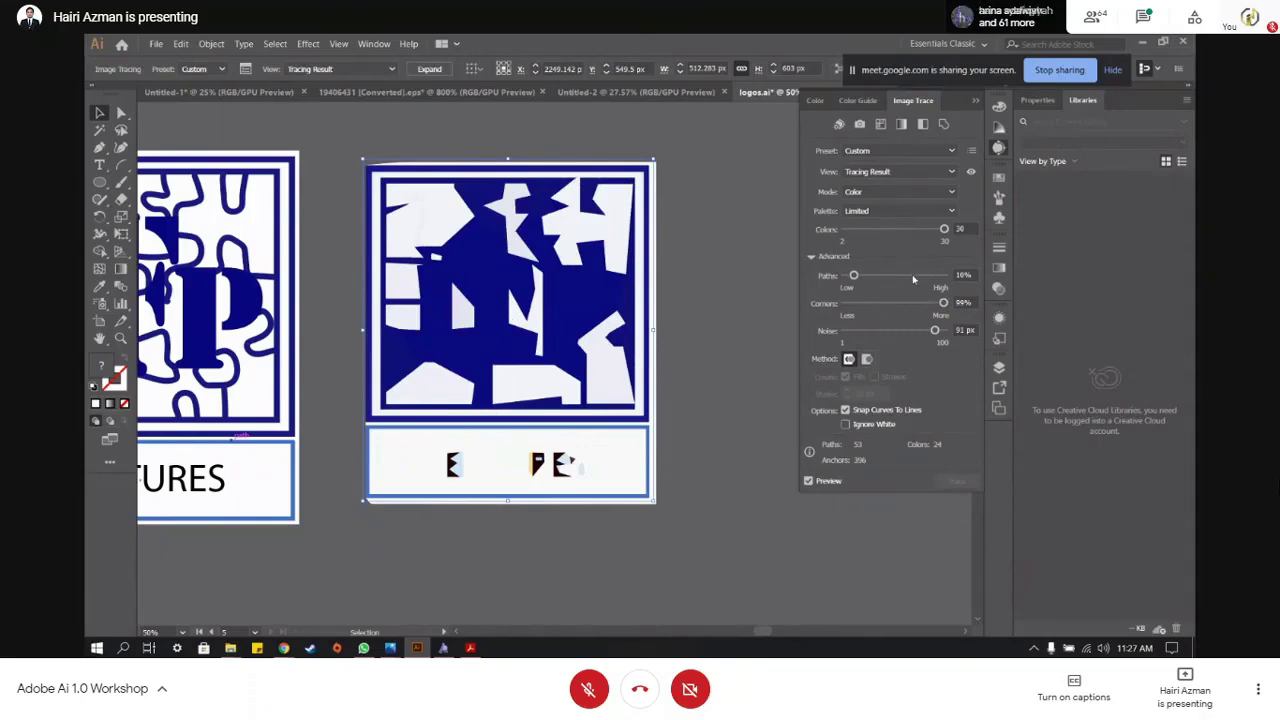
left_click(912, 276)
left_click(875, 230)
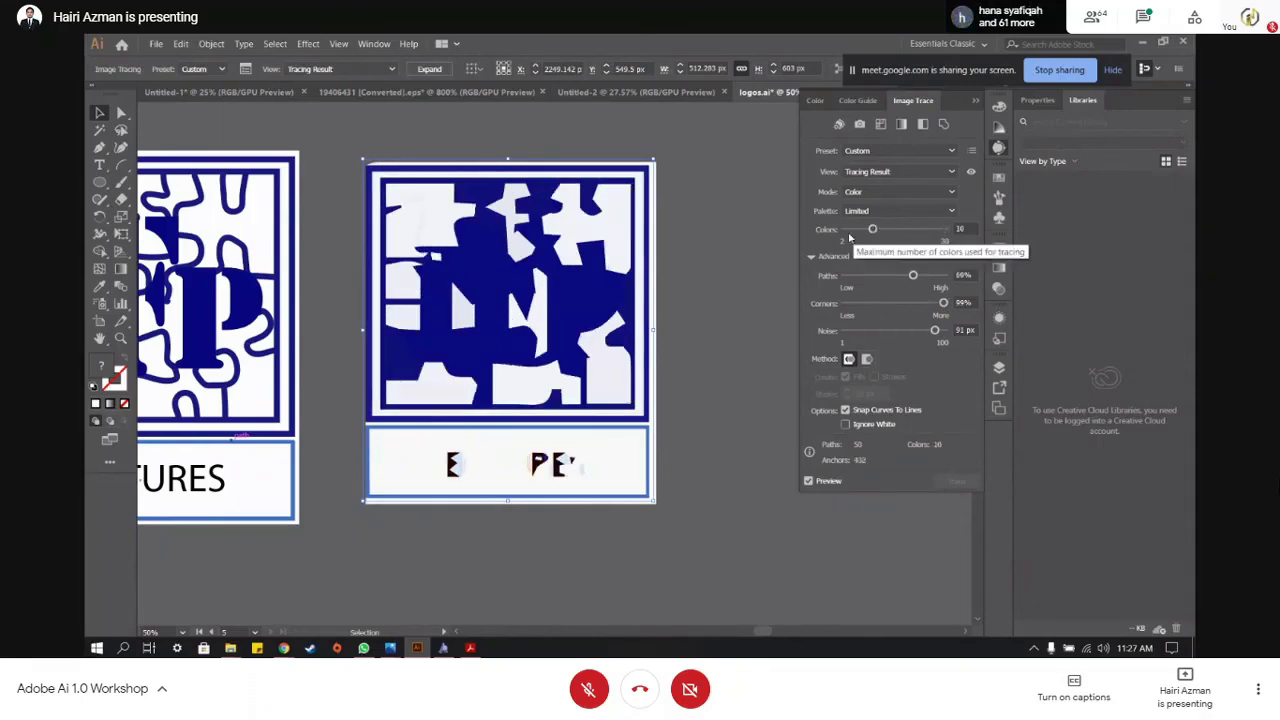
left_click(997, 150)
left_click_drag(762, 632, 752, 626)
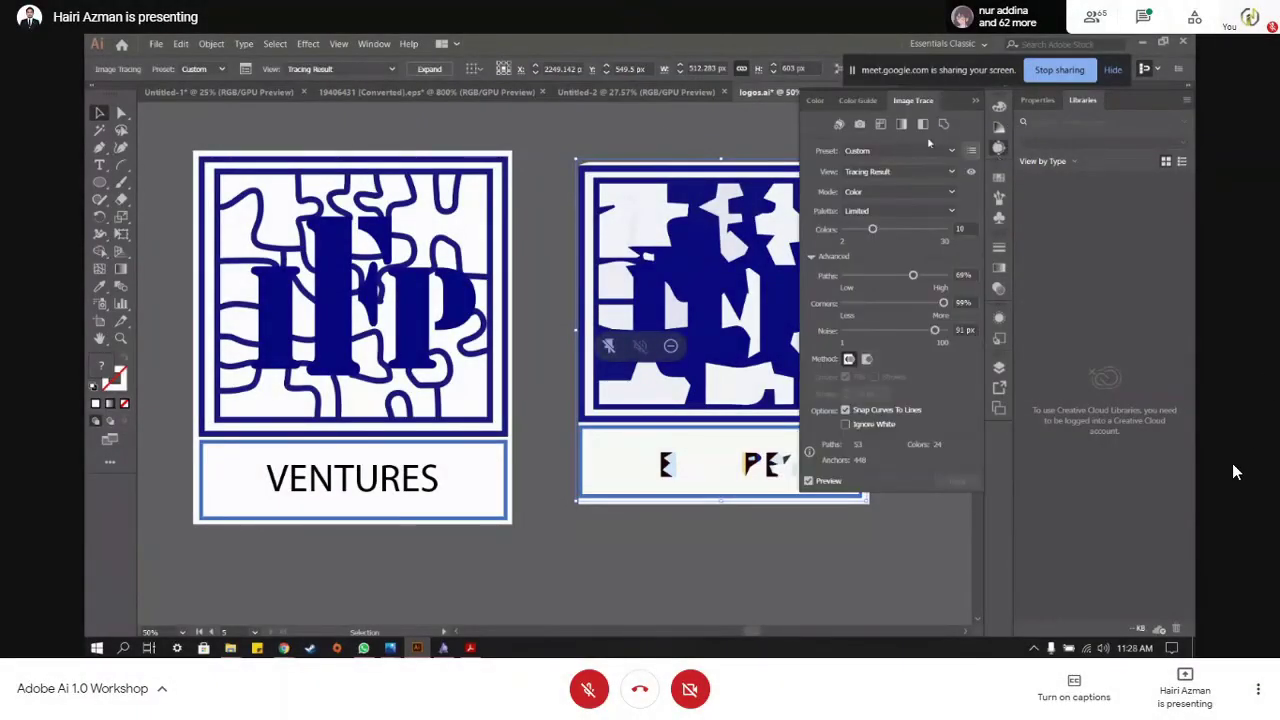
- Deselect the colour-traced logo copy, leaving it unselected beside the original IFP Ventures logo
left_click(658, 128)
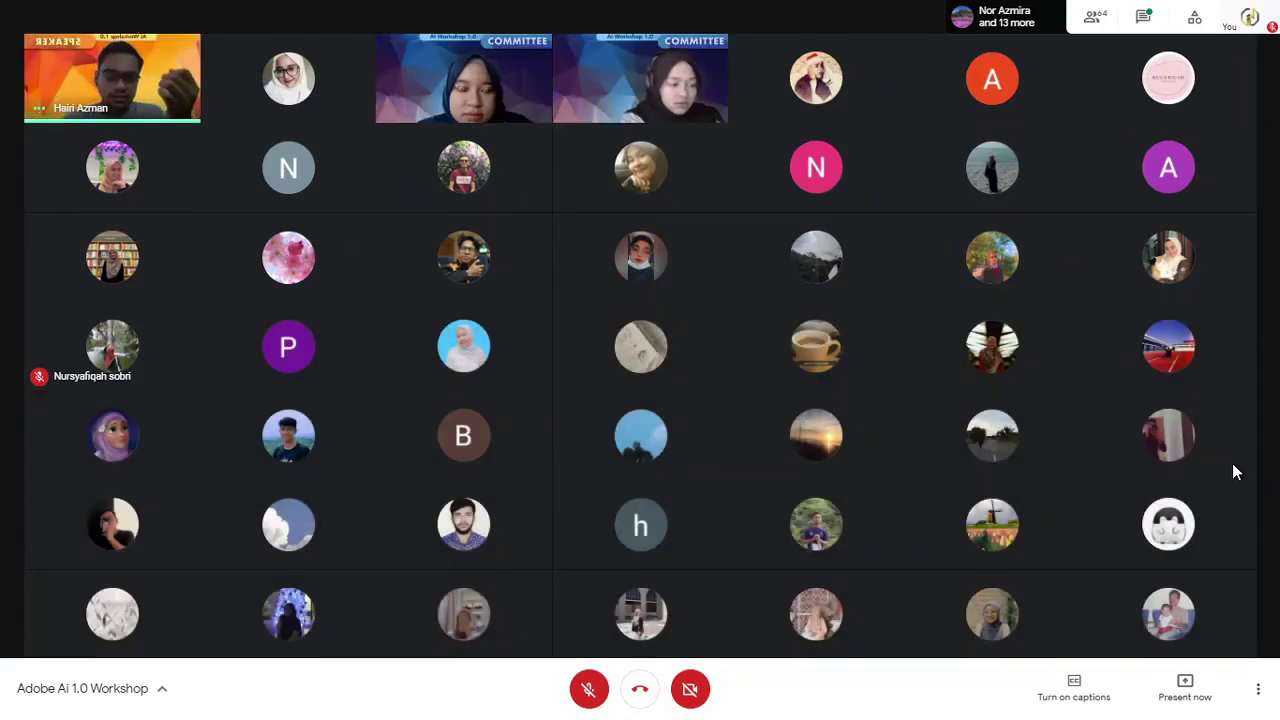
left_click(700, 706)
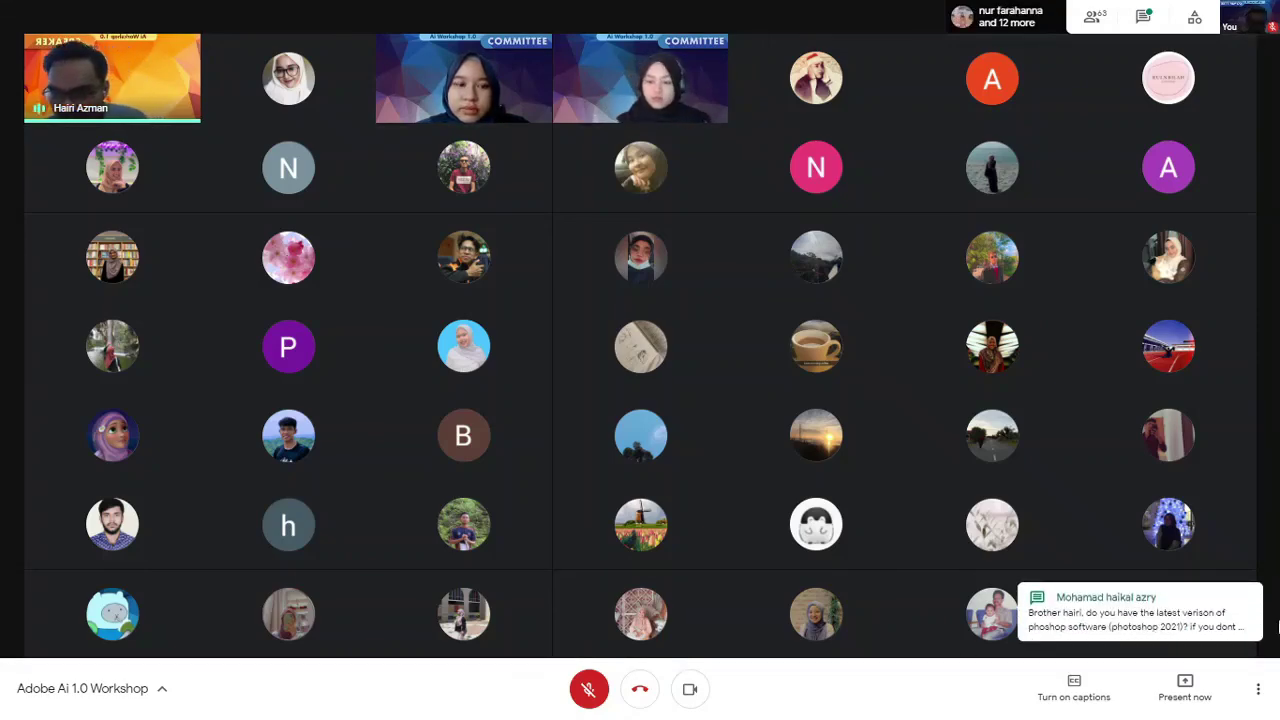
- Bring up the Google Meet chat with everyone to read the earlier message history
left_click(1141, 20)
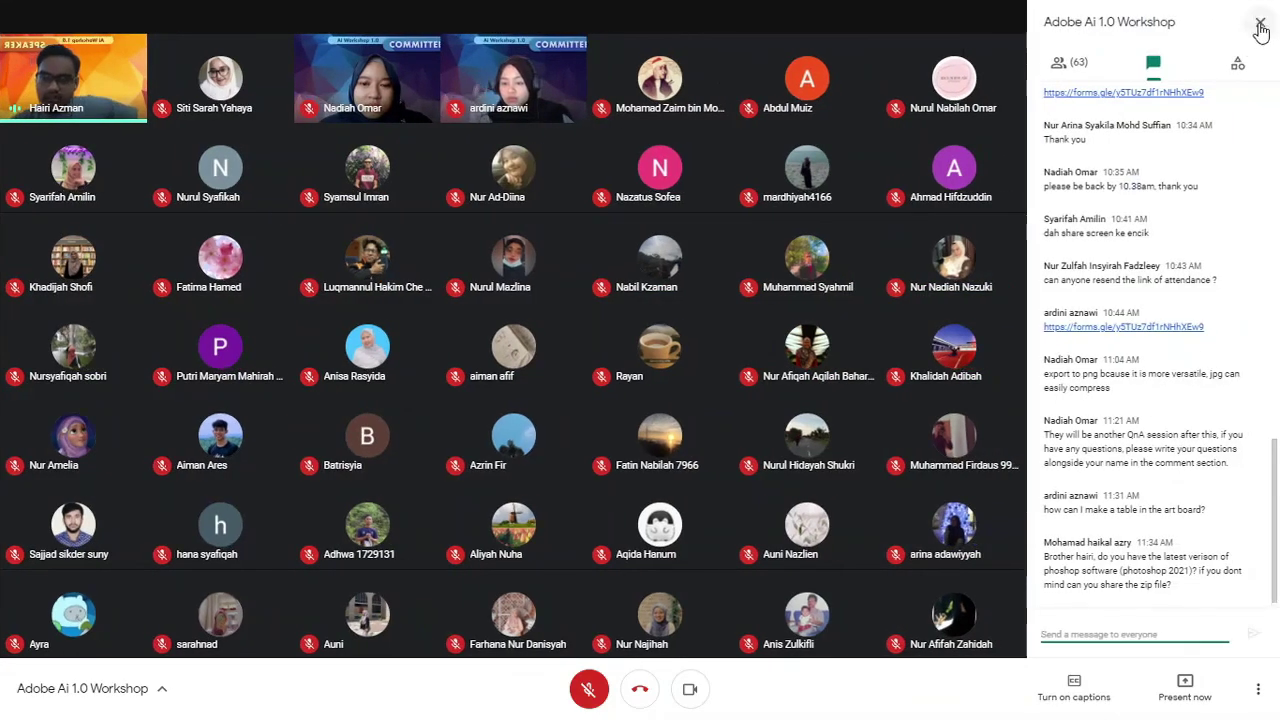
left_click(1255, 22)
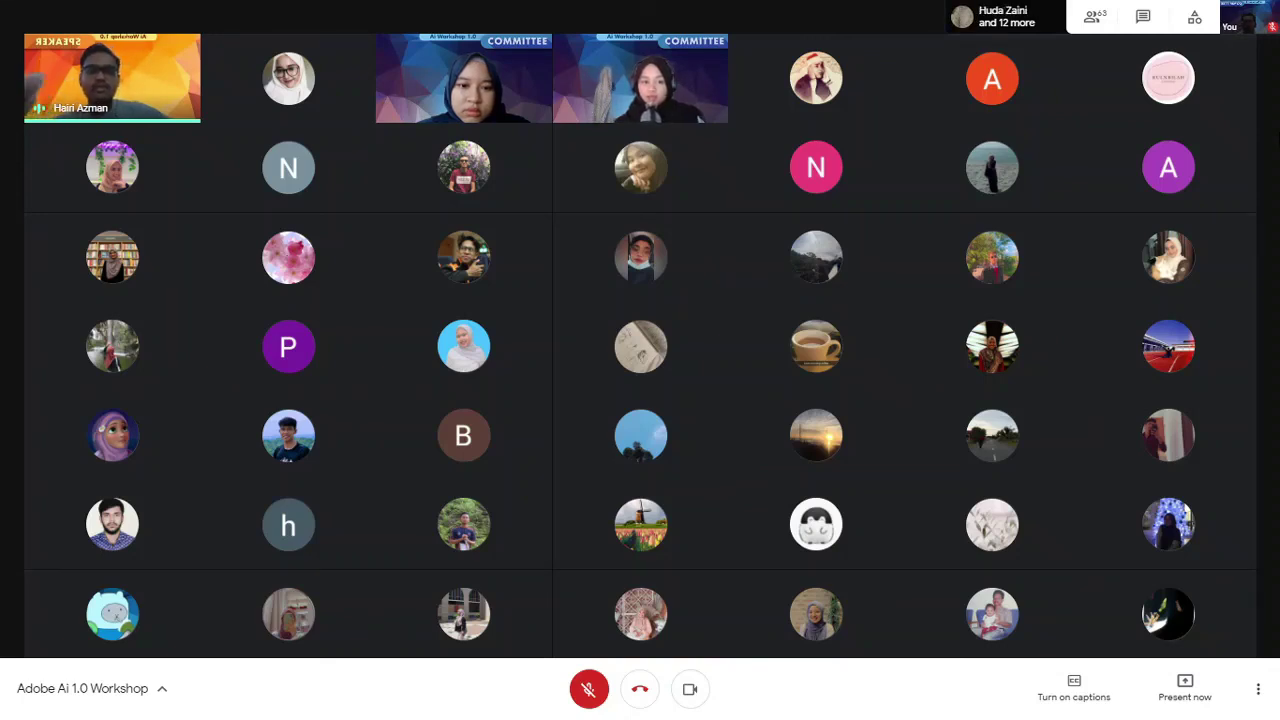
left_click(1142, 16)
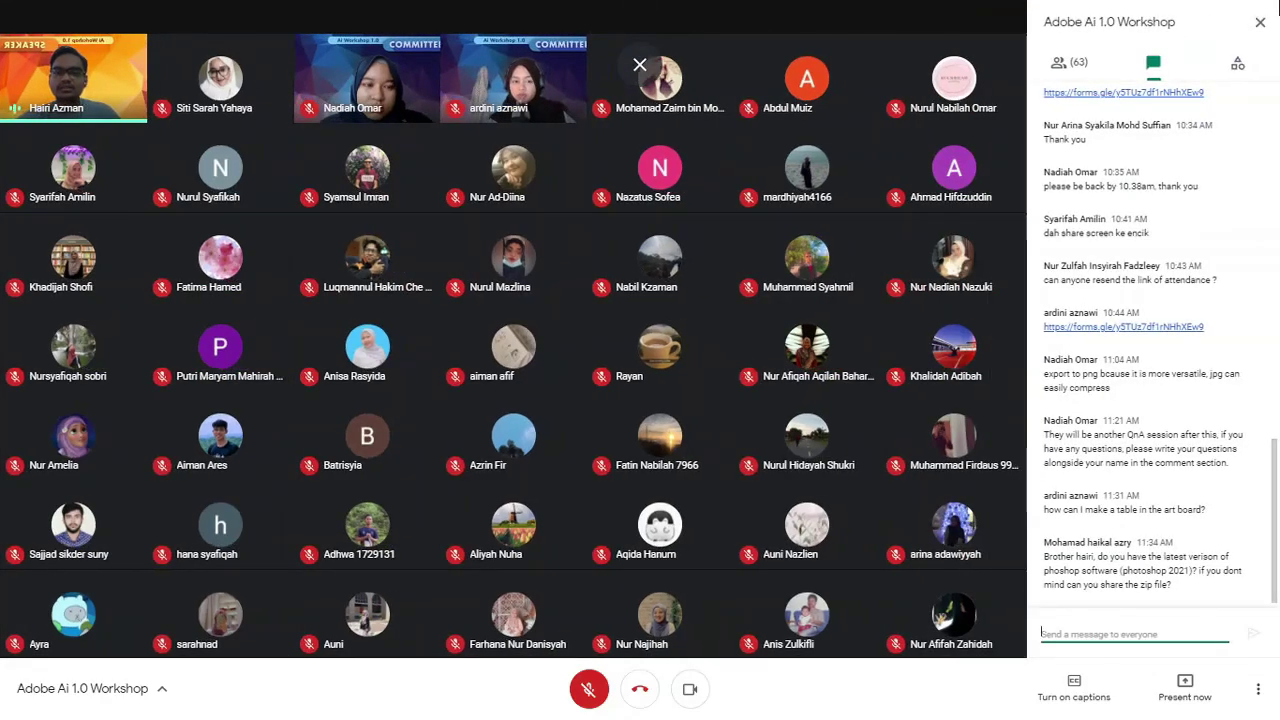